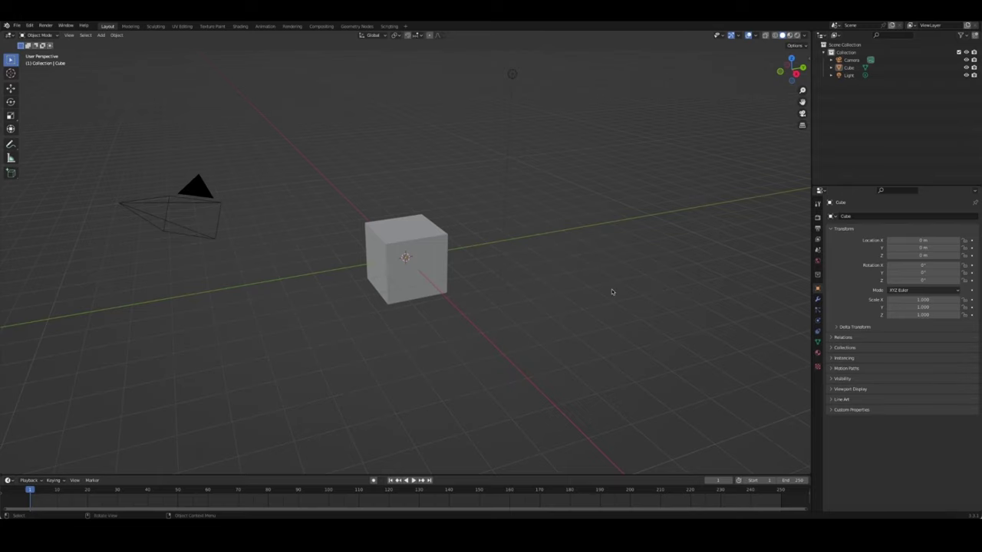
Delete the default camera, cube and light from the scene
right_click(611, 292)
key(Escape)
key(a)
key(Delete)
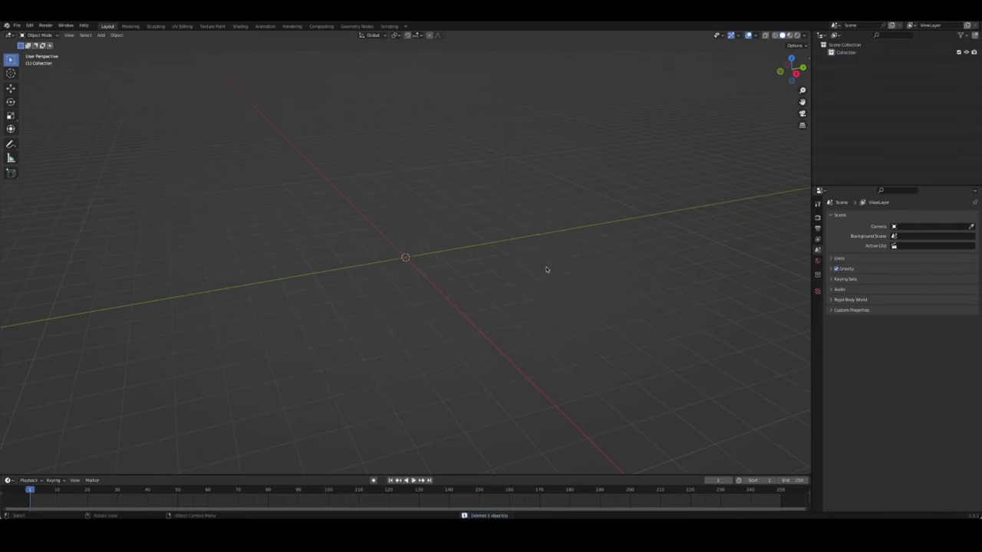
mouse_move(546, 270)
middle_down()
mouse_move(478, 266)
mouse_move(513, 281)
mouse_move(493, 303)
middle_up()
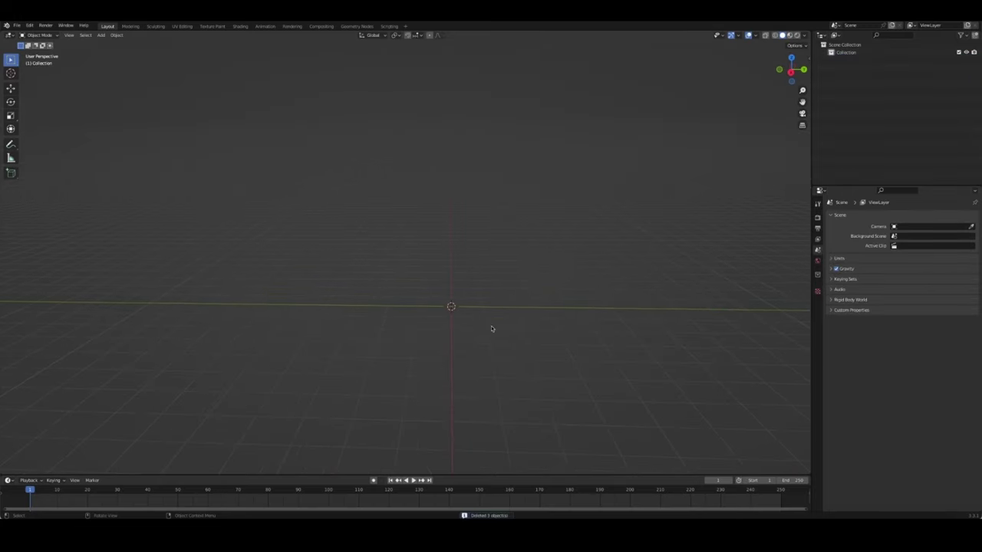
Split the 3D view into two viewports and add a TrueIsoCam camera from the IsoCam panel
mouse_move(4, 30)
mouse_down()
mouse_move(234, 169)
mouse_move(265, 176)
mouse_up()
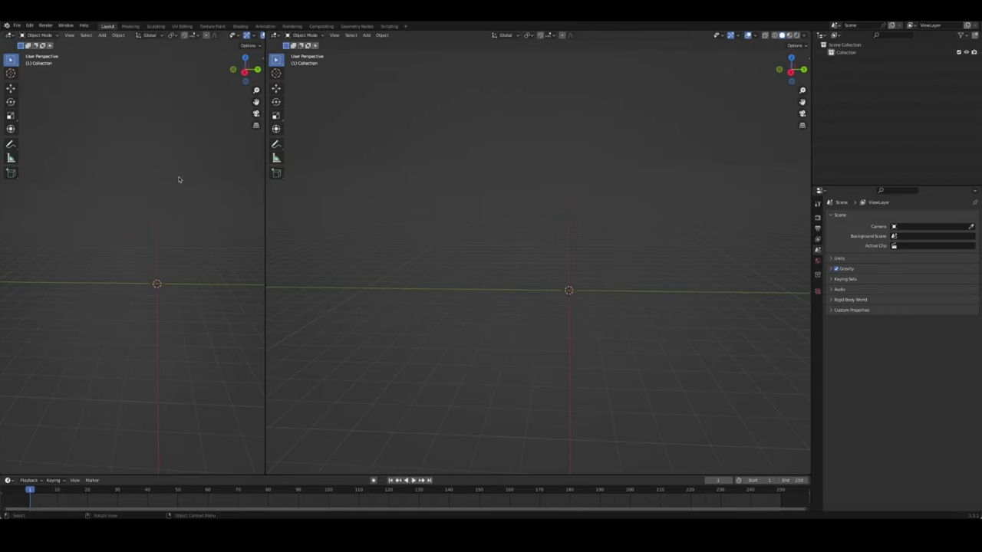
key(n)
click(806, 126)
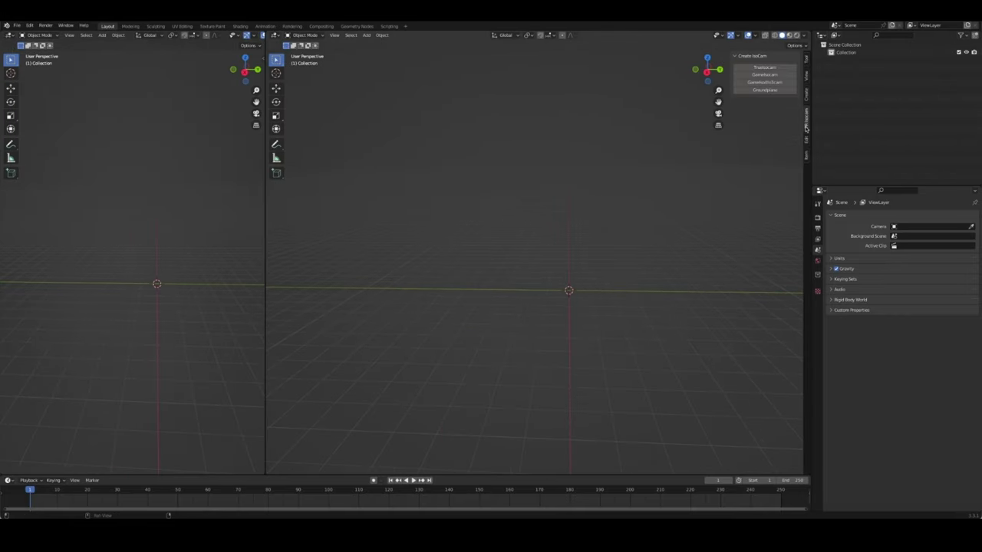
click(764, 68)
mouse_move(549, 257)
middle_down()
mouse_move(613, 281)
mouse_move(605, 302)
mouse_move(649, 280)
mouse_move(643, 242)
mouse_move(583, 231)
middle_up()
key(shift+a)
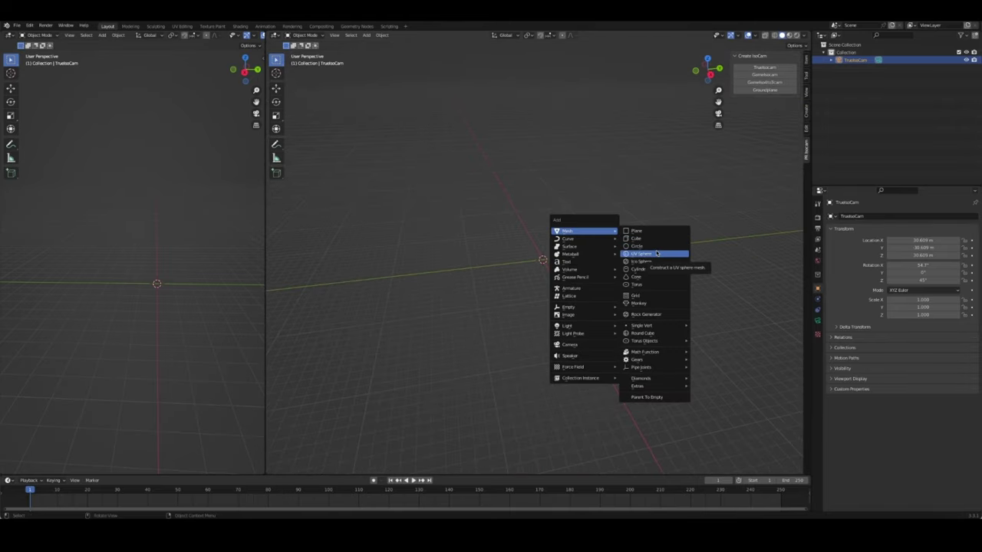
Add a UV sphere and raise it straight up above the grid
click(656, 253)
scroll(666, 296, up, 4)
middle_drag(666, 296, 642, 285)
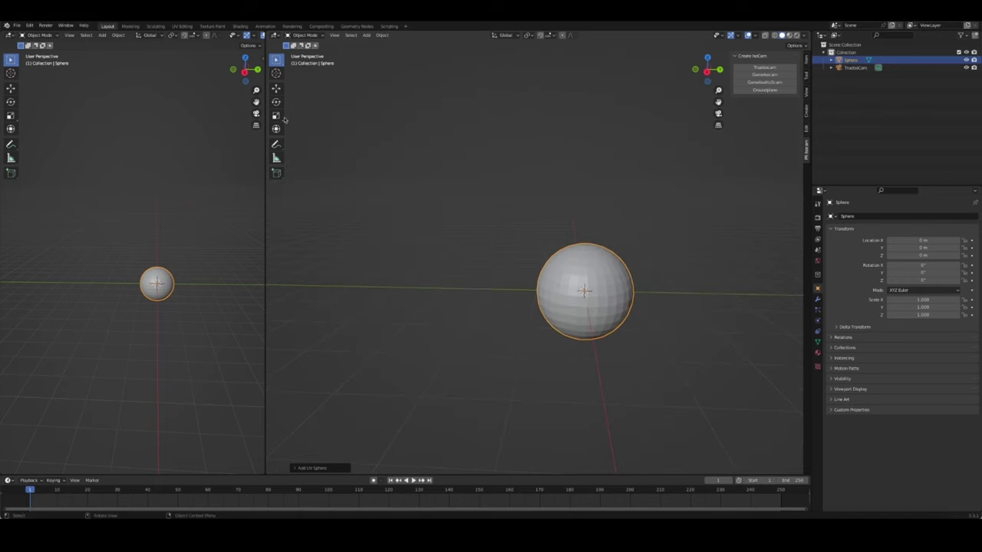
click(276, 88)
drag(587, 257, 621, 218)
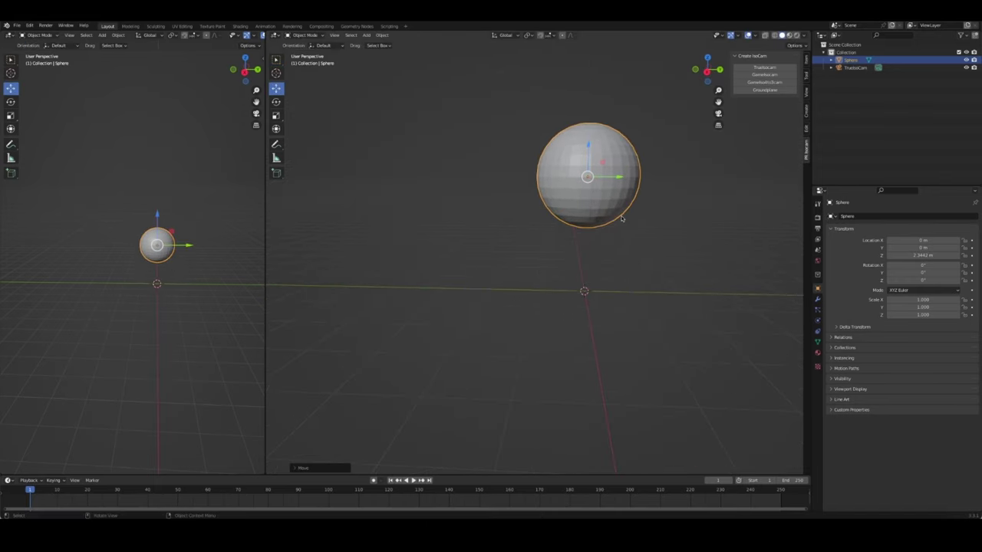
key(KP_1)
In Edit Mode on the sphere, clear the vertex selection and enable proportional editing
key(Tab)
mouse_move(614, 228)
middle_down()
mouse_move(605, 253)
mouse_move(518, 223)
middle_up()
key(alt+a)
key(KP_1)
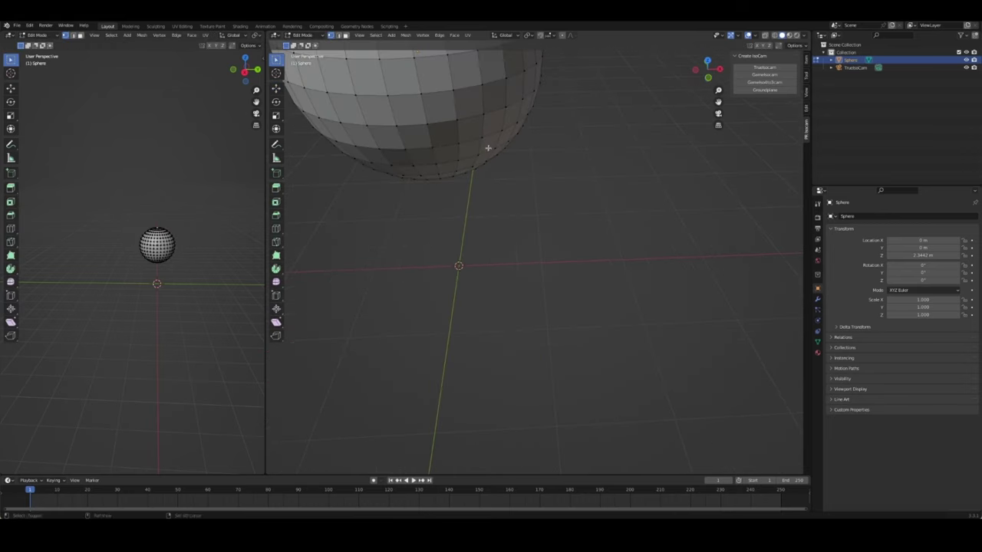
scroll(537, 165, up, 6)
scroll(548, 163, down, 6)
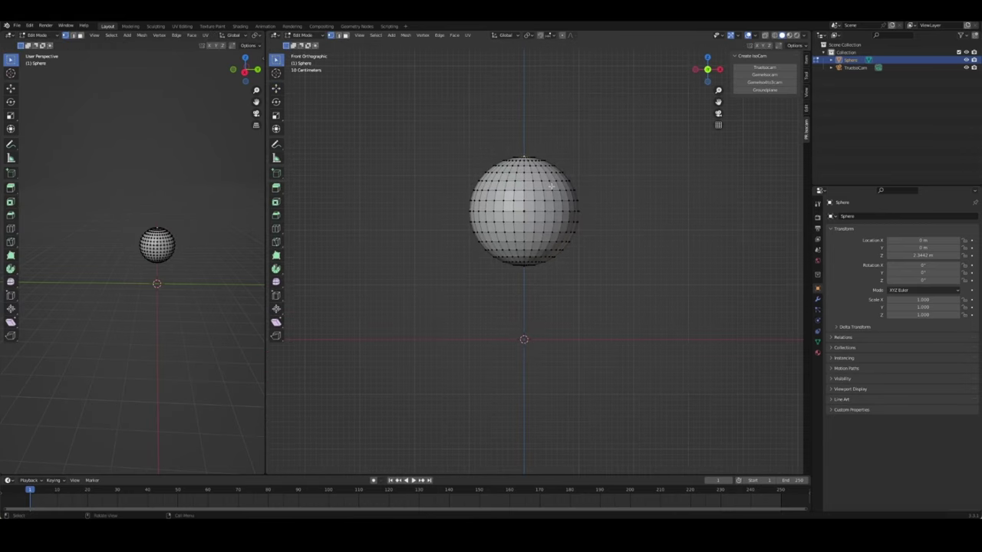
key(g)
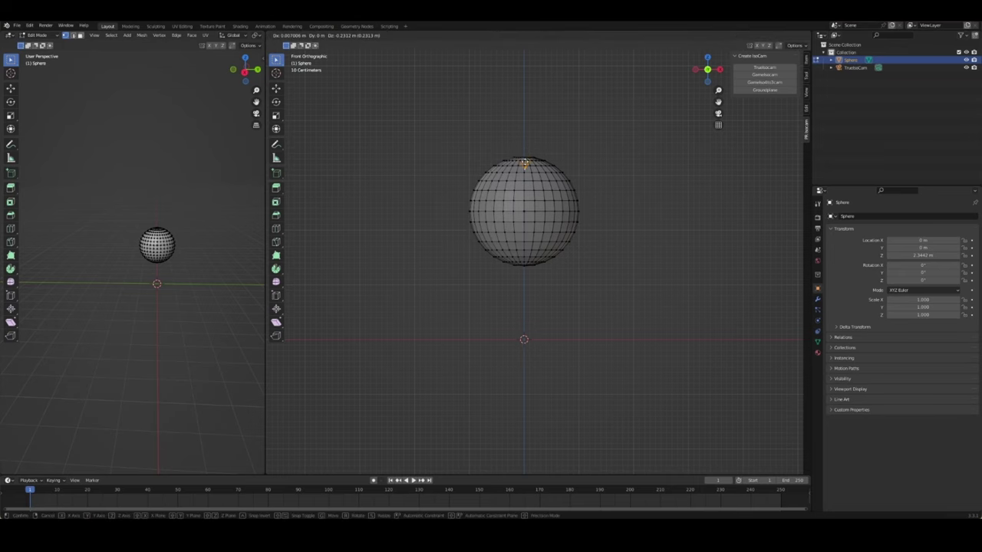
right_click(525, 164)
scroll(537, 146, down, 2)
key(Home)
click(562, 35)
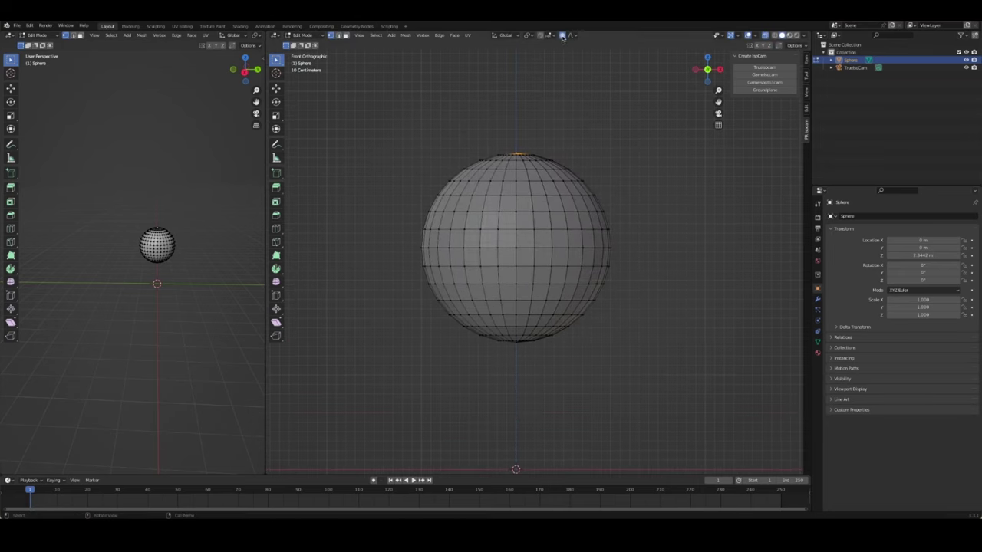
Lower the sphere's top pole along Z with proportional falloff
key(g)
key(z)
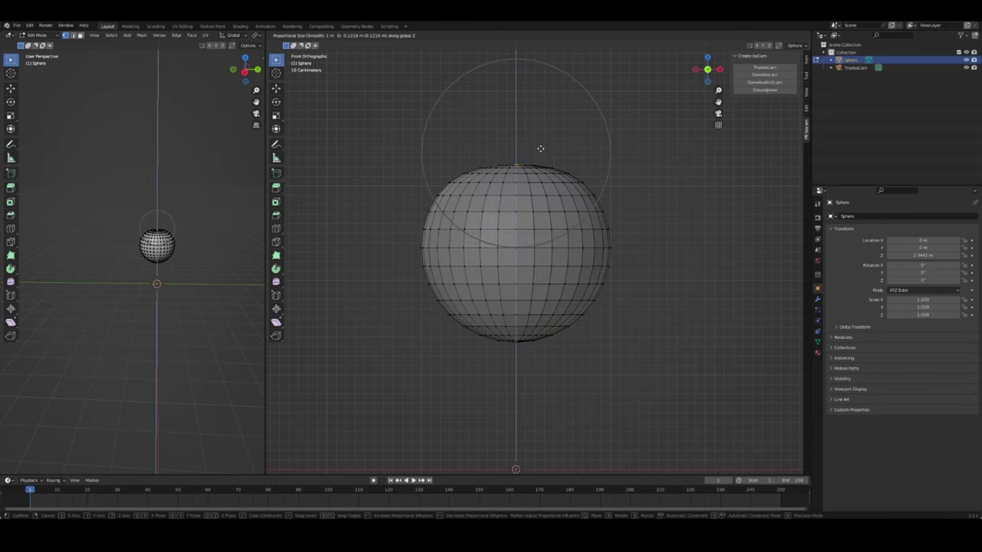
click(541, 147)
key(g)
key(z)
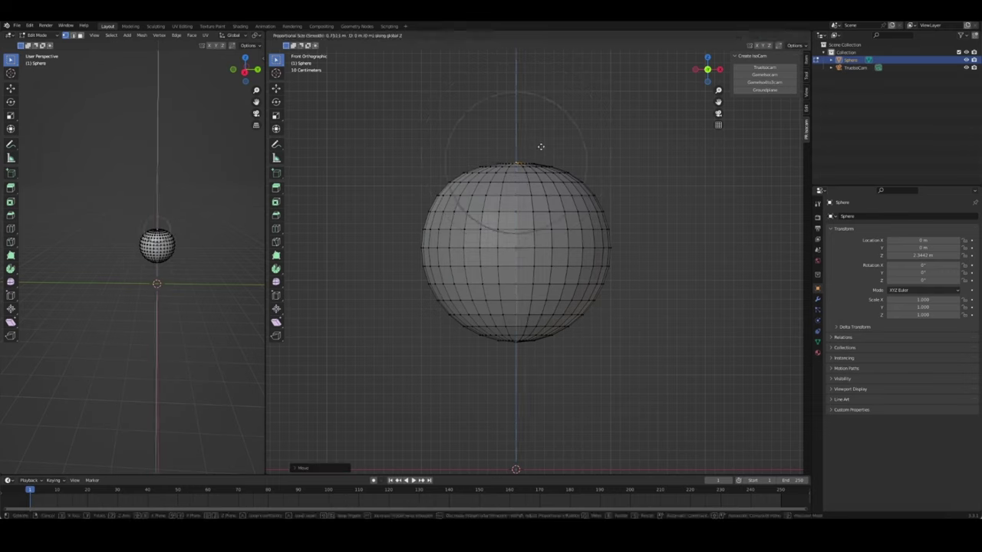
scroll(540, 152, up, 4)
click(541, 146)
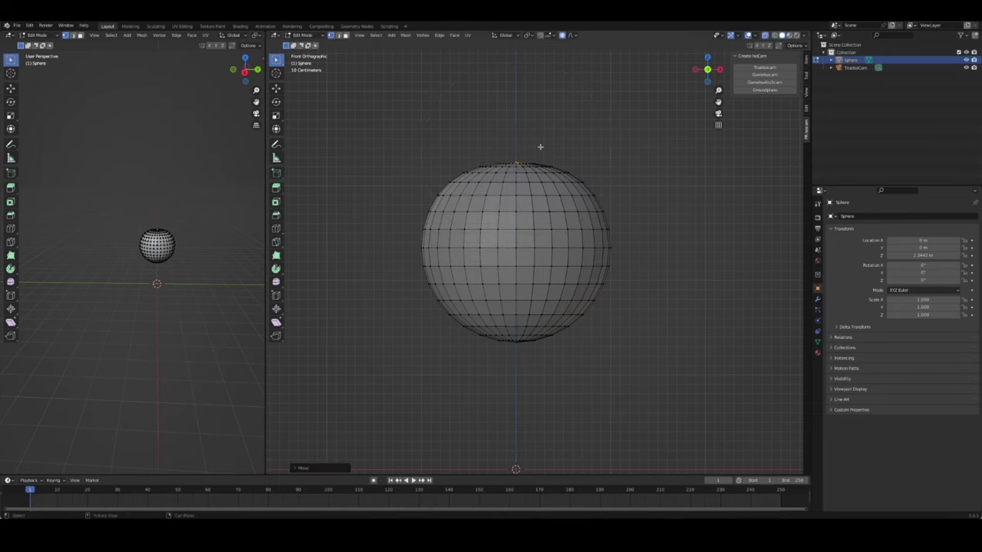
Pull the bottom pole down along Z into a pointed root tip
mouse_move(523, 355)
middle_down()
mouse_move(511, 368)
mouse_move(493, 363)
mouse_move(521, 355)
middle_up()
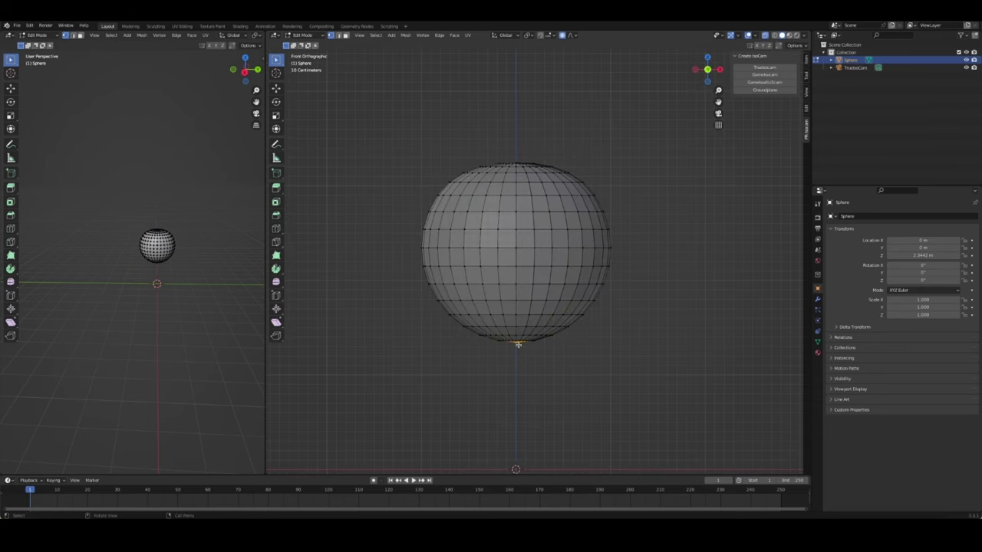
key(g)
key(z)
scroll(518, 349, up, 3)
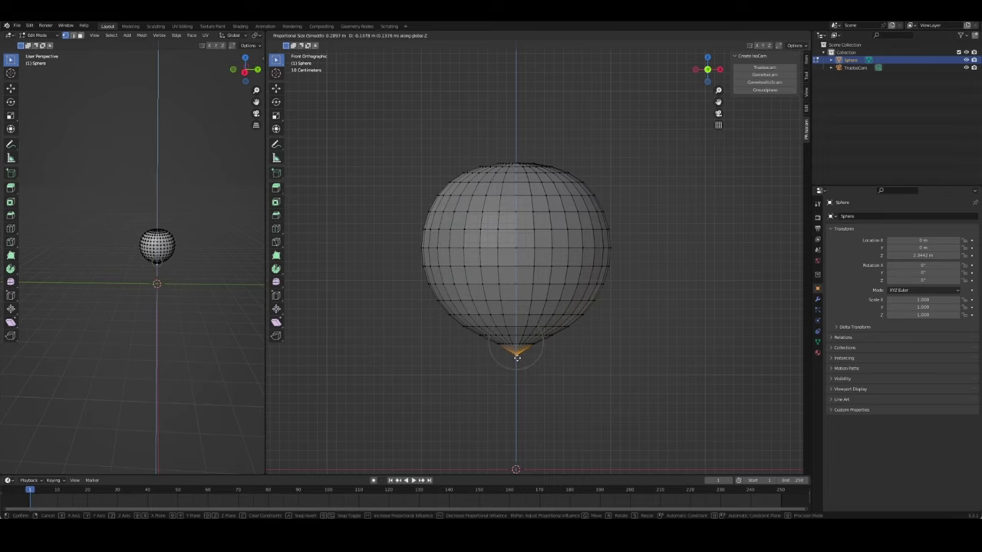
click(517, 357)
Return to Object Mode and reselect the radish body
key(Tab)
click(557, 362)
middle_drag(557, 362, 600, 373)
click(515, 269)
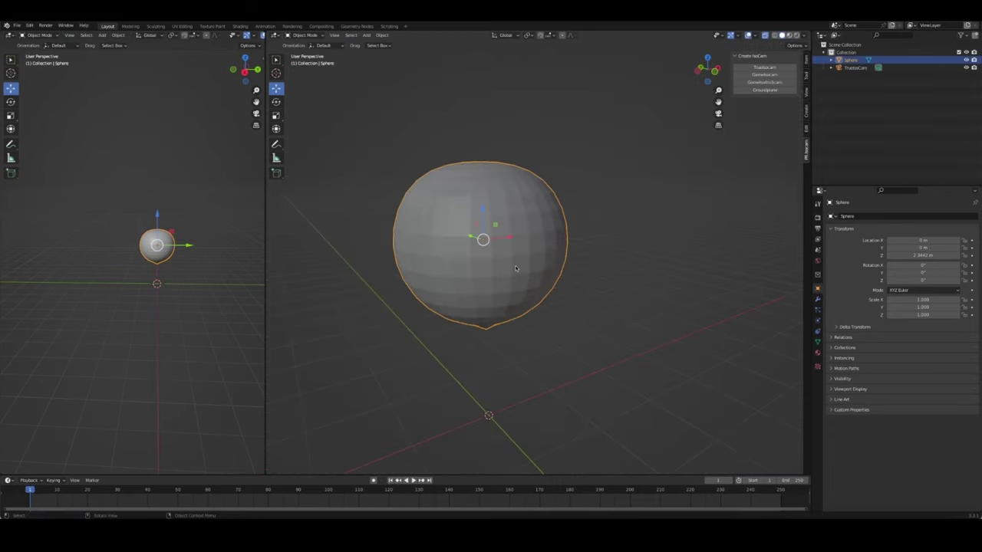
right_click(516, 269)
Apply Shade Smooth to the sphere
click(481, 238)
click(585, 274)
mouse_move(585, 273)
middle_down()
mouse_move(620, 285)
mouse_move(570, 273)
mouse_move(605, 271)
mouse_move(588, 241)
mouse_move(550, 256)
mouse_move(614, 278)
mouse_move(613, 250)
mouse_move(636, 274)
middle_up()
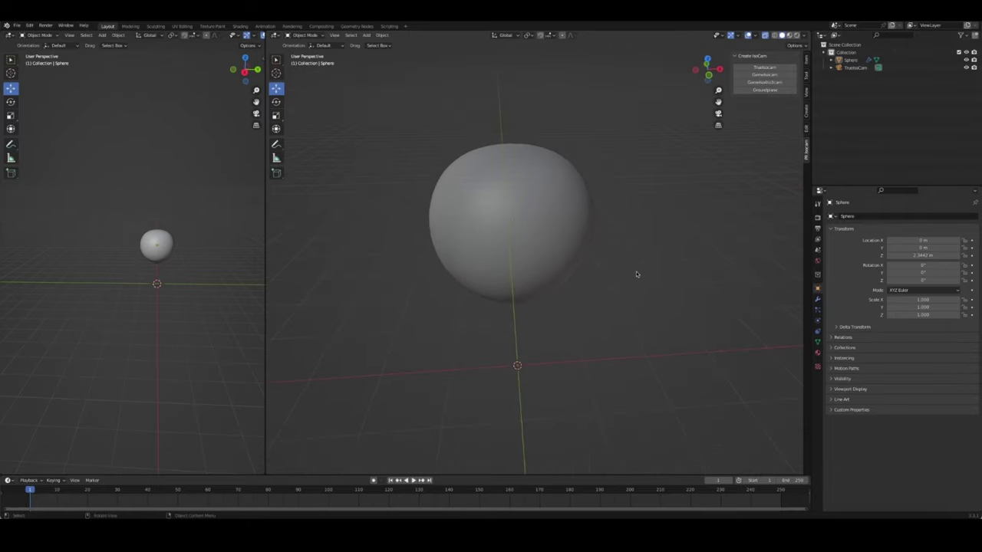
Add a plane, lift it above the sphere and scale its geometry in Edit Mode
key(shift+a)
click(678, 278)
mouse_move(517, 343)
mouse_down()
mouse_move(537, 230)
mouse_move(629, 212)
mouse_up()
mouse_move(629, 213)
middle_down()
mouse_move(533, 193)
mouse_move(565, 168)
mouse_move(612, 187)
mouse_move(598, 222)
mouse_move(527, 227)
middle_up()
key(Tab)
key(s)
click(596, 193)
From the top view, add two loop cuts across the plane
key(Tab)
key(Tab)
key(KP_7)
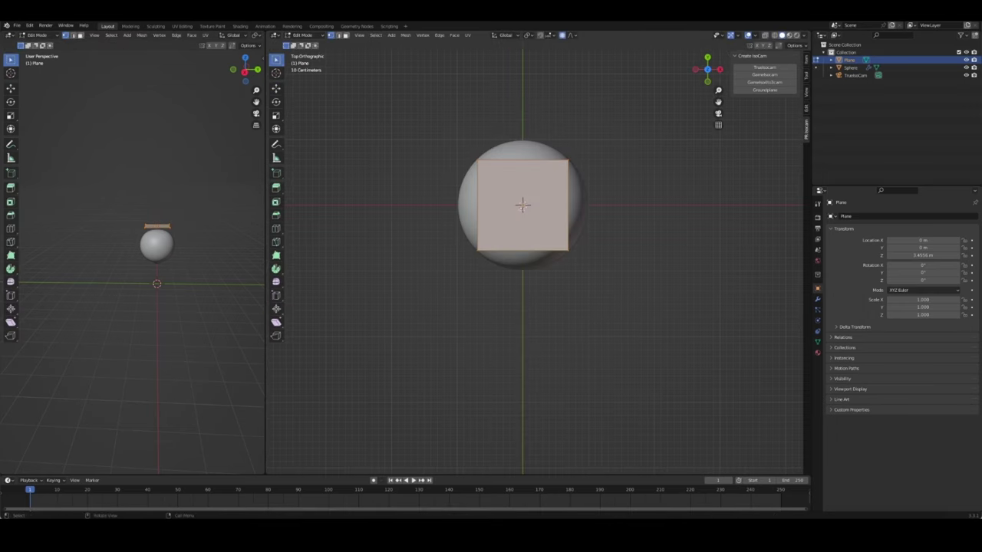
scroll(539, 179, up, 3)
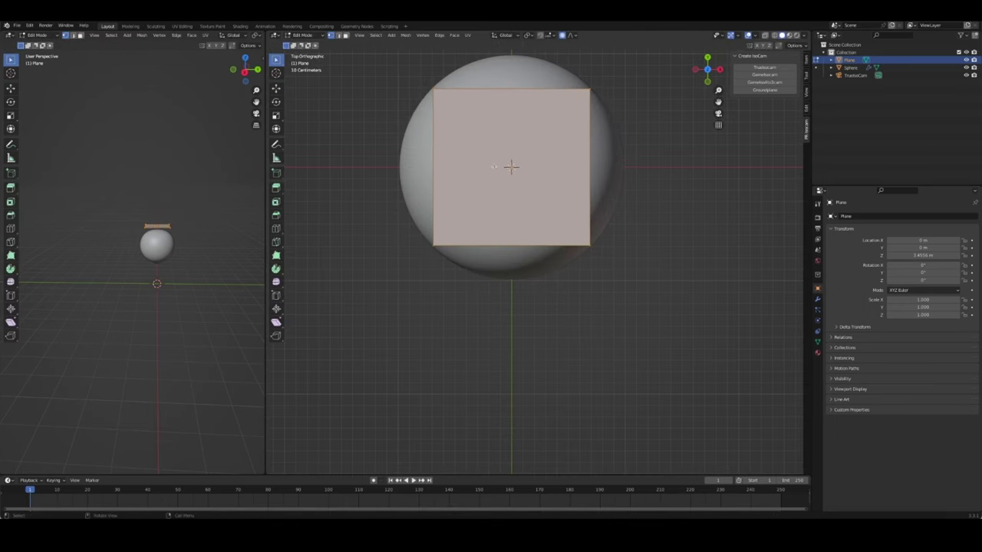
scroll(490, 89, up, 1)
click(491, 90)
right_click(496, 94)
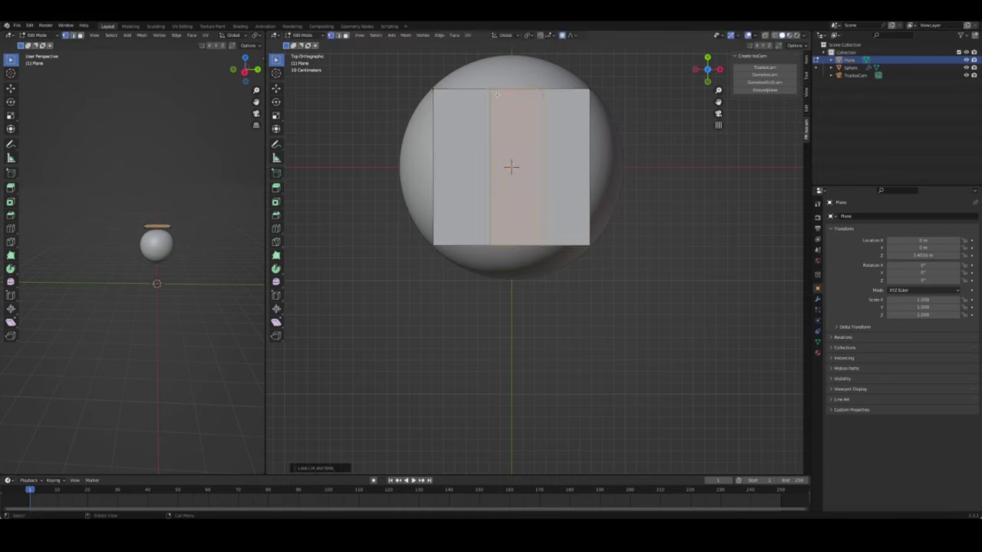
Scale the middle and right edges to stretch the plane's outline
click(494, 153)
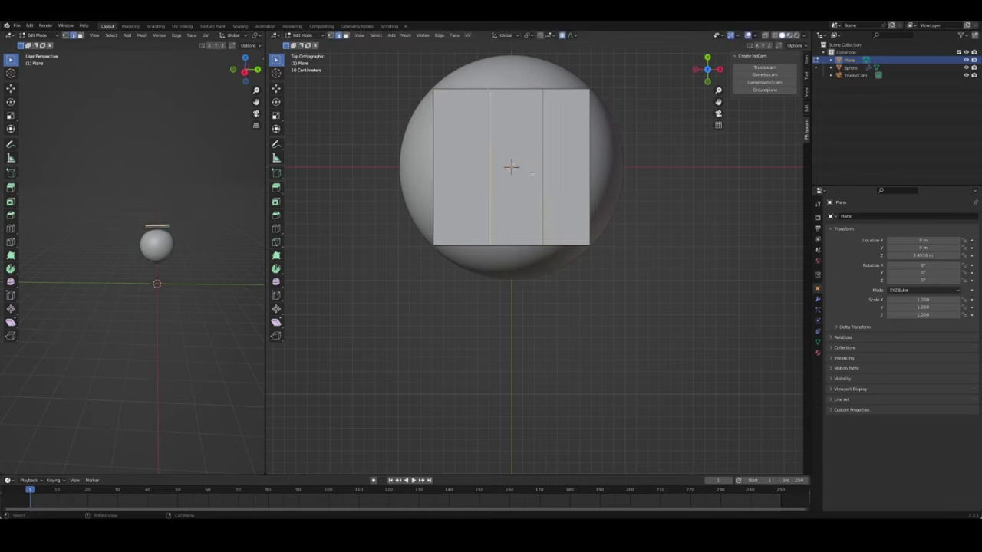
key(s)
click(578, 164)
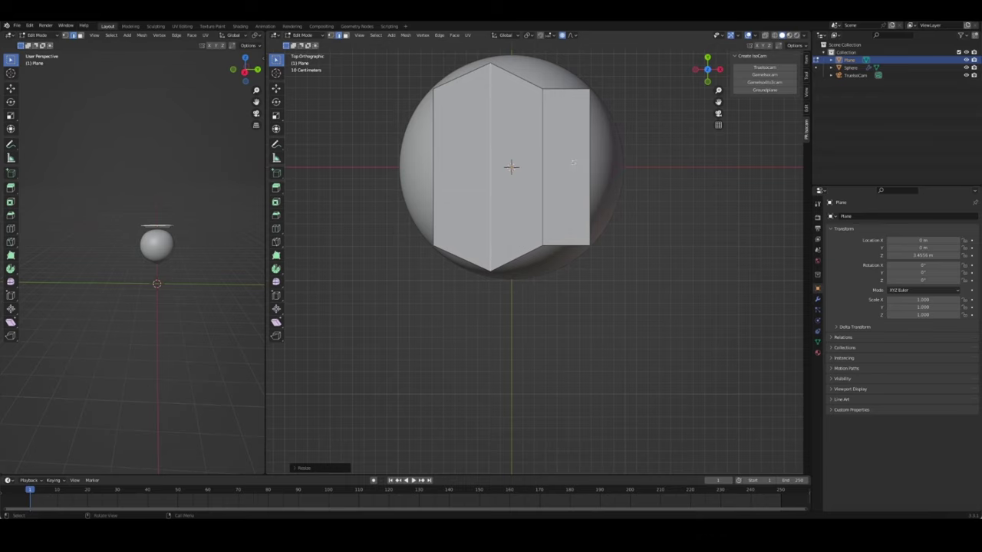
click(543, 162)
key(s)
click(586, 178)
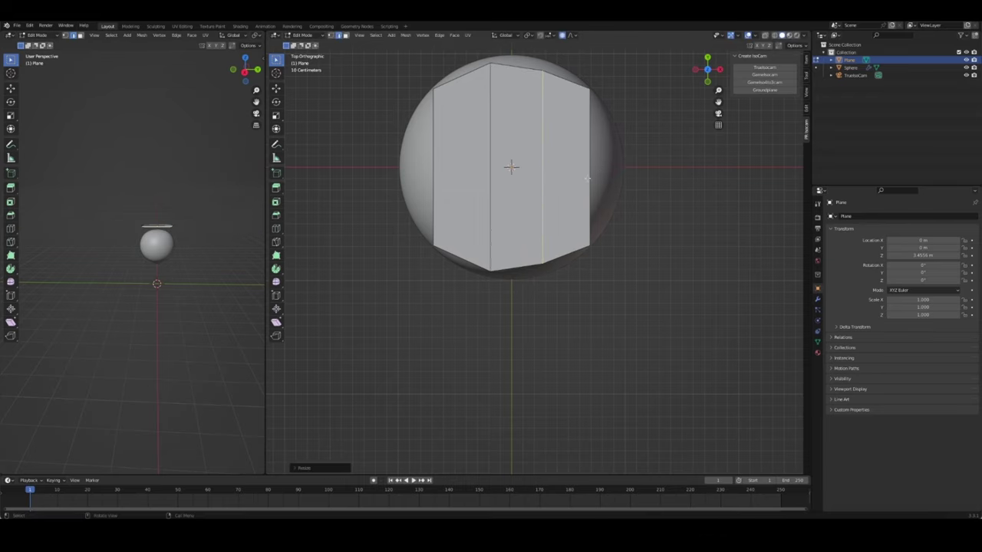
mouse_move(586, 179)
middle_down()
mouse_move(493, 179)
mouse_move(490, 199)
mouse_move(520, 206)
mouse_move(573, 186)
middle_up()
scroll(522, 185, down, 3)
Subdivide the plane with Ctrl+2, then extrude its outer edge and taper it along Y
key(Tab)
key(ctrl+2)
key(Tab)
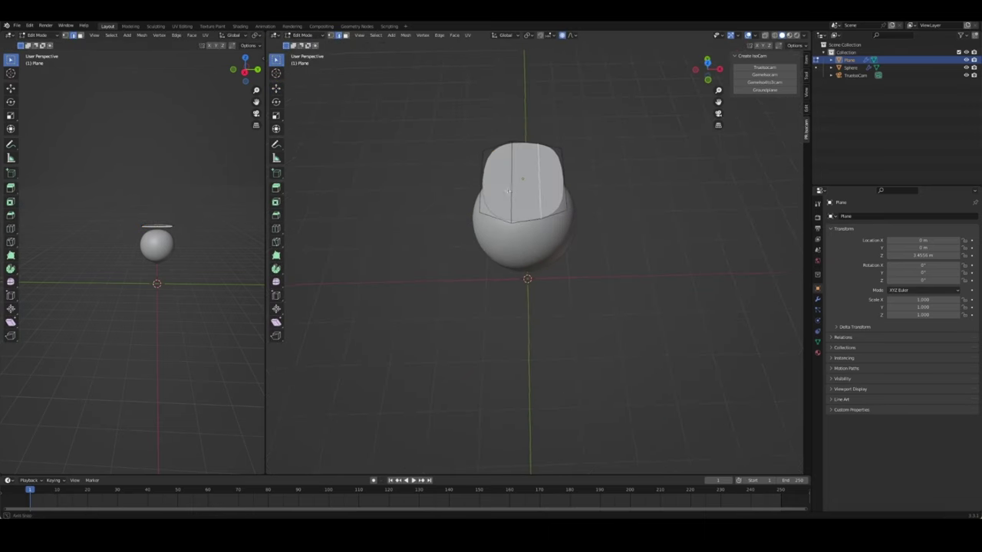
key(e)
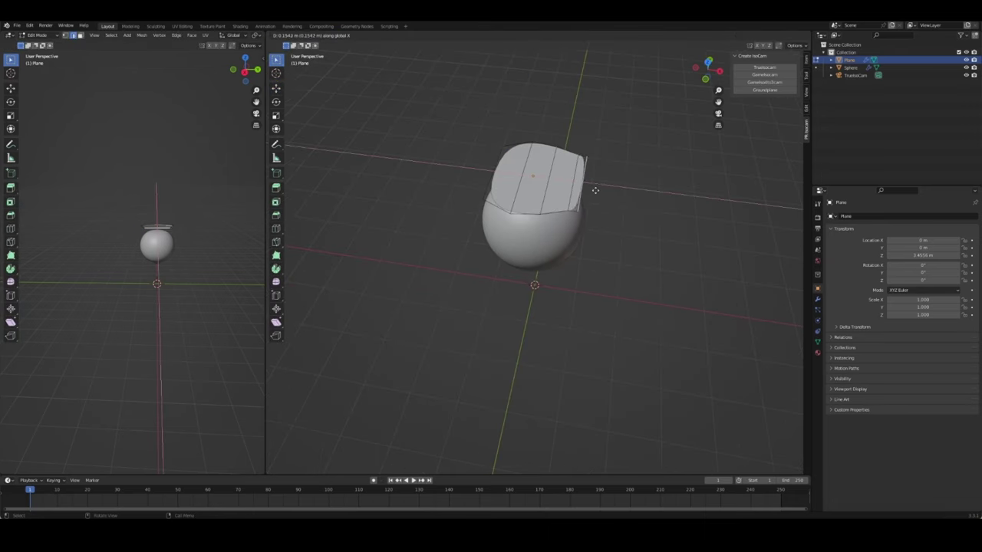
click(610, 191)
key(s)
key(y)
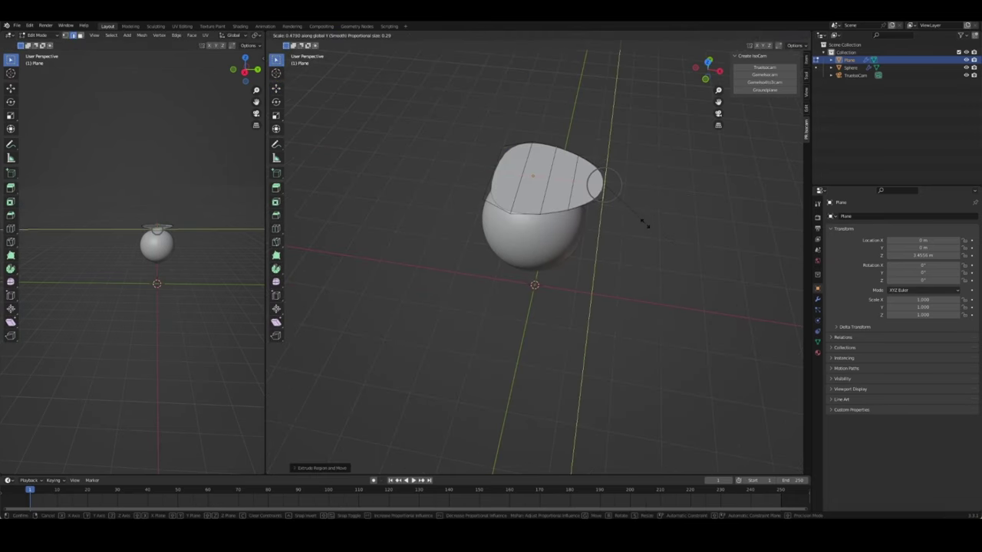
click(601, 237)
middle_drag(601, 237, 605, 248)
Move the plane's left edge outward and squash it along Y
key(KP_7)
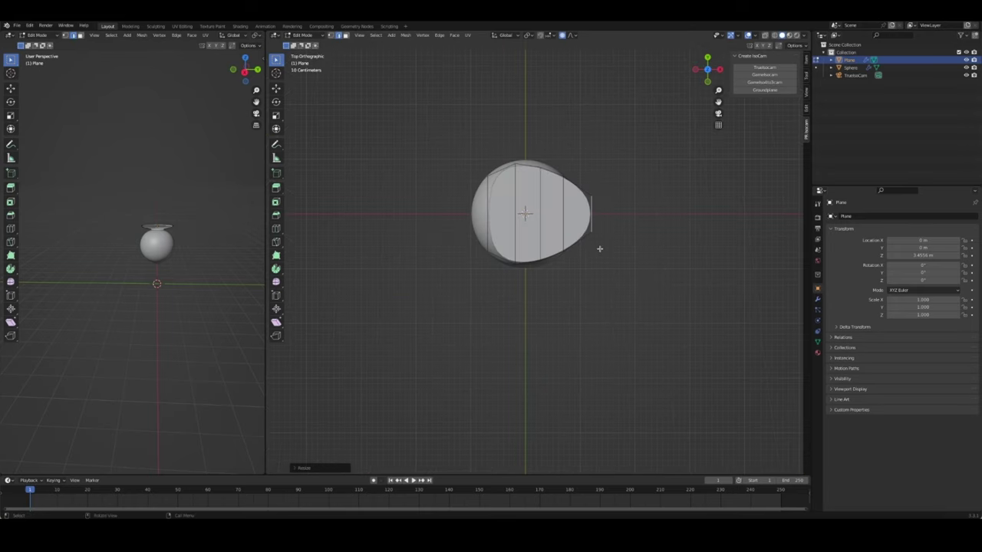
alt+click(488, 209)
key(g)
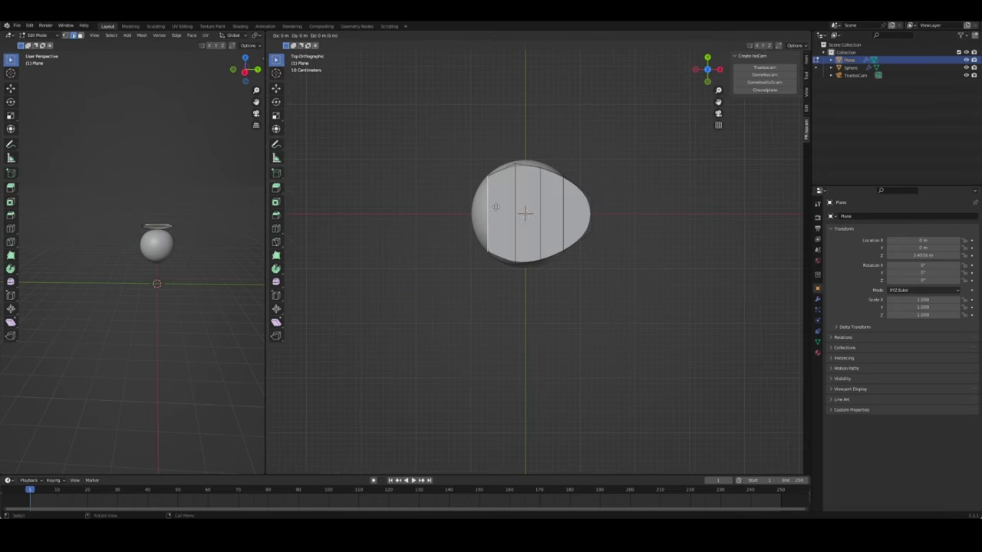
click(471, 208)
key(s)
key(y)
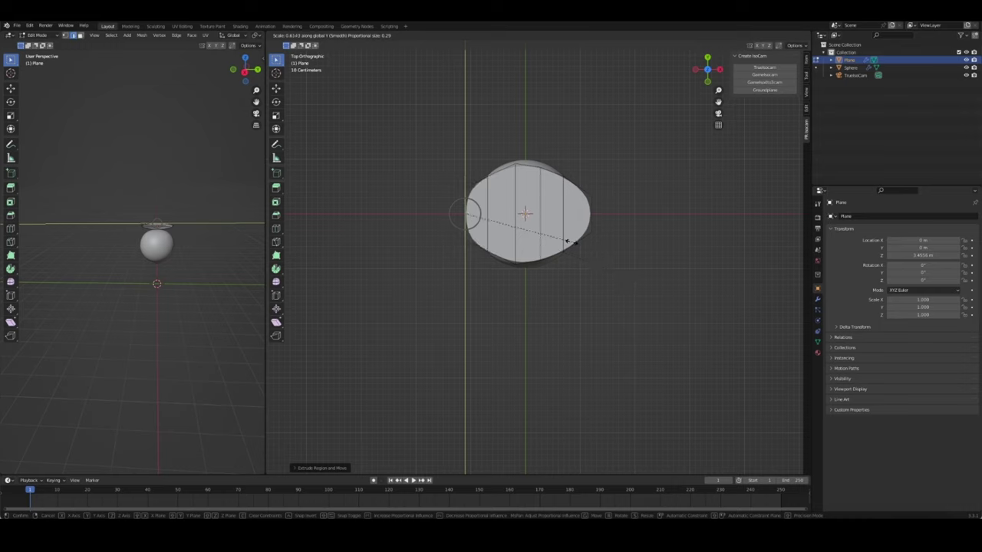
click(533, 227)
Pull the left edge back to the right with proportional falloff
click(276, 89)
drag(471, 214, 499, 213)
key(g)
key(y)
click(526, 235)
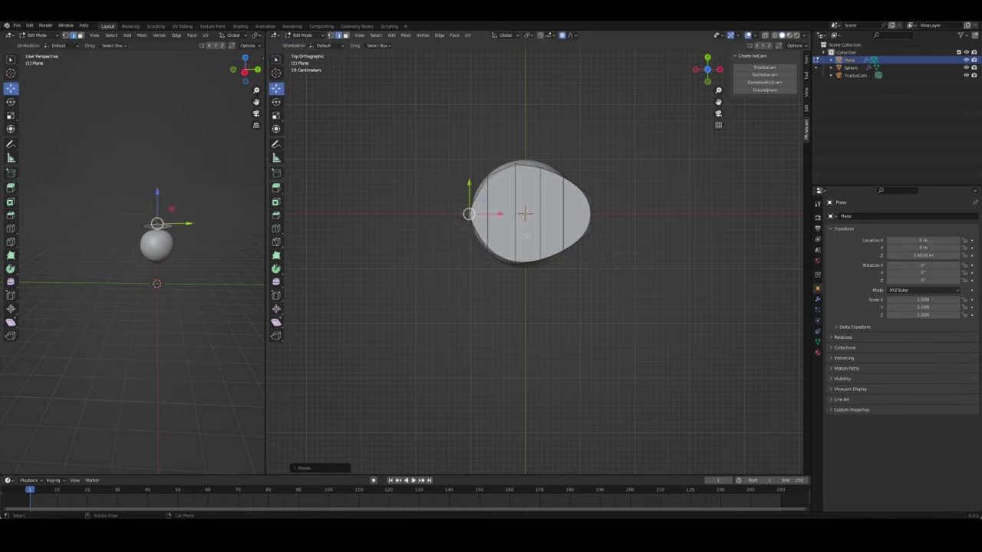
Select the middle vertical edge and stretch it along Y with soft falloff
click(592, 222)
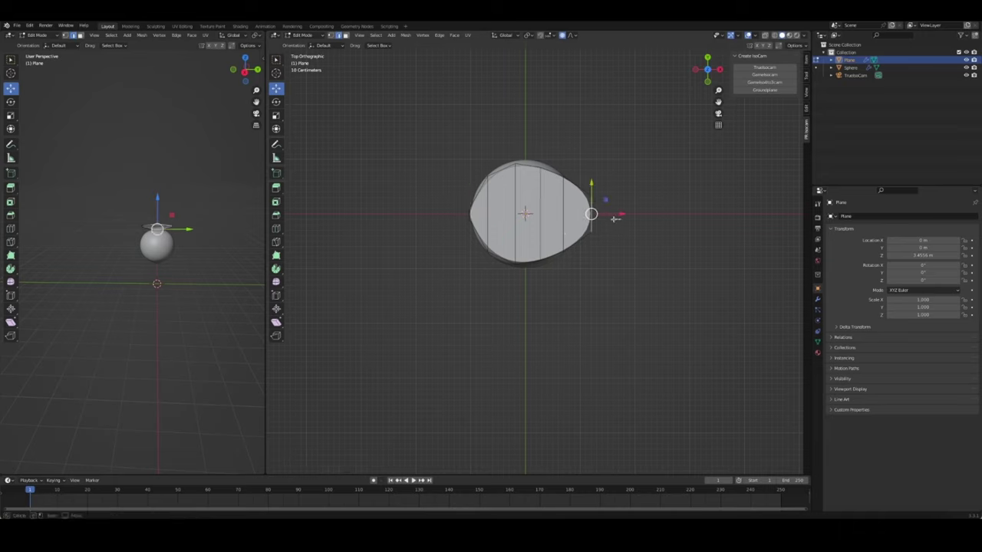
key(alt+a)
click(515, 198)
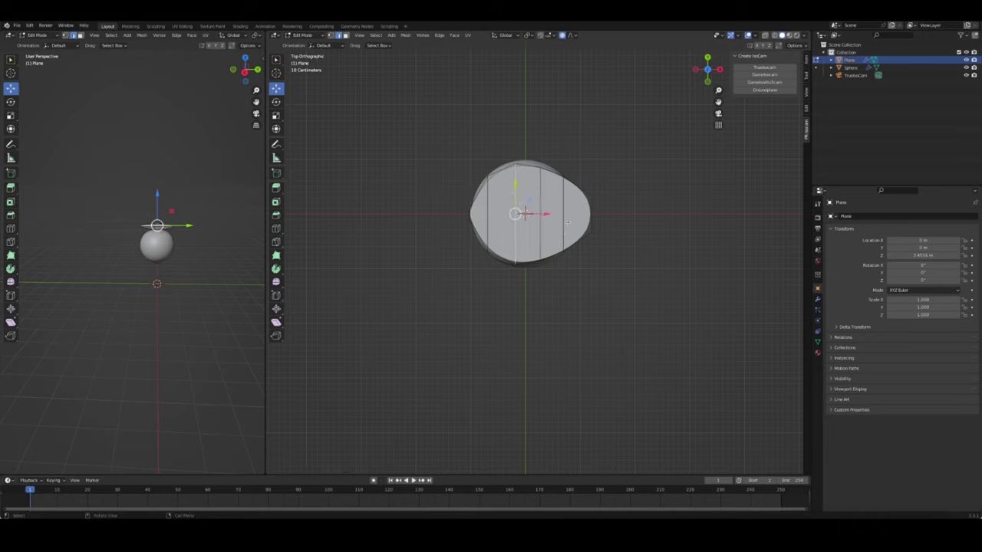
drag(514, 213, 537, 215)
key(ctrl+z)
key(s)
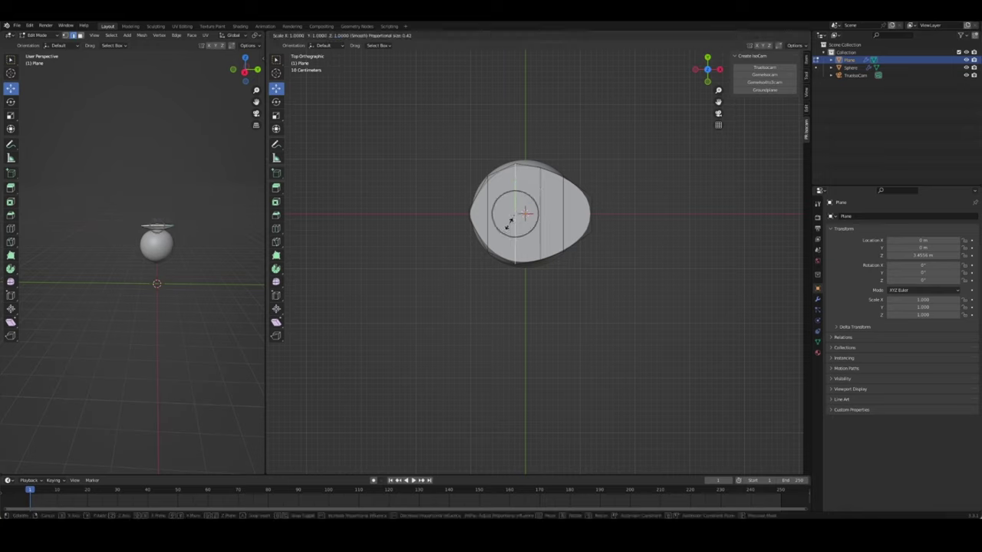
scroll(509, 222, down, 9)
key(y)
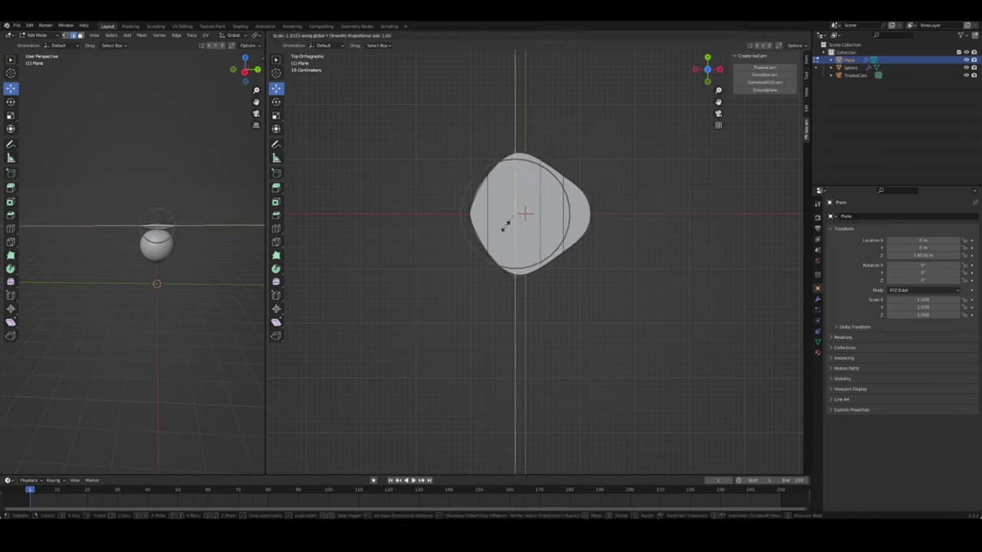
click(529, 208)
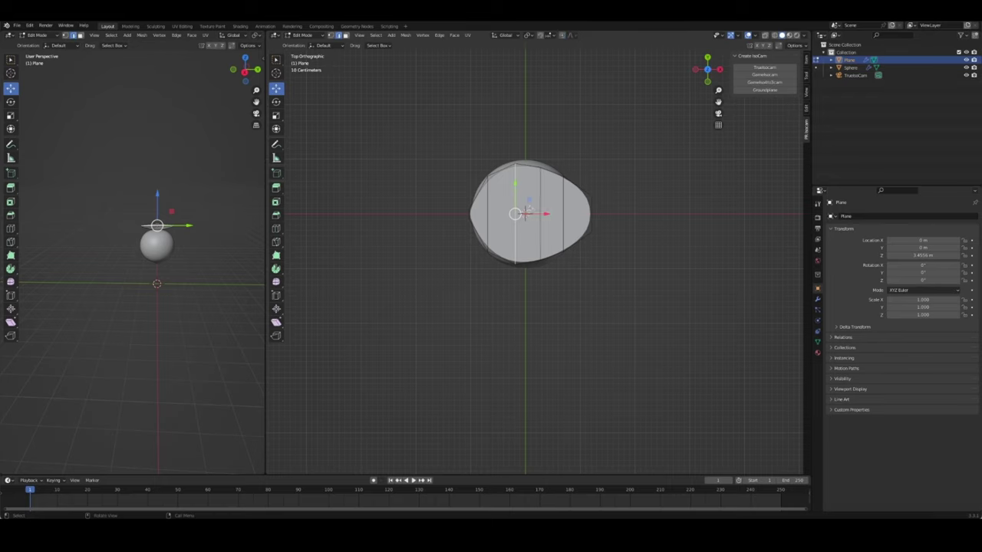
key(s)
key(y)
click(530, 208)
Scale the edge along Y a few more times to bulge the leaf into a broad disc
key(s)
key(y)
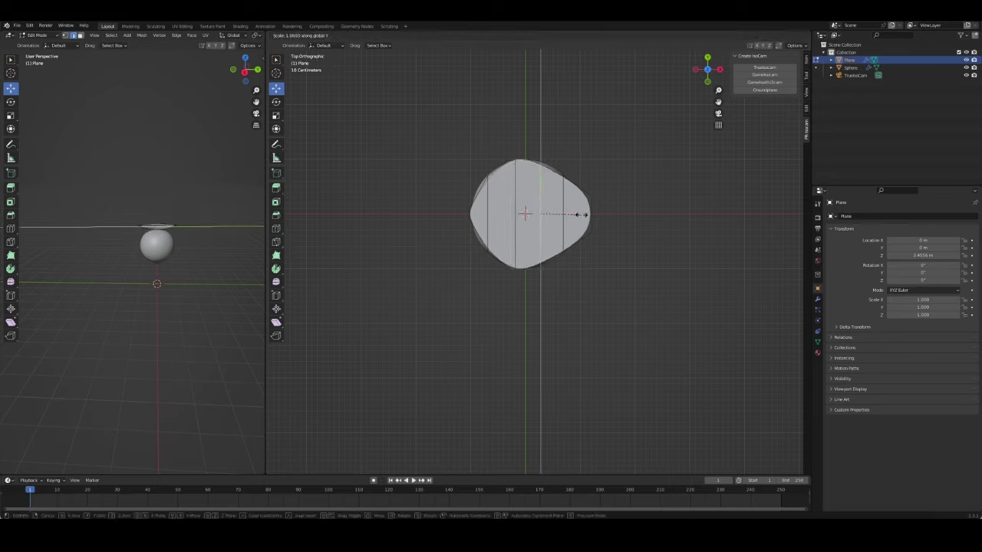
click(583, 214)
key(s)
key(y)
click(620, 218)
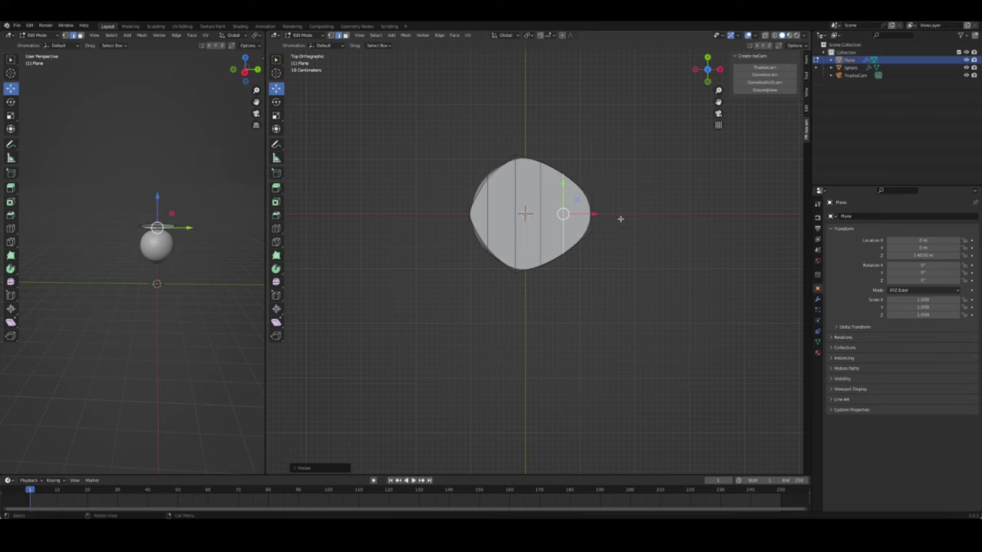
key(s)
key(y)
click(598, 218)
middle_drag(599, 219, 613, 253)
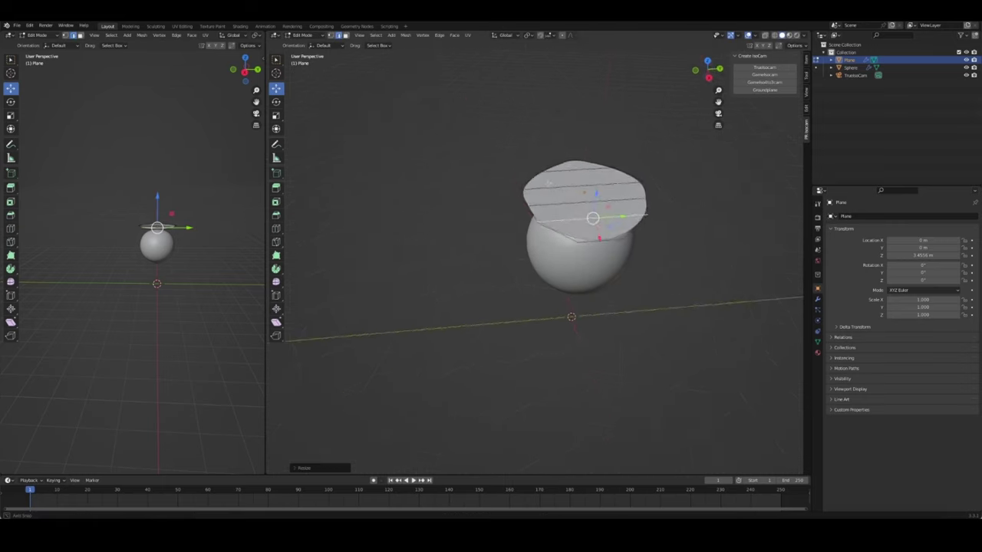
middle_drag(549, 181, 612, 248)
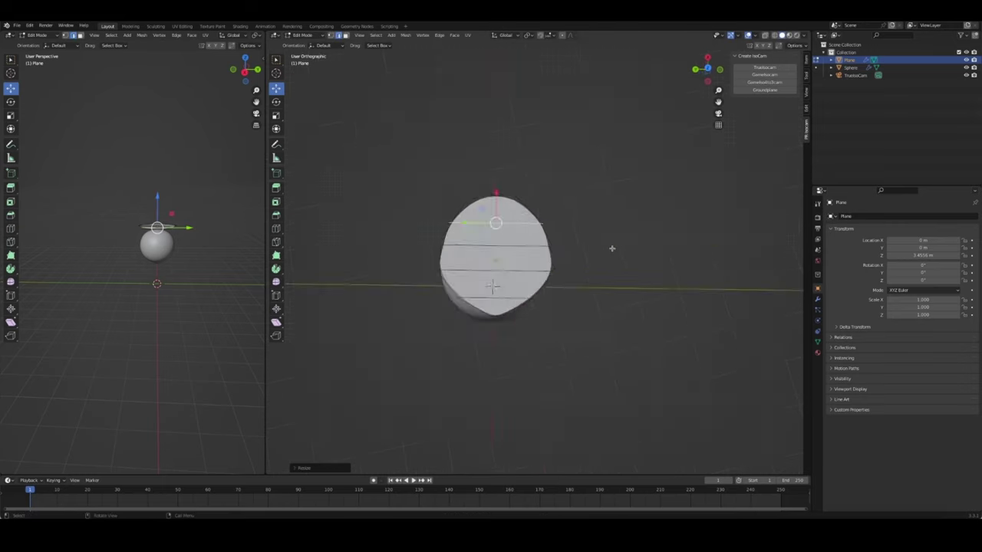
key(KP_7)
scroll(540, 217, up, 3)
Select the right-of-centre edge loop and widen it along Y
key(a)
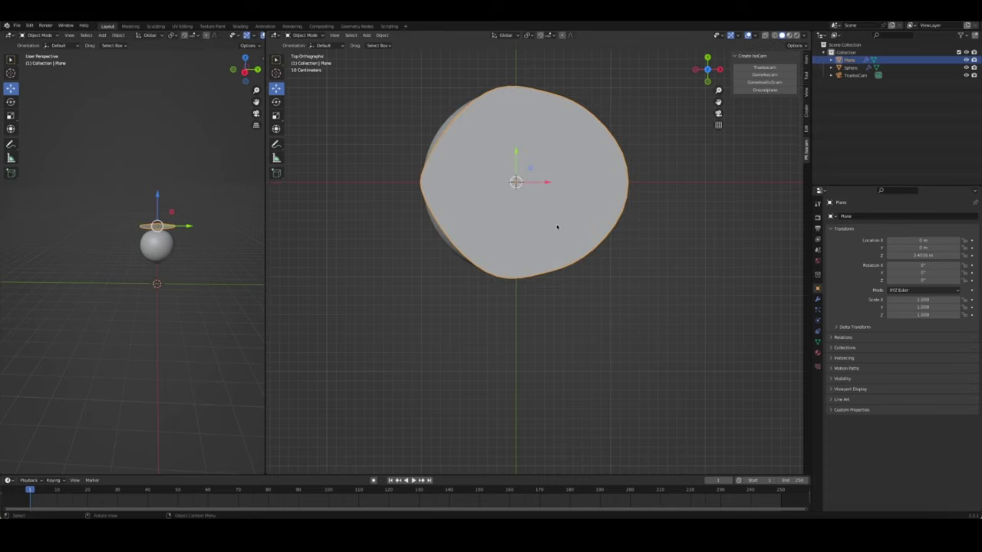
key(ctrl+z)
alt+click(540, 182)
key(s)
key(y)
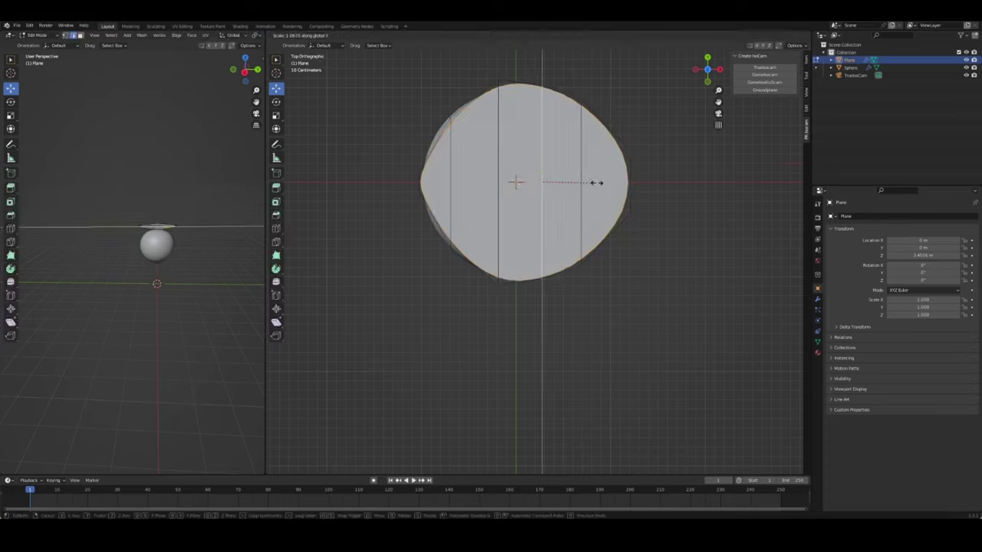
click(597, 183)
Nudge the leaf's right tip vertex inward and scale it along Y
click(629, 182)
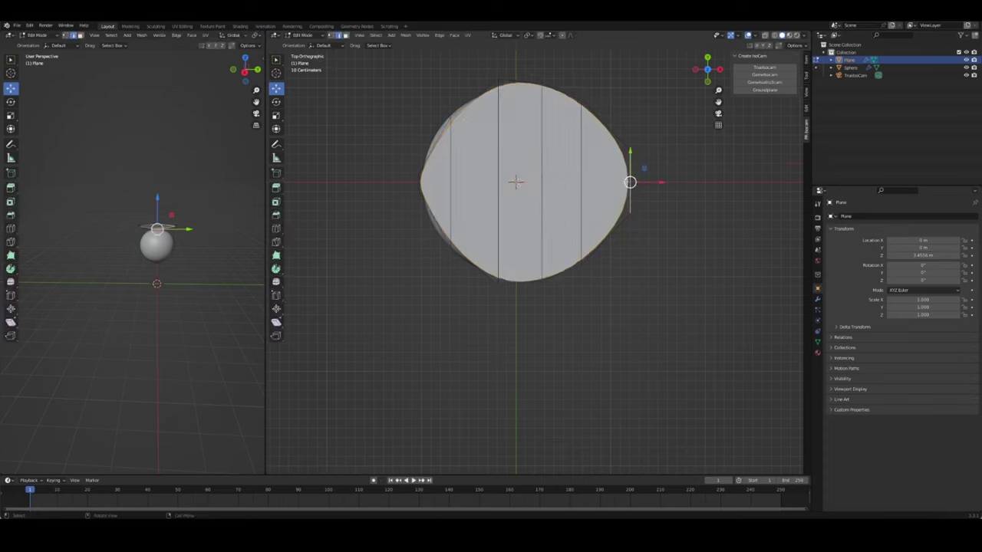
key(g)
click(652, 185)
key(s)
key(y)
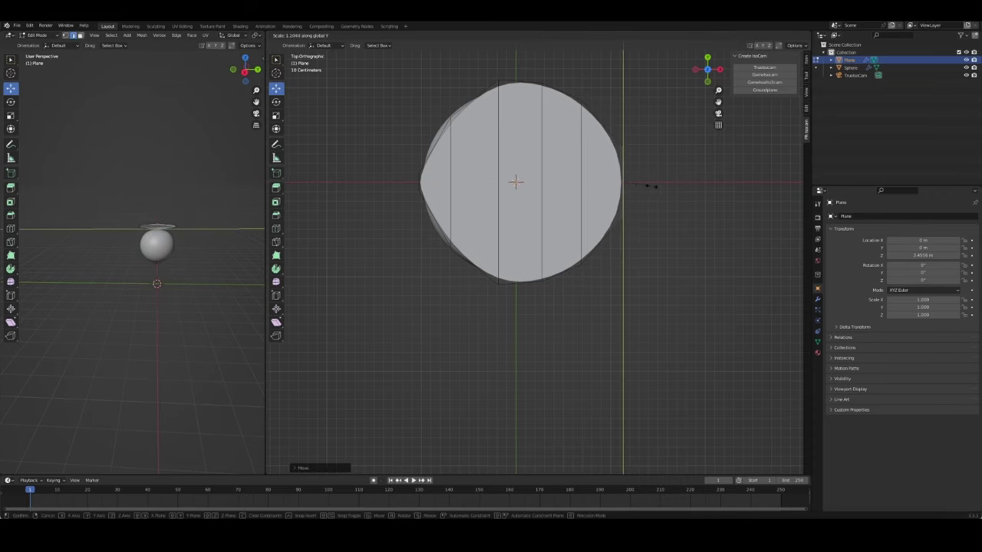
click(654, 186)
middle_drag(653, 186, 462, 181)
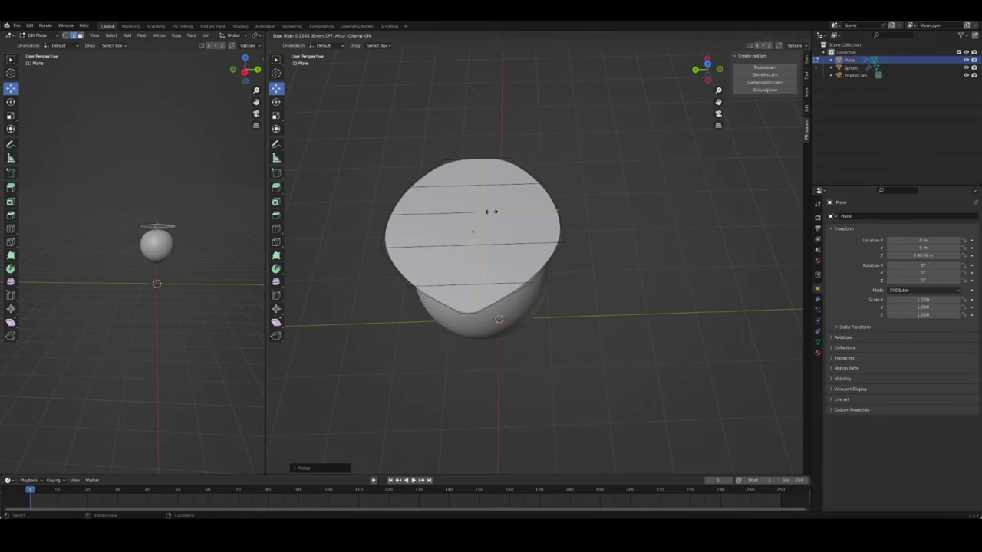
middle_drag(479, 209, 500, 270)
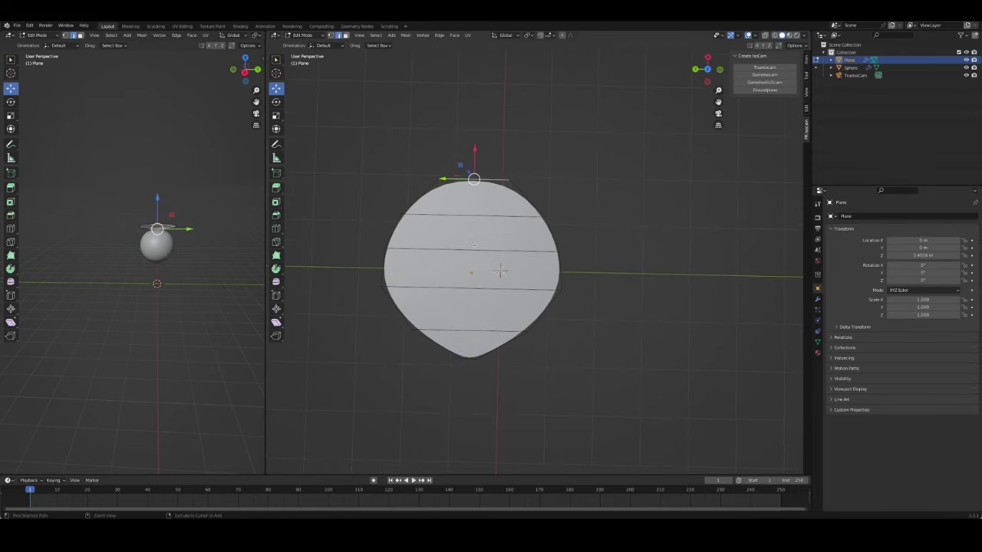
Add a centred loop cut along the leaf's length; try a bevel and undo it
key(ctrl+r)
click(500, 270)
right_click(499, 270)
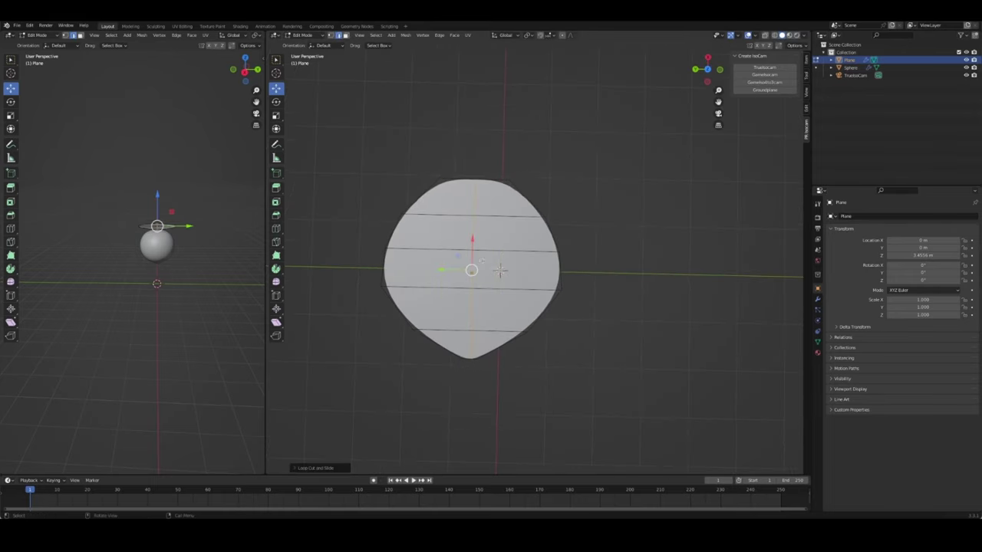
key(ctrl+b)
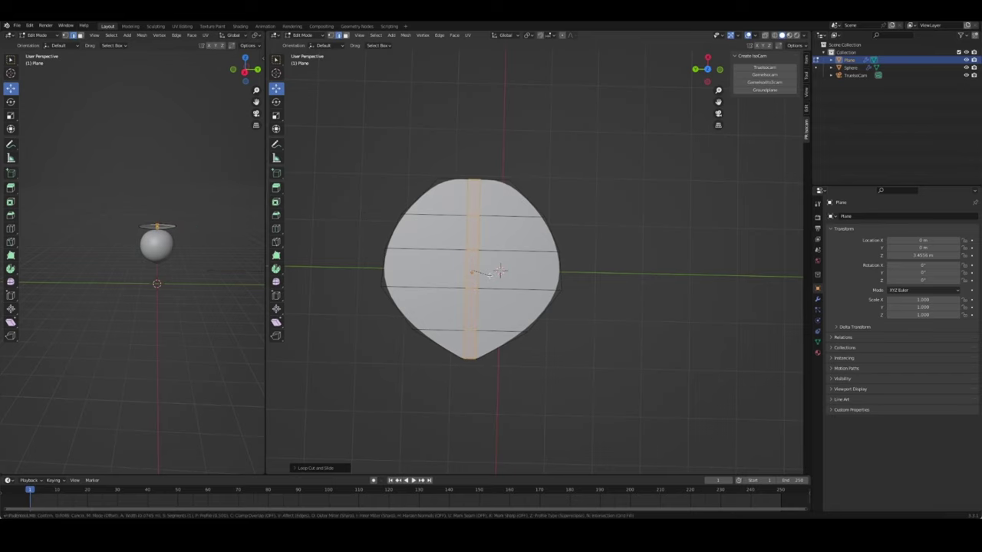
click(491, 277)
middle_drag(560, 291, 544, 276)
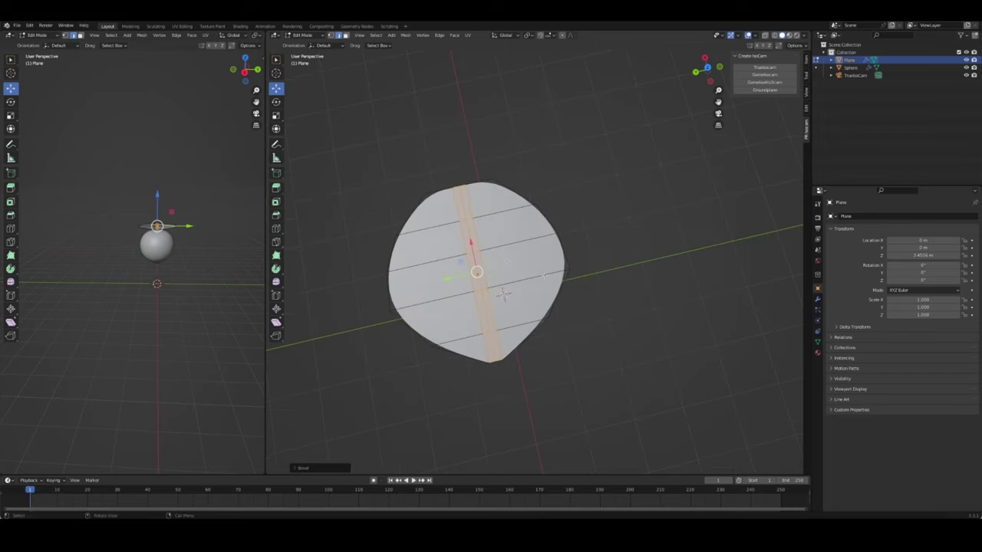
key(ctrl+z)
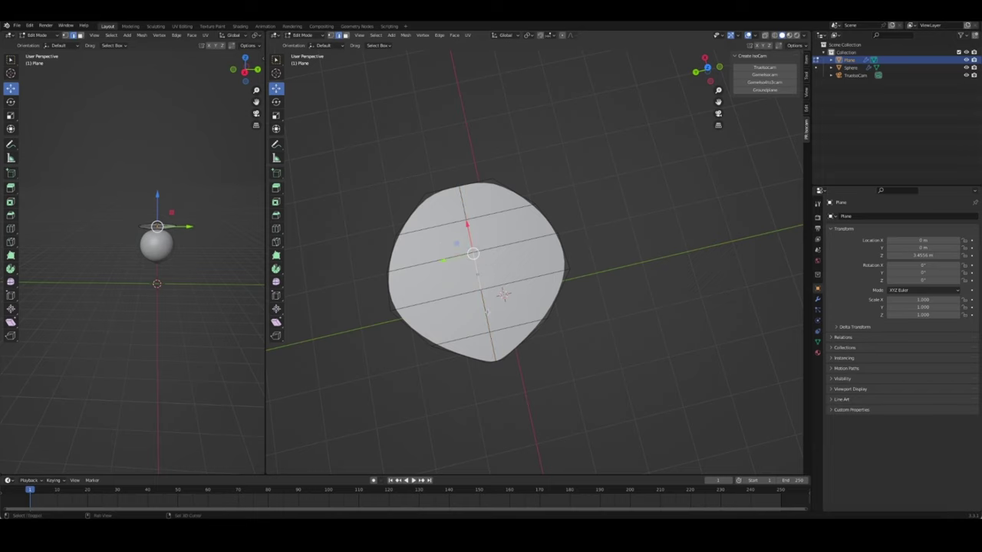
key(KP_7)
scroll(479, 316, up, 3)
Bevel the centre edge loop into a midrib strip and switch to vertex selection
key(ctrl+b)
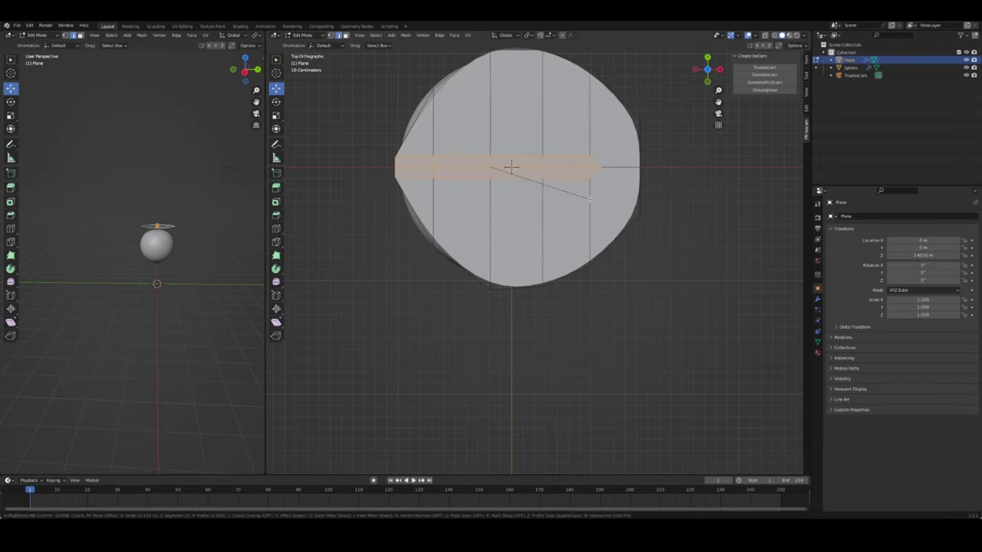
click(589, 200)
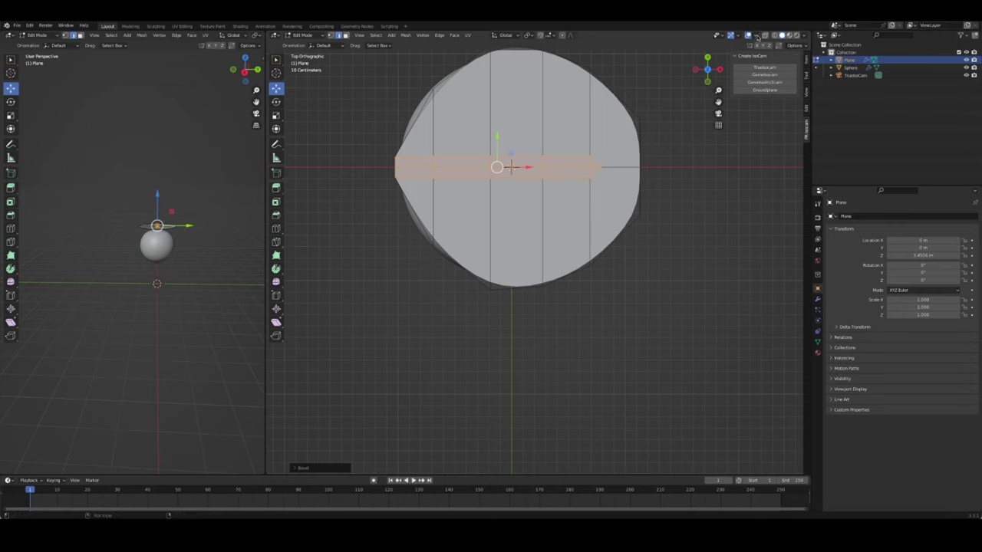
key(1)
click(597, 167)
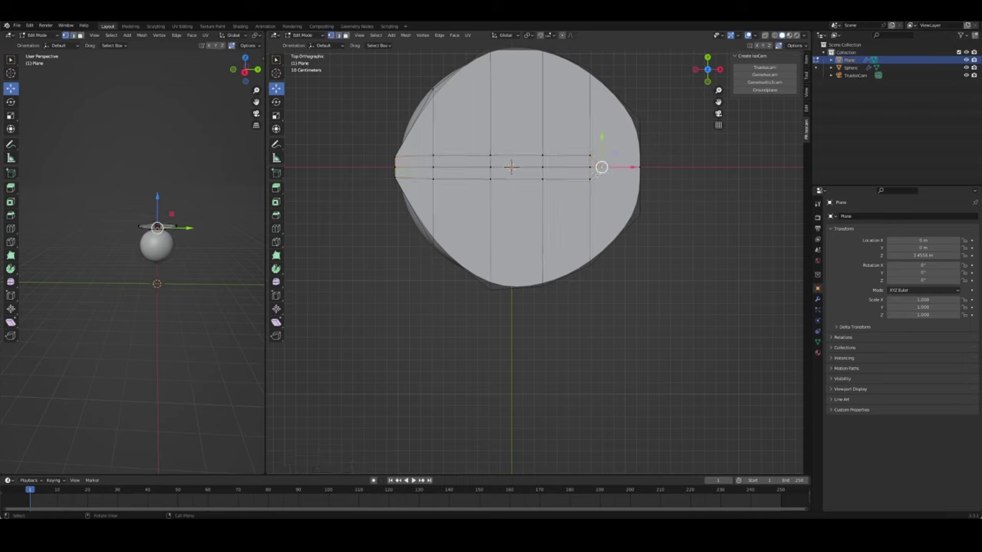
Move the strip's right end vertex out onto the leaf tip
key(g)
key(g)
click(661, 180)
click(662, 151)
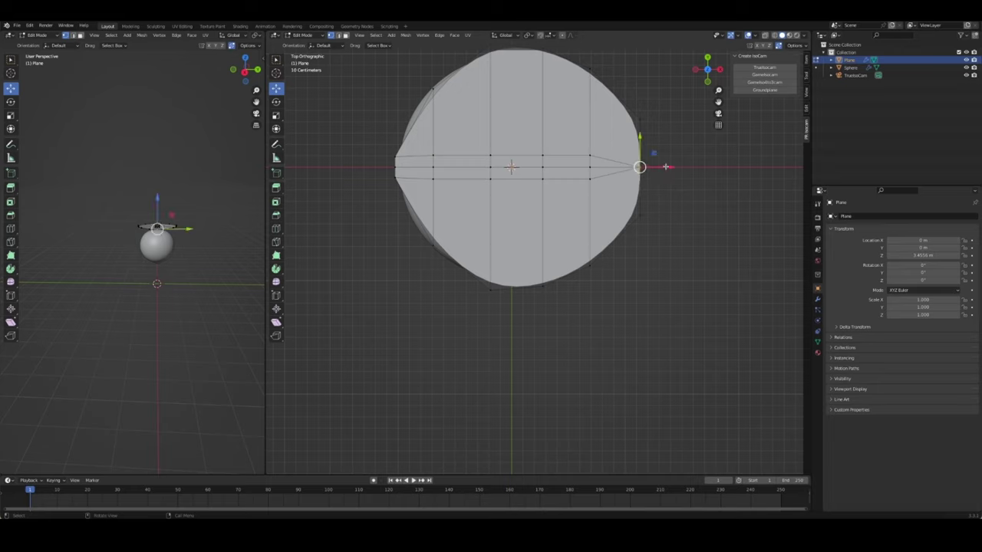
key(g)
click(661, 166)
click(681, 260)
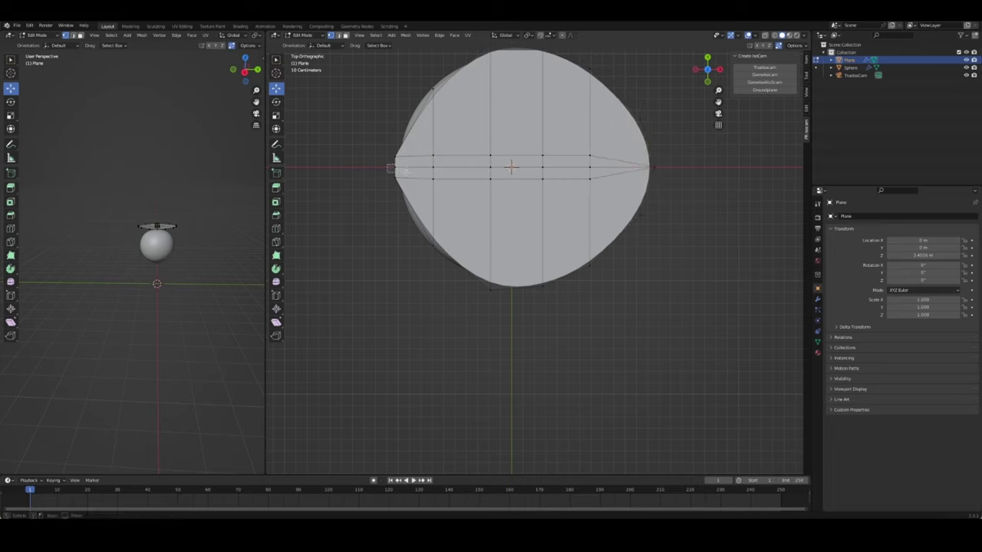
Slide the strip's left end vertex slightly and orbit to inspect the leaf outline
click(388, 167)
key(shift+v)
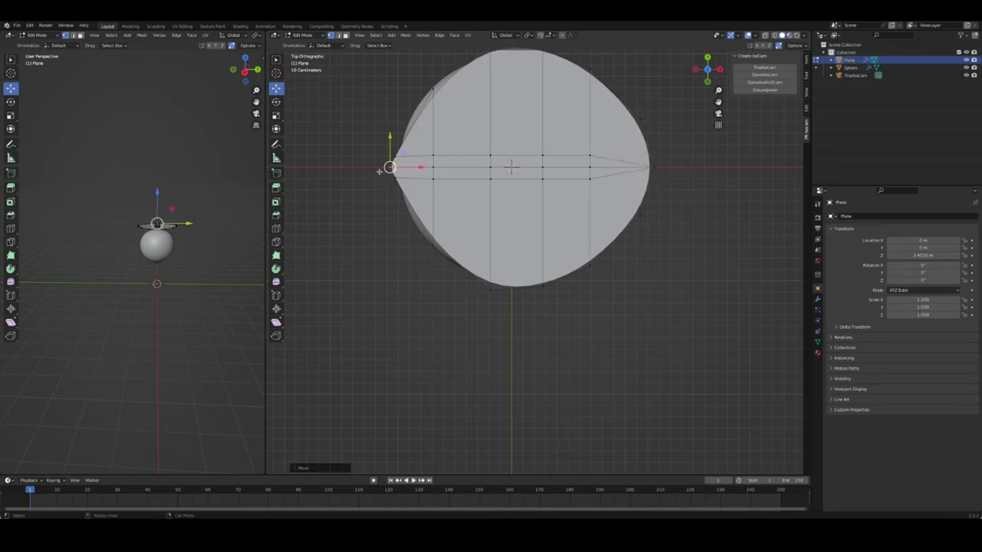
click(380, 172)
click(360, 178)
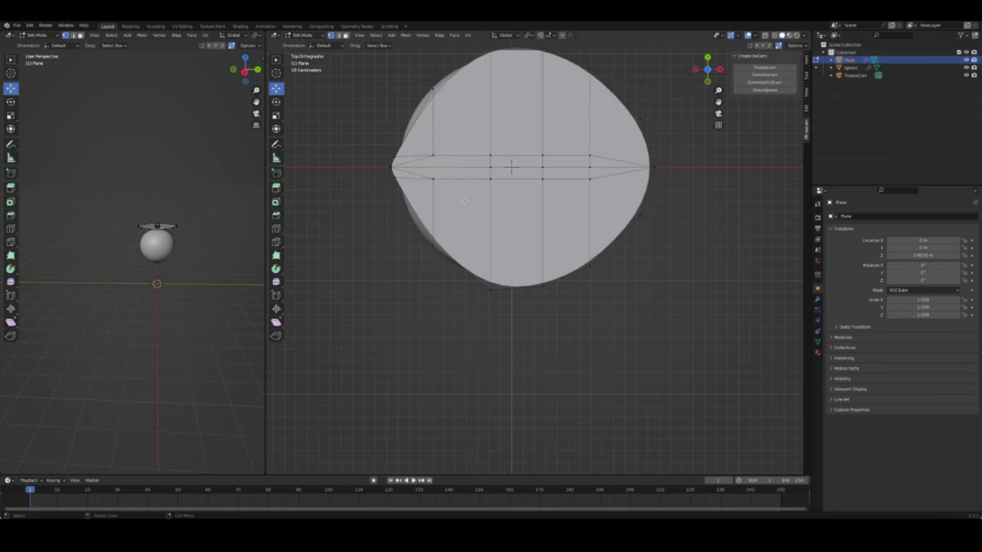
mouse_move(360, 179)
middle_down()
mouse_move(477, 173)
mouse_move(459, 117)
middle_up()
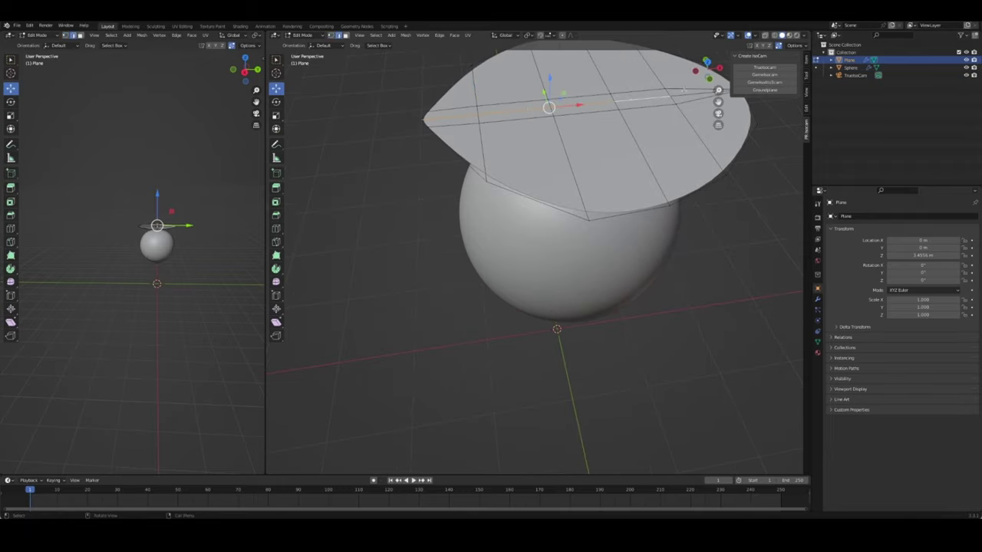
mouse_move(684, 90)
middle_down()
mouse_move(579, 104)
mouse_move(641, 79)
mouse_move(598, 108)
mouse_move(575, 143)
middle_up()
In Object Mode, add a Solidify modifier to the leaf with thickness 0.124 m
click(576, 105)
key(Tab)
click(817, 299)
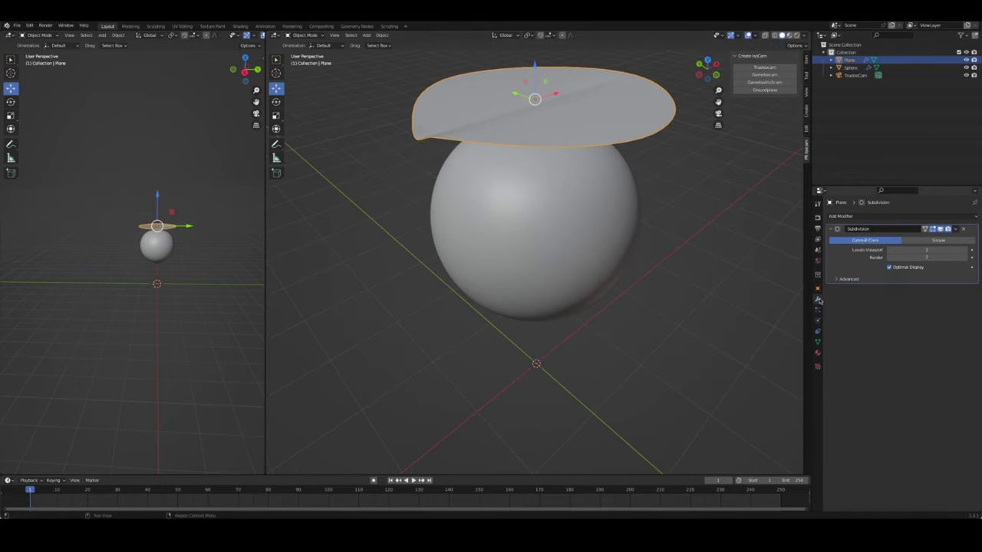
click(844, 216)
click(837, 352)
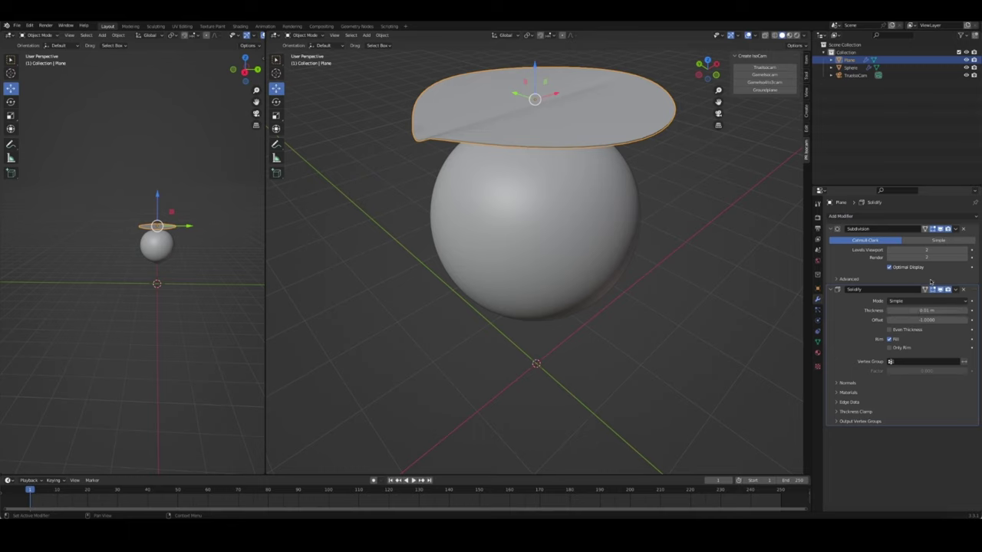
mouse_move(927, 310)
mouse_down()
mouse_move(951, 309)
mouse_move(972, 227)
mouse_up()
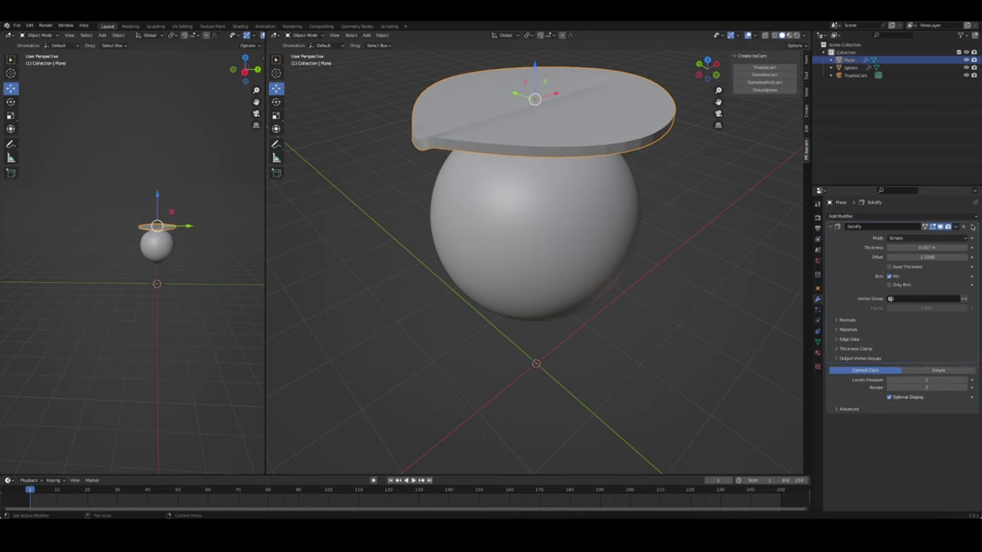
mouse_move(698, 253)
middle_down()
mouse_move(659, 202)
mouse_move(924, 378)
middle_up()
drag(926, 249, 951, 250)
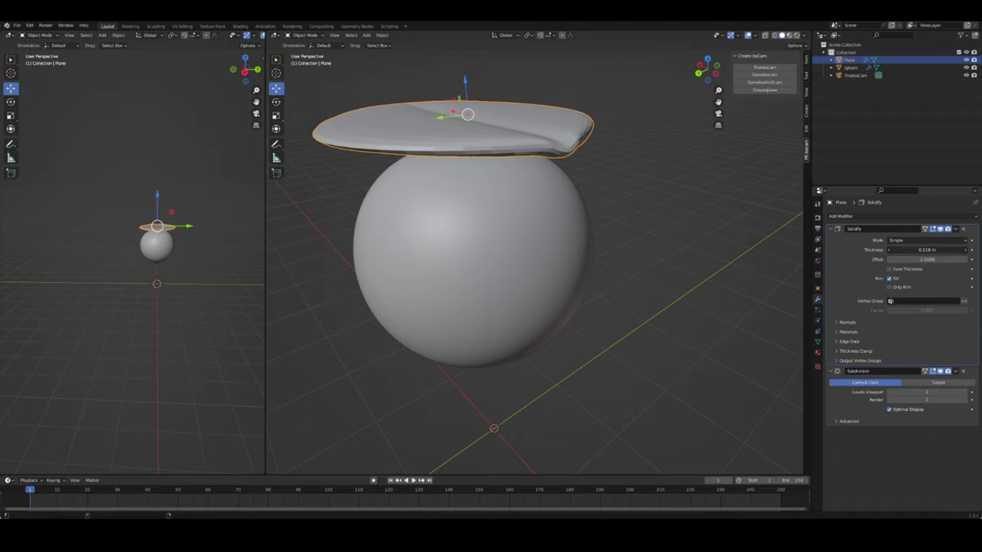
Shade the leaf smooth and return to the front orthographic view
scroll(475, 262, up, 2)
middle_drag(475, 261, 546, 167)
right_click(546, 167)
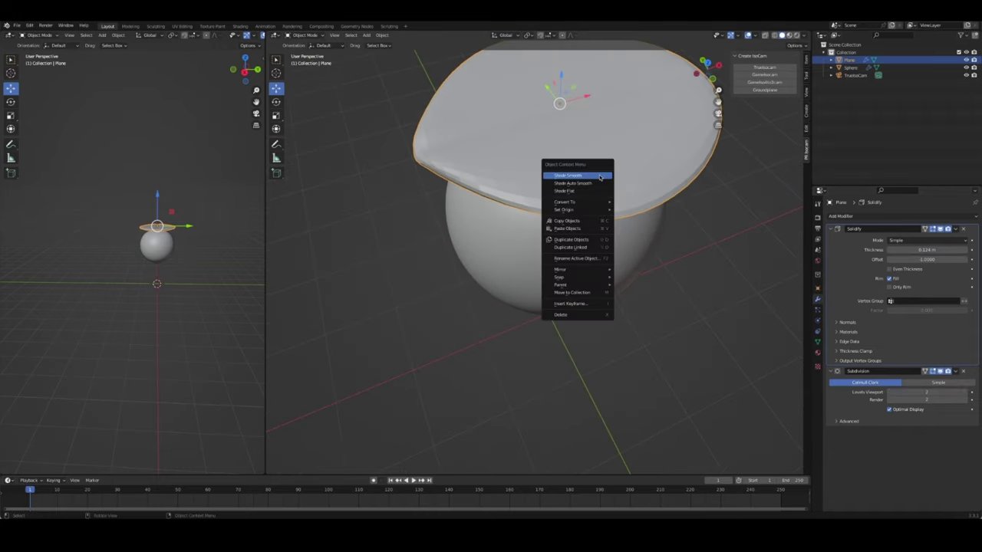
click(556, 170)
mouse_move(705, 234)
middle_down()
mouse_move(637, 207)
mouse_move(554, 204)
middle_up()
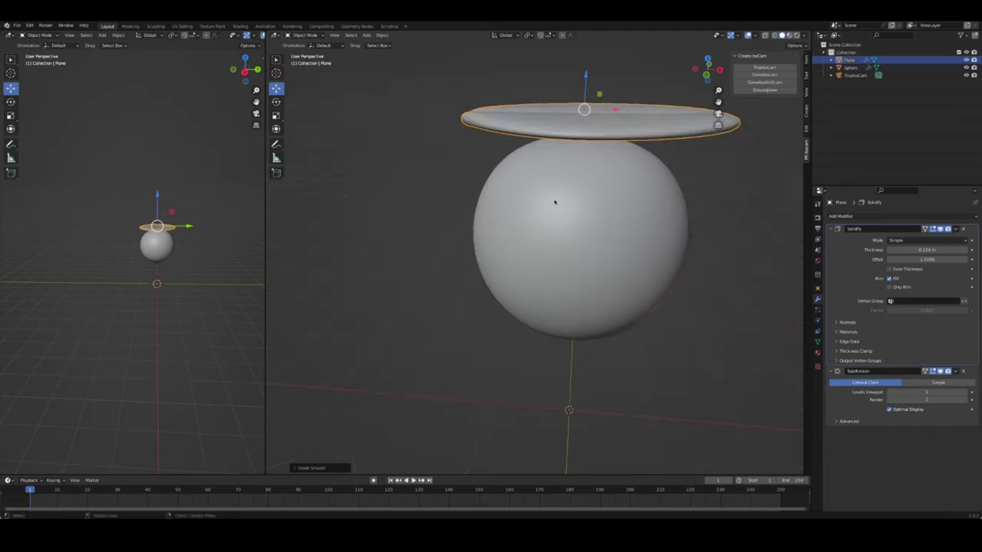
scroll(596, 225, up, 2)
scroll(596, 226, down, 5)
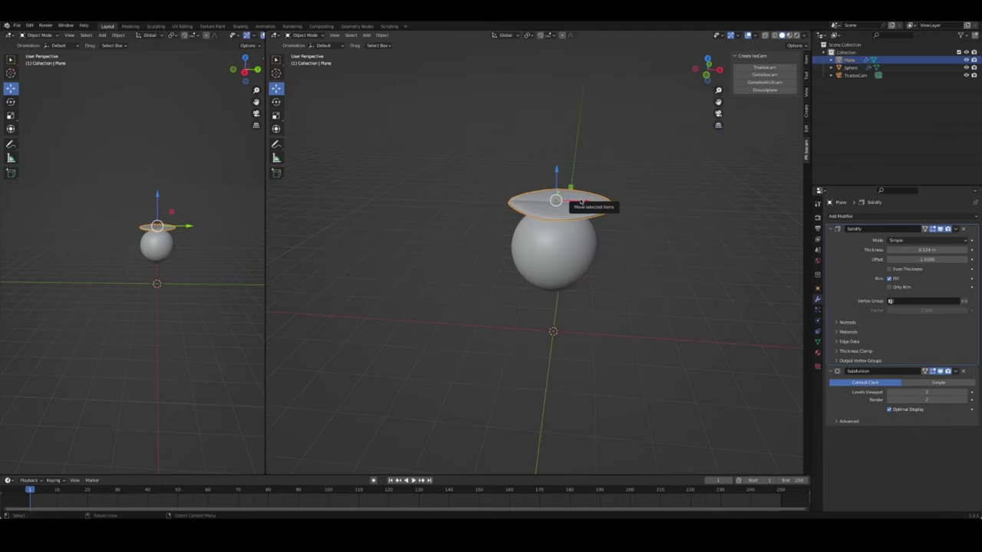
key(KP_1)
scroll(565, 190, up, 3)
key(Tab)
scroll(564, 190, up, 1)
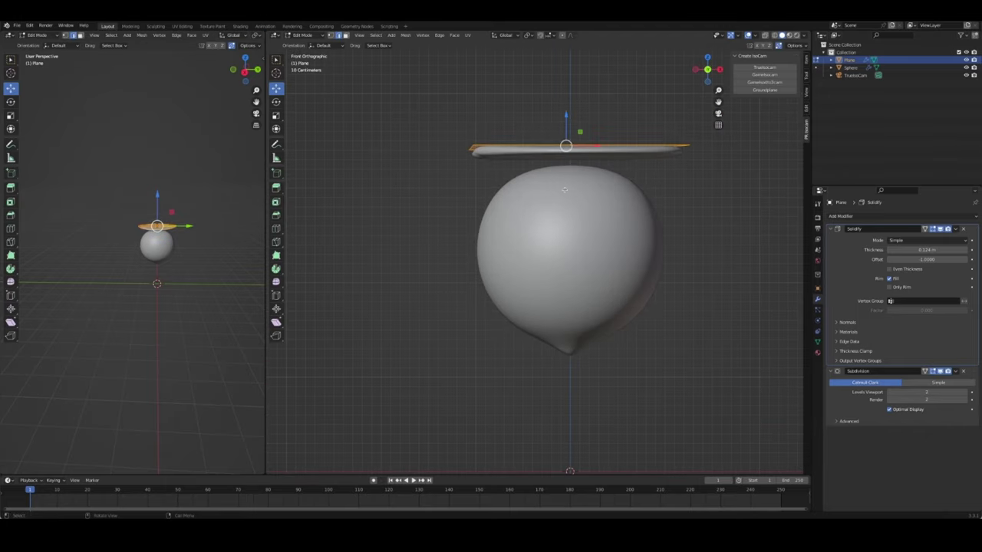
Move the leaf along X so its left end sits on the centre axis
middle_drag(561, 188, 583, 168)
key(KP_1)
key(g)
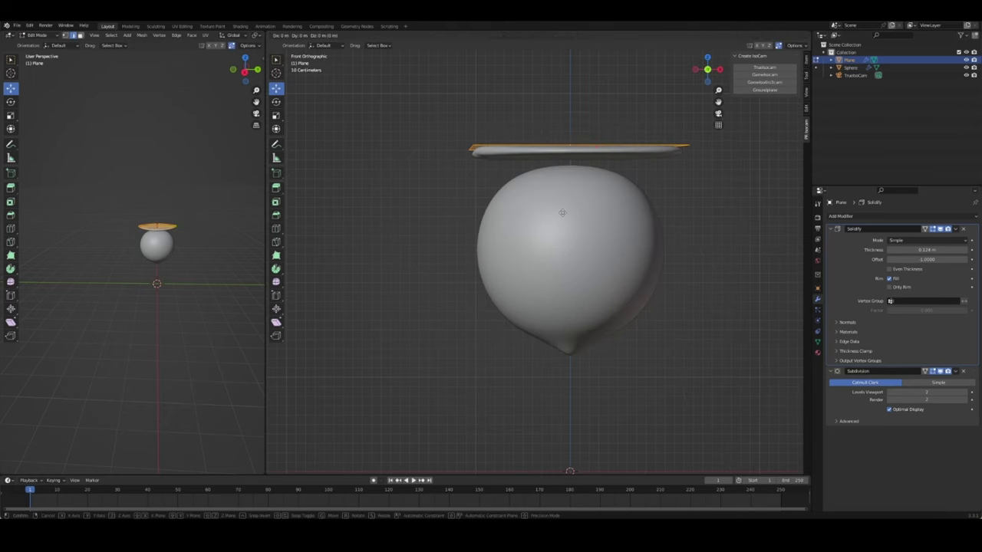
key(x)
click(660, 216)
key(Tab)
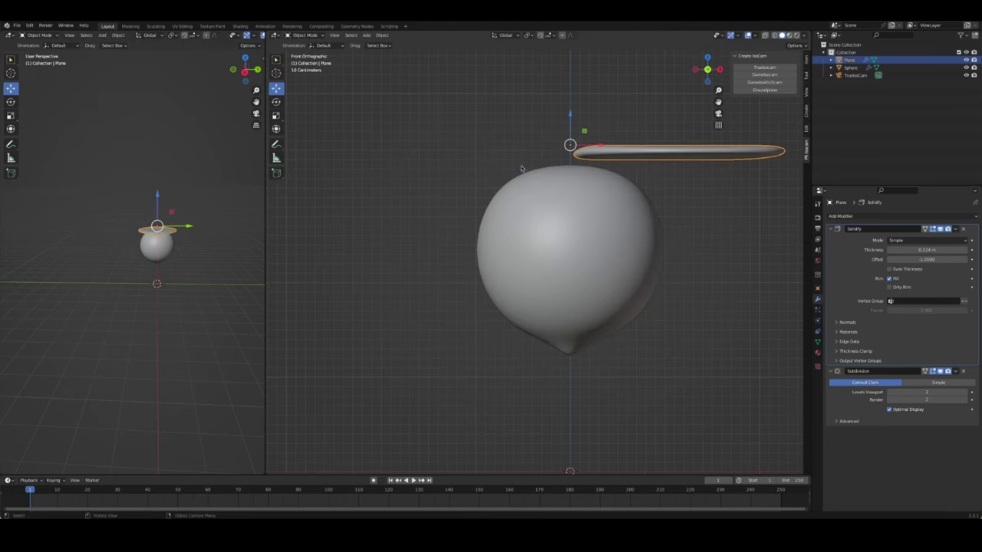
key(Tab)
Select a cross-section loop of the leaf and turn on proportional editing
middle_drag(567, 186, 554, 197)
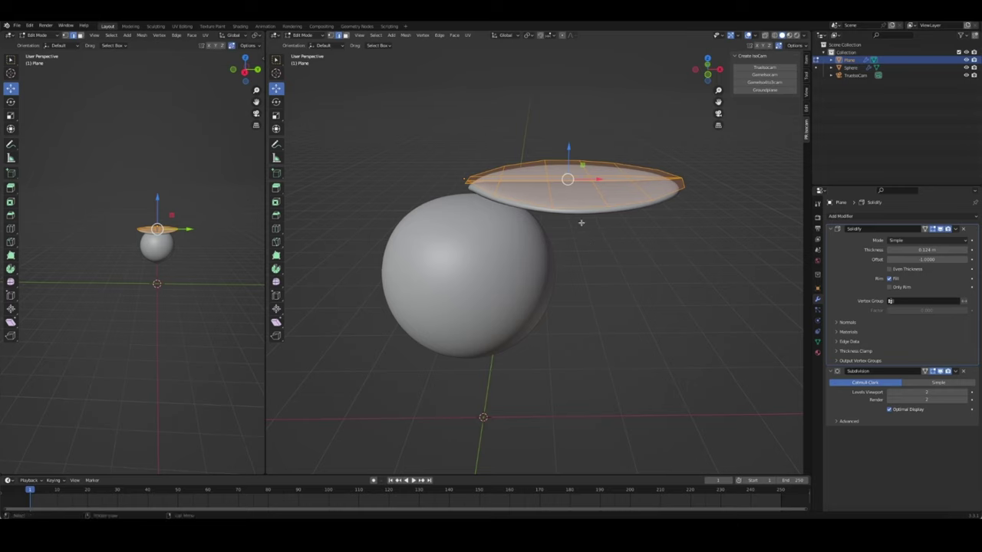
alt+click(549, 195)
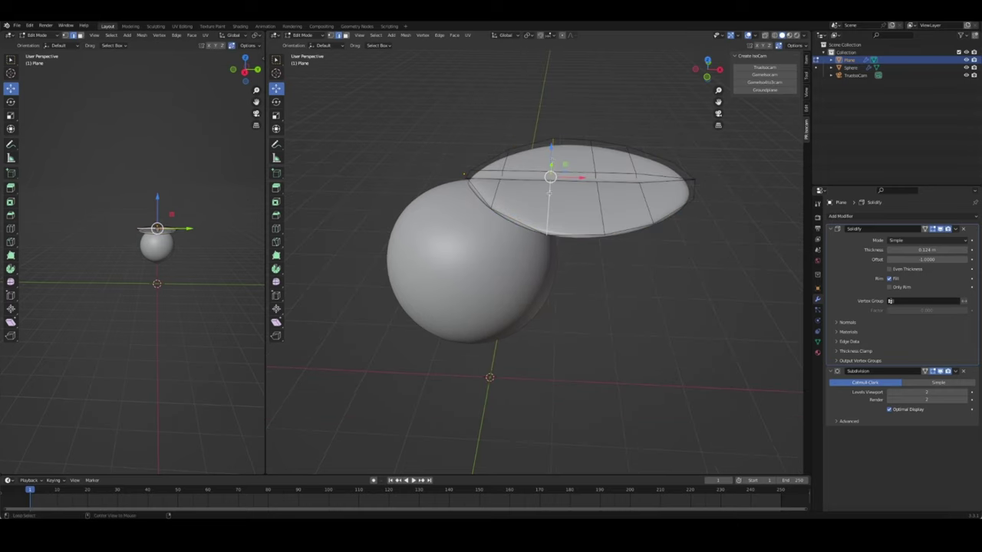
key(KP_1)
key(g)
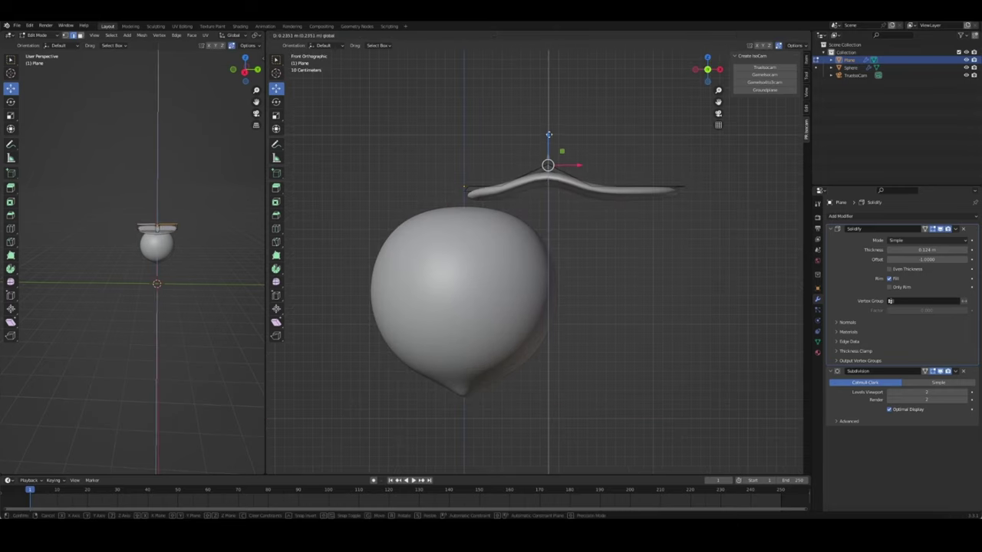
key(Escape)
key(g)
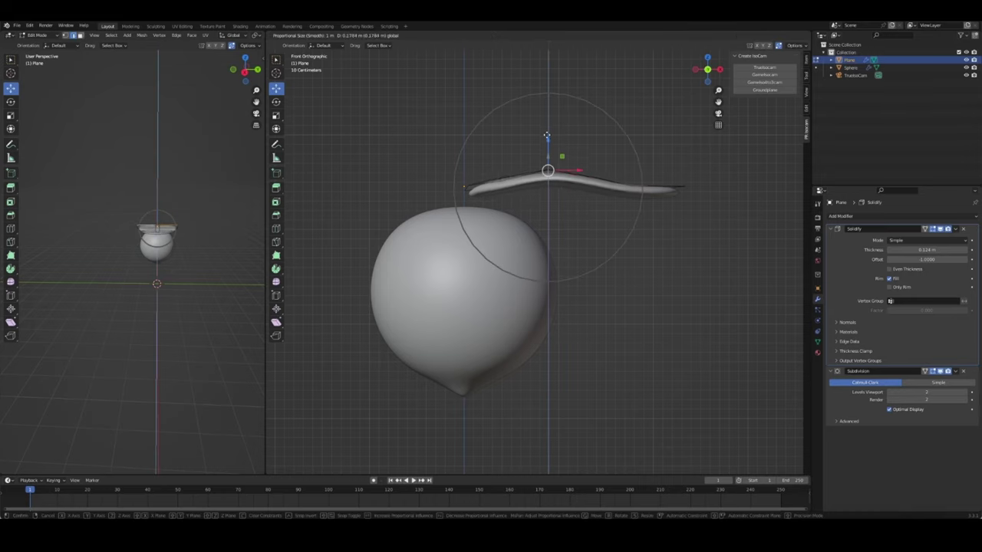
key(Escape)
middle_drag(552, 154, 573, 163)
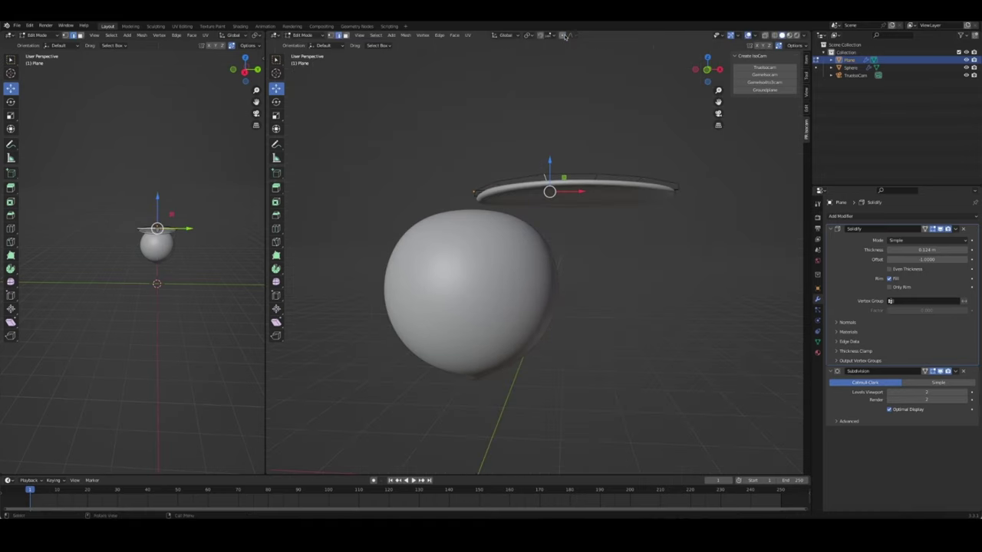
click(564, 37)
key(KP_1)
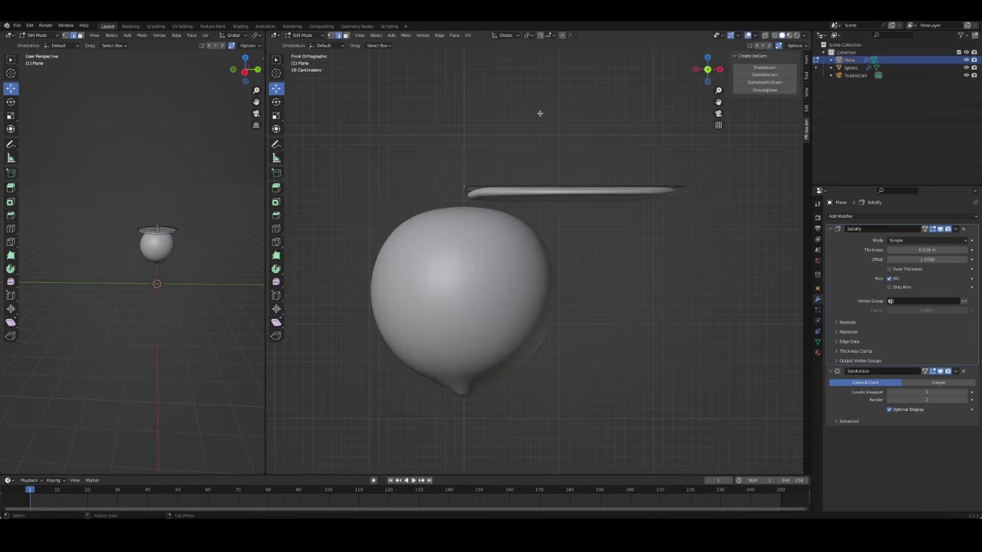
middle_drag(557, 182, 551, 202)
key(KP_1)
Raise the leaf's middle into an arch and lift its left-end vertex
drag(545, 161, 546, 124)
middle_drag(503, 162, 537, 169)
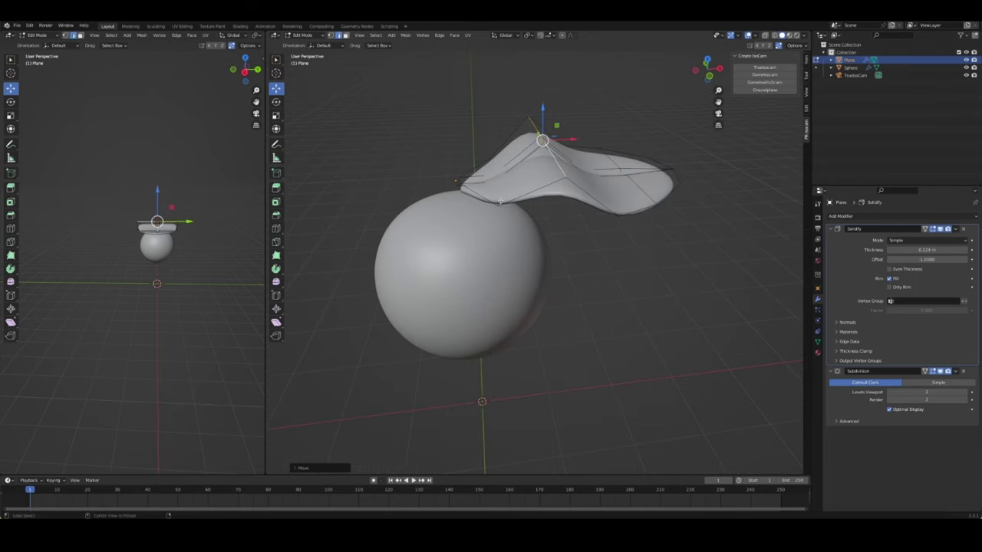
click(499, 165)
key(KP_1)
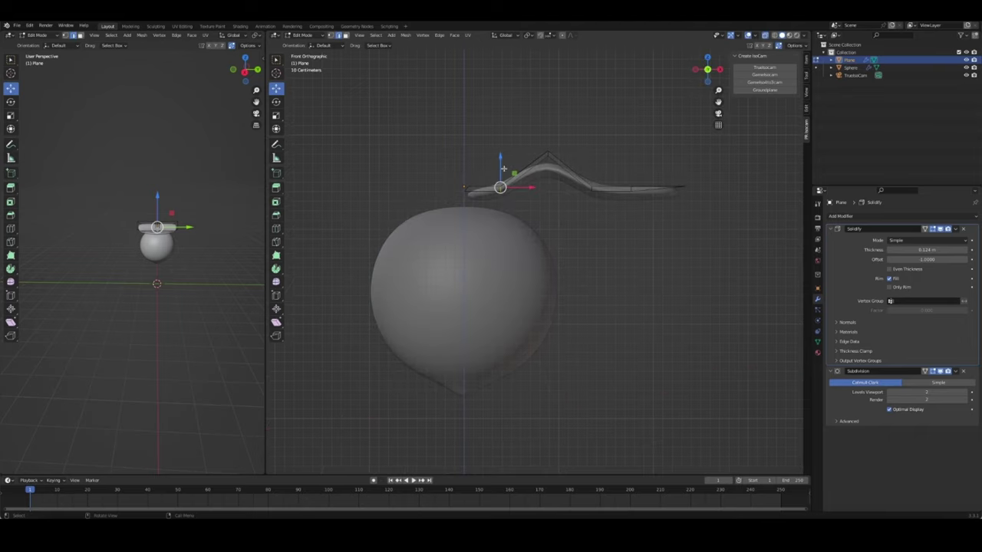
drag(499, 157, 499, 136)
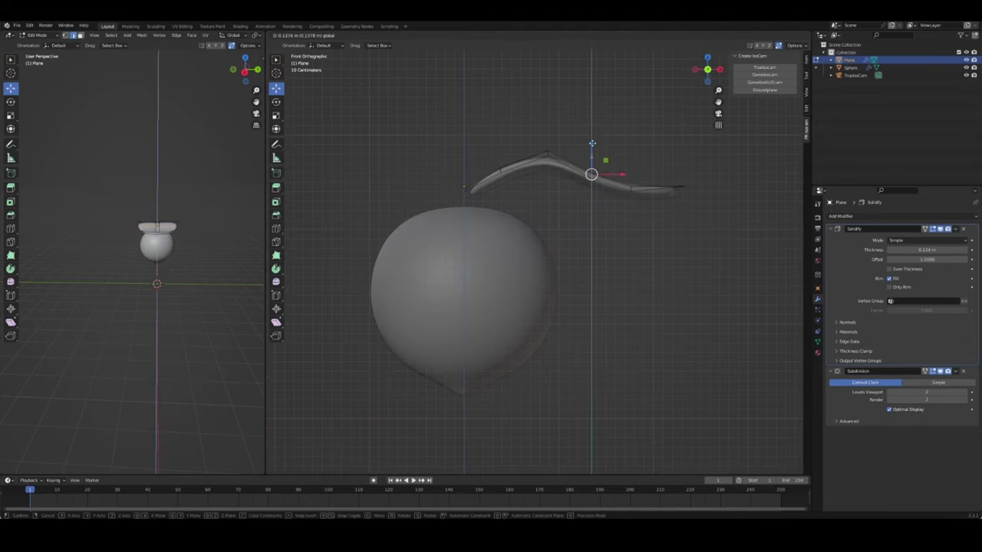
drag(621, 187, 661, 187)
drag(630, 158, 632, 140)
click(632, 141)
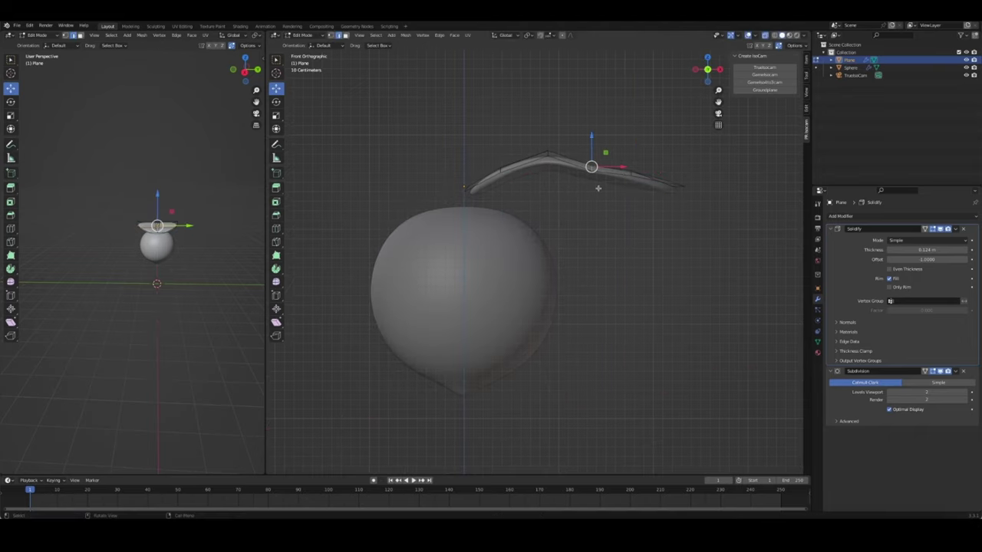
Lower the leaf's tip vertices along Z into a droop
mouse_move(595, 165)
middle_down()
mouse_move(608, 177)
mouse_move(670, 152)
middle_up()
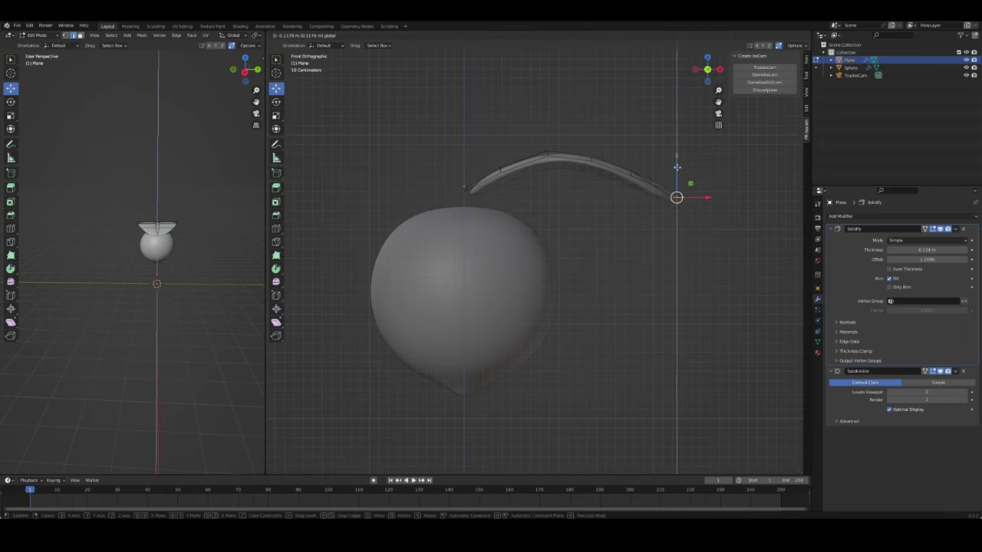
drag(723, 154, 631, 235)
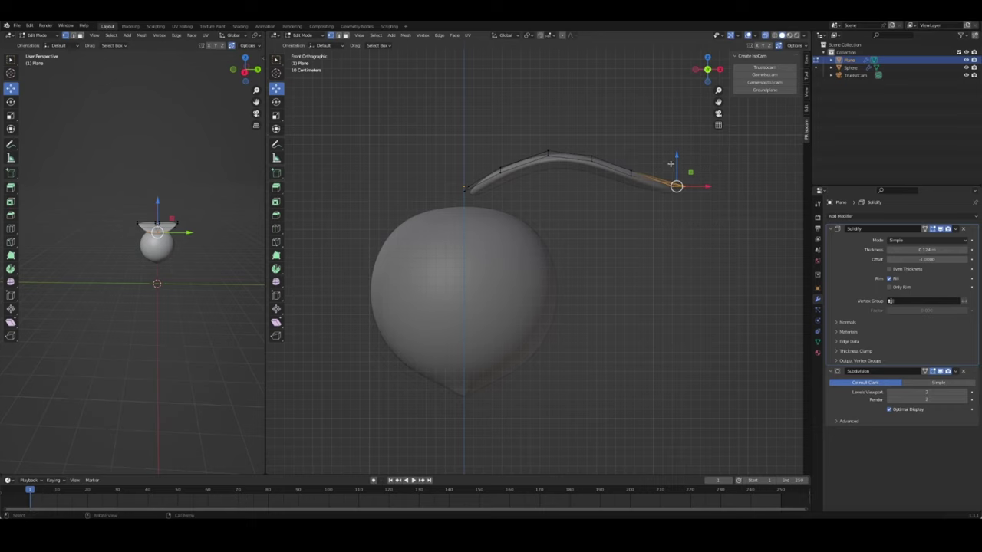
key(g)
key(z)
click(633, 226)
Scale all the leaf's vertices along Z to flatten it into a thin arc
key(Tab)
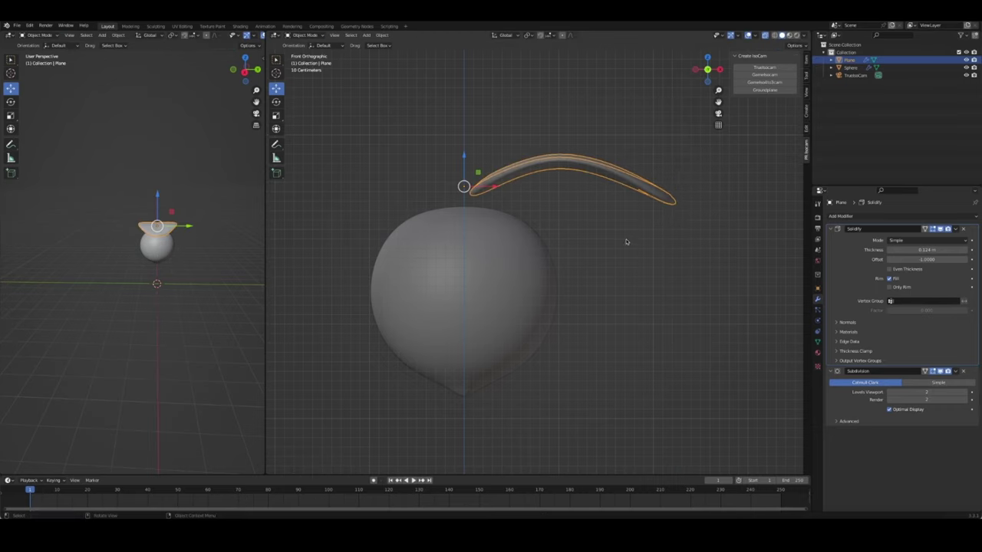
mouse_move(624, 241)
middle_down()
mouse_move(637, 247)
mouse_move(559, 274)
mouse_move(647, 273)
mouse_move(634, 284)
mouse_move(582, 285)
mouse_move(620, 292)
mouse_move(698, 260)
mouse_move(698, 270)
mouse_move(654, 255)
mouse_move(574, 268)
mouse_move(569, 233)
middle_up()
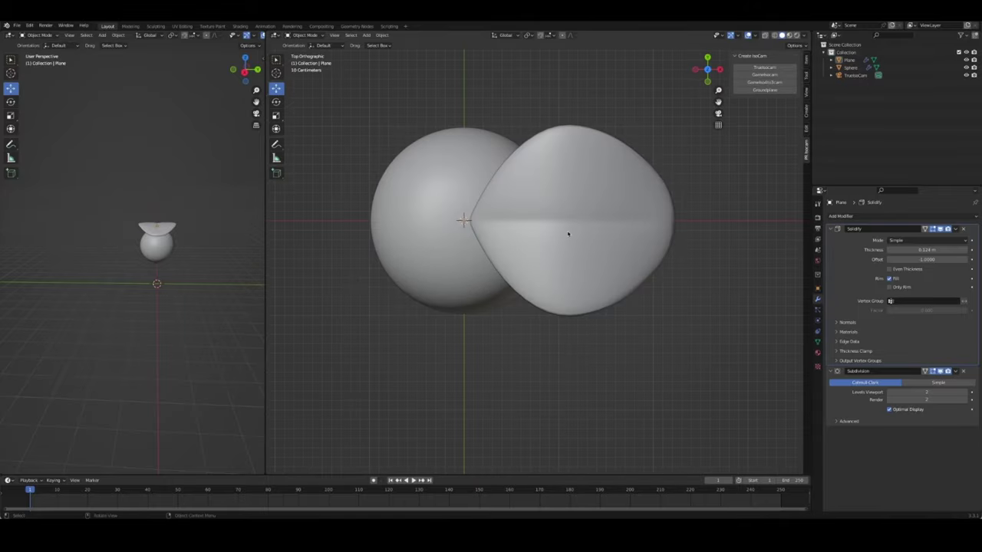
key(Tab)
key(Tab)
mouse_move(544, 296)
middle_down()
mouse_move(530, 266)
mouse_move(530, 228)
mouse_move(705, 250)
mouse_move(632, 222)
mouse_move(651, 204)
mouse_move(694, 197)
middle_up()
Set the pivot point to Median Point and rotate the leaf
key(Tab)
key(a)
key(s)
key(z)
click(675, 276)
key(period)
click(635, 177)
key(Tab)
key(r)
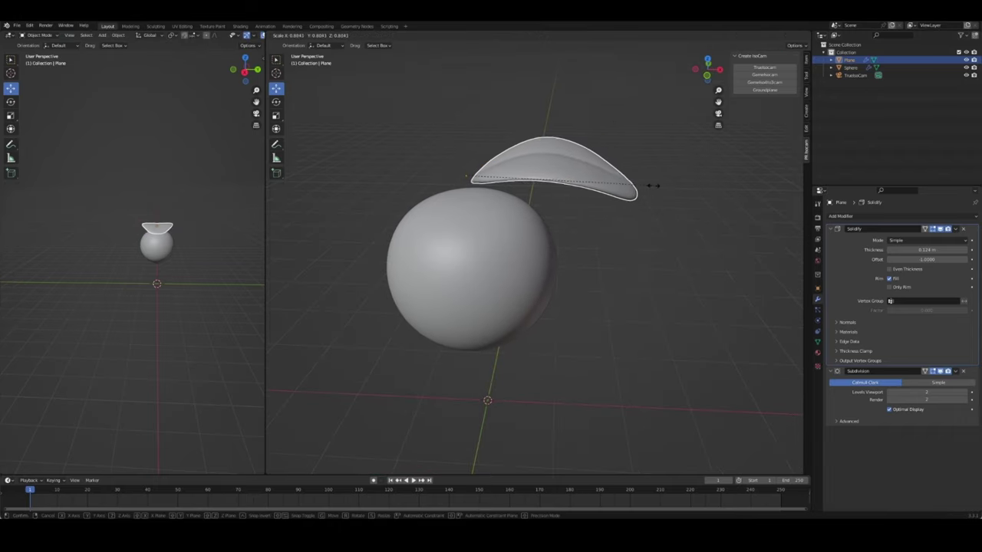
click(621, 182)
mouse_move(621, 182)
middle_down()
mouse_move(633, 273)
mouse_move(626, 258)
middle_up()
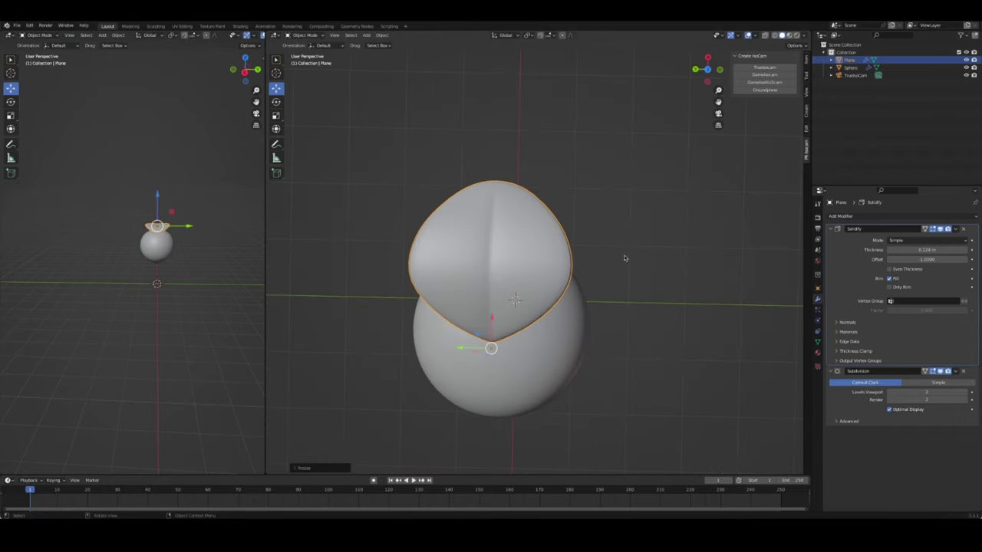
In top view, scale and rotate one edge loop to taper the leaf tip
key(Tab)
alt+click(515, 299)
key(KP_7)
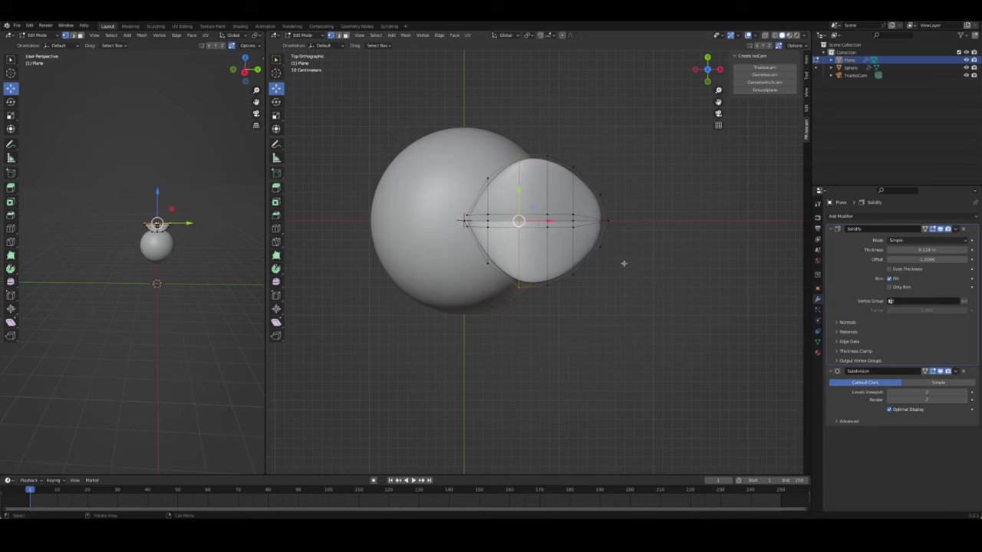
key(s)
click(655, 246)
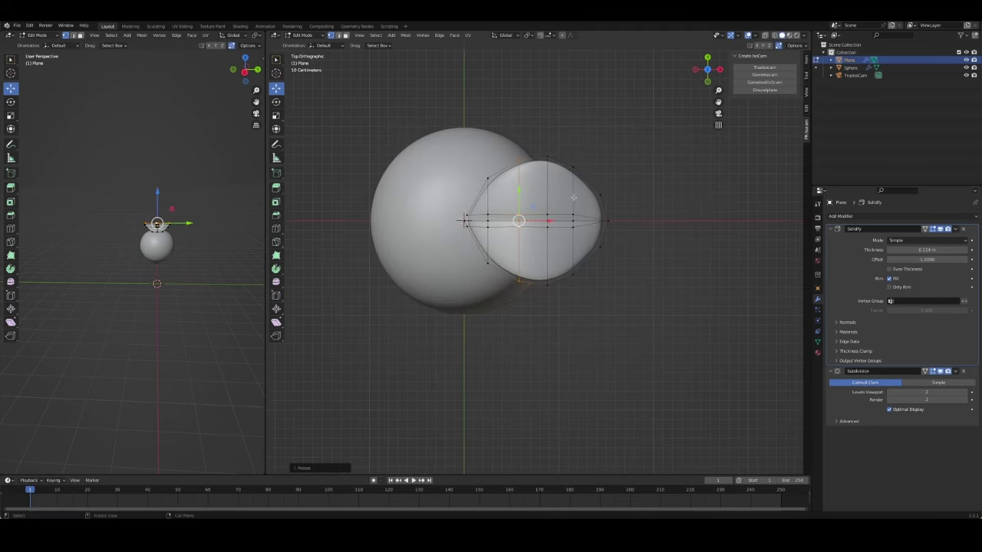
key(r)
click(678, 221)
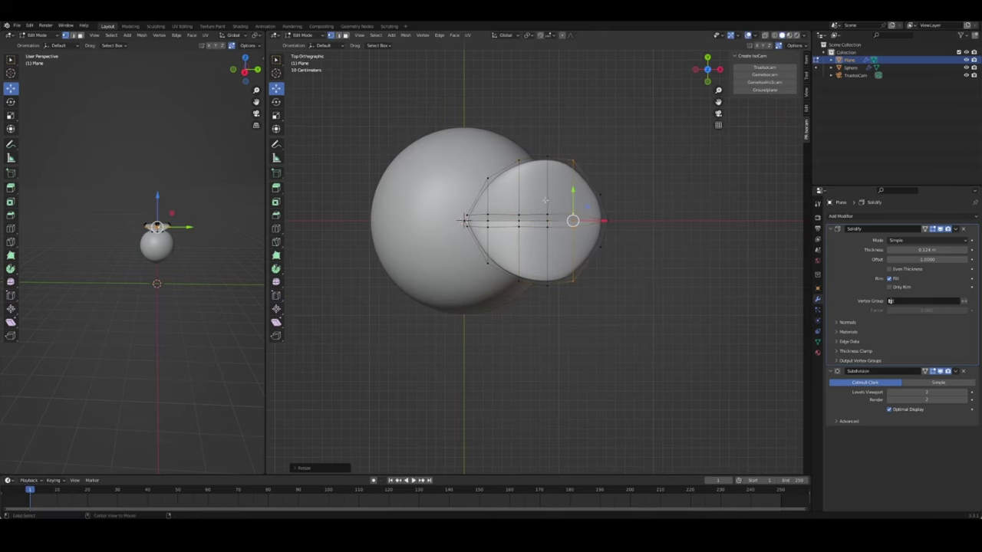
Return to Object Mode and select the radish sphere body
key(Tab)
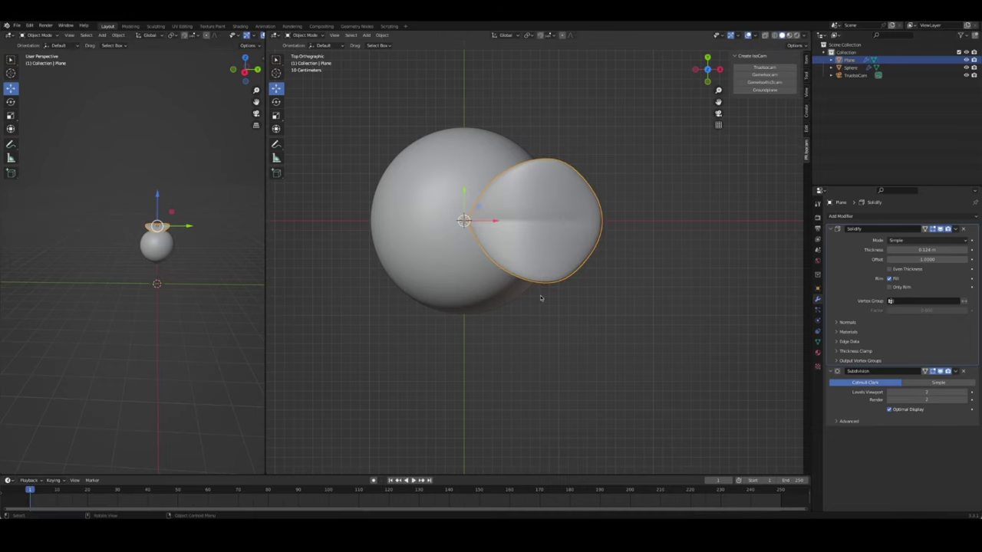
mouse_move(571, 313)
middle_down()
mouse_move(609, 222)
mouse_move(491, 322)
mouse_move(555, 249)
mouse_move(470, 323)
middle_up()
click(475, 330)
Lower the sphere's top pole vertex along Z to form the stem dimple
key(Tab)
click(457, 232)
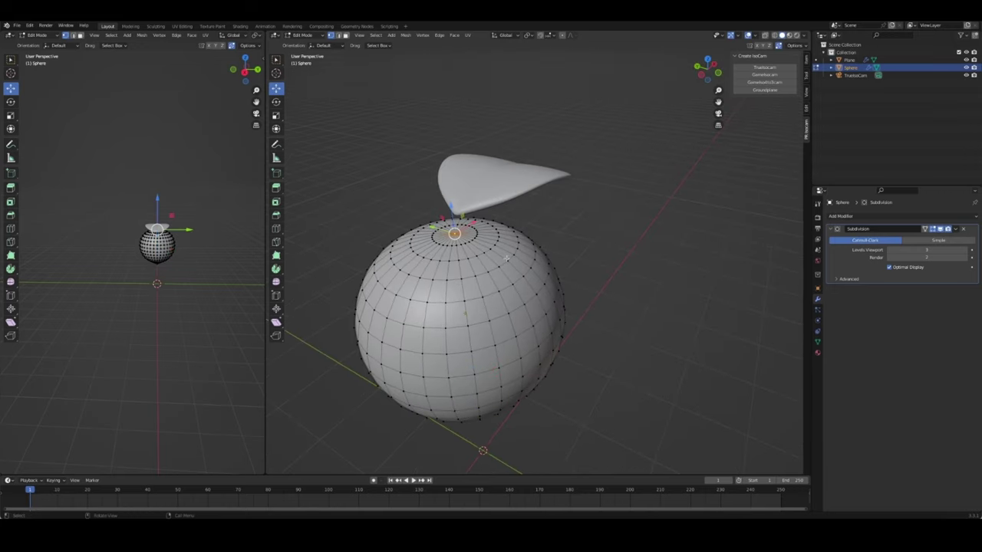
middle_drag(456, 233, 530, 254)
key(KP_1)
key(g)
key(z)
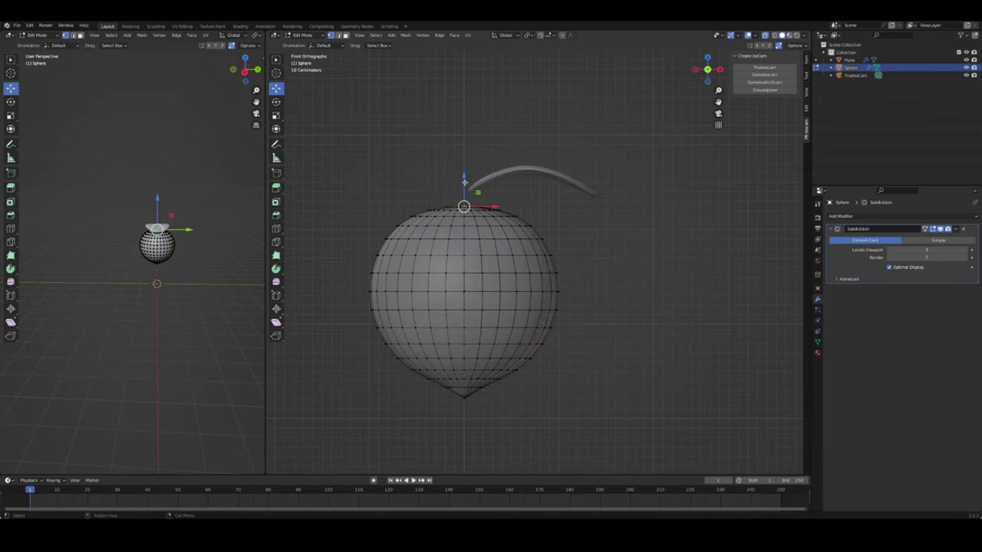
click(464, 195)
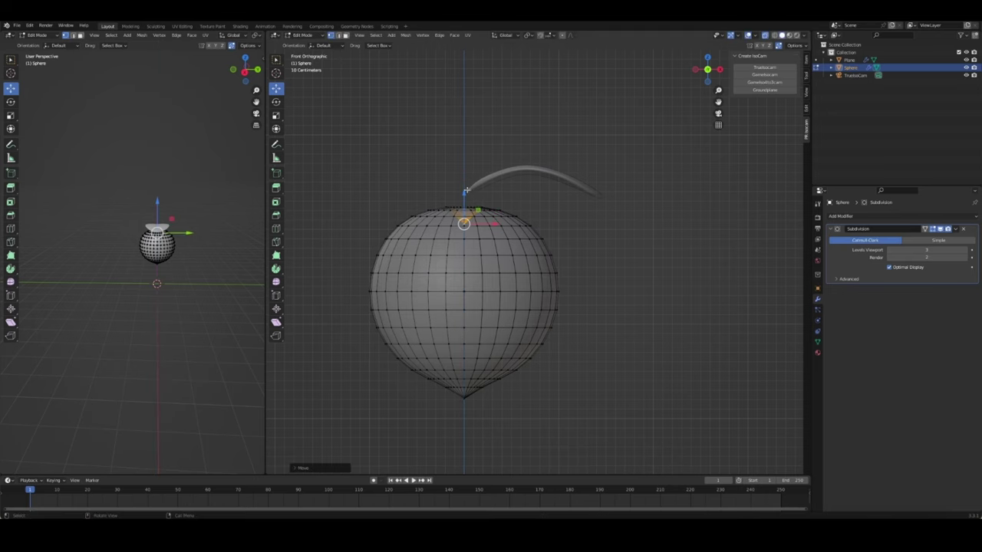
middle_drag(464, 196, 460, 213)
Try an edge-ring cut on the sphere, cancel it, and return to Object Mode
key(ctrl+r)
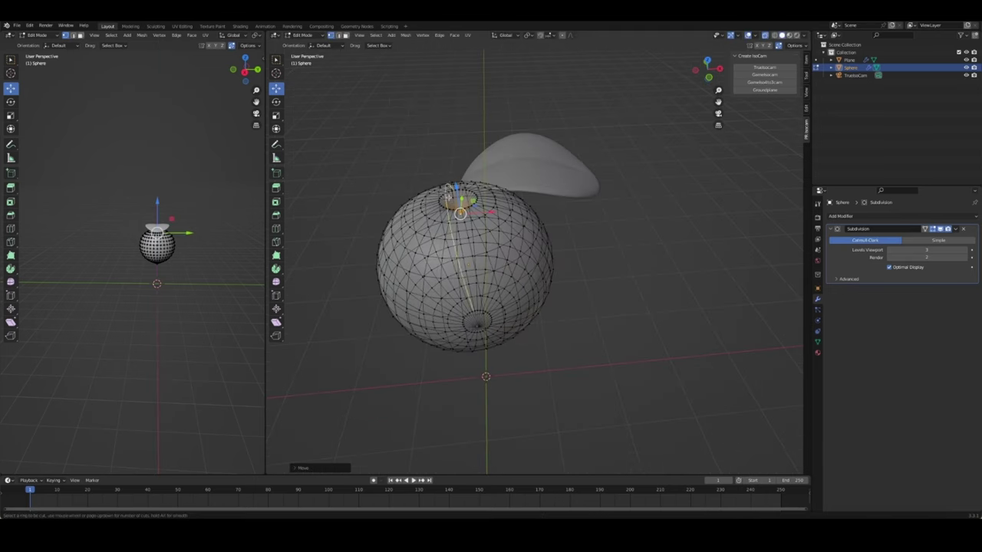
scroll(448, 215, up, 3)
middle_drag(448, 215, 494, 258)
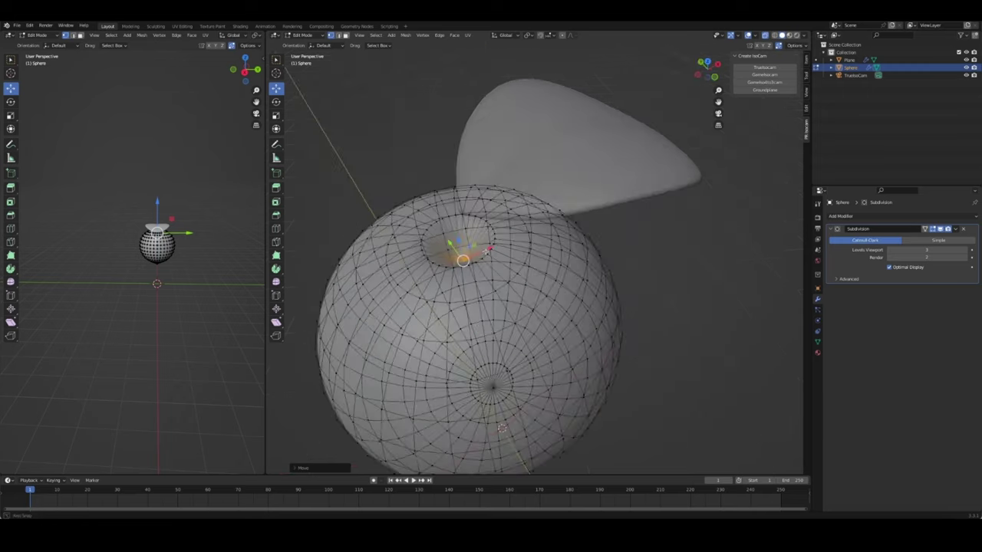
key(alt+a)
key(ctrl+r)
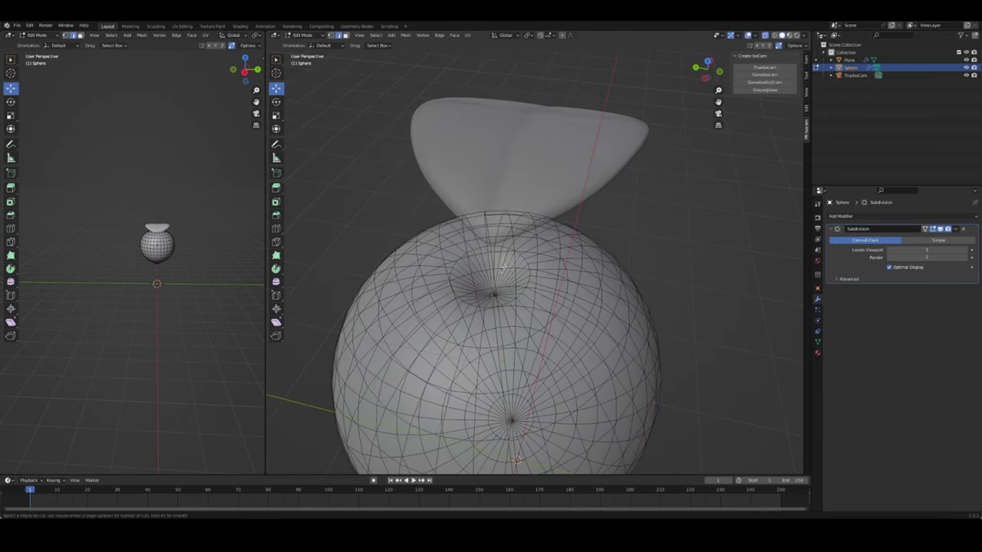
key(Escape)
click(506, 278)
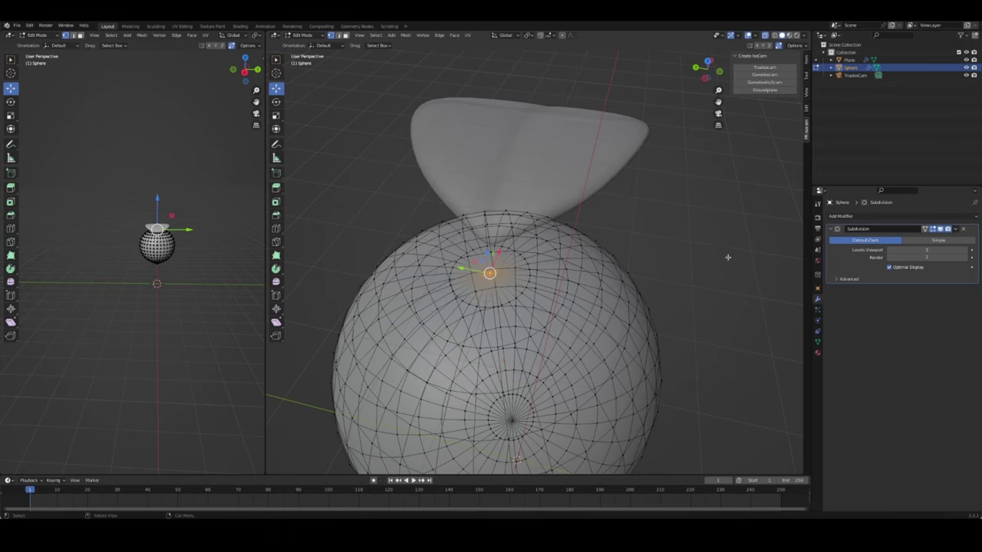
middle_drag(727, 257, 583, 219)
key(Tab)
middle_drag(639, 243, 577, 240)
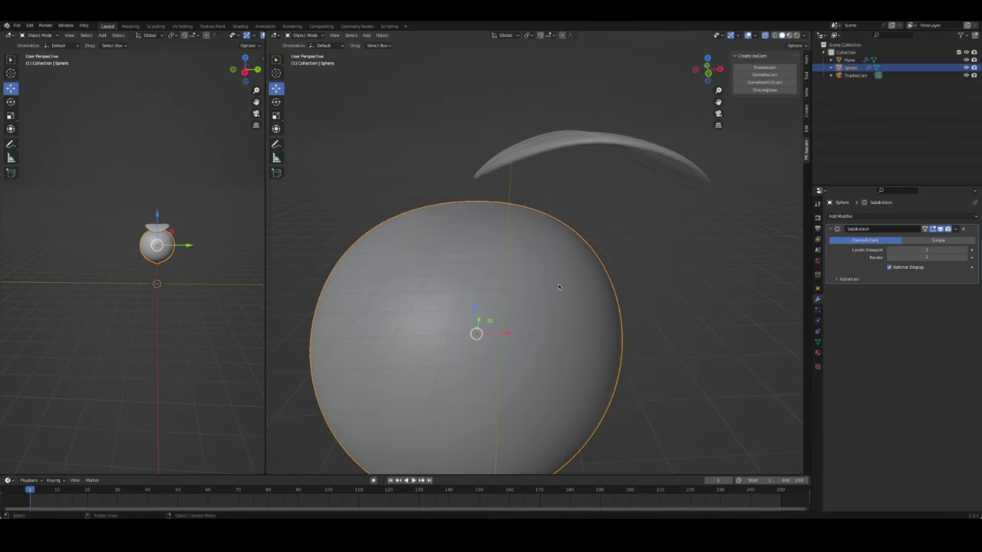
Check the camera view, zoom in from the front, and open the Shift+A Mesh menu
key(KP_0)
click(535, 437)
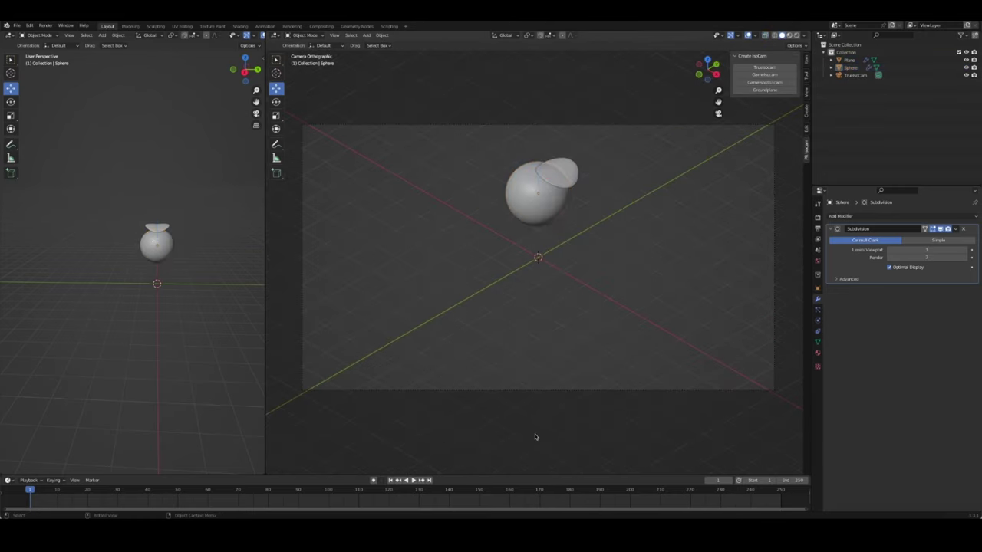
middle_drag(541, 269, 522, 199)
key(KP_1)
scroll(502, 191, up, 5)
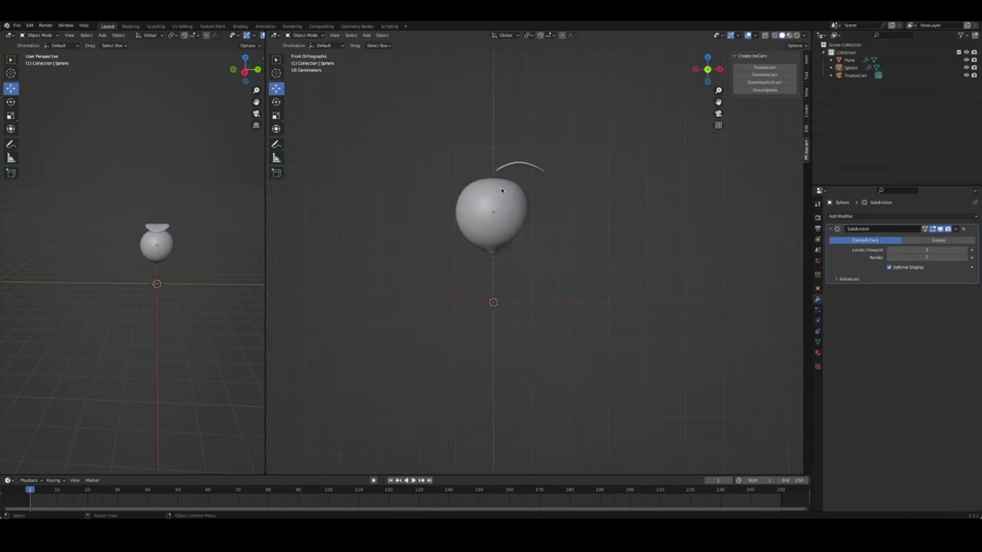
scroll(502, 190, up, 2)
scroll(502, 190, up, 3)
key(Tab)
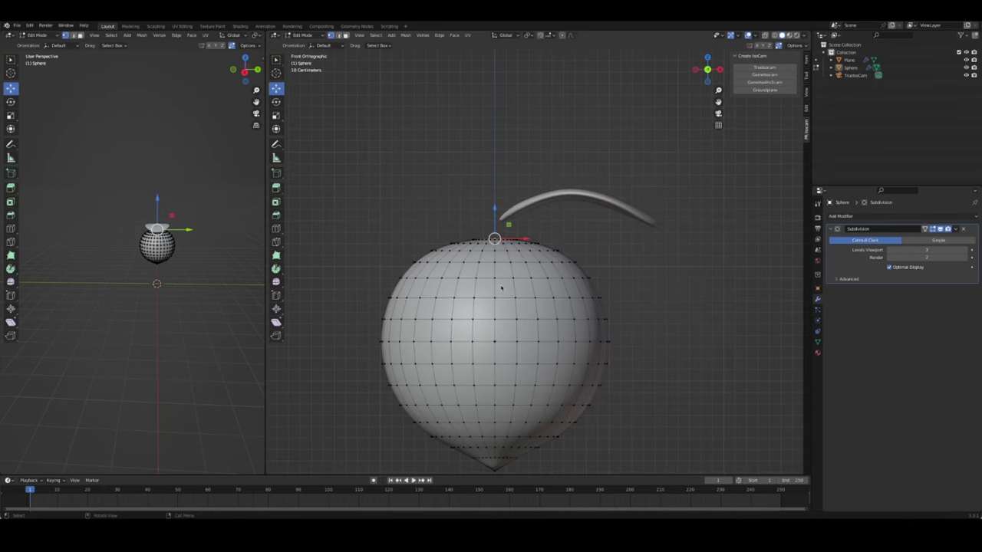
key(Tab)
key(shift+a)
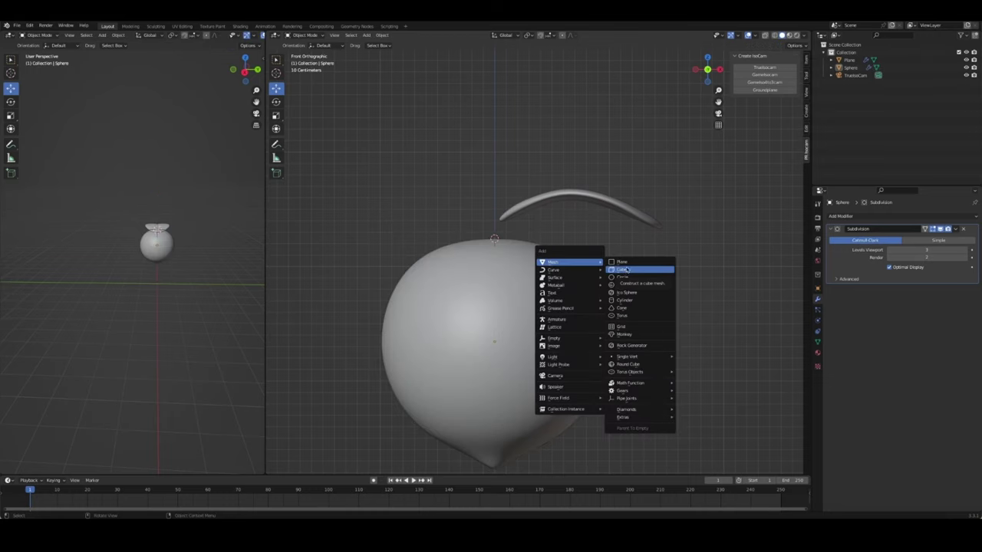
Add a plane and scale it down to stem width
click(622, 262)
middle_drag(625, 264, 692, 276)
key(Tab)
key(s)
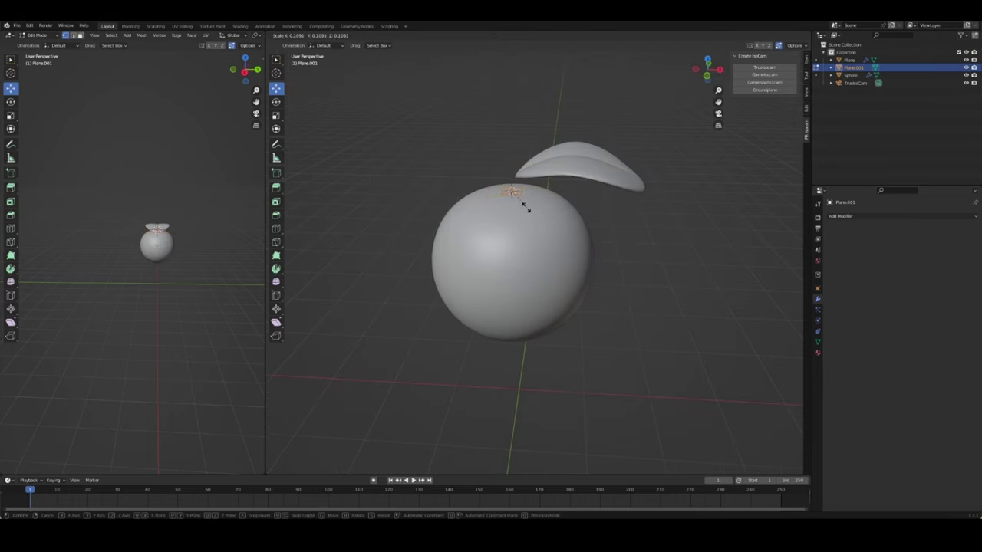
click(514, 201)
key(KP_1)
scroll(514, 230, up, 3)
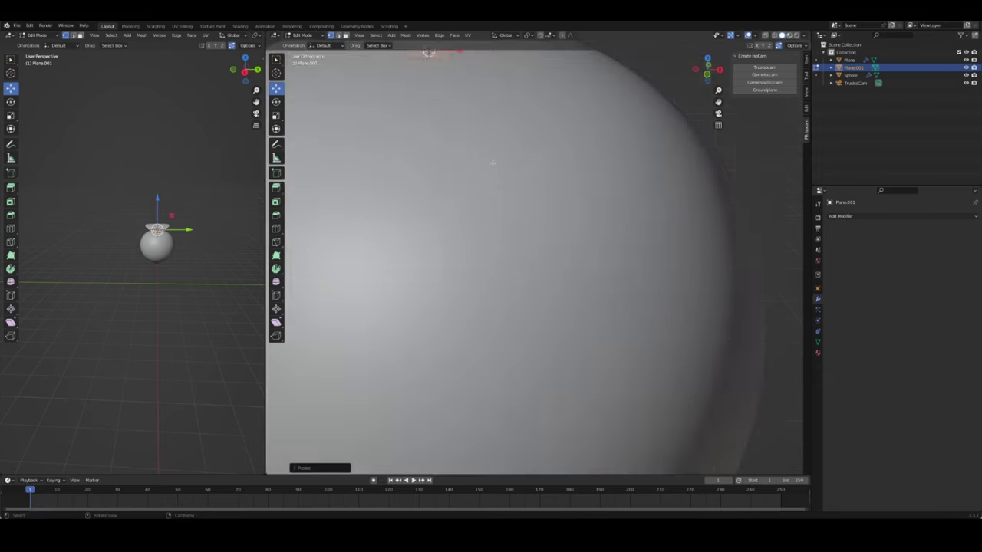
scroll(516, 274, down, 2)
Extrude the plane upward into three stem sections, then select the bottom edge in X-ray
key(e)
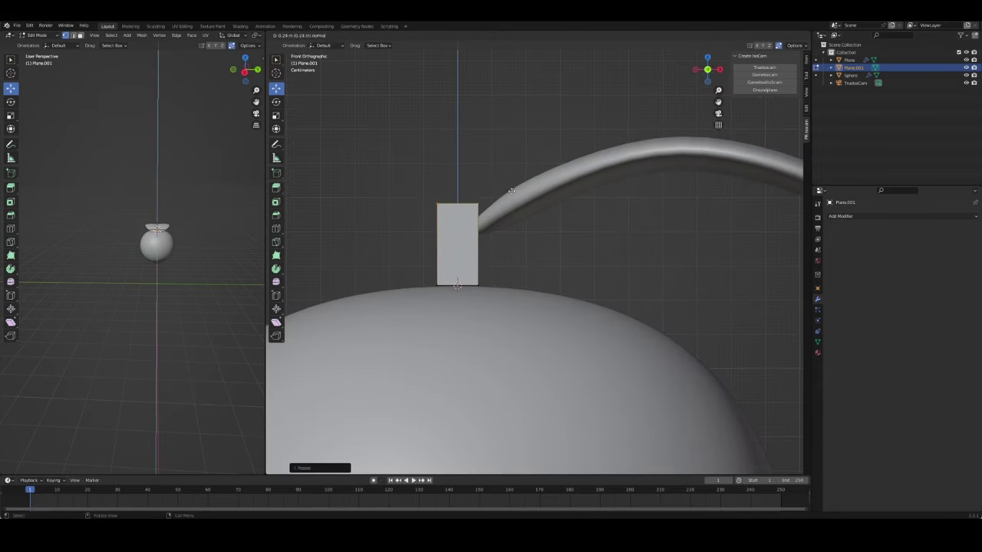
click(533, 172)
key(e)
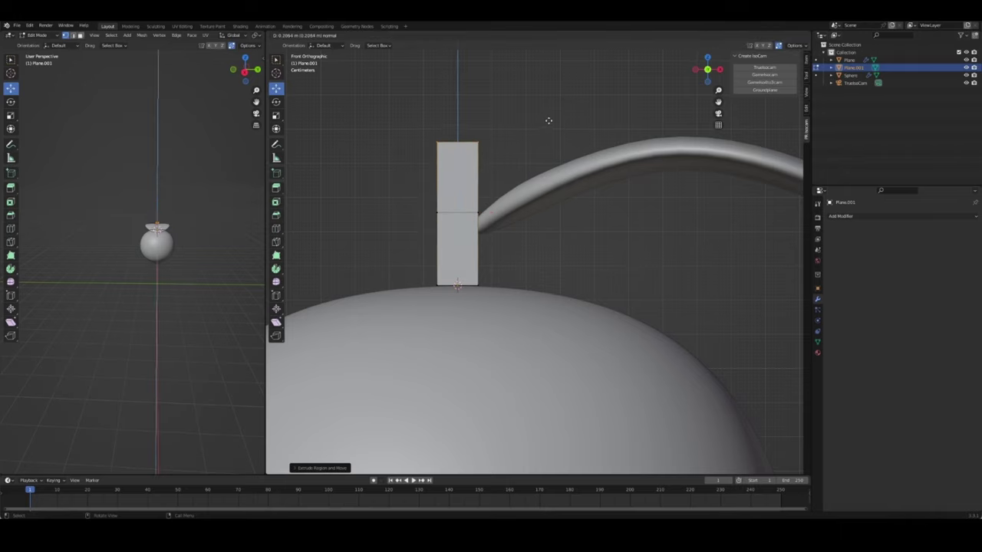
click(548, 120)
key(e)
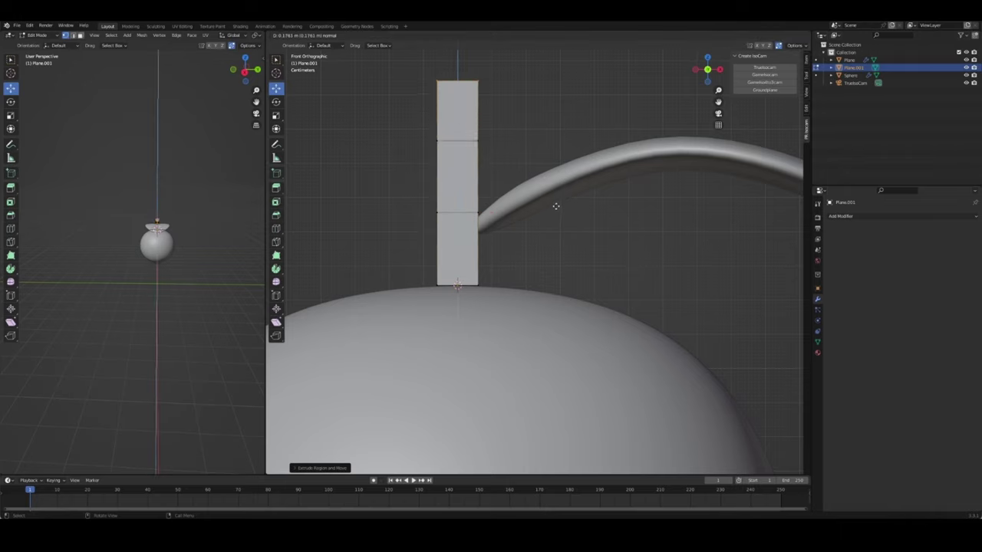
click(556, 207)
click(468, 283)
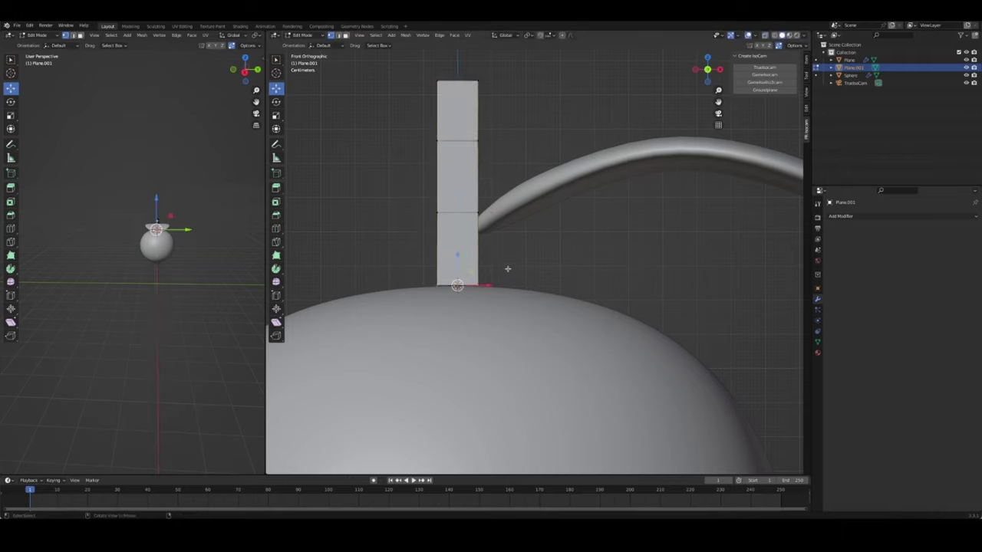
key(alt+z)
Rotate the stem's bottom edge loop, then check it from an angle and the front view
key(r)
click(565, 286)
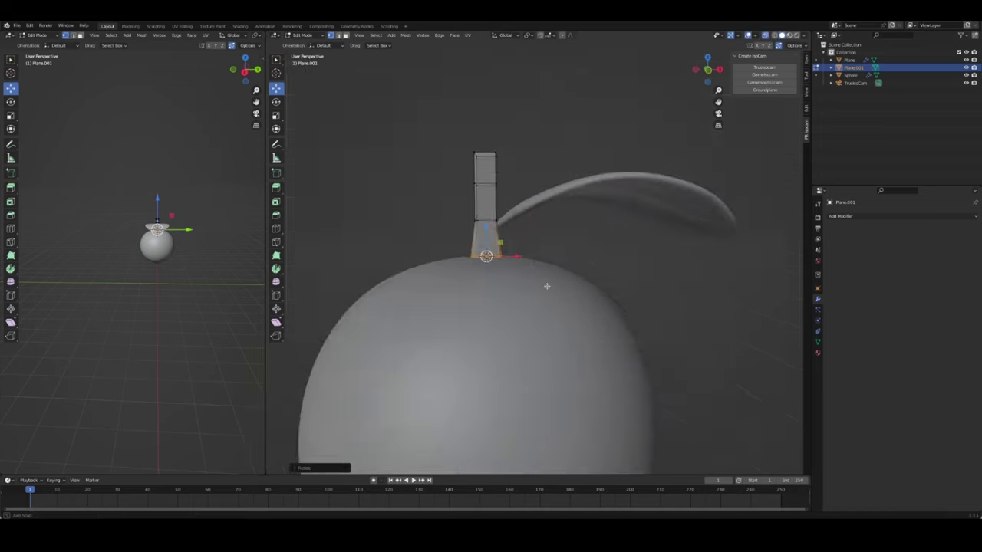
mouse_move(566, 287)
middle_down()
mouse_move(449, 228)
mouse_move(372, 222)
middle_up()
key(KP_1)
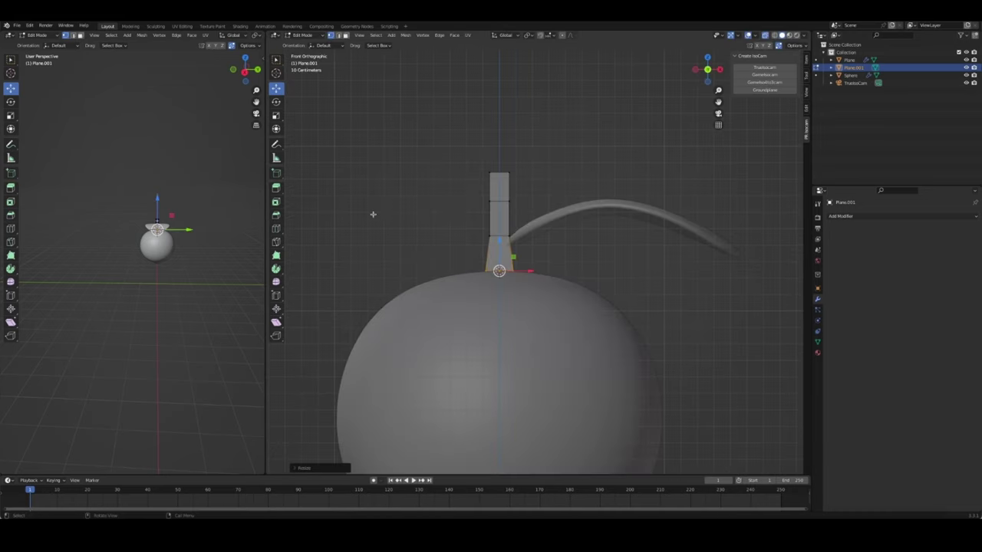
Move the stem's middle and upper edge loops right so the stem bends
drag(467, 221, 524, 242)
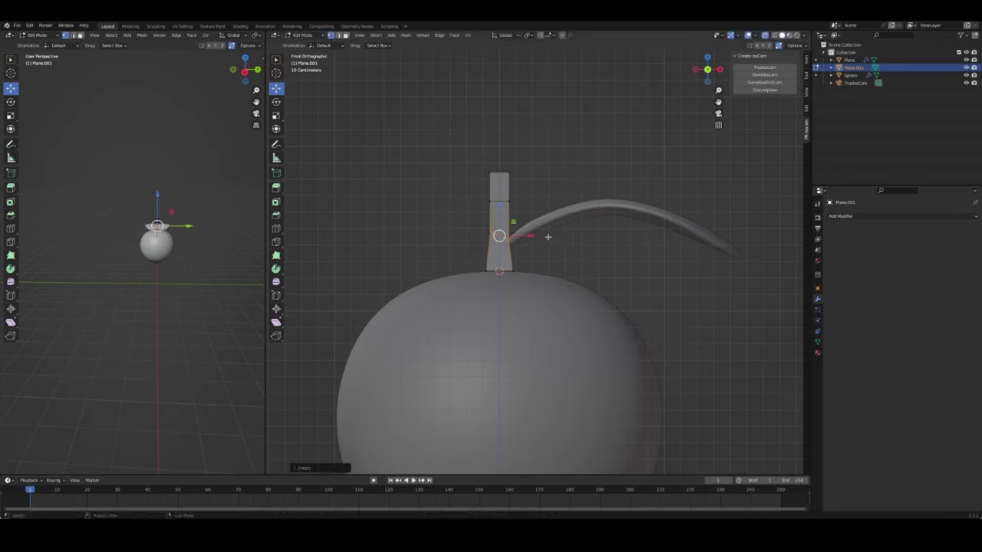
key(g)
click(556, 234)
alt+click(512, 201)
key(g)
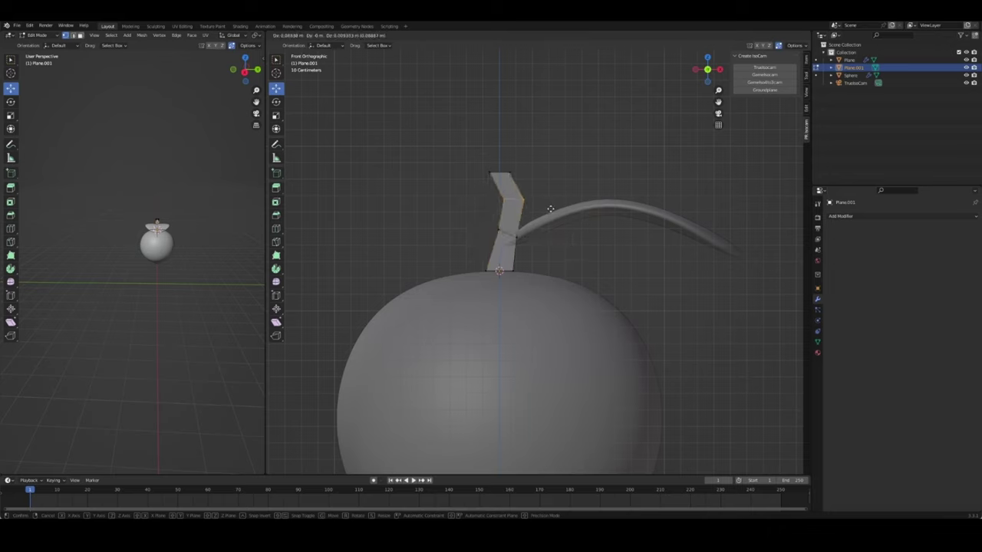
click(568, 205)
click(572, 215)
Shift the stem's top loop right and scale it down to narrow the tip
alt+click(606, 245)
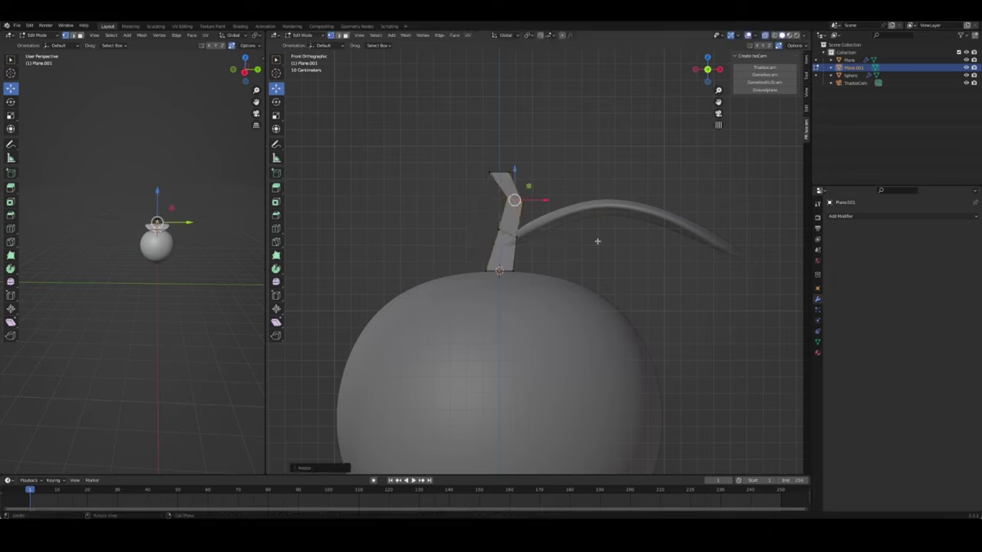
alt+click(541, 189)
key(g)
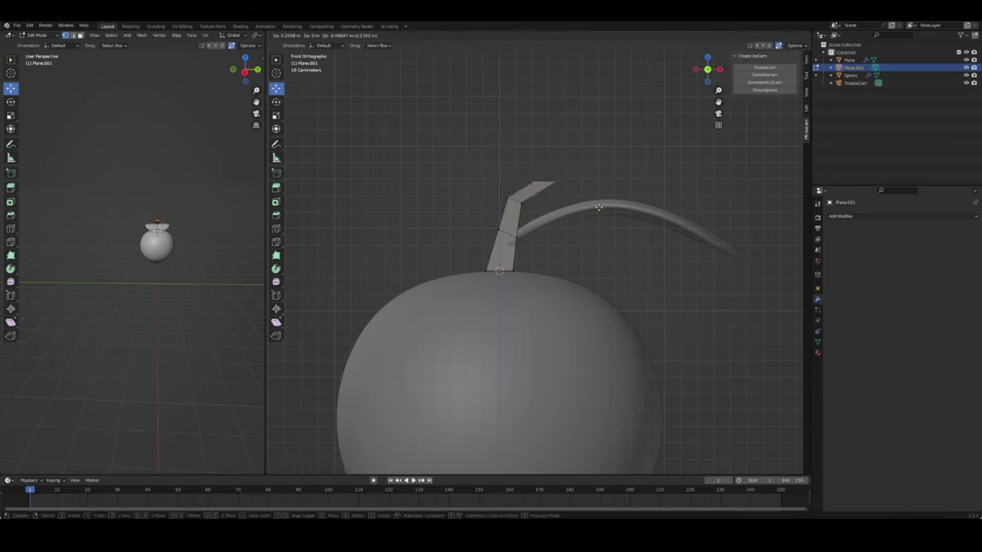
click(590, 205)
key(s)
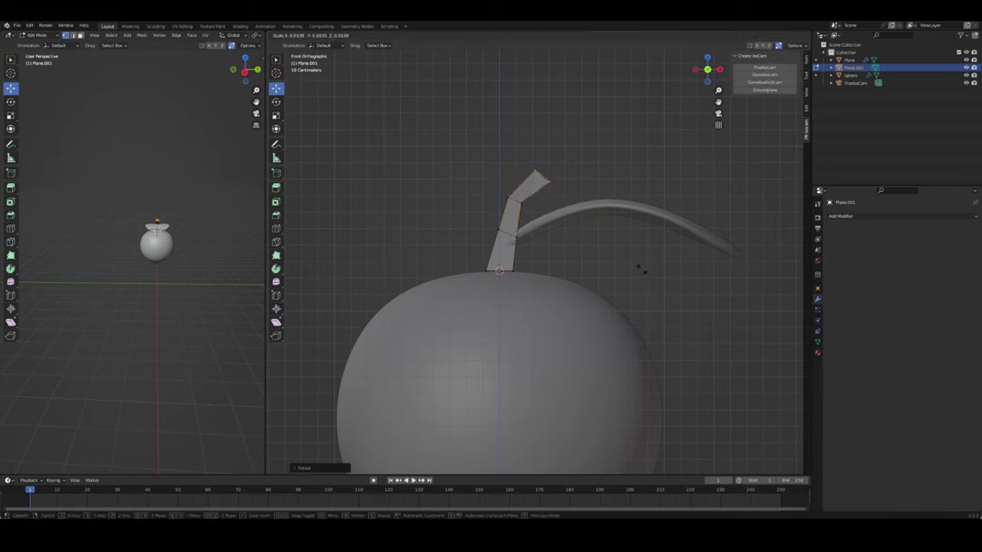
click(563, 219)
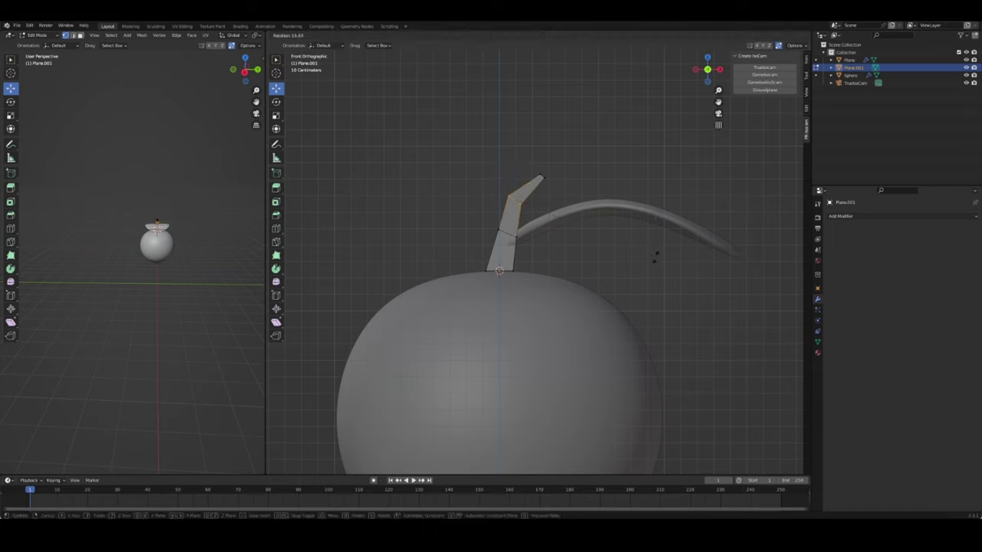
alt+click(507, 230)
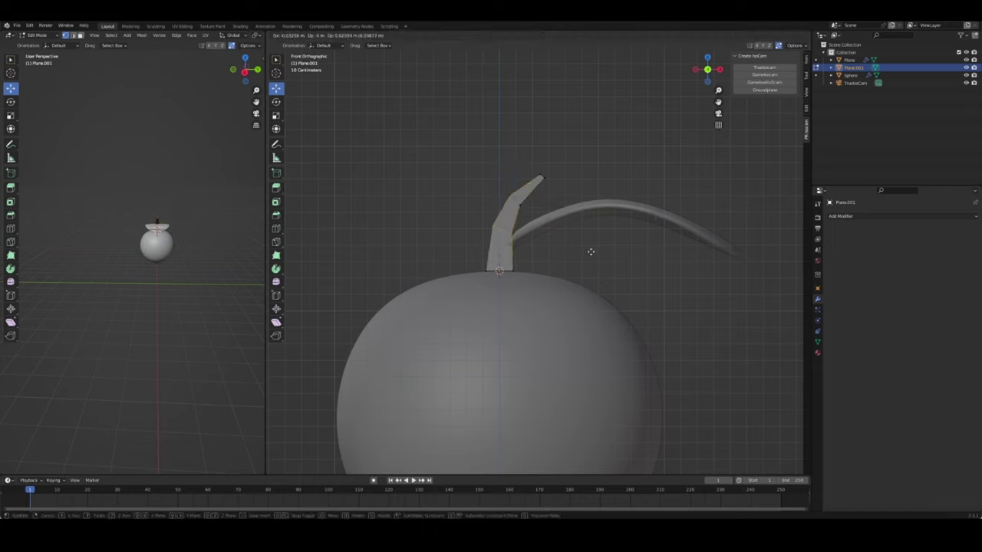
key(Tab)
Move the stem vertically, then place the curved leaf onto the stem tip
key(g)
key(z)
click(498, 250)
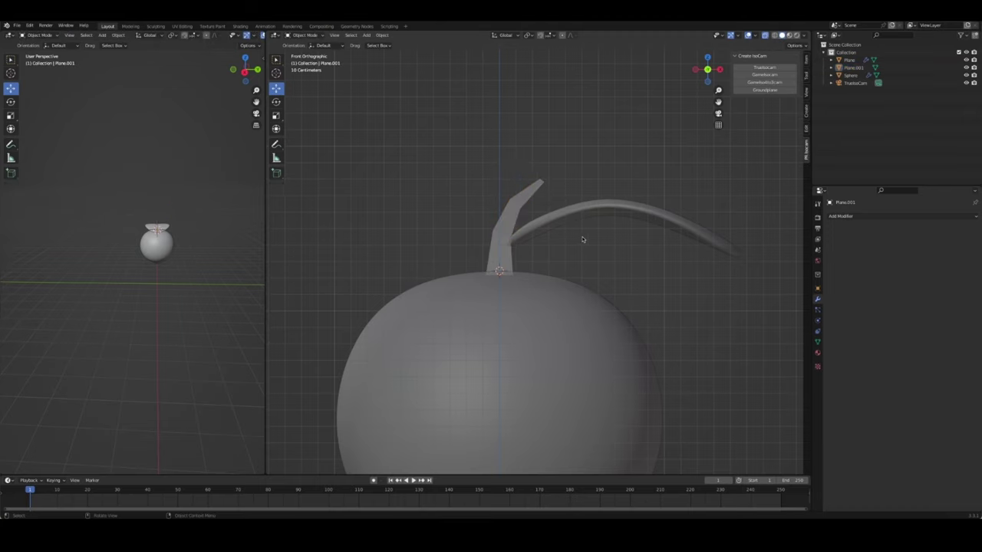
click(548, 233)
key(g)
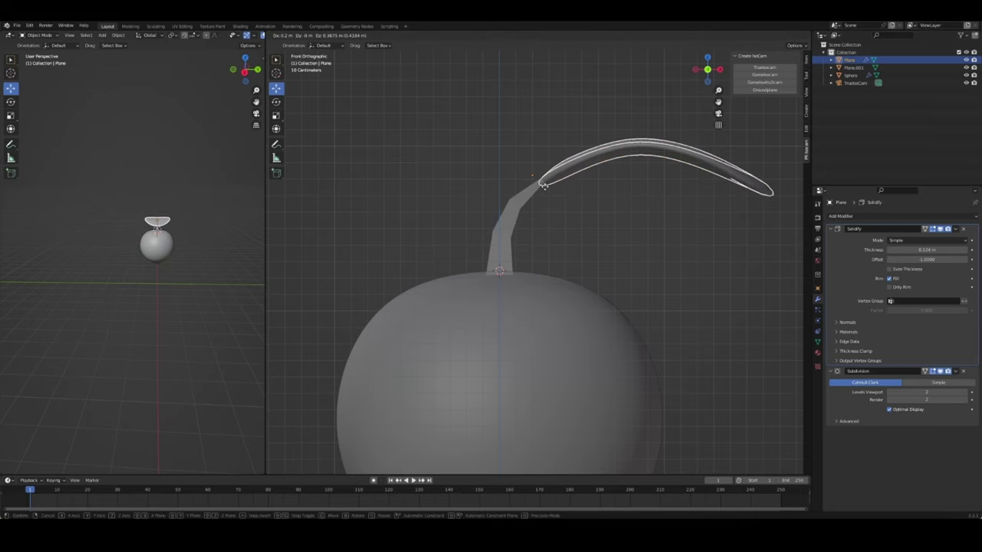
click(586, 235)
mouse_move(585, 235)
middle_down()
mouse_move(624, 256)
mouse_move(542, 240)
middle_up()
Give the stem a level-1 Subdivision modifier with Ctrl+1
click(395, 192)
key(ctrl+1)
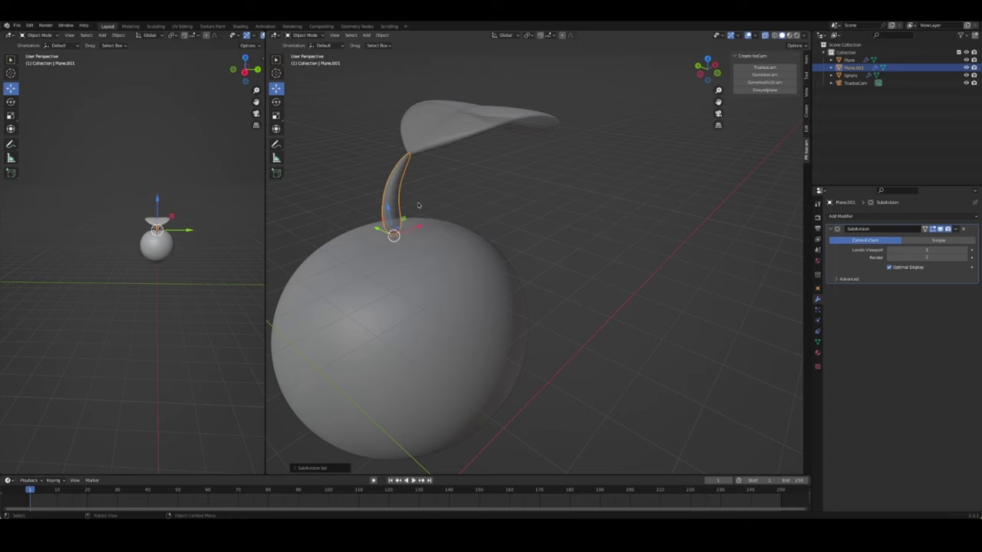
mouse_move(450, 205)
middle_down()
mouse_move(490, 197)
mouse_move(406, 203)
middle_up()
In edge select mode, tilt and widen the stem's bottom edge loop
key(Tab)
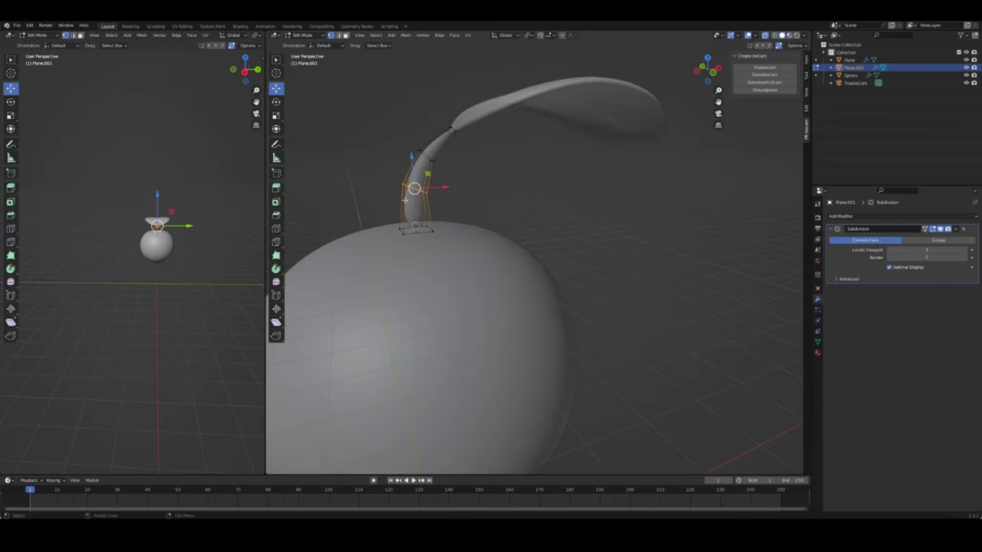
key(2)
alt+click(418, 230)
key(r)
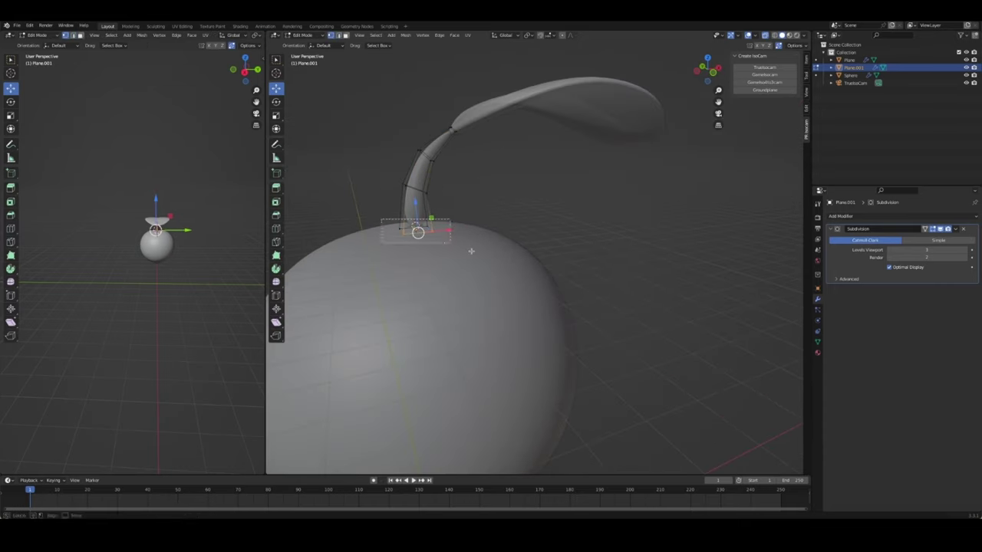
click(479, 247)
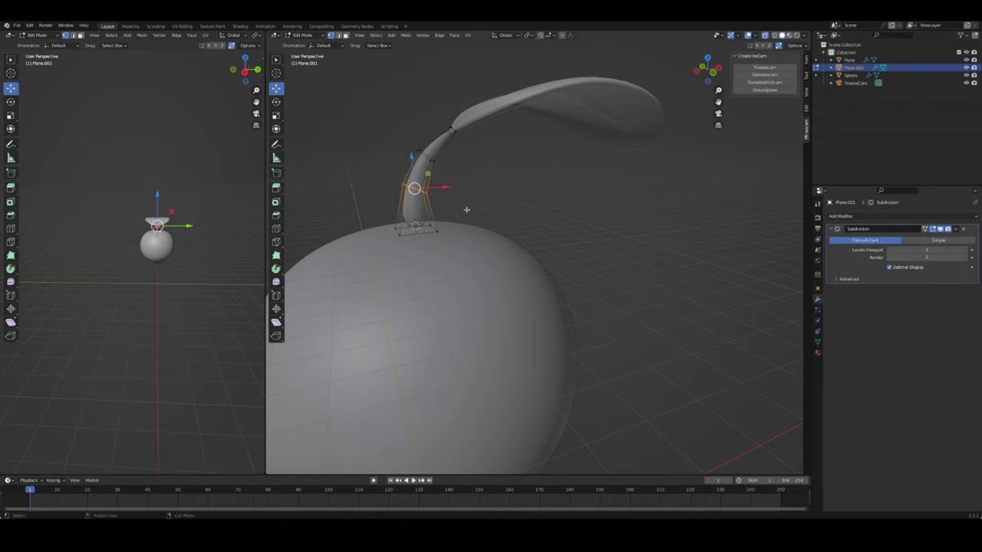
key(KP_1)
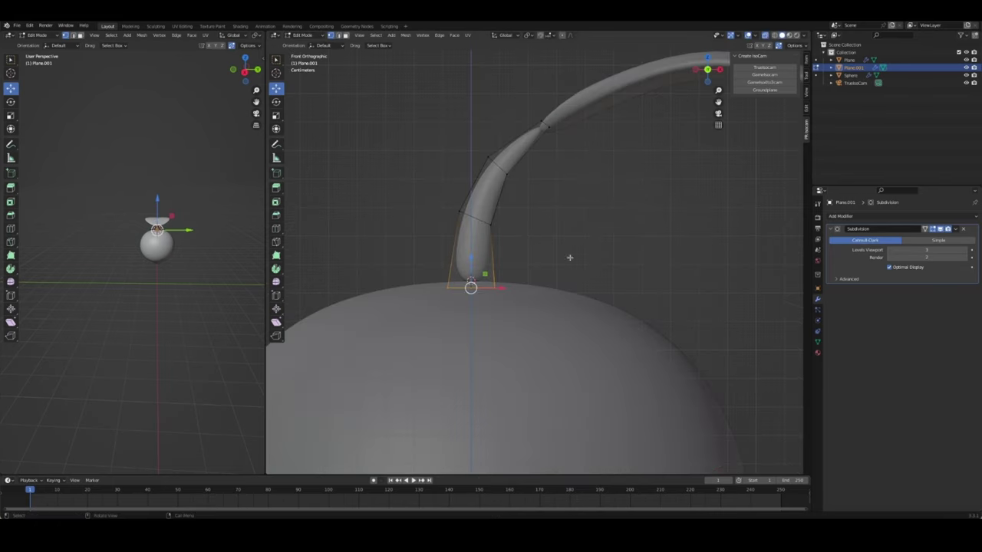
key(s)
click(640, 278)
Resize and tilt the stem's upper edge loops so it tapers toward the leaf
alt+shift+click(449, 215)
key(s)
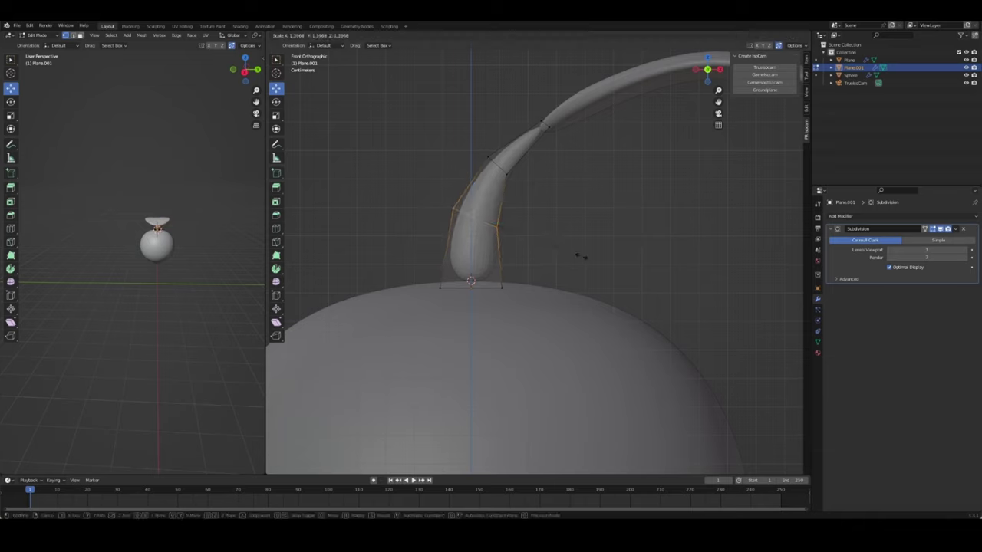
click(581, 255)
alt+click(510, 157)
key(s)
click(521, 103)
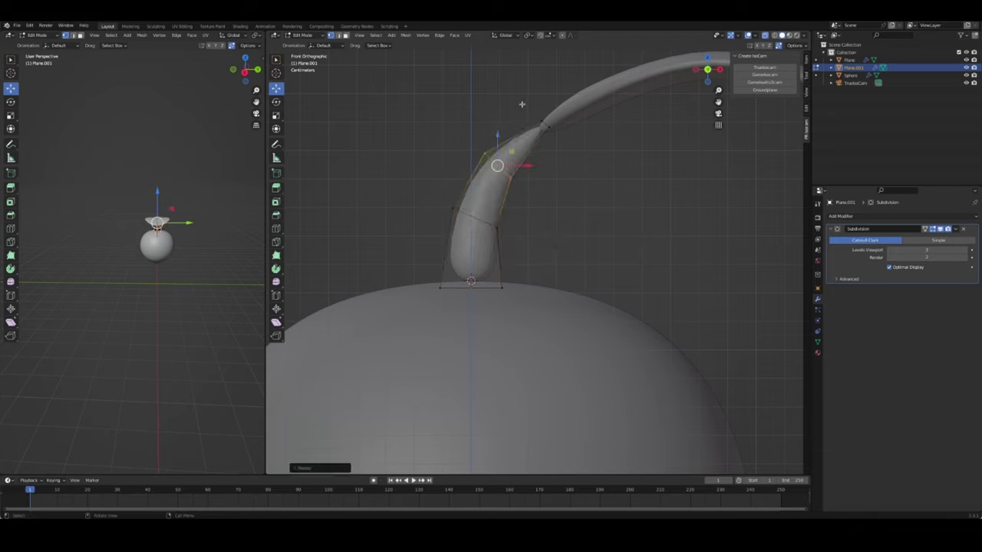
alt+click(541, 125)
key(r)
click(606, 186)
key(s)
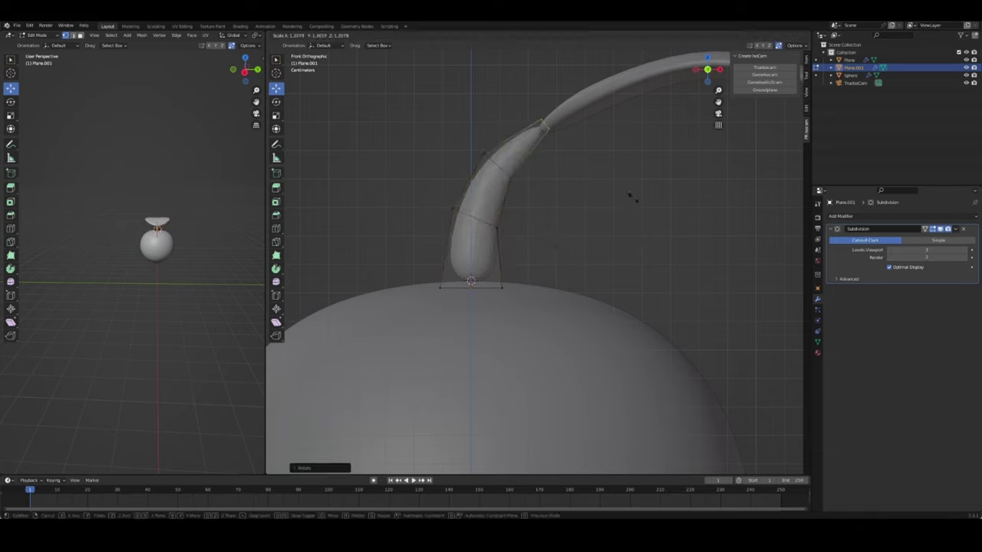
click(648, 211)
Lower the stem along Z so its base sits on top of the sphere
key(Tab)
key(g)
key(z)
click(587, 258)
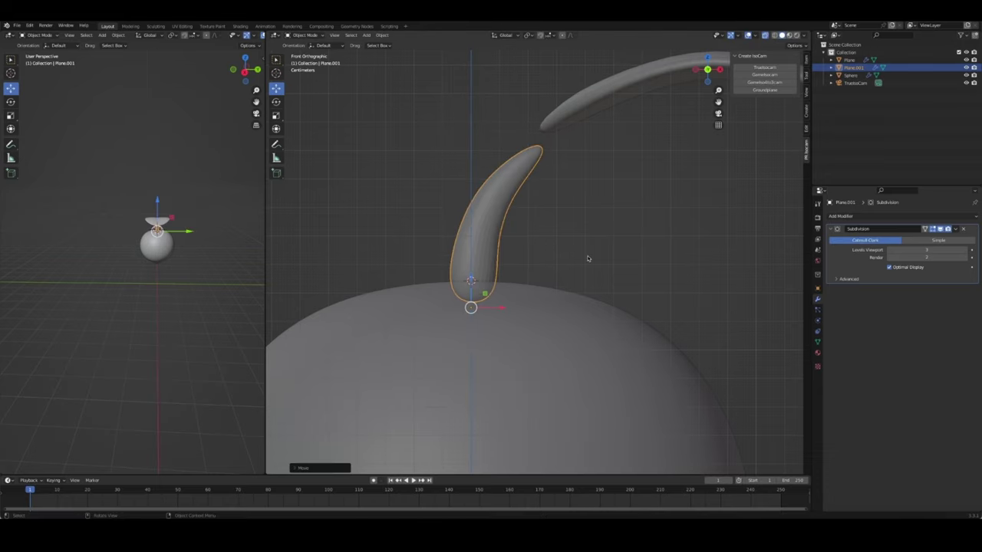
click(588, 259)
Move the leaf down onto the reshaped stem tip and inspect it
click(567, 115)
key(g)
click(659, 291)
middle_drag(660, 292, 675, 298)
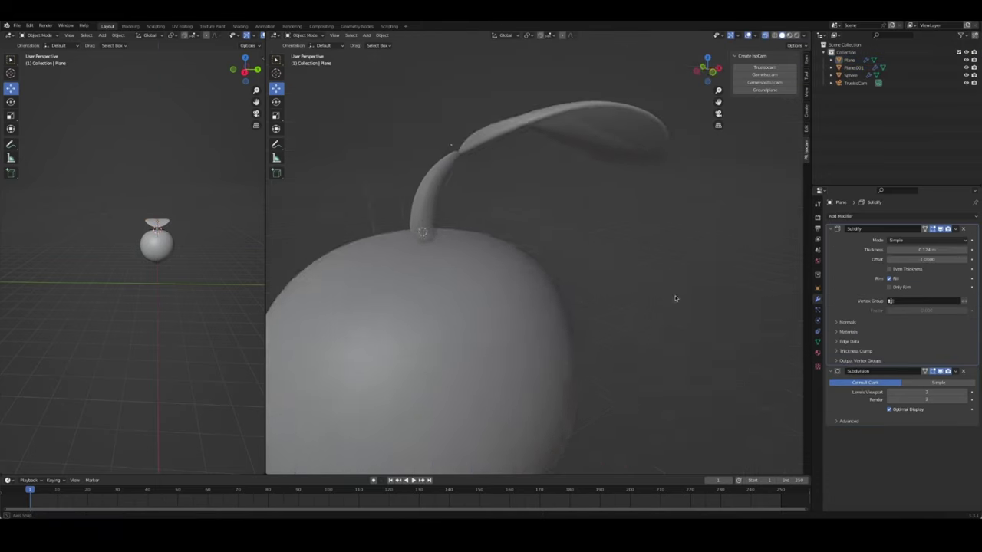
scroll(675, 298, down, 4)
middle_drag(596, 274, 538, 169)
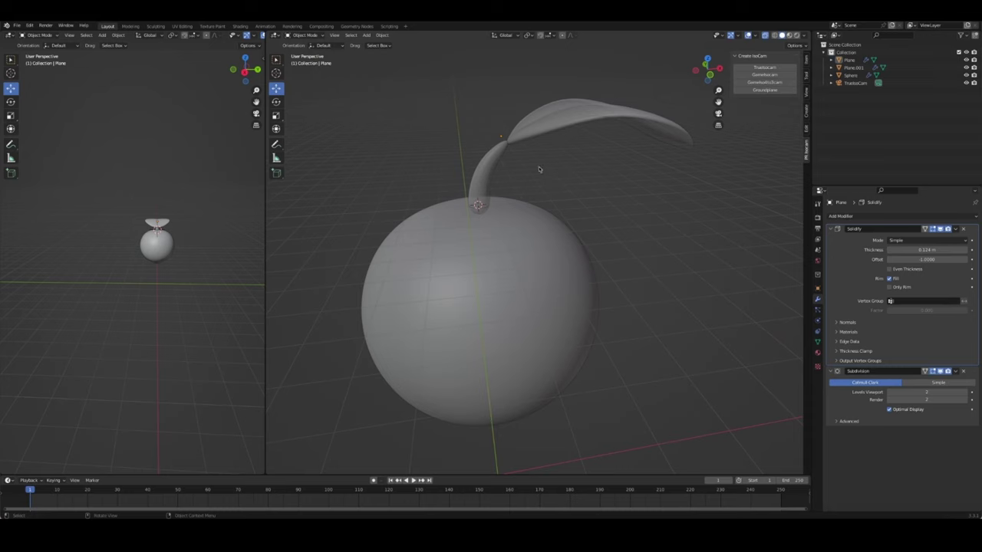
key(KP_1)
Adjust the leaf's height along Z so its base meets the stem tip
click(570, 170)
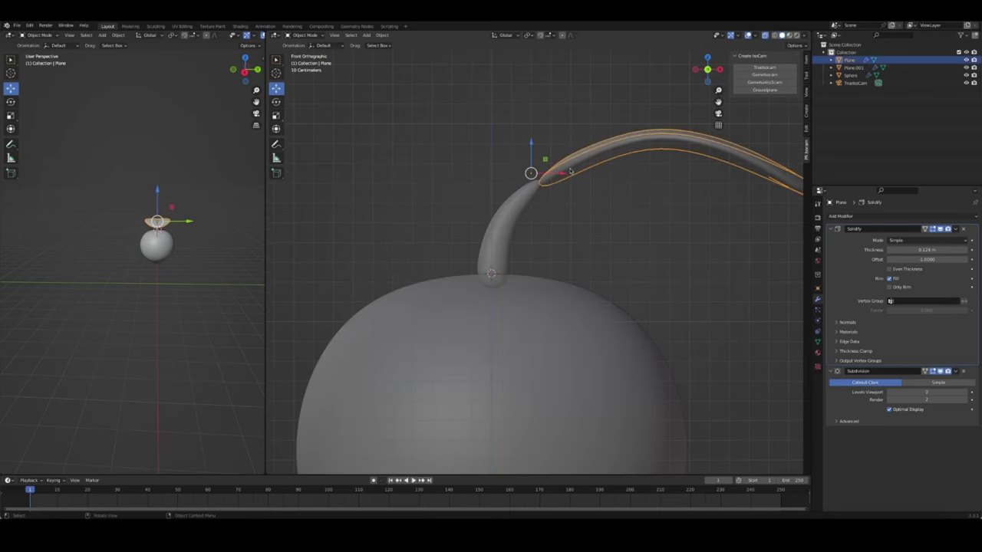
key(Tab)
key(a)
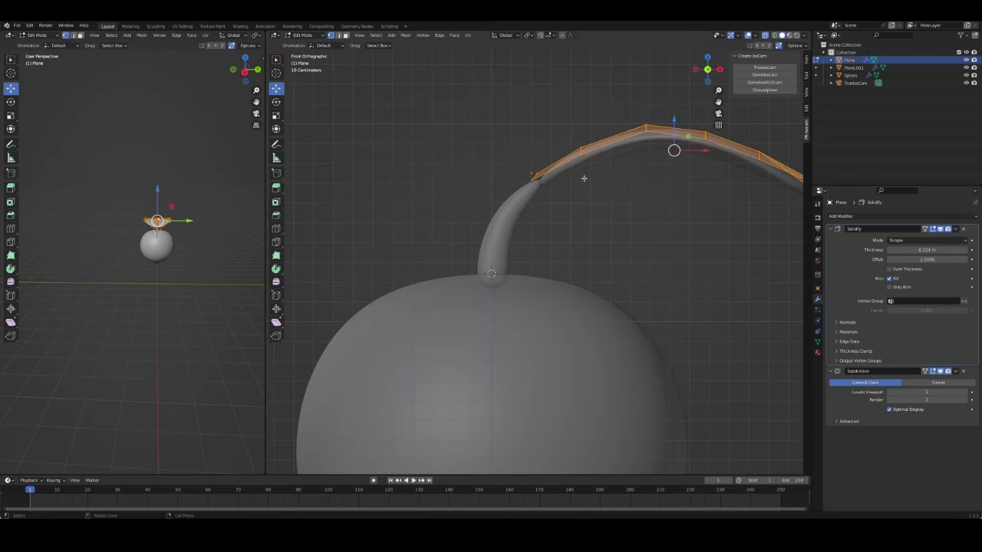
key(Tab)
key(g)
key(z)
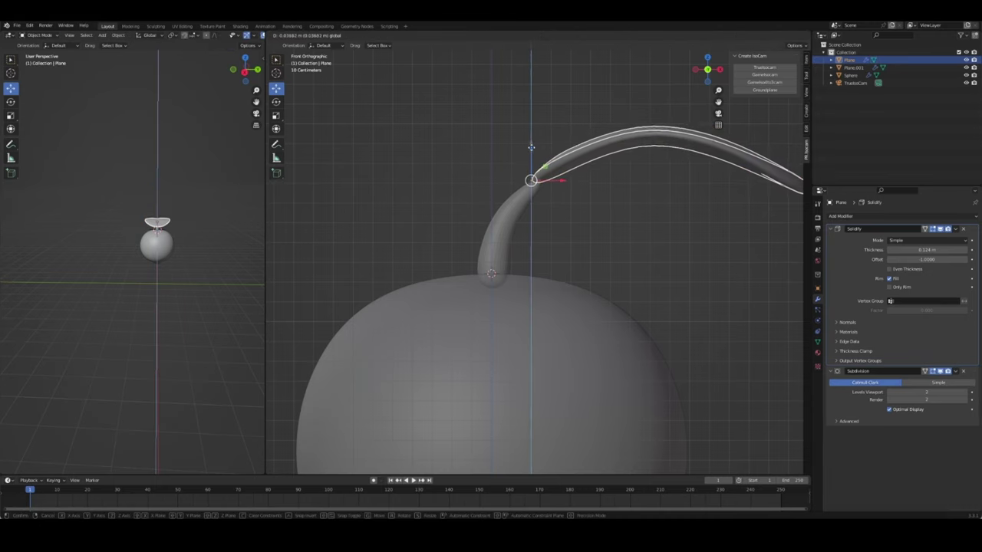
click(476, 156)
Check the plant from top view, then show the camera view in the left viewport
key(KP_7)
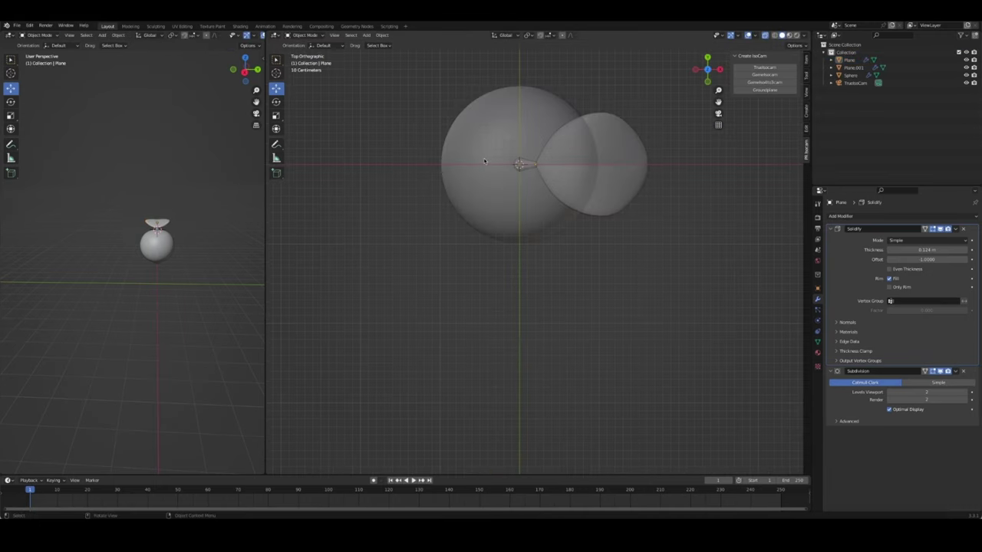
scroll(484, 161, down, 3)
scroll(511, 230, up, 7)
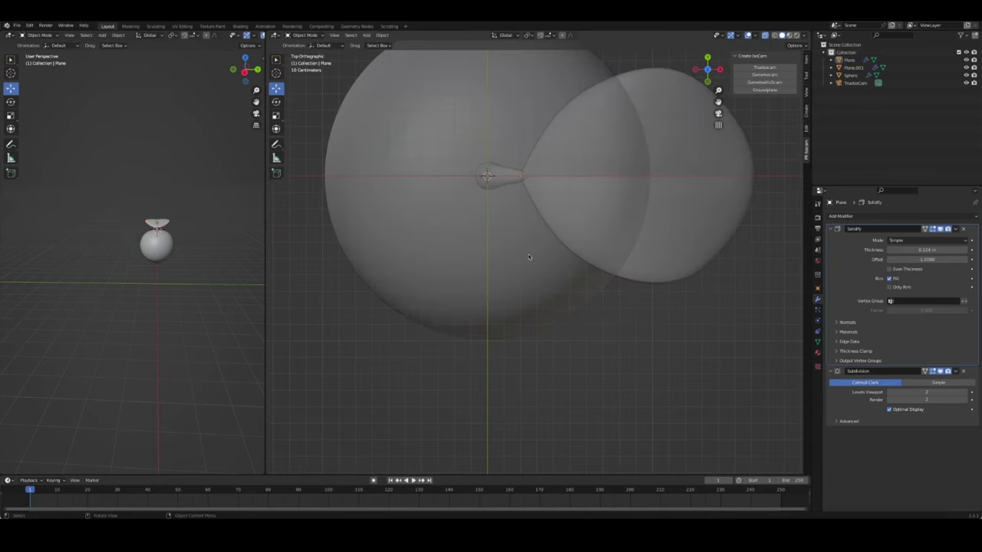
middle_drag(528, 257, 532, 230)
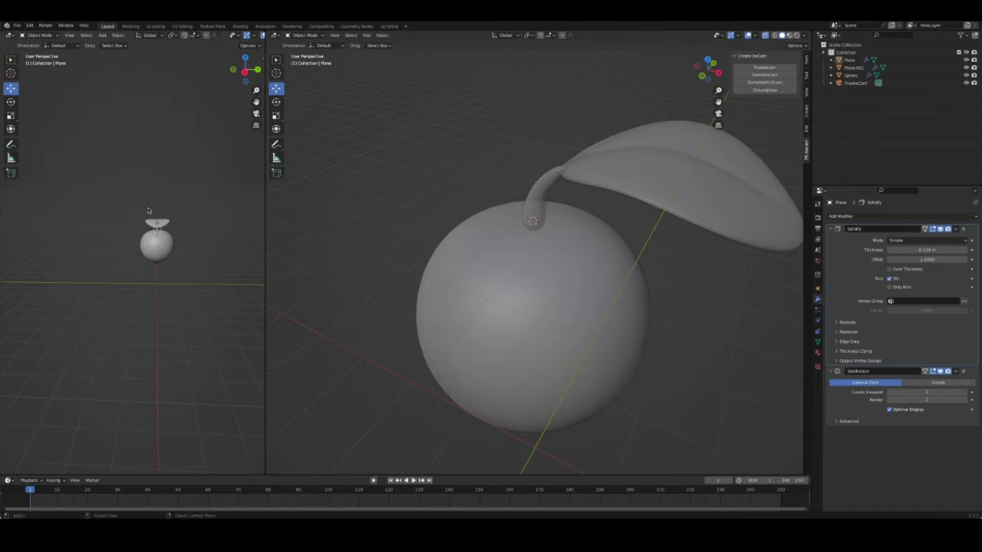
key(KP_0)
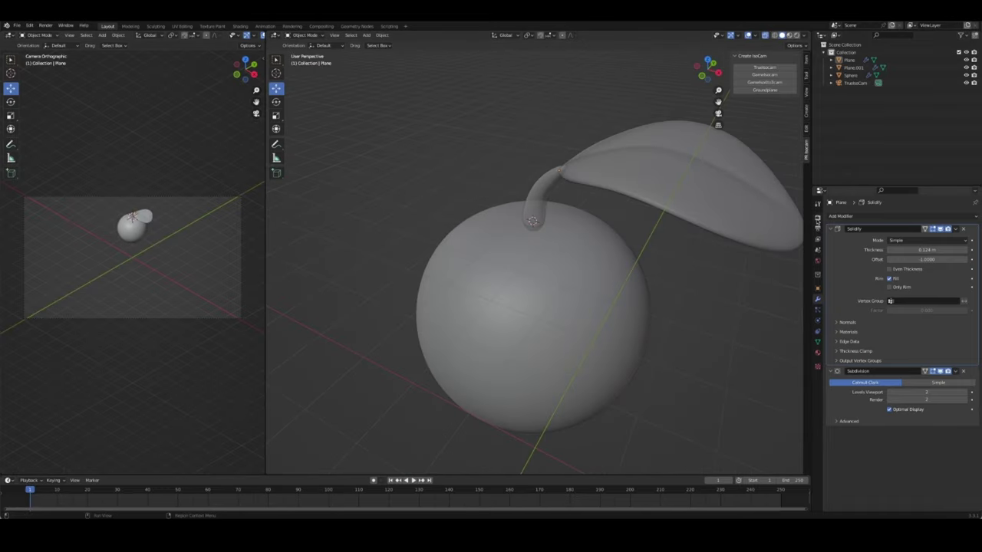
Set the render resolution to 1600 × 1600 in Output Properties
click(818, 218)
click(817, 228)
click(897, 226)
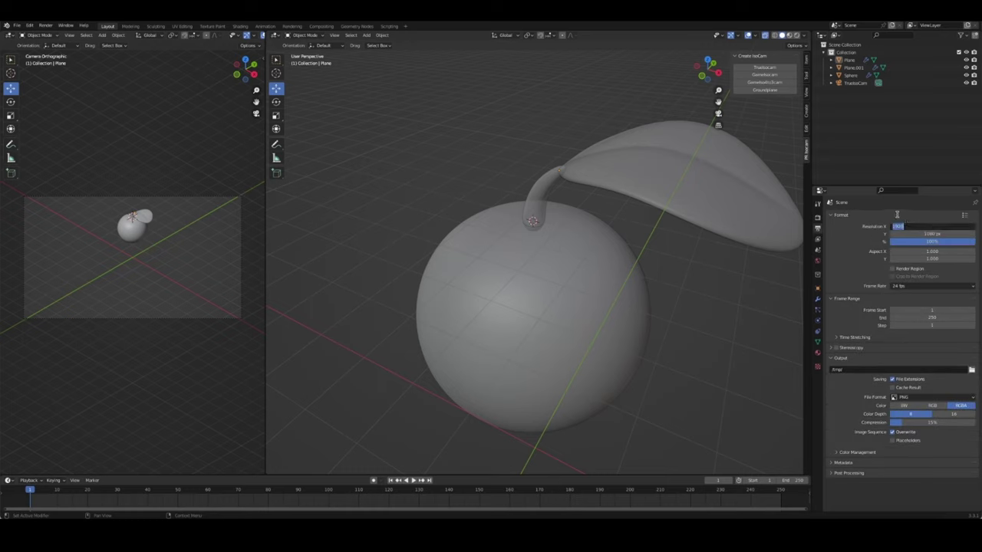
key(Tab)
text(1600)
key(Return)
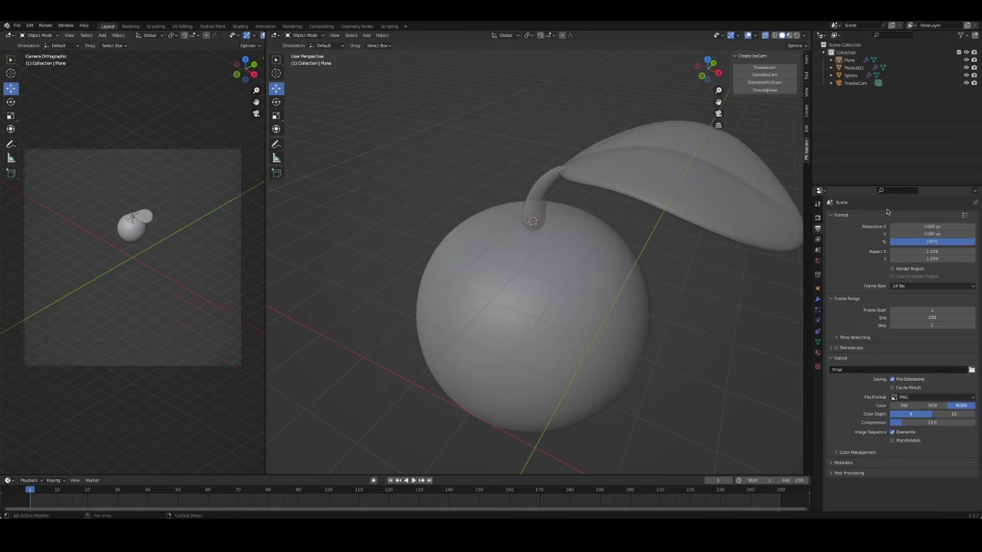
Reposition the camera and lower its Orthographic Scale to 5.223
click(239, 250)
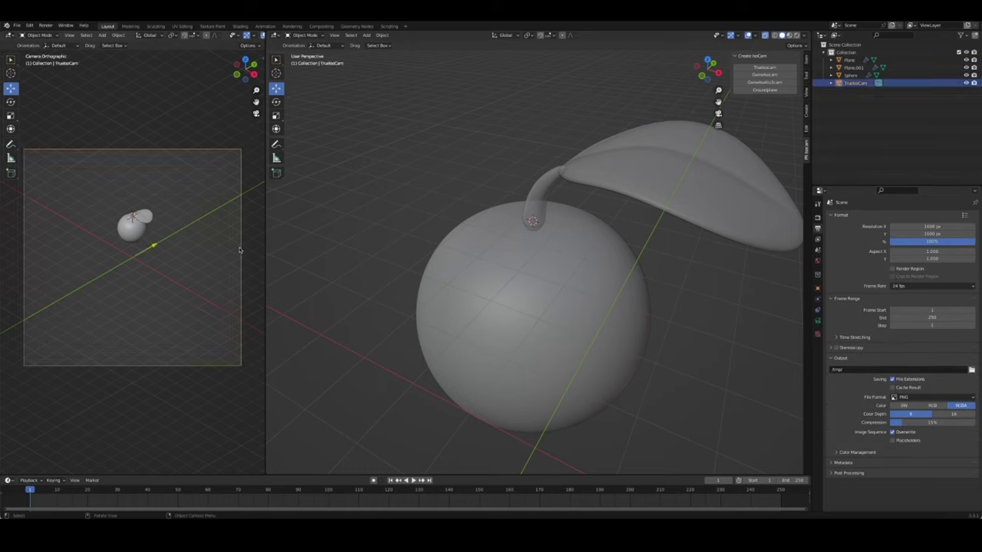
key(g)
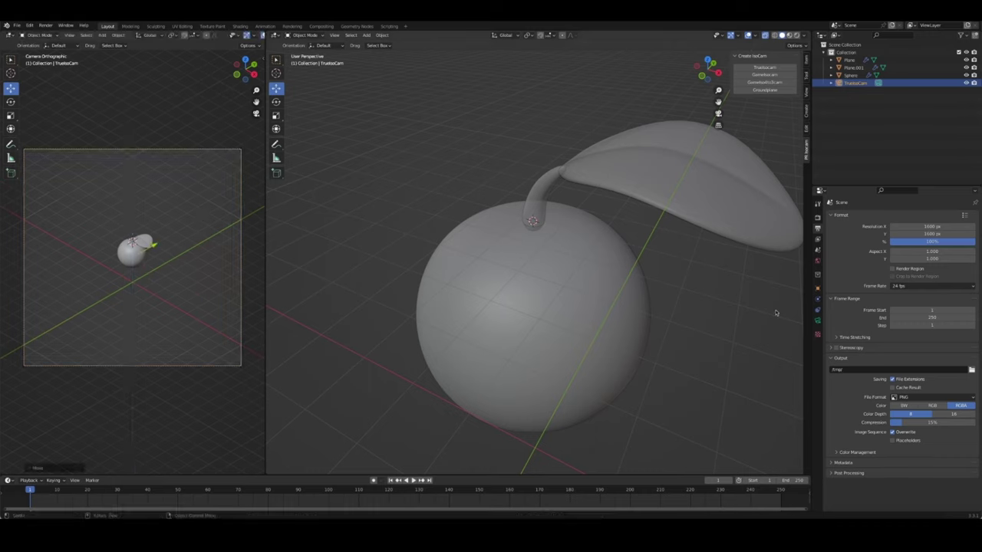
click(818, 320)
drag(926, 253, 526, 329)
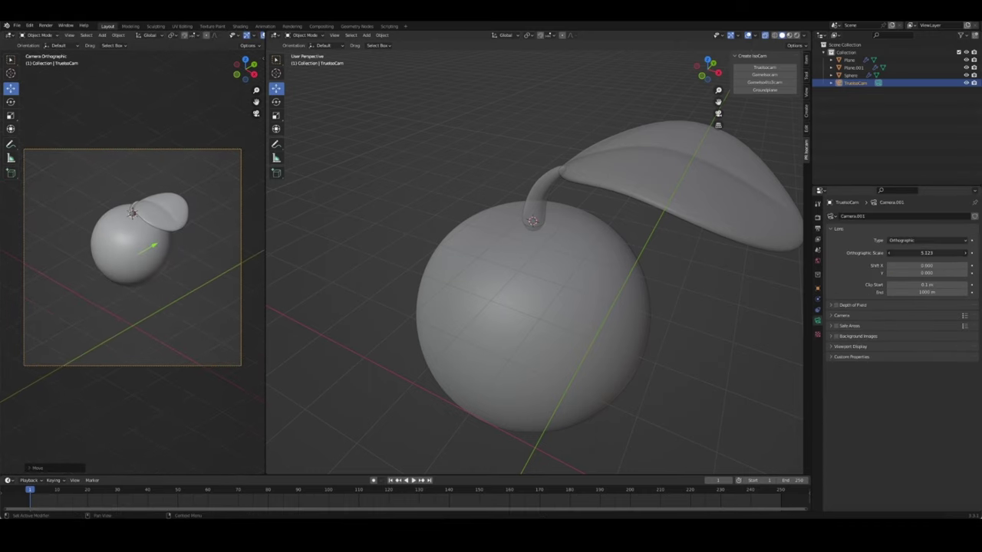
click(400, 208)
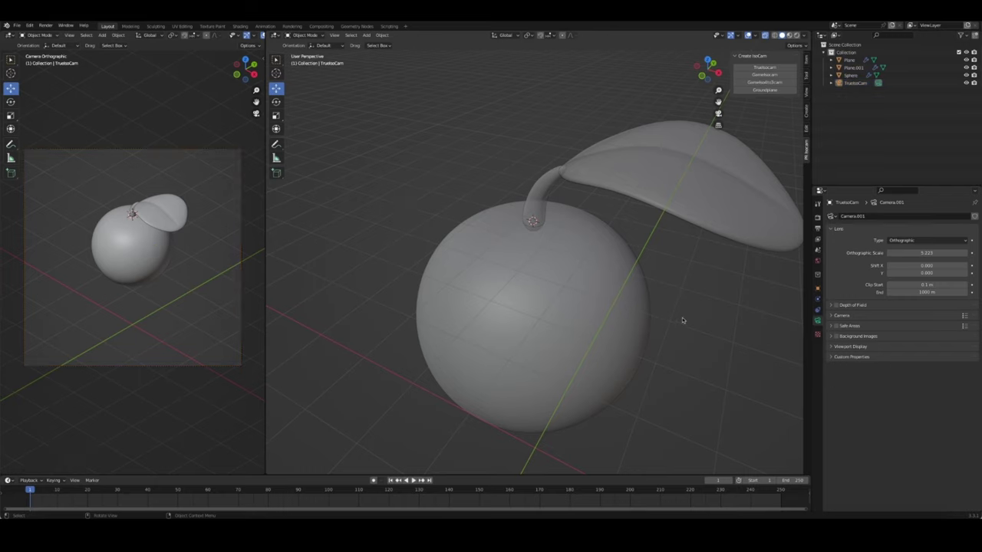
Orbit around the radish to inspect the framing and select the stem
mouse_move(682, 321)
middle_down()
mouse_move(657, 285)
mouse_move(598, 297)
mouse_move(636, 300)
middle_up()
scroll(624, 292, down, 2)
scroll(583, 301, up, 2)
click(537, 215)
mouse_move(598, 215)
middle_down()
mouse_move(654, 227)
mouse_move(548, 193)
middle_up()
click(431, 153)
Select the leaf with its stem and make a linked duplicate in place
click(476, 156)
scroll(514, 168, down, 3)
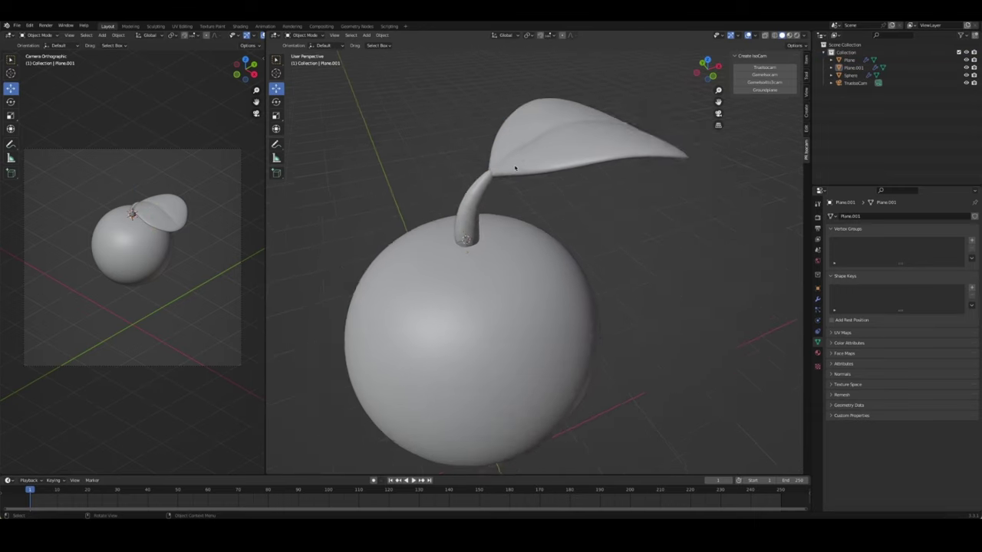
scroll(515, 168, down, 2)
middle_drag(632, 199, 634, 226)
shift+click(617, 188)
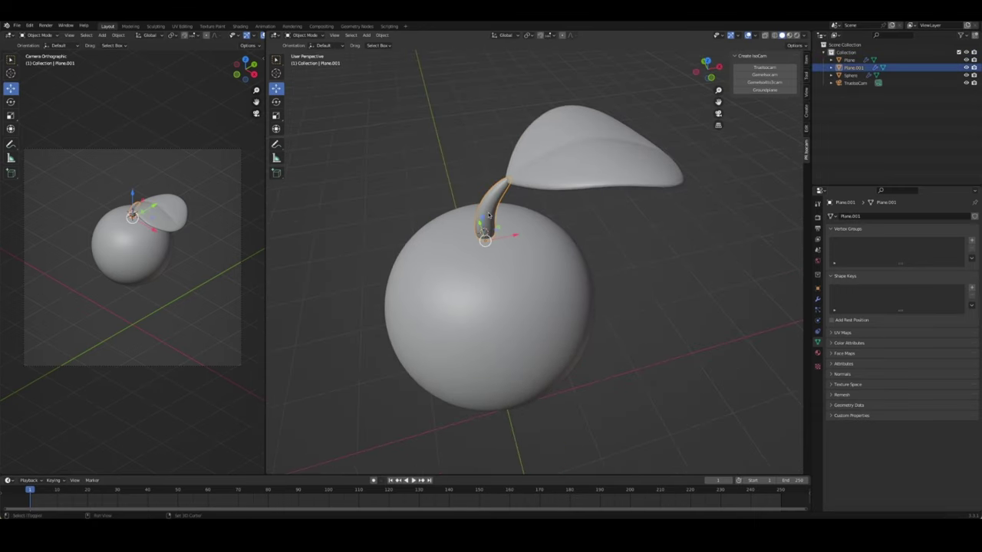
key(alt+d)
click(616, 190)
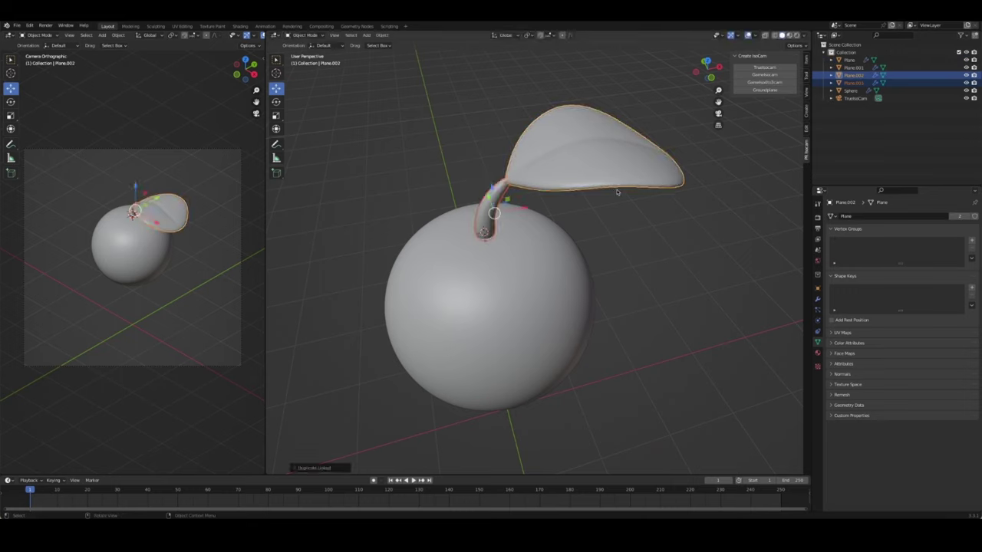
Snap the 3D cursor to the stem origin and rotate the copy 120° around Z
key(shift+s)
click(626, 224)
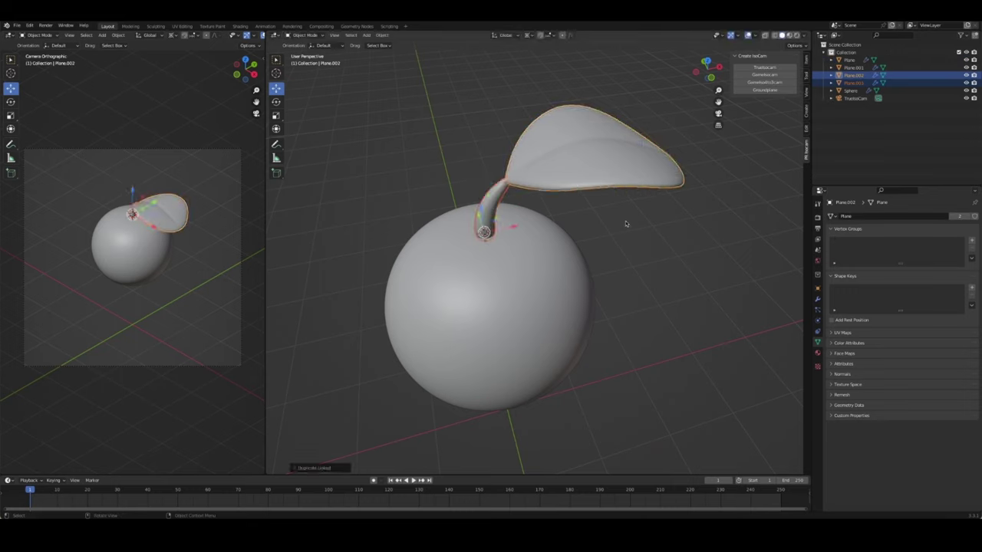
text(rz)
text(120)
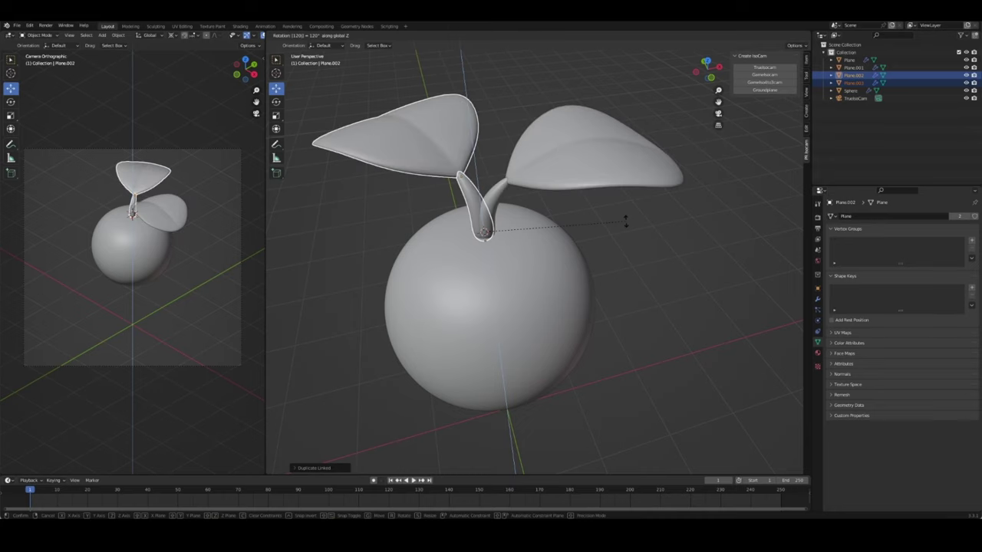
key(Return)
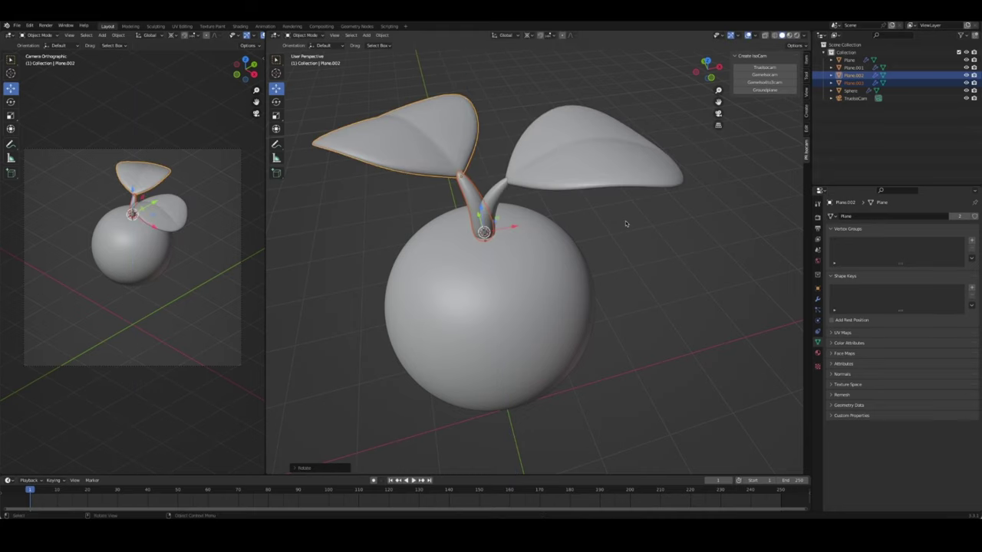
key(ctrl+z)
key(ctrl+shift+z)
text(r90)
key(Return)
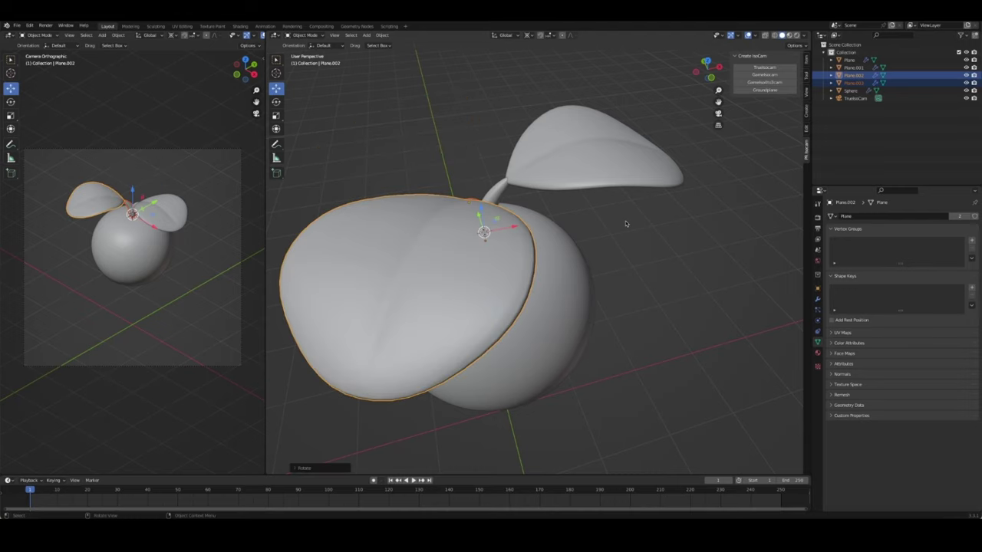
key(ctrl+z)
Duplicate the leaf and stem again, rotated 120° into the third position
key(shift+d)
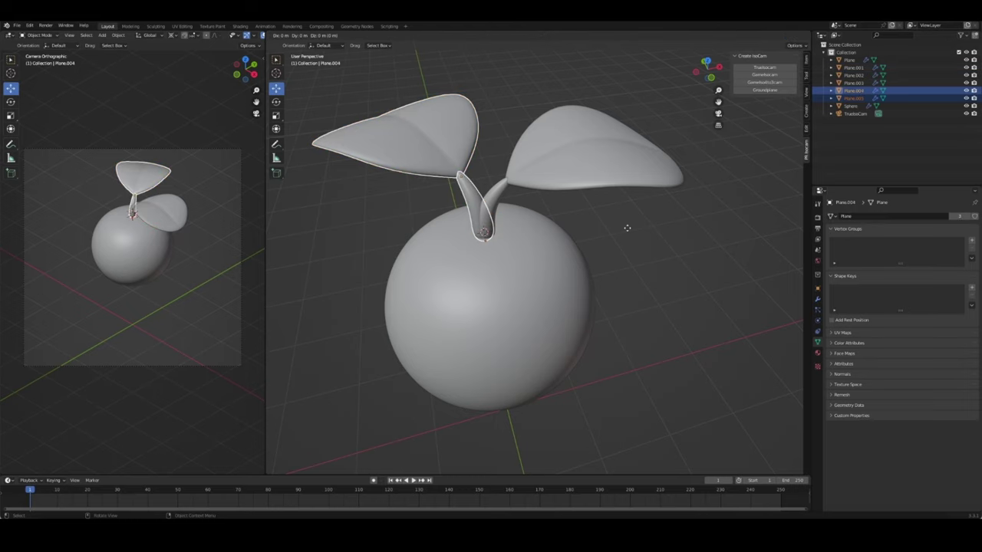
text(120)
key(Return)
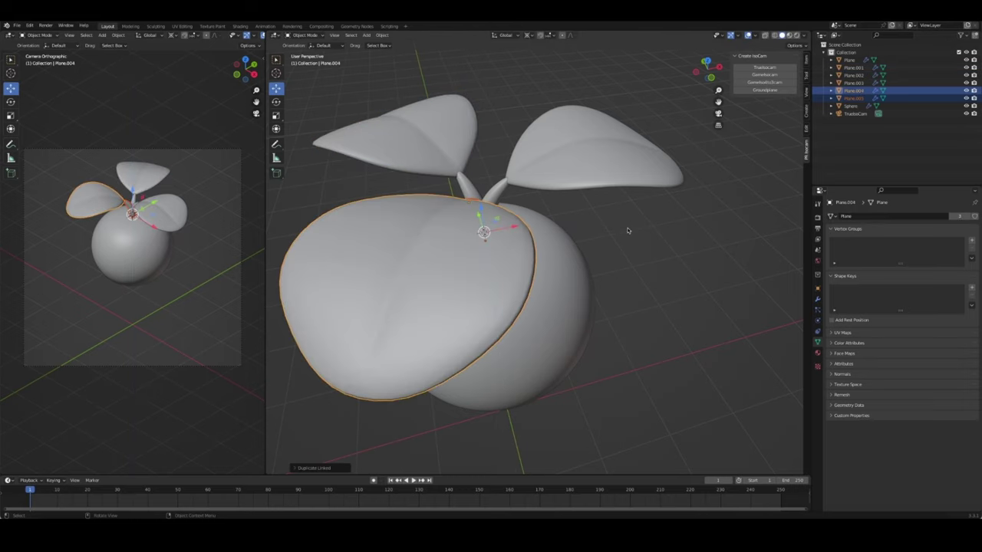
click(633, 276)
mouse_move(633, 276)
middle_down()
mouse_move(574, 266)
mouse_move(542, 222)
mouse_move(568, 246)
middle_up()
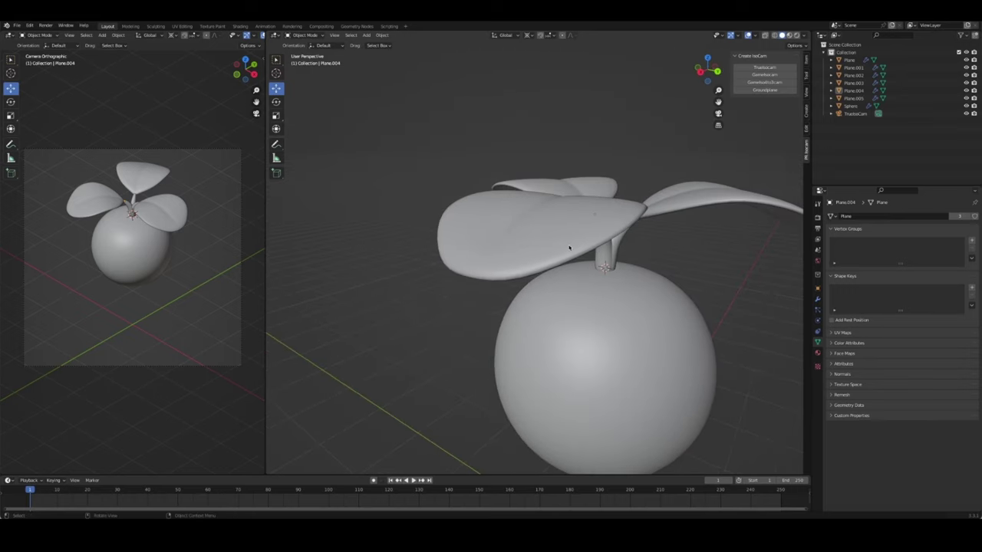
key(KP_1)
scroll(571, 247, down, 3)
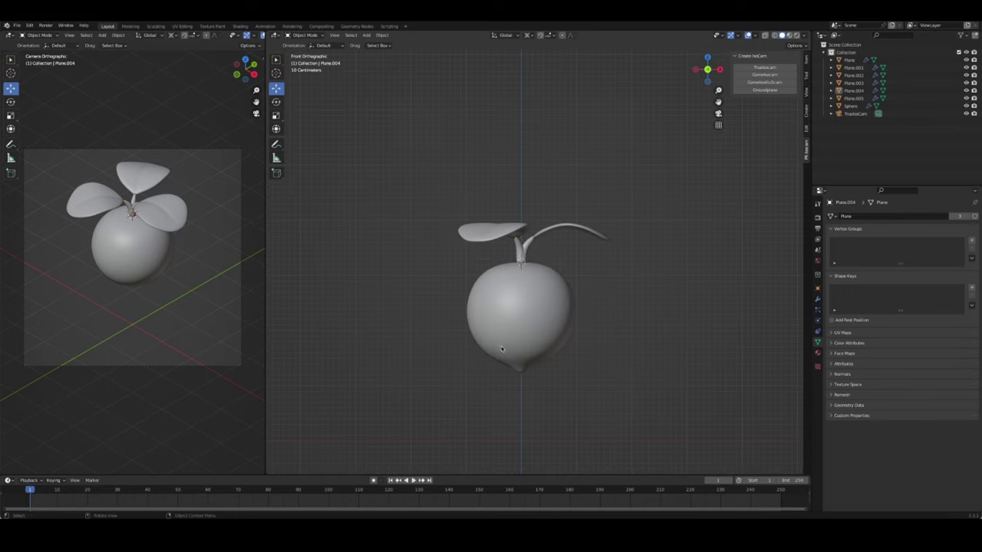
mouse_move(554, 278)
middle_down()
mouse_move(517, 311)
mouse_move(554, 309)
mouse_move(528, 253)
middle_up()
scroll(528, 253, up, 2)
Select all three leaves and their stems together
click(528, 246)
shift+click(528, 246)
shift+click(526, 230)
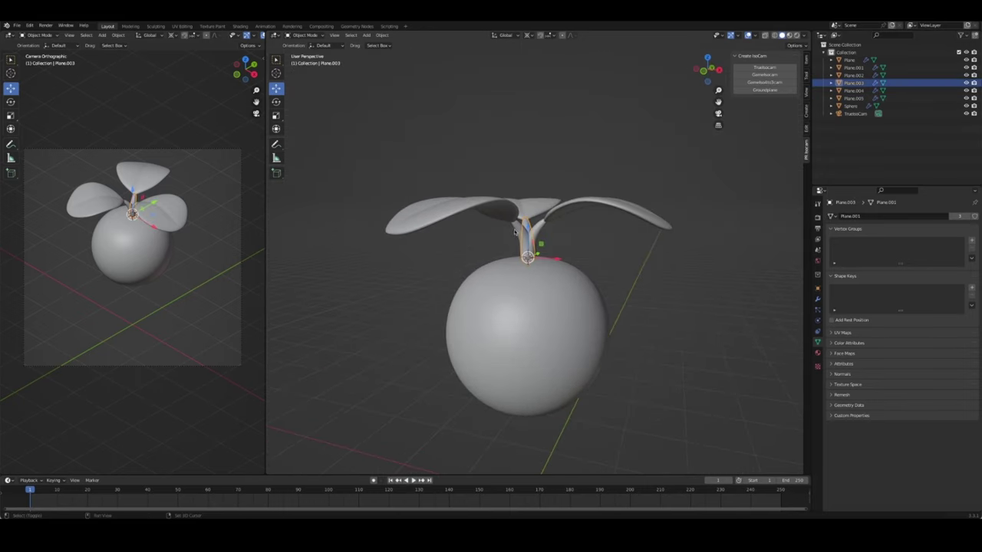
shift+click(527, 247)
shift+click(437, 215)
shift+click(614, 215)
shift+click(525, 213)
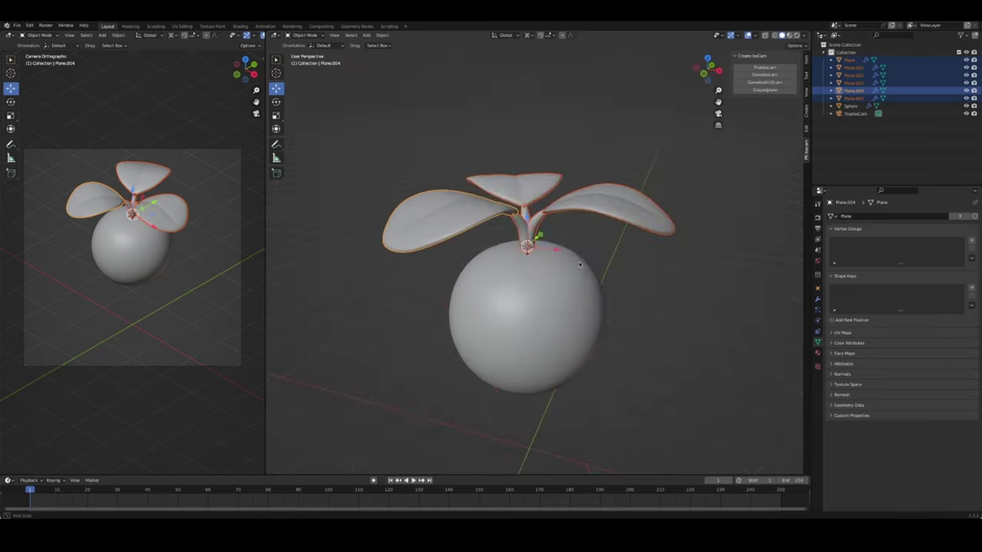
key(alt+a)
mouse_move(566, 269)
middle_down()
mouse_move(524, 243)
mouse_move(526, 219)
middle_up()
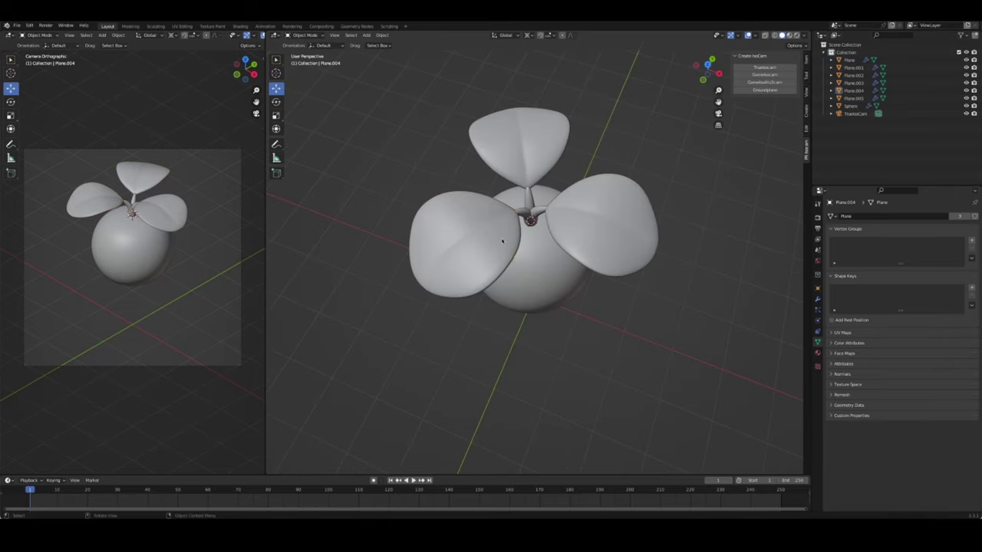
key(ctrl+z)
Make linked copies of all leaves and stems, turn them 30° around Z, and raise them above the first ring
shift+click(590, 264)
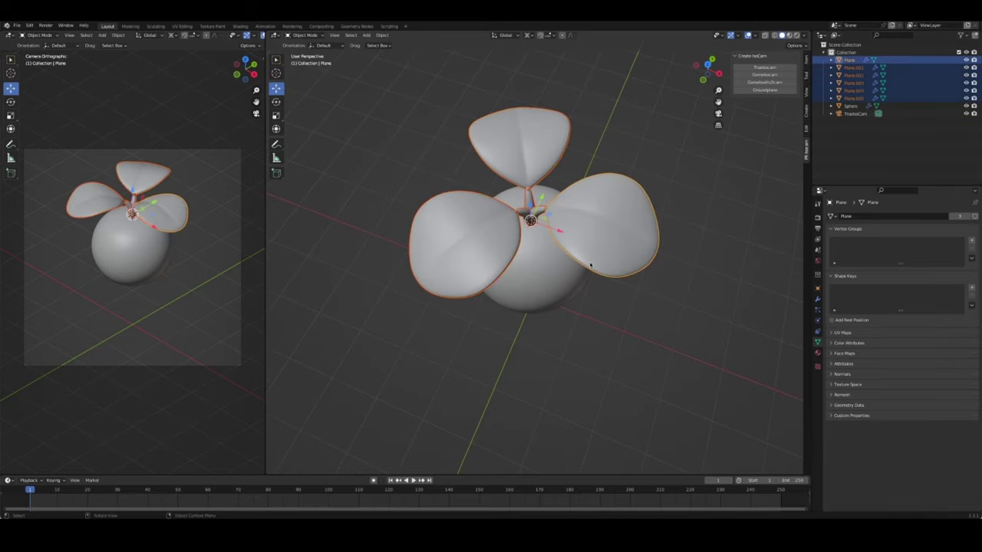
key(alt+d)
text(r)
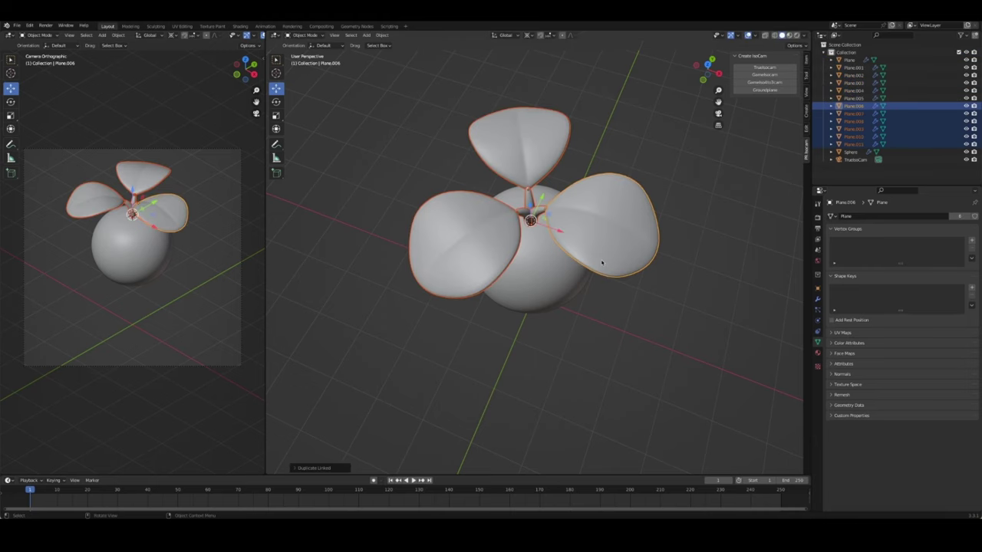
text(z30)
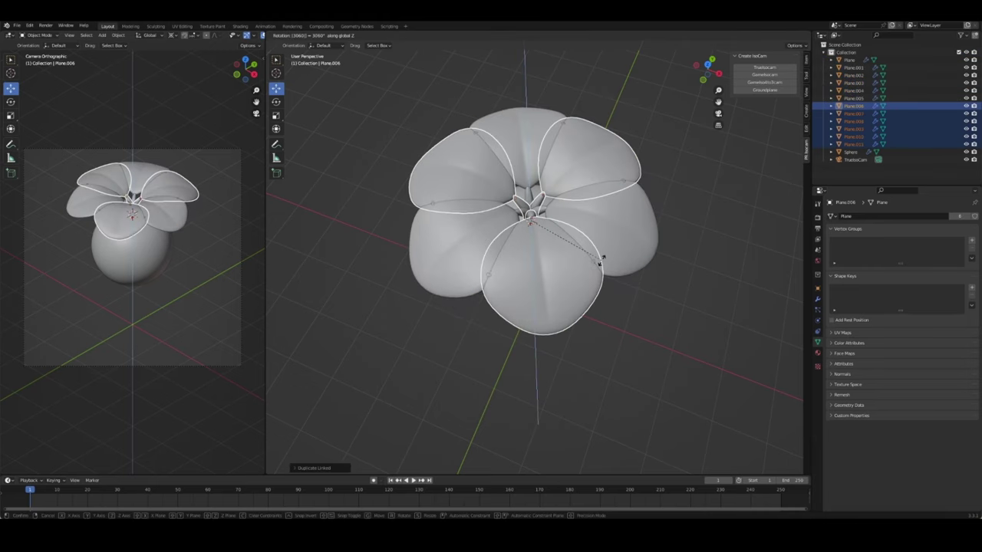
key(Return)
middle_drag(602, 261, 600, 197)
key(g)
key(z)
click(531, 222)
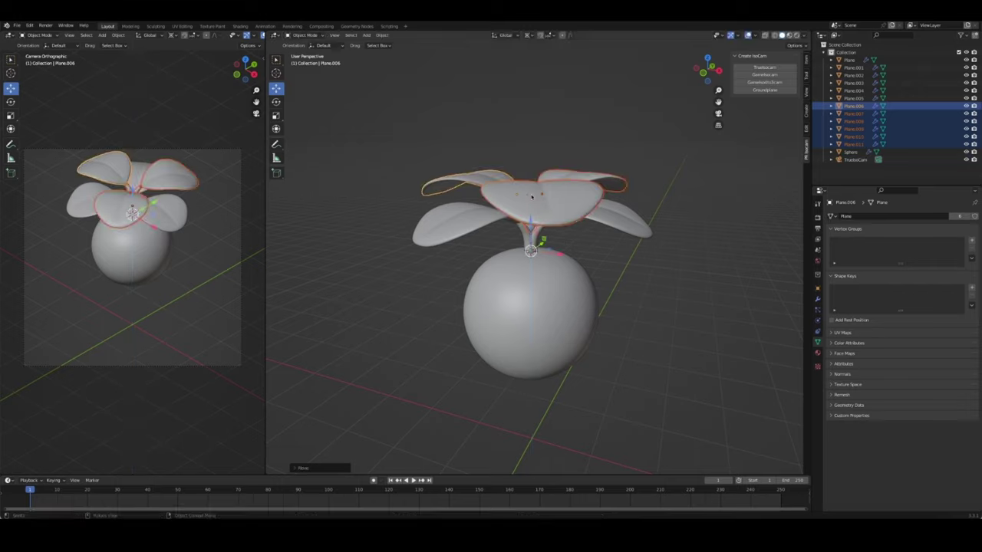
mouse_move(627, 239)
middle_down()
mouse_move(723, 296)
mouse_move(603, 329)
mouse_move(706, 292)
mouse_move(642, 357)
mouse_move(536, 303)
mouse_move(664, 335)
middle_up()
key(r)
click(693, 300)
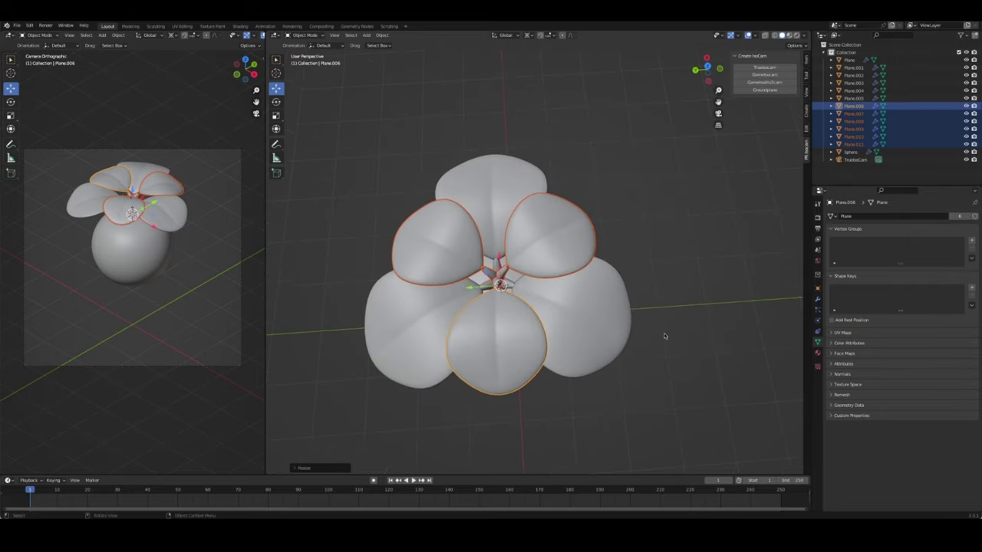
Delete the two surplus copied pieces, Plane.011 and Plane.010
click(475, 278)
click(472, 277)
click(468, 274)
key(Delete)
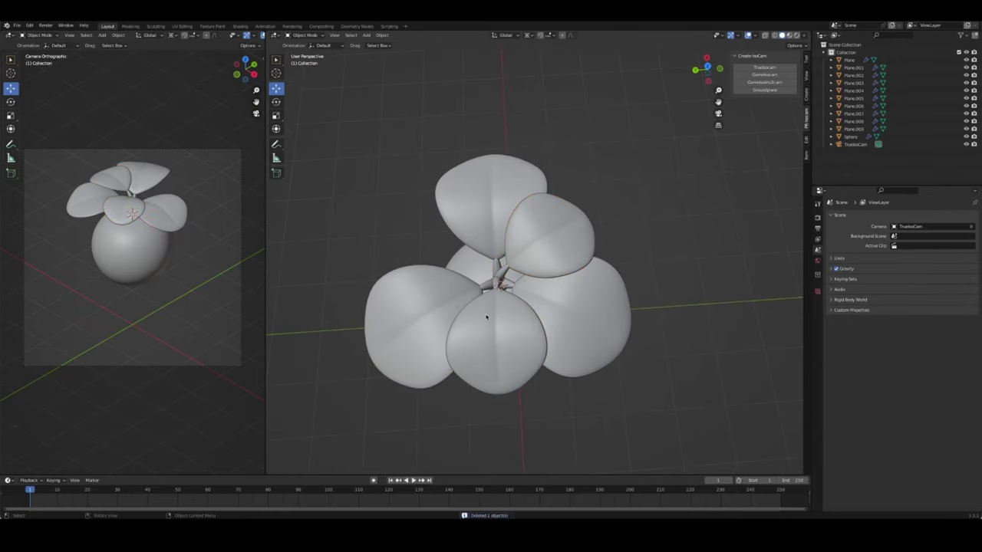
click(486, 314)
key(Delete)
mouse_move(491, 292)
middle_down()
mouse_move(697, 241)
mouse_move(659, 232)
mouse_move(662, 254)
mouse_move(558, 206)
middle_up()
Tilt the upper ring's right leaf upward around its local X axis
click(559, 206)
key(comma)
click(654, 218)
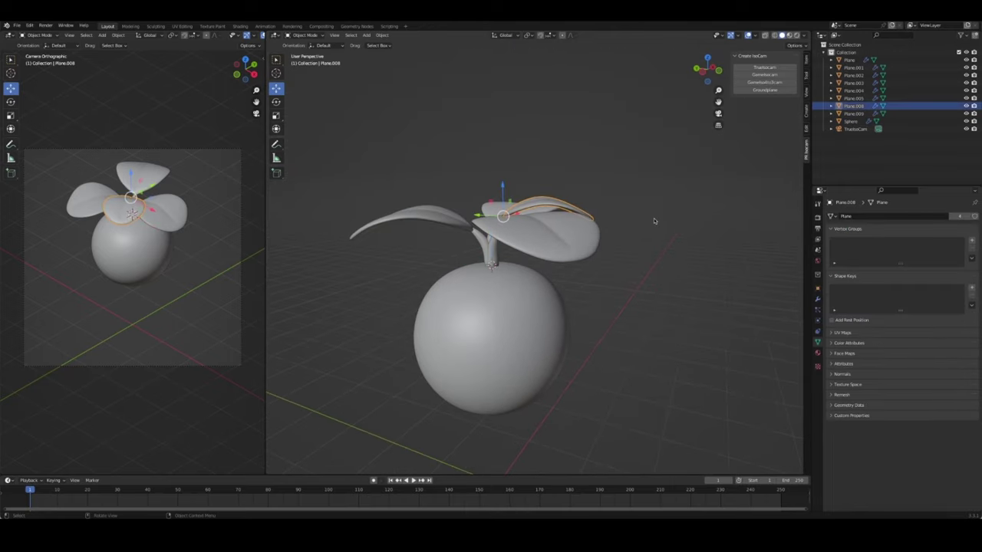
key(r)
key(x)
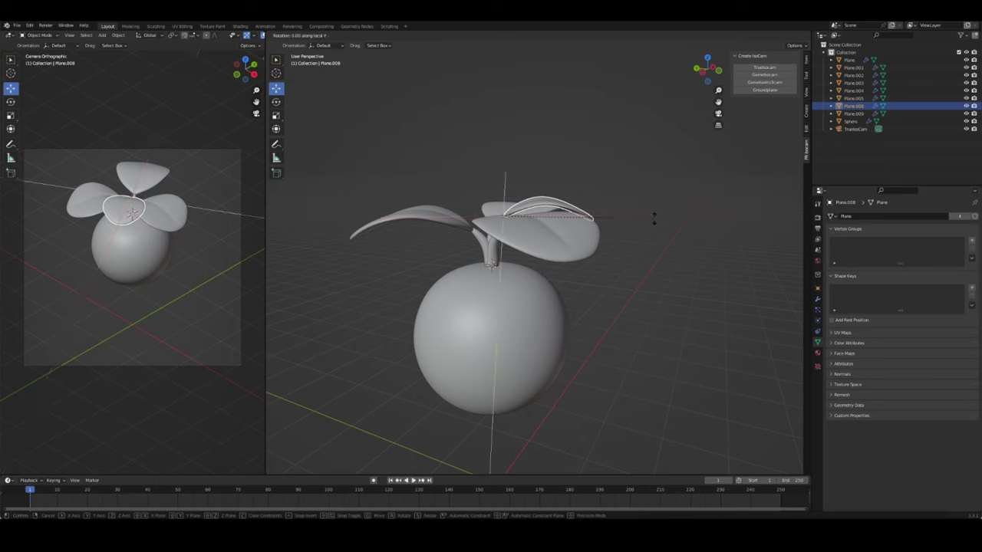
click(651, 162)
click(655, 183)
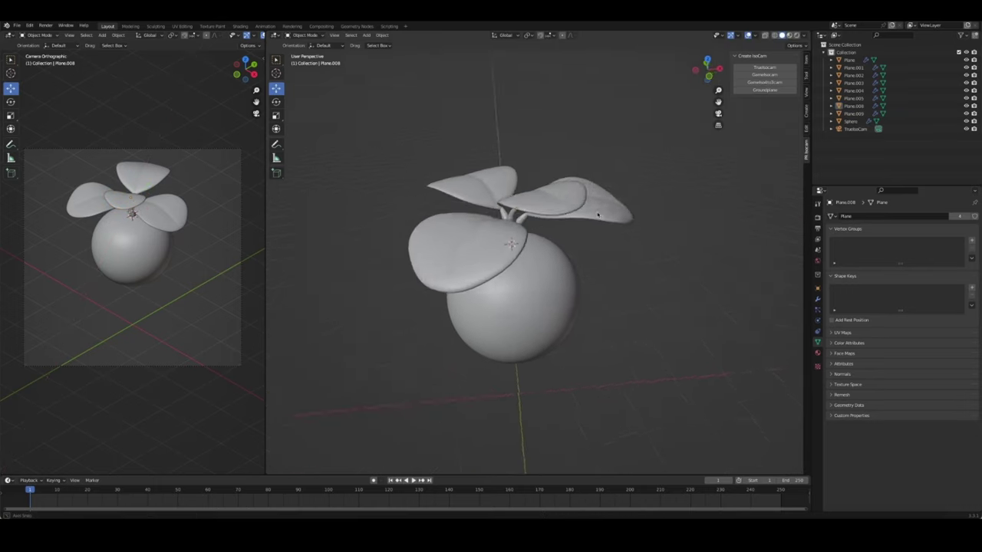
middle_drag(655, 183, 583, 253)
Select an upper leaf with its stem, try a 120 duplicate, then cancel and undo it
click(583, 253)
click(547, 212)
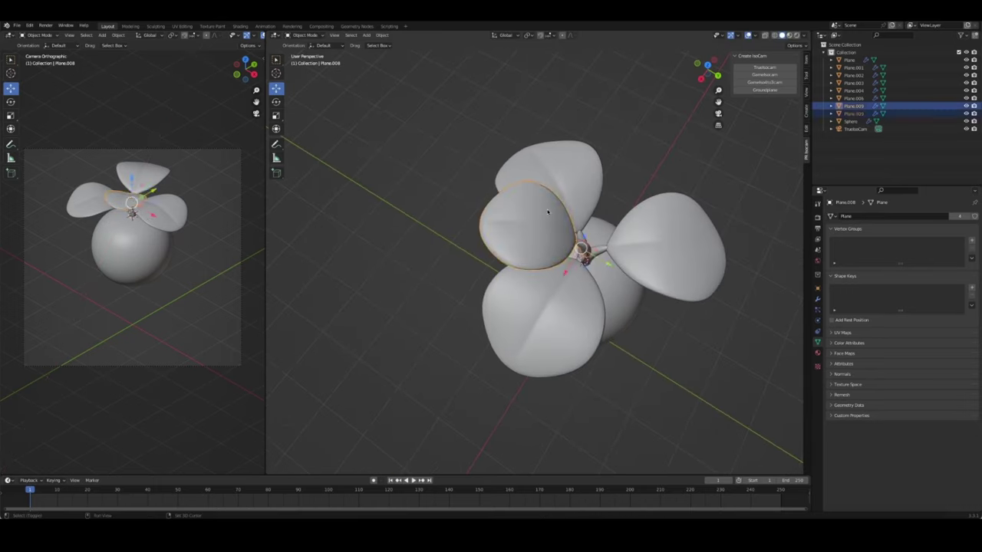
middle_drag(633, 218, 655, 201)
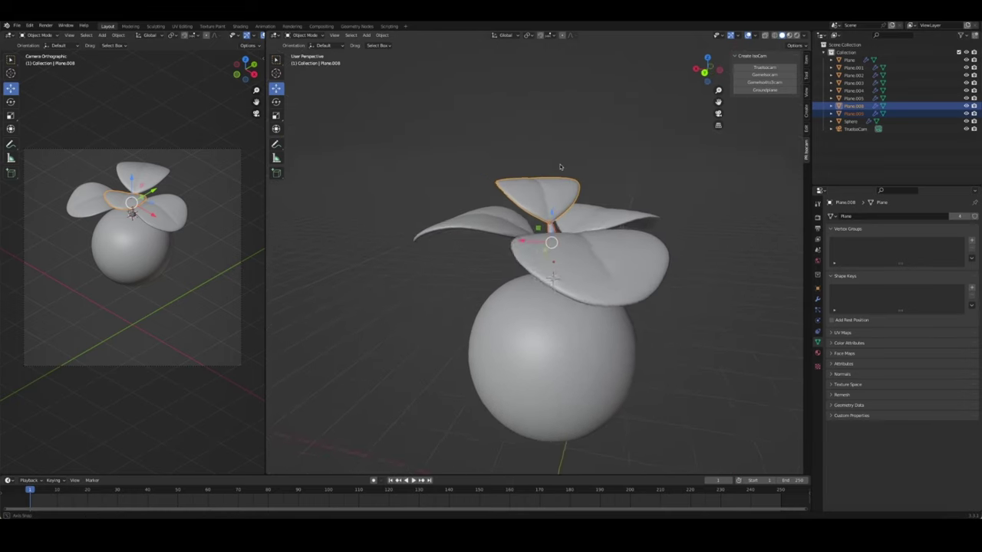
click(656, 201)
click(583, 225)
shift+click(596, 221)
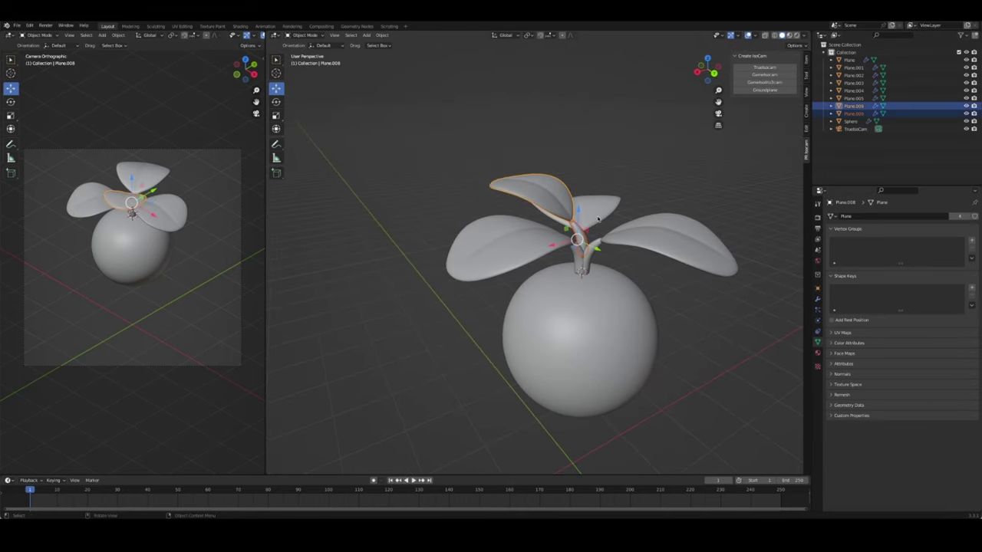
key(shift+d)
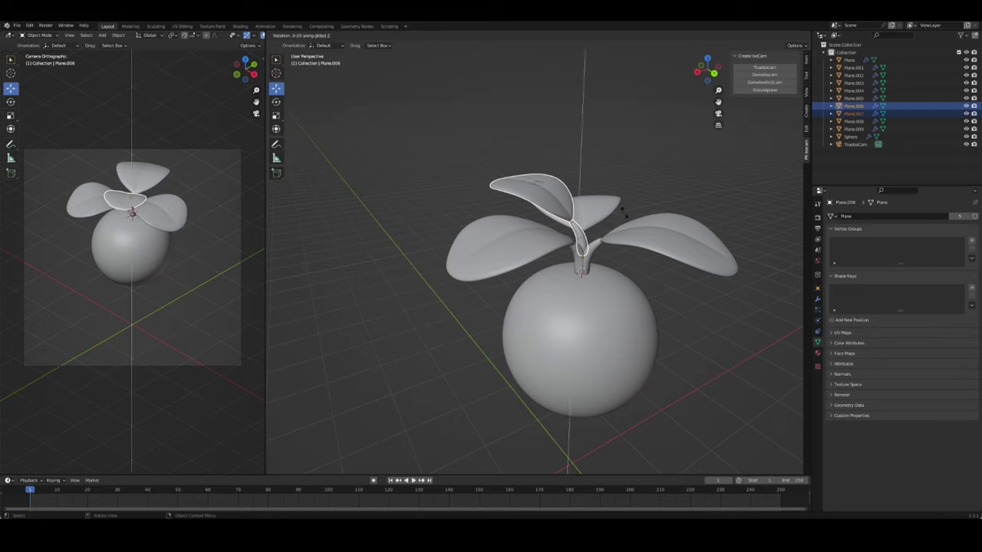
text(120)
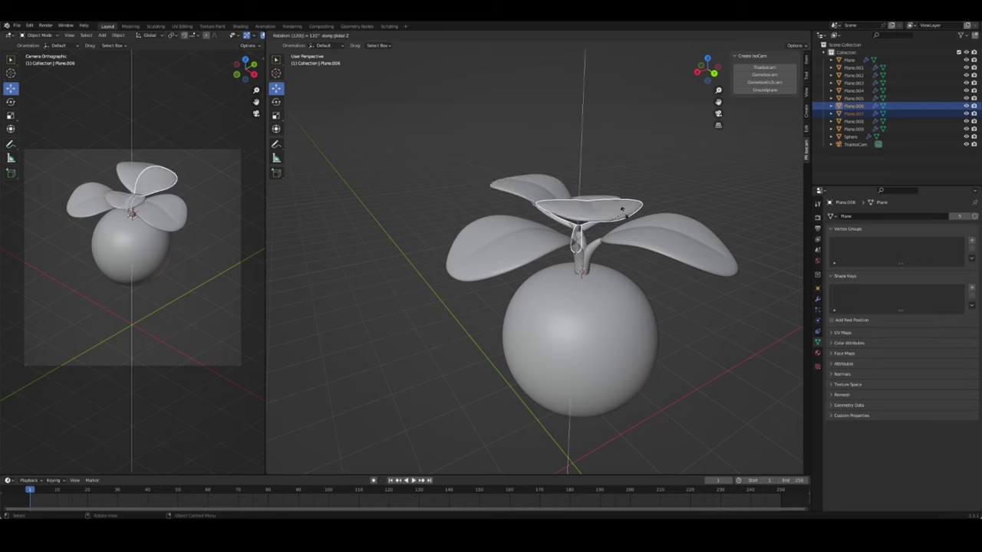
key(Escape)
key(ctrl+z)
Duplicate the leaf and stem, turn the copy 90° around Z, and add another copy turned 90°
key(shift+d)
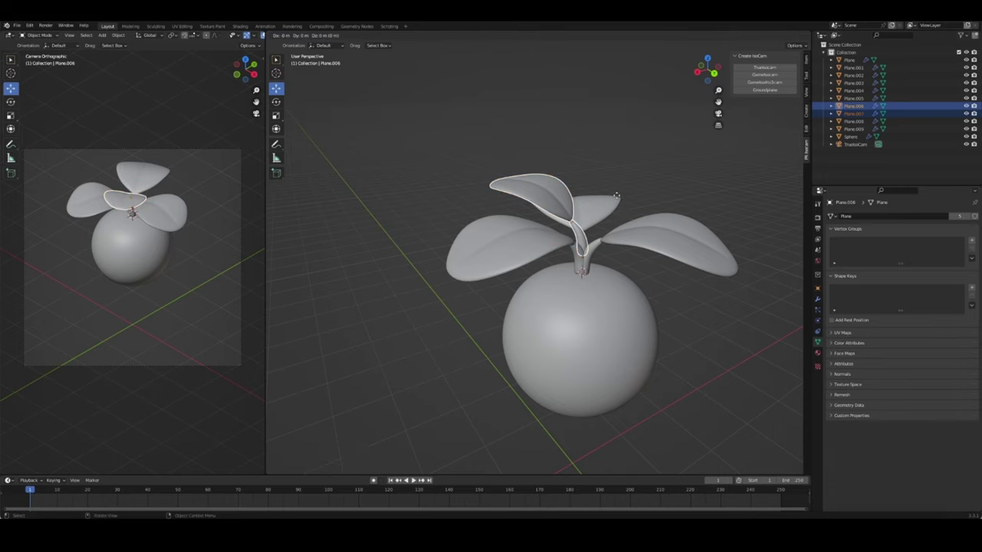
key(Escape)
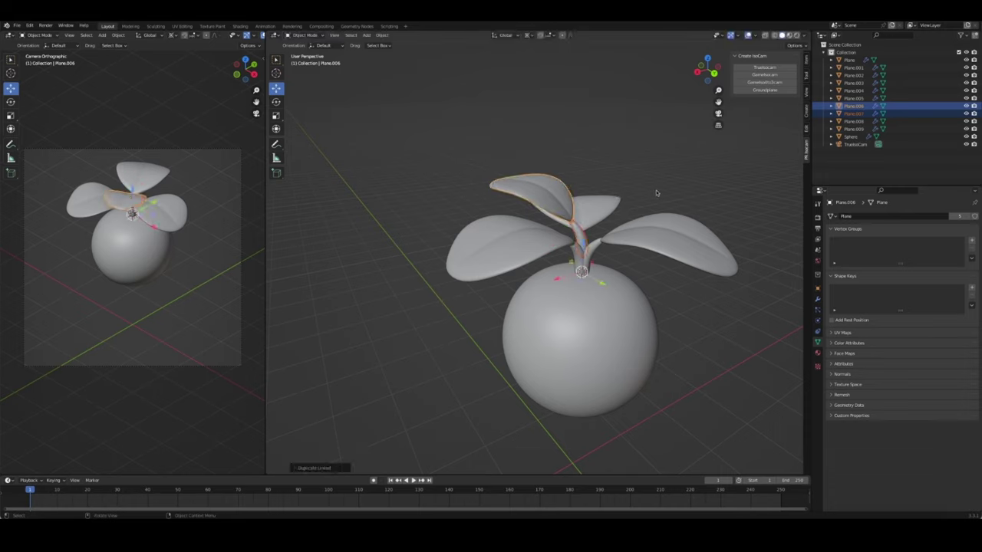
text(rz90)
key(Return)
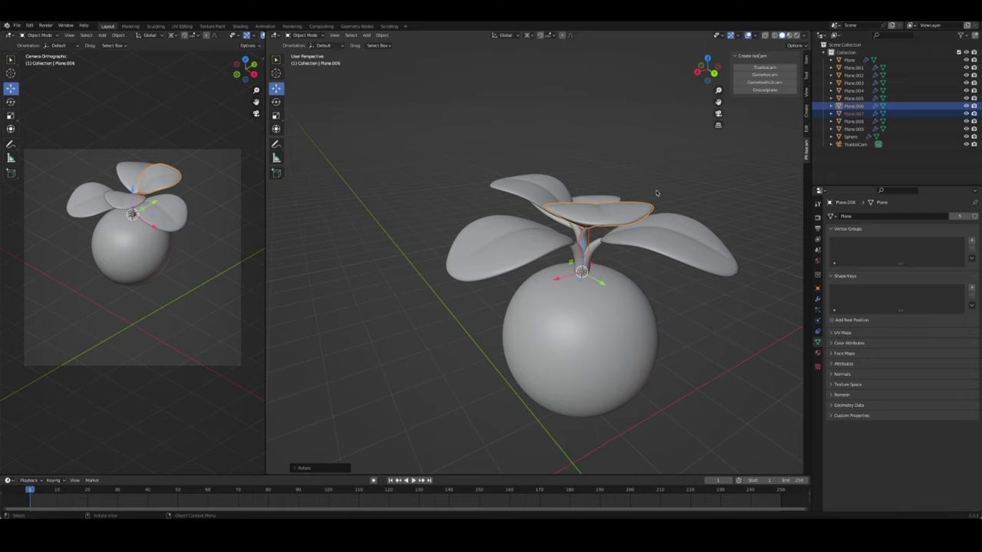
text(rx45)
key(Return)
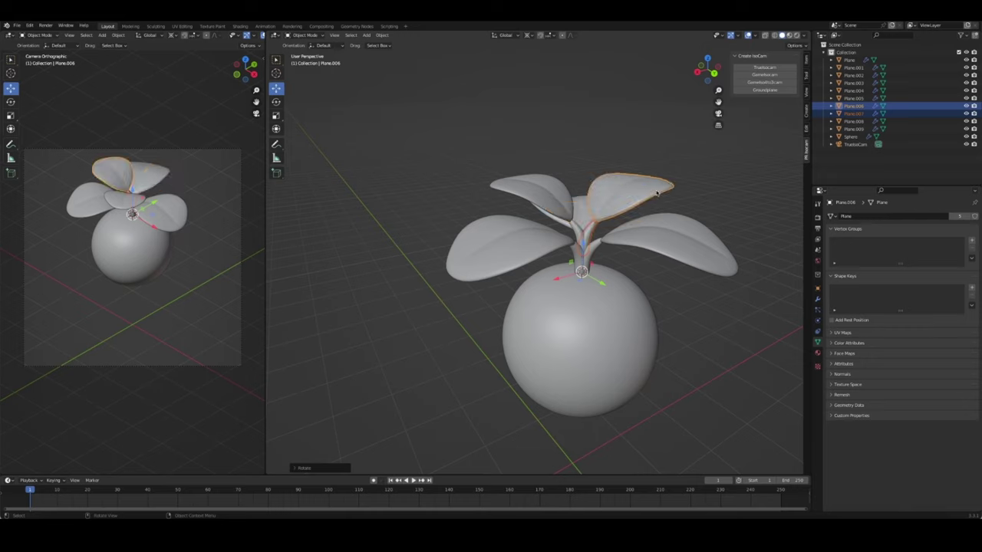
key(ctrl+z)
key(alt+d)
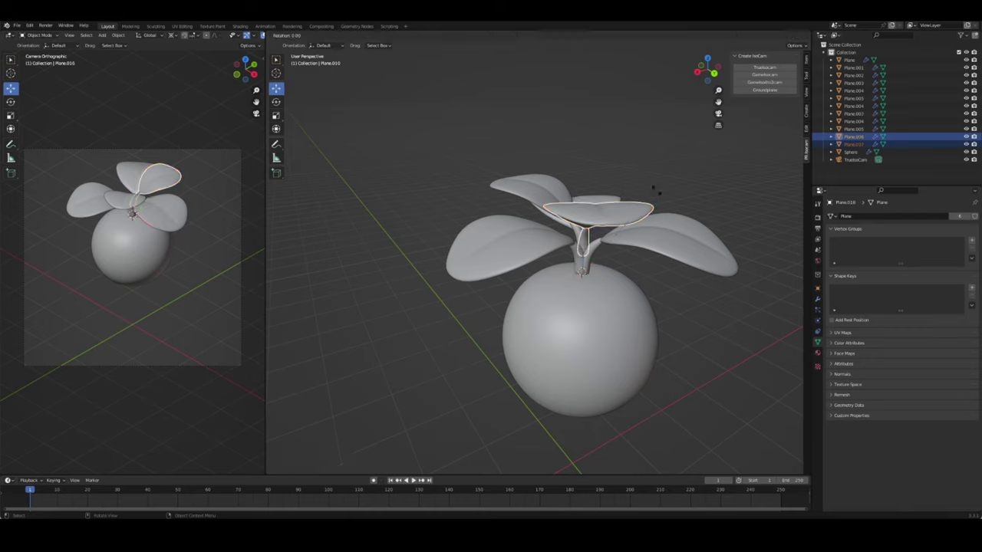
text(z90)
key(Return)
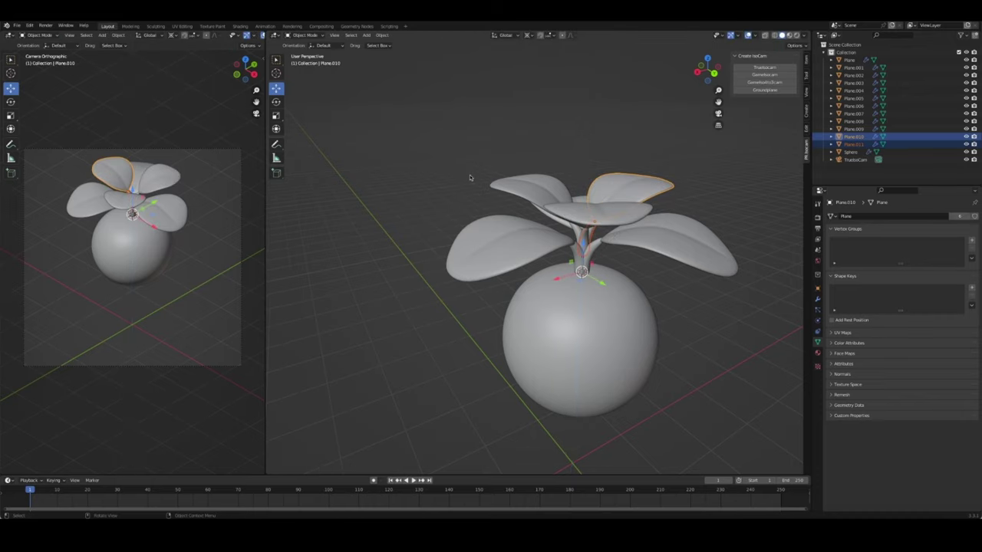
Rotate the leaf group into a new spread and inspect it from above and the side
click(470, 178)
mouse_move(470, 178)
middle_down()
mouse_move(624, 278)
mouse_move(537, 214)
middle_up()
scroll(537, 215, up, 3)
scroll(517, 187, down, 4)
click(577, 220)
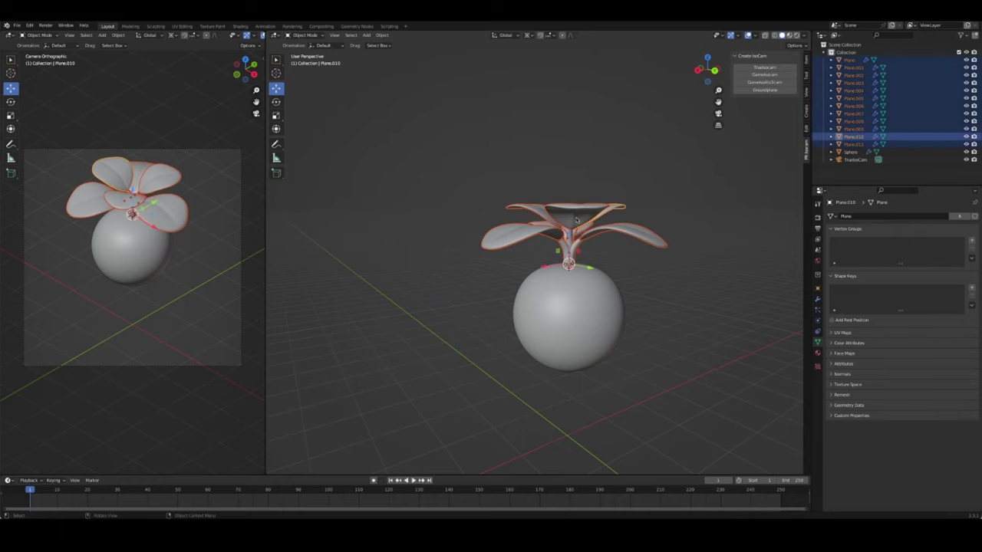
key(r)
click(629, 254)
key(alt+a)
mouse_move(629, 253)
middle_down()
mouse_move(676, 290)
mouse_move(601, 268)
mouse_move(536, 269)
middle_up()
scroll(522, 268, up, 2)
scroll(510, 270, up, 3)
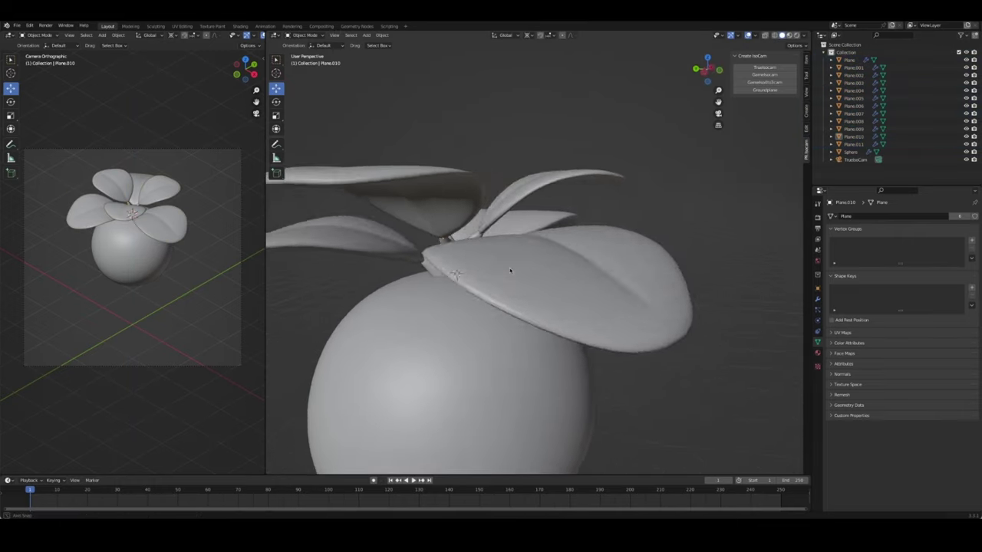
scroll(511, 270, down, 3)
mouse_move(426, 276)
middle_down()
mouse_move(537, 230)
mouse_move(701, 292)
mouse_move(705, 261)
mouse_move(659, 253)
mouse_move(606, 265)
mouse_move(675, 258)
middle_up()
scroll(705, 261, up, 3)
scroll(659, 253, down, 5)
Box-select the leaves and, pivoting on the 3D cursor, lower the cluster along Z onto the sphere
drag(496, 202, 649, 259)
key(period)
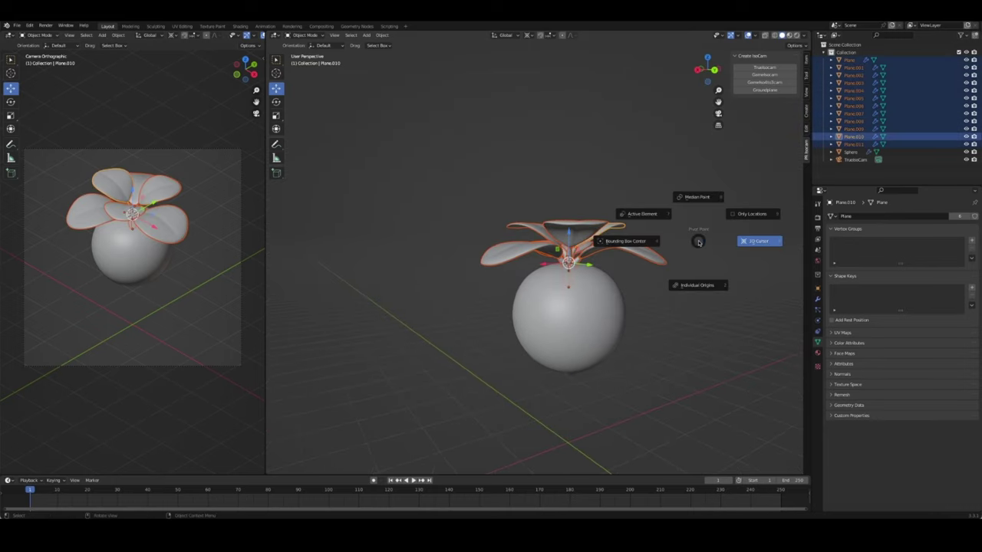
click(715, 263)
key(g)
key(Escape)
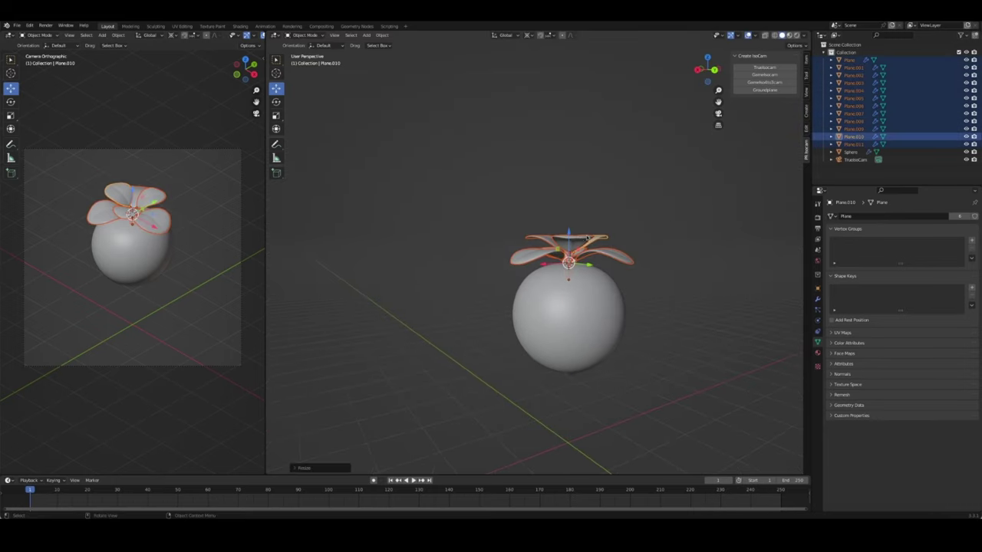
key(g)
key(z)
click(569, 253)
scroll(569, 253, up, 5)
key(alt+a)
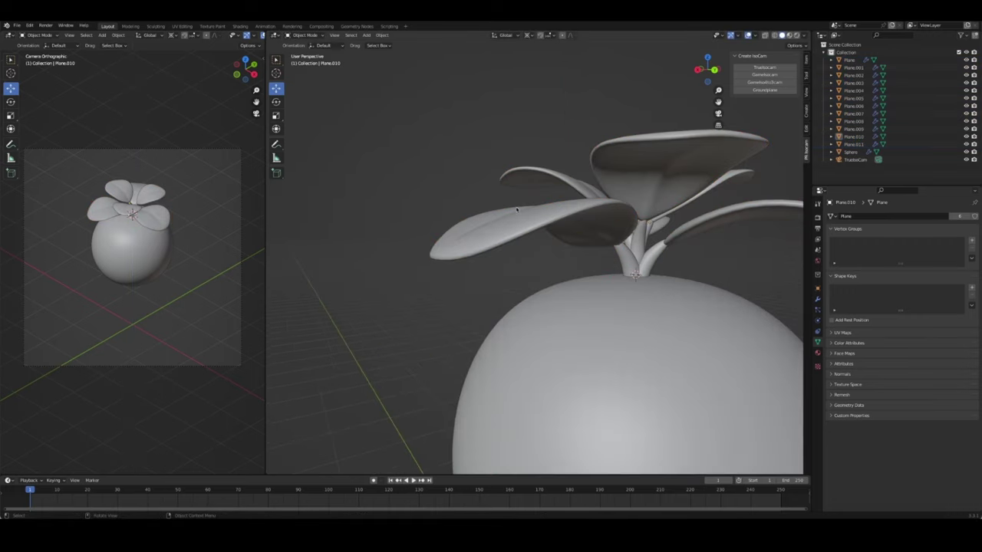
middle_drag(613, 260, 634, 274)
scroll(521, 193, down, 5)
key(ctrl+z)
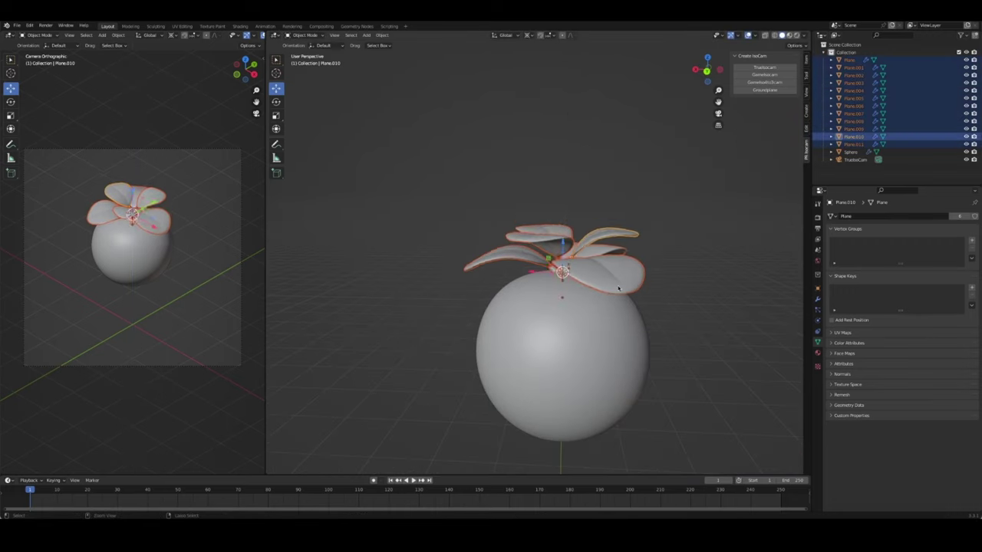
key(ctrl+z)
key(alt+a)
Select the back leaf Plane.008 and set the pivot to individual origins
key(KP_1)
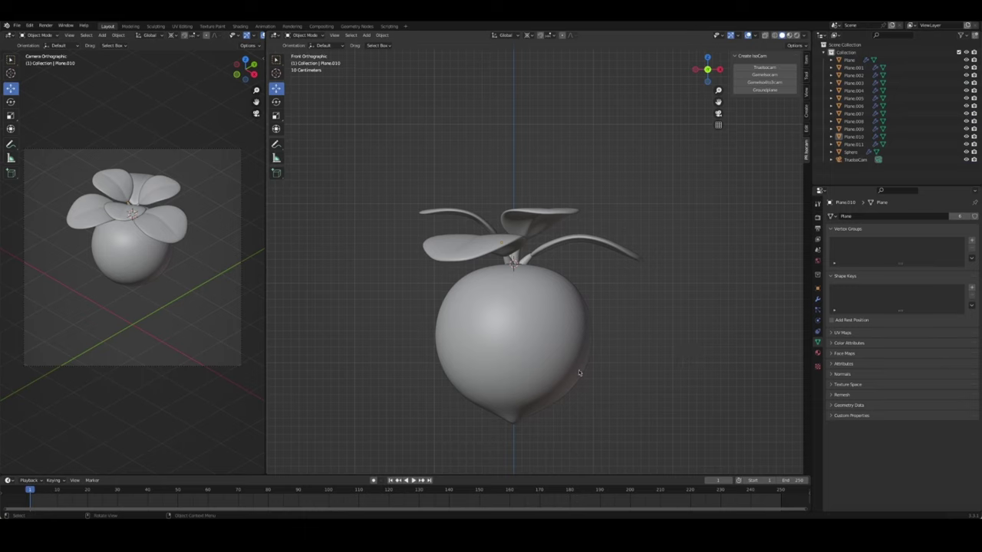
mouse_move(608, 287)
middle_down()
mouse_move(649, 252)
mouse_move(605, 233)
middle_up()
click(591, 142)
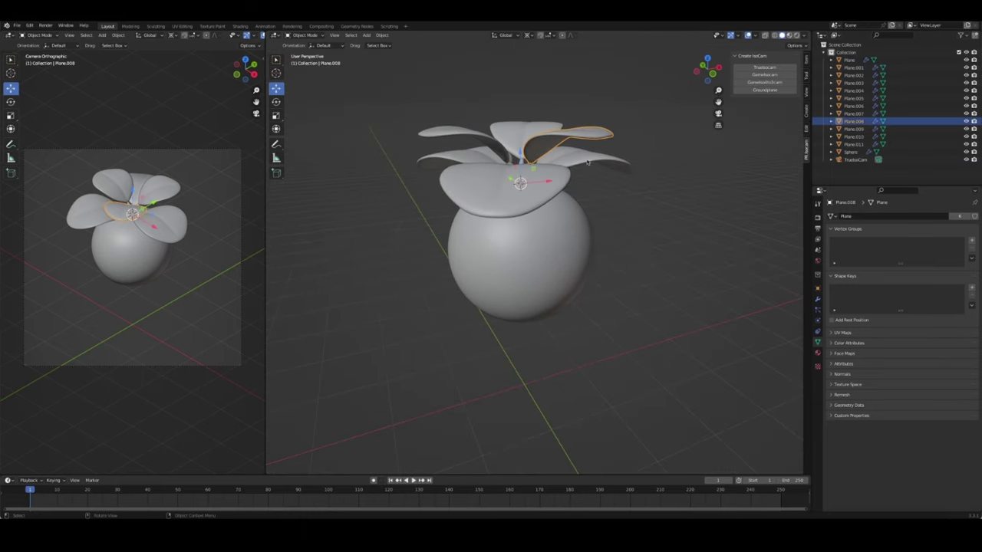
key(comma)
click(639, 203)
Tilt the back leaf Plane.008 along its local Y axis, then tilt the top leaf Plane.010
key(r)
key(y)
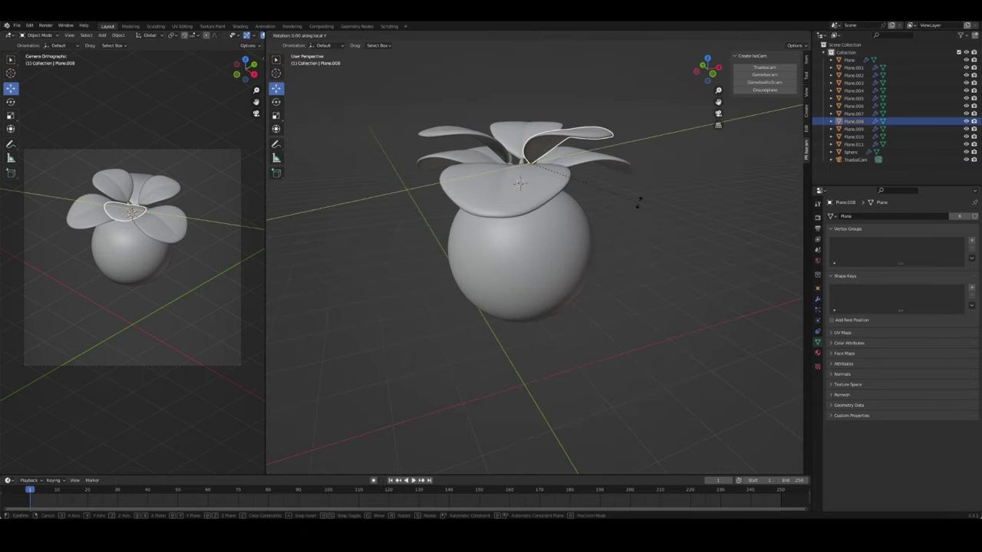
click(634, 206)
click(531, 132)
middle_drag(531, 132, 549, 192)
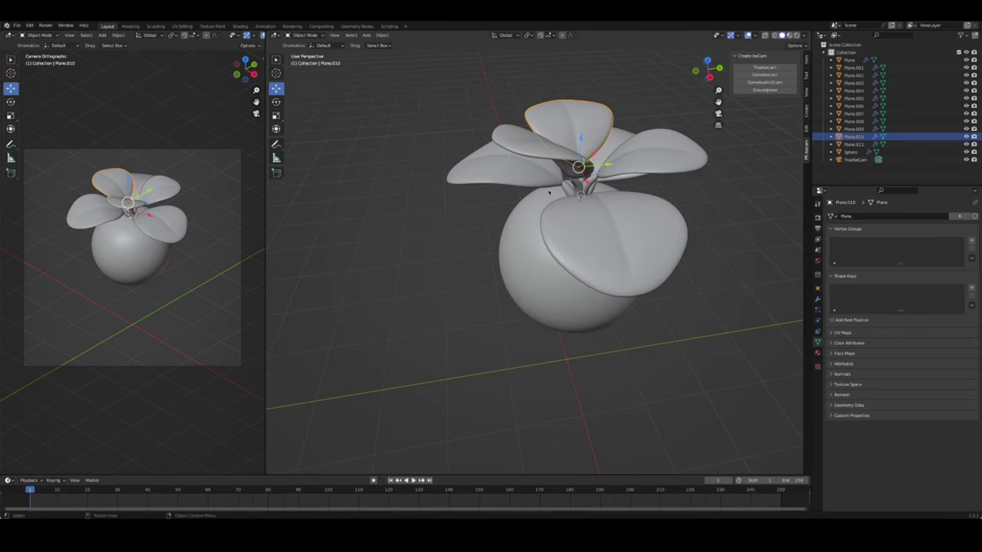
key(r)
click(675, 172)
Tilt the leaf named Plane along its local Y axis
click(694, 163)
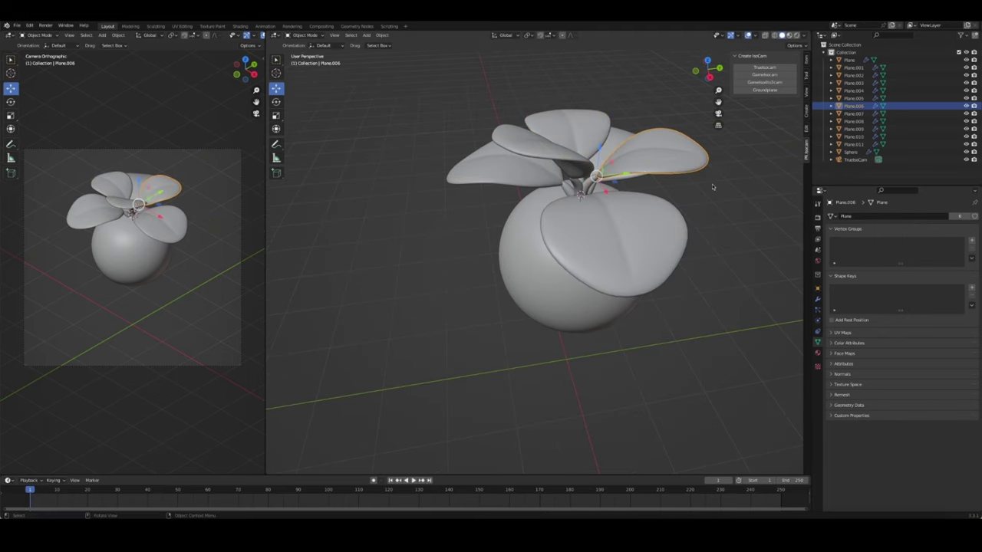
middle_drag(727, 242, 739, 250)
click(636, 161)
key(r)
key(y)
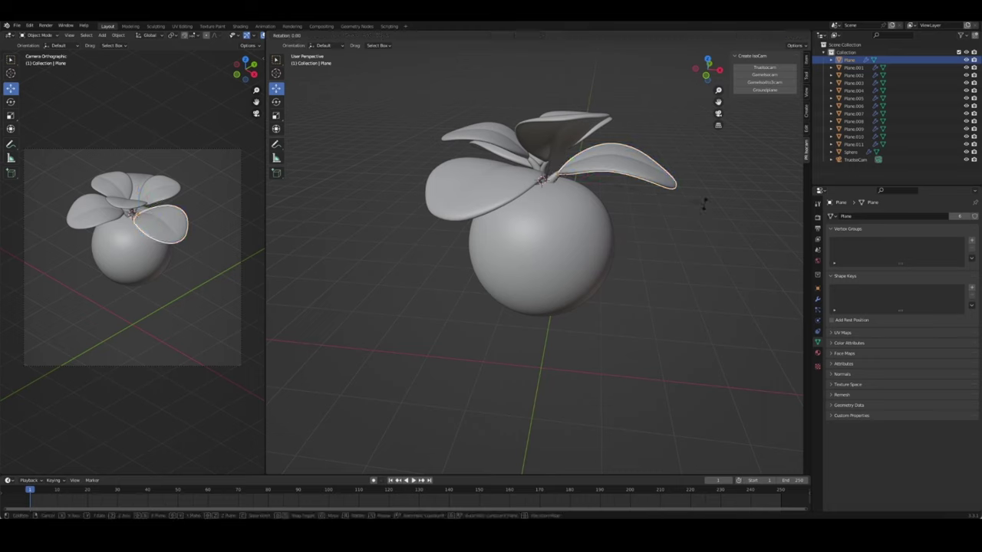
click(707, 188)
middle_drag(707, 187, 640, 181)
Pick leaves Plane.002 and Plane.004, then switch to front view and select the sphere body
click(640, 182)
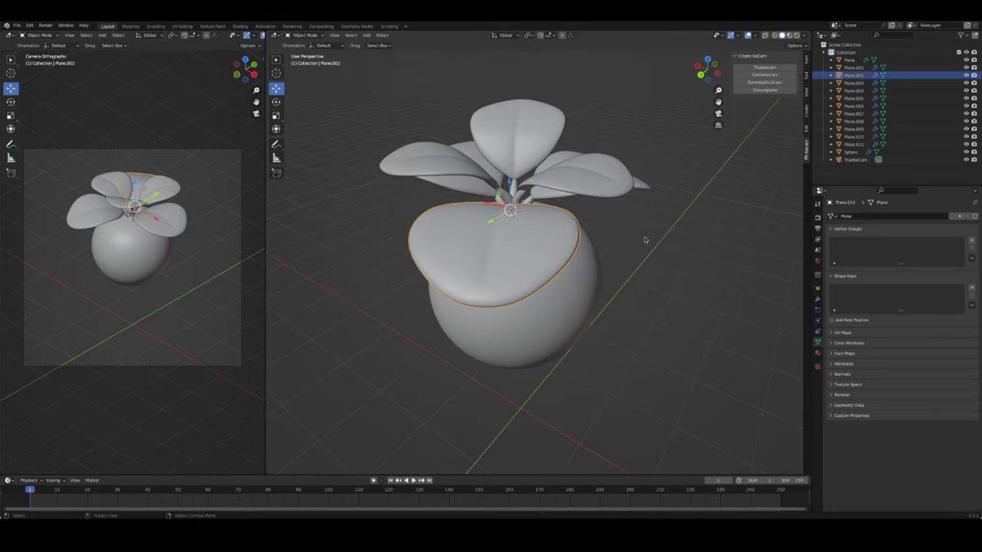
middle_drag(644, 236, 603, 209)
click(602, 209)
click(690, 264)
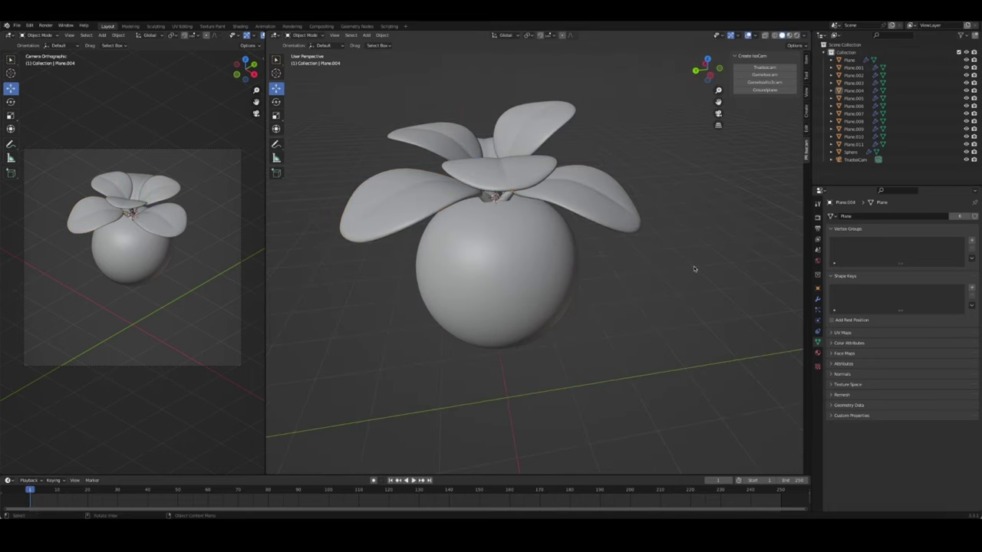
middle_drag(692, 271, 685, 246)
key(KP_1)
click(623, 263)
In Edit Mode, drag the sphere's bottom tip vertex further down for a sharper root
key(Tab)
scroll(546, 358, up, 1)
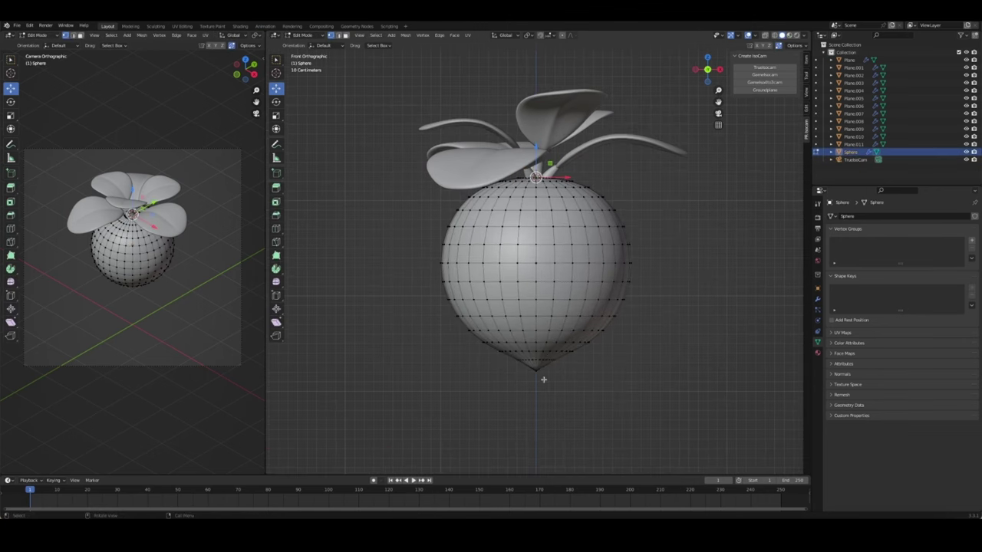
scroll(544, 379, up, 4)
shift+middle_drag(559, 385, 570, 213)
scroll(581, 298, down, 3)
scroll(581, 298, up, 1)
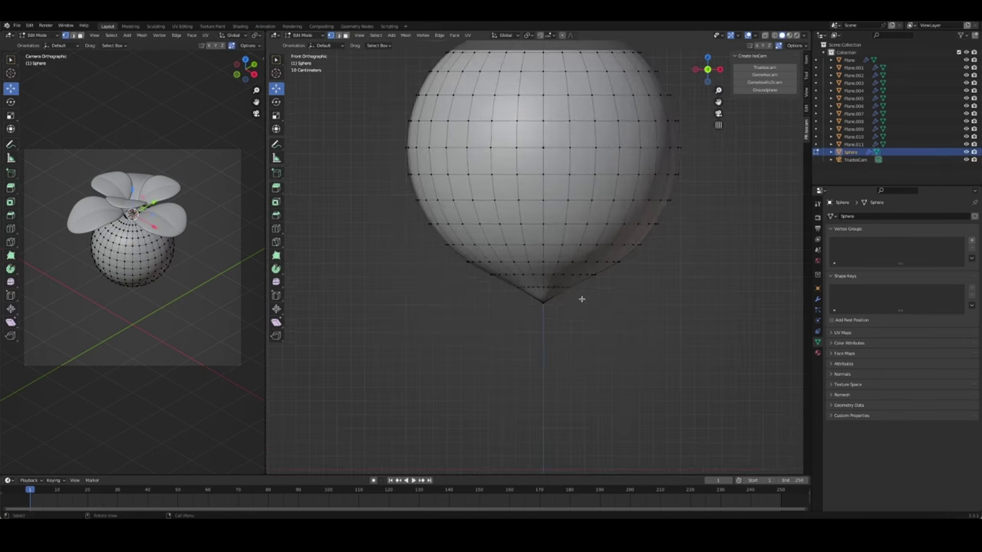
scroll(581, 298, up, 2)
shift+middle_drag(620, 307, 578, 231)
click(520, 257)
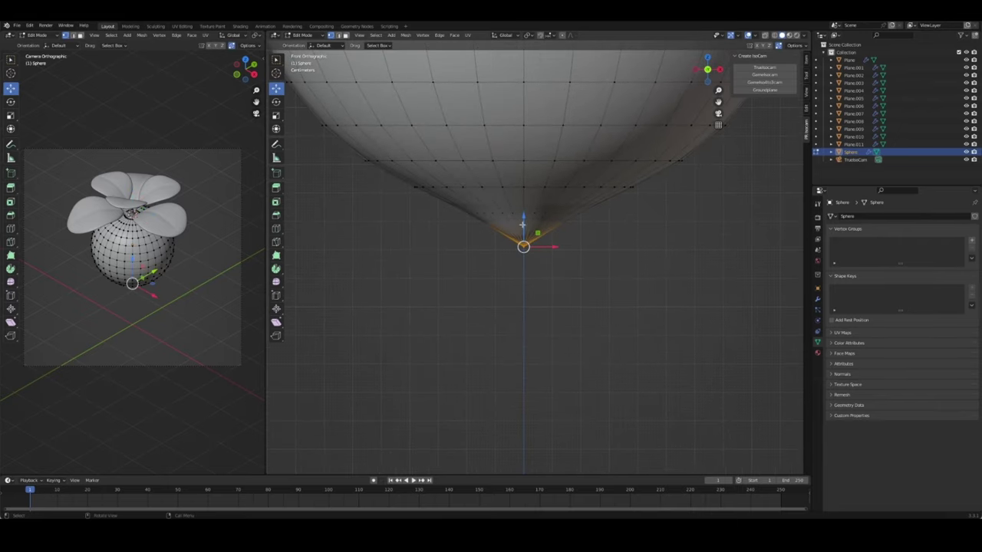
drag(523, 249, 523, 285)
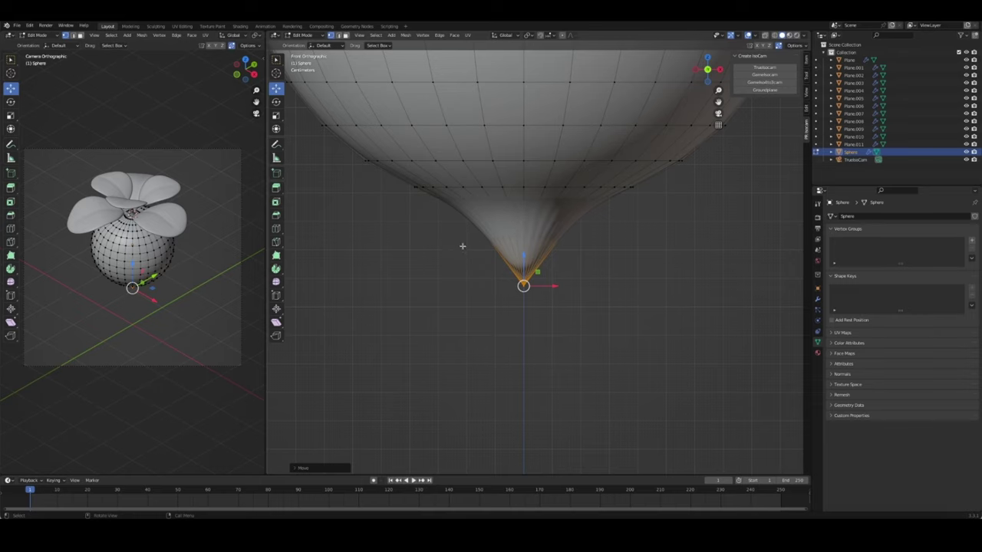
key(Tab)
Reselect the sphere, check it in front view, and open its shading context menu
click(477, 266)
mouse_move(581, 292)
middle_down()
mouse_move(592, 260)
mouse_move(549, 247)
mouse_move(580, 278)
mouse_move(619, 278)
mouse_move(572, 272)
middle_up()
click(550, 247)
key(Tab)
key(Tab)
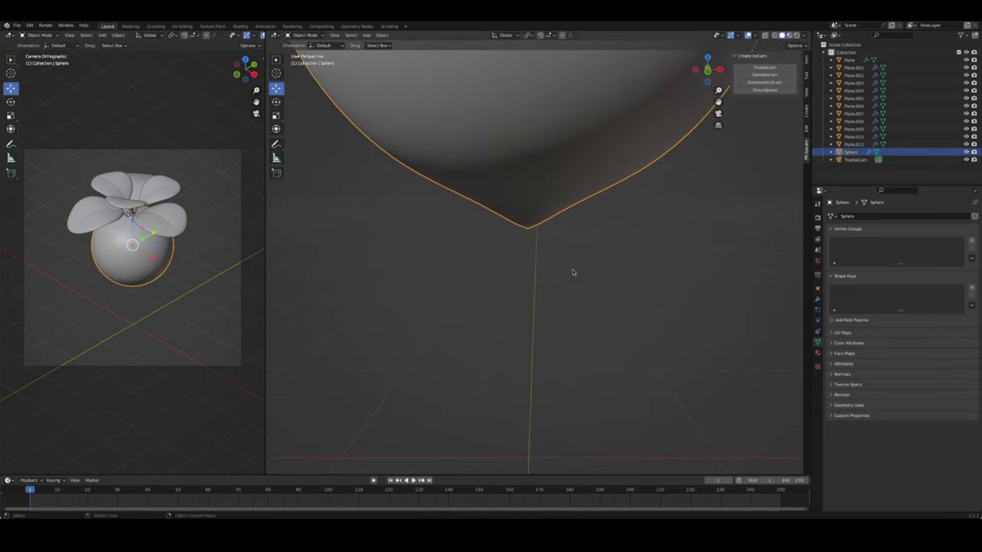
key(KP_1)
scroll(578, 265, down, 8)
click(578, 264)
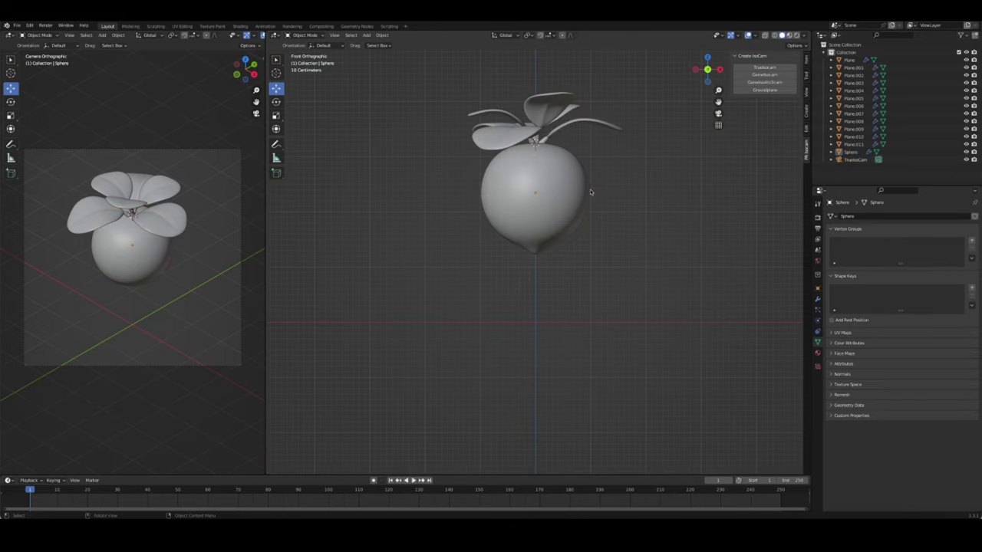
scroll(555, 229, up, 5)
click(556, 228)
right_click(553, 227)
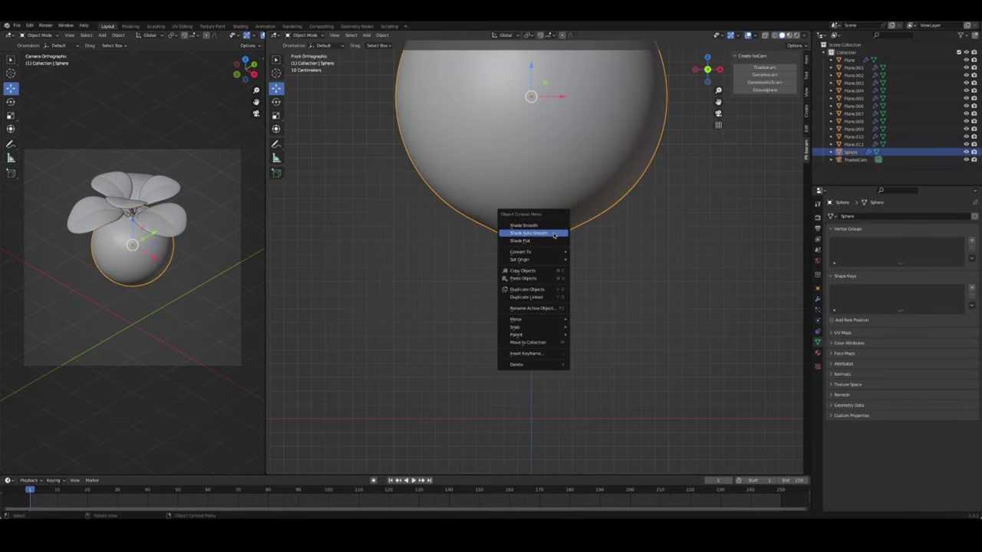
click(602, 273)
Frame the whole sphere and enter Edit Mode on its mesh
shift+middle_drag(578, 224, 583, 344)
scroll(583, 338, down, 2)
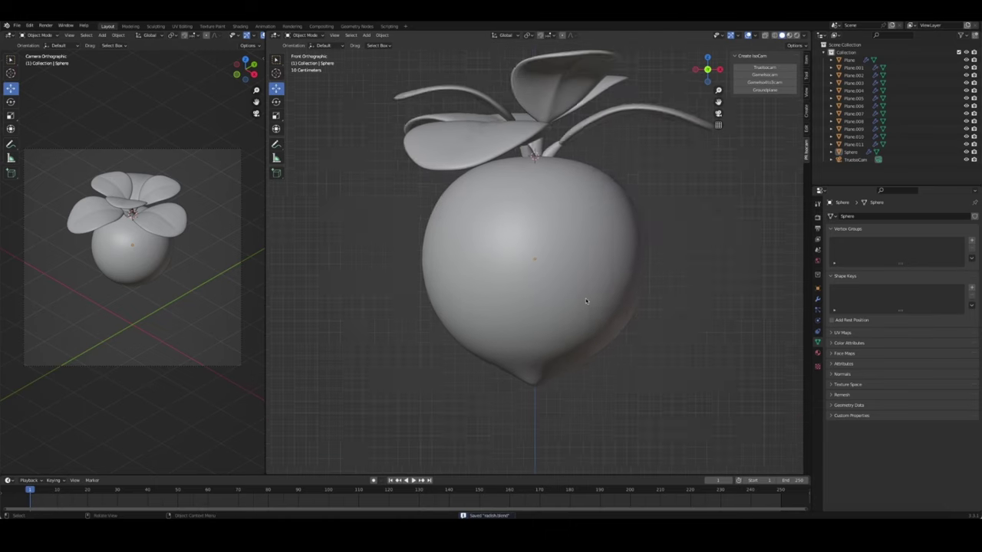
scroll(580, 315, down, 2)
scroll(565, 279, down, 1)
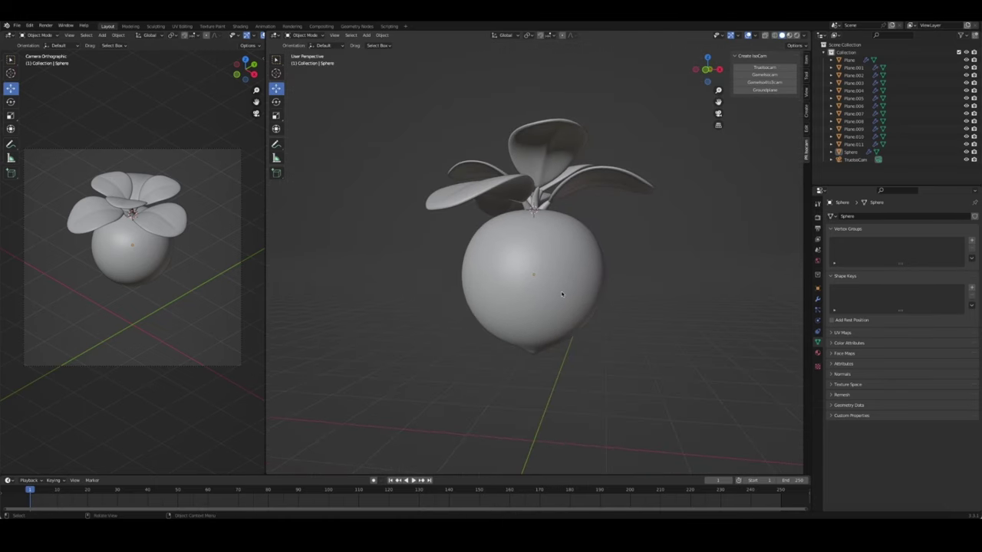
scroll(561, 296, up, 1)
key(Tab)
scroll(551, 373, up, 1)
Grow the tip selection, pull the bottom cone further down and add a midway edge loop
scroll(550, 374, up, 2)
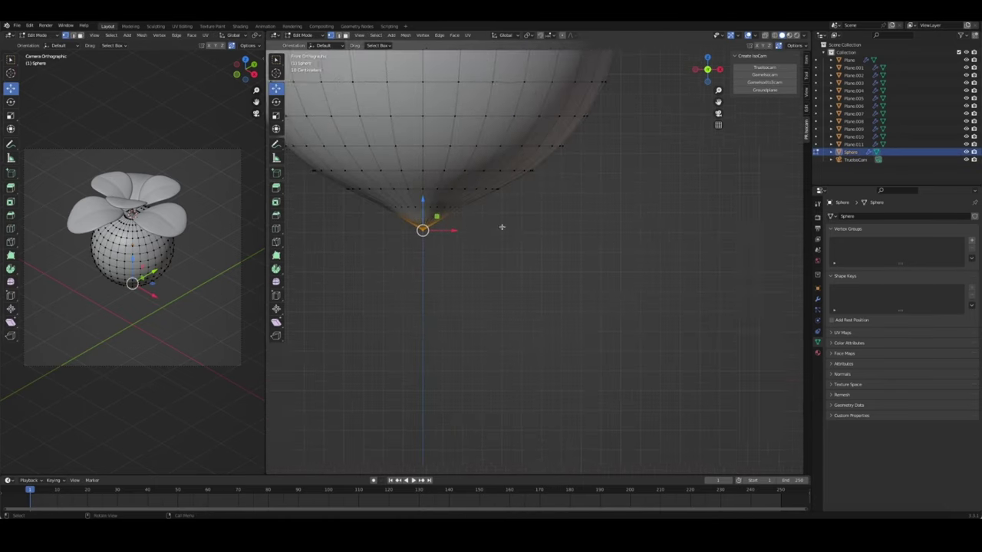
scroll(501, 223, up, 1)
key(ctrl+KP_Add)
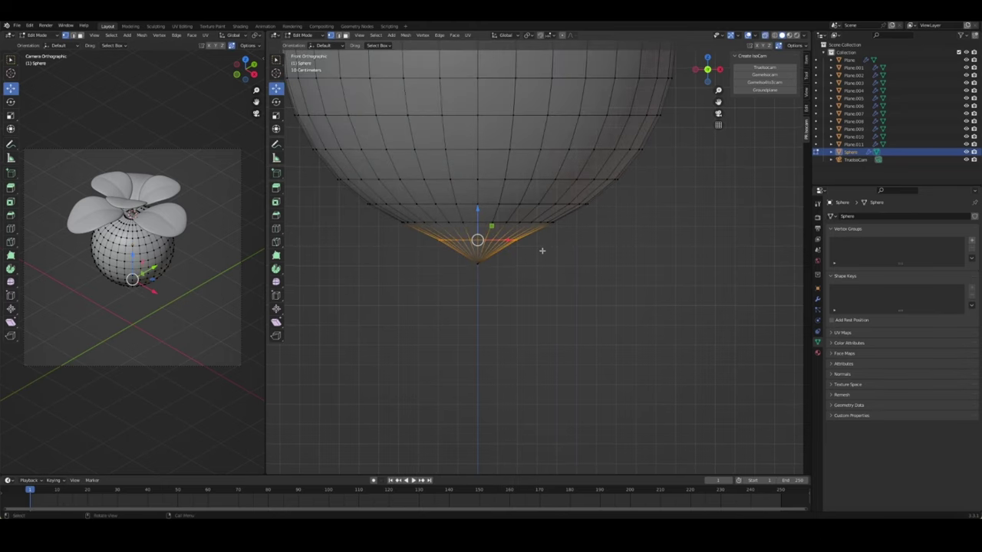
drag(479, 220, 481, 243)
key(ctrl+r)
click(480, 243)
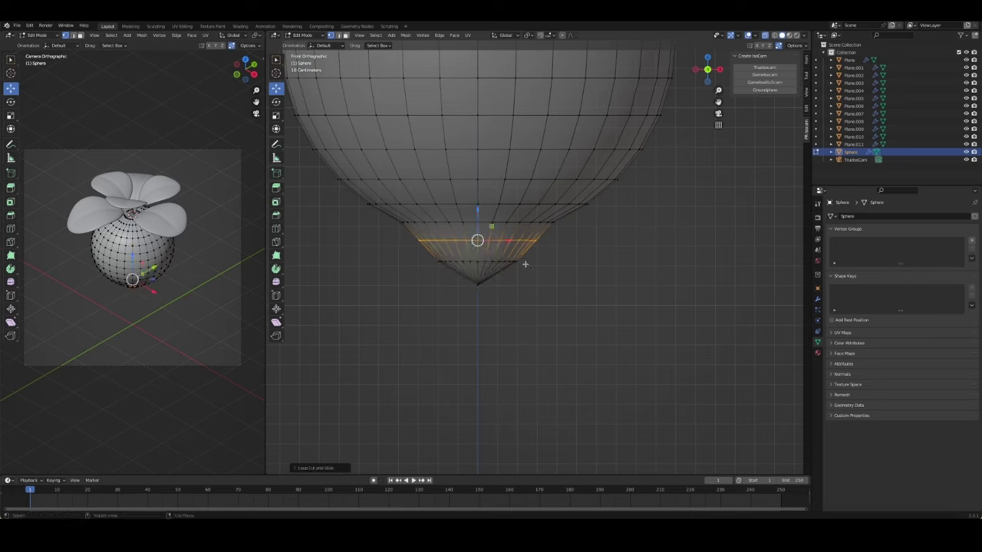
Poke the lower ring's faces to a point, shrink the loop and lower the tip
alt+click(481, 261)
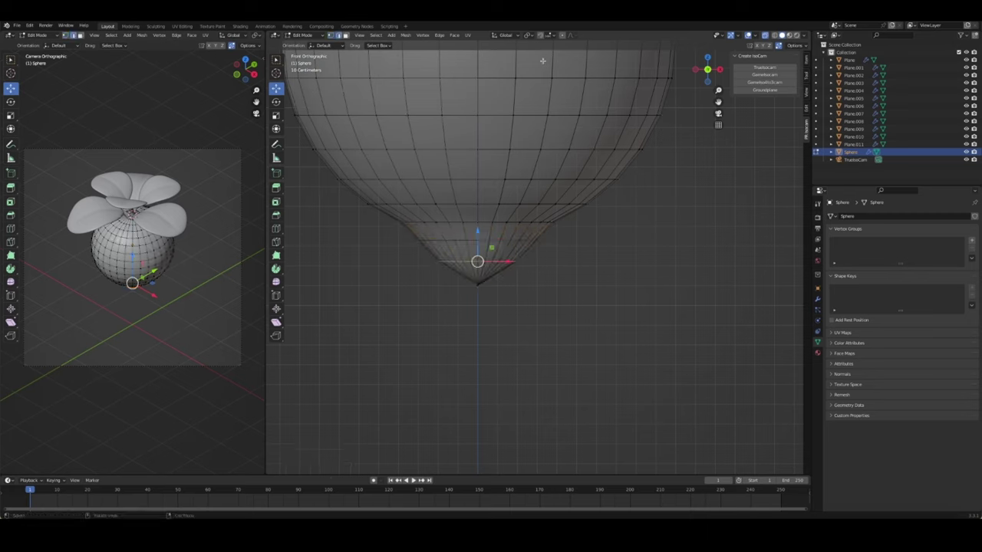
right_click(627, 279)
click(576, 272)
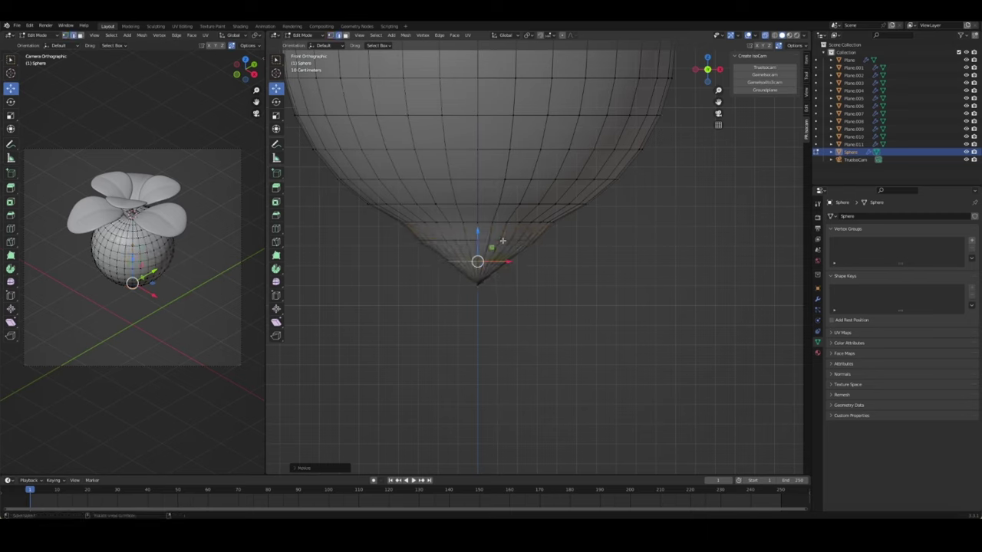
key(s)
click(627, 258)
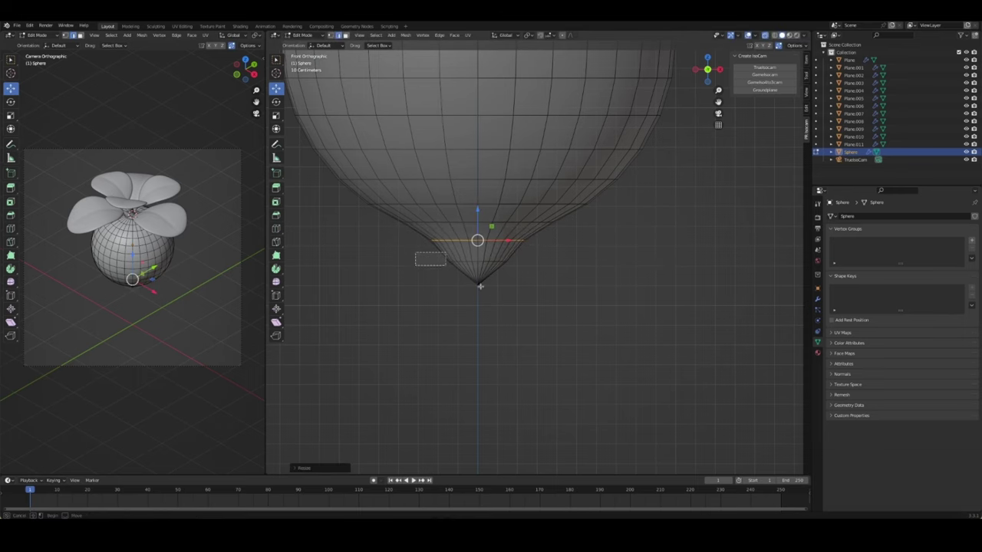
drag(477, 212, 476, 227)
click(477, 221)
Check the smoothed shape, then scale the tip along the X axis
key(Tab)
key(Tab)
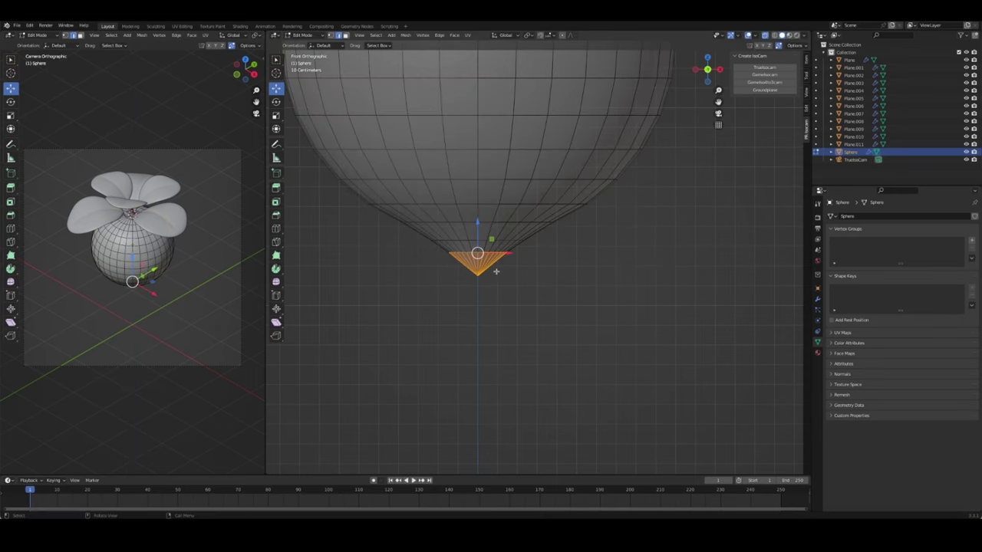
scroll(485, 275, up, 3)
shift+middle_drag(484, 274, 523, 274)
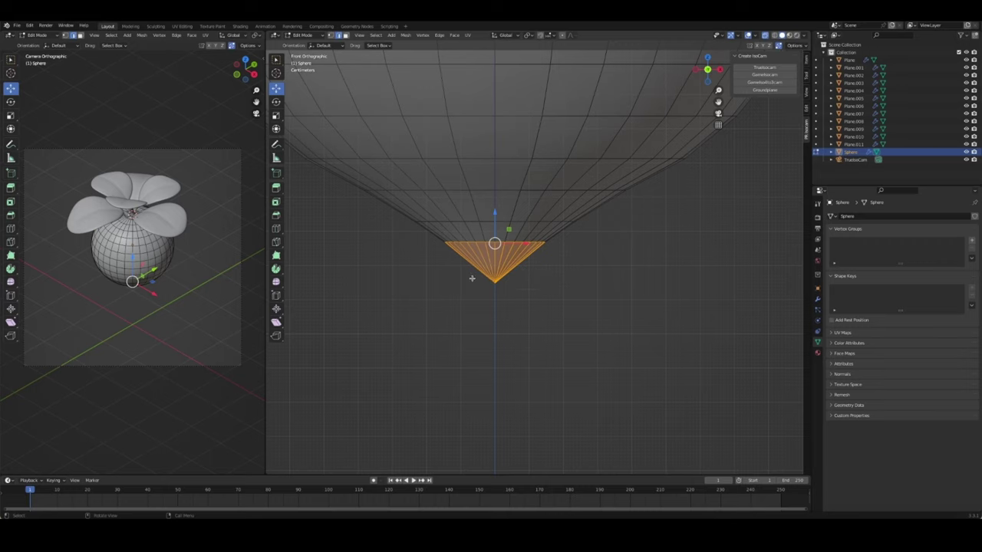
key(s)
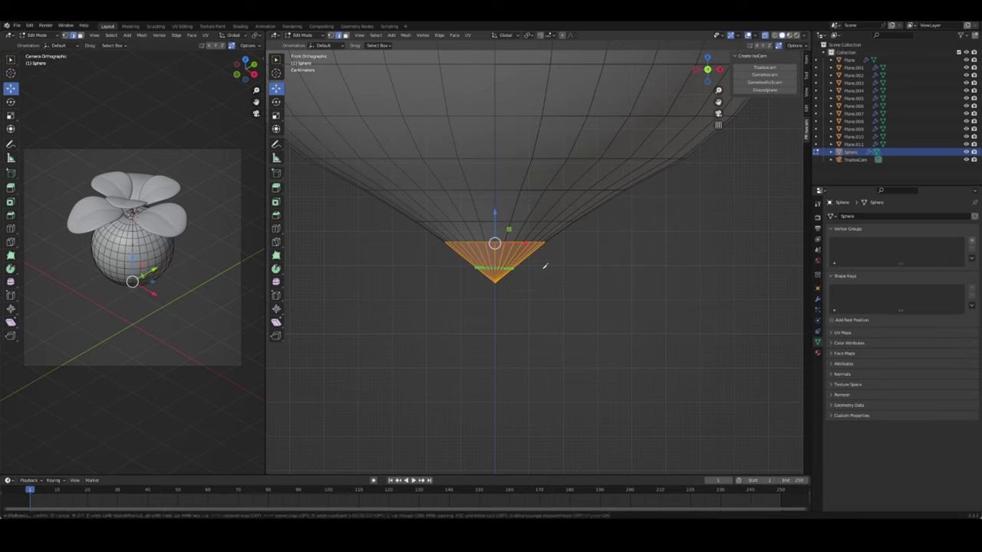
key(x)
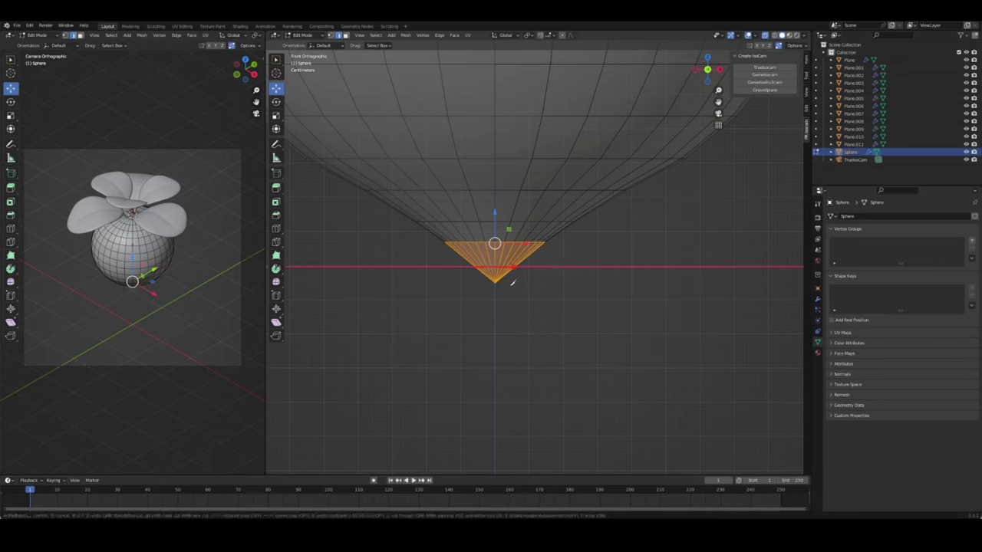
key(Return)
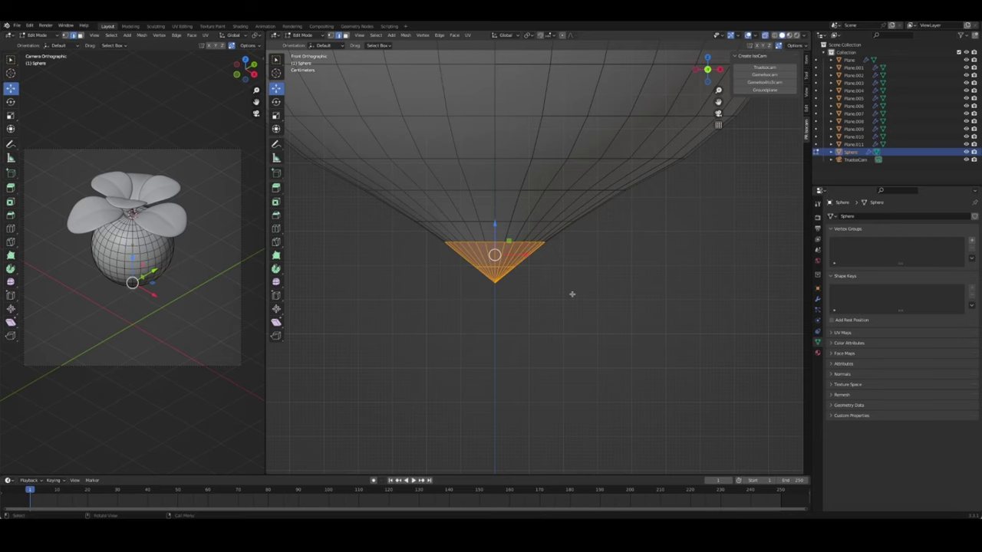
Merge the cone faces to a point, then delete the tip vertices
scroll(483, 288, down, 3)
scroll(506, 306, up, 3)
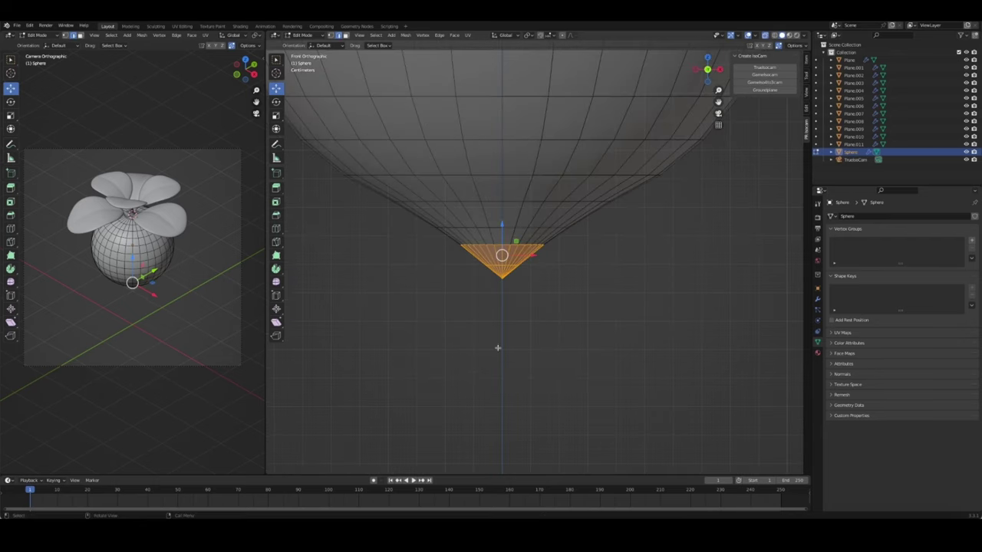
key(m)
click(470, 305)
key(x)
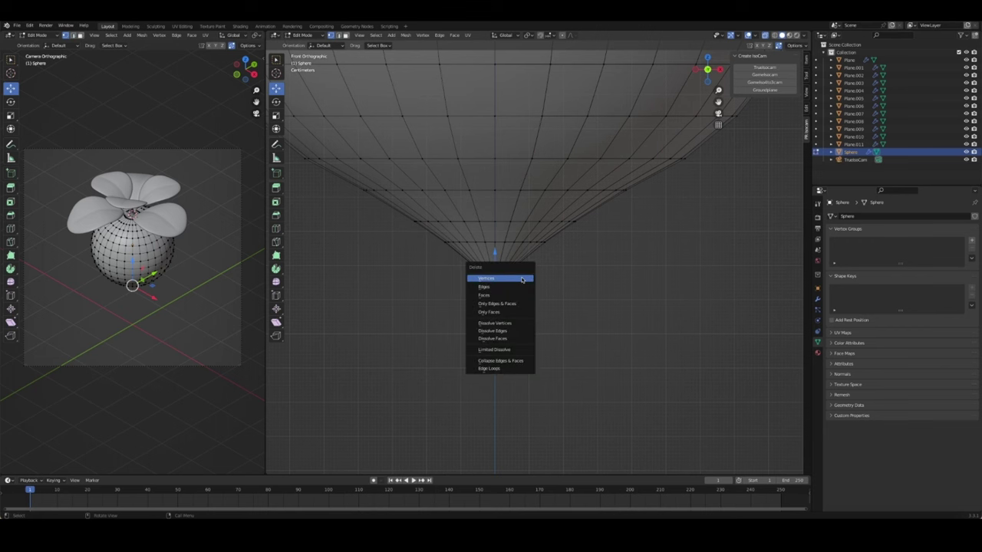
click(483, 278)
Fill the hole under the sphere, inset the new bottom face and move it along Z
middle_drag(483, 278, 461, 381)
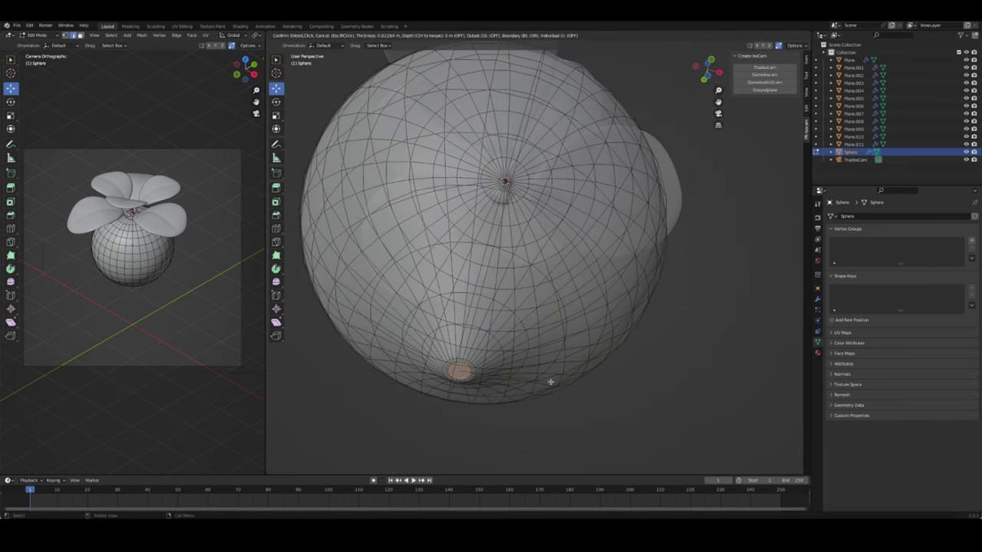
key(f)
key(KP_1)
key(g)
key(z)
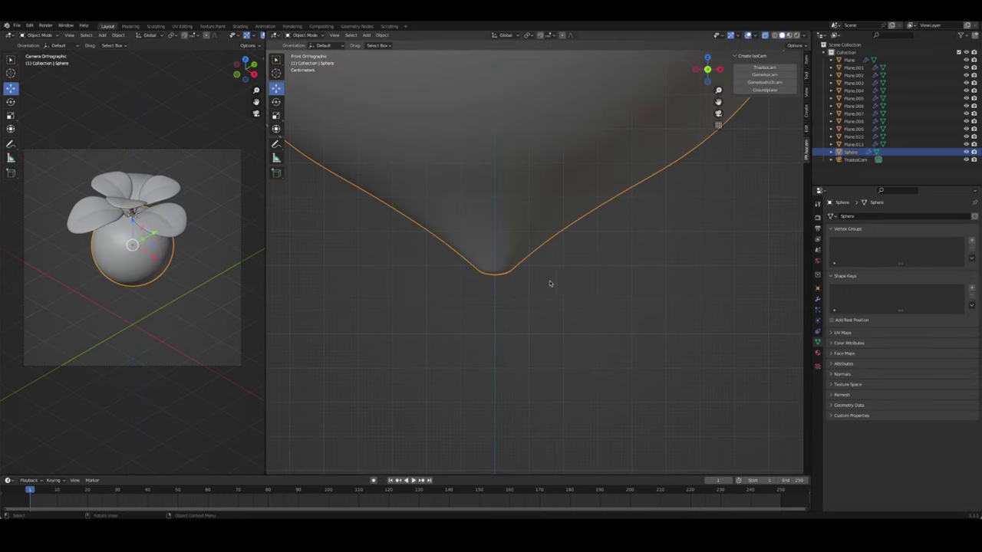
Confirm the lowered bottom point and inspect the smoothed radish from the front view
click(495, 252)
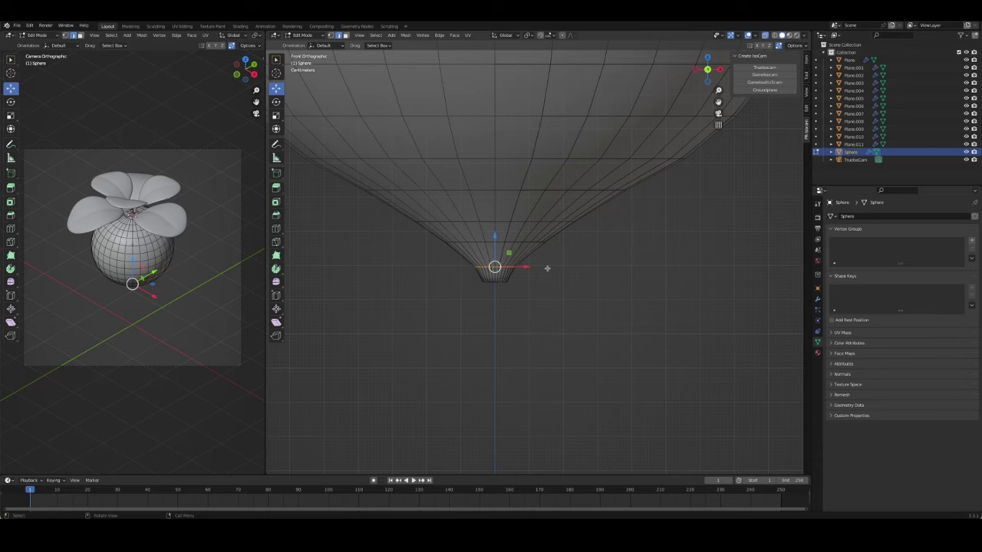
middle_drag(537, 272, 518, 297)
key(Tab)
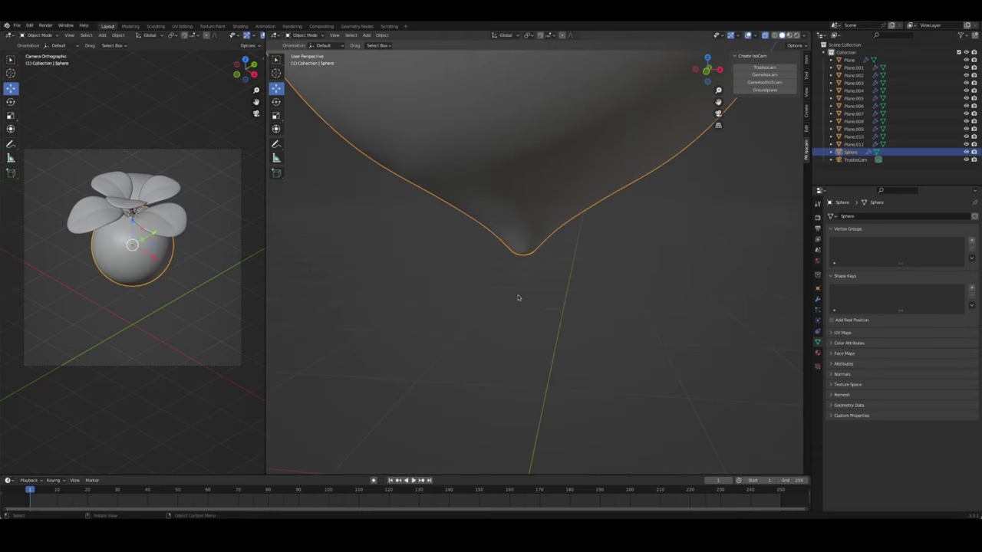
key(KP_1)
scroll(215, 287, up, 3)
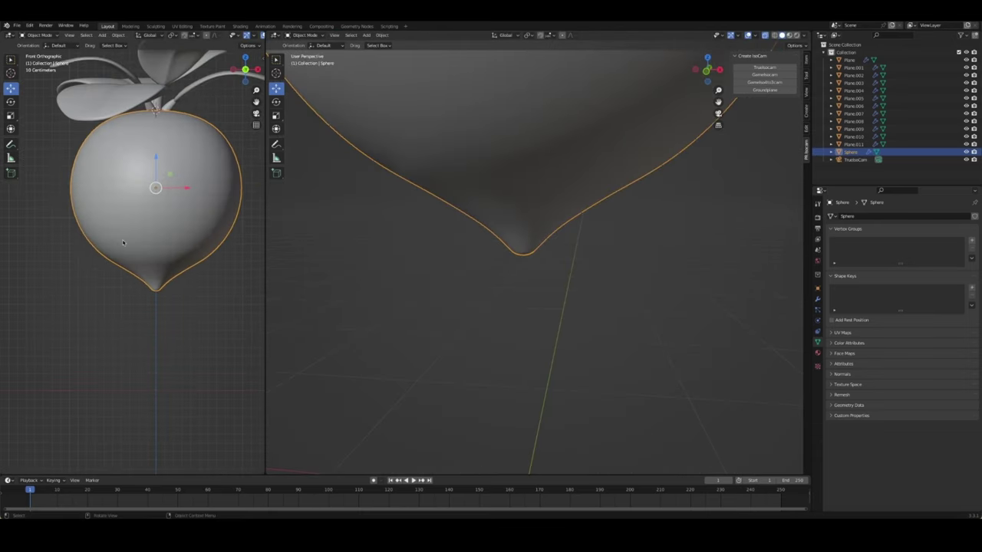
scroll(215, 287, up, 3)
scroll(215, 287, up, 2)
click(216, 287)
Move the tip vertex further down and widen the loop just above it
key(Tab)
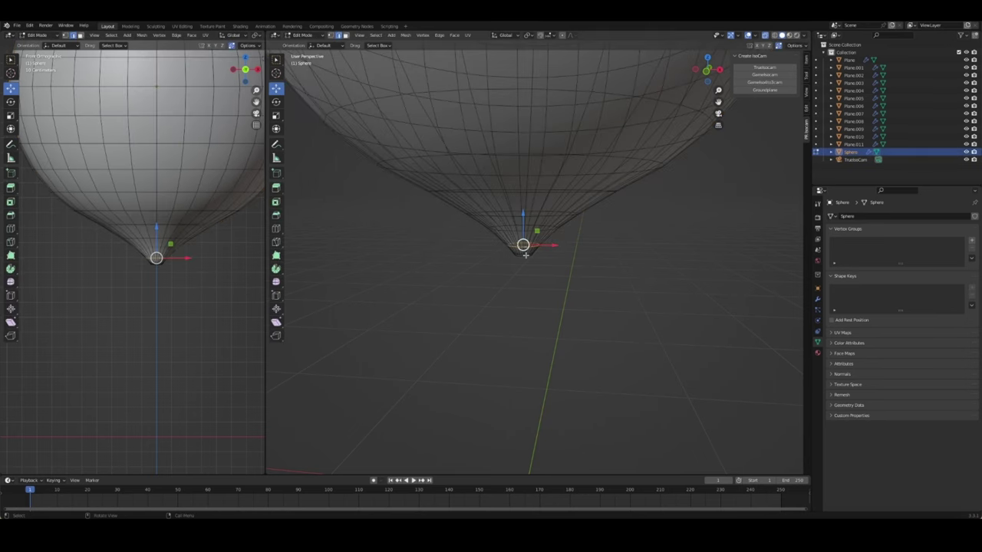
key(KP_1)
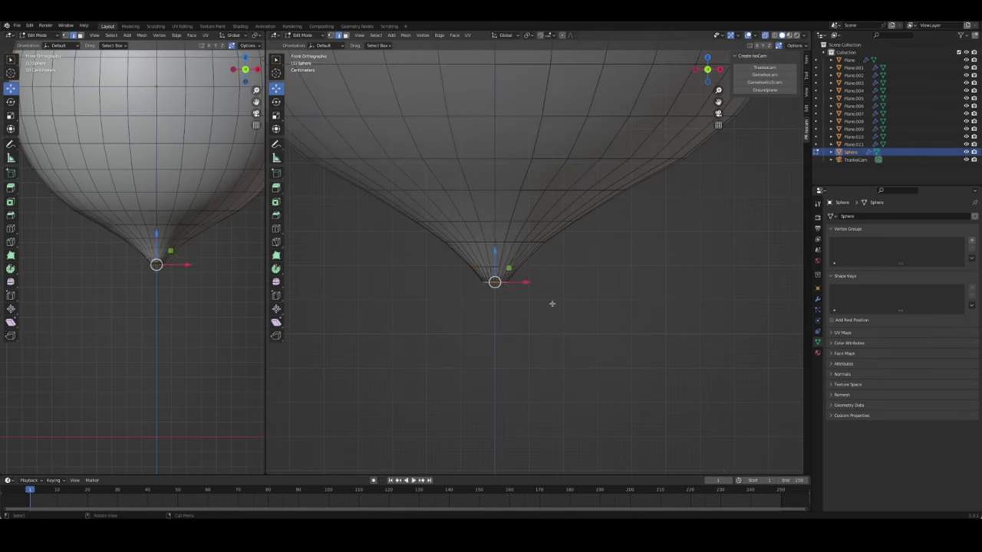
key(g)
click(574, 284)
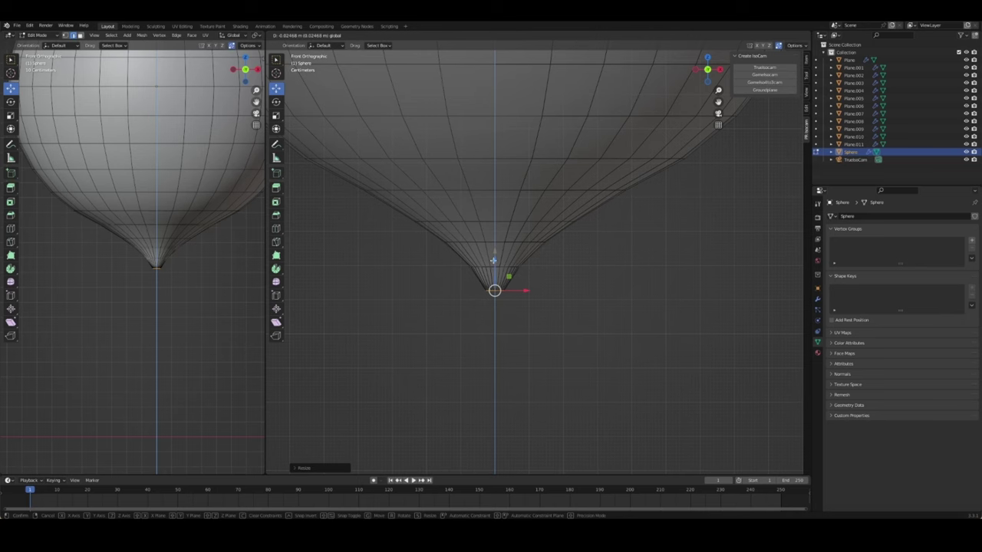
key(s)
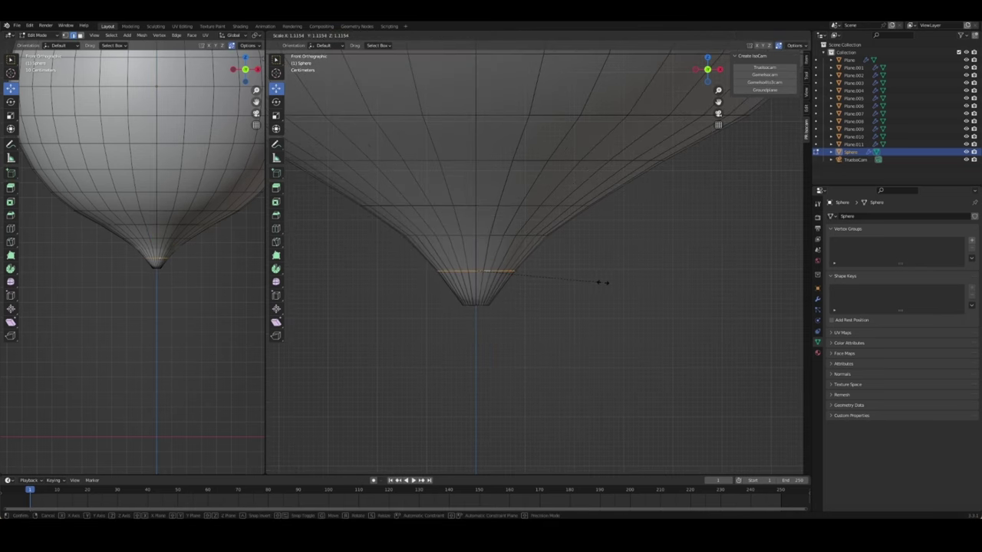
click(604, 282)
key(Tab)
click(523, 280)
Add and slide an edge loop near the tip, then view the smooth radish in Object Mode
key(Tab)
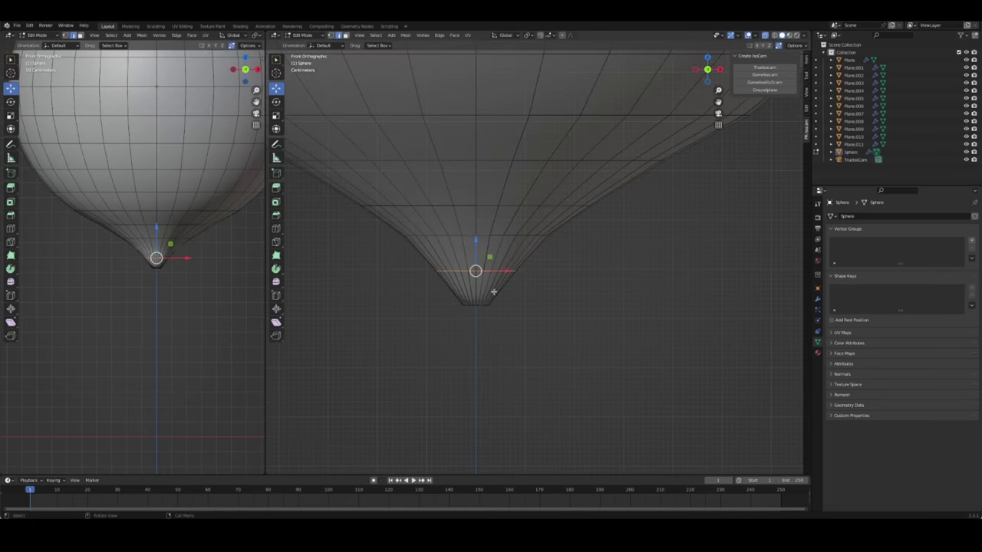
click(484, 288)
click(505, 308)
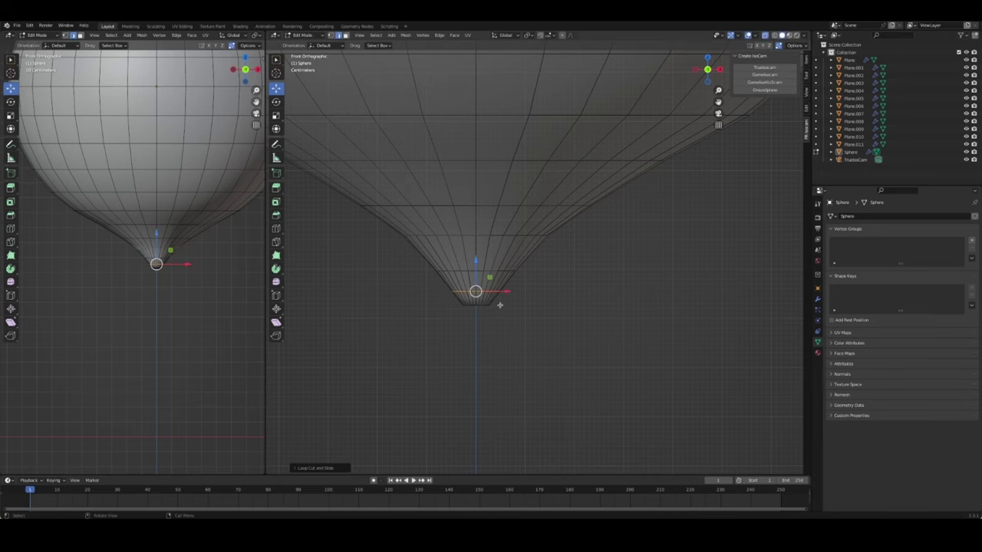
scroll(499, 305, up, 1)
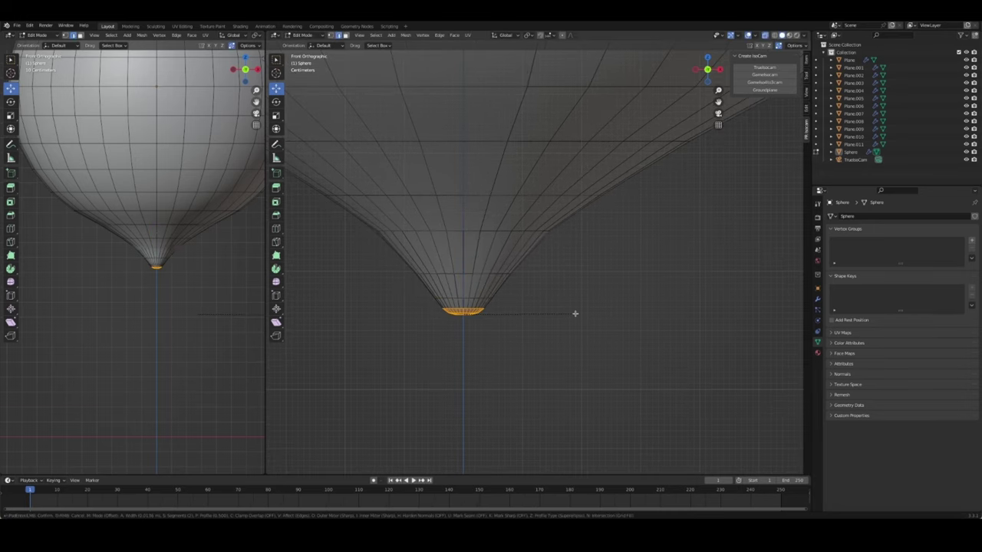
key(Tab)
scroll(549, 305, down, 3)
scroll(556, 284, down, 3)
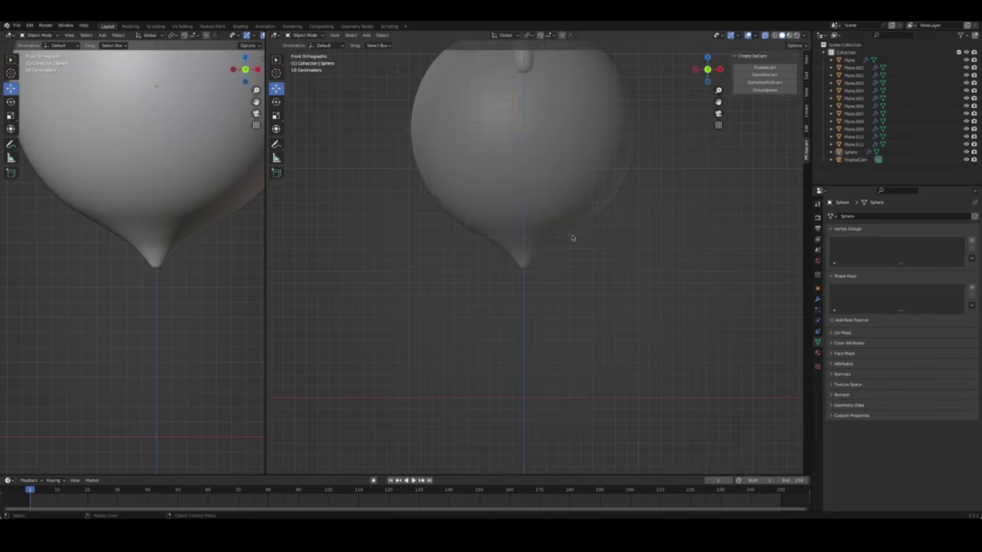
scroll(560, 246, down, 2)
mouse_move(535, 197)
middle_down()
mouse_move(488, 235)
mouse_move(592, 222)
middle_up()
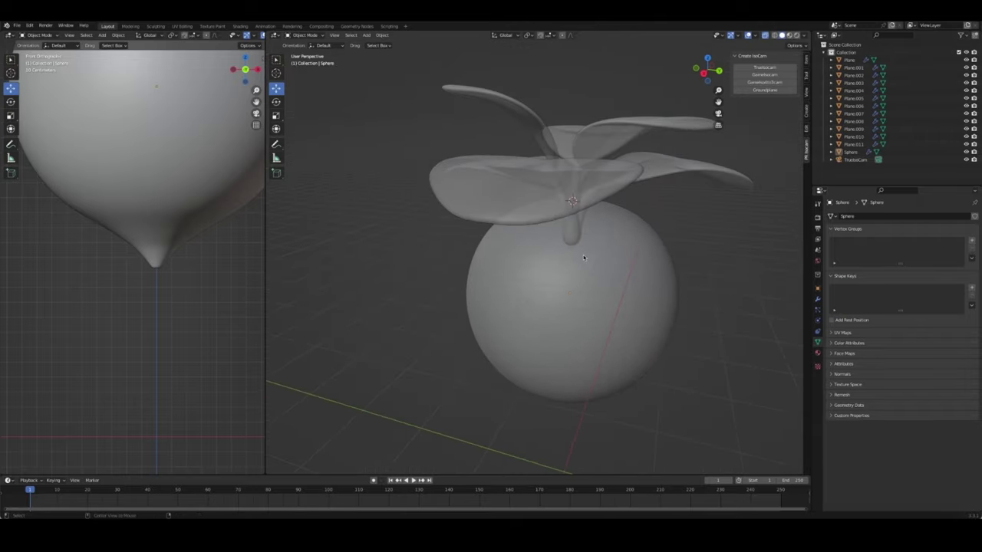
scroll(592, 223, down, 8)
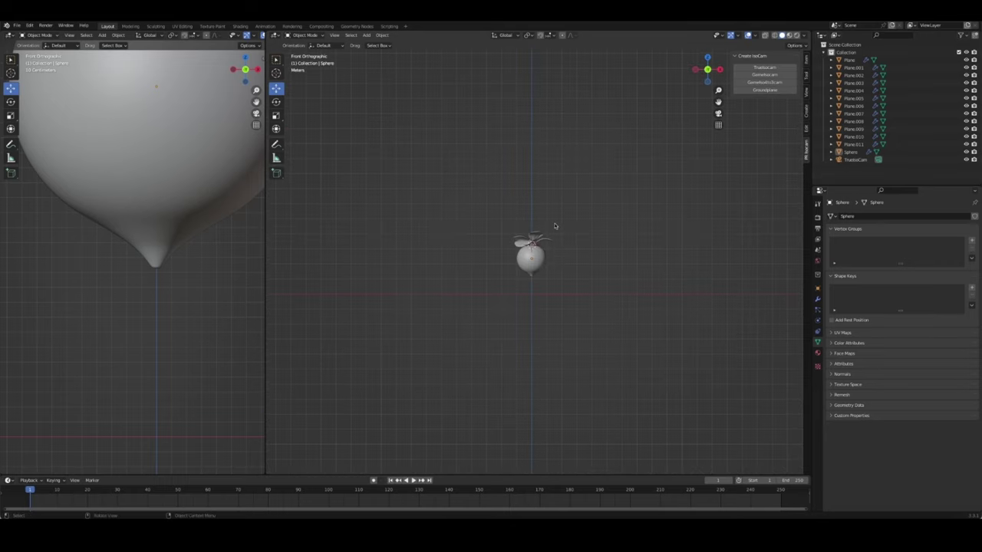
scroll(555, 223, up, 7)
middle_drag(560, 220, 566, 247)
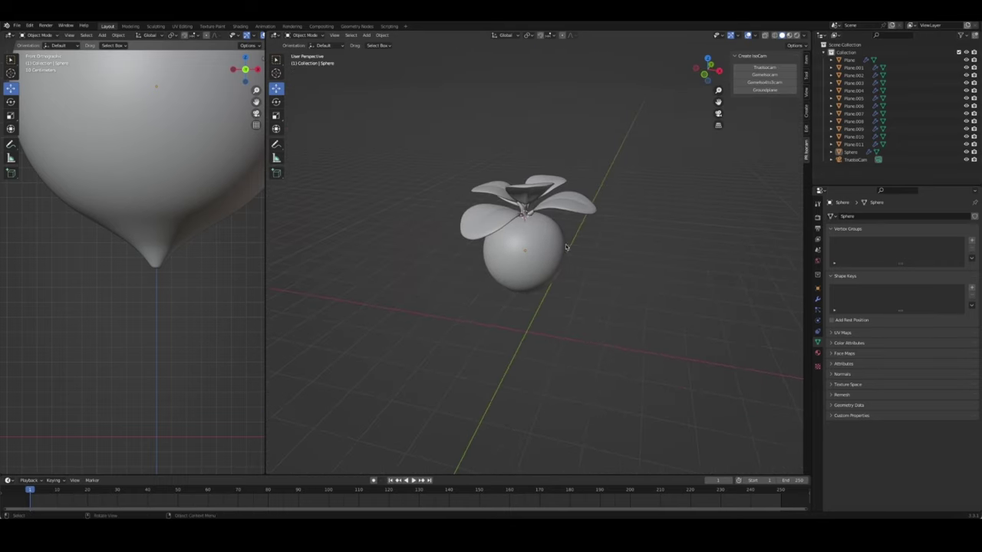
scroll(545, 220, up, 3)
scroll(537, 199, up, 3)
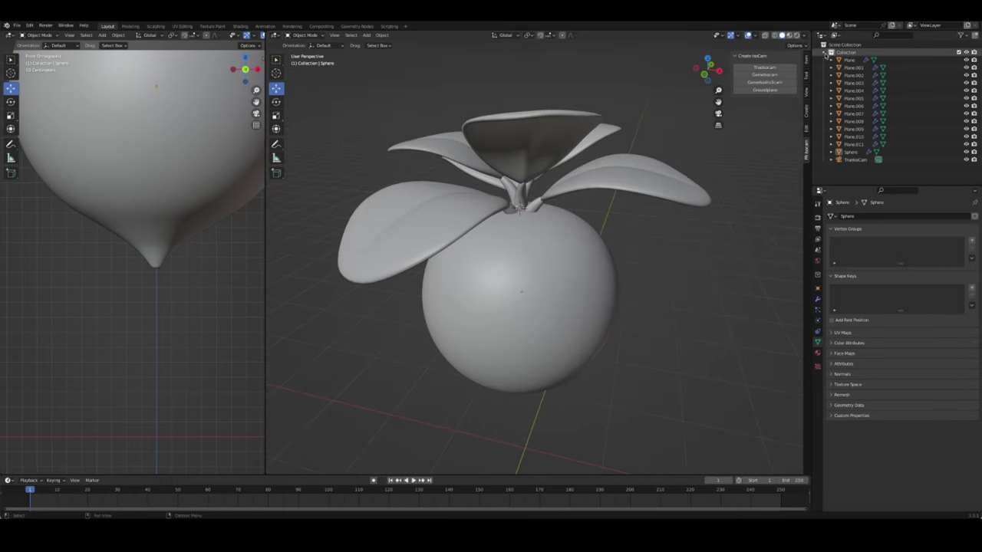
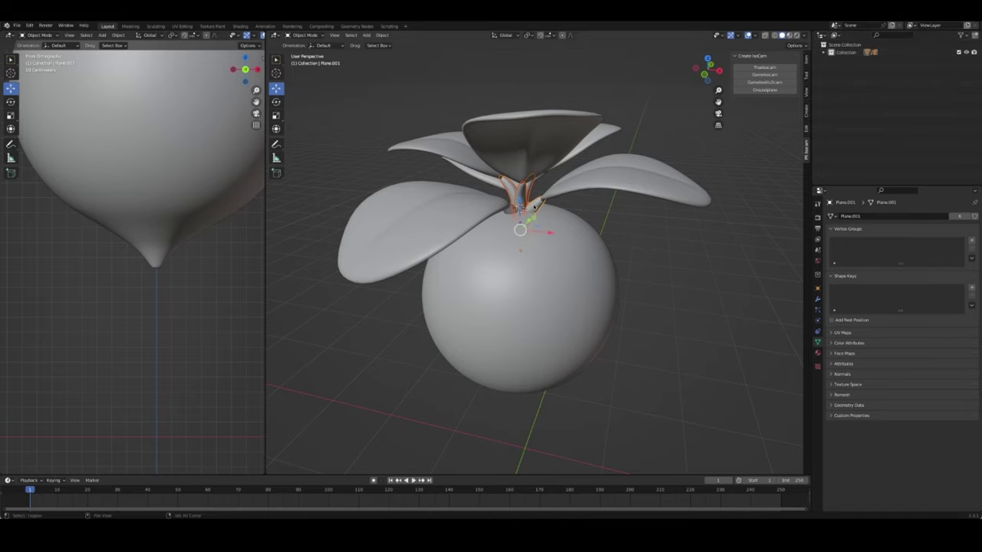
Move the small inner leaf planes into a new 'no use' collection and exclude it
middle_drag(518, 210, 512, 227)
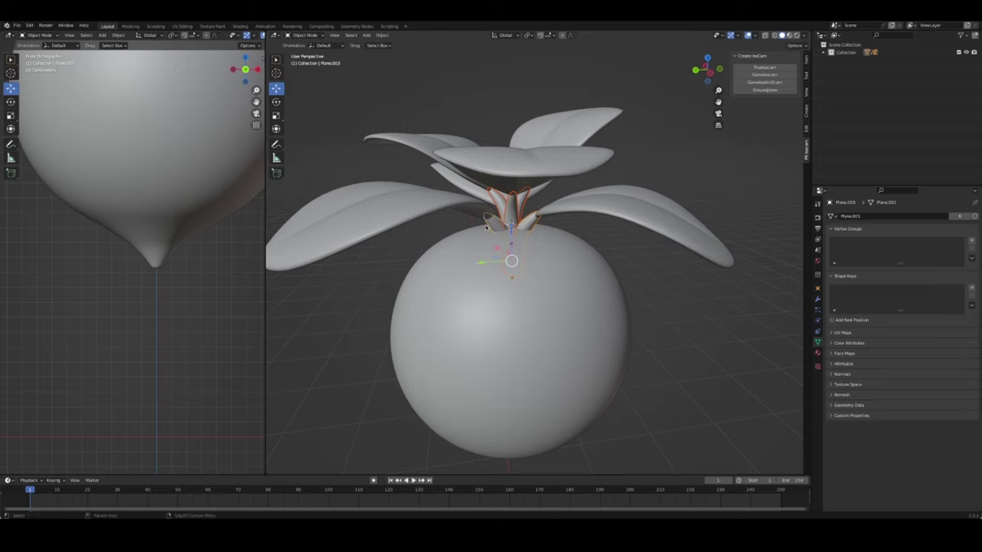
key(m)
click(486, 224)
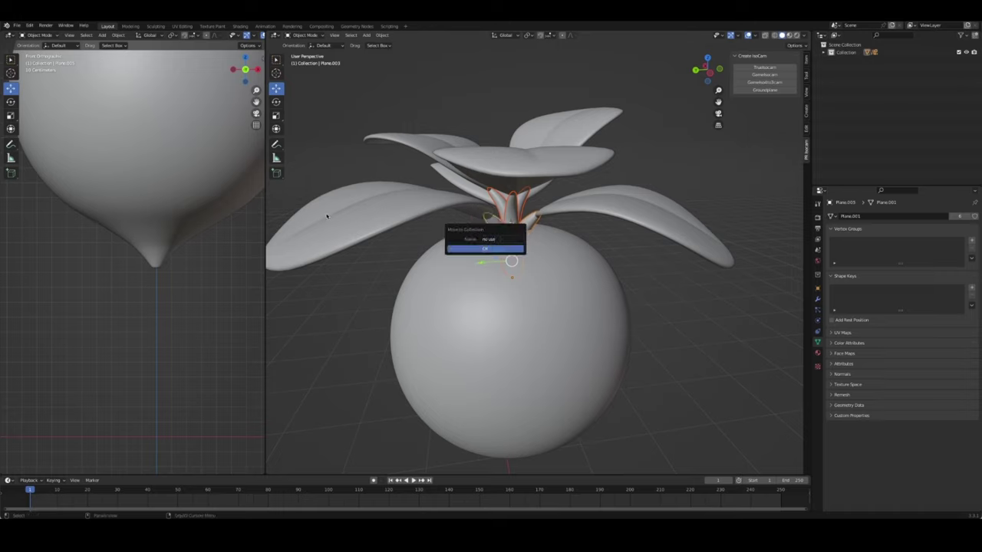
click(495, 251)
click(823, 60)
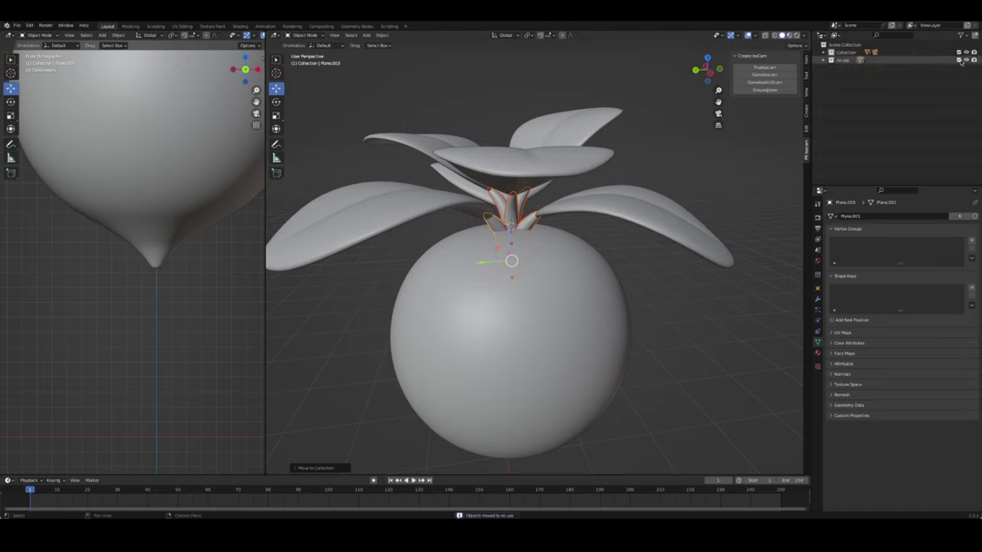
Show the selectable and render toggles in the Outliner filter, then select the right-hand petal
click(965, 36)
click(905, 61)
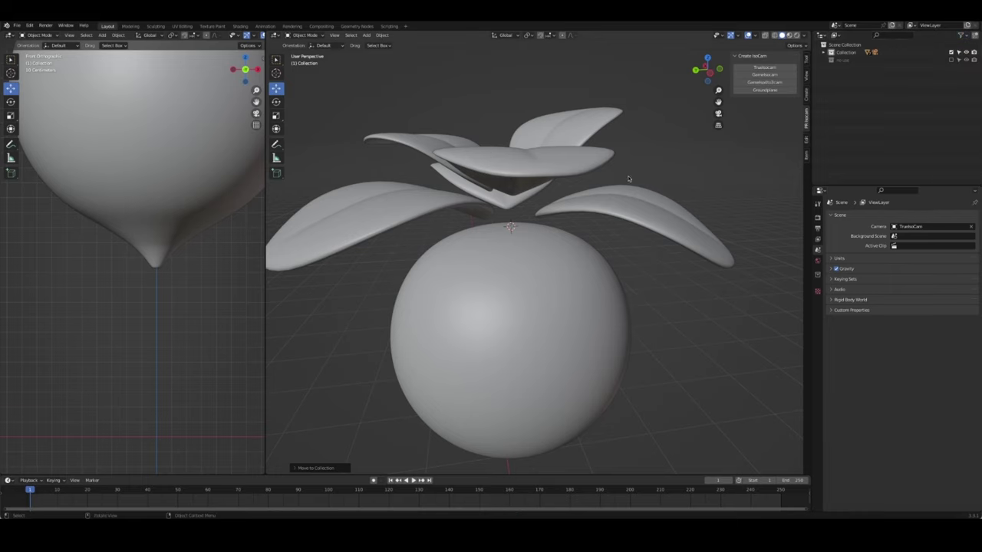
middle_drag(603, 197, 613, 226)
click(614, 226)
Isolate the petal in top view and drag its left tip vertex outward in Edit Mode
scroll(611, 235, up, 3)
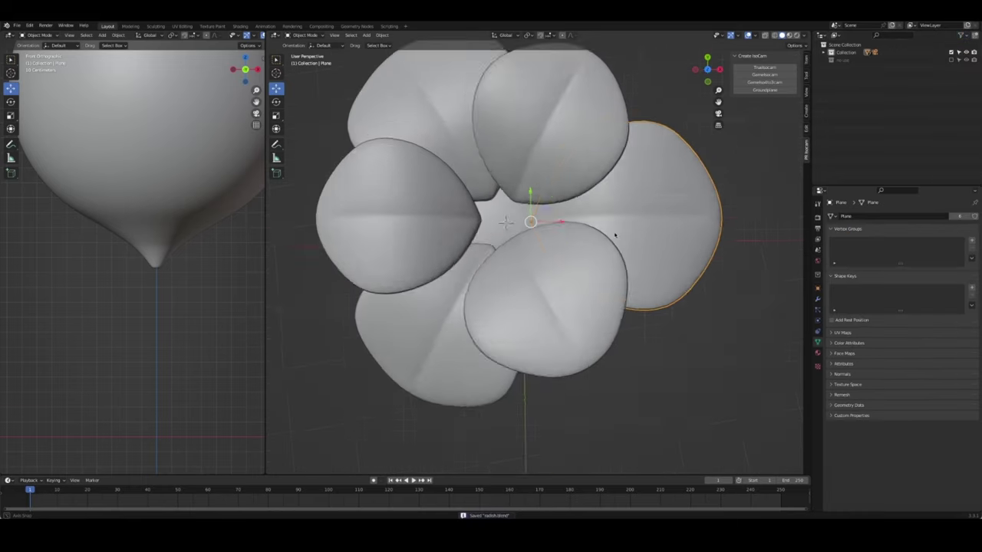
key(KP_Divide)
key(KP_7)
key(Tab)
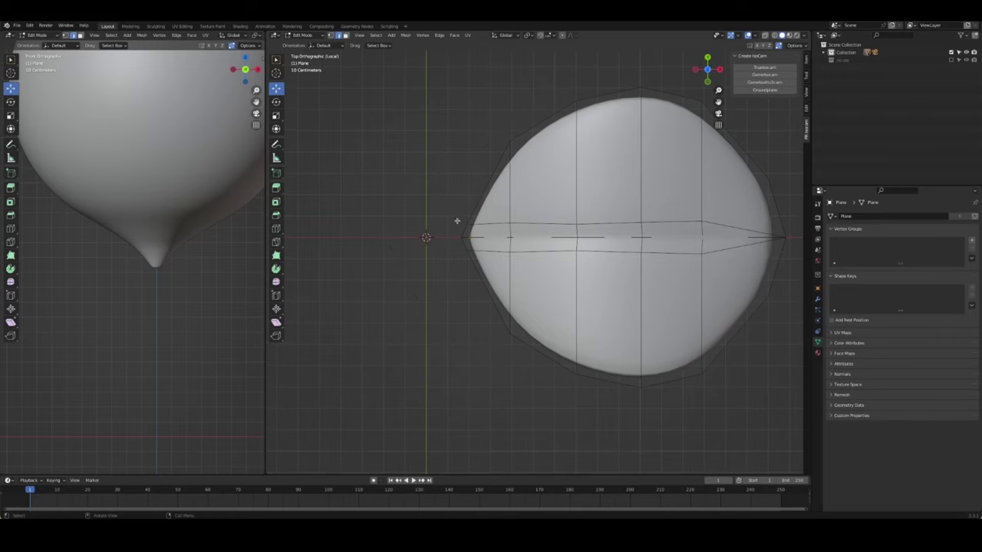
click(468, 237)
click(460, 239)
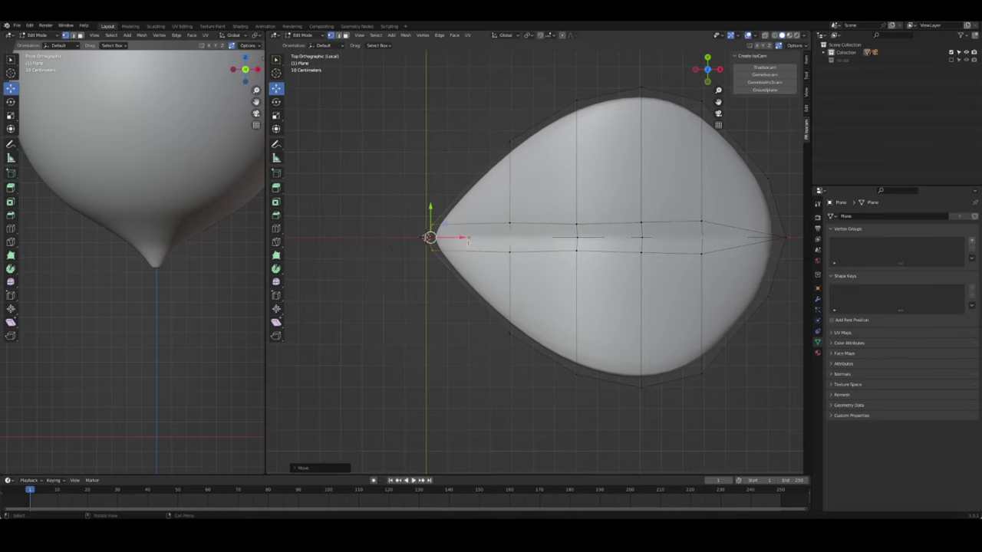
mouse_move(460, 239)
mouse_down()
mouse_move(495, 238)
mouse_move(450, 236)
mouse_up()
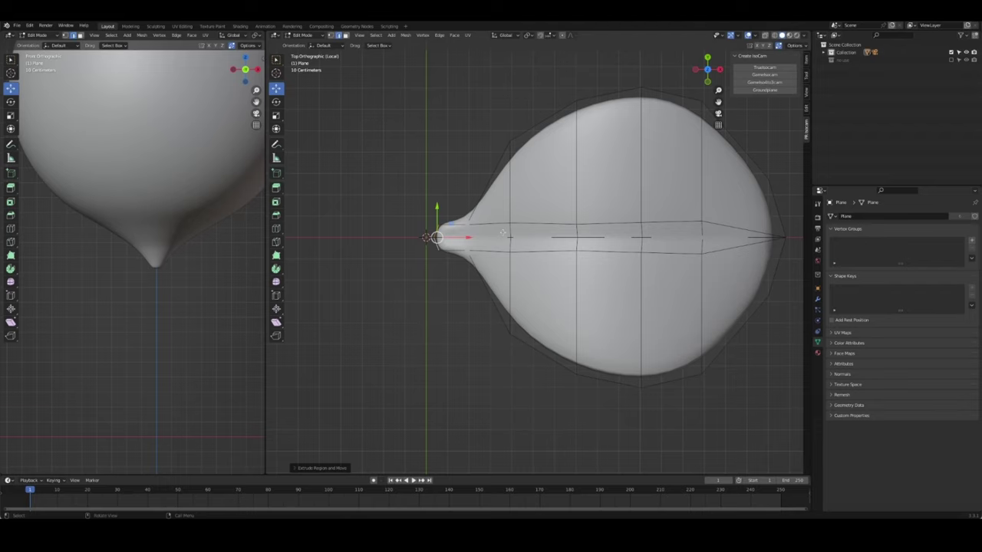
Scale the tip to zero along Y into a narrow point, then leave Edit Mode
key(s)
key(y)
key(0)
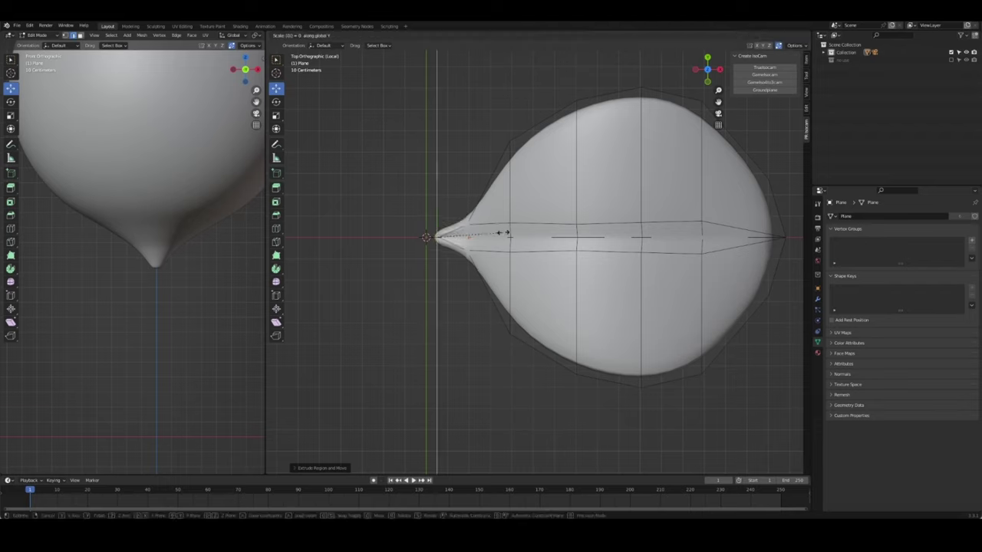
key(Return)
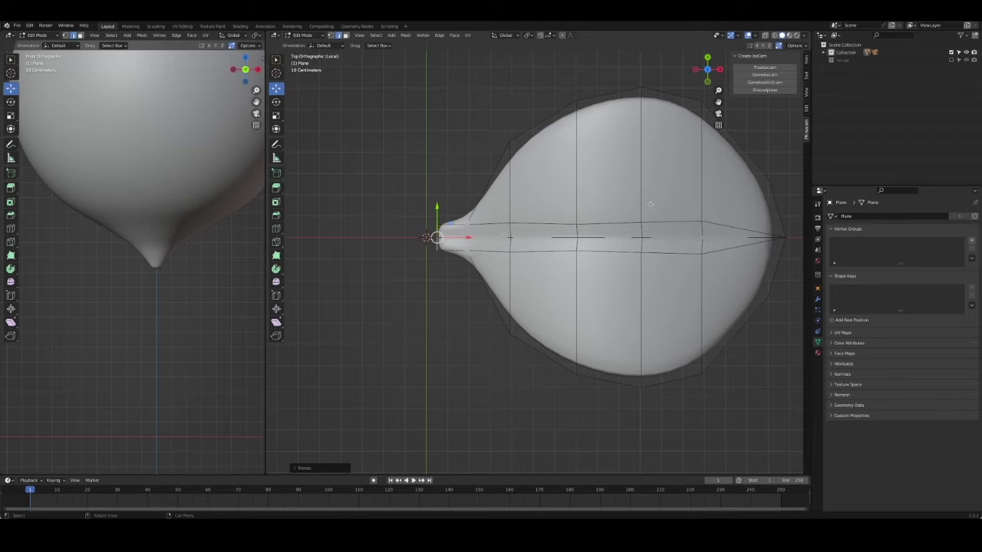
key(Tab)
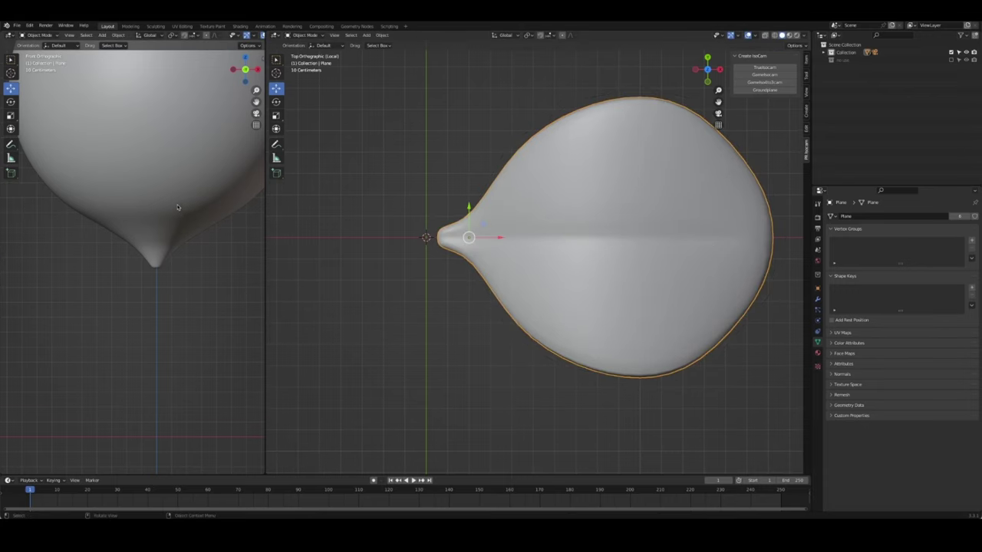
scroll(177, 207, down, 3)
middle_drag(177, 207, 230, 153)
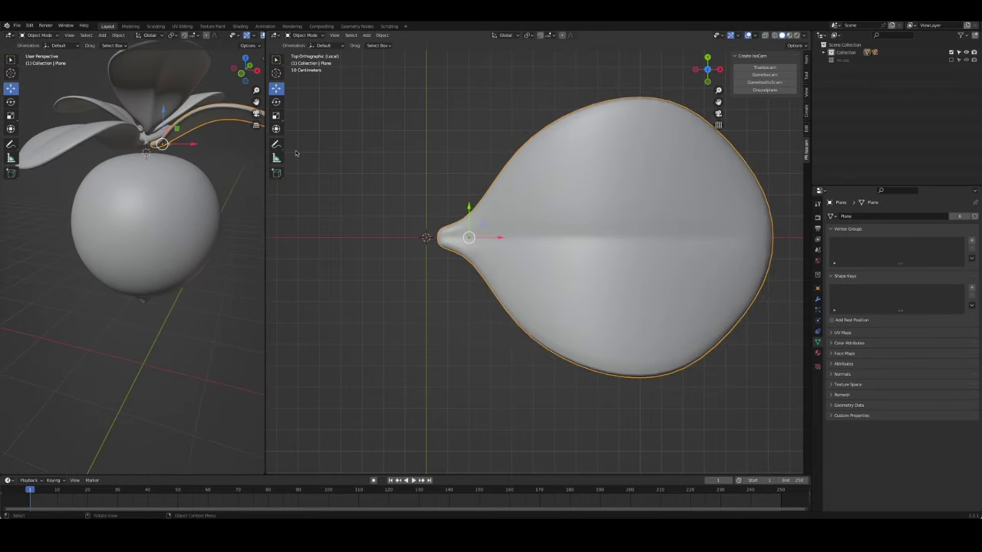
Move the leaf tip along Z in Edit Mode, checking it from front, side and top views
key(KP_1)
key(Tab)
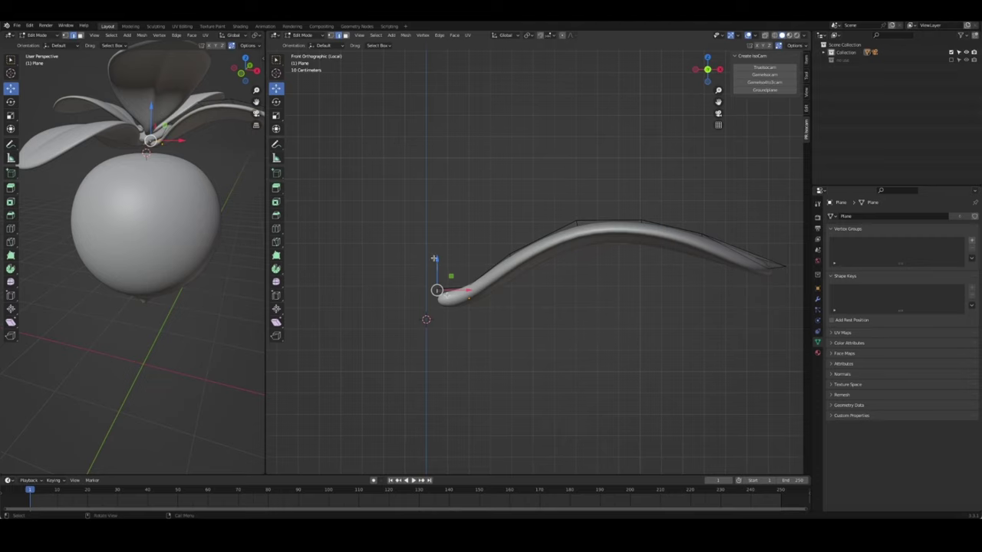
key(g)
key(z)
click(434, 322)
mouse_move(504, 307)
middle_down()
mouse_move(543, 332)
mouse_move(500, 357)
mouse_move(527, 329)
mouse_move(603, 329)
mouse_move(496, 355)
mouse_move(500, 344)
mouse_move(473, 368)
mouse_move(471, 340)
mouse_move(485, 317)
middle_up()
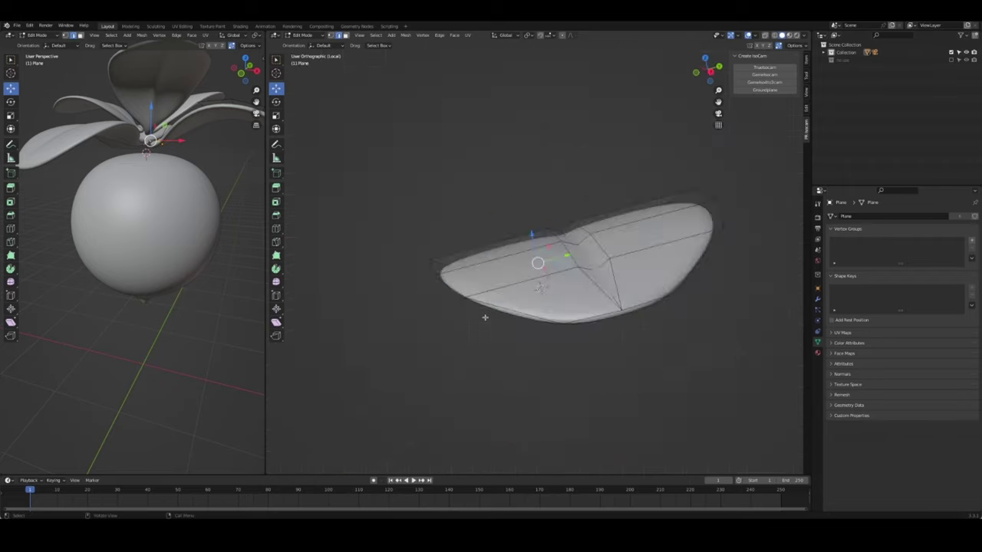
key(ctrl+KP_3)
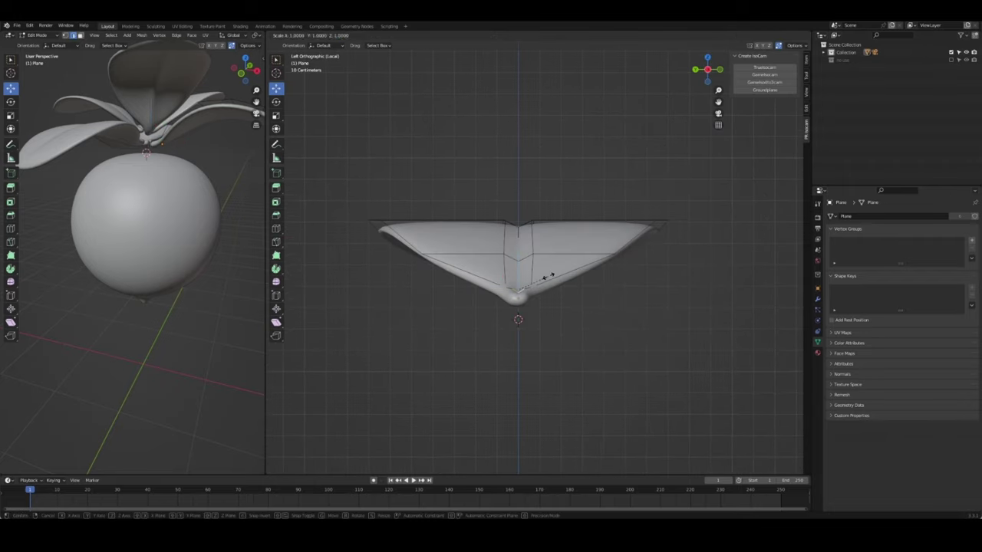
middle_drag(548, 276, 557, 274)
key(KP_1)
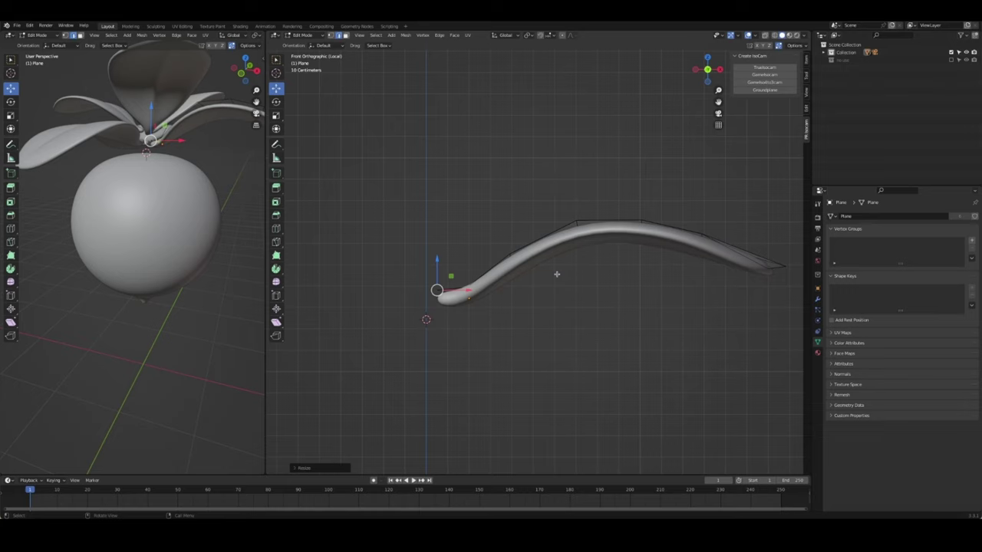
middle_drag(465, 250, 470, 321)
key(KP_7)
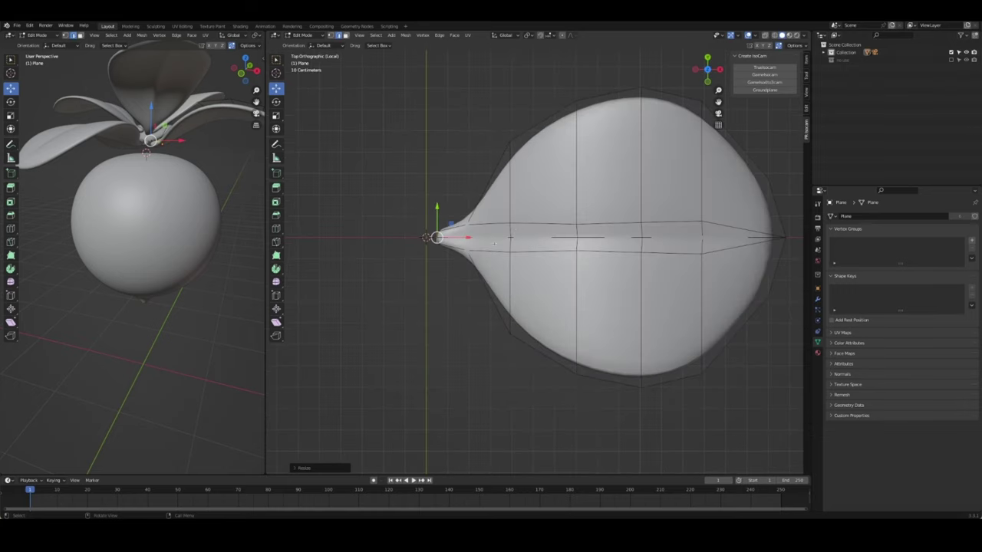
Extrude the tip along X into a stem and lower its end and middle to bend it
key(e)
key(x)
click(425, 237)
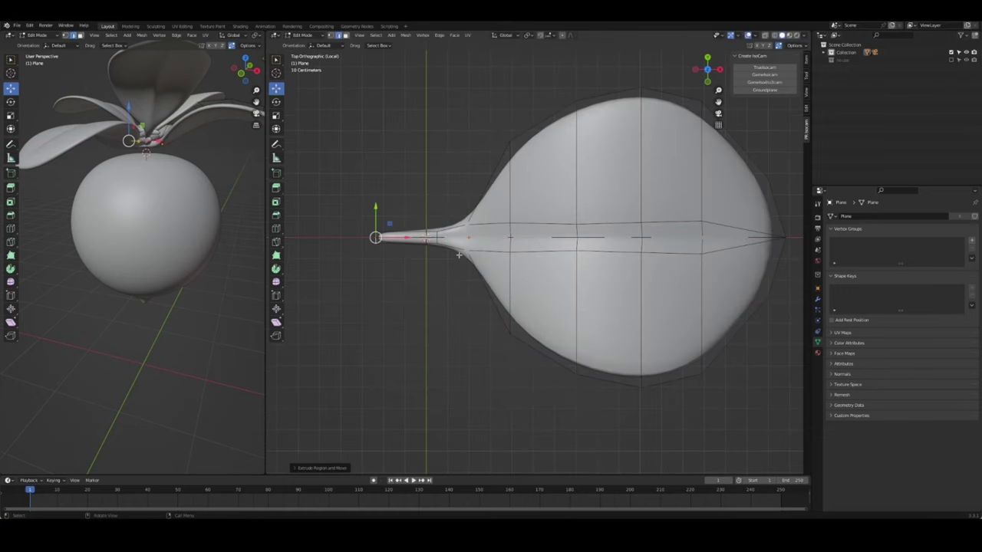
middle_drag(459, 256, 466, 198)
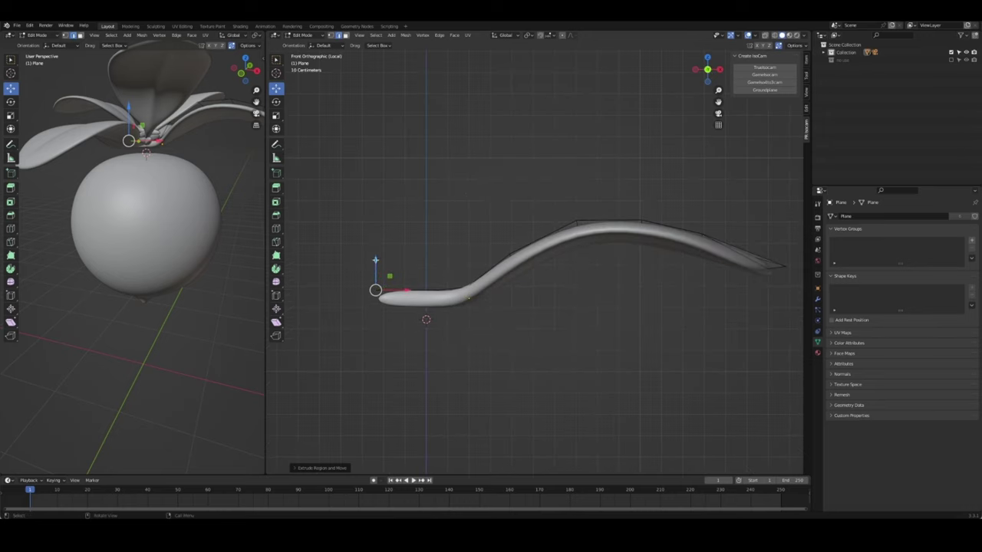
drag(375, 290, 377, 346)
click(438, 284)
drag(440, 260, 440, 279)
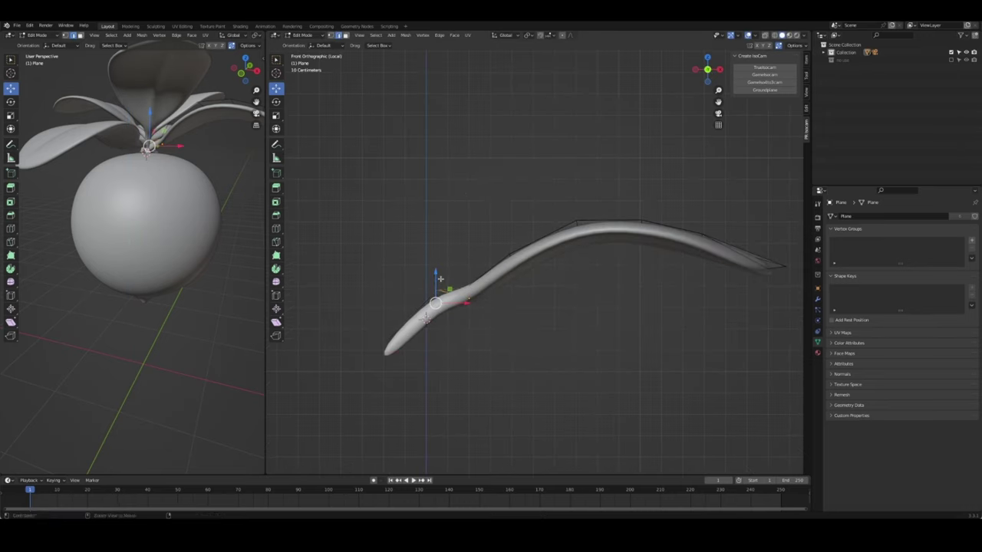
With X-ray on, drag the stem's end vertices further down, then leave Edit Mode
key(alt+z)
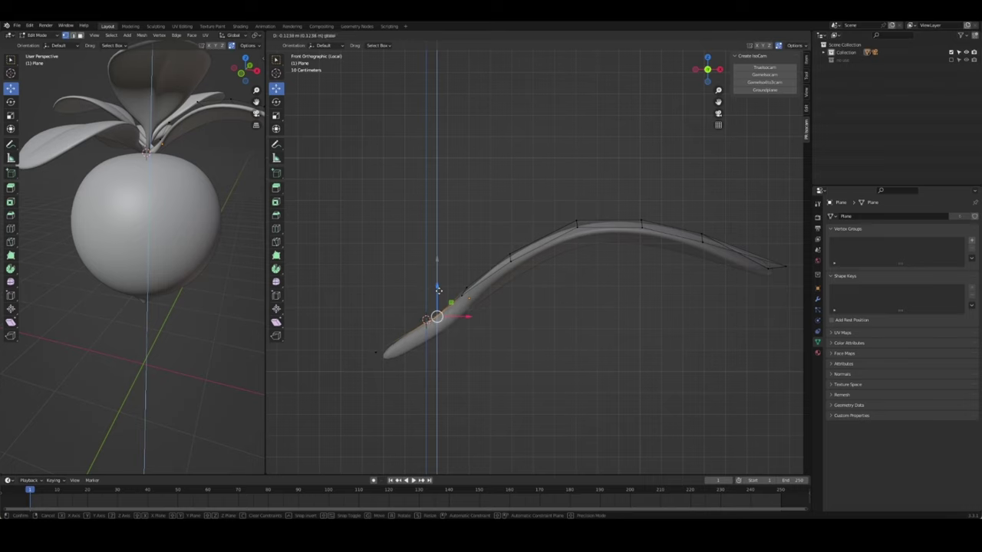
drag(371, 317, 389, 382)
key(g)
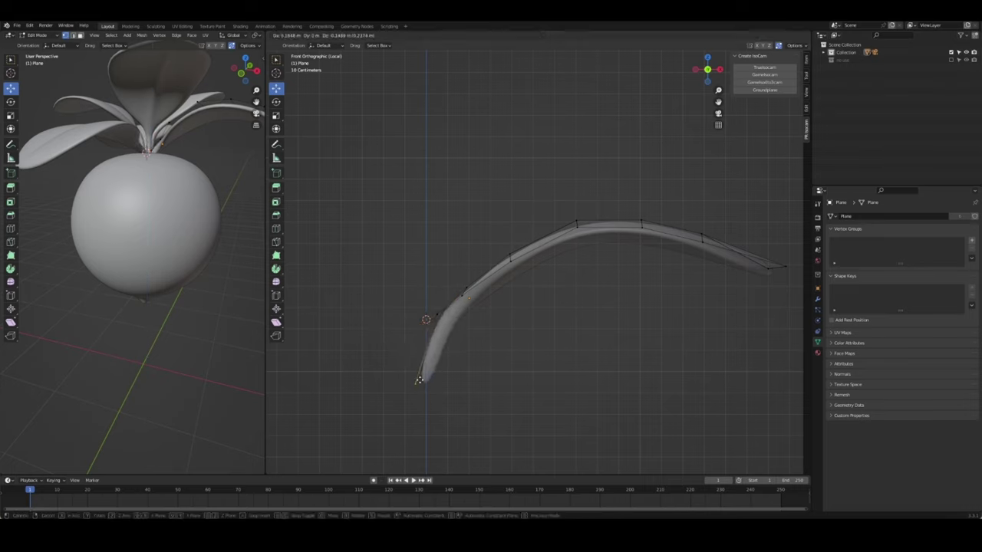
click(419, 379)
click(429, 331)
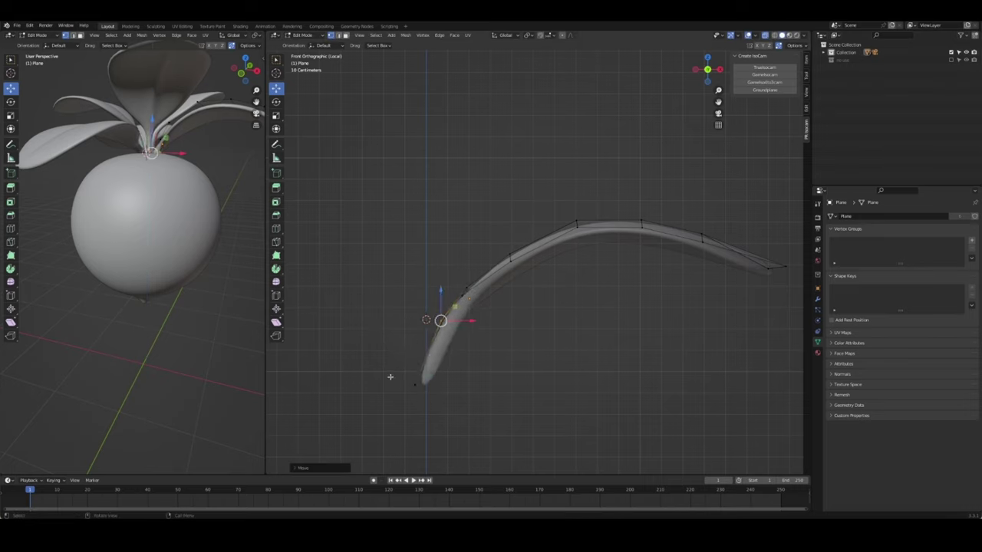
key(alt+z)
mouse_move(555, 399)
middle_down()
mouse_move(596, 417)
mouse_move(533, 410)
mouse_move(576, 395)
mouse_move(506, 364)
mouse_move(643, 340)
middle_up()
key(Tab)
Return to the full flower and delete two of the other petals
key(KP_Divide)
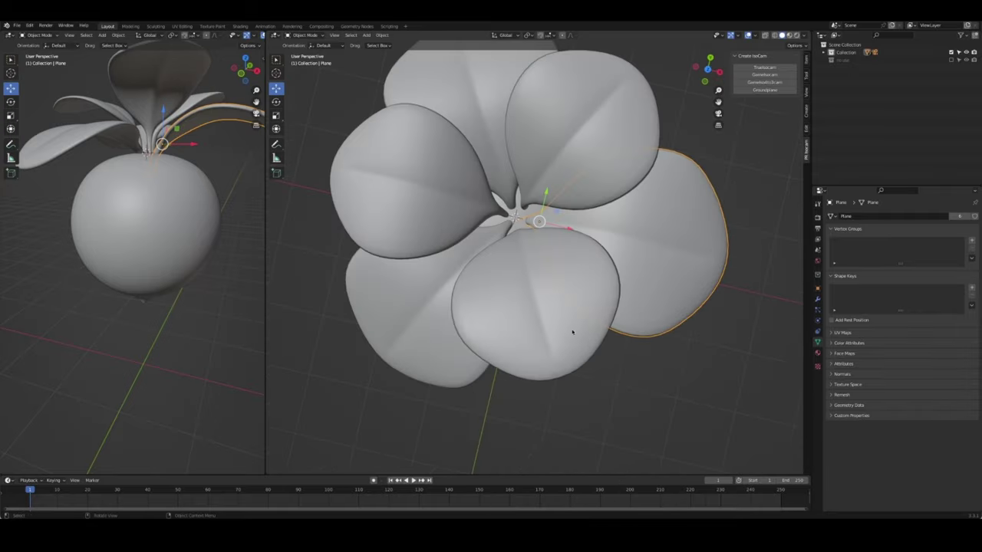
mouse_move(570, 328)
middle_down()
mouse_move(552, 256)
mouse_move(560, 220)
middle_up()
click(476, 207)
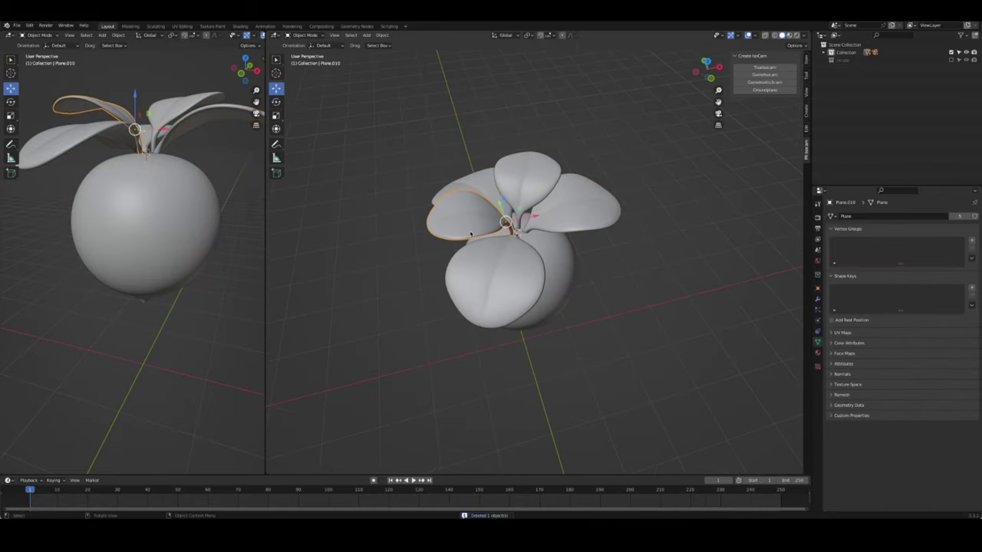
key(Delete)
click(492, 272)
key(Delete)
middle_drag(492, 272, 561, 218)
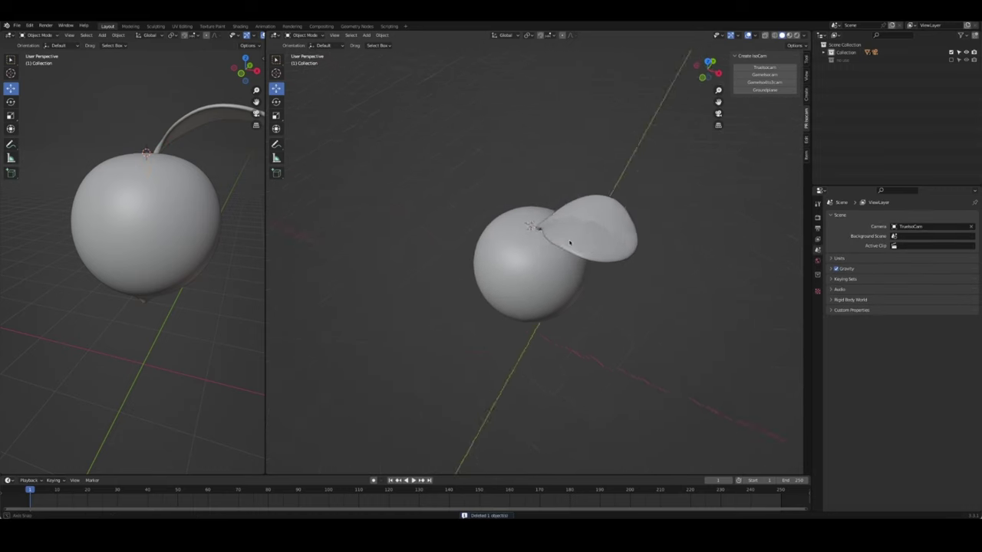
key(KP_1)
Place the stemmed leaf's base on top of the radish, adjusting its stem geometry
scroll(560, 217, up, 3)
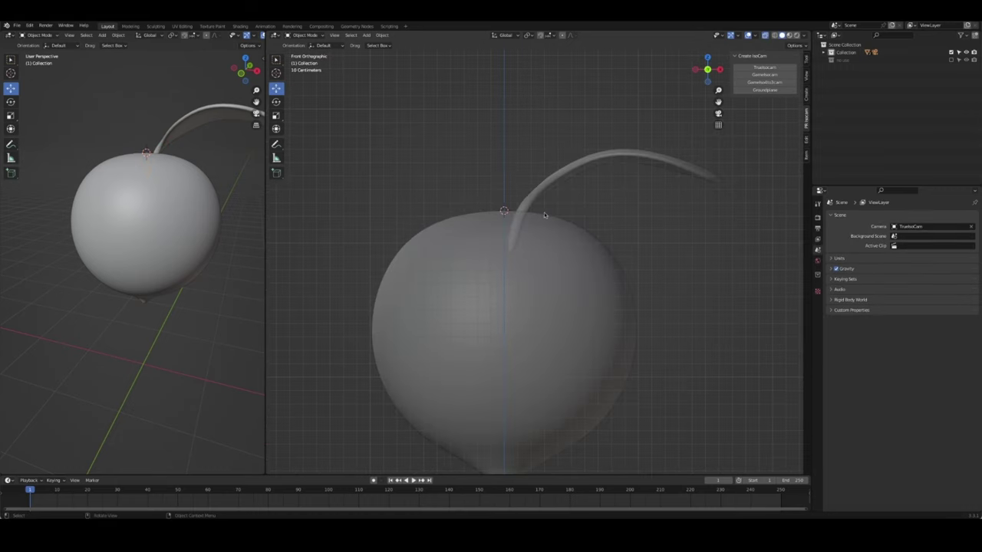
click(541, 206)
key(g)
click(538, 192)
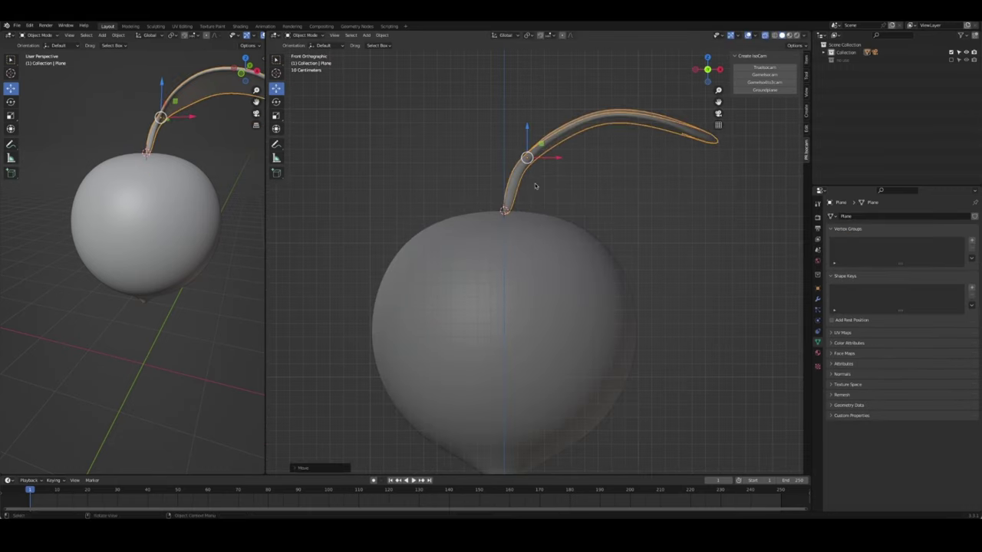
key(Tab)
shift+middle_drag(570, 189, 525, 258)
key(g)
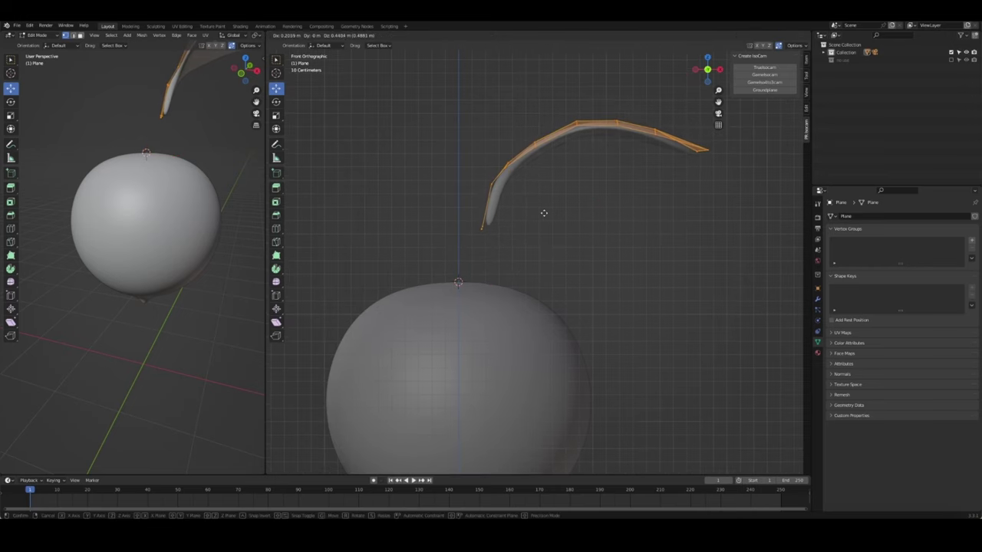
click(534, 227)
key(Tab)
key(g)
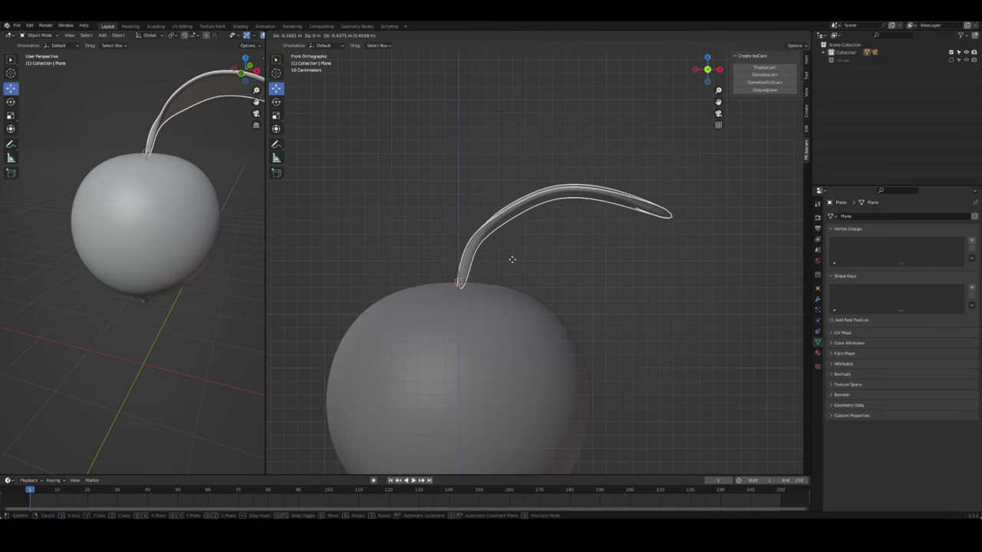
click(511, 257)
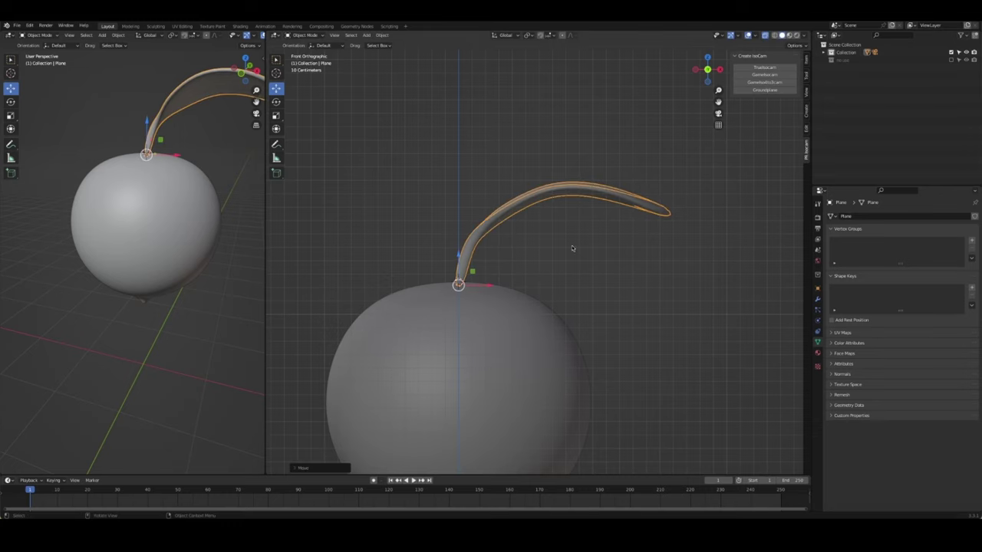
mouse_move(572, 248)
middle_down()
mouse_move(601, 309)
mouse_move(607, 265)
middle_up()
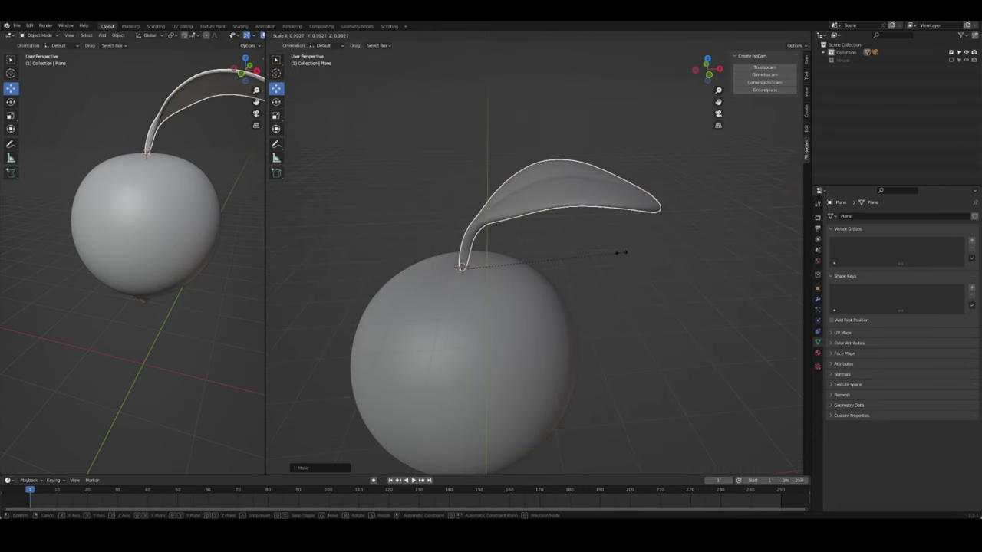
Reset the 3D cursor to the world origin and open the sphere in Edit Mode
key(shift+s)
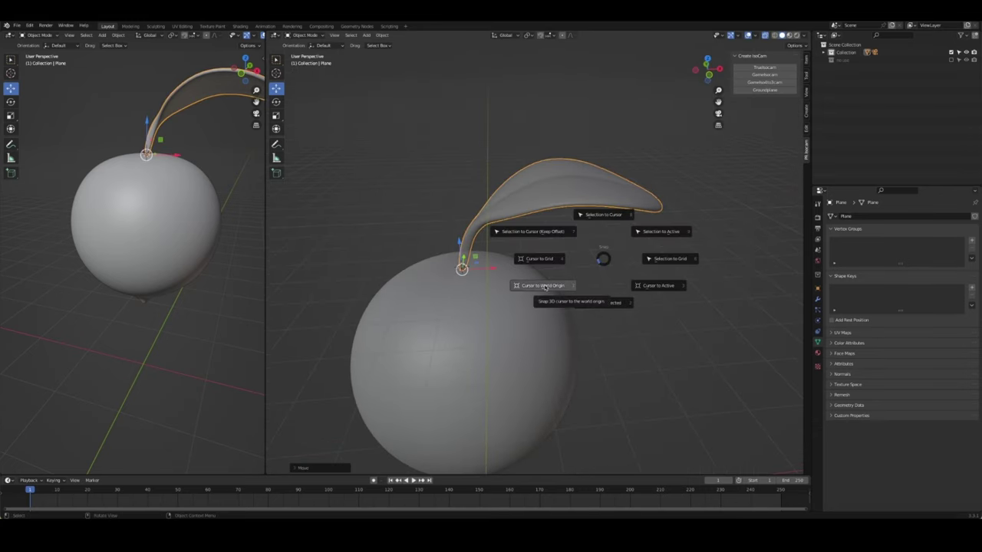
click(544, 287)
key(shift+s)
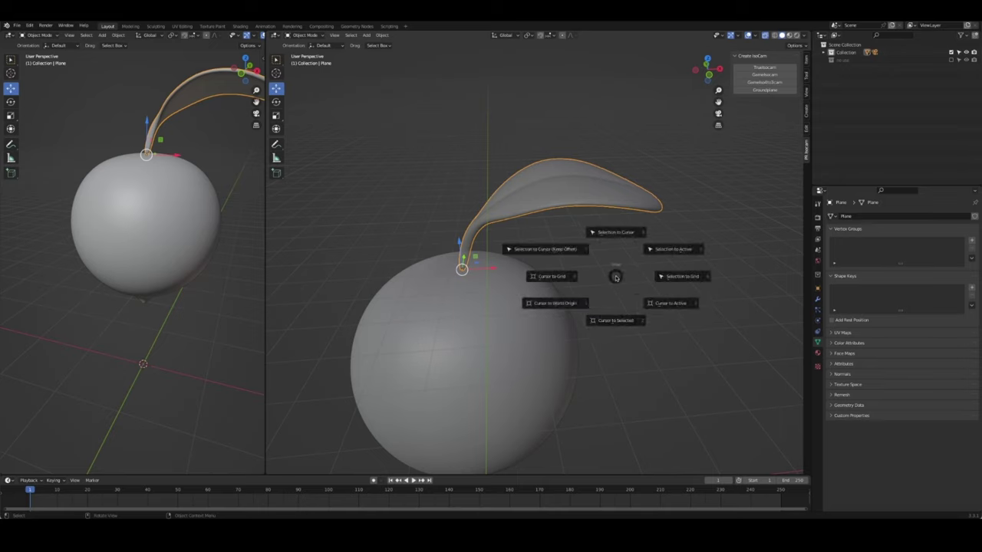
click(616, 231)
key(ctrl+z)
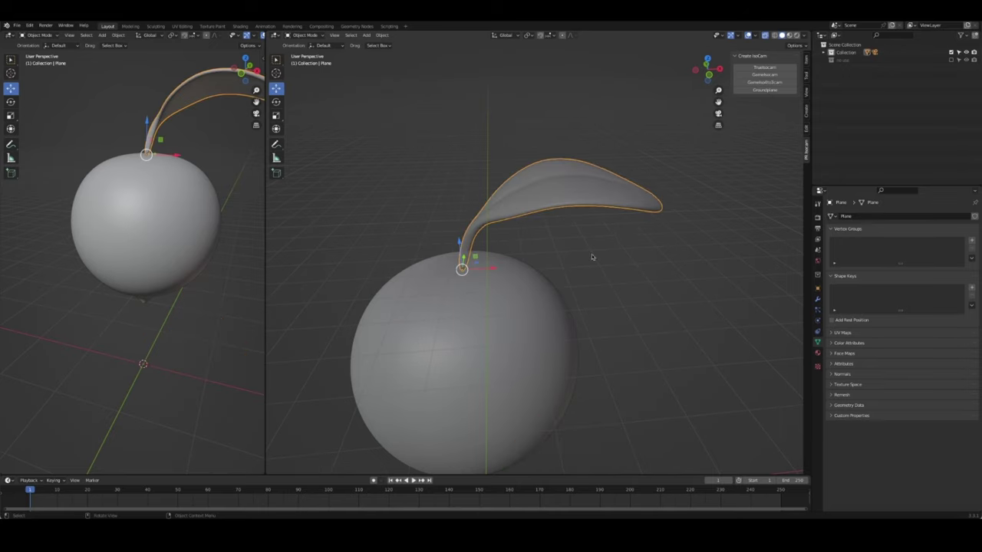
click(459, 264)
key(Tab)
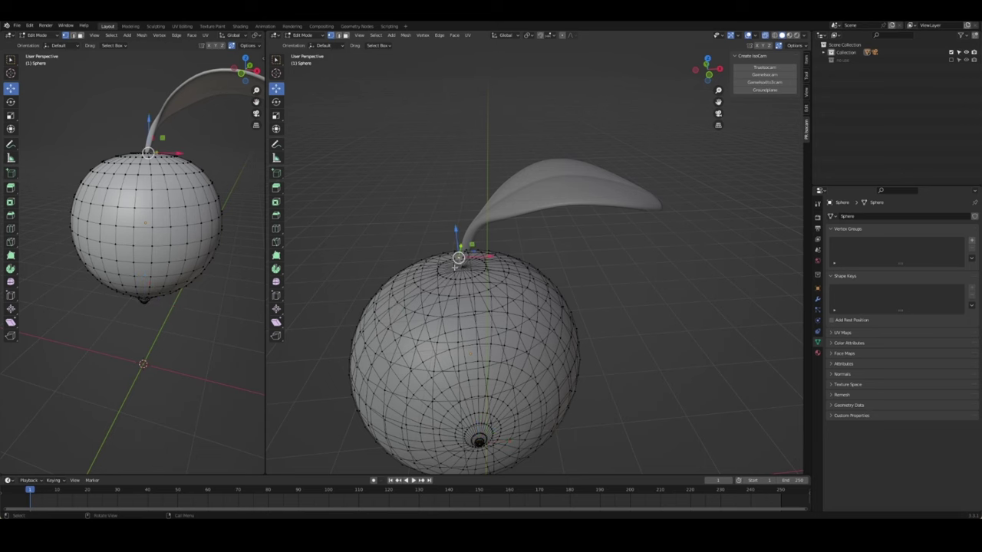
Select the sphere's top vertex and snap the 3D cursor to it
scroll(458, 265, up, 5)
middle_drag(458, 264, 353, 353)
click(350, 351)
middle_drag(410, 341, 457, 334)
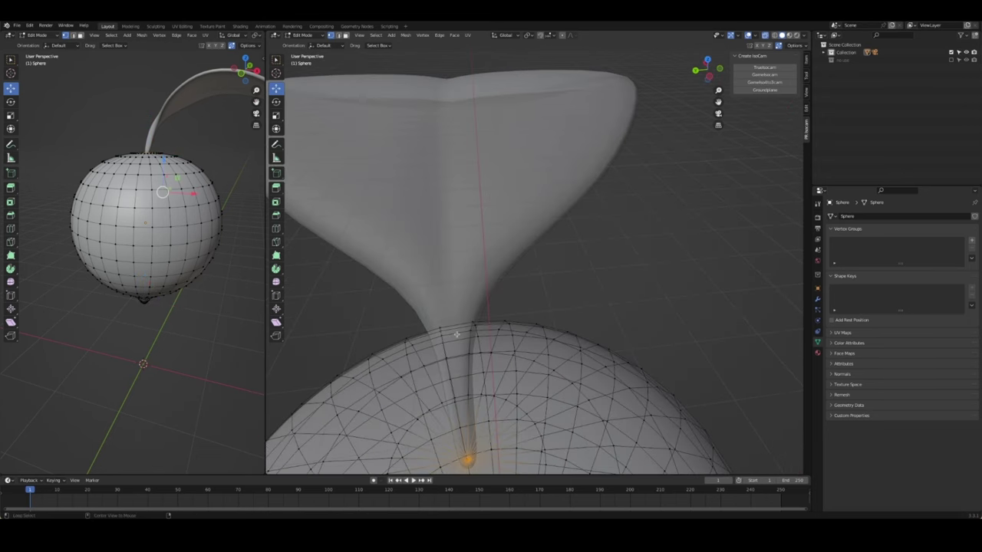
key(KP_Divide)
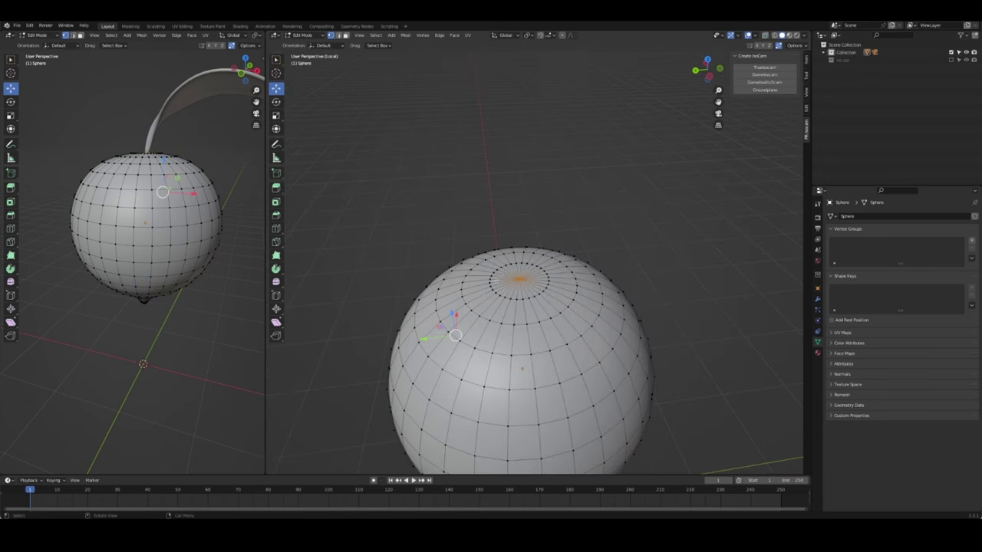
key(shift+s)
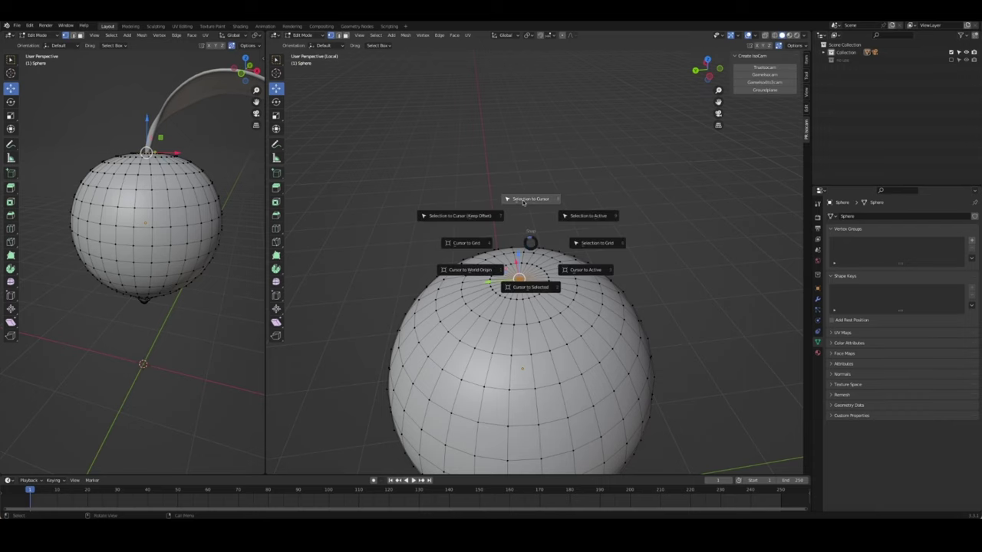
click(526, 288)
key(Tab)
Snap the leaf and stem onto the cursor at the sphere's top, then view from above
key(KP_Divide)
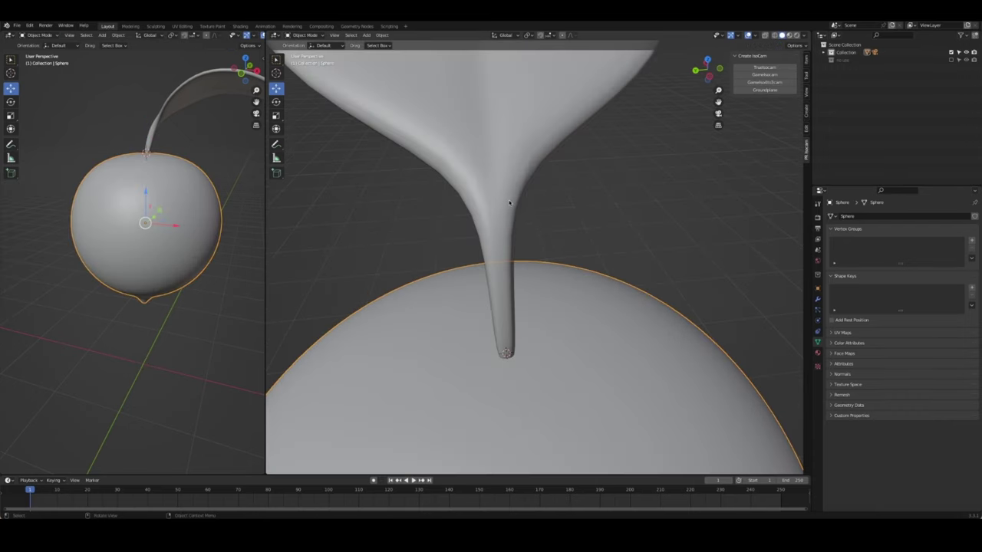
click(508, 203)
key(shift+s)
click(515, 159)
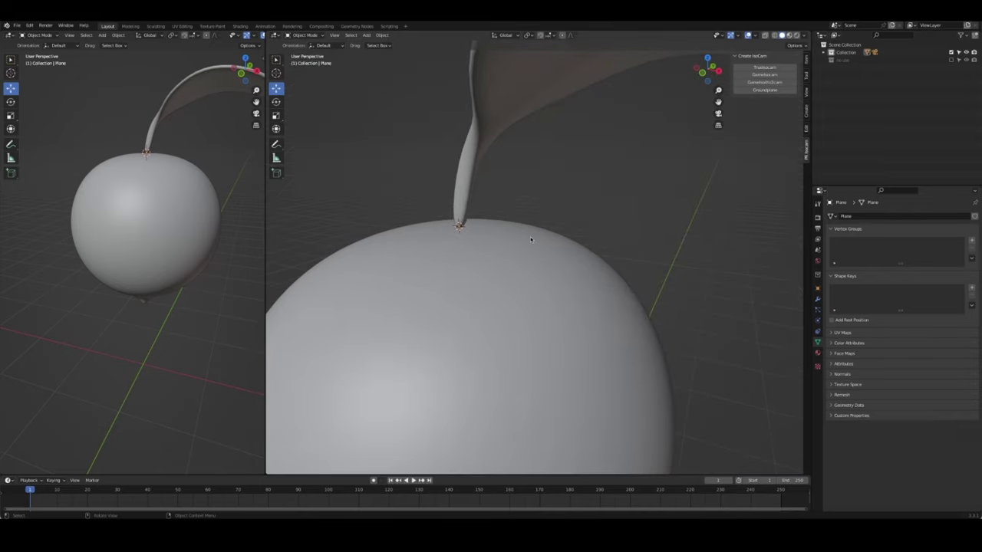
middle_drag(530, 237, 500, 254)
click(491, 244)
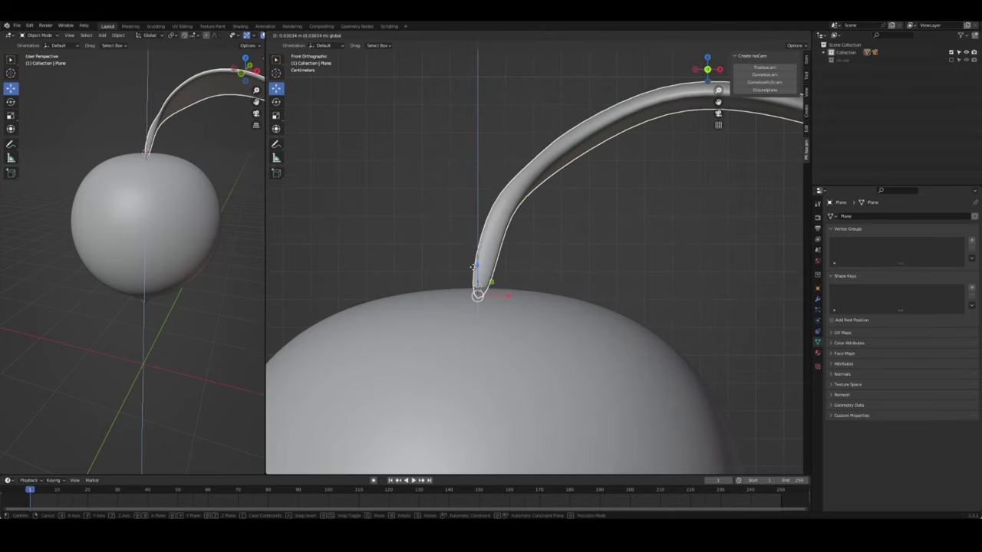
scroll(566, 251, down, 3)
key(KP_7)
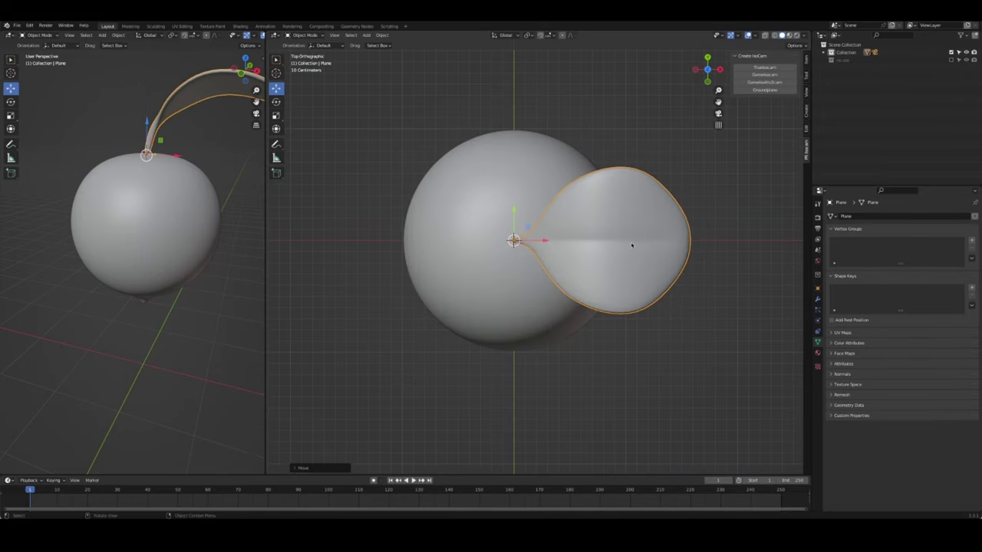
Make a linked copy of the leaf and rotate it 120° around Z
key(alt+d)
right_click(650, 252)
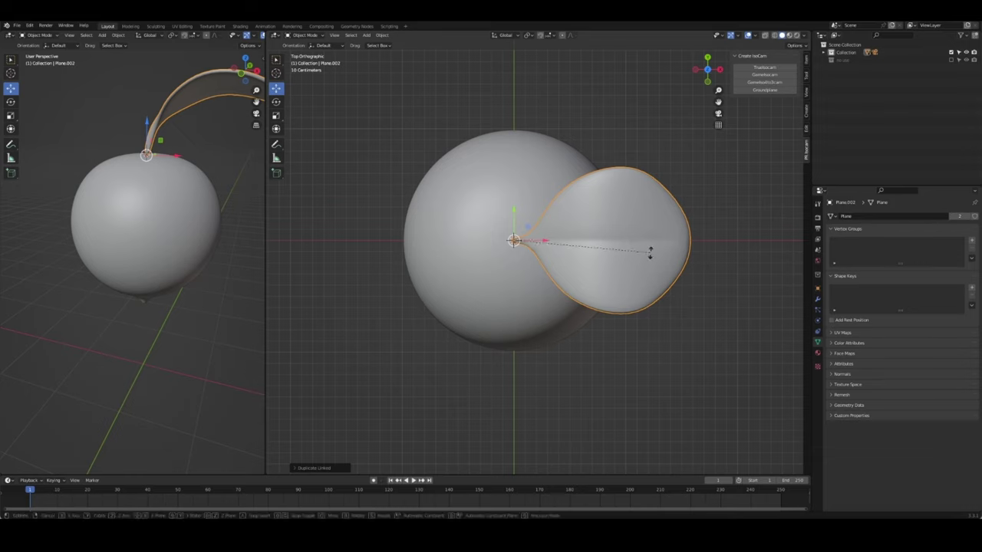
text(rz120)
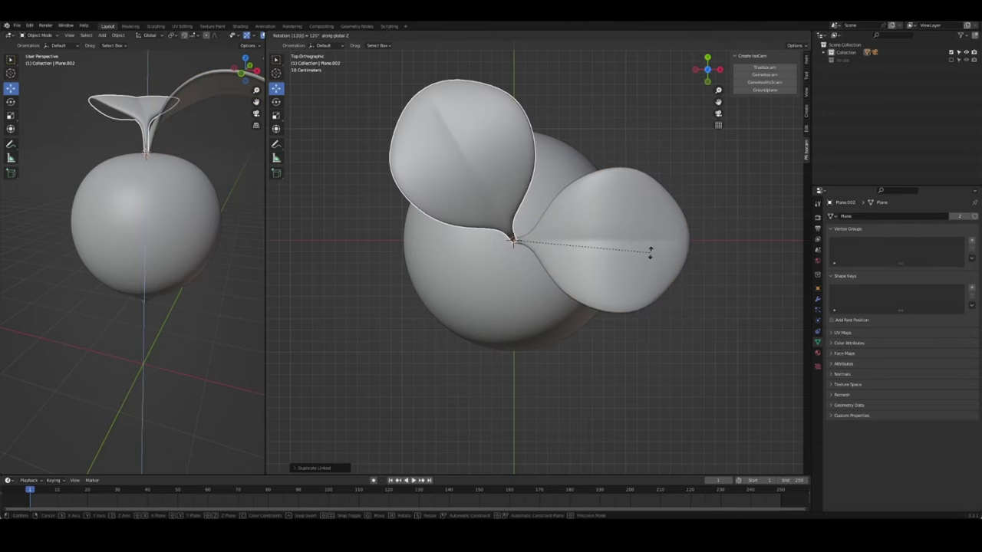
key(Return)
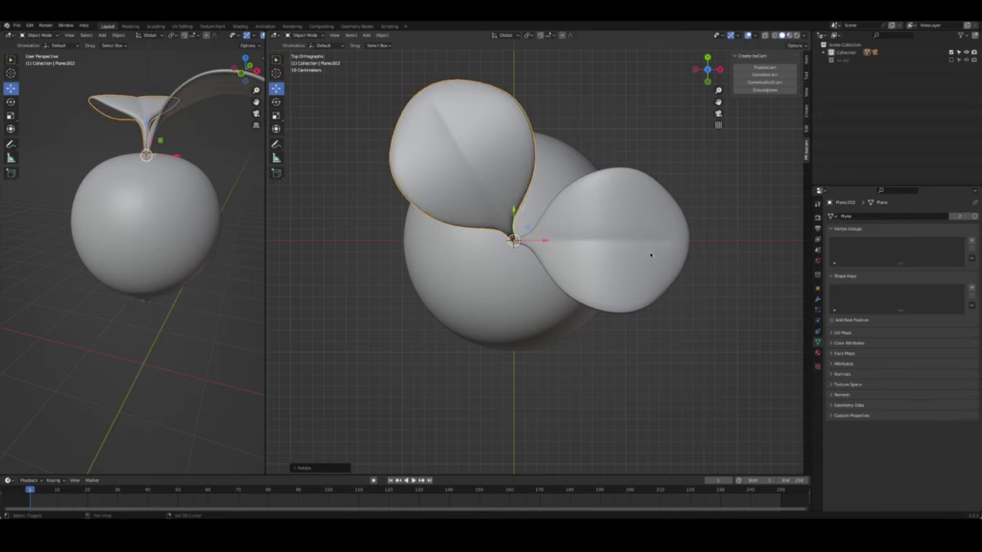
Add a second linked copy rotated another 120° to complete three leaves
key(shift+r)
key(ctrl+z)
key(alt+d)
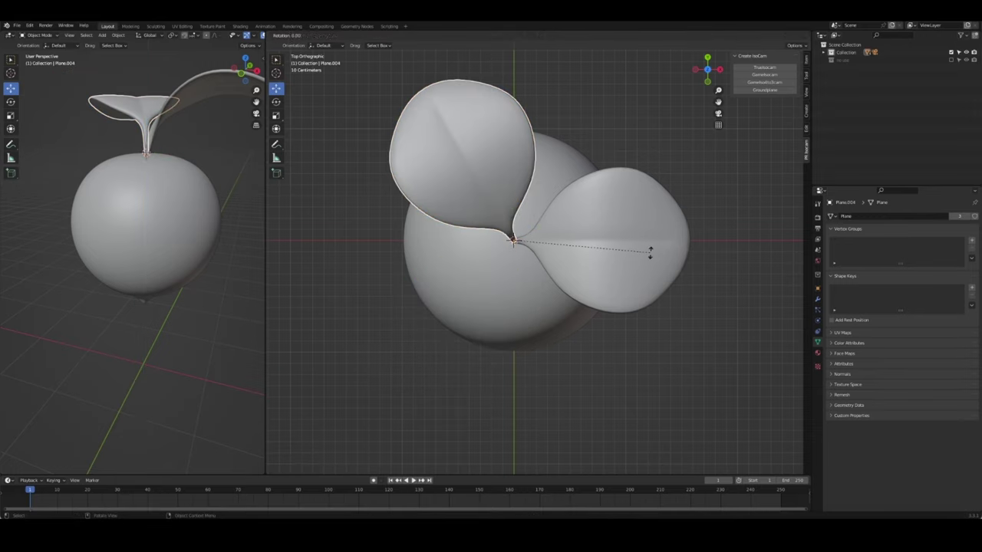
text(120)
key(Return)
mouse_move(651, 254)
middle_down()
mouse_move(632, 364)
mouse_move(614, 306)
mouse_move(542, 279)
middle_up()
Select the three leaves, make linked copies in place and shrink them
scroll(177, 230, down, 3)
middle_drag(176, 230, 187, 223)
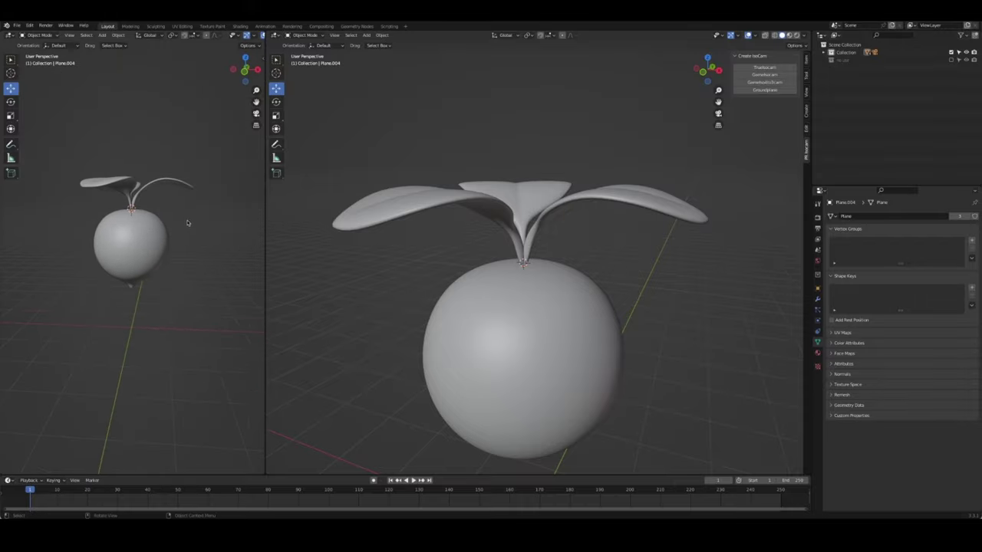
mouse_move(509, 244)
middle_down()
mouse_move(559, 263)
mouse_move(519, 292)
mouse_move(566, 296)
mouse_move(578, 287)
mouse_move(565, 237)
middle_up()
click(564, 241)
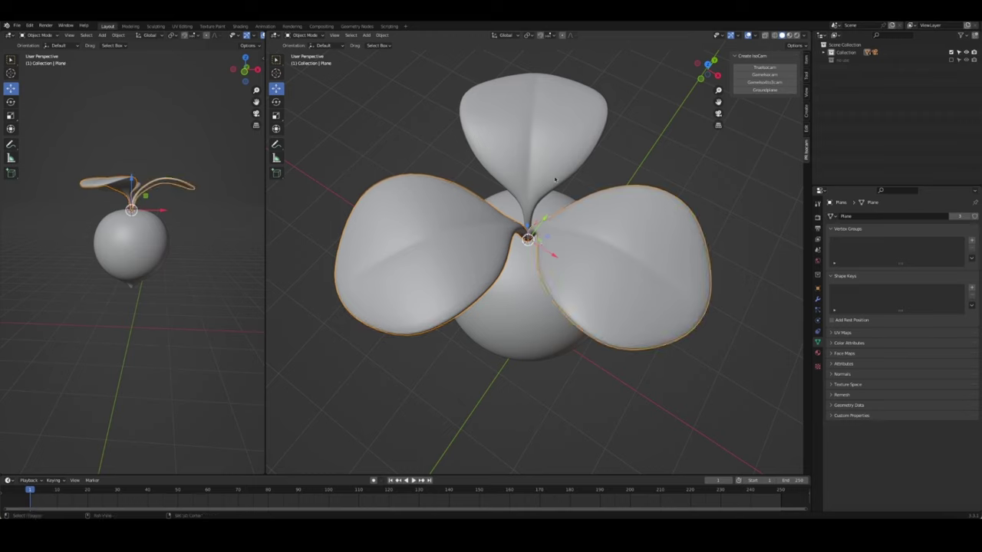
middle_drag(627, 230, 609, 218)
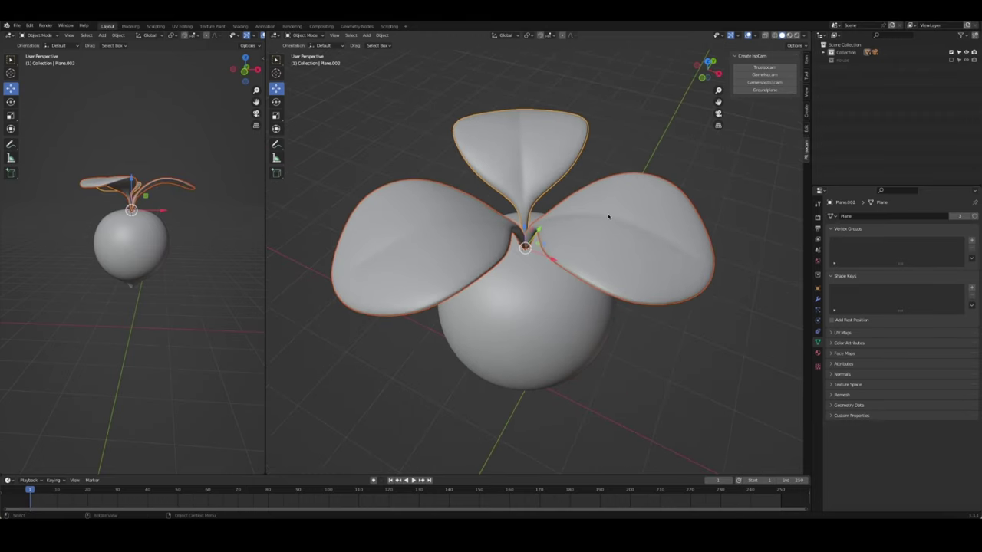
key(ctrl+j)
key(alt+d)
key(Escape)
key(s)
click(615, 197)
Rotate the smaller copies 60° around Z so they sit between the outer leaves
key(g)
key(z)
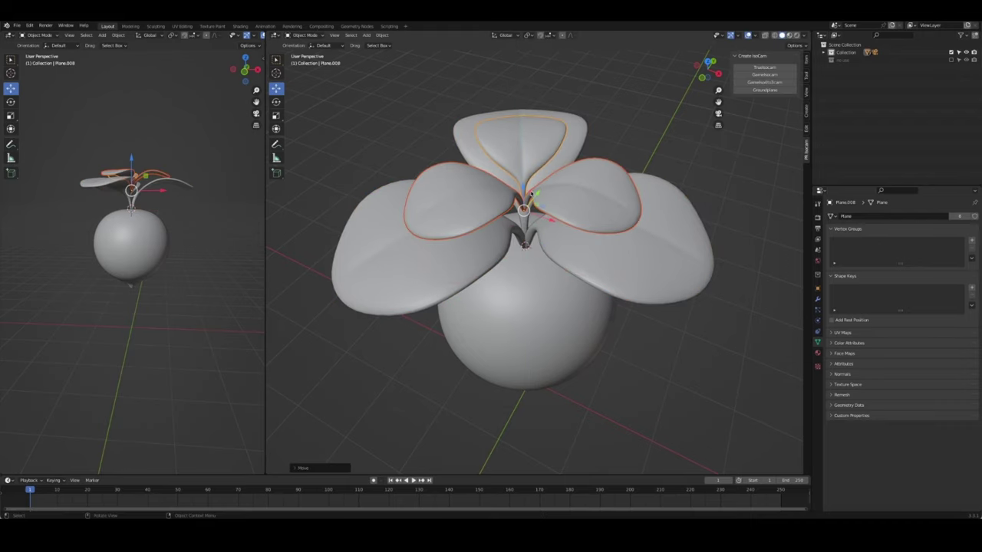
click(565, 215)
text(rz3)
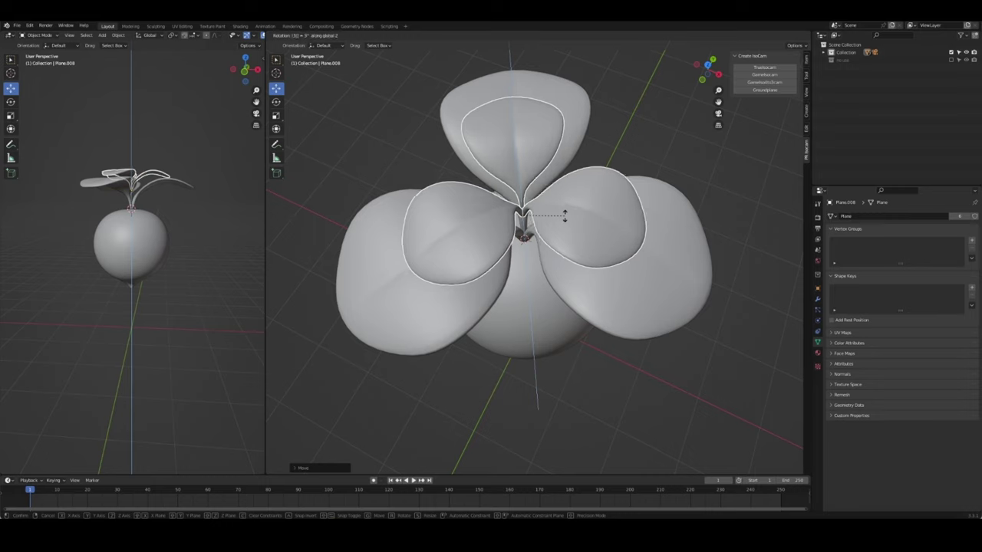
text(0120120)
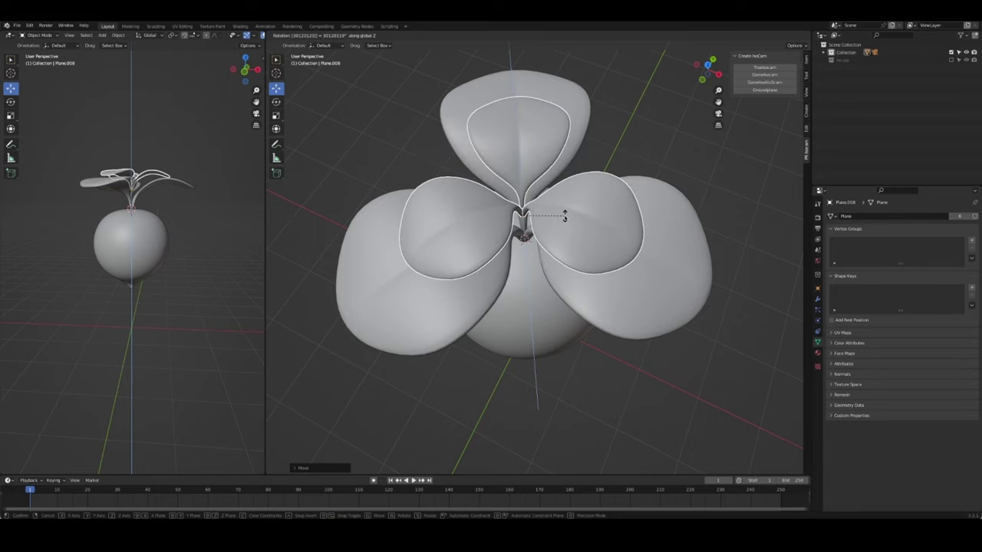
key(Return)
key(ctrl+z)
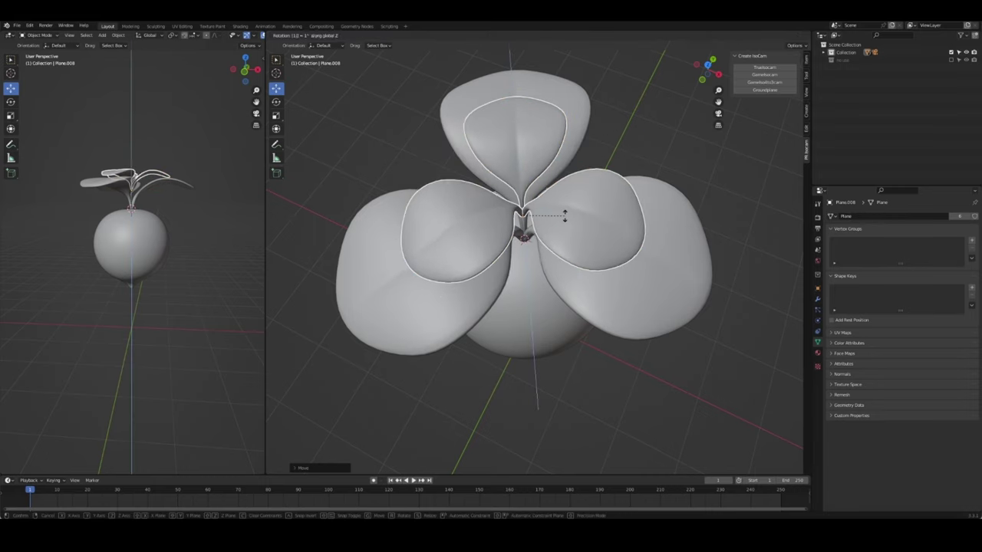
key(ctrl+z)
key(ctrl+shift+z)
key(ctrl+shift+z)
text(rz)
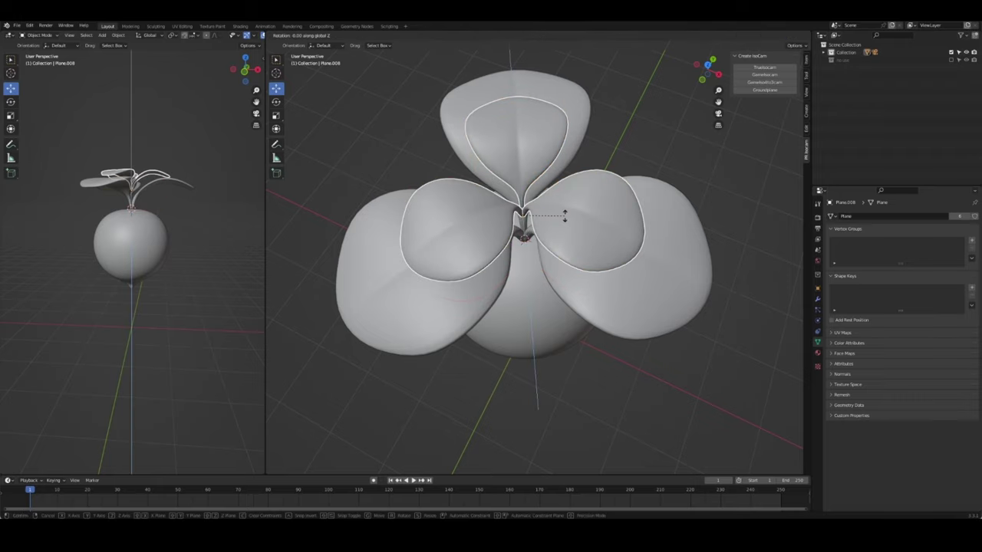
text(60)
key(Return)
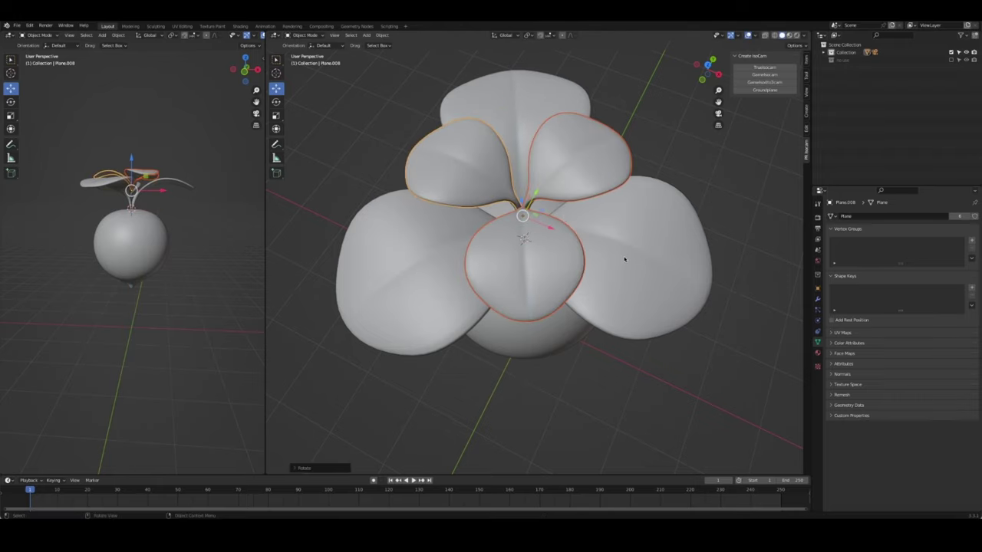
mouse_move(624, 259)
middle_down()
mouse_move(668, 201)
mouse_move(690, 234)
mouse_move(618, 268)
mouse_move(561, 240)
mouse_move(609, 235)
middle_up()
From the front view, raise the smaller inner leaves along Z and tilt them into an upward cup
key(KP_1)
drag(503, 130, 405, 191)
key(g)
key(z)
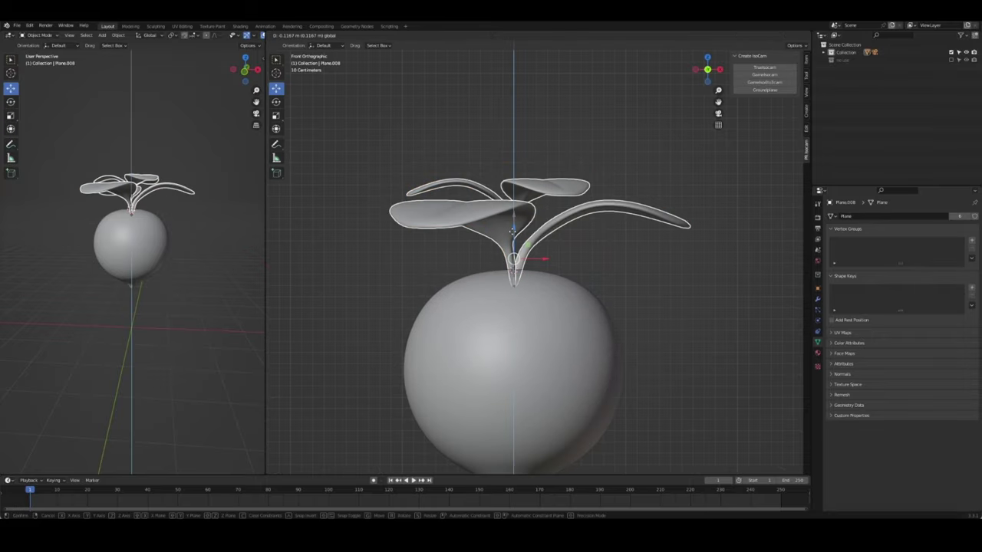
click(513, 230)
middle_drag(512, 230, 586, 258)
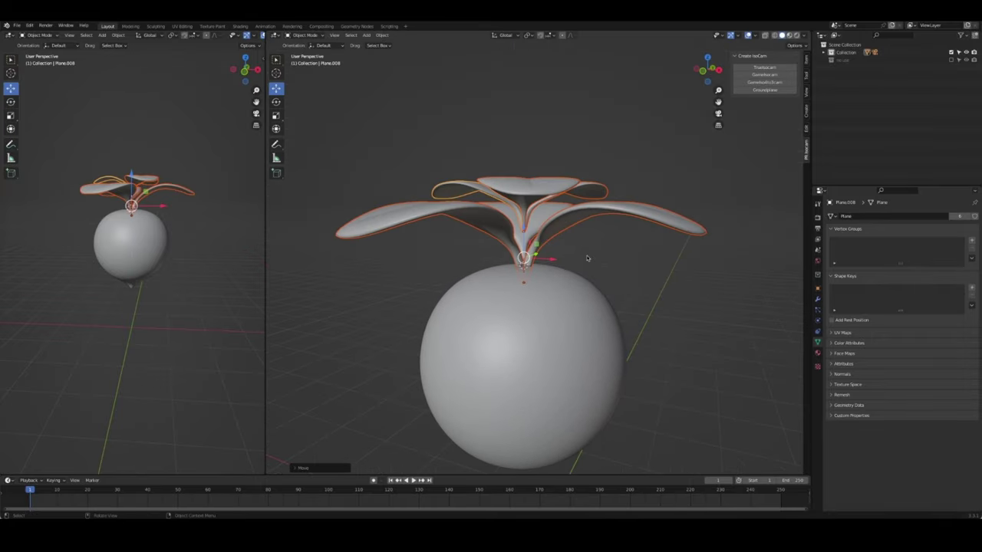
key(r)
click(649, 257)
middle_drag(649, 257, 645, 255)
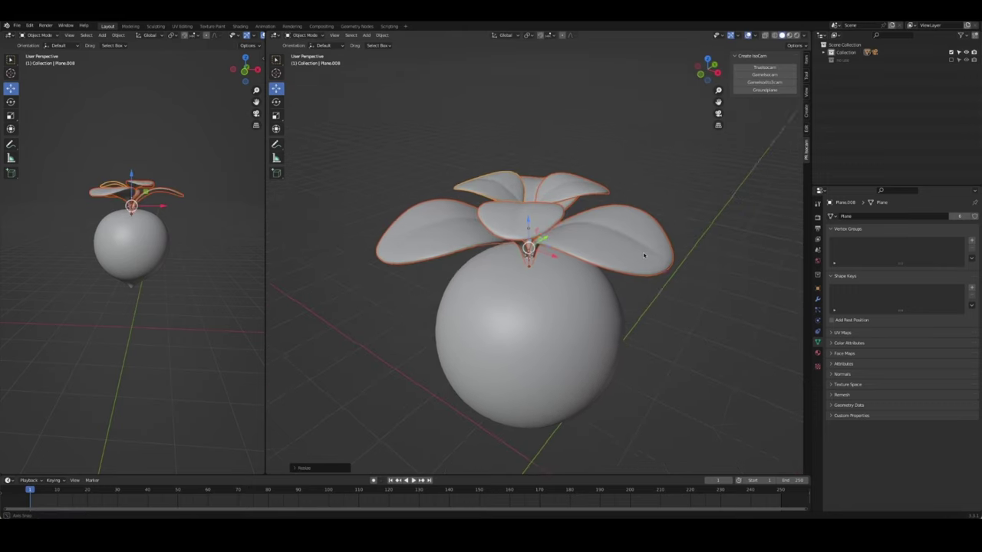
Check the outer leaves' modifiers and copy the Solidify modifiers across the leaves
click(644, 255)
click(818, 299)
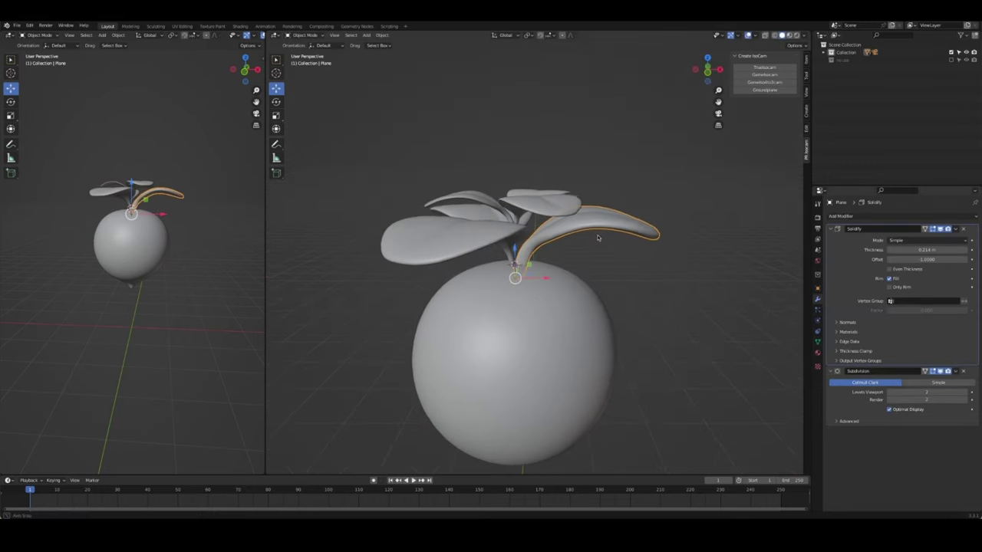
middle_drag(583, 184, 506, 172)
click(506, 172)
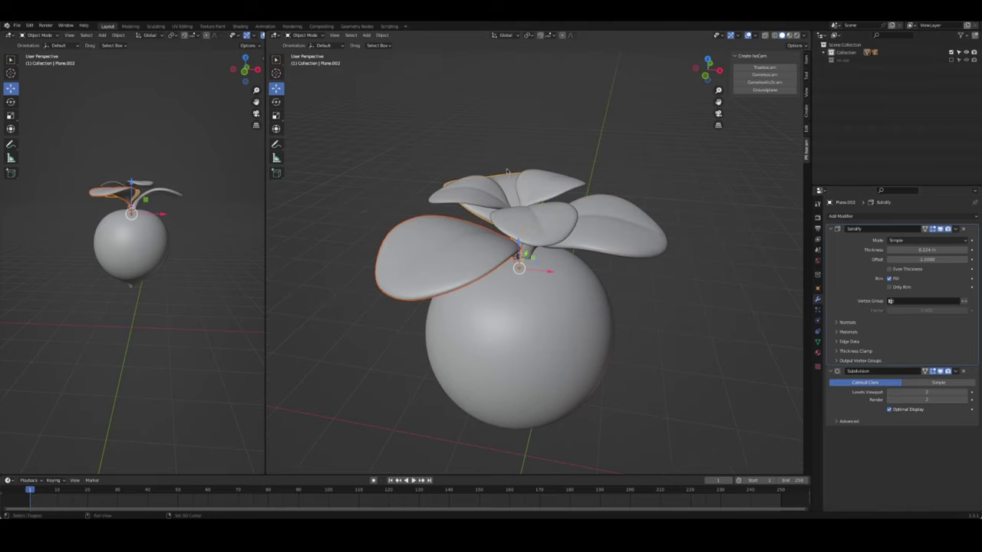
right_click(631, 222)
click(613, 290)
middle_drag(613, 290, 747, 291)
mouse_move(204, 248)
middle_down()
mouse_move(150, 260)
mouse_move(238, 246)
middle_up()
mouse_move(476, 277)
middle_down()
mouse_move(534, 278)
mouse_move(529, 232)
middle_up()
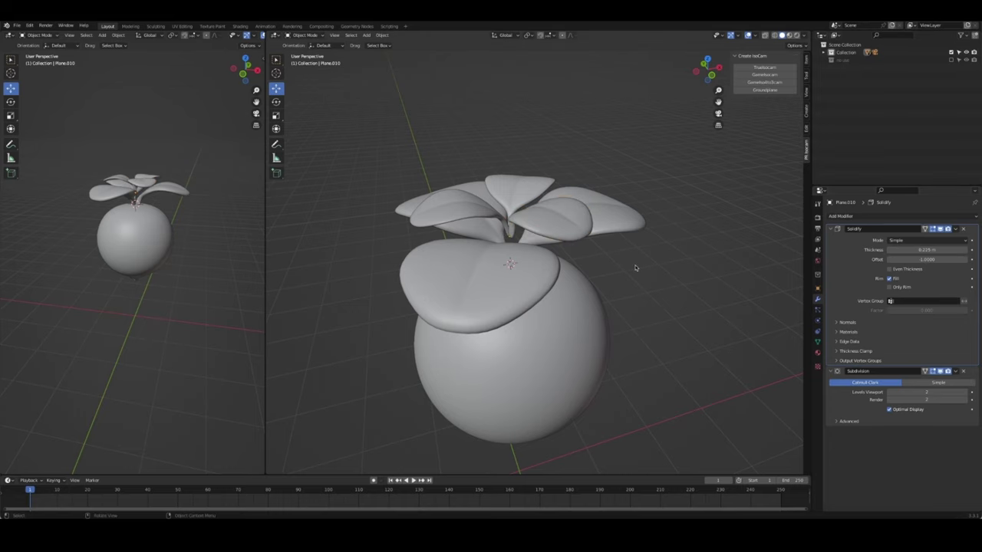
middle_drag(635, 268, 537, 261)
click(476, 210)
key(ctrl+l)
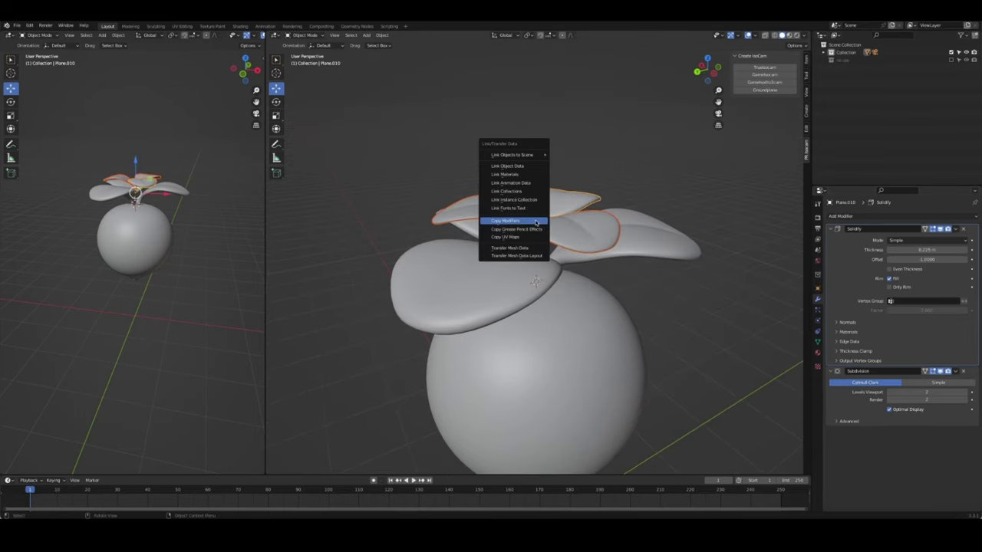
click(531, 222)
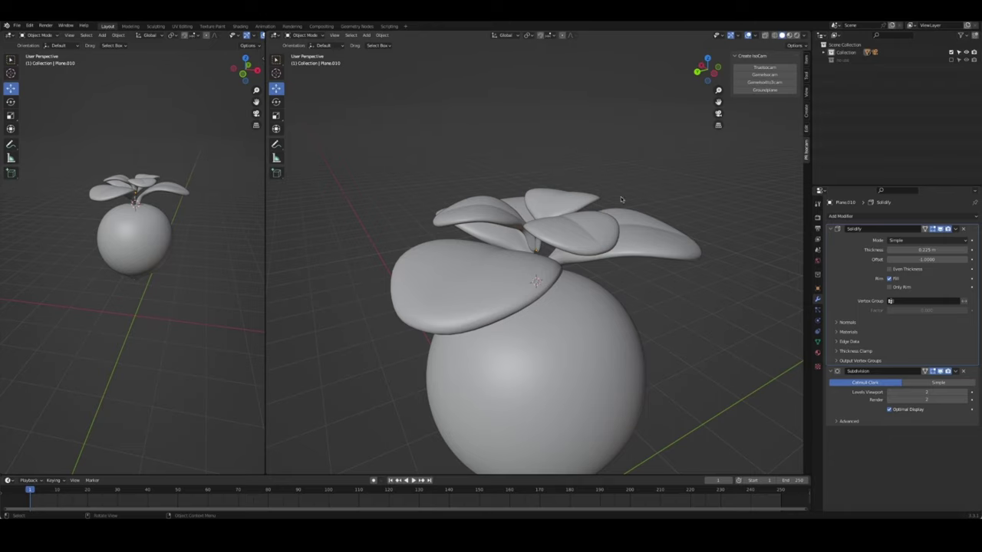
scroll(621, 199, up, 2)
scroll(621, 200, down, 4)
mouse_move(621, 200)
middle_down()
mouse_move(546, 267)
mouse_move(414, 270)
mouse_move(572, 264)
middle_up()
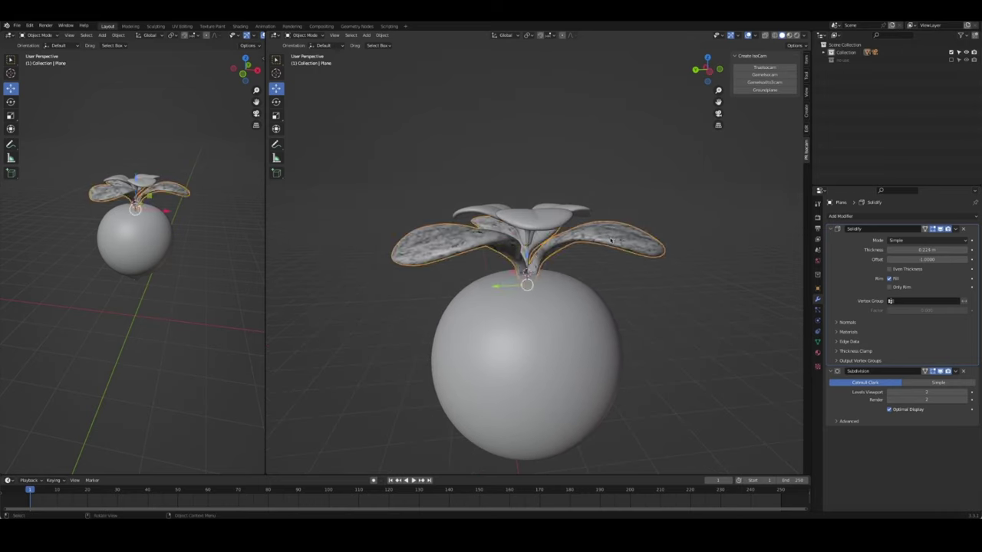
Pick Plane.010 from the overlapping leaves and isolate it in local view
click(548, 243)
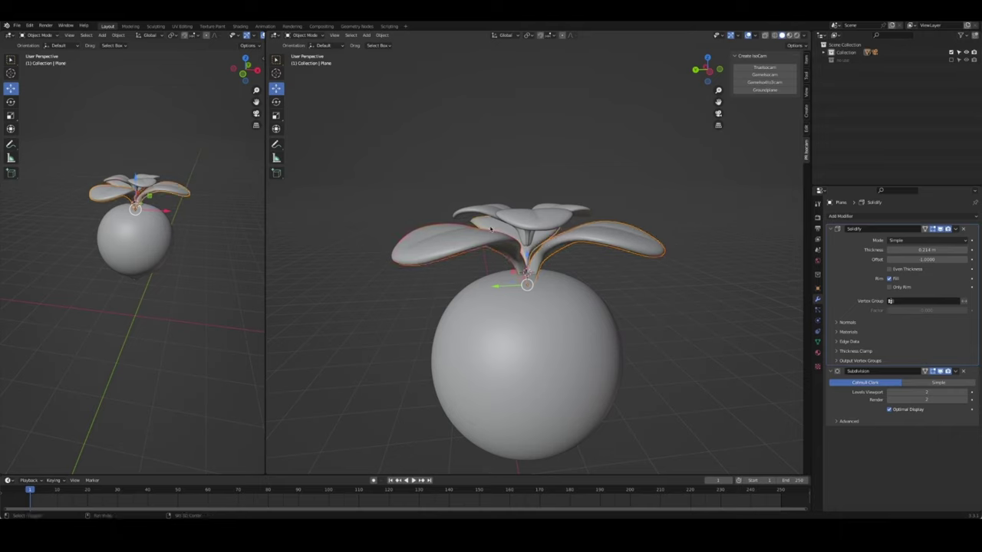
click(542, 217)
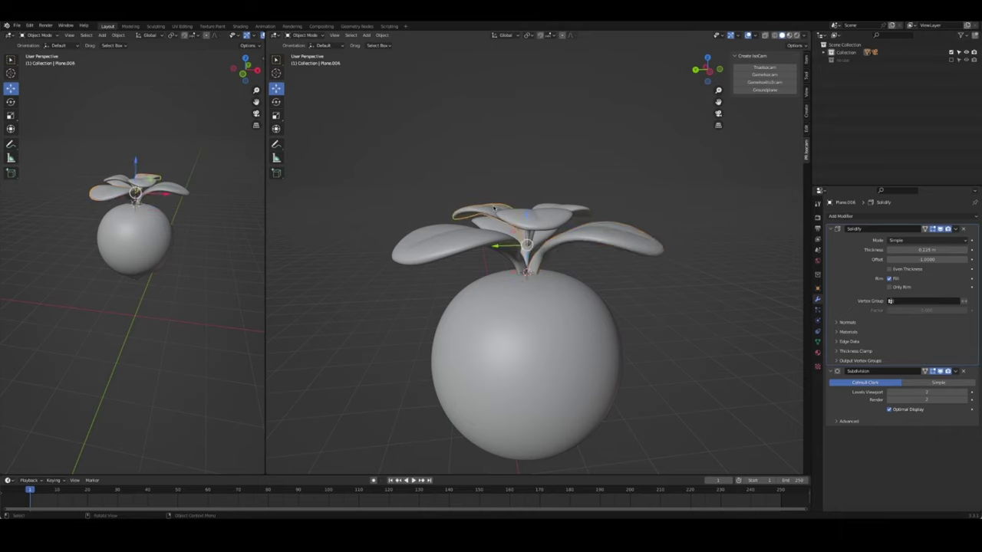
click(493, 208)
alt+click(562, 206)
click(568, 196)
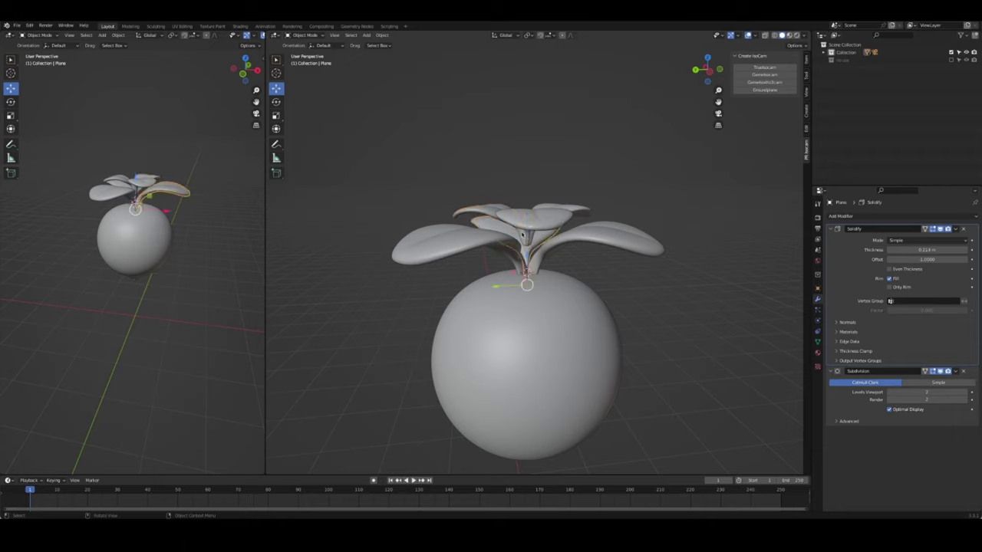
mouse_move(527, 244)
middle_down()
mouse_move(556, 218)
mouse_move(541, 274)
mouse_move(565, 340)
middle_up()
click(558, 216)
key(KP_Divide)
Isolate the selected top leaf in Edit Mode and view it from the side
key(Tab)
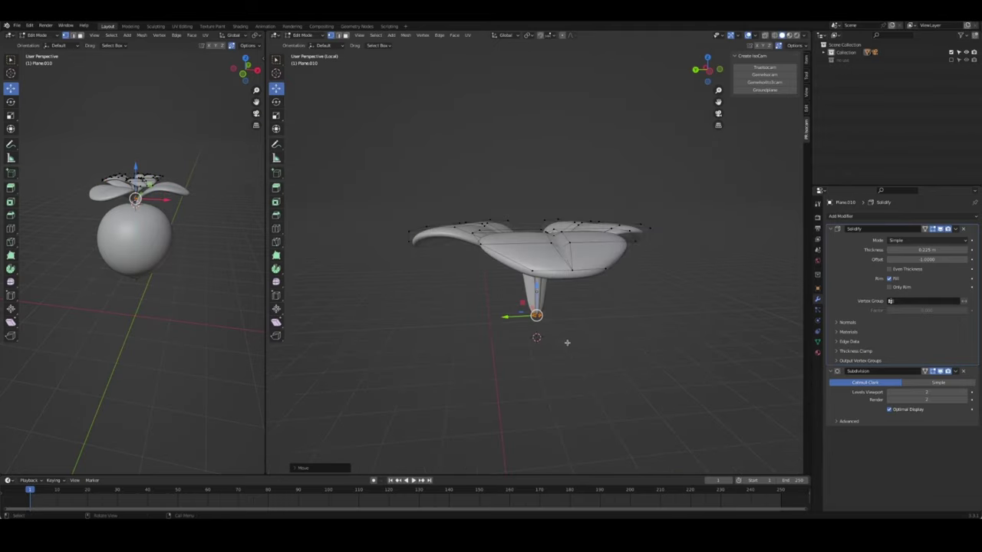
key(Tab)
key(KP_Divide)
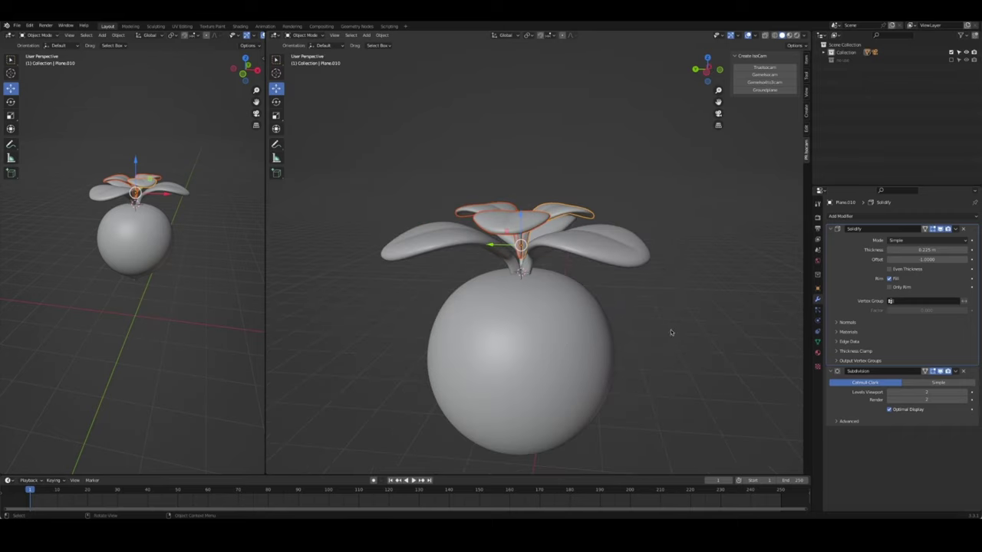
mouse_move(522, 208)
middle_down()
mouse_move(572, 214)
mouse_move(559, 248)
mouse_move(517, 269)
middle_up()
key(KP_Divide)
key(Tab)
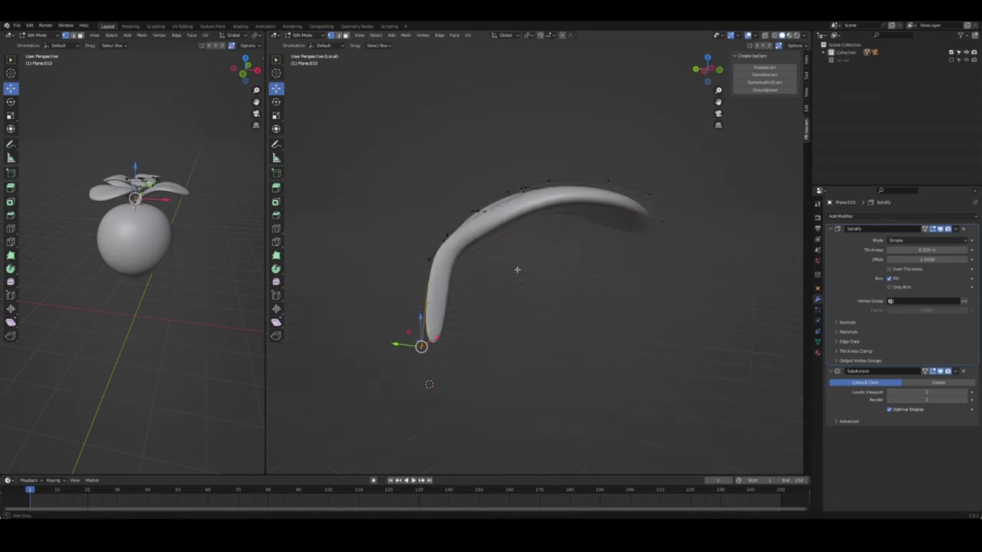
key(KP_1)
key(KP_3)
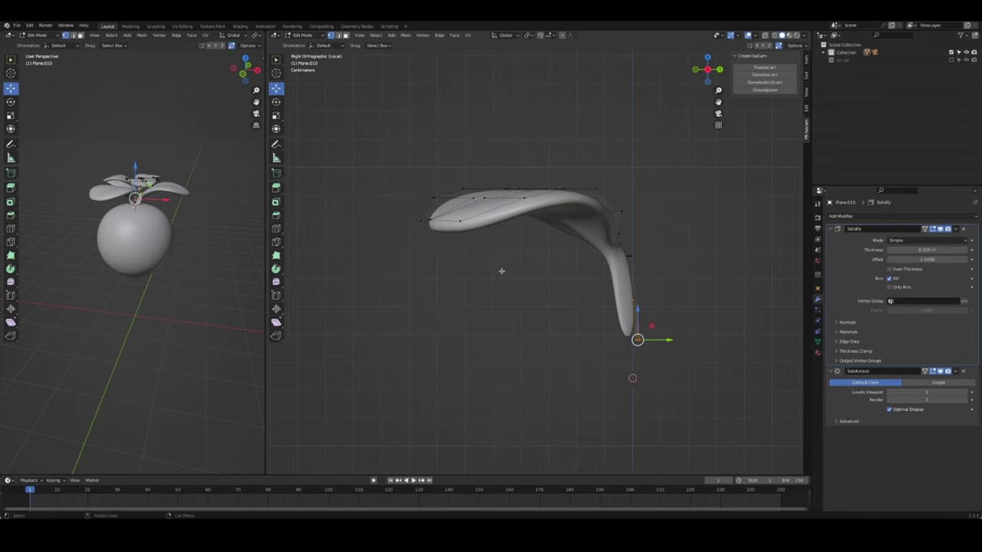
mouse_move(501, 270)
middle_down()
mouse_move(658, 276)
mouse_move(419, 261)
mouse_move(539, 308)
middle_up()
Reshape the leaf by moving its selected vertices along X, then up along Z
key(g)
key(x)
key(x)
click(515, 296)
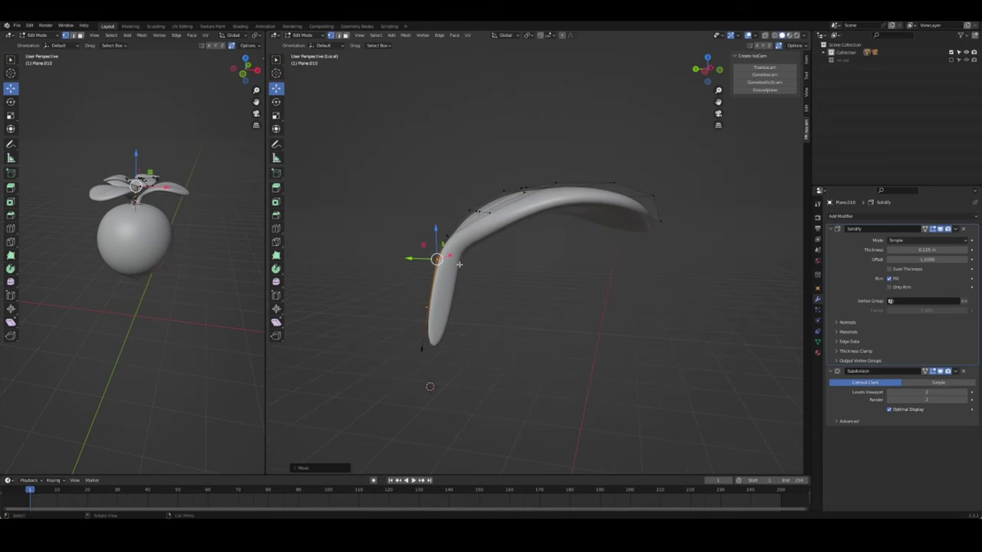
key(g)
key(z)
click(470, 287)
mouse_move(469, 288)
middle_down()
mouse_move(482, 312)
mouse_move(409, 309)
mouse_move(552, 333)
mouse_move(534, 392)
mouse_move(565, 346)
mouse_move(500, 314)
middle_up()
Back in the full scene, lift the large leaf so it curves upward and select the upper centre leaf
key(Tab)
key(KP_Divide)
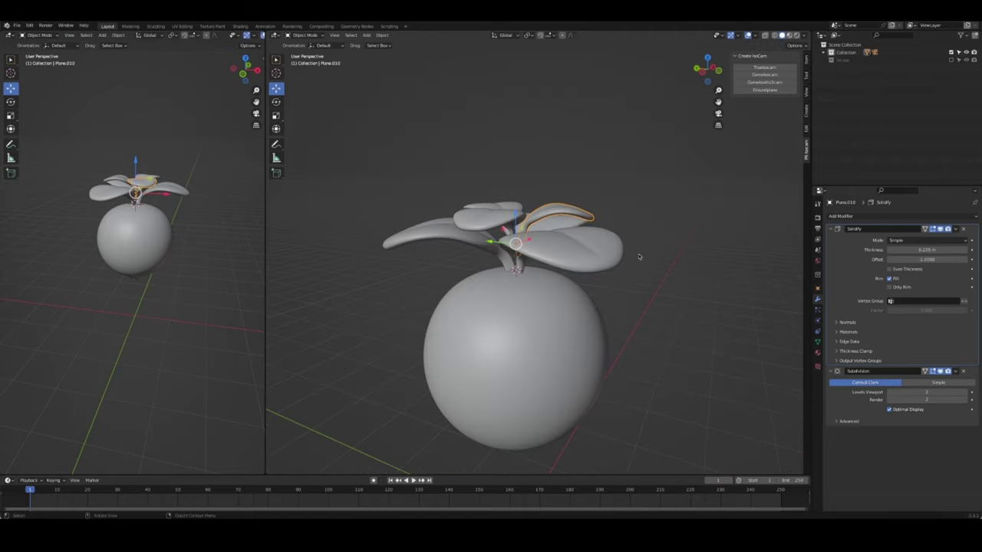
mouse_move(639, 257)
middle_down()
mouse_move(565, 268)
mouse_move(556, 218)
middle_up()
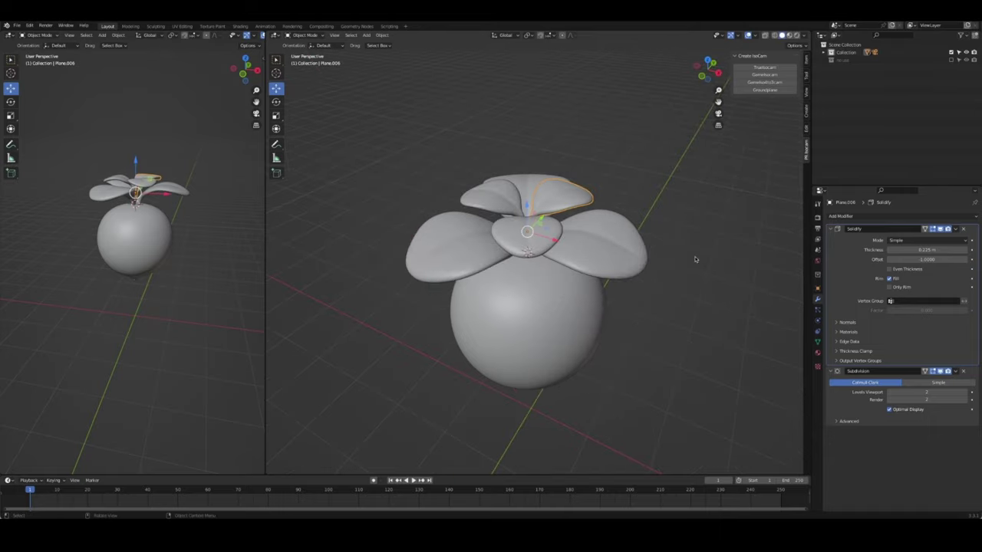
mouse_move(695, 259)
middle_down()
mouse_move(745, 291)
mouse_move(675, 285)
mouse_move(524, 217)
middle_up()
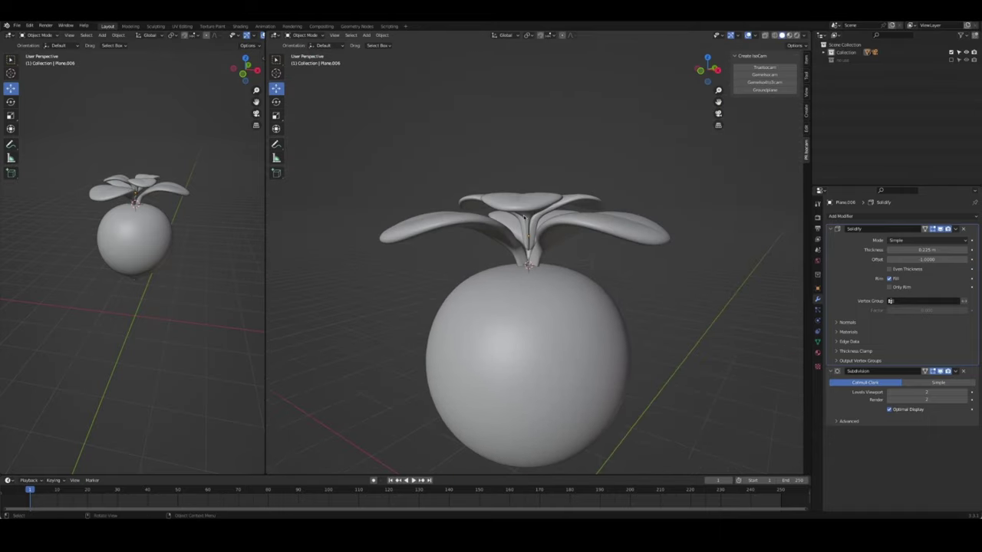
drag(527, 262, 528, 267)
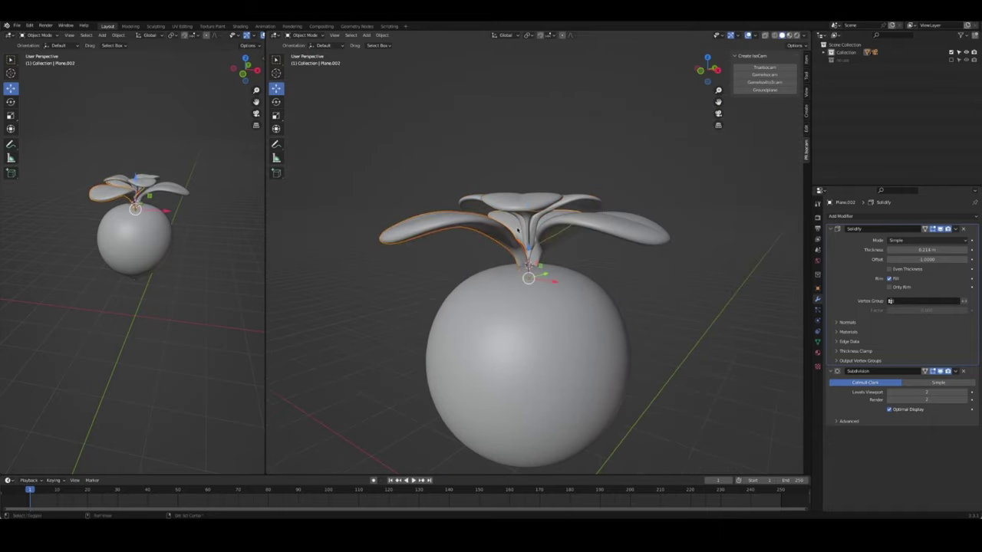
click(531, 226)
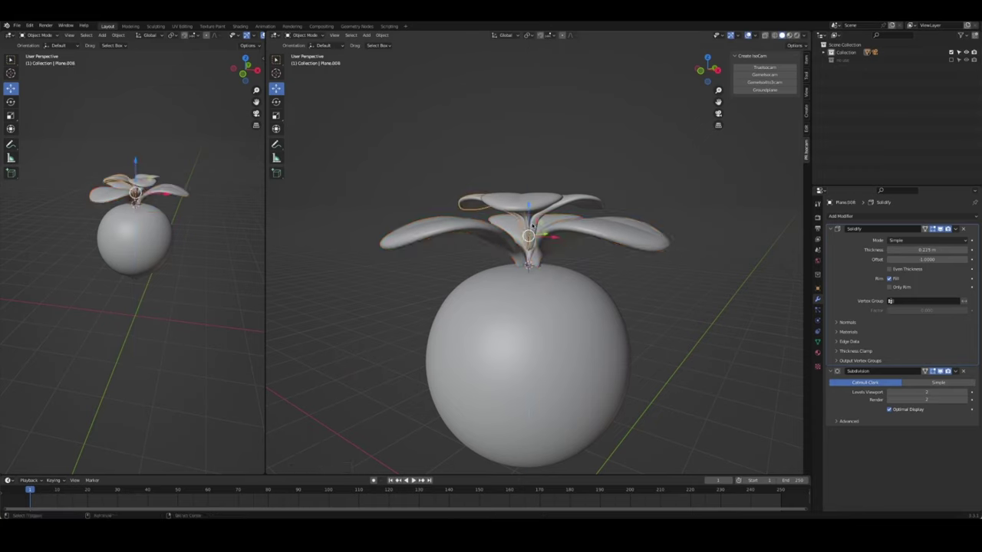
Duplicate the upper centre leaf and reposition the copy's geometry in isolated Edit Mode
key(shift+d)
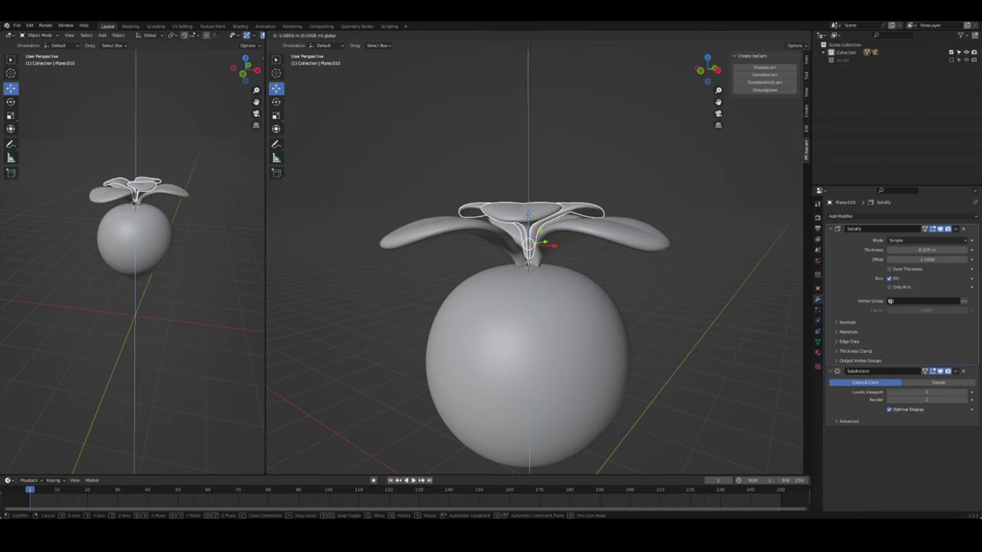
click(559, 222)
middle_drag(558, 221, 537, 230)
key(Tab)
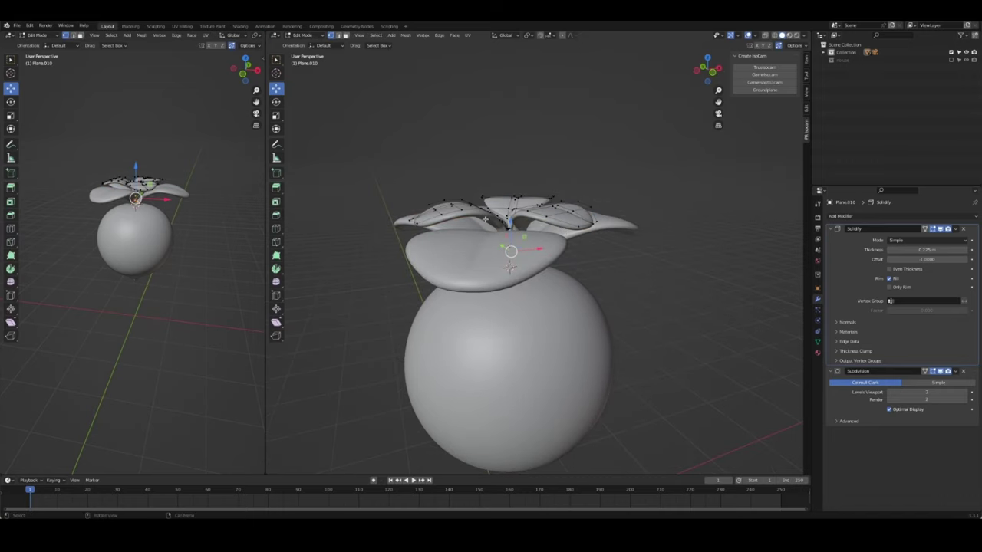
key(KP_Divide)
key(KP_1)
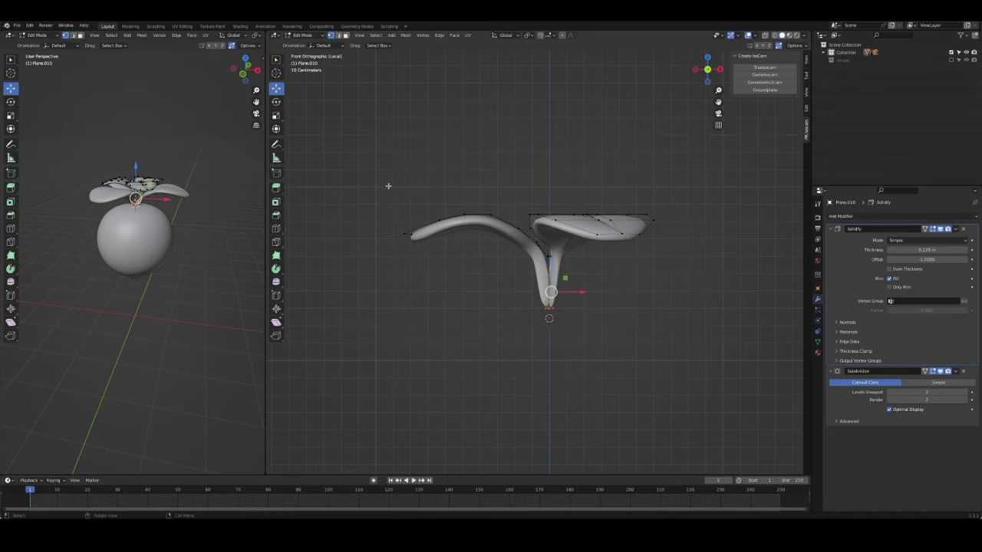
drag(361, 152, 715, 256)
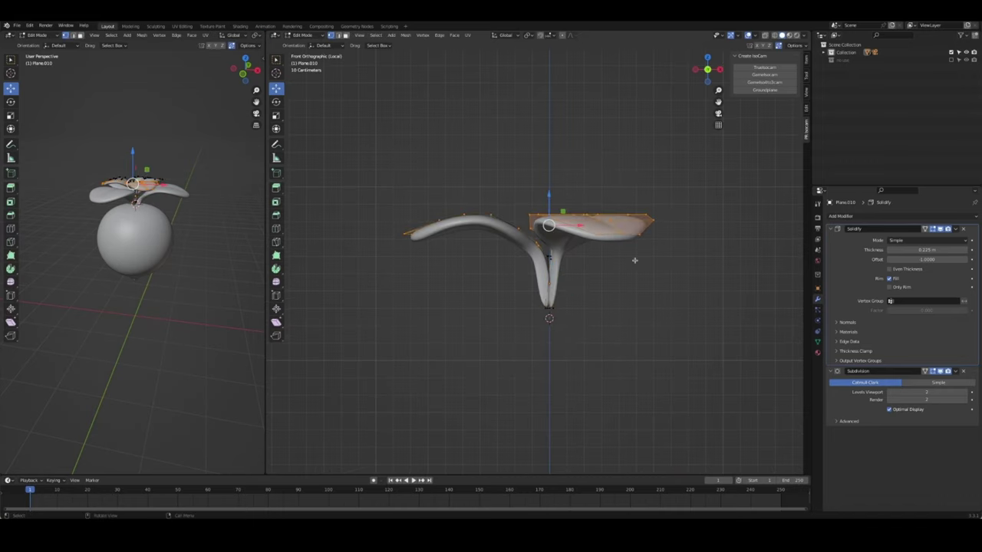
key(g)
key(Escape)
drag(349, 155, 761, 266)
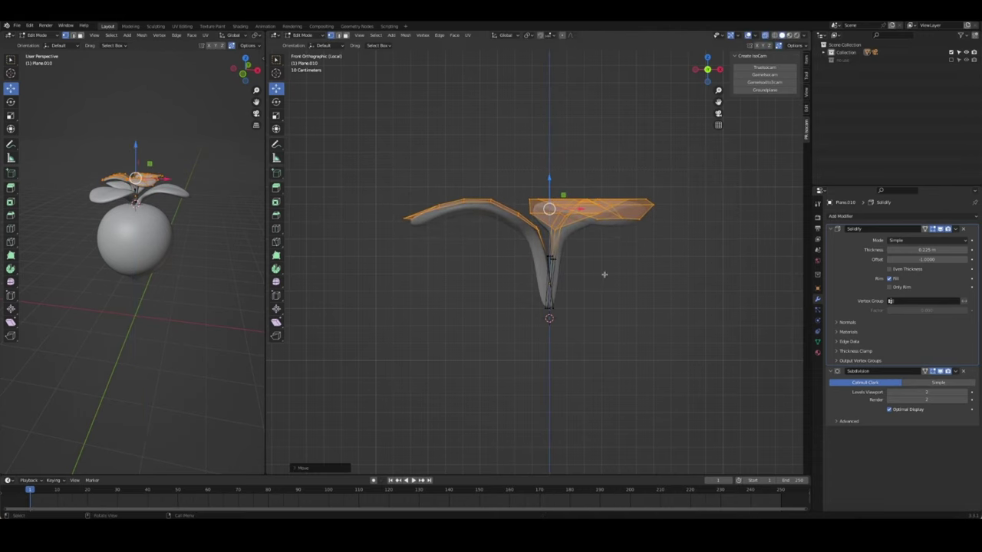
key(Tab)
key(KP_Divide)
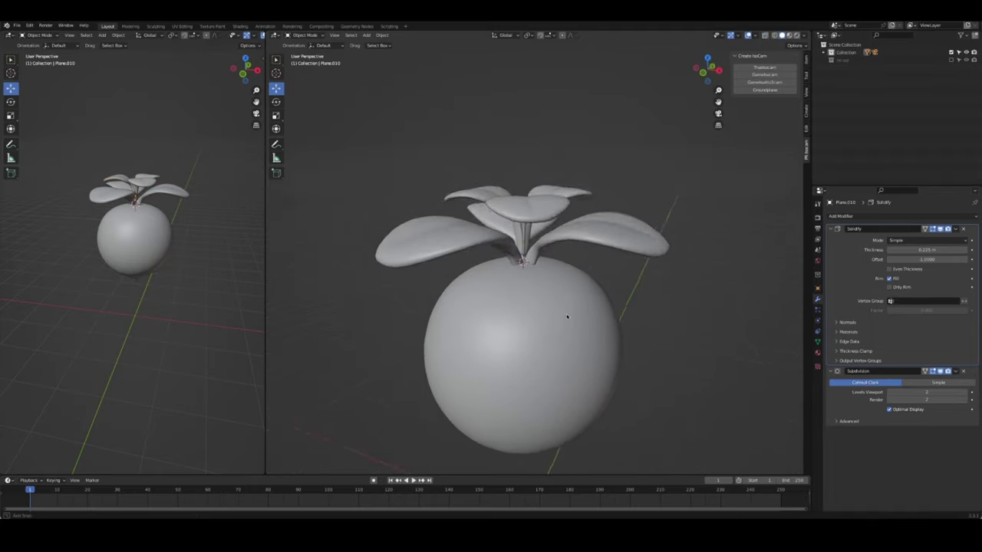
Add the upper-left leaf to the selection alongside the copied leaf
mouse_move(566, 316)
middle_down()
mouse_move(548, 357)
mouse_move(518, 284)
middle_up()
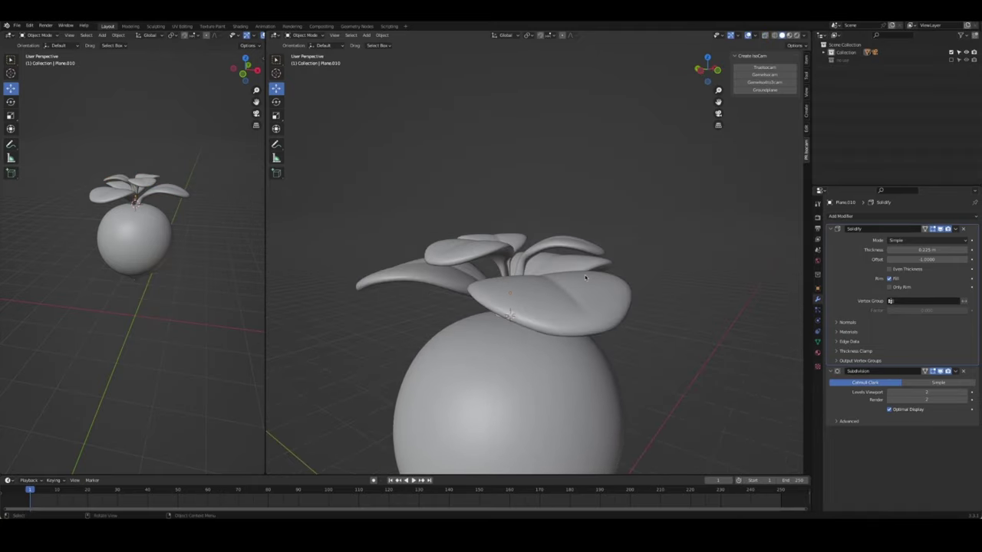
key(Tab)
key(KP_Divide)
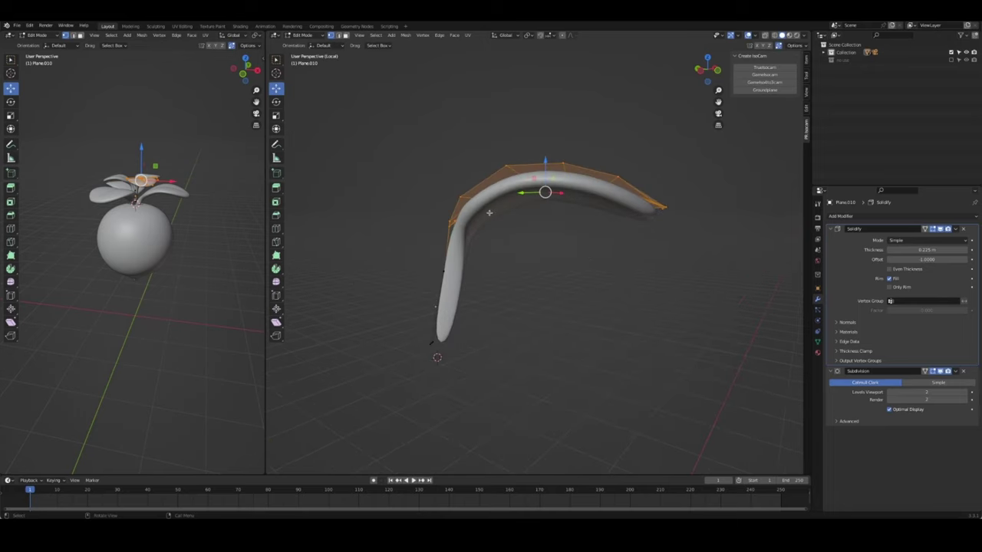
key(KP_Divide)
key(v)
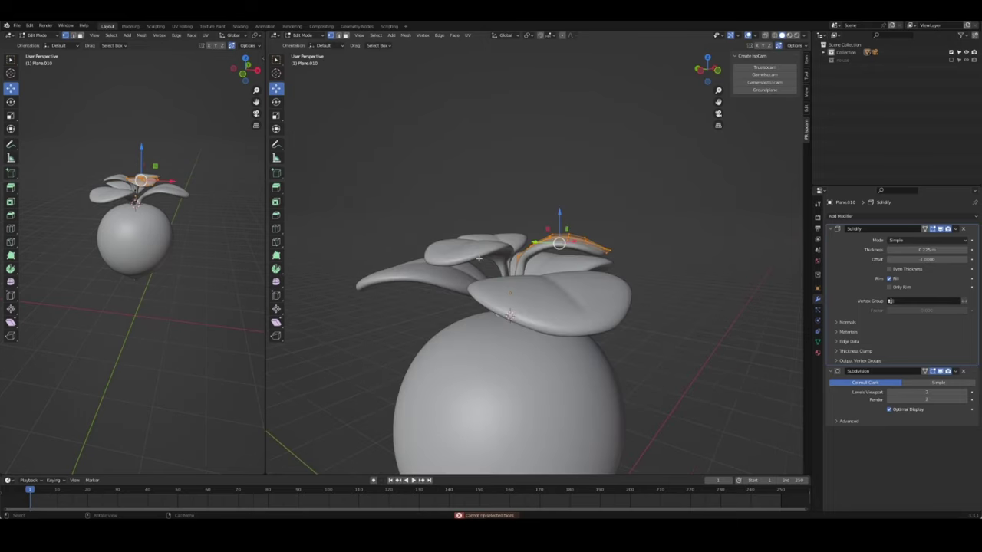
key(Tab)
shift+click(491, 236)
key(Tab)
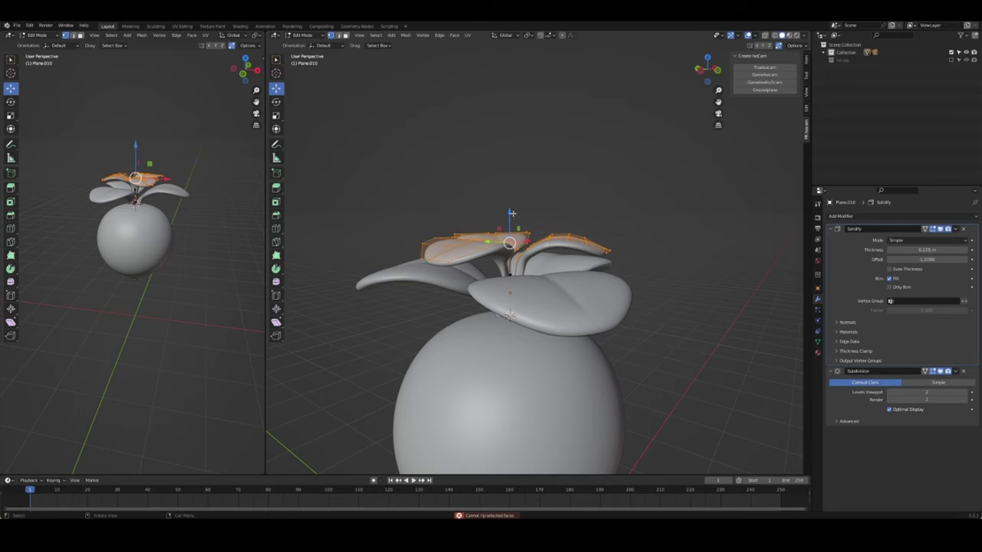
key(Tab)
Nudge the two selected upper leaves and scale them larger, checking from the front
key(g)
click(510, 264)
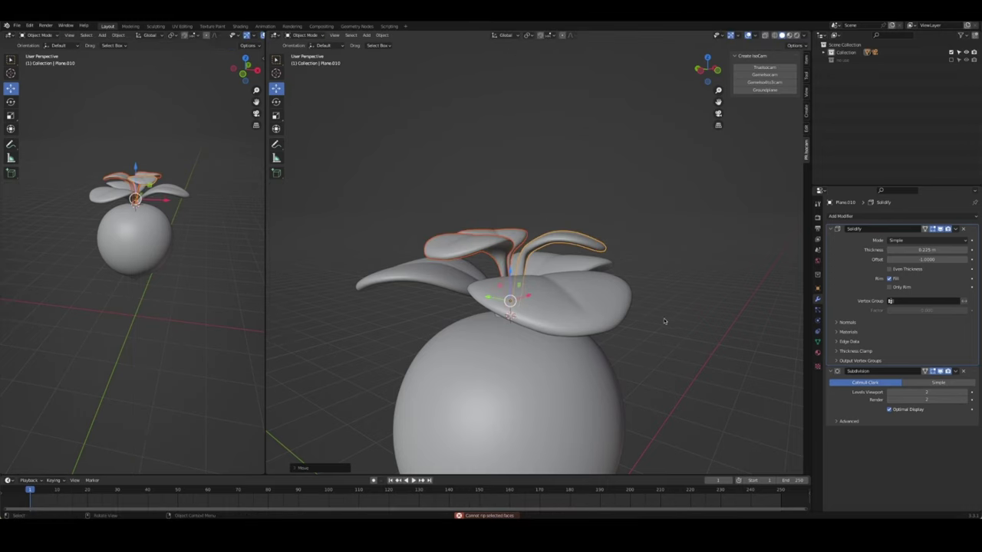
key(KP_1)
key(s)
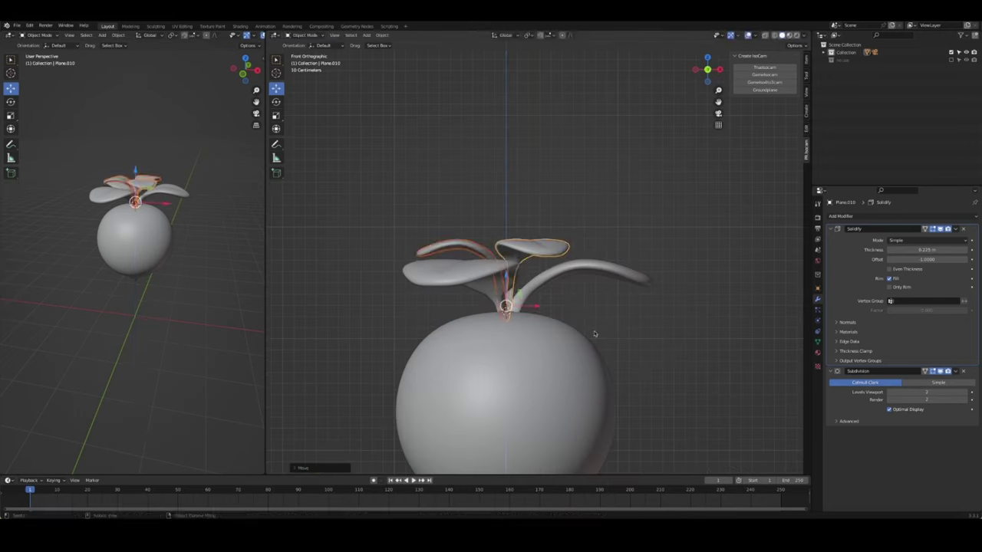
click(583, 322)
mouse_move(583, 322)
middle_down()
mouse_move(683, 373)
mouse_move(714, 410)
mouse_move(719, 342)
mouse_move(675, 325)
mouse_move(510, 355)
mouse_move(522, 335)
mouse_move(614, 312)
middle_up()
Widen the front leaf's stem by scaling its vertices along local Y
scroll(679, 332, up, 3)
click(614, 312)
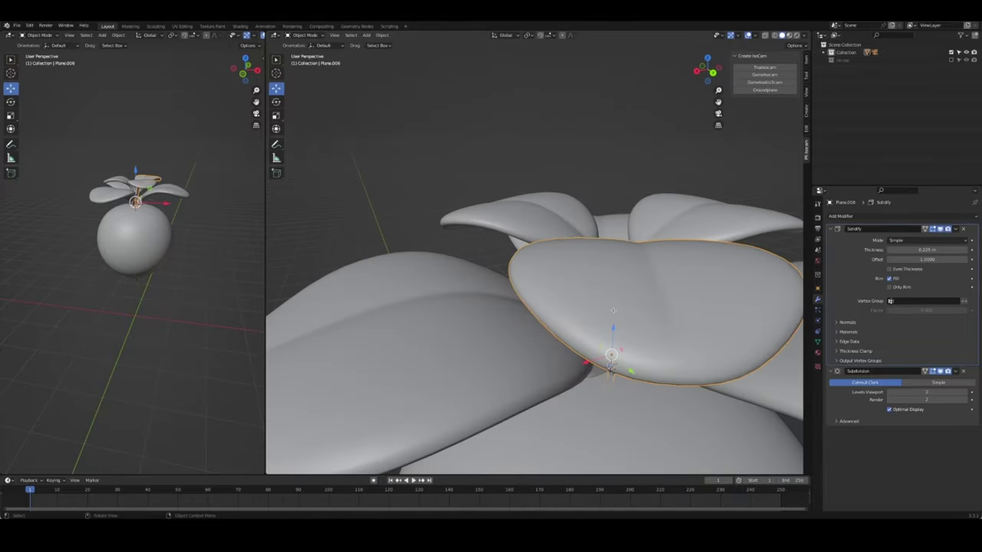
key(Tab)
key(KP_Divide)
middle_drag(683, 333, 558, 355)
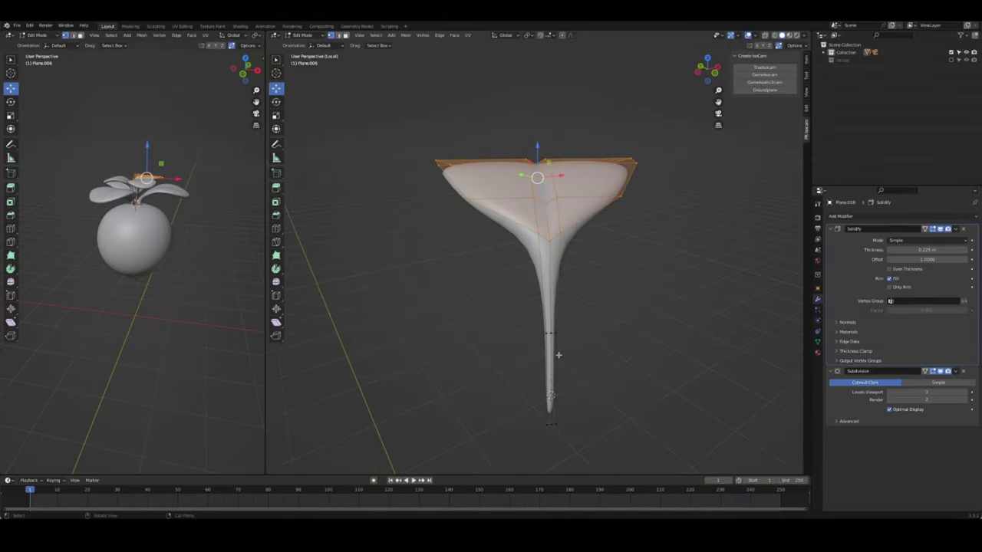
click(558, 355)
key(s)
key(y)
key(y)
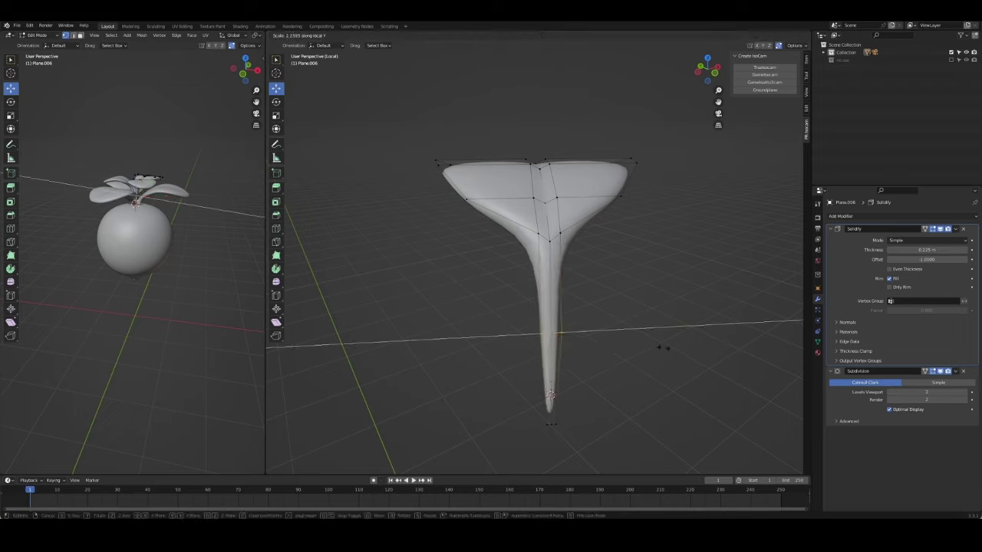
middle_drag(650, 347, 602, 412)
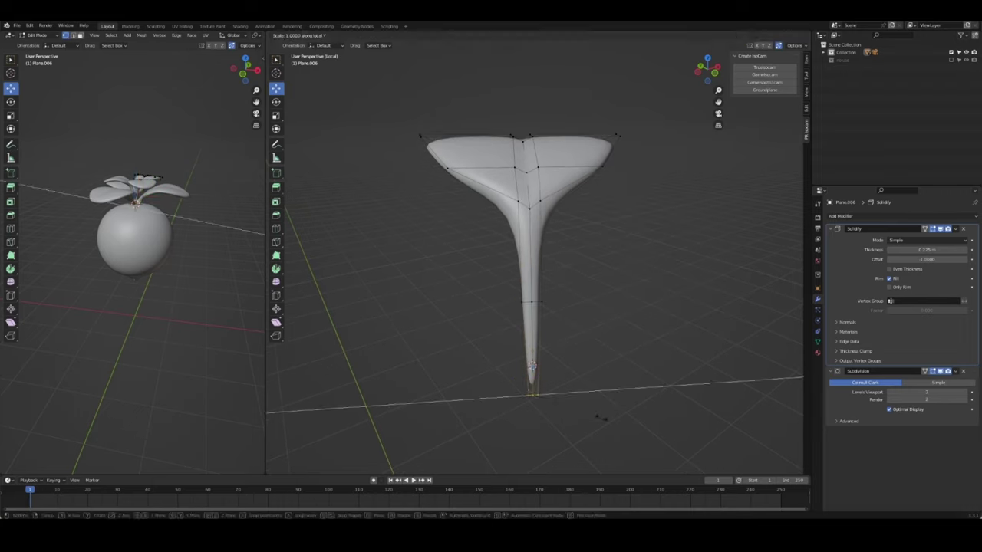
click(666, 423)
mouse_move(627, 401)
middle_down()
mouse_move(528, 272)
mouse_move(658, 322)
mouse_move(580, 276)
mouse_move(583, 292)
mouse_move(518, 300)
middle_up()
key(Tab)
key(KP_Divide)
Delete the unwanted centre leaf and petals, keeping the upper-right petal selected
click(519, 301)
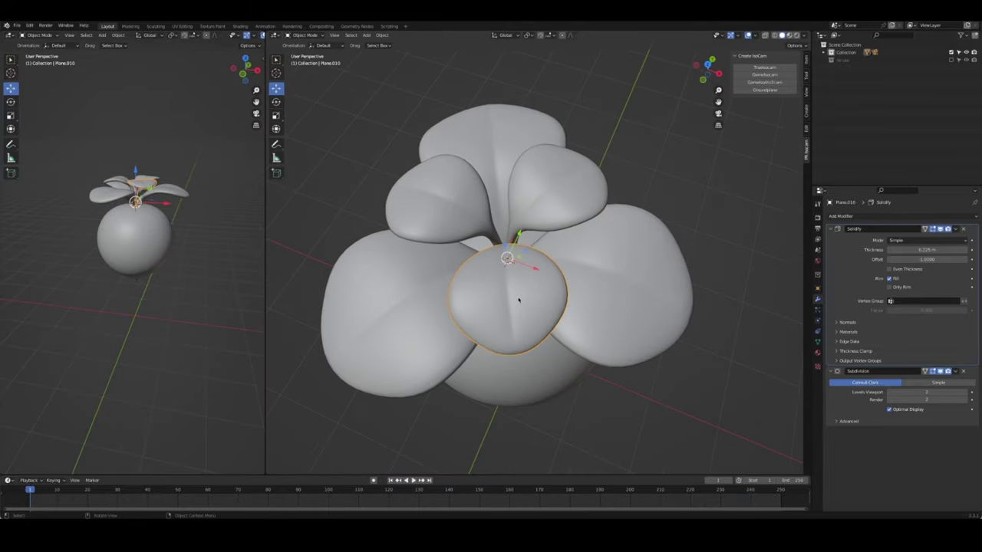
key(Delete)
click(441, 192)
key(Delete)
click(527, 206)
Add a linked copy of the upper-right petal rotated 72° about Z and inspect the cluster
key(alt+d)
key(Escape)
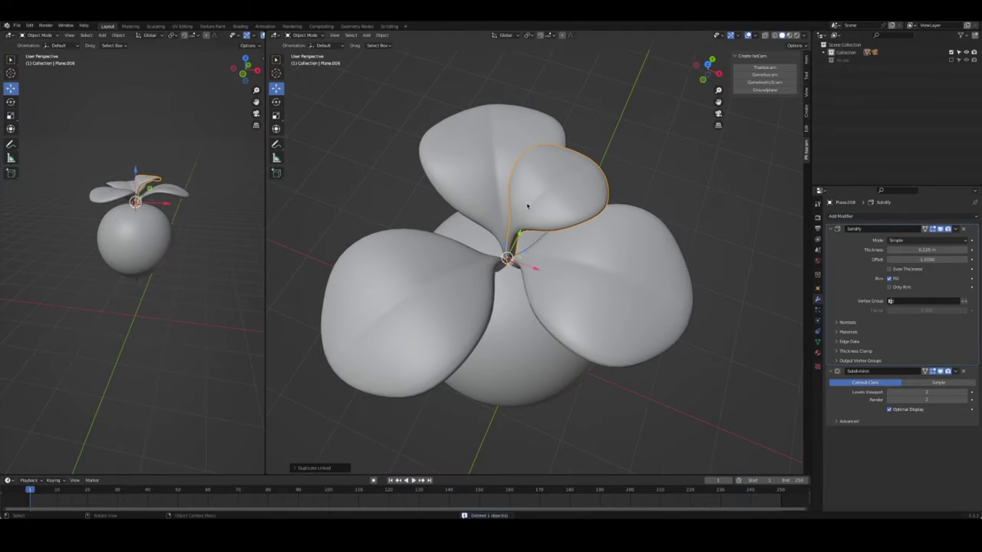
key(r)
key(z)
key(7)
key(2)
key(Return)
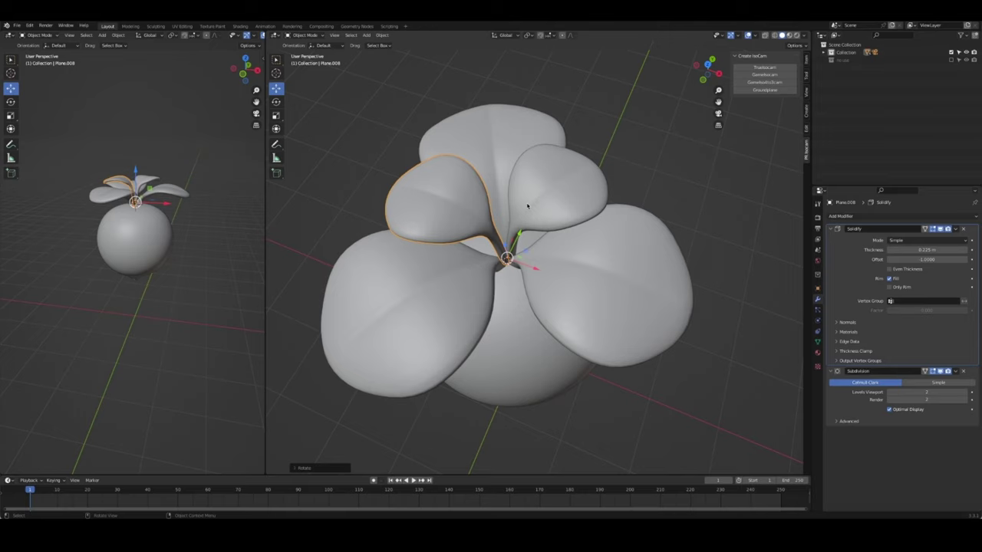
key(ctrl+z)
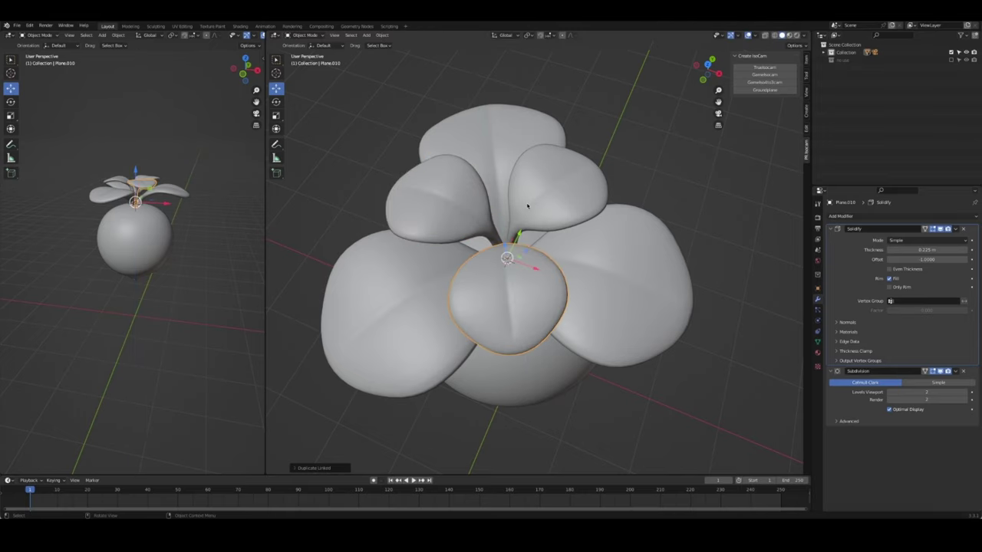
mouse_move(619, 169)
middle_down()
mouse_move(673, 138)
mouse_move(700, 189)
mouse_move(613, 279)
mouse_move(593, 247)
mouse_move(607, 280)
middle_up()
scroll(609, 286, down, 5)
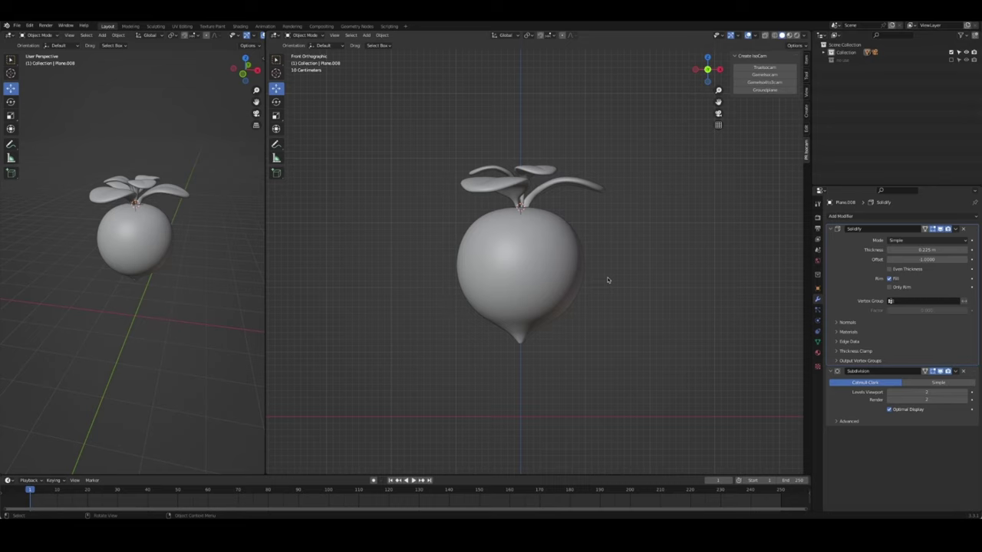
Switch the viewport to a brighter shading mode to see the radish clearly
click(537, 254)
middle_drag(536, 253, 489, 230)
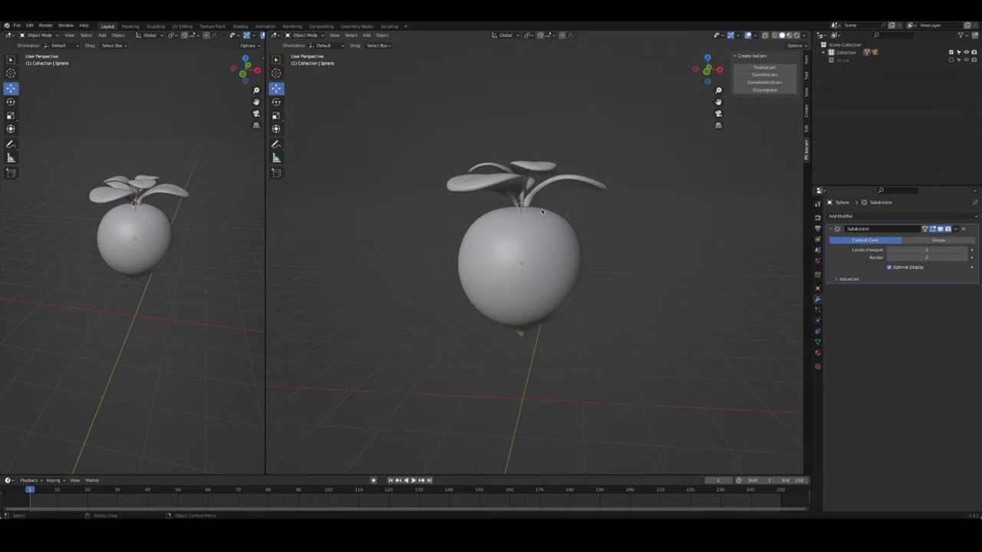
key(z)
click(537, 251)
key(z)
click(633, 267)
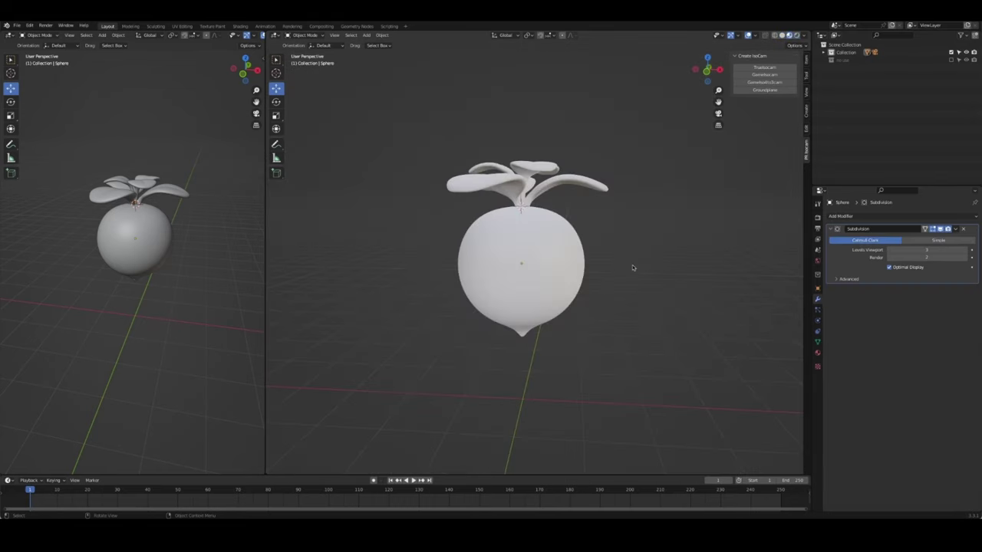
middle_drag(633, 267, 537, 281)
click(537, 282)
Create a new material named green for the leaf with a green base colour
click(580, 187)
click(817, 353)
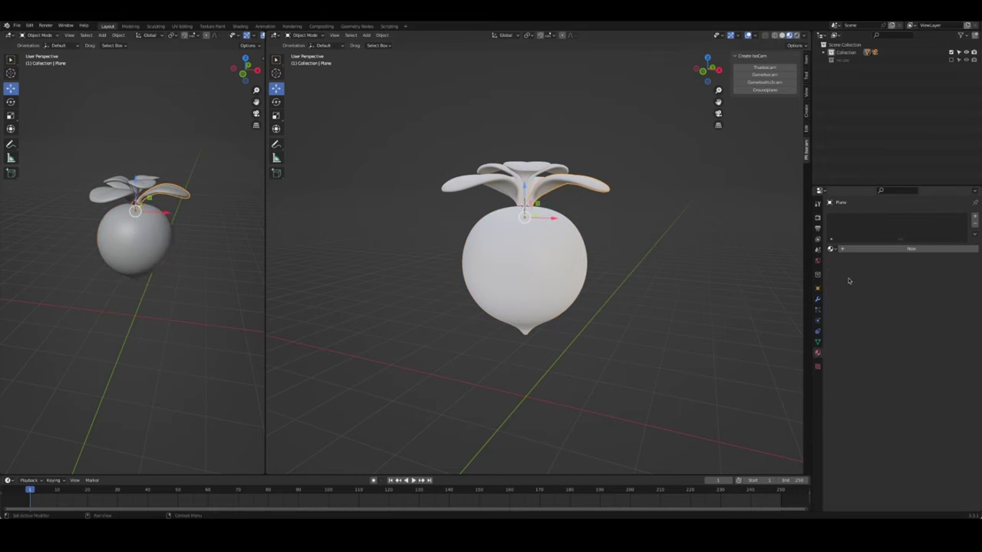
double_click(894, 249)
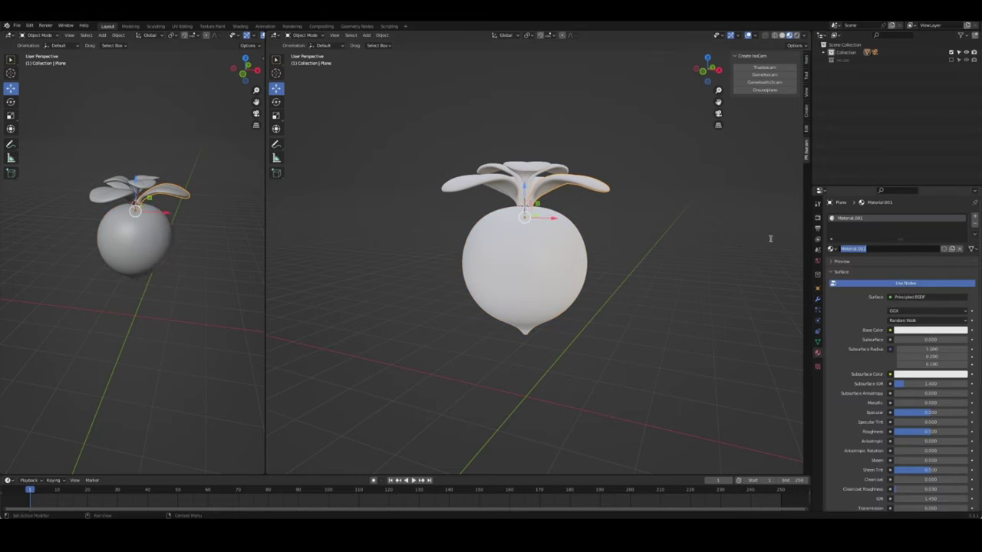
text(green)
key(Return)
click(923, 328)
click(916, 257)
middle_drag(583, 268, 598, 230)
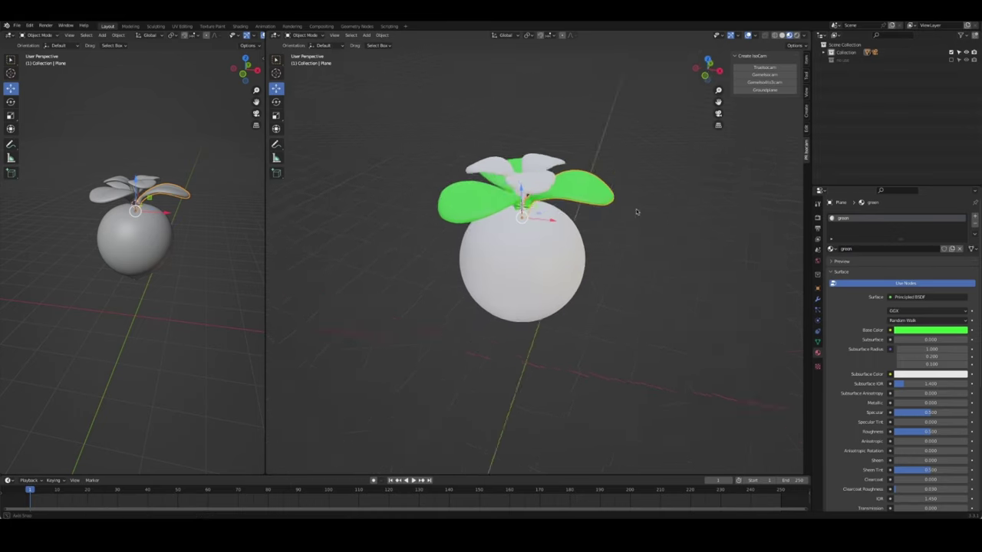
click(926, 328)
scroll(917, 241, down, 3)
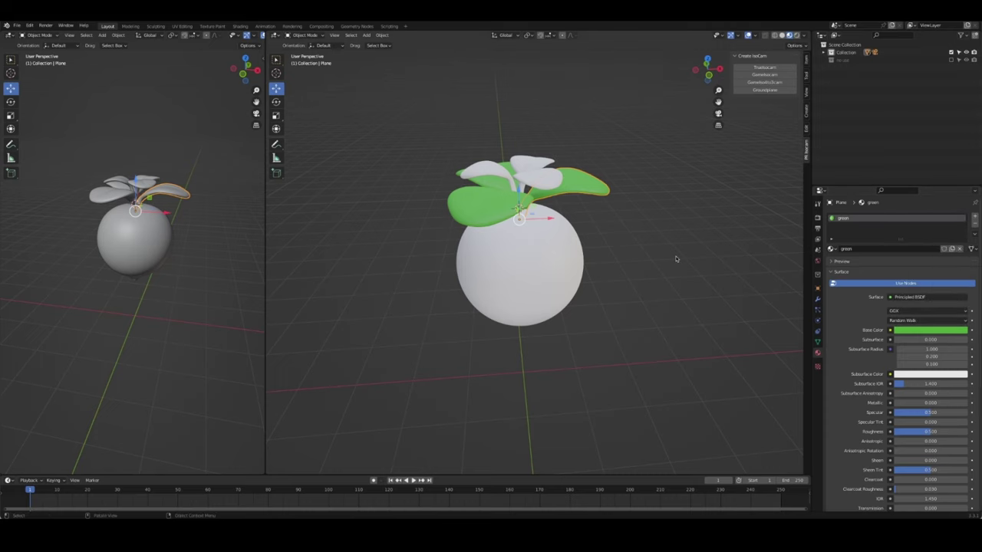
middle_drag(675, 259, 583, 265)
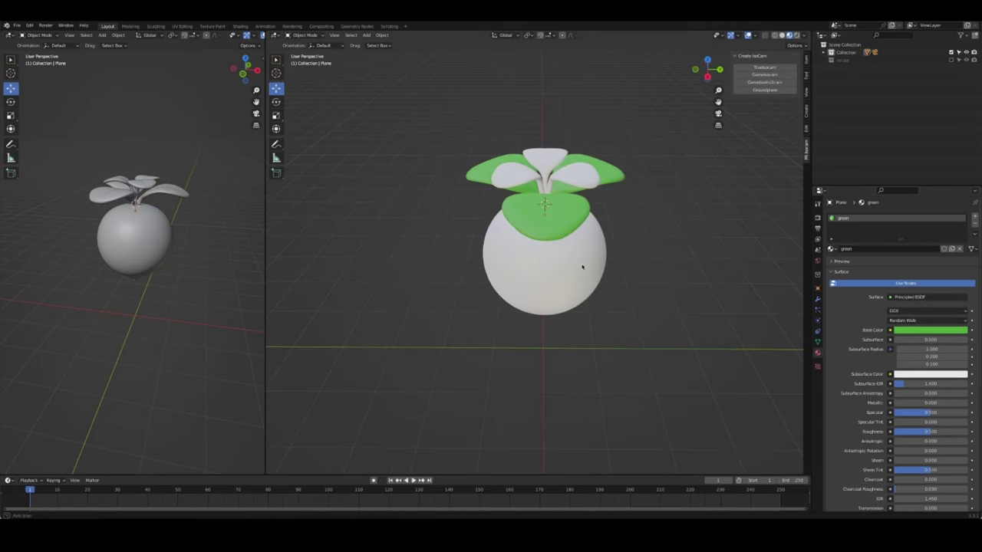
middle_drag(637, 214, 626, 218)
Link the green material to the other leaves and copy the leaf modifiers onto them
click(627, 219)
key(ctrl+l)
click(620, 216)
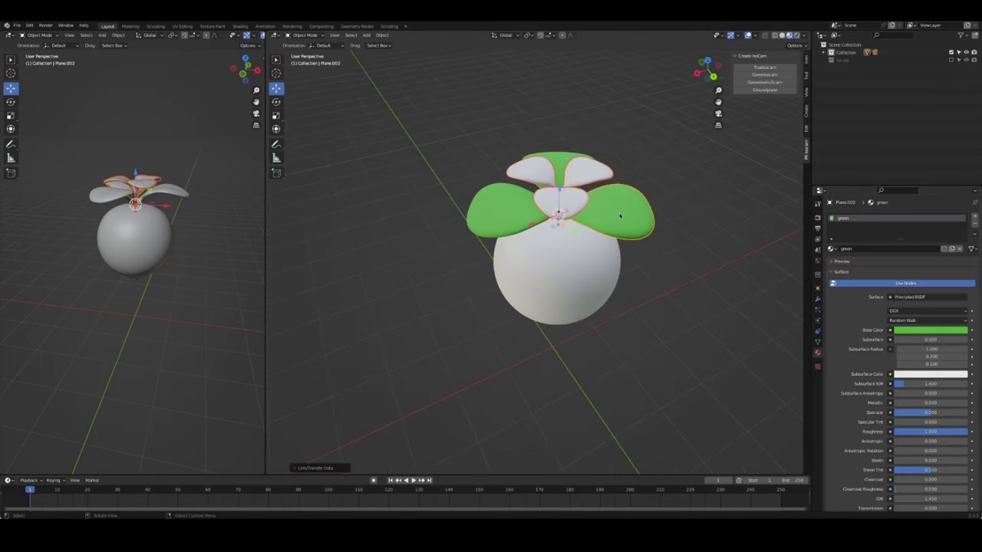
key(ctrl+l)
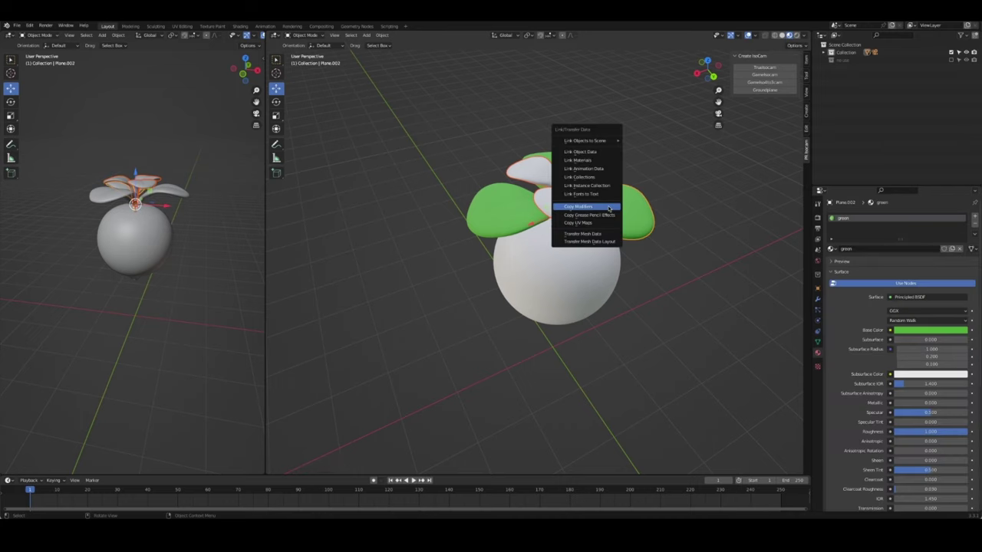
click(583, 160)
mouse_move(599, 230)
middle_down()
mouse_move(641, 244)
mouse_move(570, 265)
middle_up()
click(570, 265)
Enlarge the lower timeline area and turn it into a Shader Editor
drag(151, 475, 152, 342)
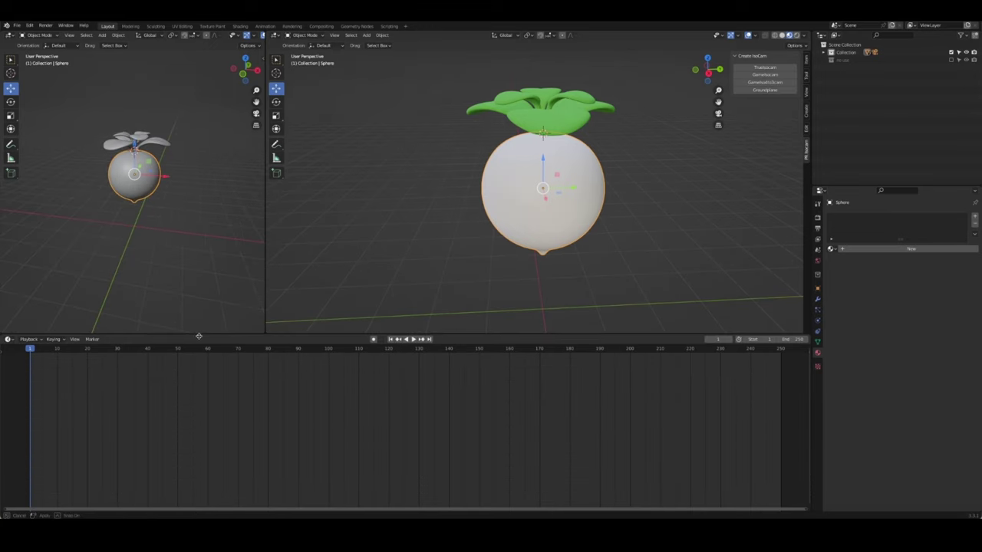
key(KP_1)
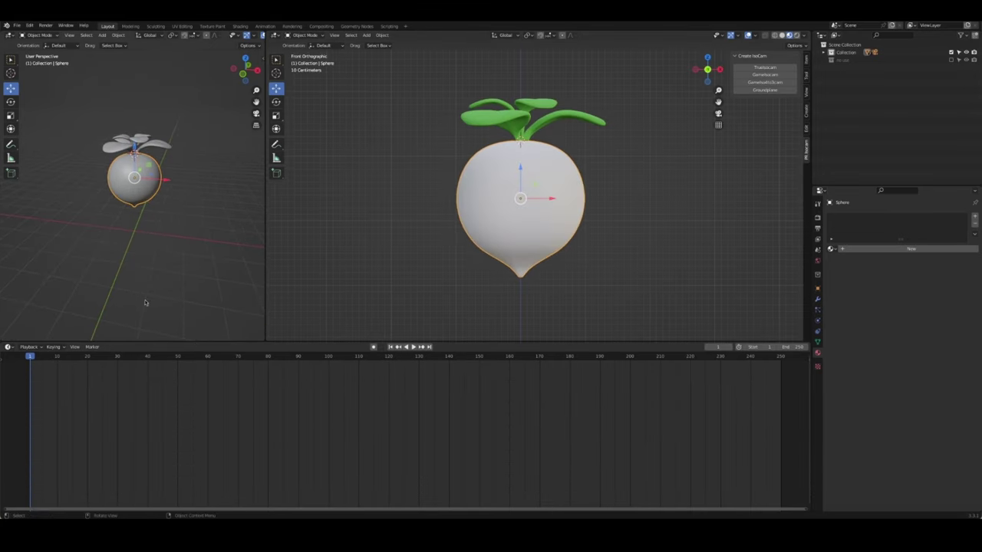
click(8, 346)
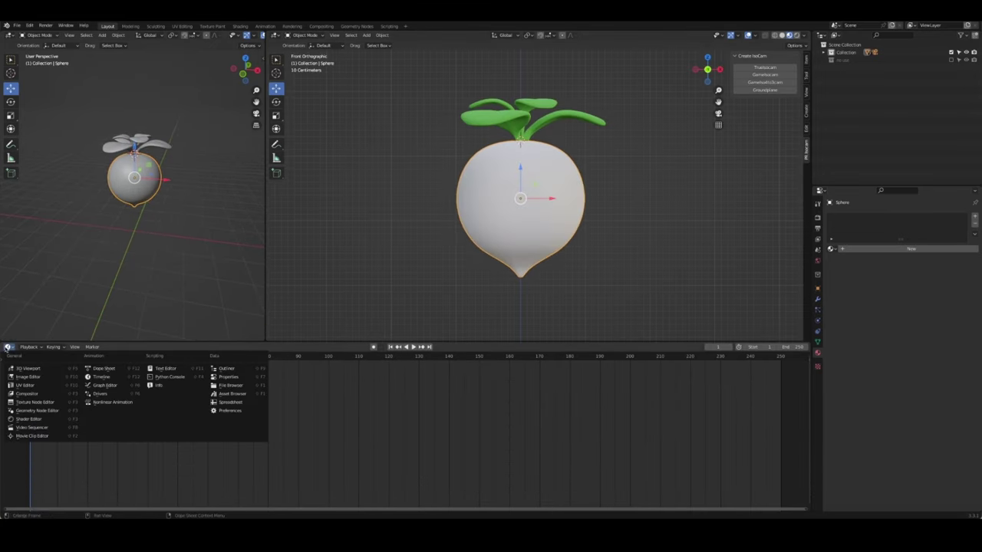
click(39, 418)
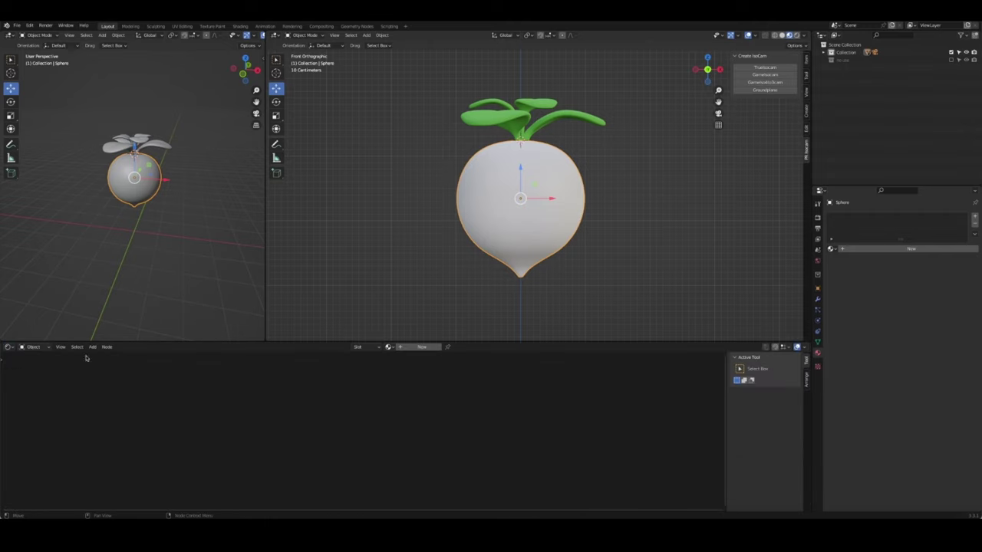
right_click(313, 410)
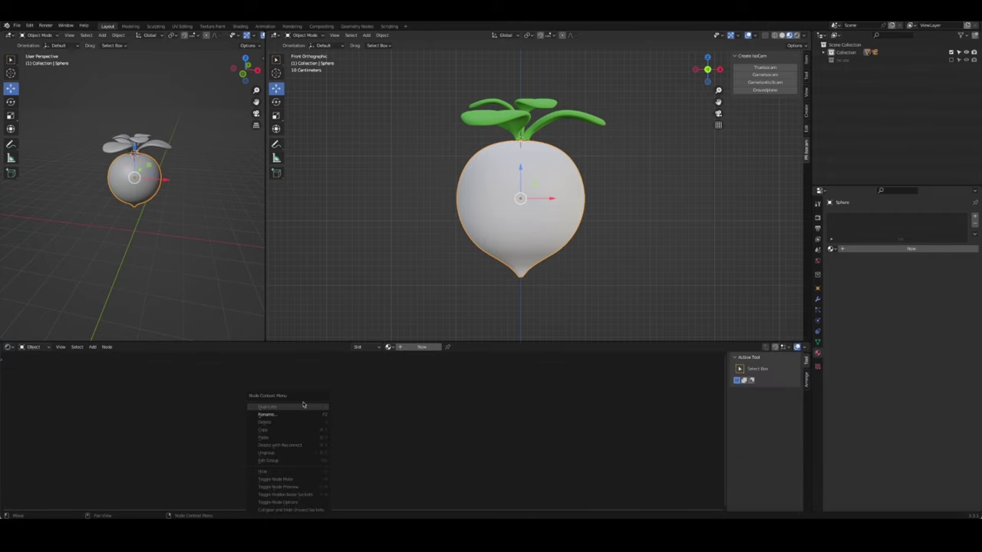
key(shift+a)
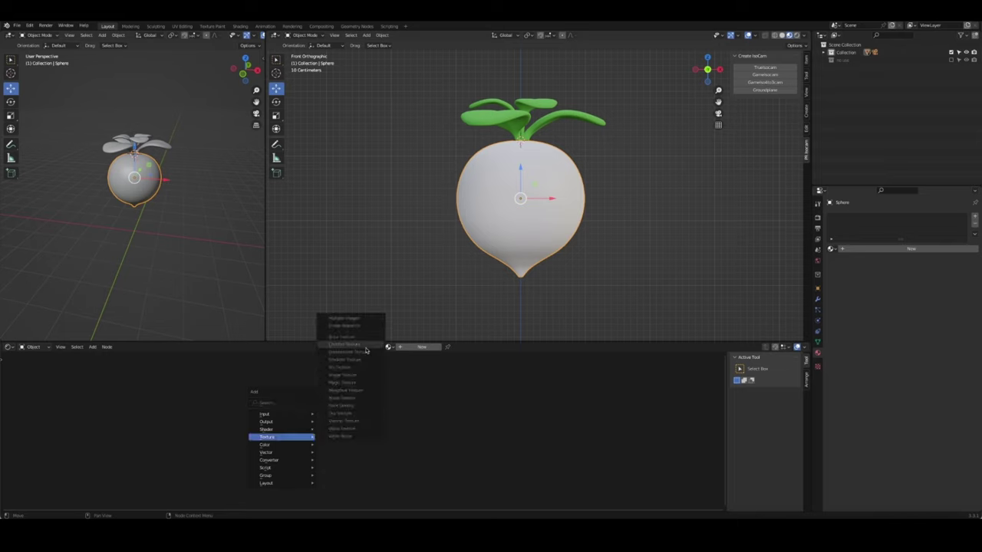
Create Material.001 for the radish body and frame its nodes in the taller editor
mouse_move(281, 436)
click(420, 346)
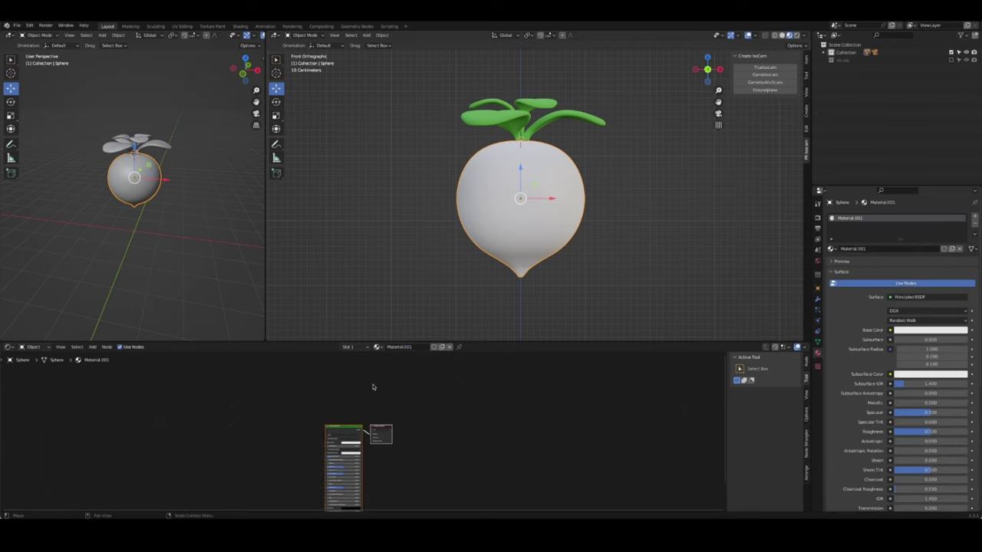
drag(415, 342, 414, 284)
mouse_move(342, 453)
middle_down()
mouse_move(408, 366)
mouse_move(375, 367)
middle_up()
scroll(408, 366, up, 2)
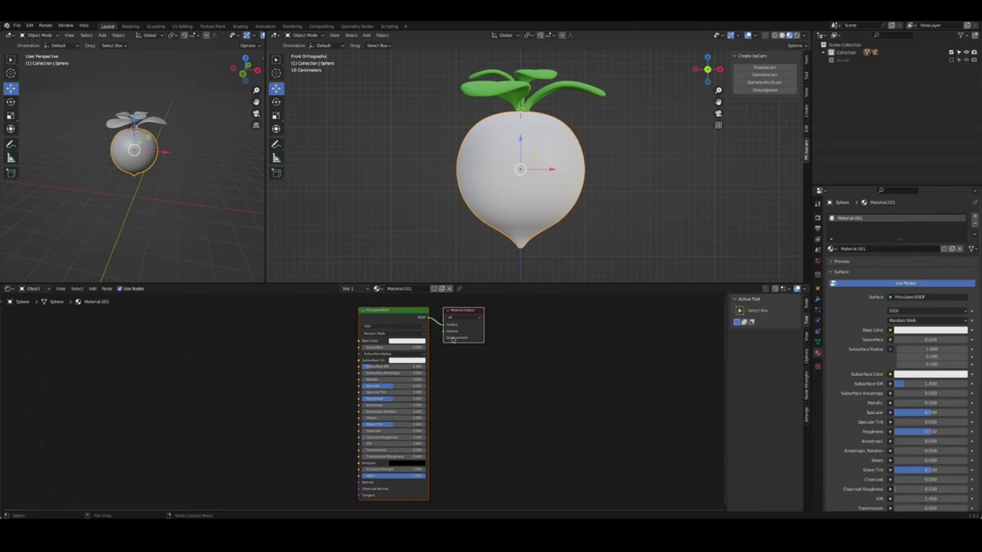
Add a Texture Coordinate node left of the shader, discarding a mistaken Image Texture
middle_drag(453, 340, 581, 340)
key(shift+a)
click(257, 344)
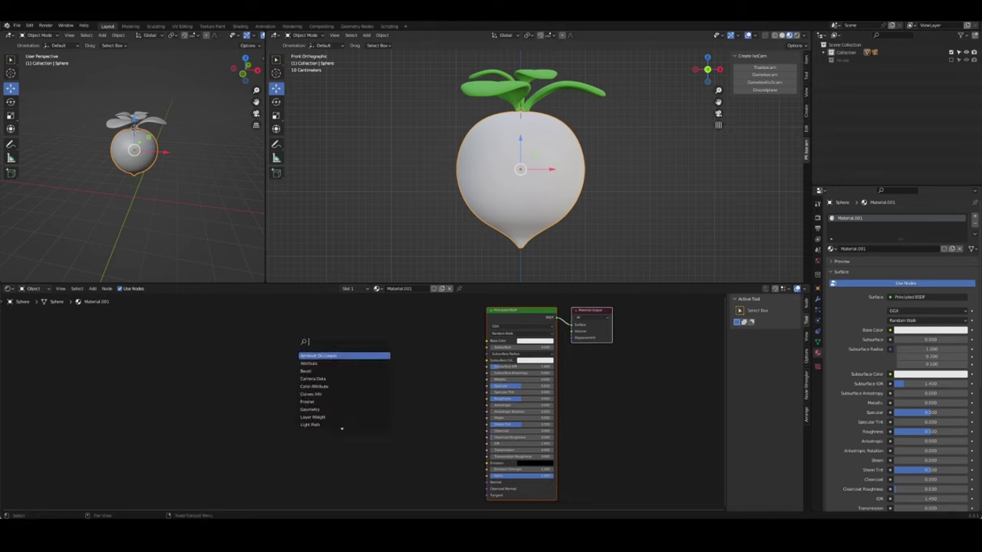
text(text)
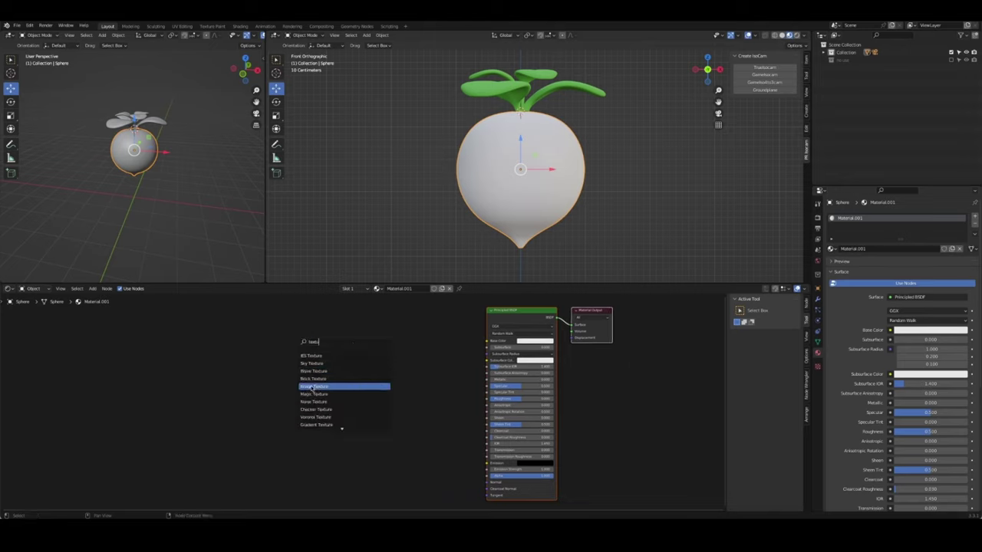
click(314, 386)
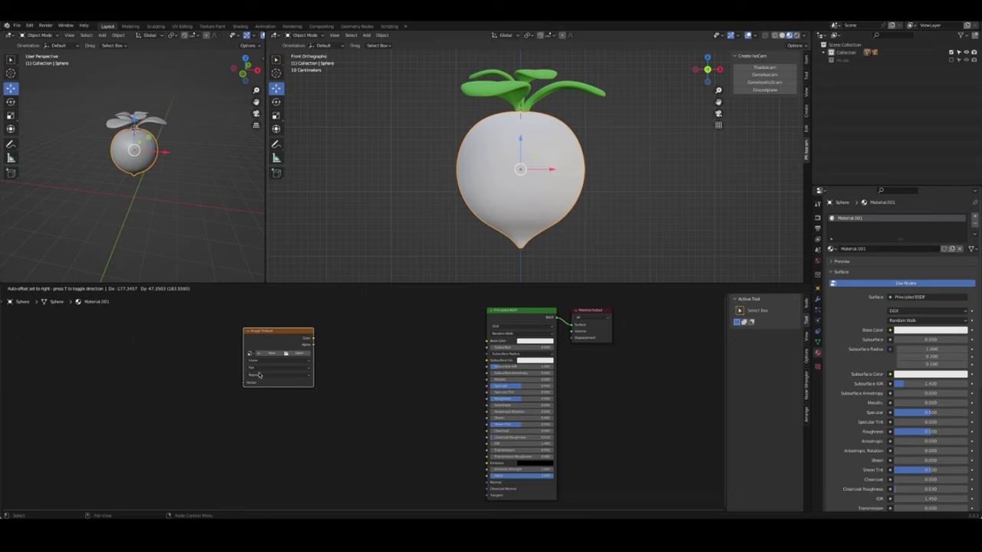
key(Escape)
key(shift+a)
click(239, 384)
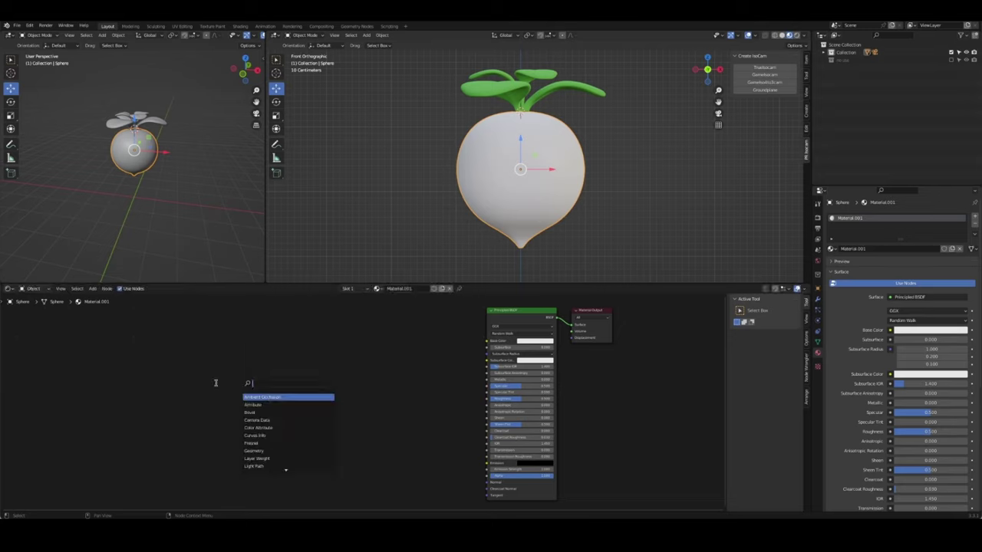
text(ctex co)
key(Return)
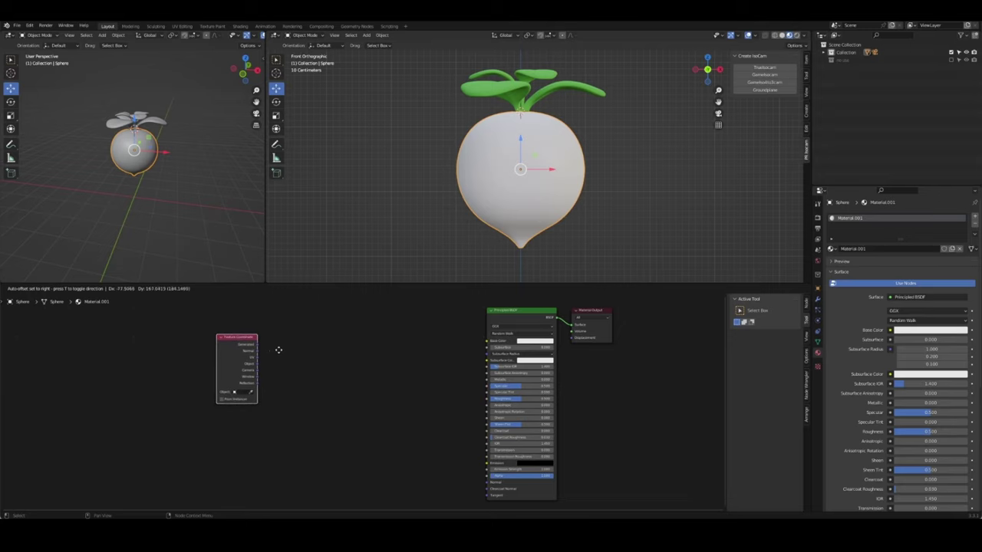
click(286, 350)
Add Mapping and Gradient Texture nodes and line up the three texture nodes on the left
key(shift+a)
text(m)
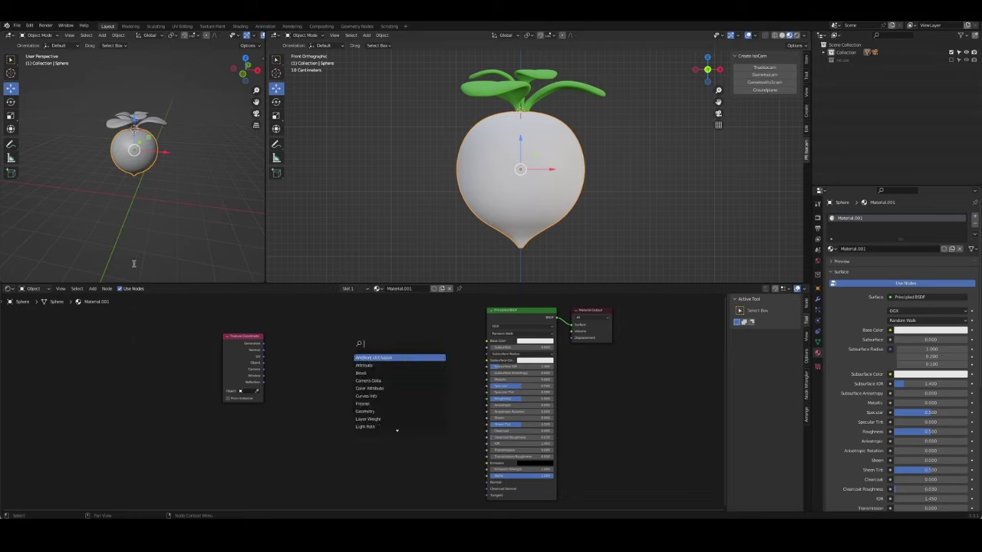
text(ap)
key(Return)
click(299, 369)
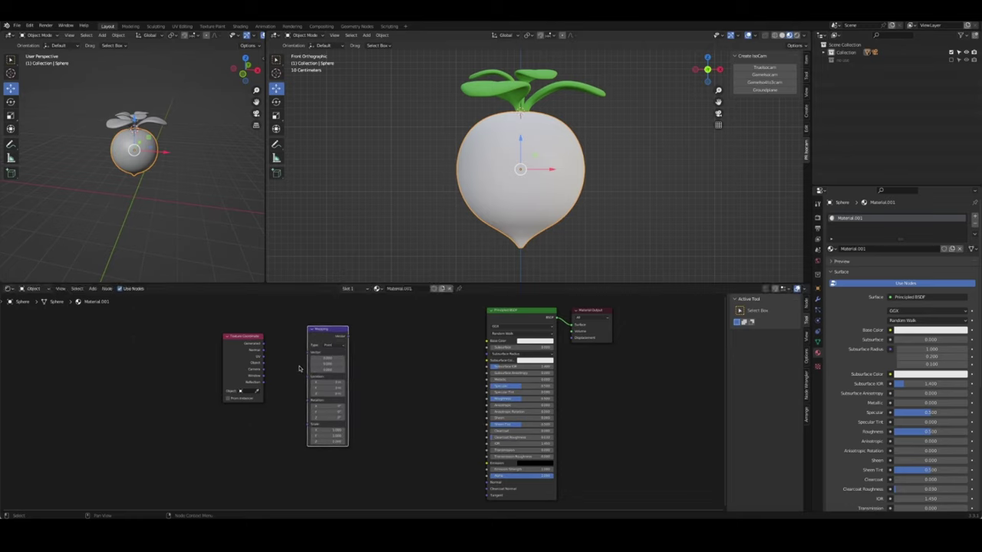
click(479, 352)
key(shift+a)
text(g)
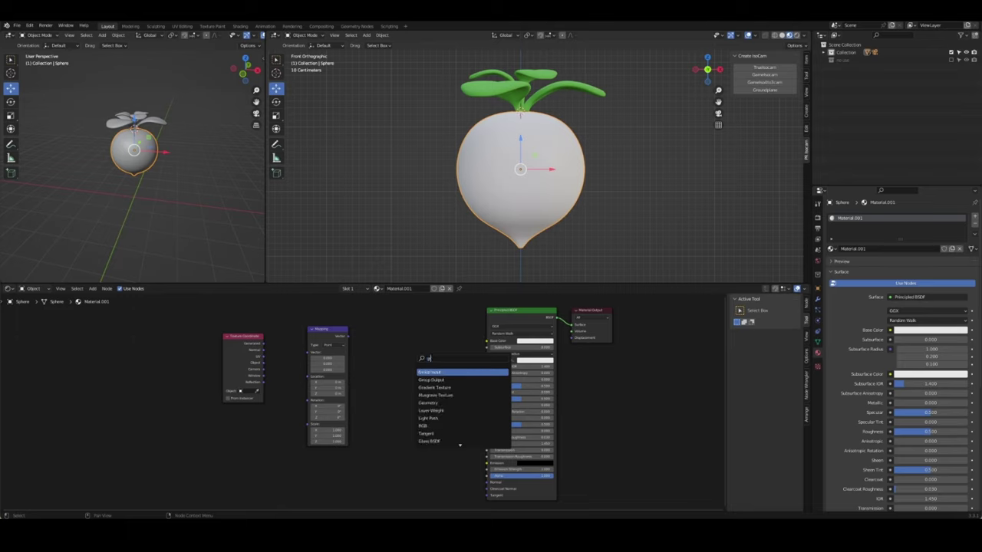
text(ra)
key(Return)
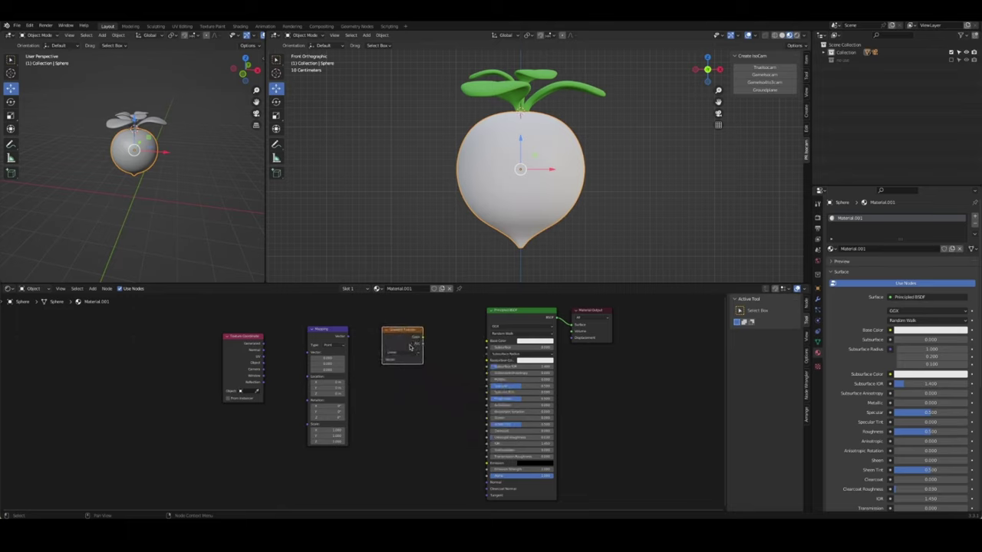
drag(239, 337, 184, 322)
drag(327, 329, 254, 323)
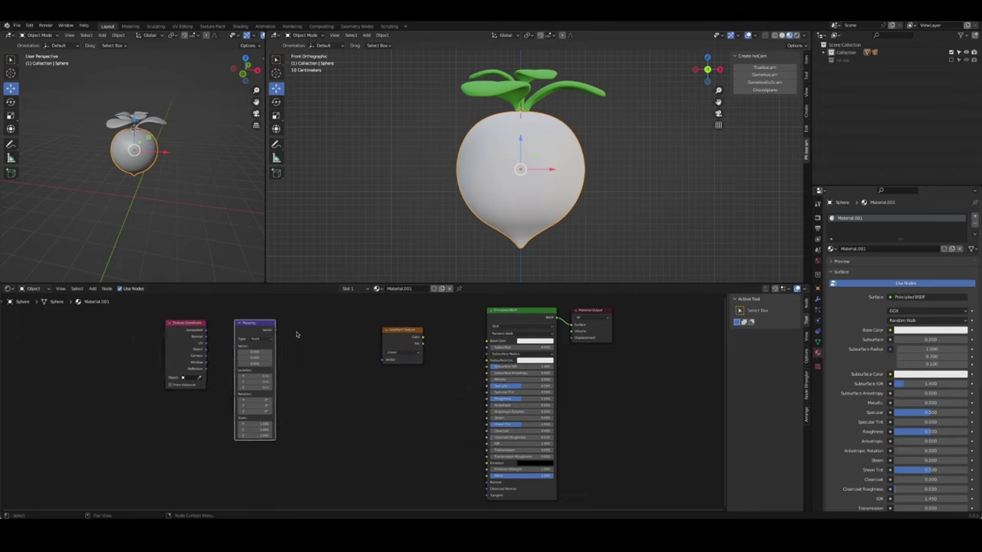
drag(389, 328, 314, 324)
Add a ColorRamp feeding Base Color, with the Gradient Texture driving its Fac
key(shift+a)
click(409, 334)
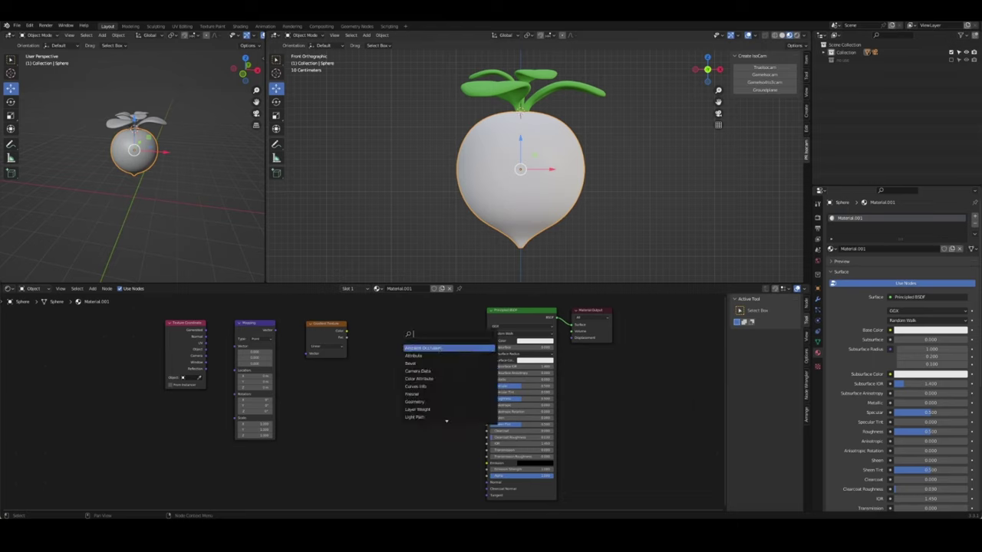
text(color ramp)
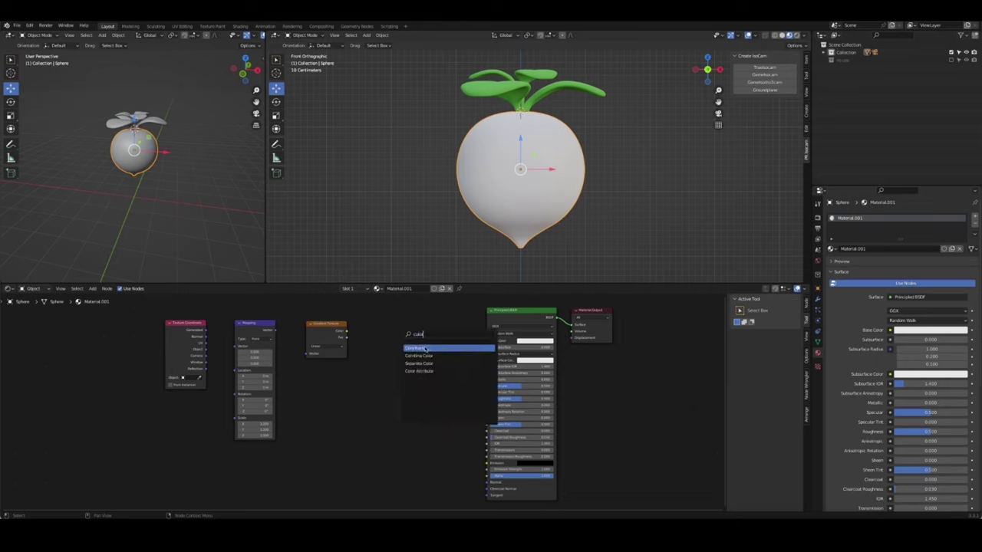
key(Return)
click(404, 325)
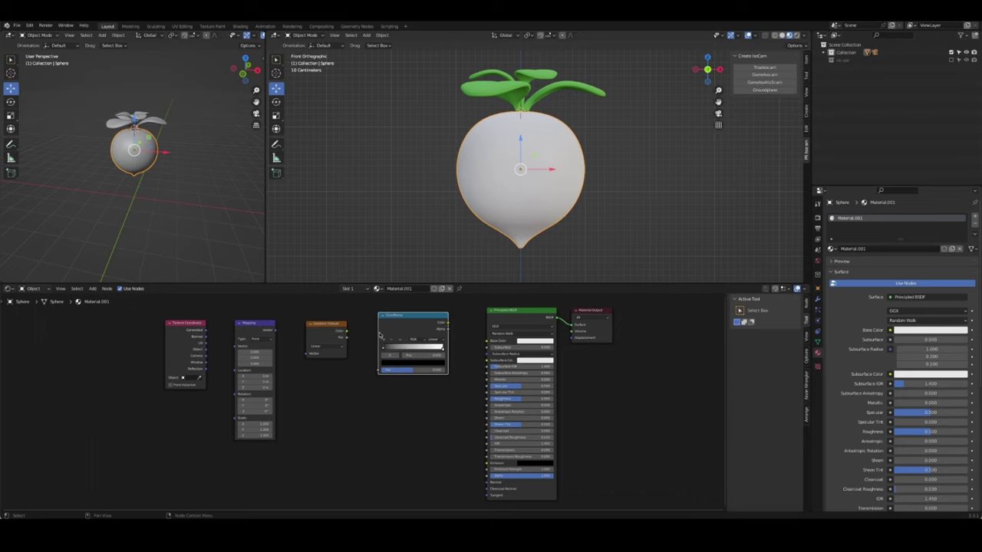
drag(448, 326, 488, 340)
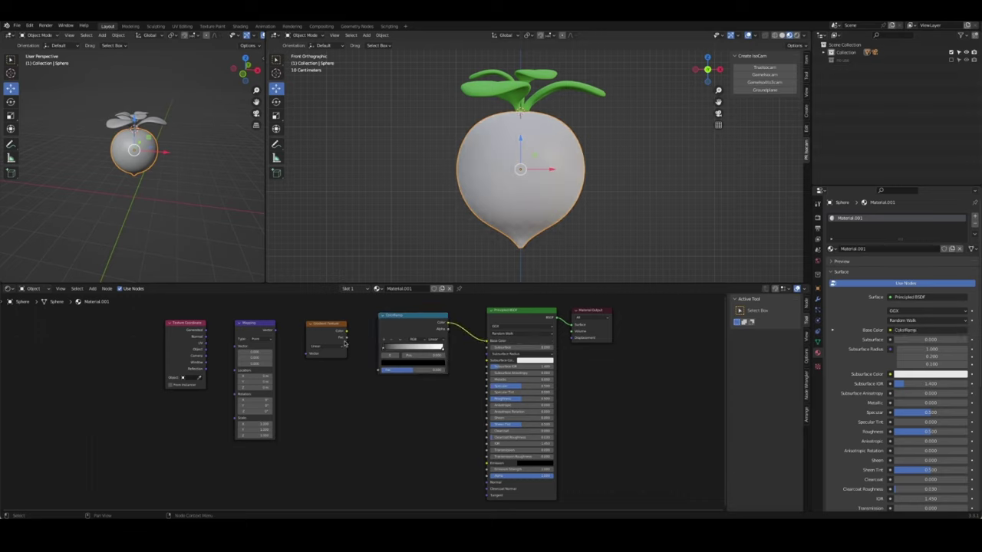
drag(346, 334, 380, 370)
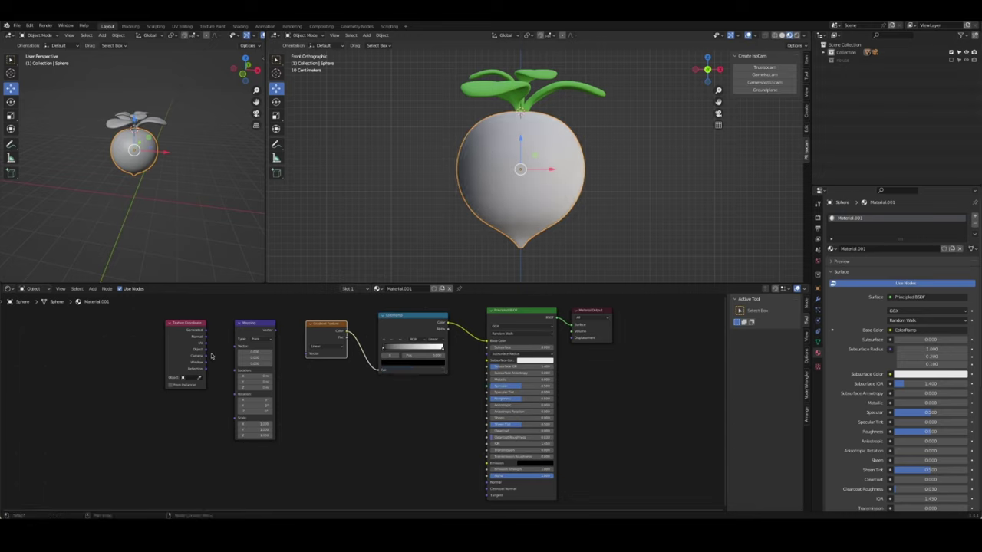
Link Object coordinates into Mapping, rotate it 90° on Y, and save radish.blend
mouse_move(206, 349)
mouse_down()
mouse_move(284, 339)
mouse_move(307, 353)
mouse_up()
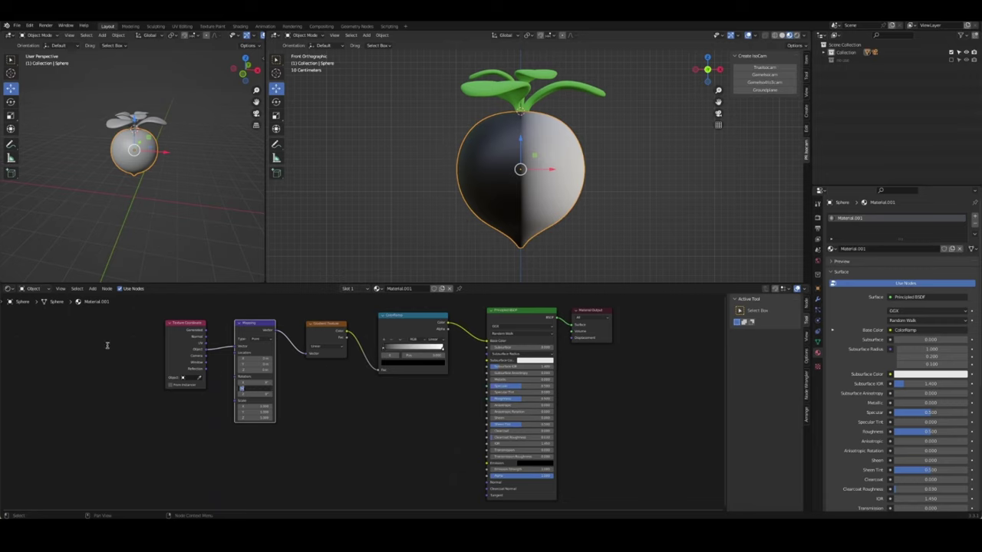
key(Return)
click(297, 419)
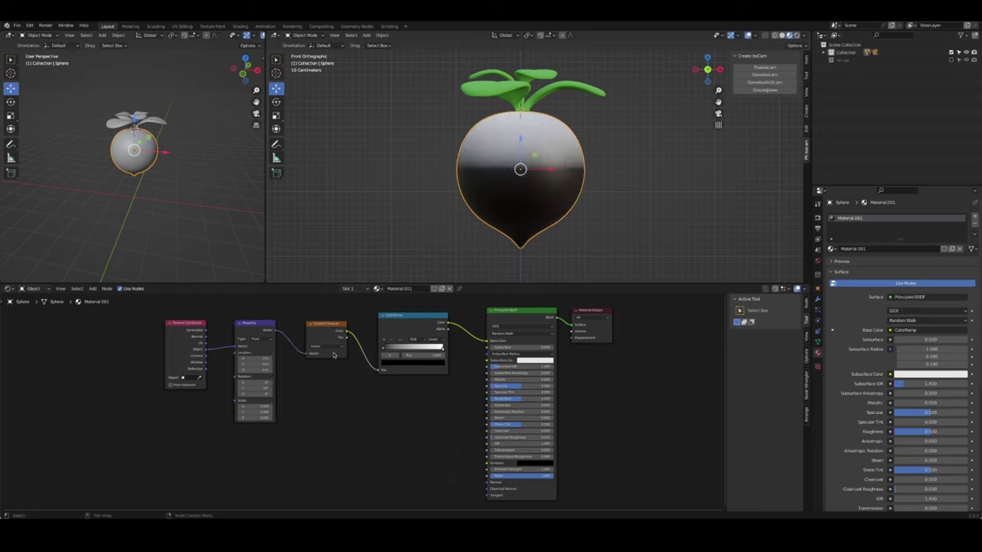
click(383, 351)
key(ctrl+s)
Make the ramp's dark stop white and its other stop pink, sliding the pink stop left
click(396, 363)
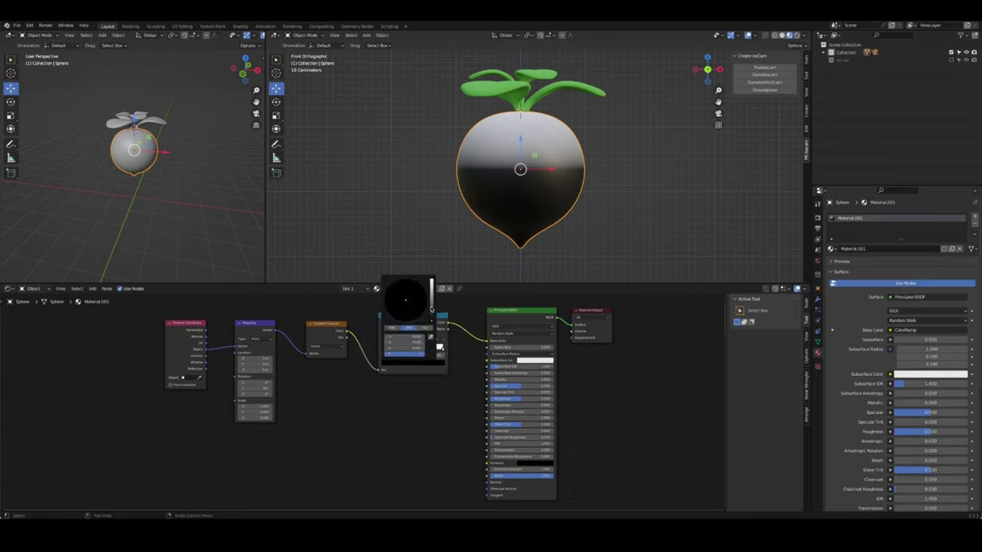
drag(431, 309, 431, 284)
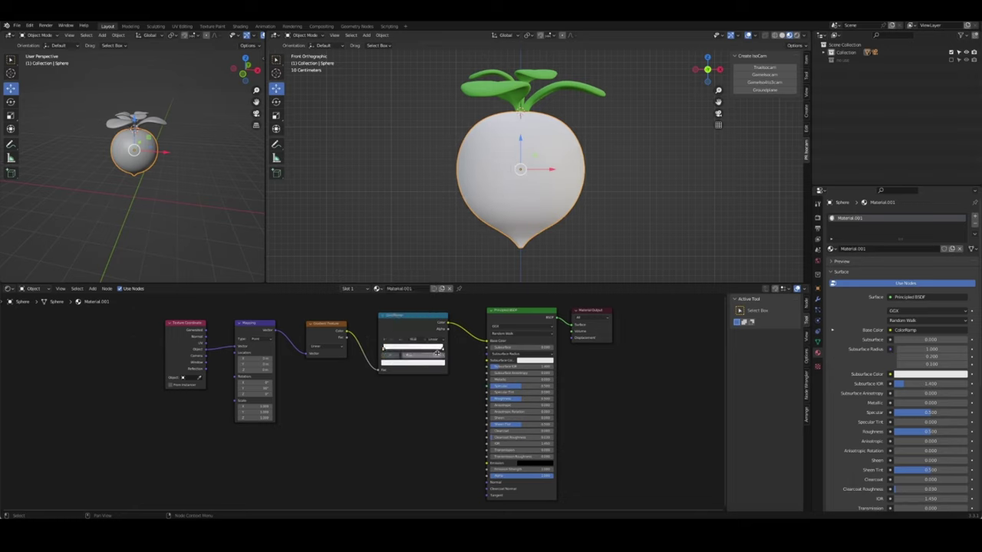
click(442, 351)
click(413, 362)
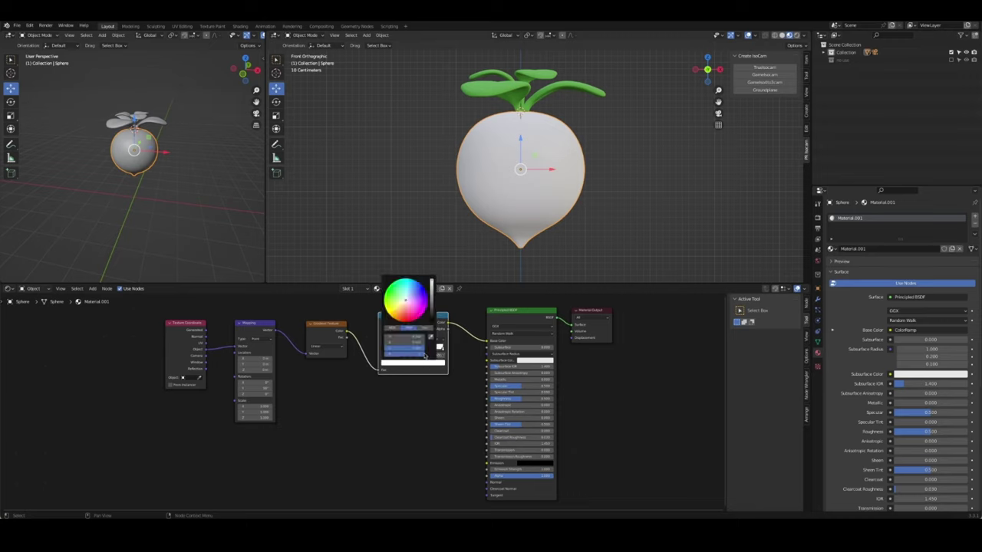
mouse_move(406, 301)
mouse_down()
mouse_move(419, 310)
mouse_move(414, 337)
mouse_up()
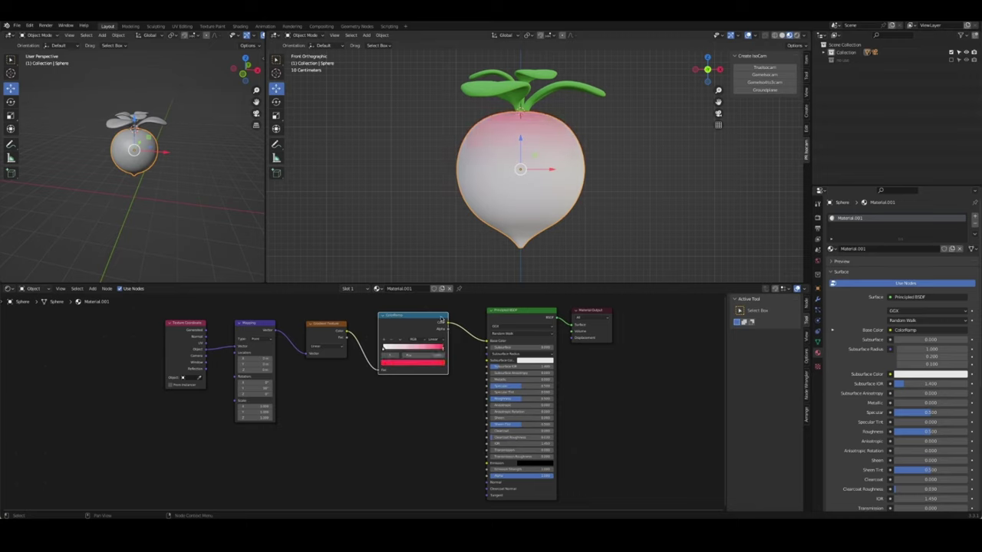
mouse_move(443, 350)
mouse_down()
mouse_move(410, 350)
mouse_move(422, 349)
mouse_up()
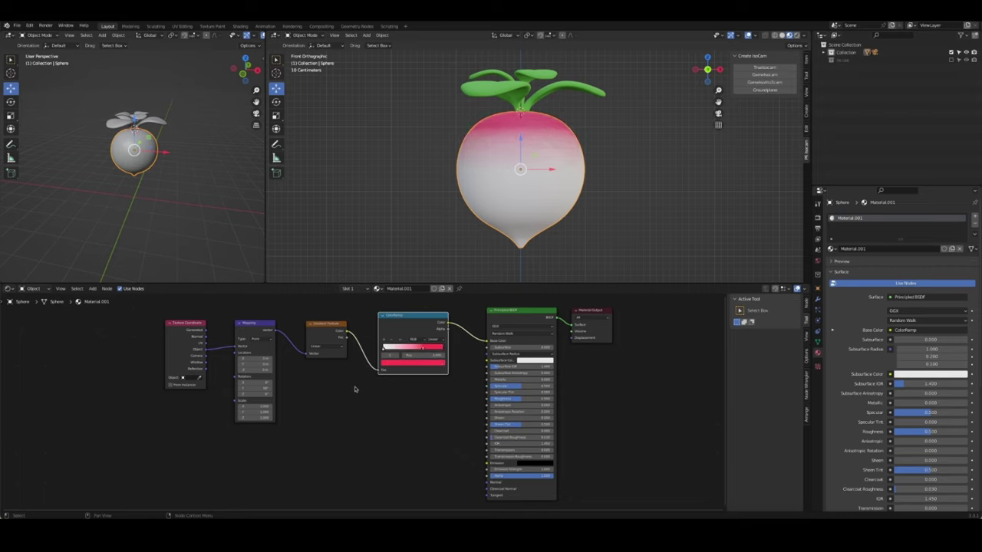
click(376, 402)
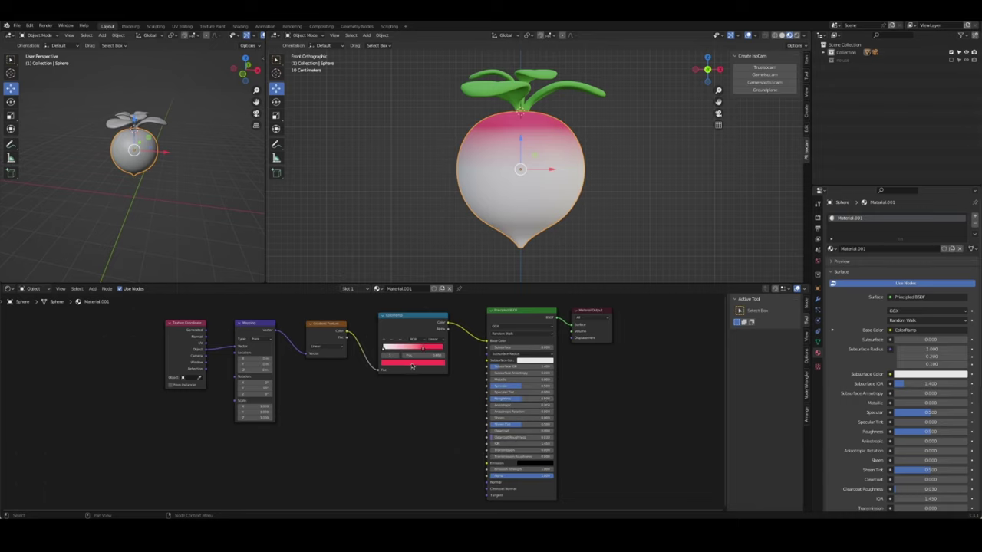
click(379, 372)
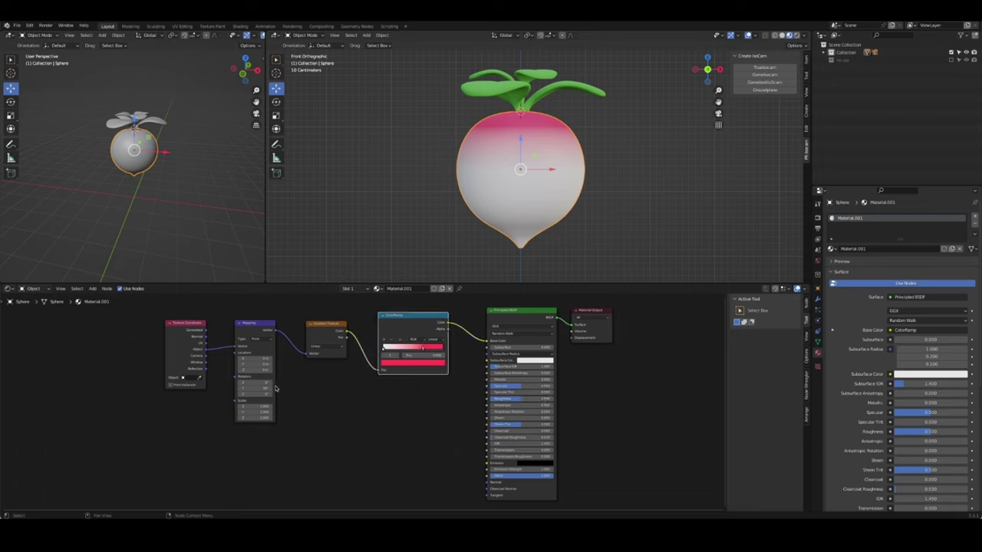
Shift the Mapping offset, set the pink stop position to 0.9, and reposition the white stop
drag(251, 372, 252, 372)
drag(261, 370, 241, 381)
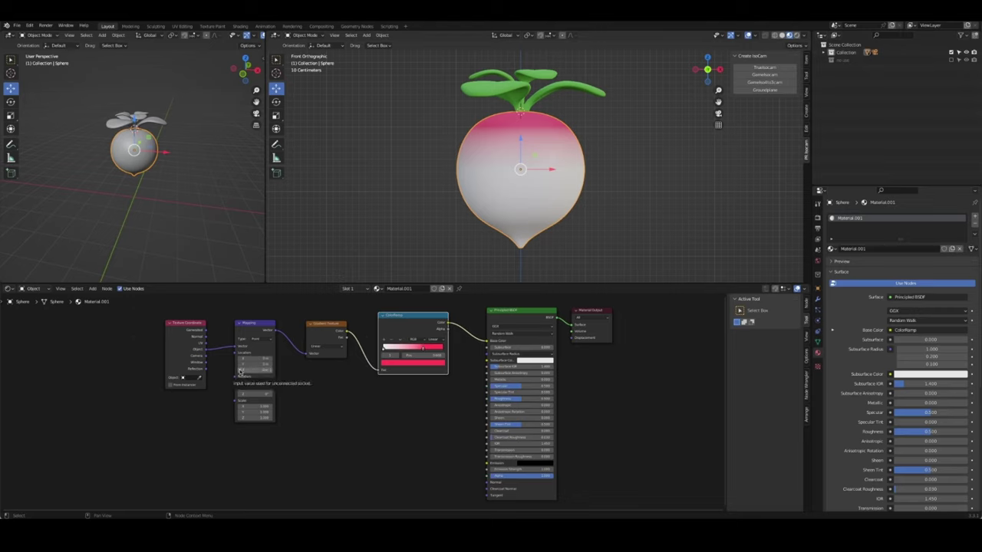
drag(253, 360, 276, 361)
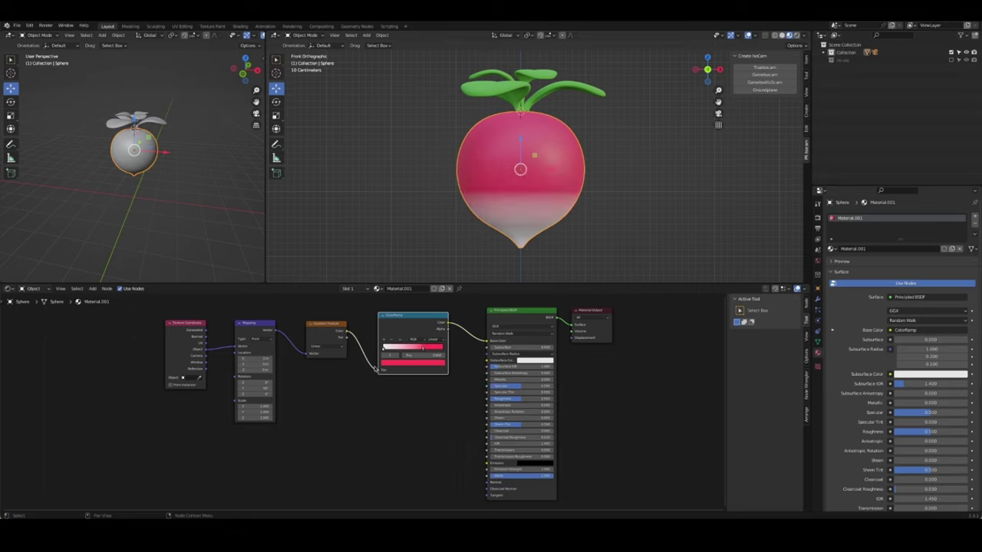
drag(422, 349, 455, 351)
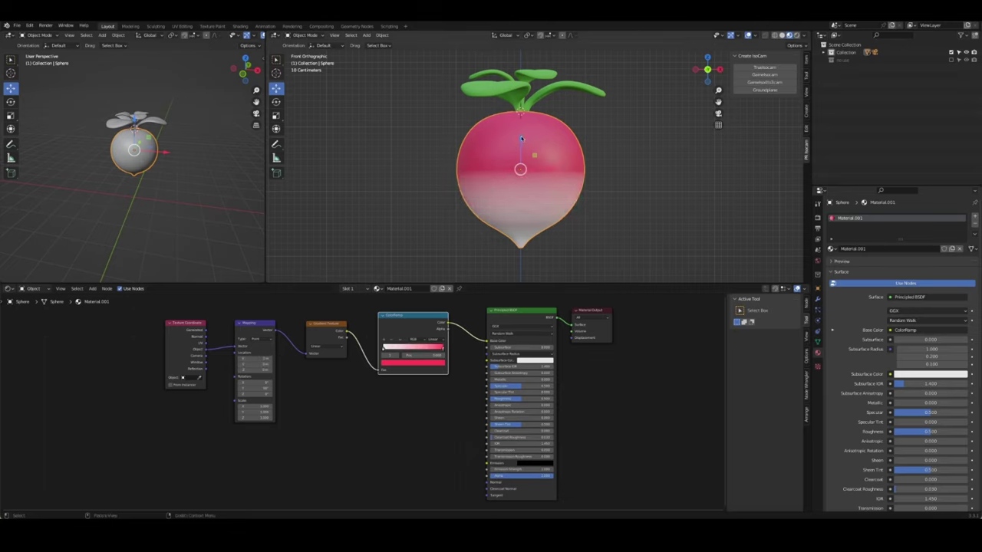
scroll(521, 139, up, 1)
scroll(570, 220, down, 3)
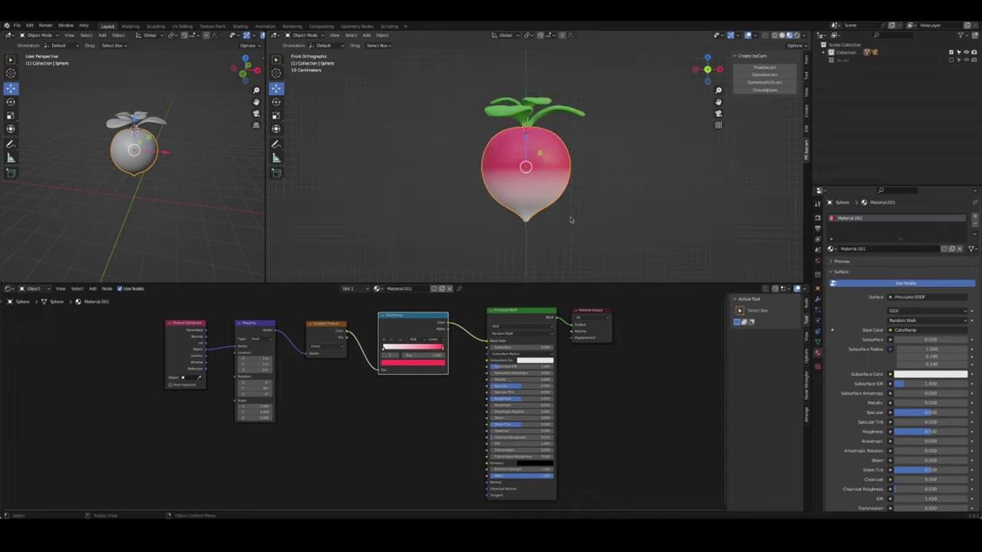
click(422, 357)
text(0.9)
key(Return)
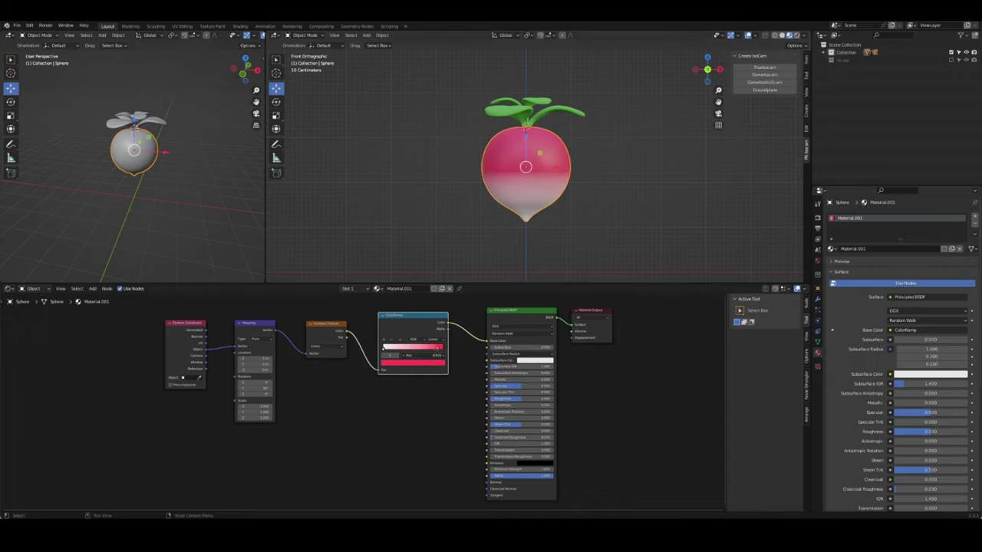
drag(437, 348, 441, 347)
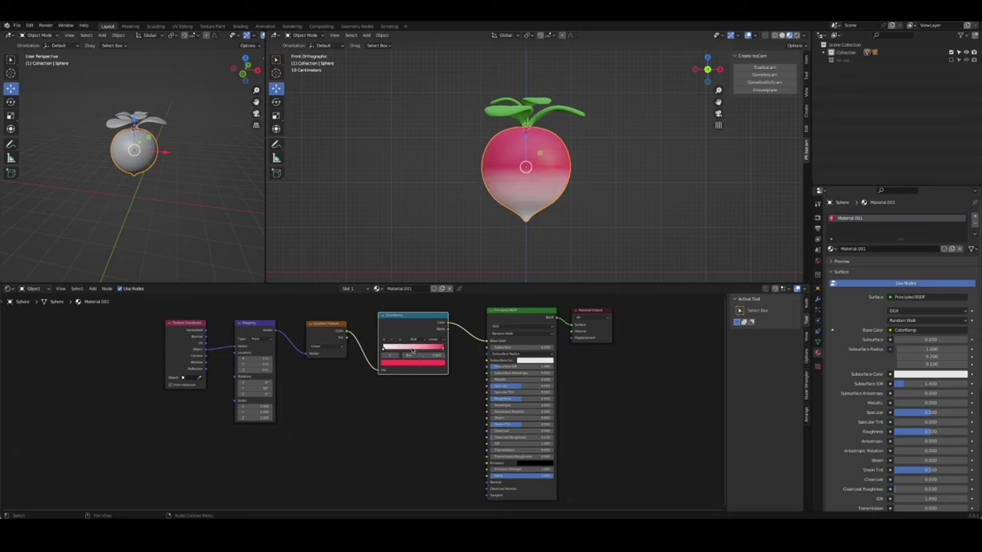
drag(386, 345, 408, 349)
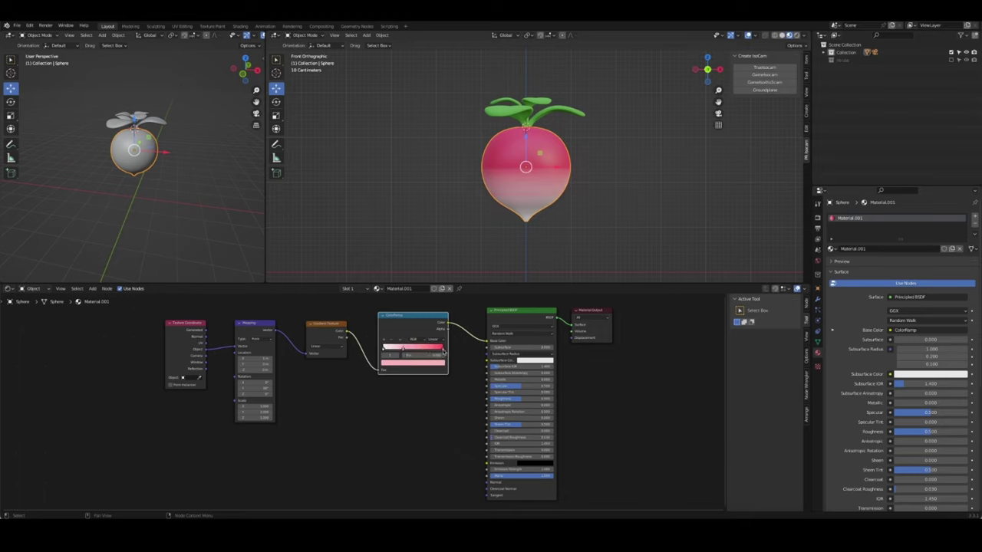
Give the pink stop a deep pink hex colour, then lighten it slightly in HSV
click(444, 350)
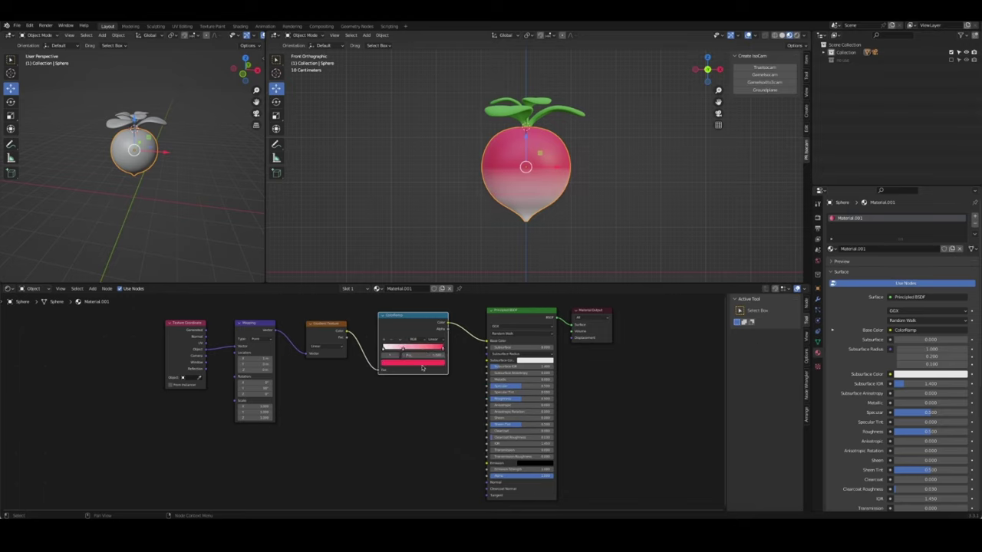
click(421, 364)
click(424, 328)
click(413, 336)
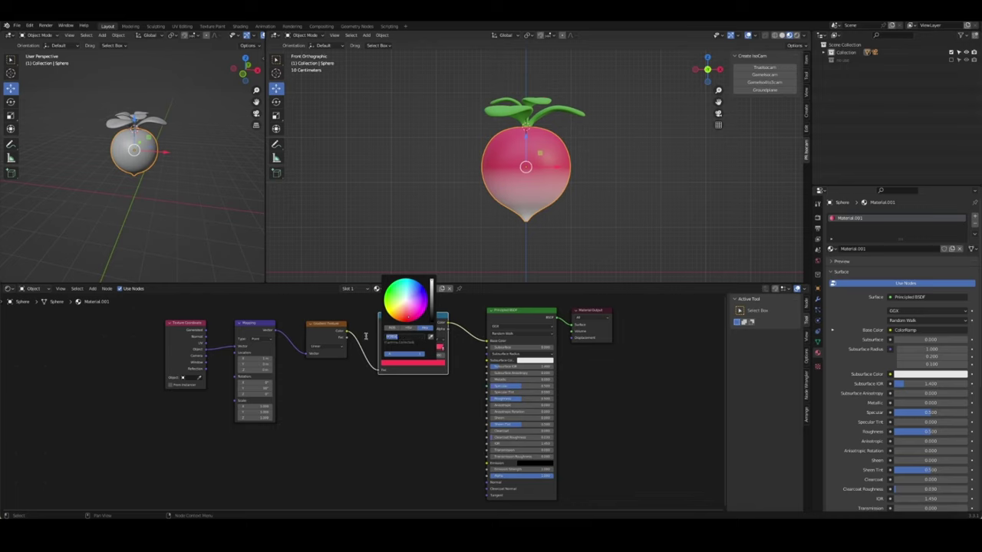
click(406, 364)
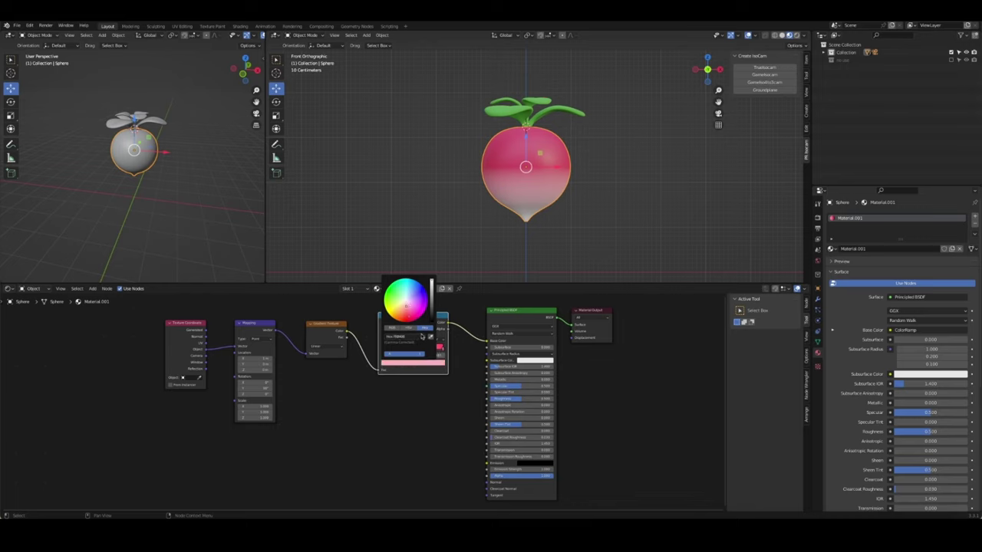
key(ctrl+v)
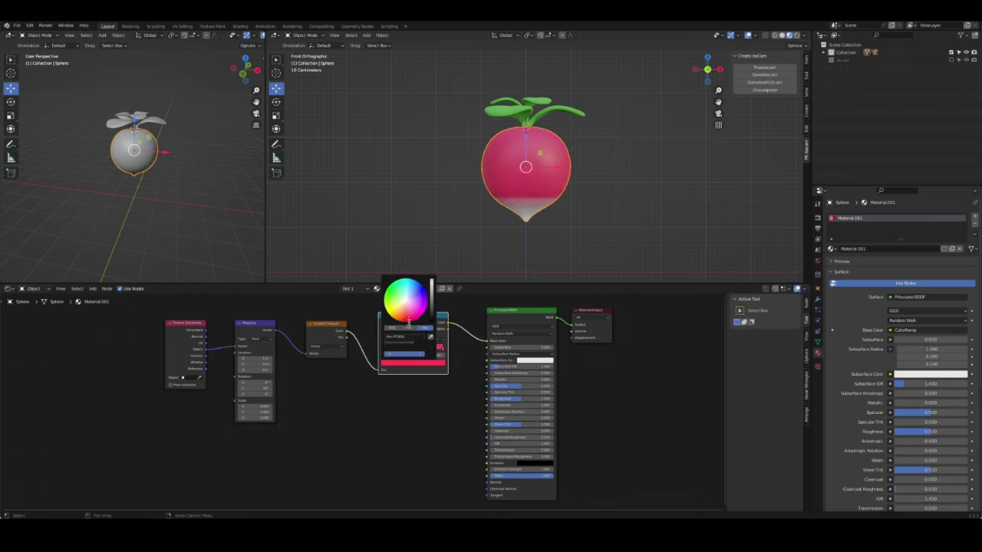
click(409, 327)
click(391, 328)
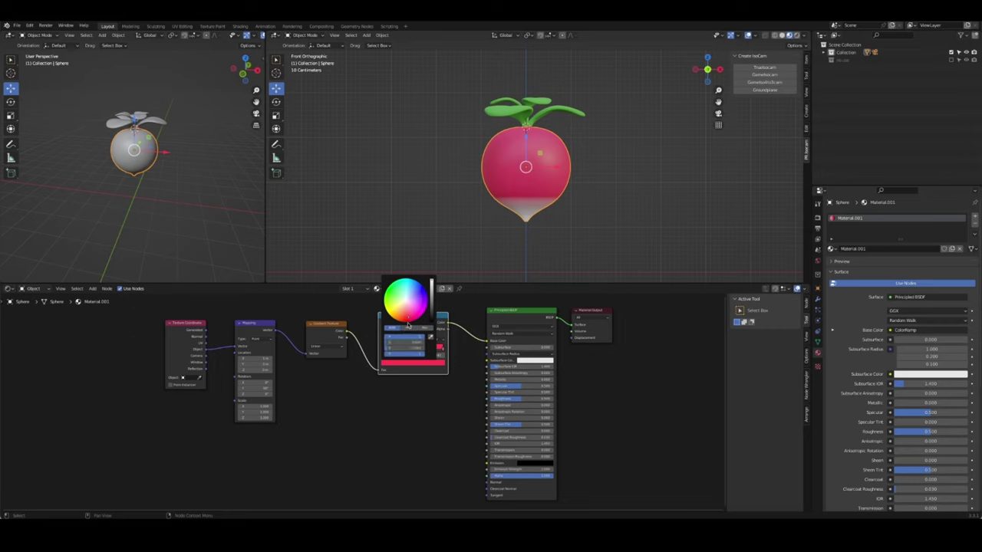
click(408, 327)
drag(414, 344, 405, 344)
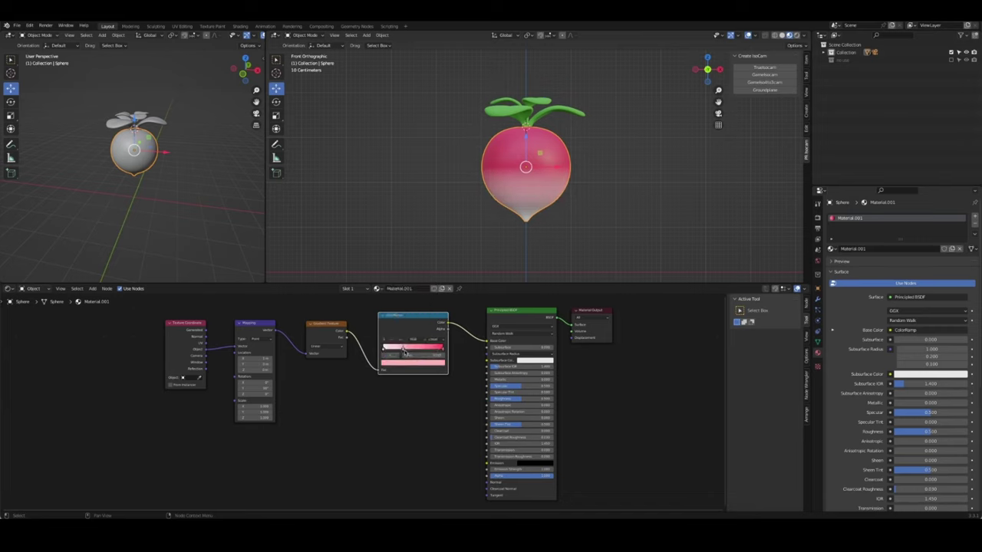
Slide a ramp stop left with a deeper pink and raise Principled BSDF Roughness to 1.0
key(g)
click(444, 351)
mouse_move(444, 350)
mouse_down()
mouse_move(401, 350)
mouse_move(418, 331)
mouse_move(399, 349)
mouse_up()
click(408, 362)
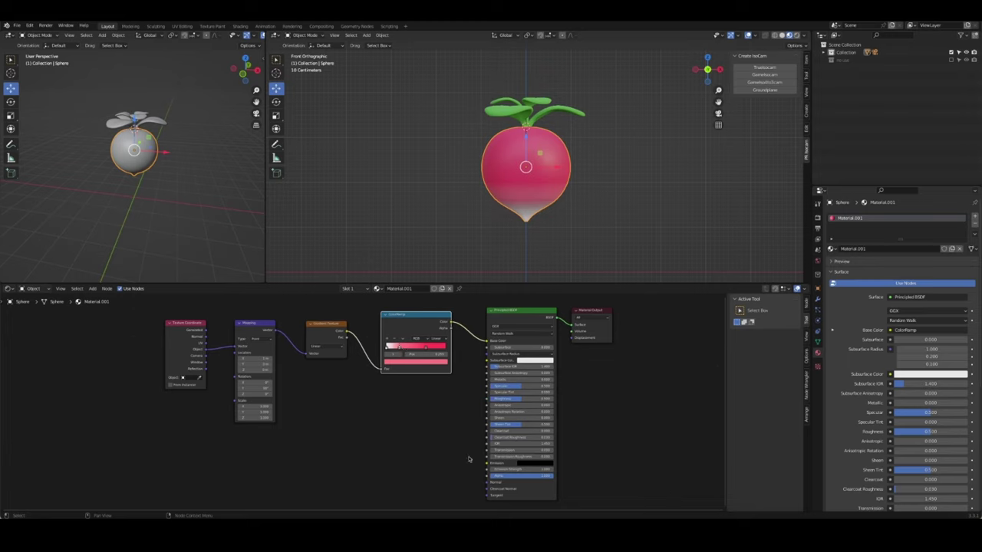
drag(521, 399, 556, 400)
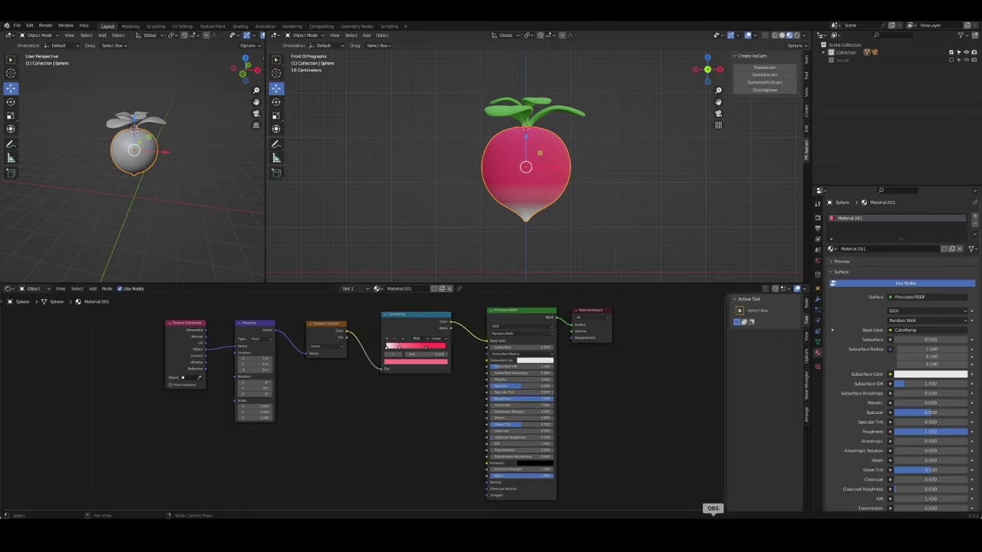
drag(430, 344, 432, 345)
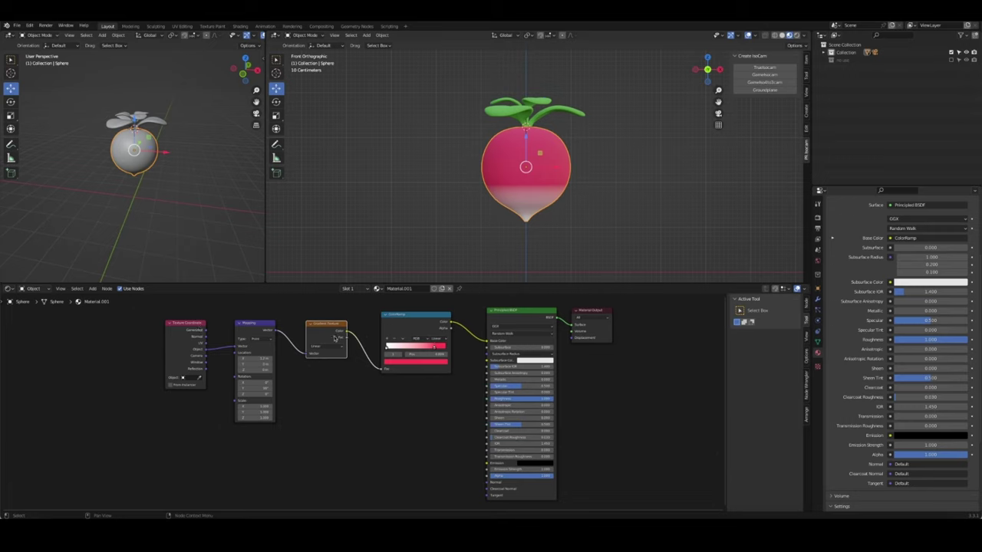
Replace the Gradient Texture with a Separate XYZ fed by Mapping, linking Texture Coordinate into Mapping
key(x)
key(shift+a)
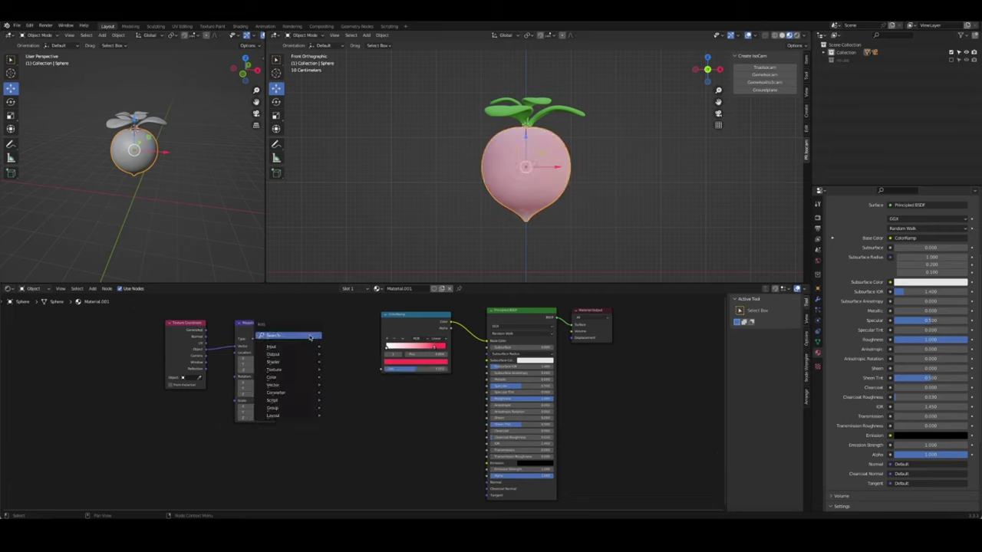
click(310, 337)
text(separate xyz)
key(Return)
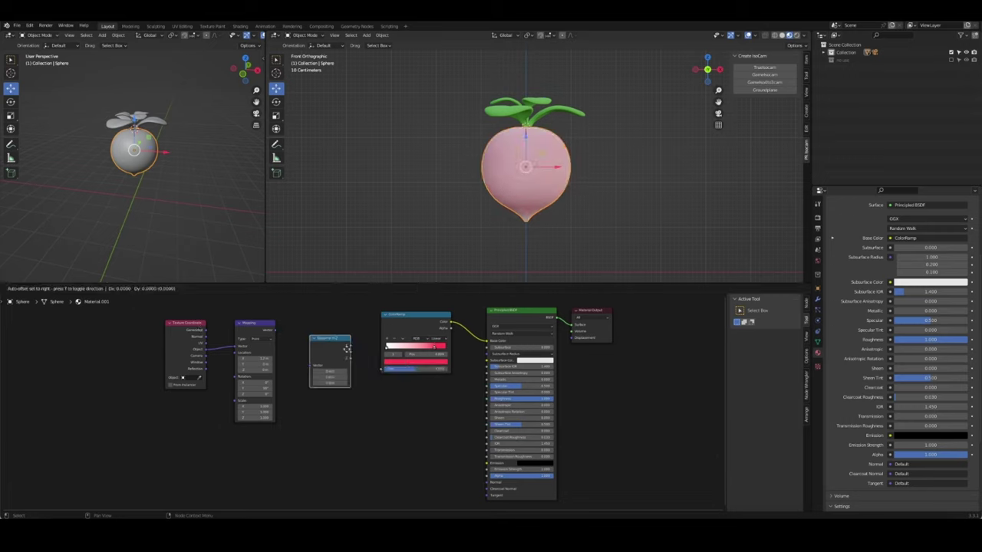
click(307, 319)
drag(290, 340, 373, 367)
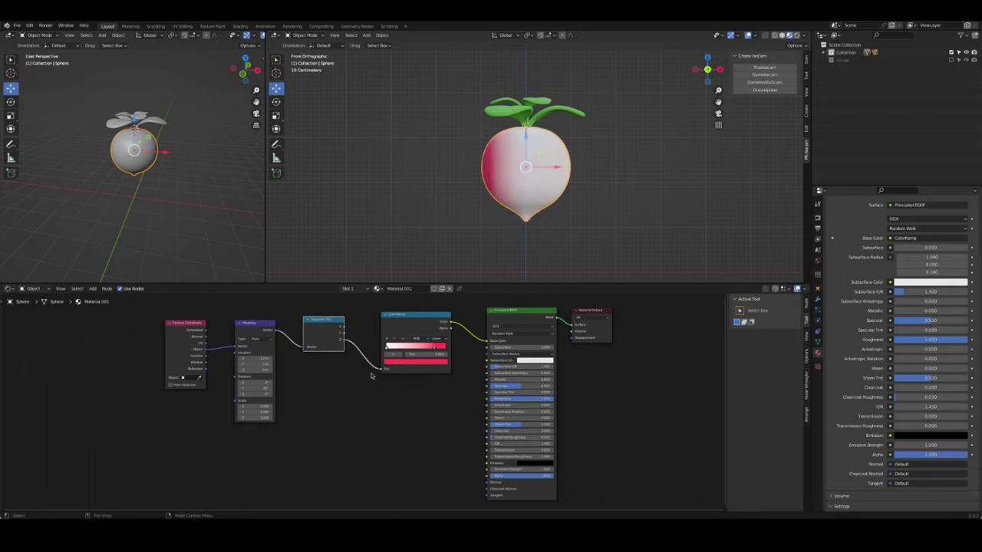
key(Return)
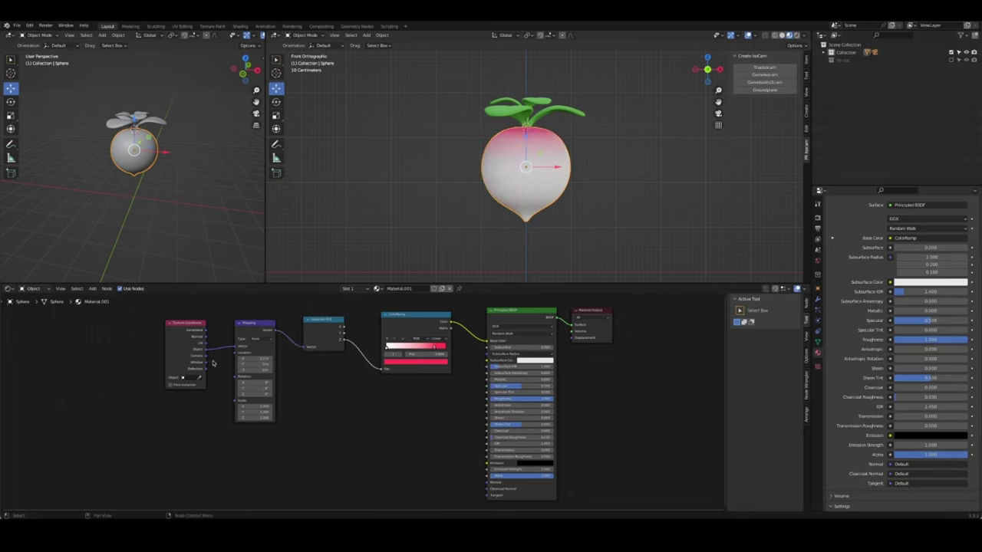
drag(204, 349, 235, 347)
key(Escape)
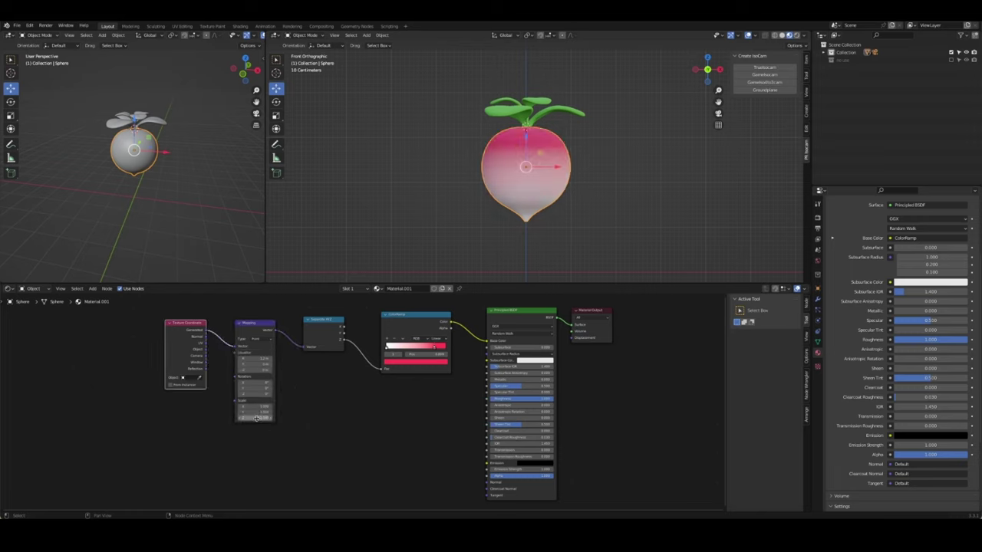
Tune the Mapping node's Scale Z and nudge the right colour stop to push pink down the bulb
drag(261, 418, 268, 418)
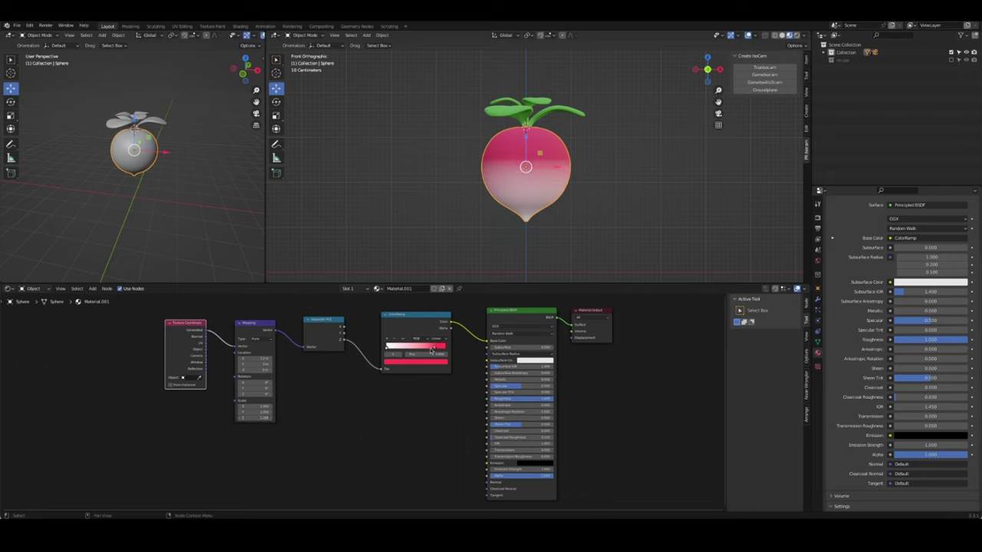
drag(434, 348, 445, 347)
drag(268, 418, 260, 418)
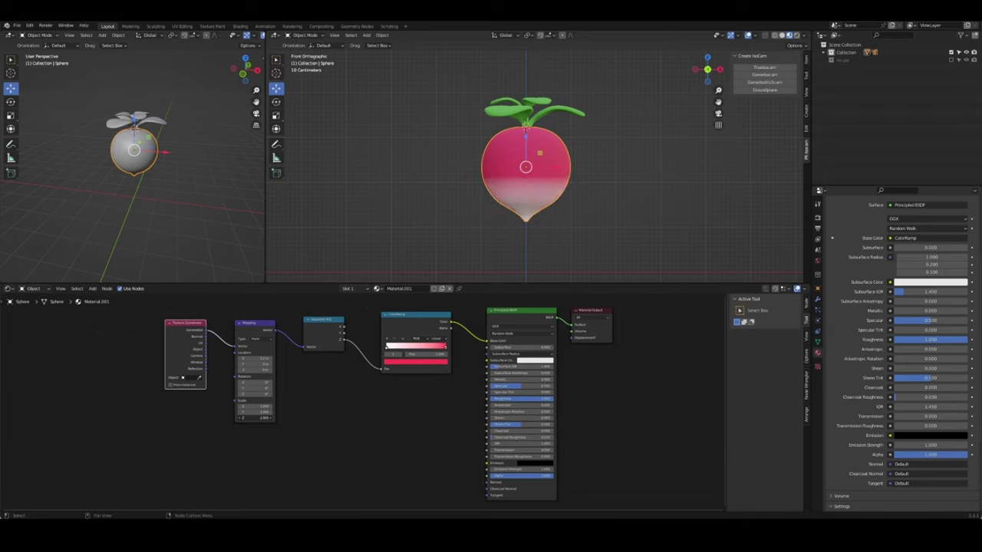
click(261, 419)
key(Return)
drag(445, 349, 415, 354)
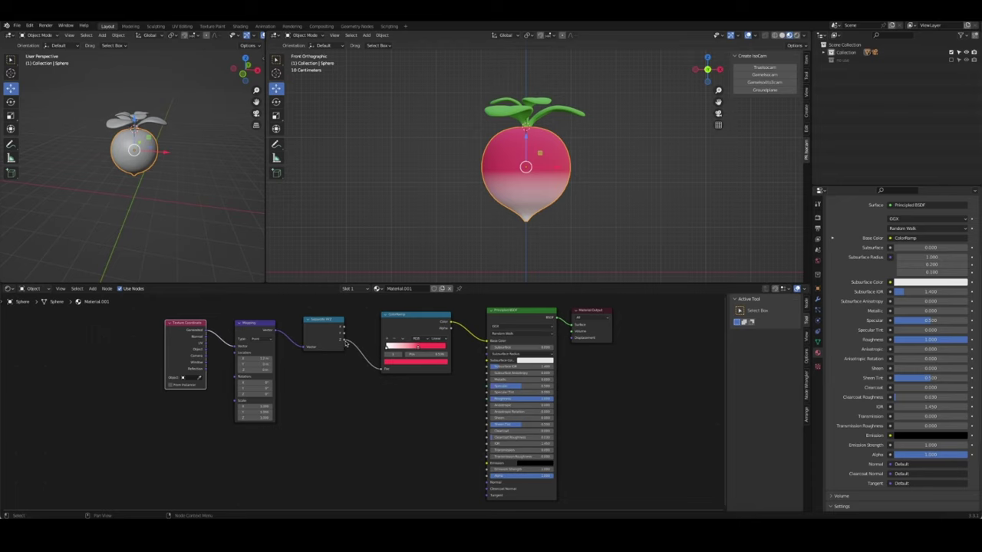
Feed a different Separate XYZ axis into ColorRamp Fac and slide the stops until only a small white tip remains
ctrl+right_drag(345, 342, 351, 399)
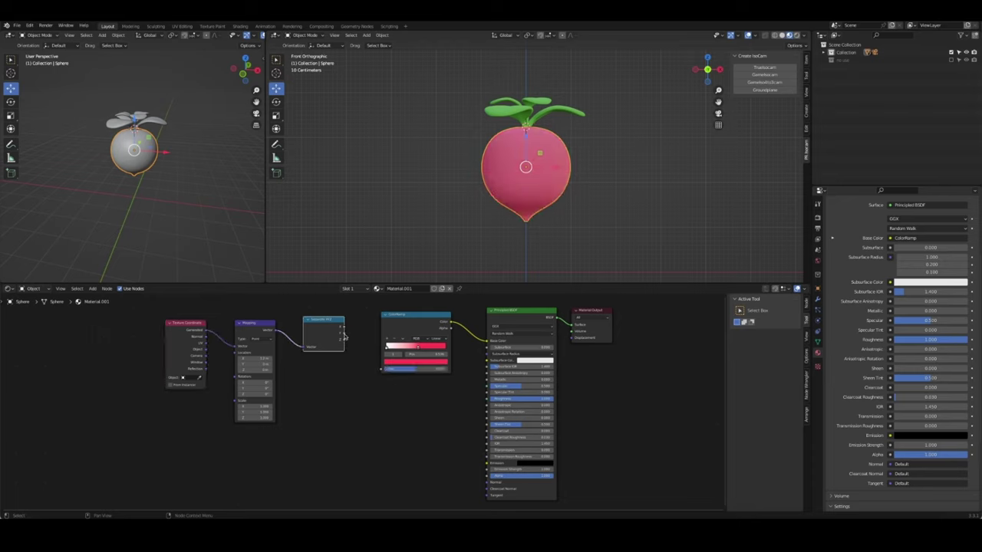
key(ctrl+z)
mouse_move(380, 371)
mouse_down()
mouse_move(345, 336)
mouse_move(355, 365)
mouse_move(412, 349)
mouse_move(381, 358)
mouse_move(349, 349)
mouse_move(382, 369)
mouse_up()
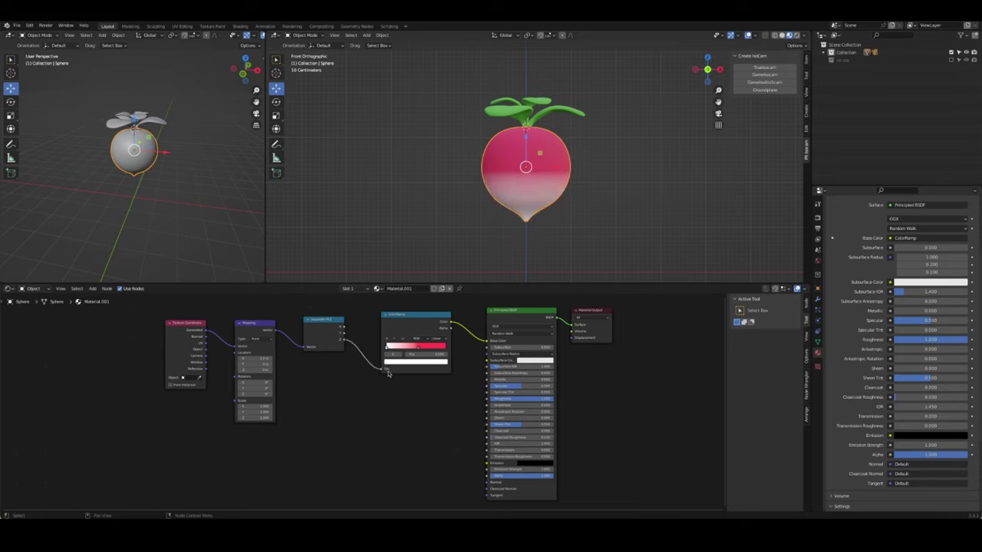
click(389, 372)
click(407, 389)
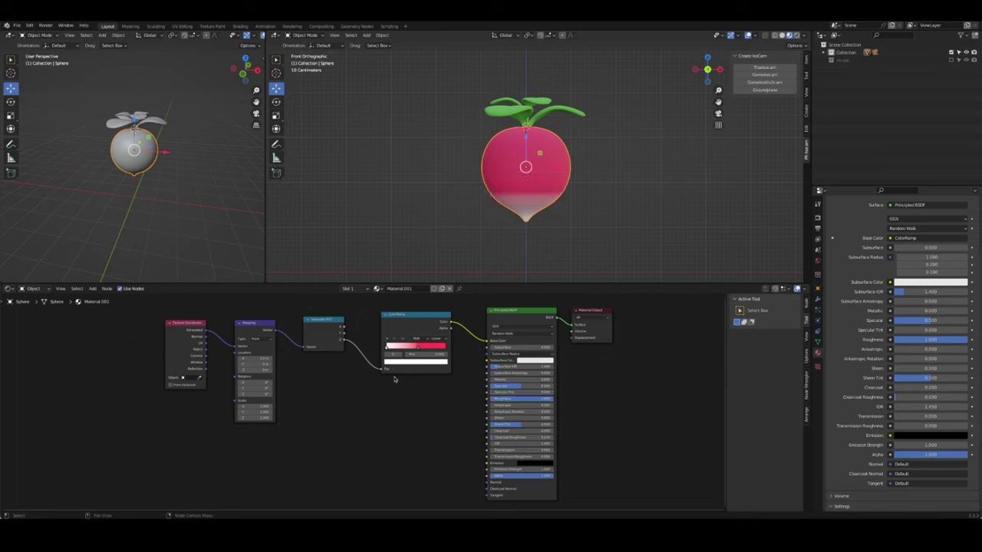
drag(418, 350, 445, 350)
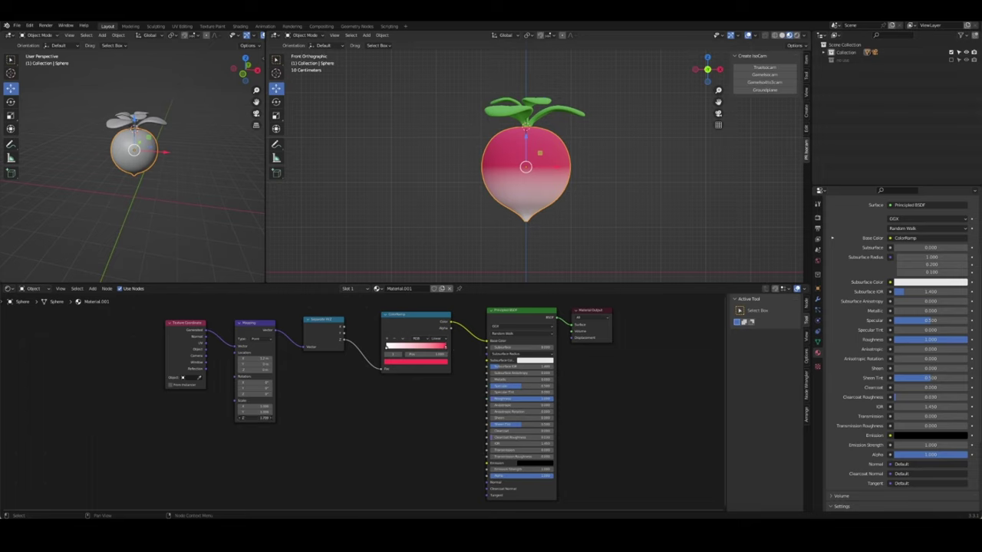
click(436, 253)
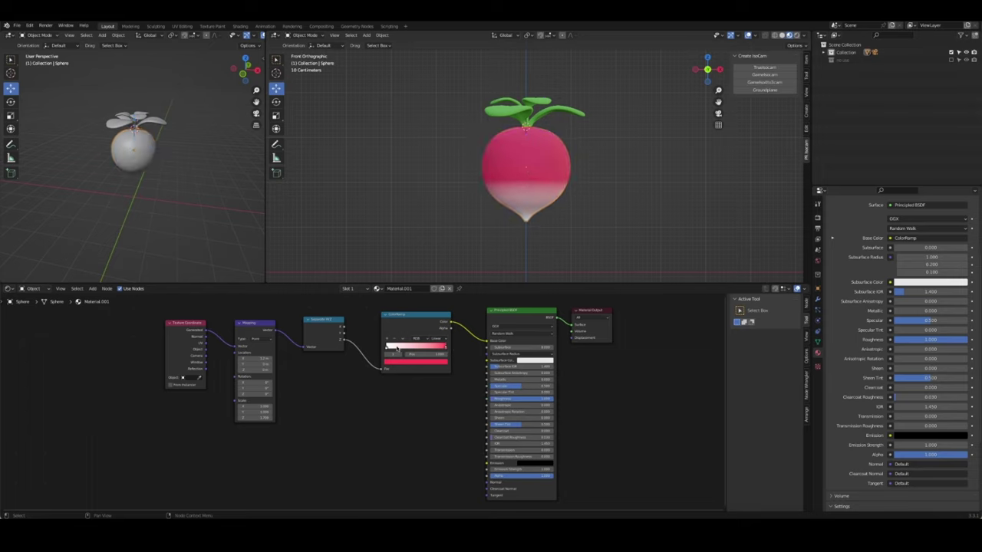
middle_drag(381, 417, 387, 416)
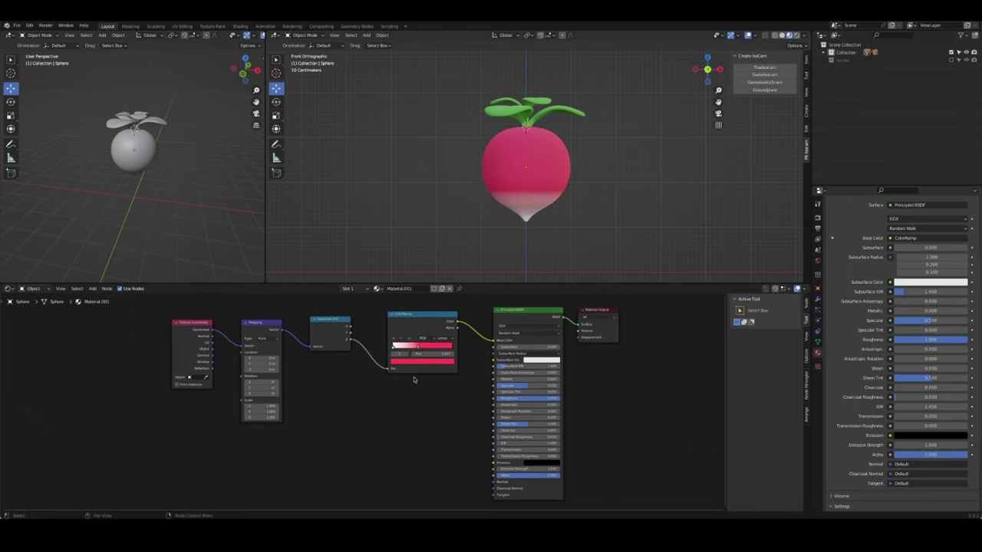
drag(450, 352, 423, 347)
middle_drag(546, 261, 484, 219)
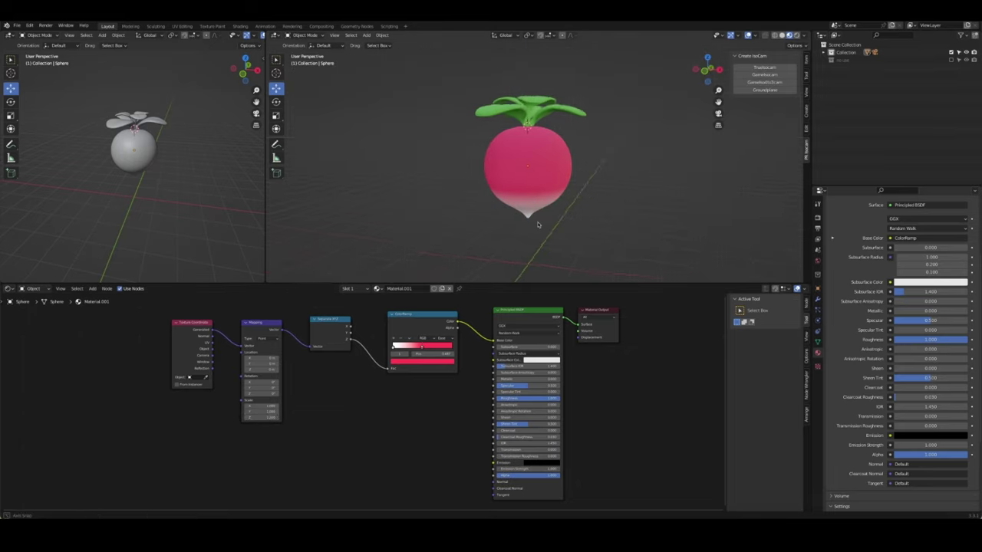
Enable Screen Space Reflections, set the Look to Medium High Contrast, and save
click(818, 217)
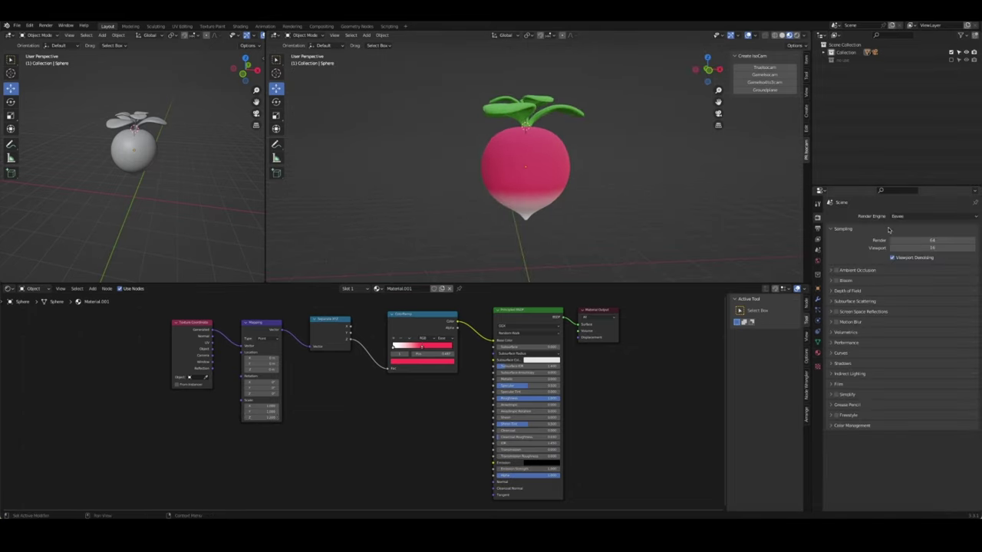
click(835, 312)
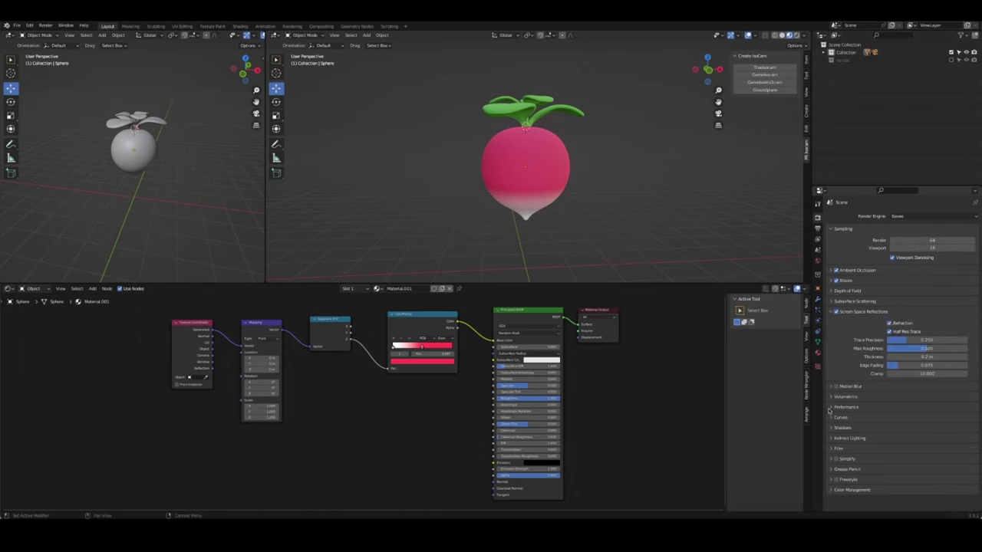
click(834, 491)
scroll(885, 451, down, 3)
click(920, 468)
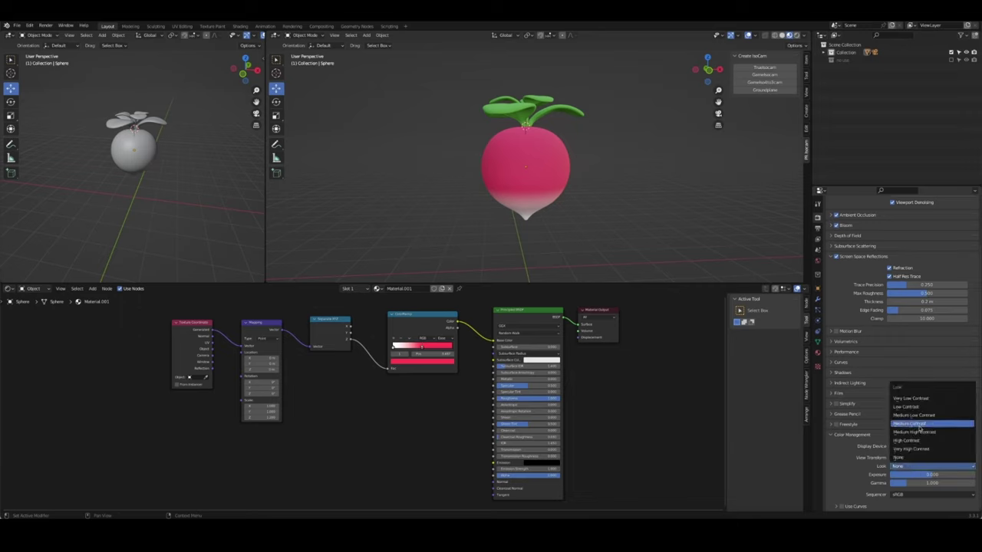
click(920, 433)
key(ctrl+s)
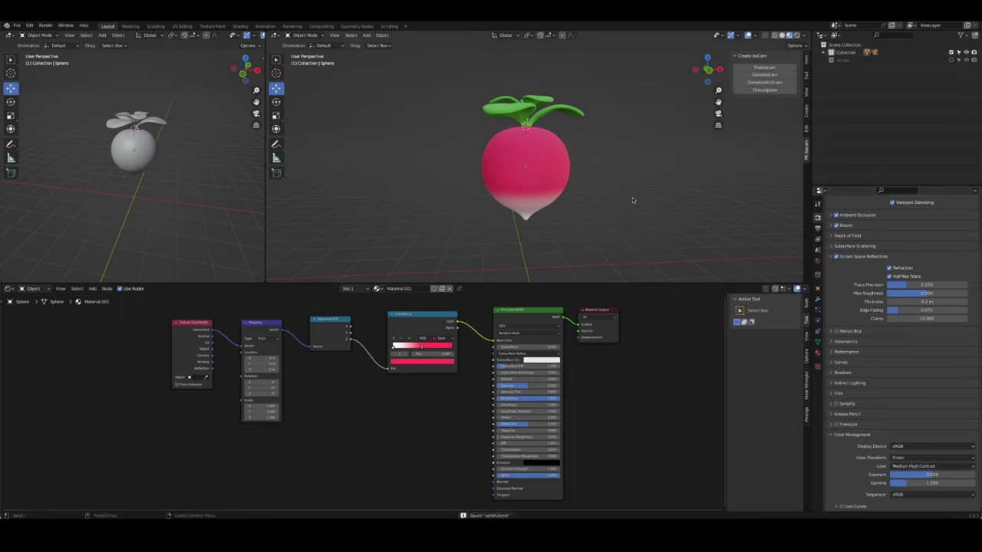
Switch the render engine to Cycles with 128 render and 64 viewport max samples, then save
click(818, 228)
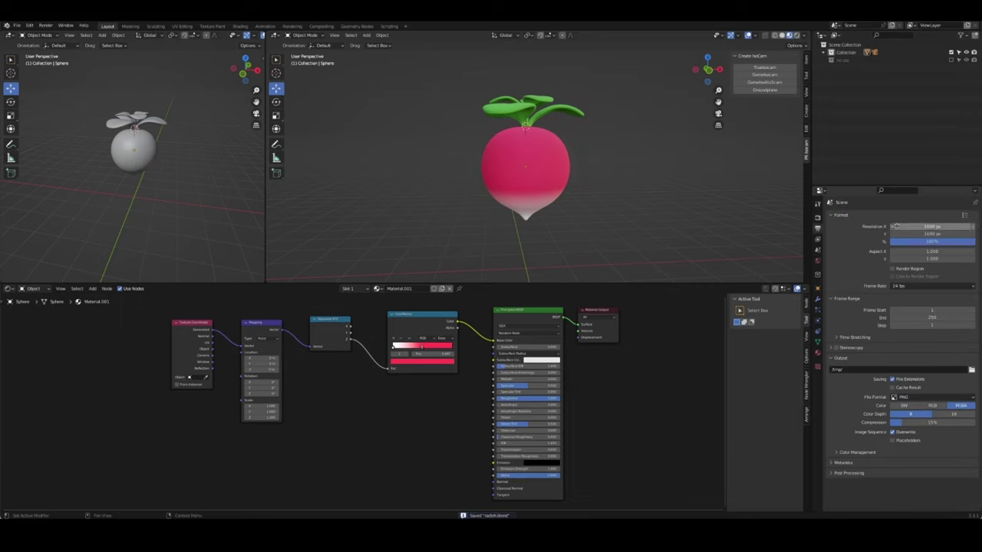
click(818, 217)
click(932, 216)
click(899, 242)
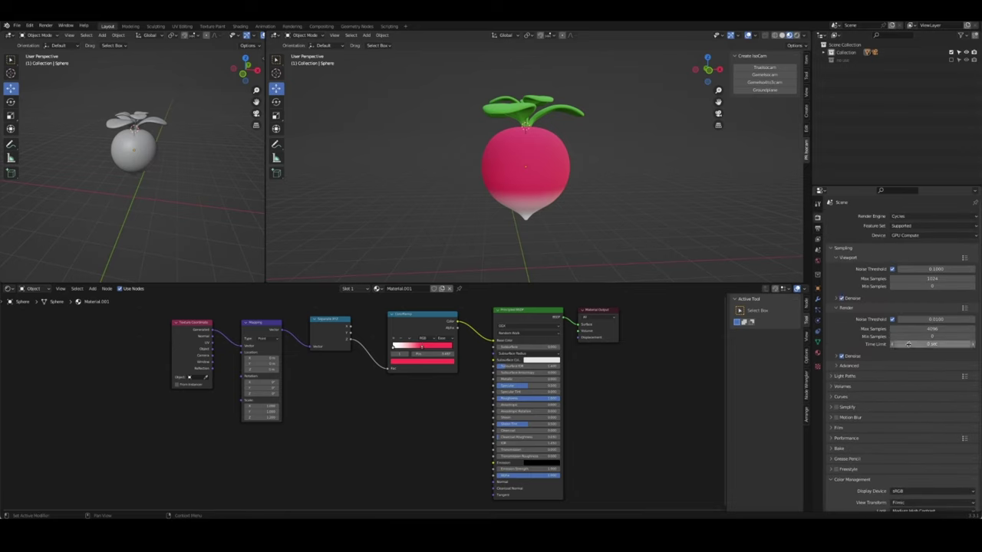
click(897, 328)
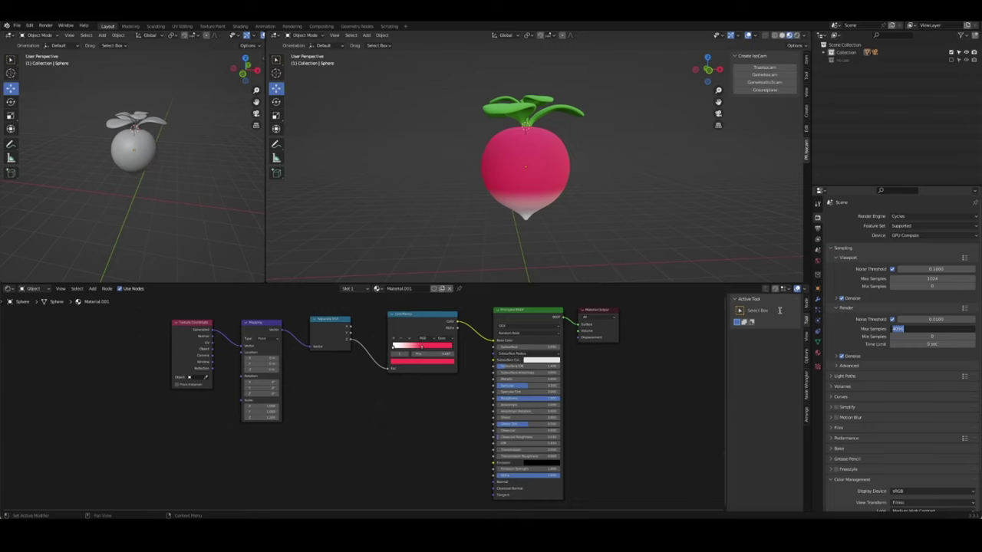
text(128)
key(Return)
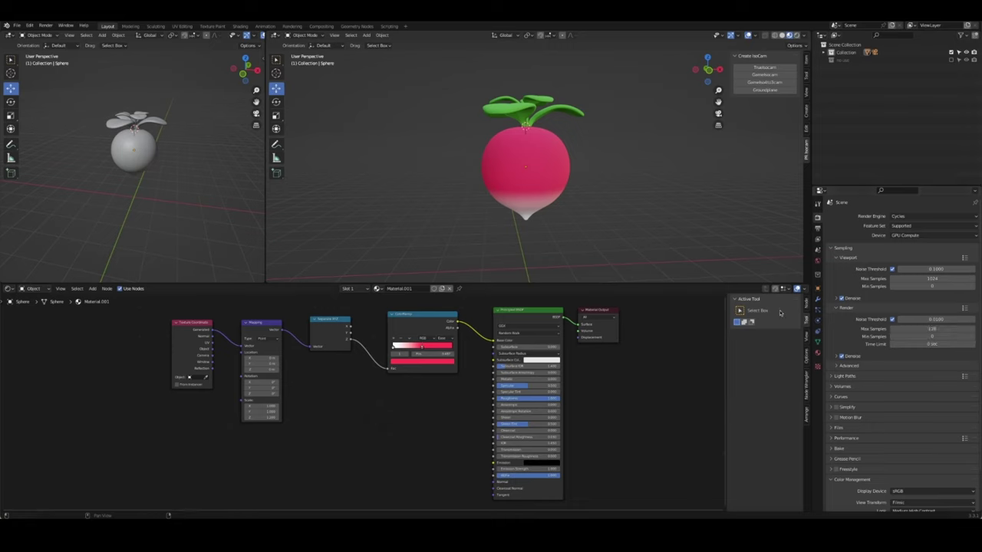
click(932, 278)
text(64)
key(Return)
scroll(848, 435, down, 2)
key(ctrl+s)
Preview the radish in the viewport with rendered shading
key(z)
click(643, 163)
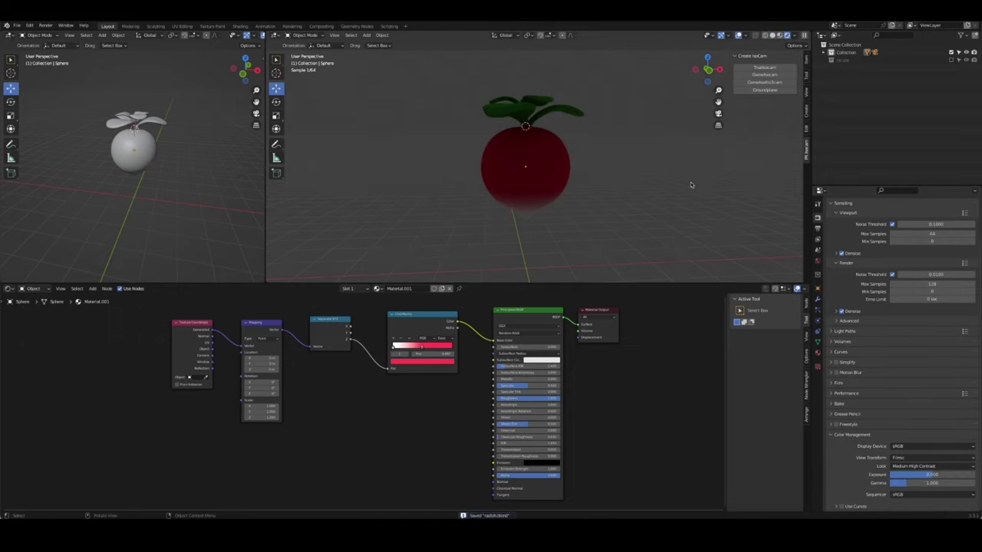
key(z)
click(631, 141)
Enlarge the 3D viewport and orbit out to a wider view of the radish
drag(430, 283, 414, 439)
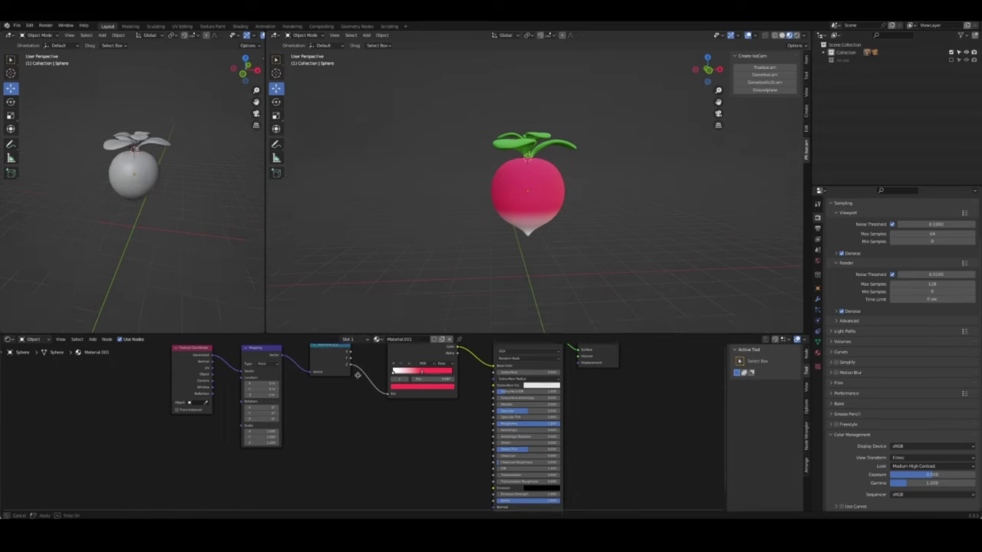
mouse_move(557, 325)
middle_down()
mouse_move(423, 375)
mouse_move(460, 322)
mouse_move(634, 314)
mouse_move(608, 290)
mouse_move(694, 200)
middle_up()
scroll(580, 218, down, 2)
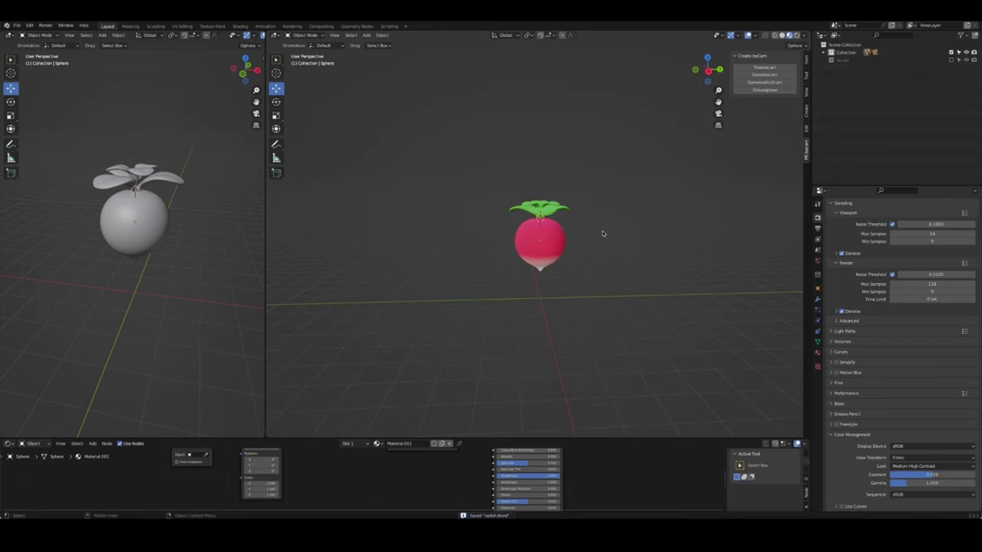
middle_drag(602, 230, 587, 237)
key(shift+a)
key(Escape)
Snap the 3D cursor to the world origin, add a camera there, and look through it
key(shift+a)
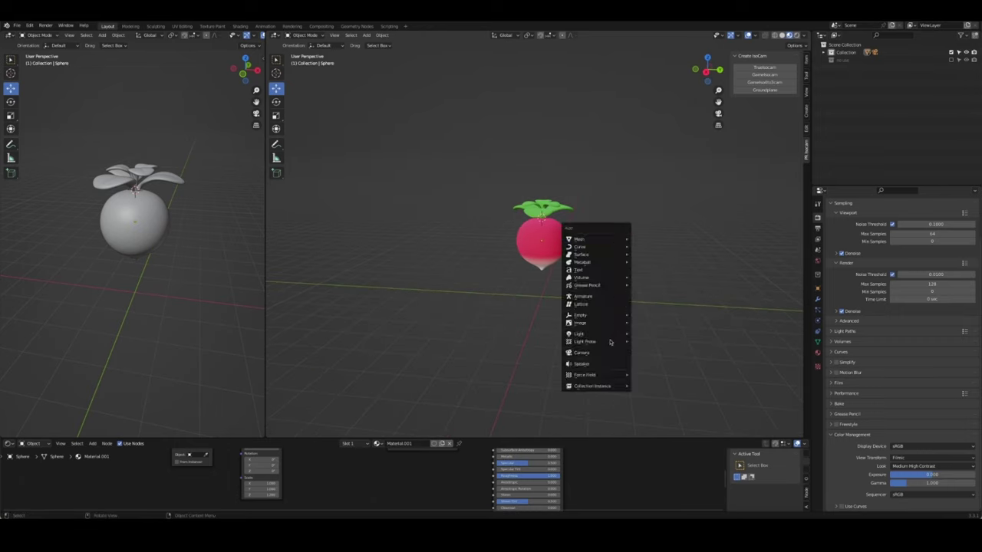
click(600, 354)
key(ctrl+z)
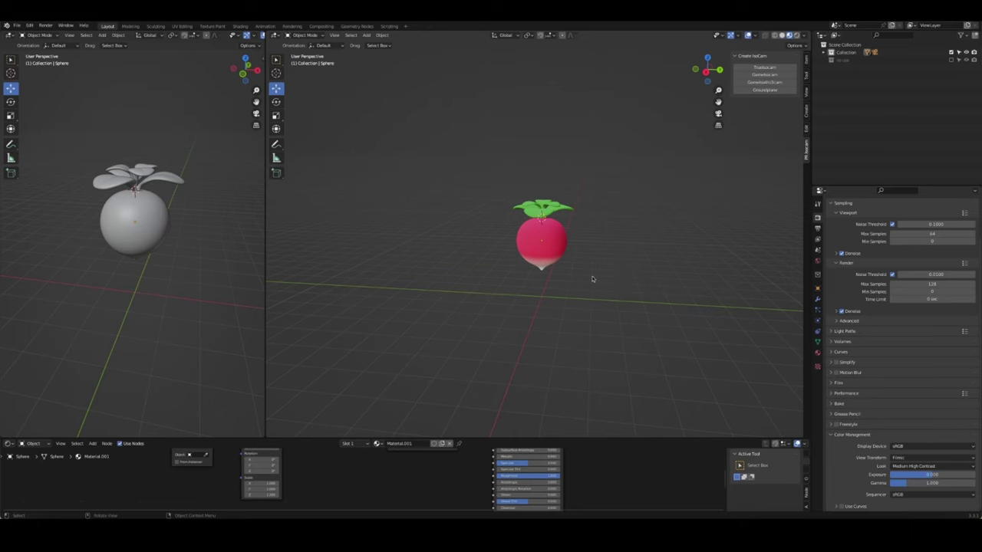
key(shift+s)
click(551, 300)
key(shift+a)
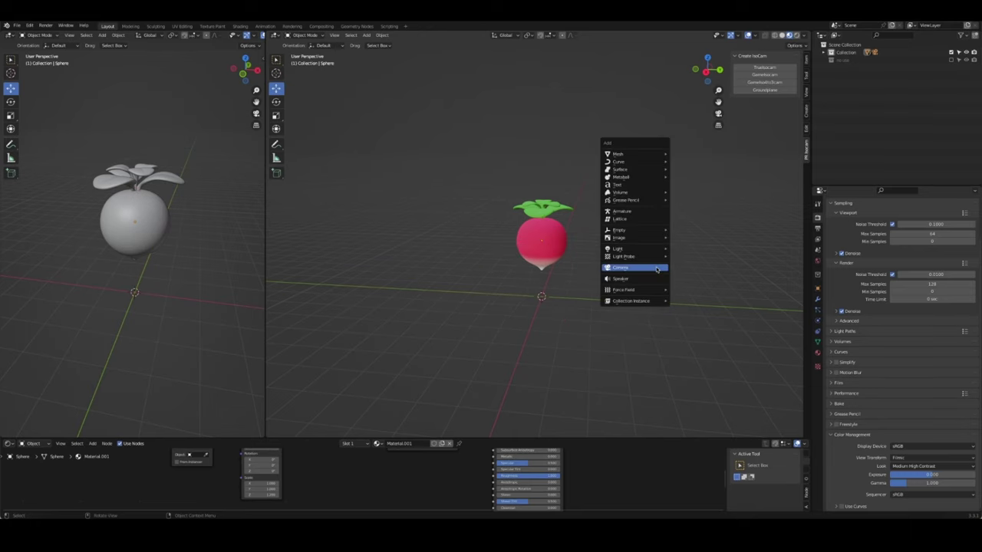
click(656, 269)
key(KP_0)
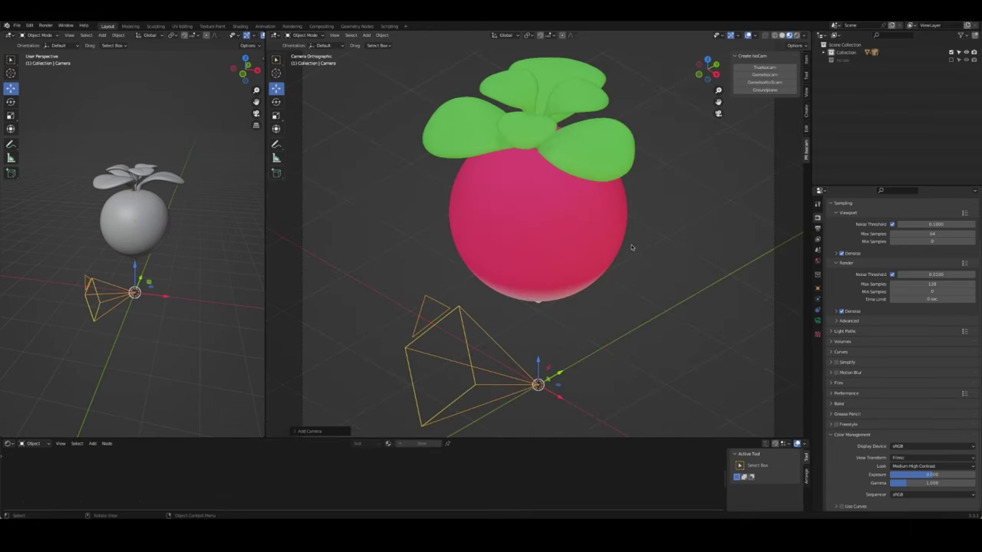
Delete the extra add-on camera and show the new camera's lens settings
click(764, 67)
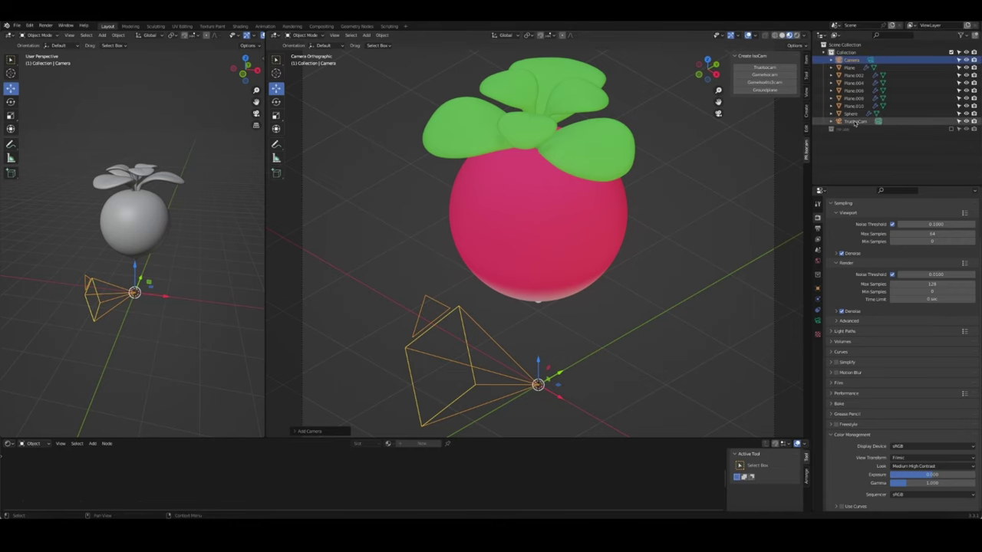
key(Delete)
click(505, 288)
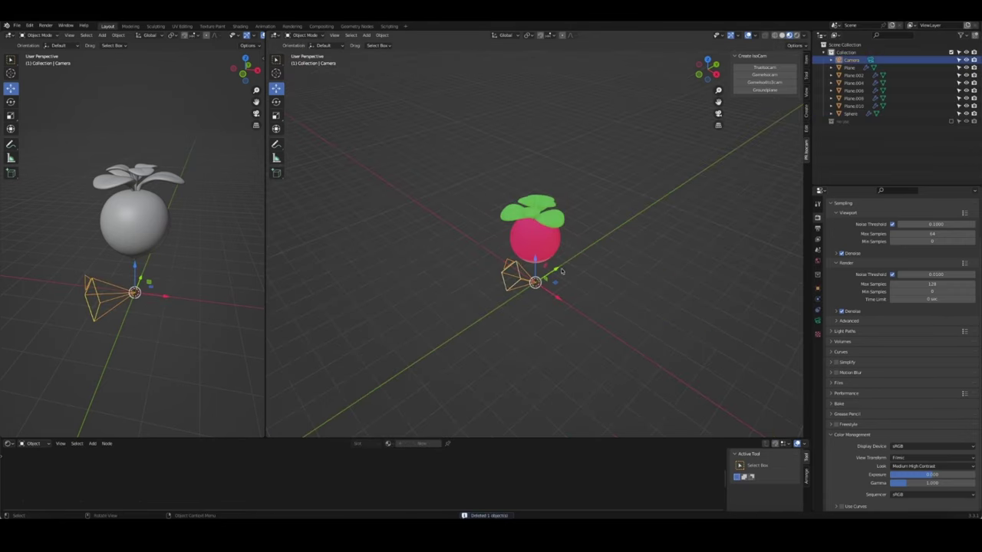
scroll(556, 241, up, 4)
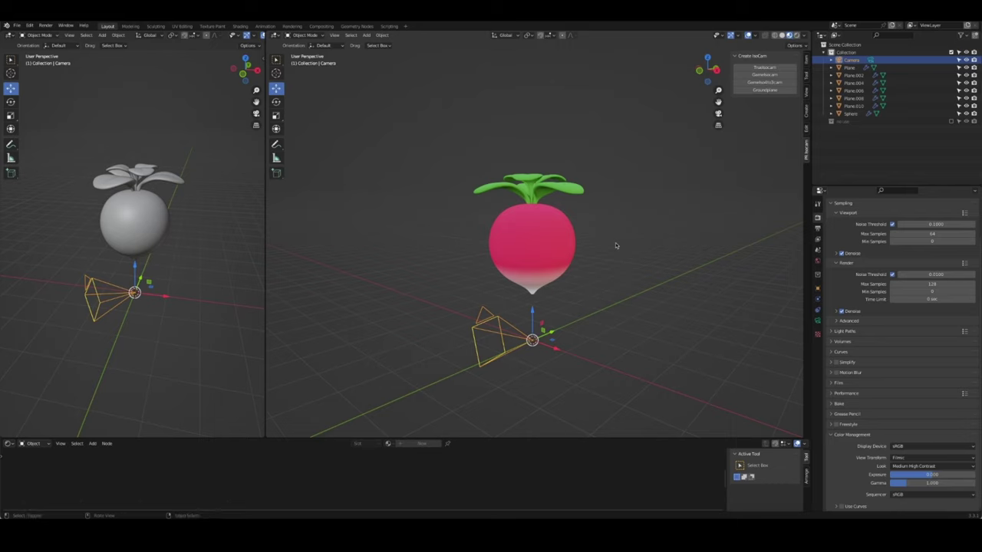
click(871, 60)
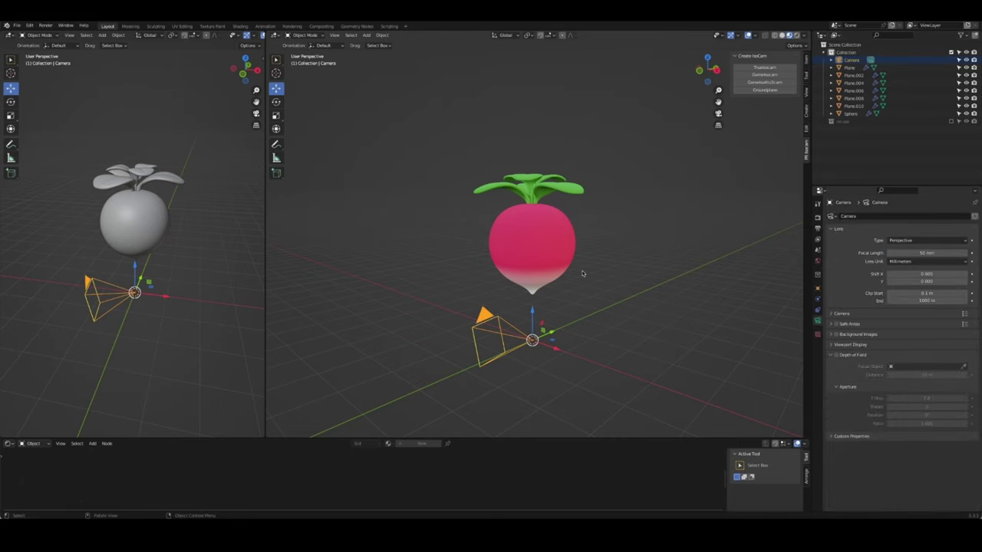
Check the scene from front and camera views, then select the camera
click(471, 264)
middle_drag(484, 276, 604, 270)
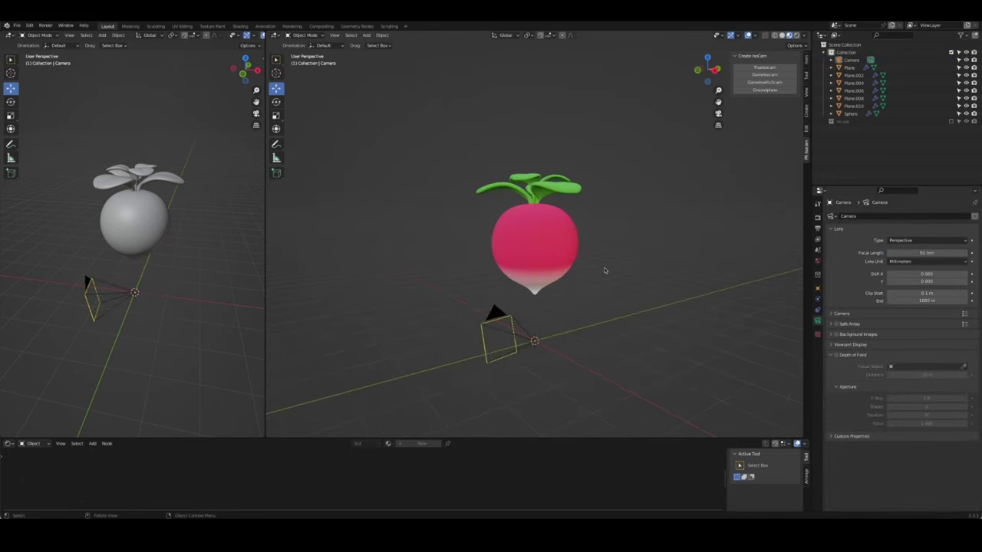
key(KP_1)
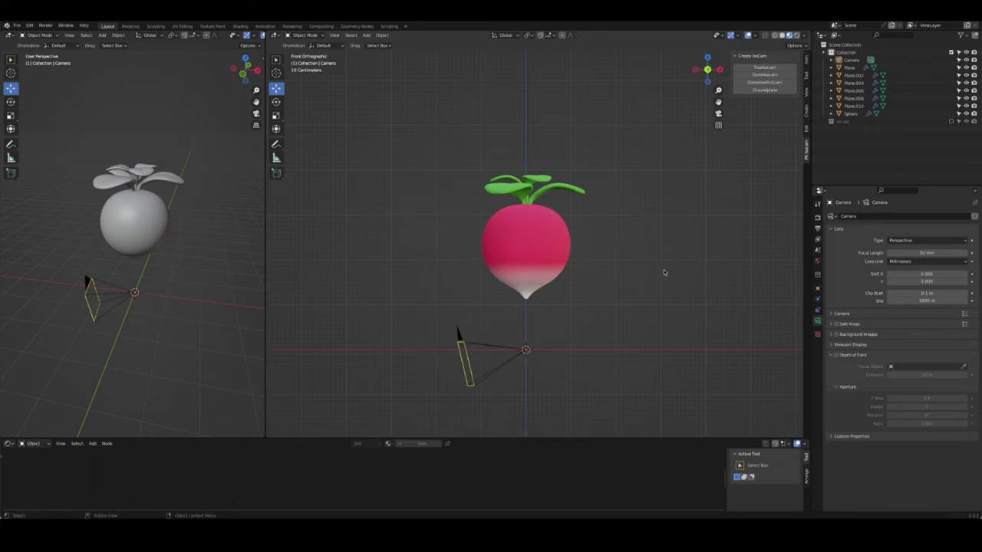
mouse_move(664, 272)
middle_down()
mouse_move(633, 278)
mouse_move(724, 287)
middle_up()
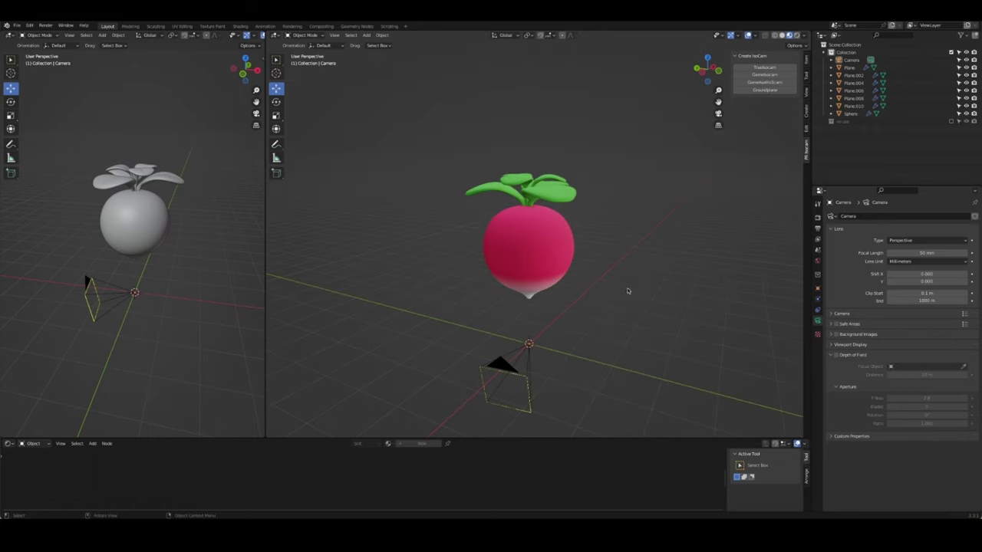
key(KP_0)
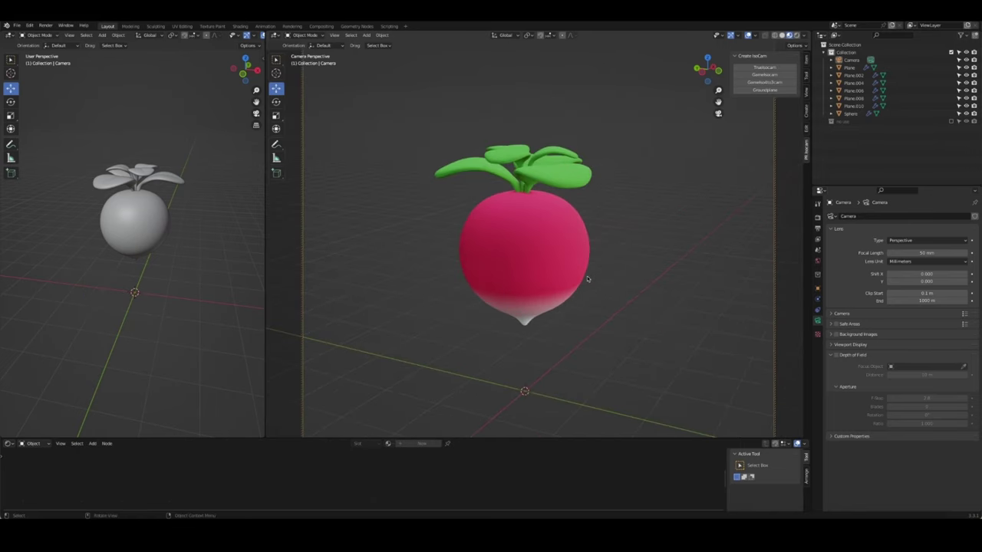
click(587, 280)
scroll(581, 283, down, 5)
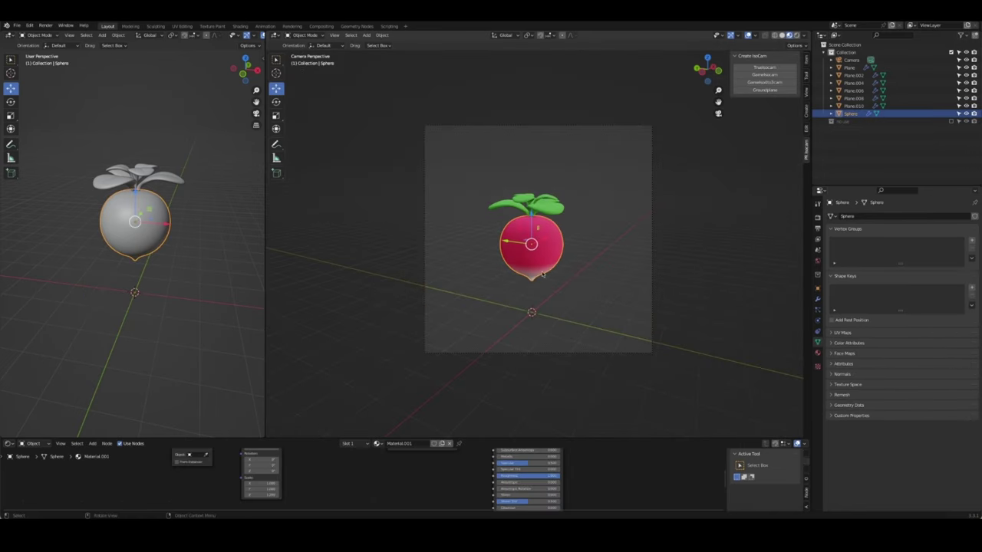
click(649, 287)
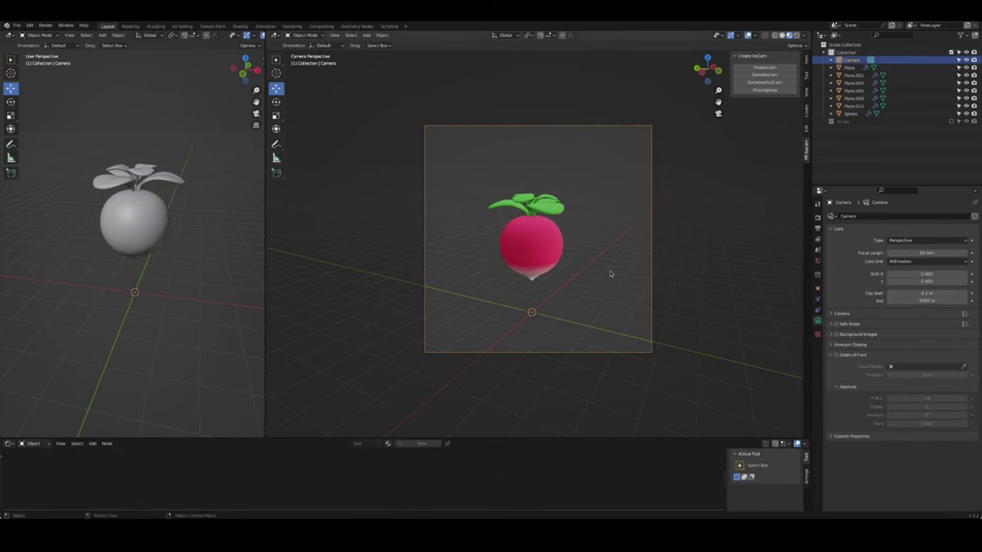
Move the camera freely to a new position and reselect it
key(g)
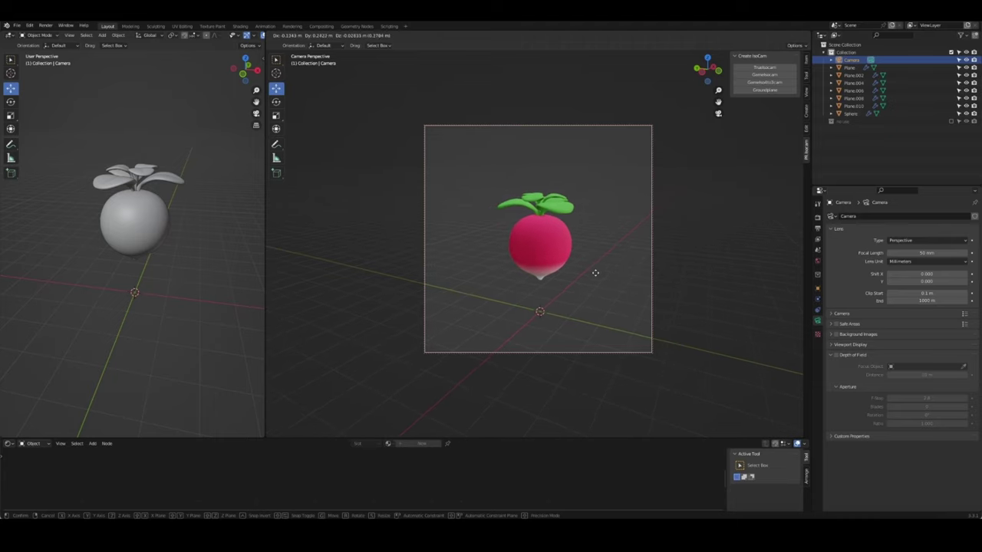
click(600, 280)
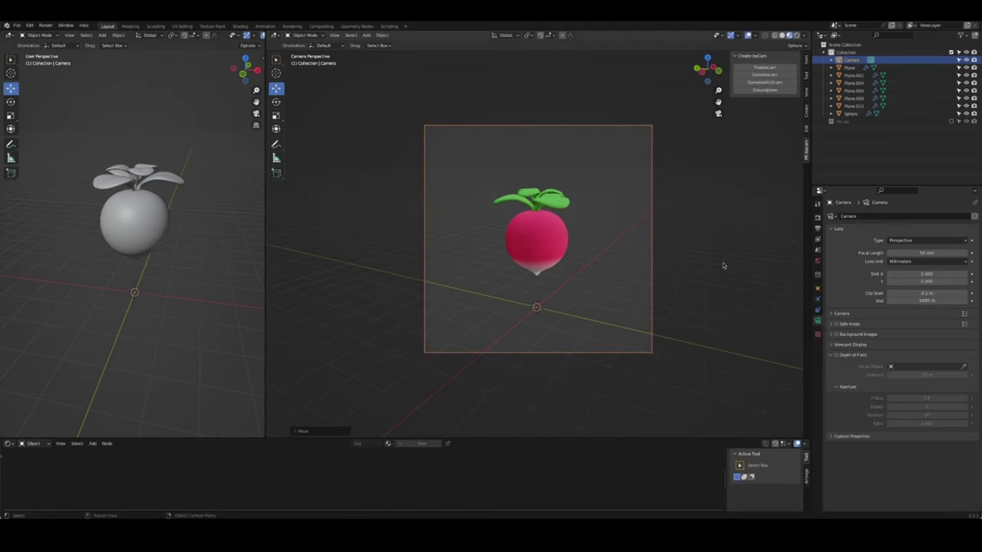
click(647, 314)
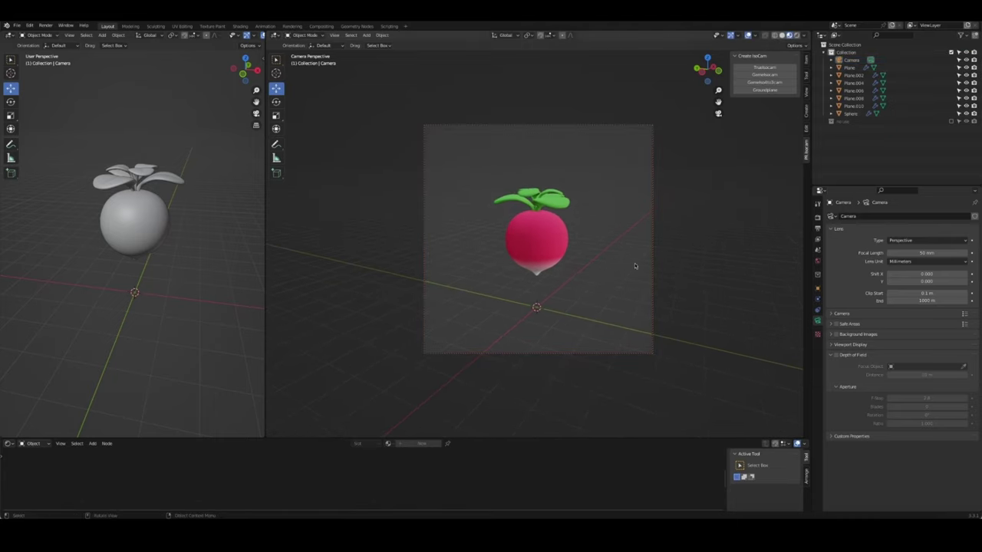
click(635, 266)
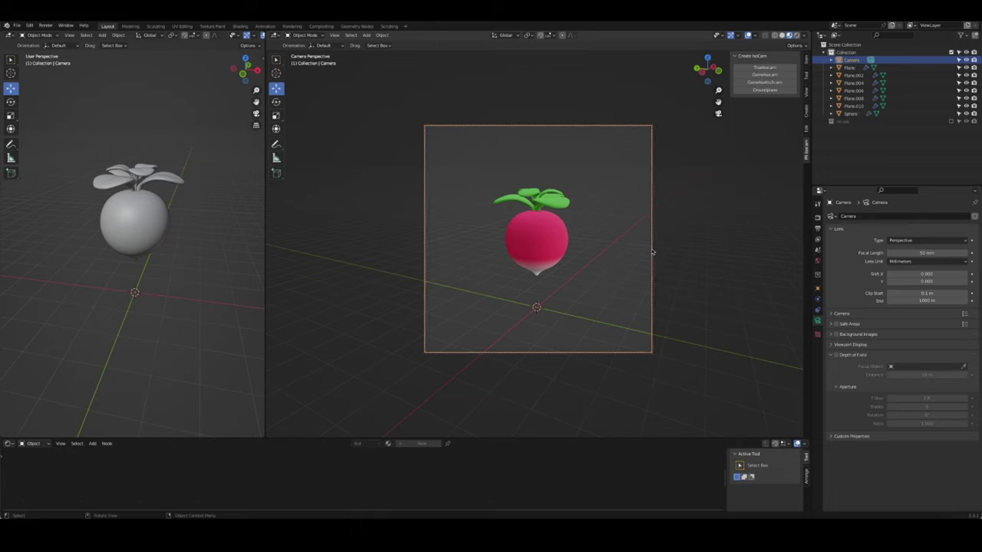
right_click(625, 247)
key(Escape)
click(624, 248)
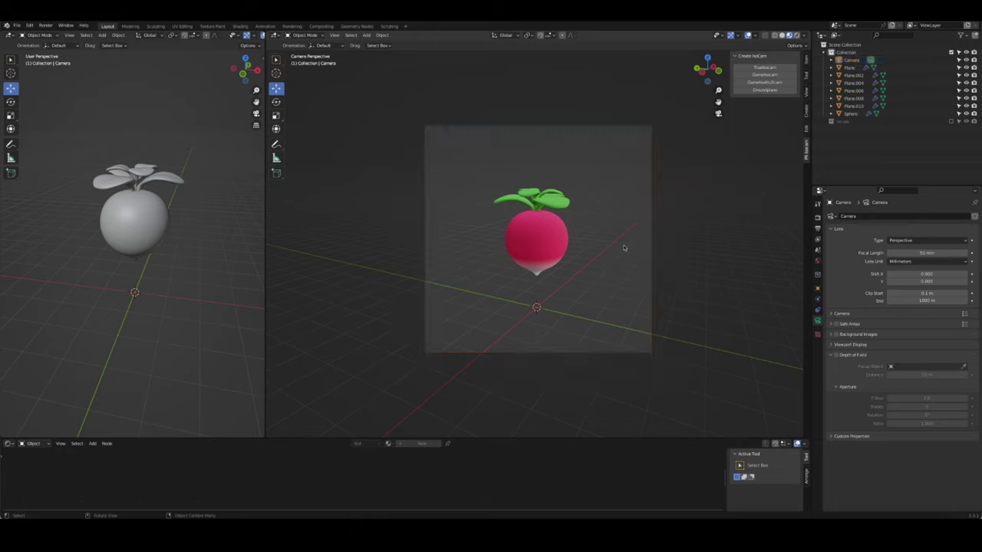
click(653, 267)
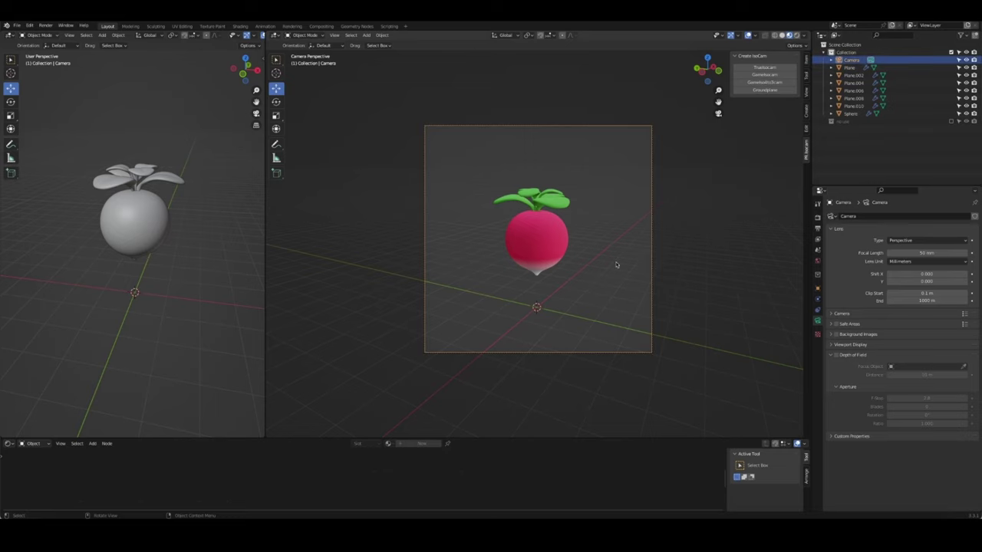
Dolly the camera along its local Z toward the radish and save radish.blend
key(g)
key(z)
key(z)
click(614, 213)
click(727, 297)
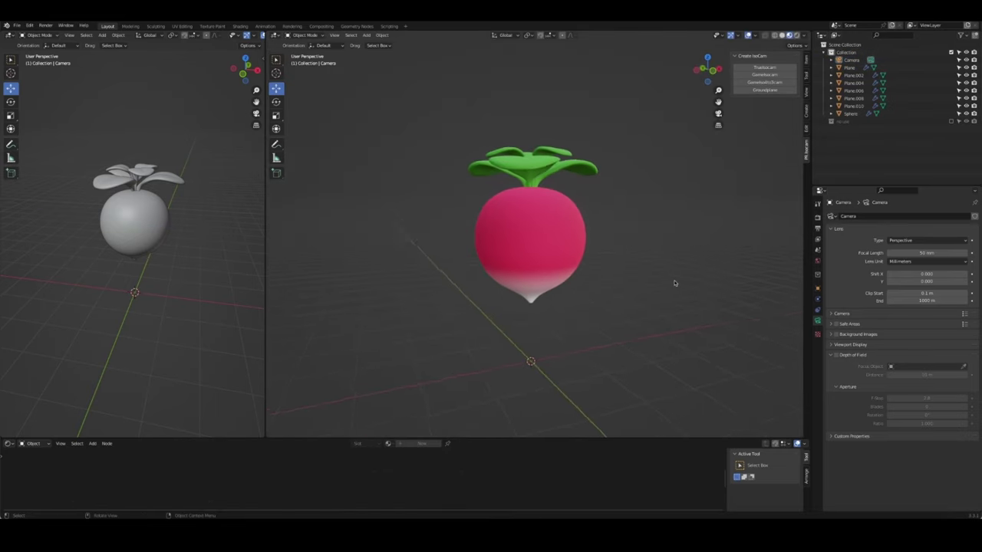
key(ctrl+s)
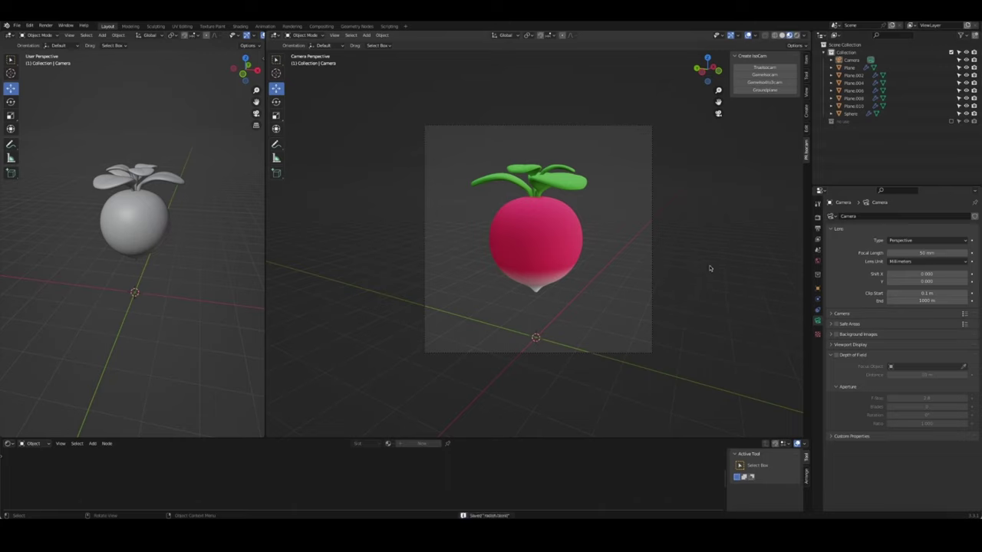
Add a plane aligned to the view
key(shift+a)
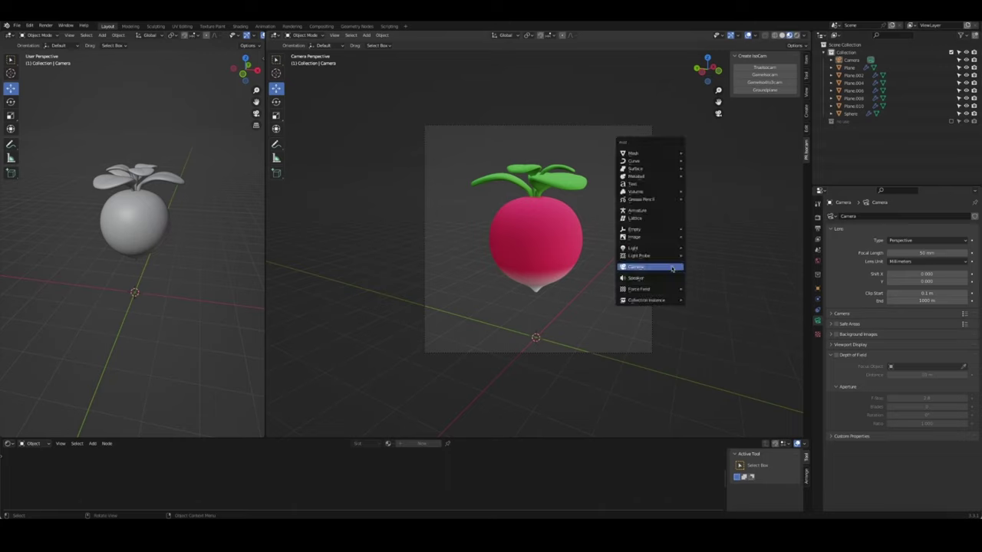
mouse_move(634, 154)
click(711, 153)
click(322, 432)
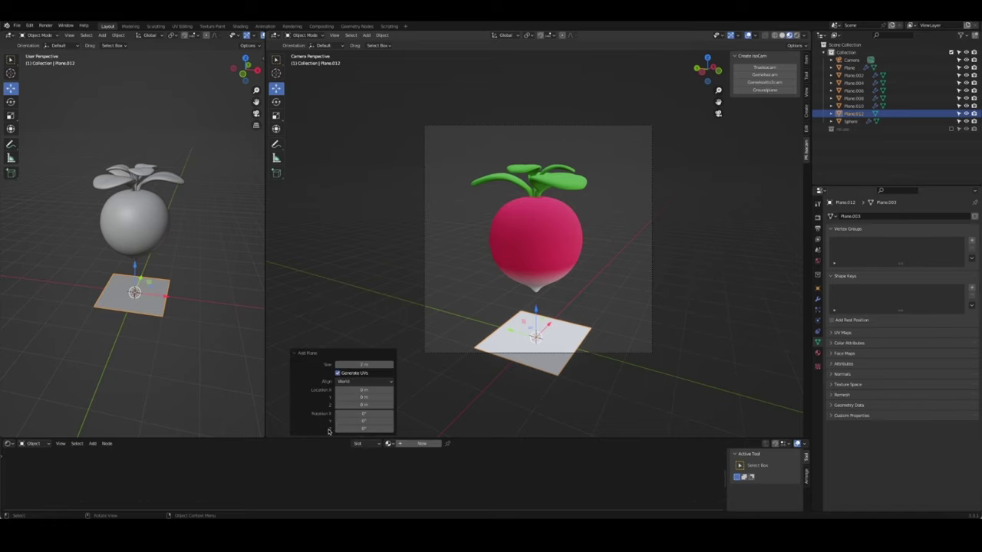
click(365, 382)
click(358, 400)
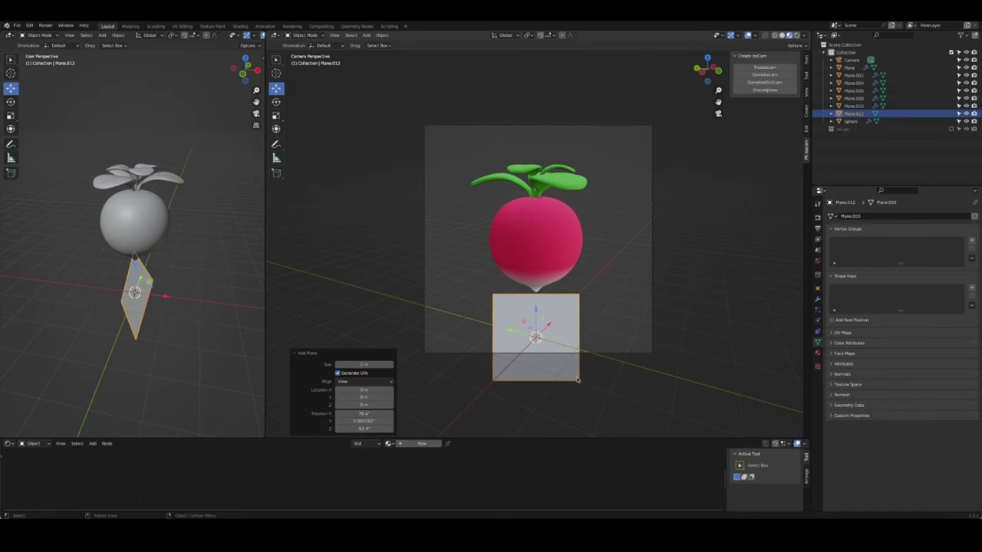
Raise the plane along Z and shift it sideways from the top view
mouse_move(719, 324)
middle_down()
mouse_move(633, 329)
mouse_move(624, 361)
mouse_move(716, 346)
middle_up()
key(g)
key(z)
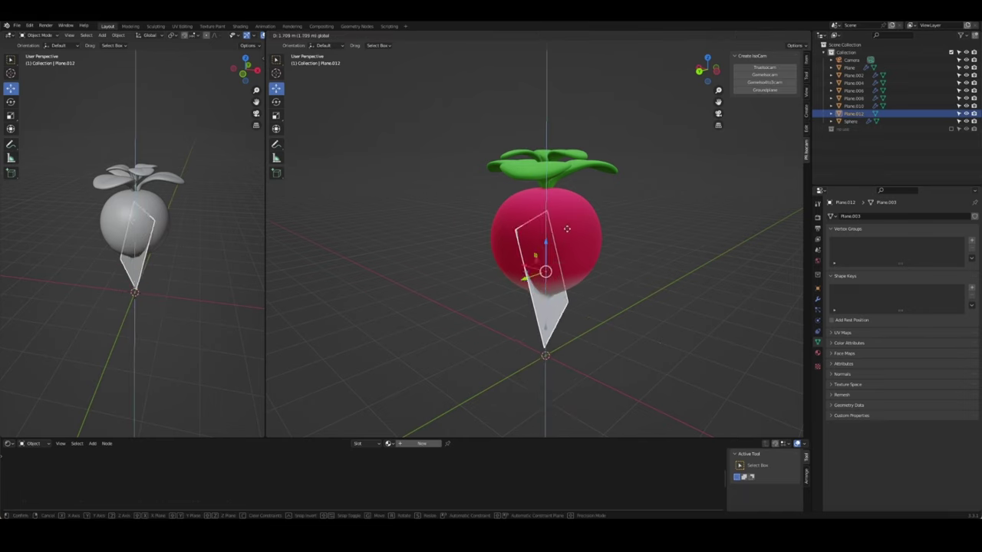
click(574, 205)
key(KP_7)
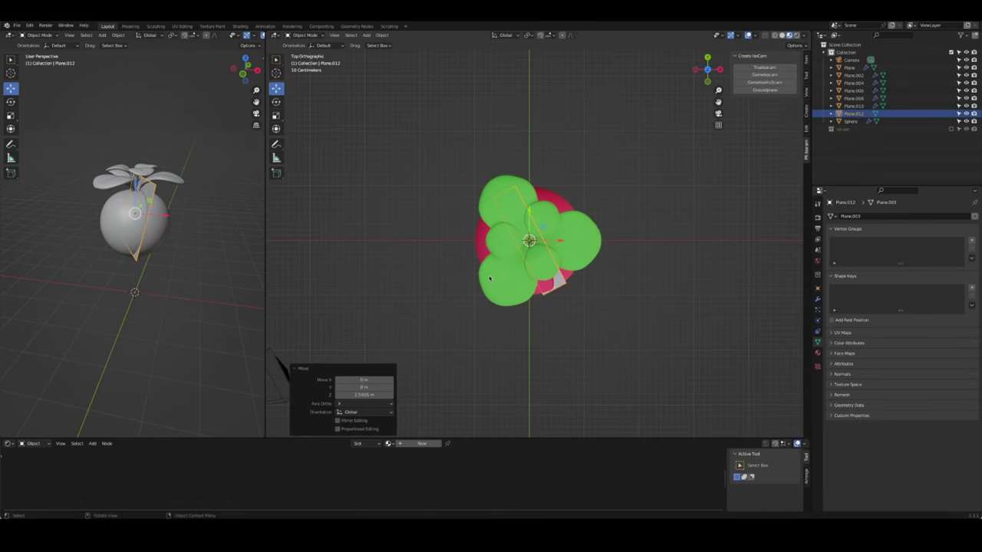
key(g)
click(656, 174)
key(KP_0)
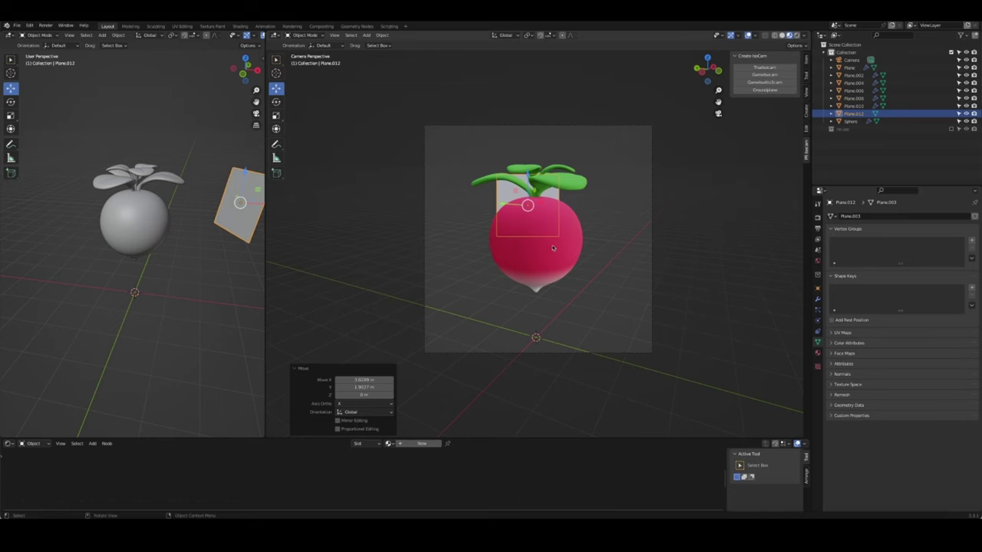
Push the plane back behind the radish and scale it to fill the camera frame
key(s)
key(Return)
key(g)
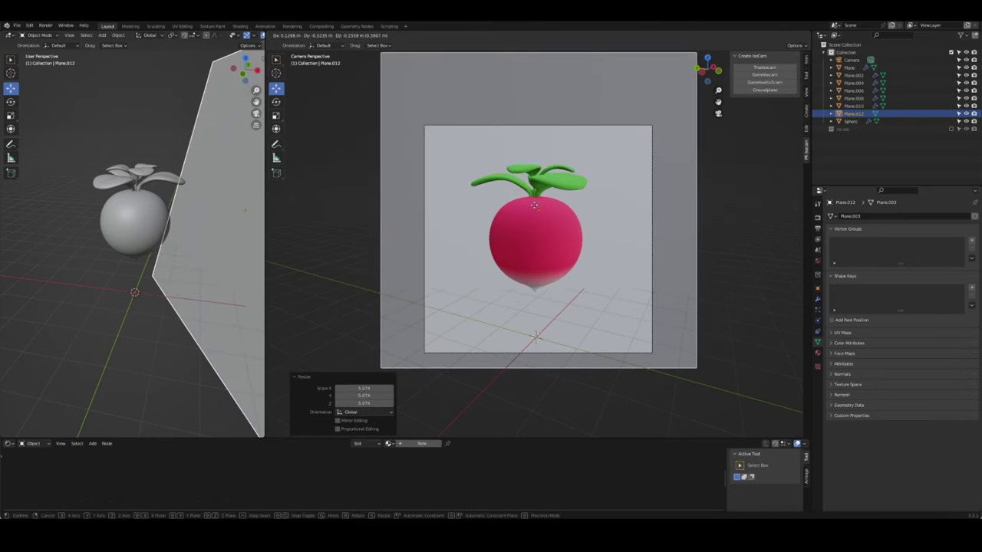
click(535, 206)
key(ctrl+z)
key(ctrl+z)
key(ctrl+z)
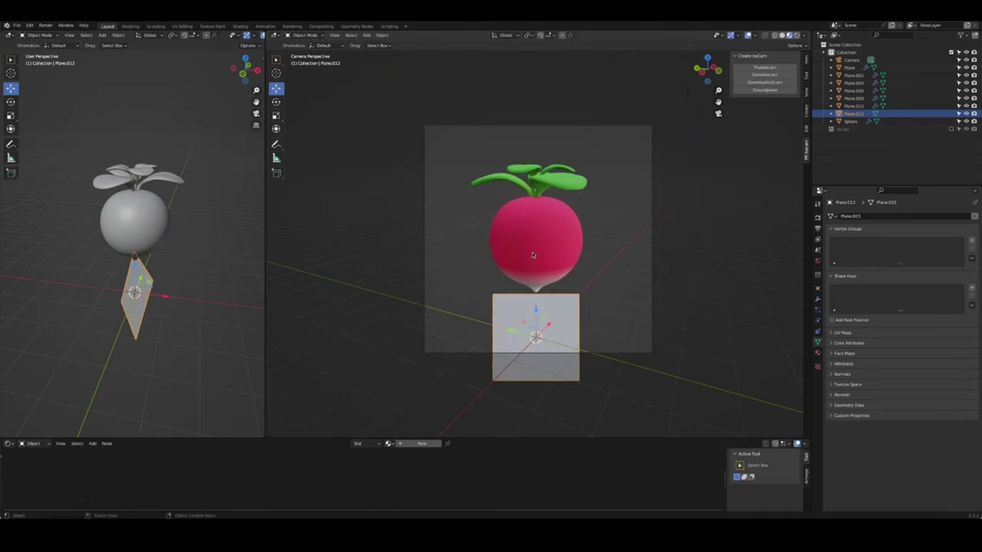
drag(539, 320, 563, 203)
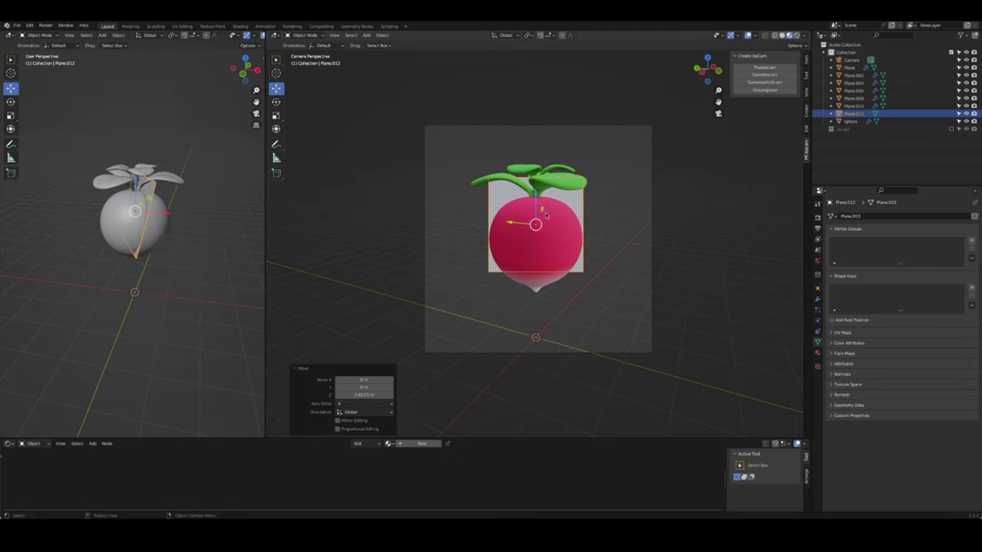
key(g)
key(z)
key(z)
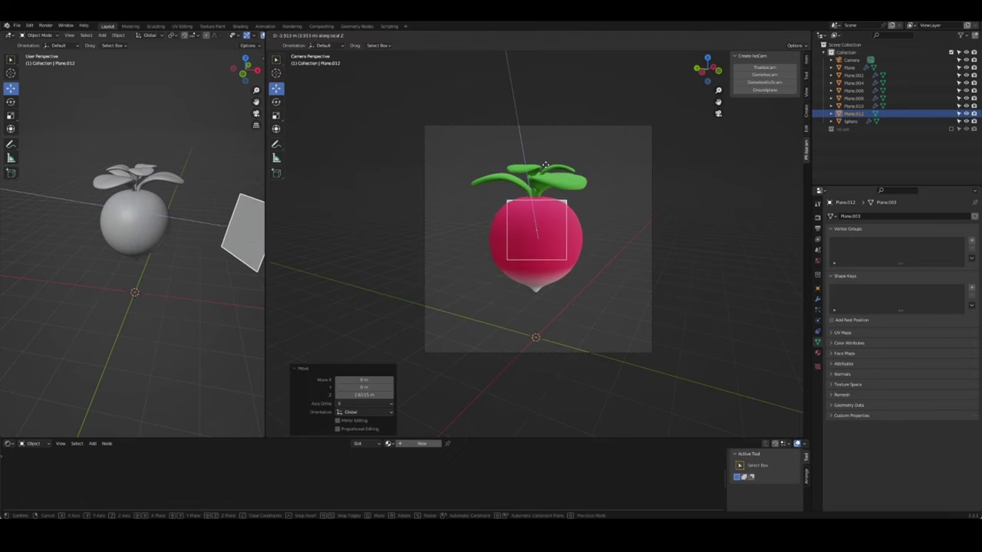
click(614, 225)
key(s)
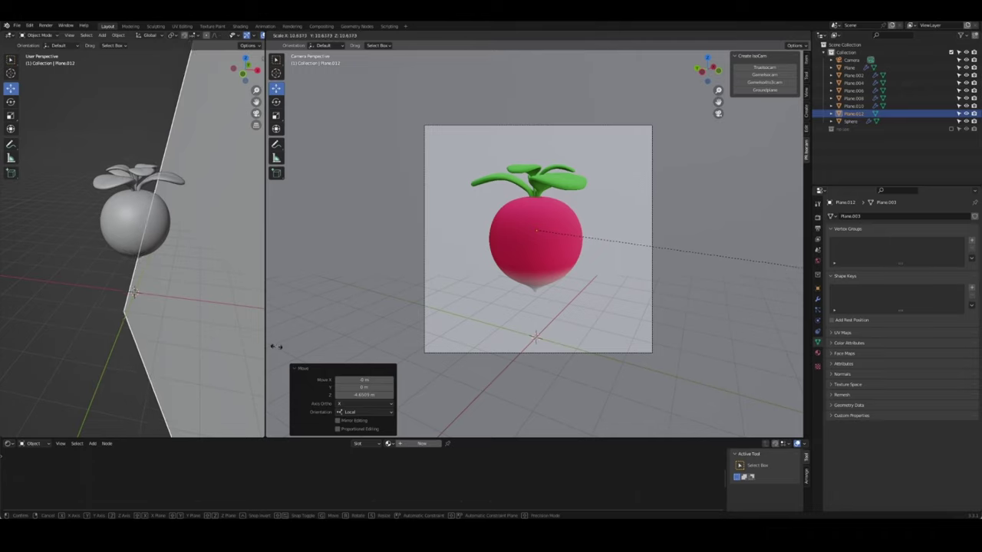
click(441, 230)
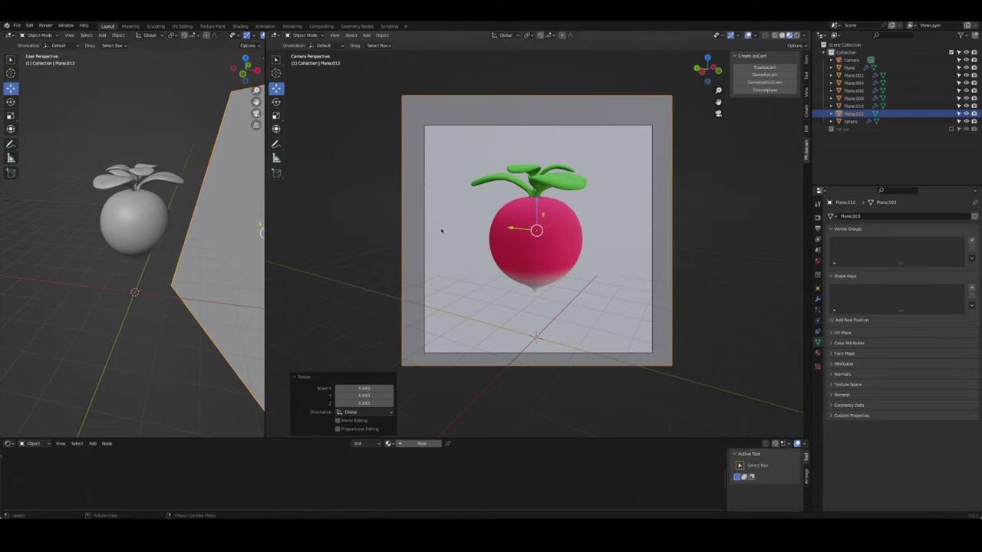
Save radish.blend and create a new material on the backdrop plane
click(712, 266)
mouse_move(712, 266)
middle_down()
mouse_move(691, 302)
mouse_move(685, 257)
middle_up()
scroll(701, 311, up, 3)
click(684, 257)
key(ctrl+s)
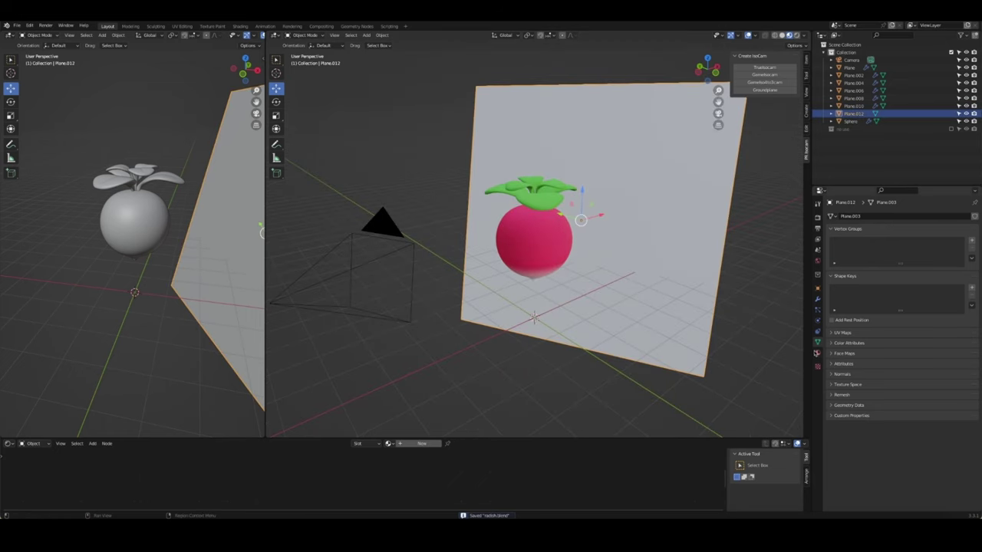
click(817, 352)
click(878, 248)
Name the material bg and give it a light blue base colour
text(bg)
key(Return)
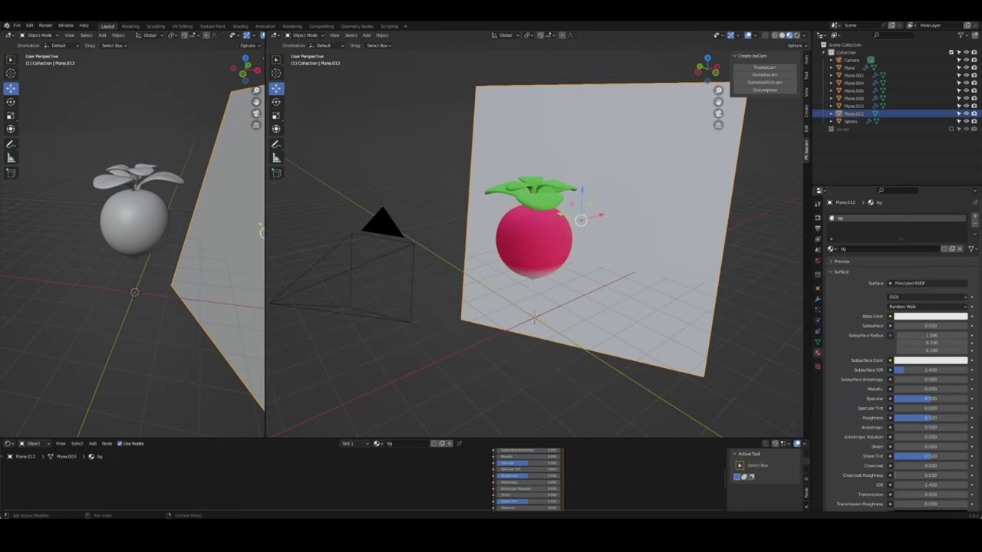
click(925, 316)
click(932, 230)
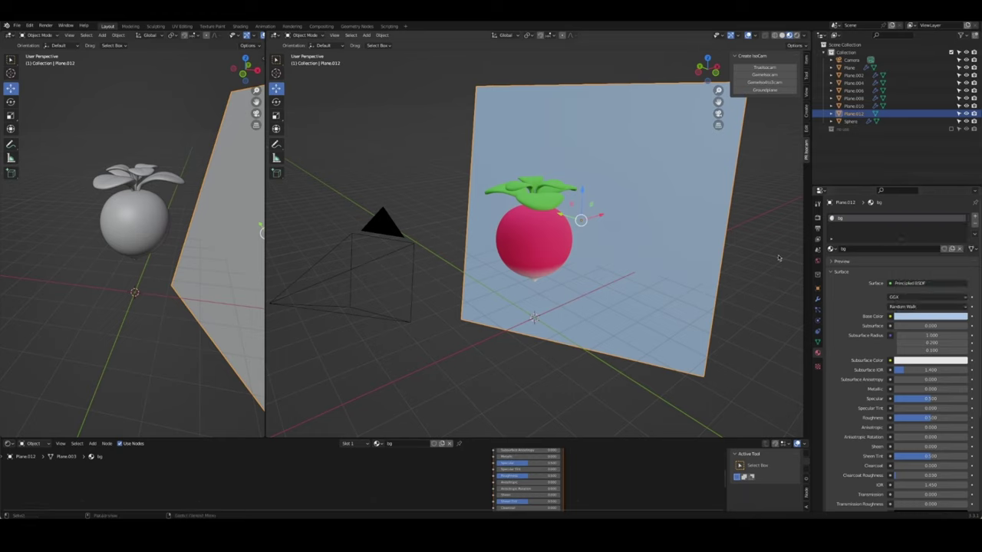
Check the backdrop through the camera and shift its base colour toward pink
click(754, 266)
key(KP_0)
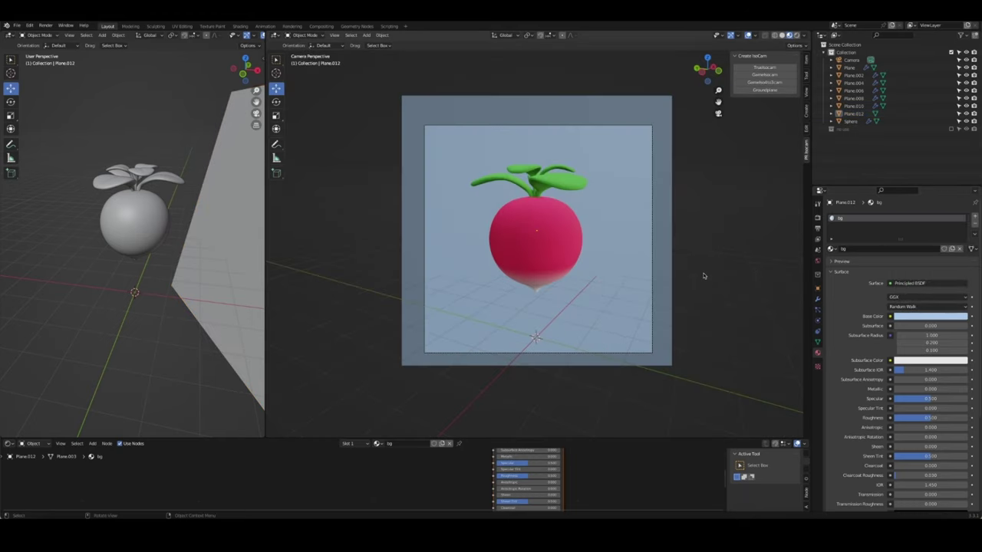
click(659, 270)
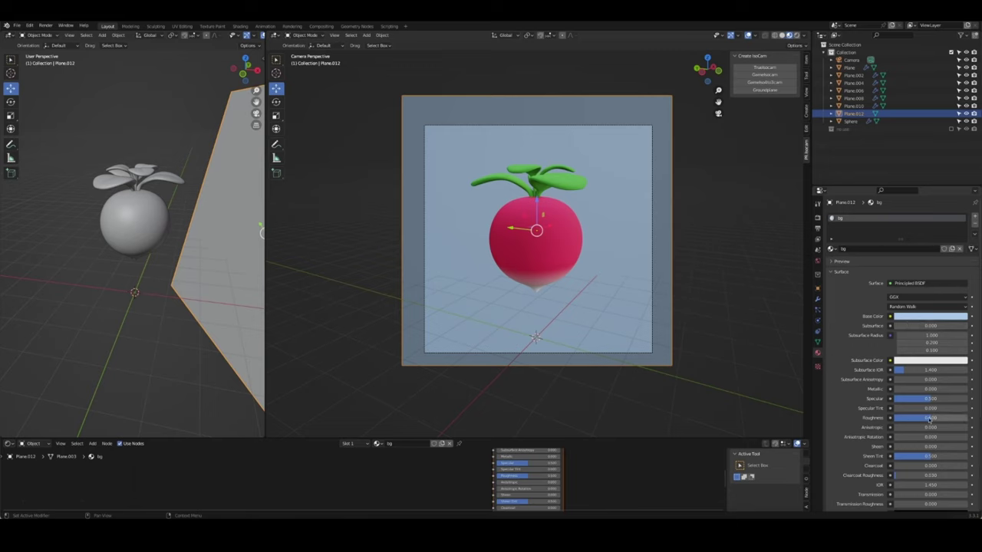
click(925, 318)
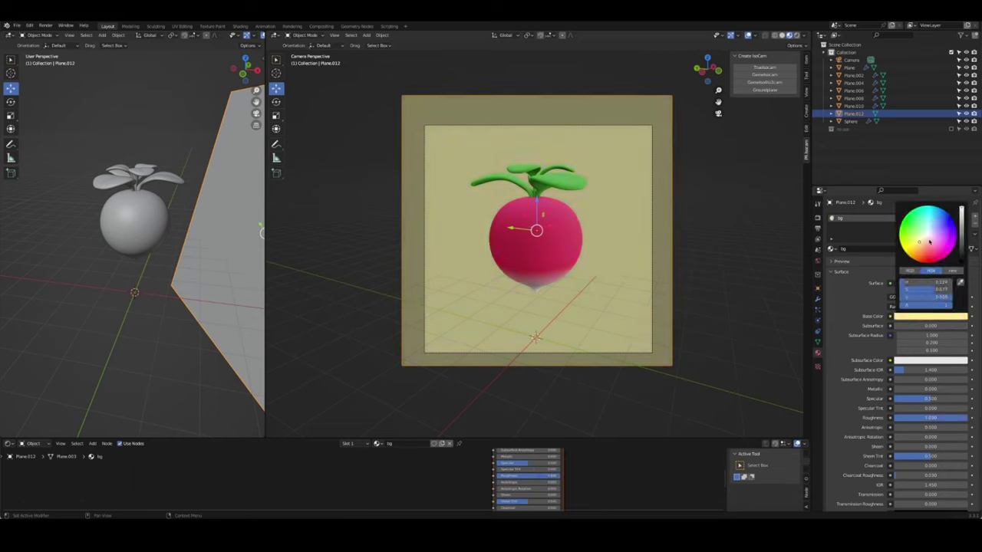
drag(927, 233, 934, 236)
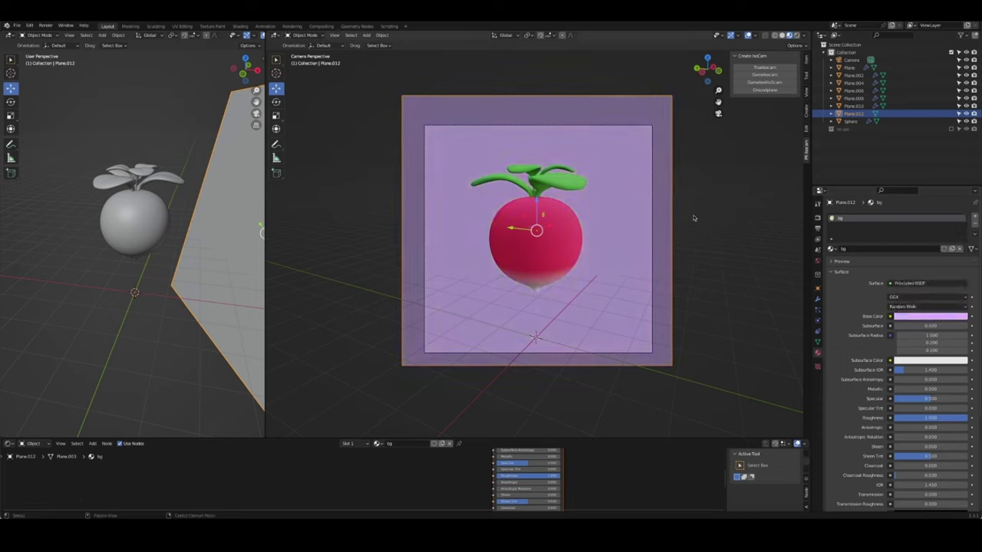
click(705, 230)
Save radish.blend and set the World colour to light purple
key(ctrl+s)
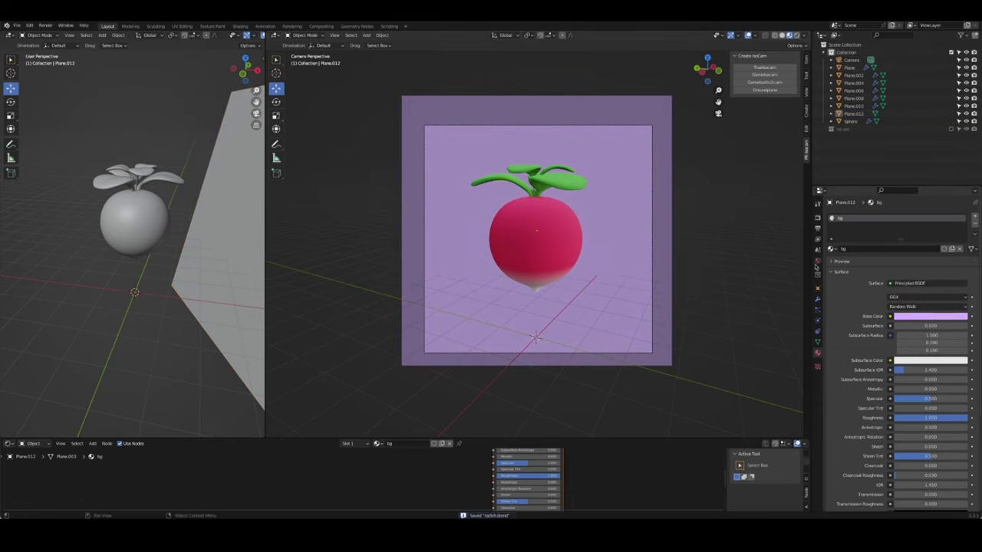
click(816, 261)
click(927, 265)
drag(960, 192, 960, 161)
click(935, 189)
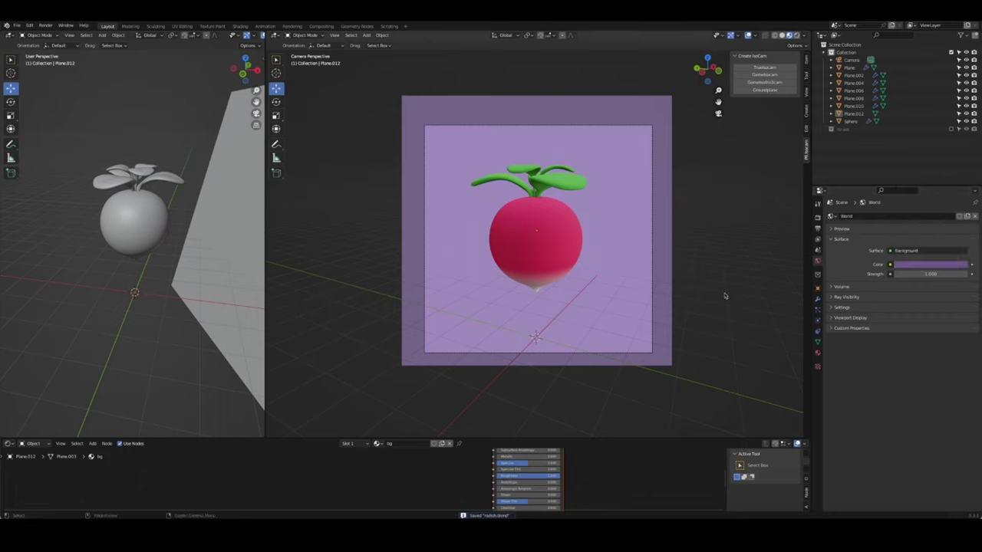
Add a Sun light and raise it to about 5.37 m above the radish
key(shift+s)
key(Escape)
key(shift+a)
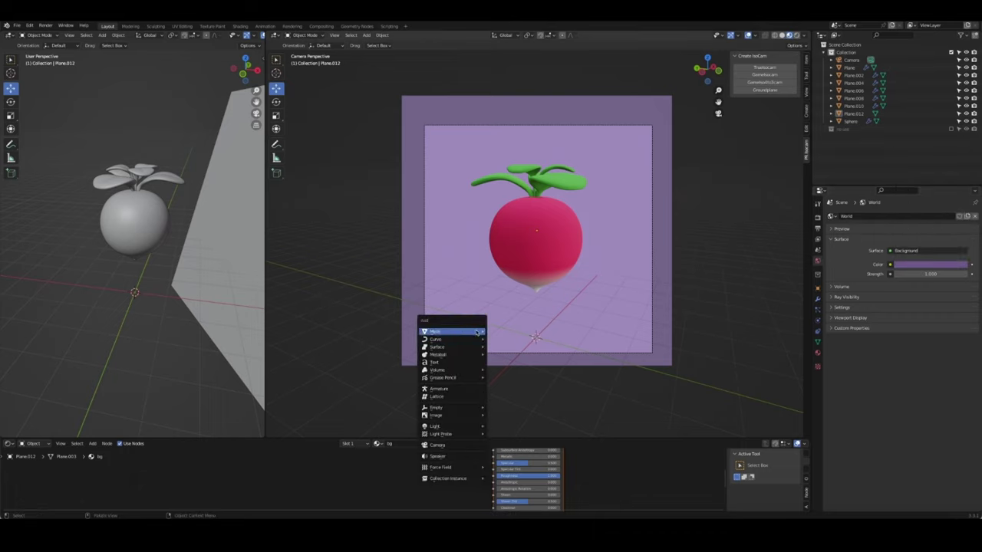
mouse_move(437, 427)
click(511, 434)
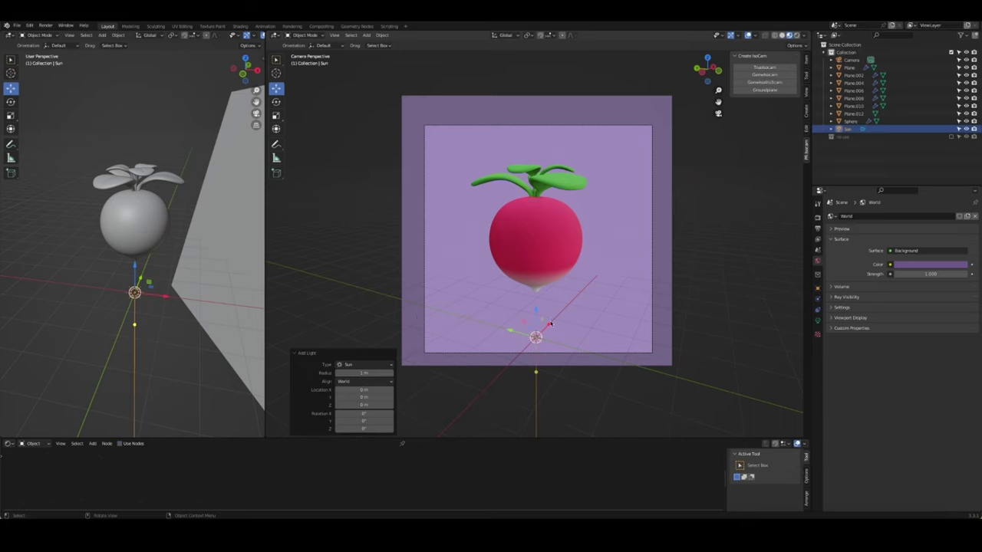
key(g)
key(z)
click(551, 184)
scroll(552, 193, down, 3)
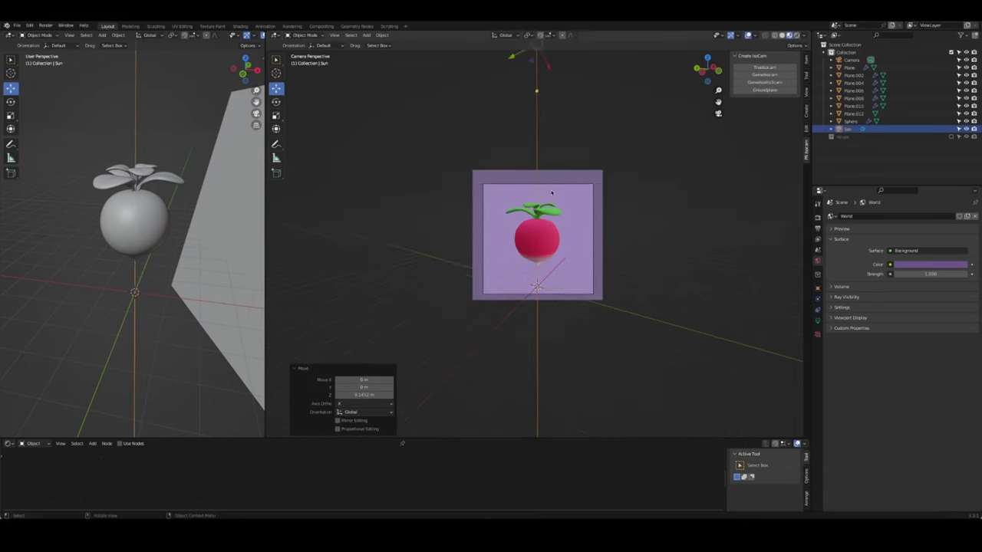
scroll(529, 113, down, 2)
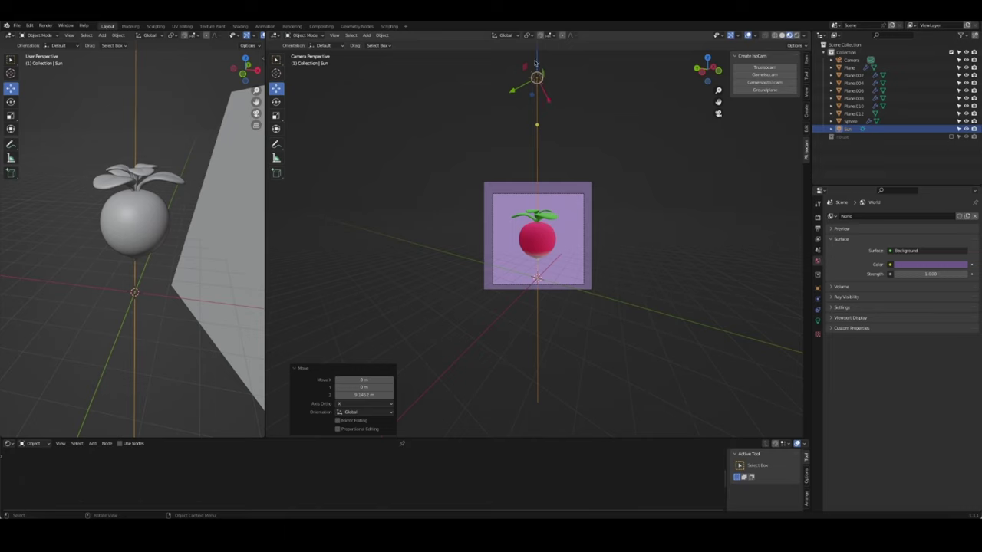
drag(535, 63, 535, 135)
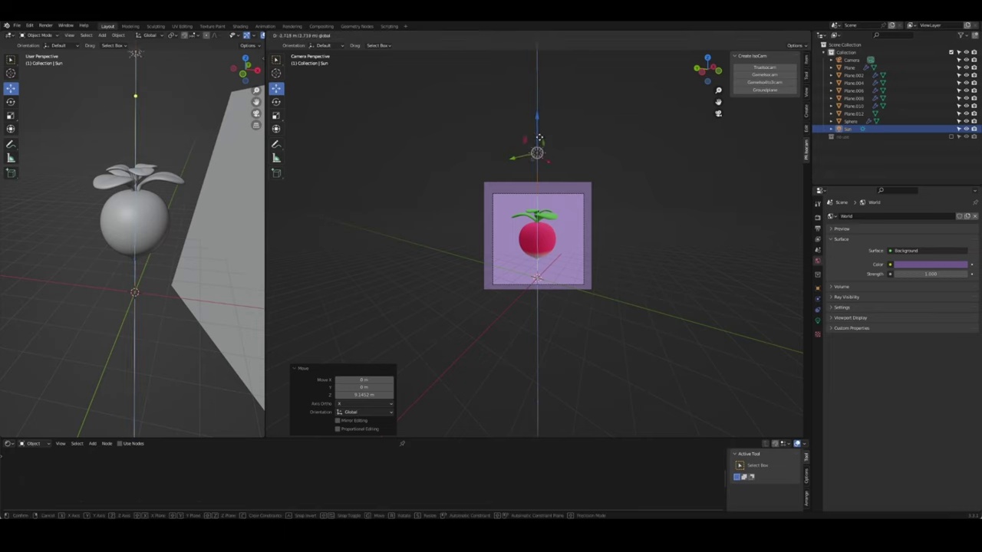
scroll(545, 169, up, 3)
Pivot around the 3D cursor and swing the Sun 45° about Y
key(period)
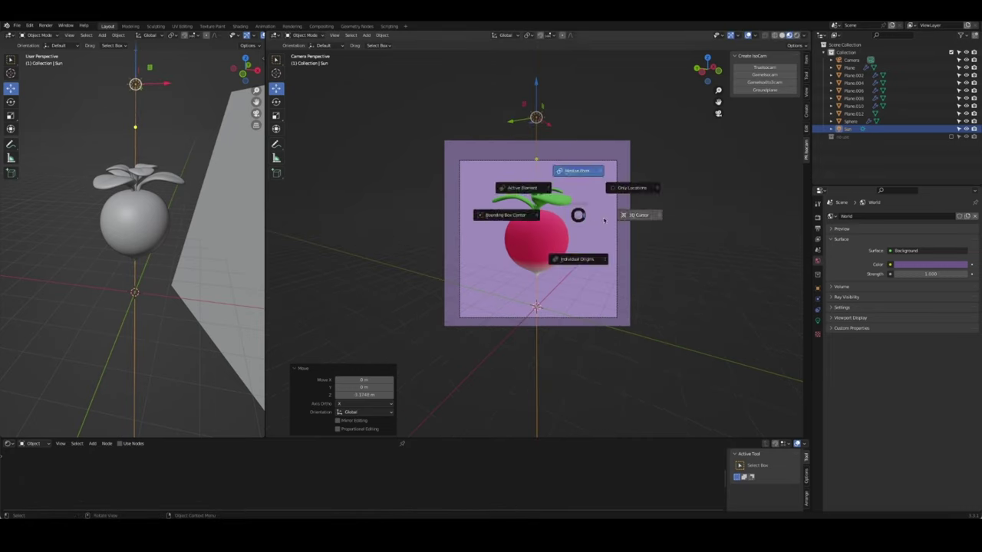
click(604, 222)
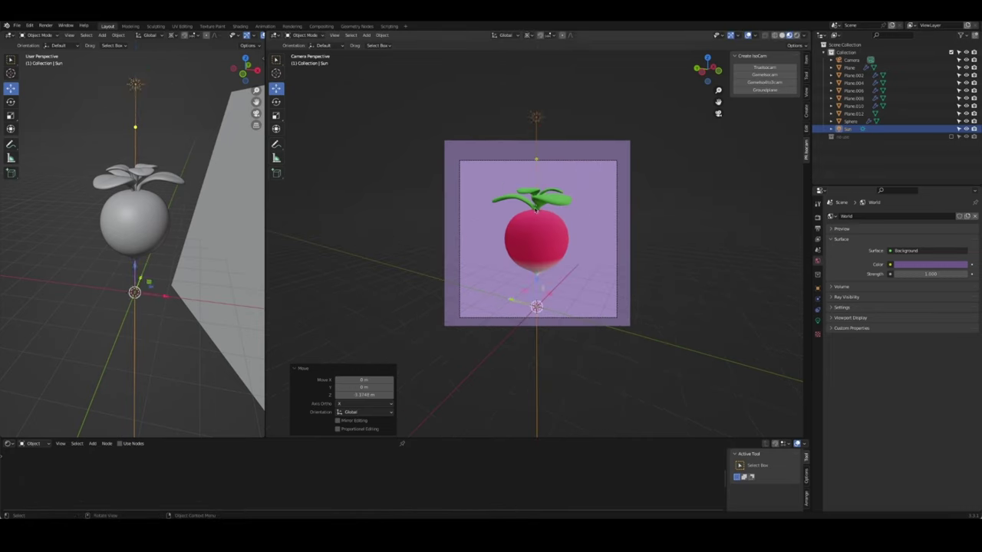
key(r)
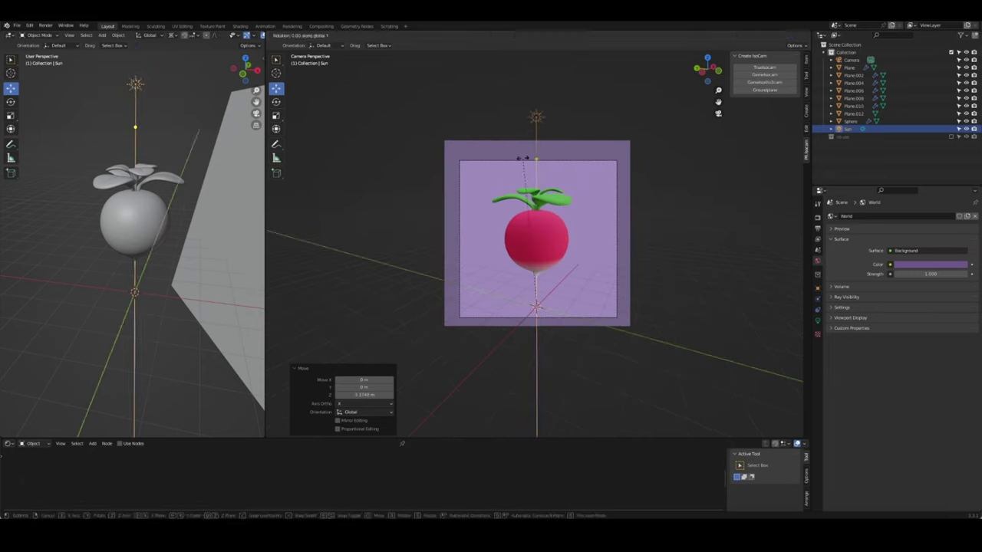
text(y45)
key(Return)
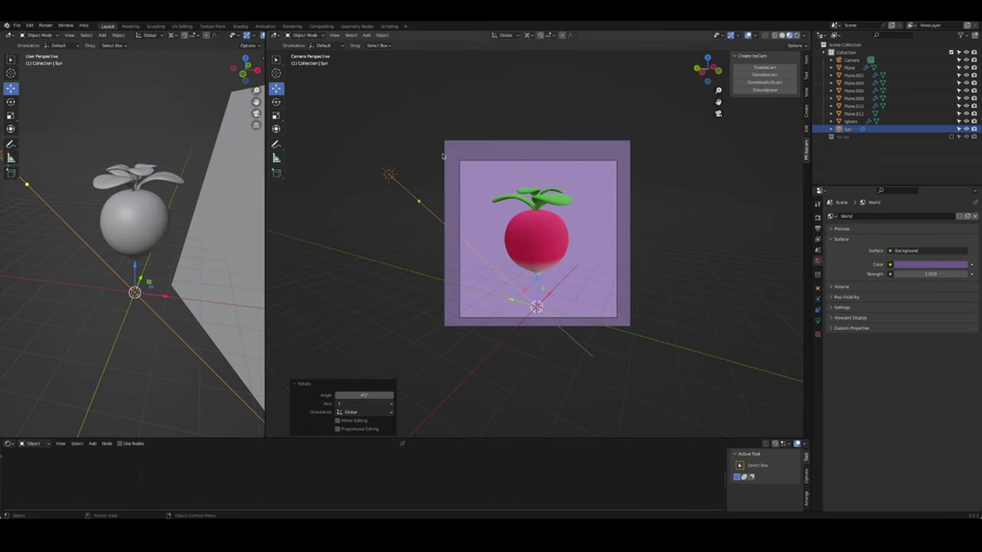
key(r)
key(r)
key(Return)
Switch to Rendered shading and rotate the Sun to shine from the upper left
click(817, 321)
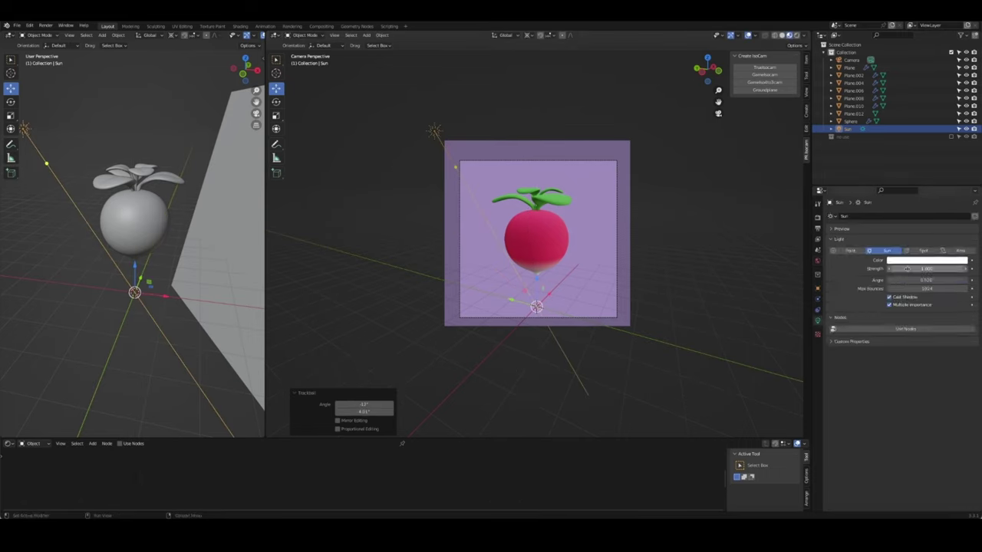
key(z)
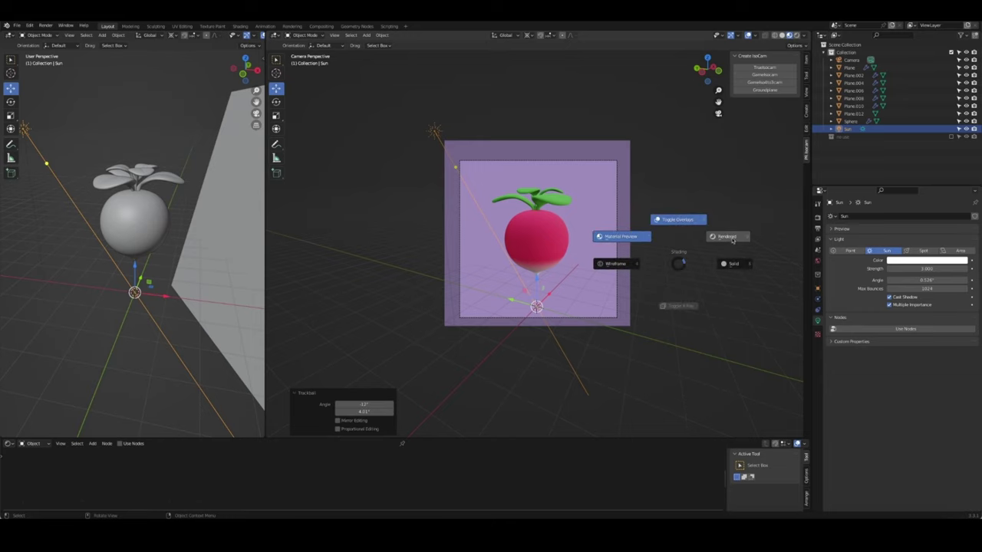
click(730, 243)
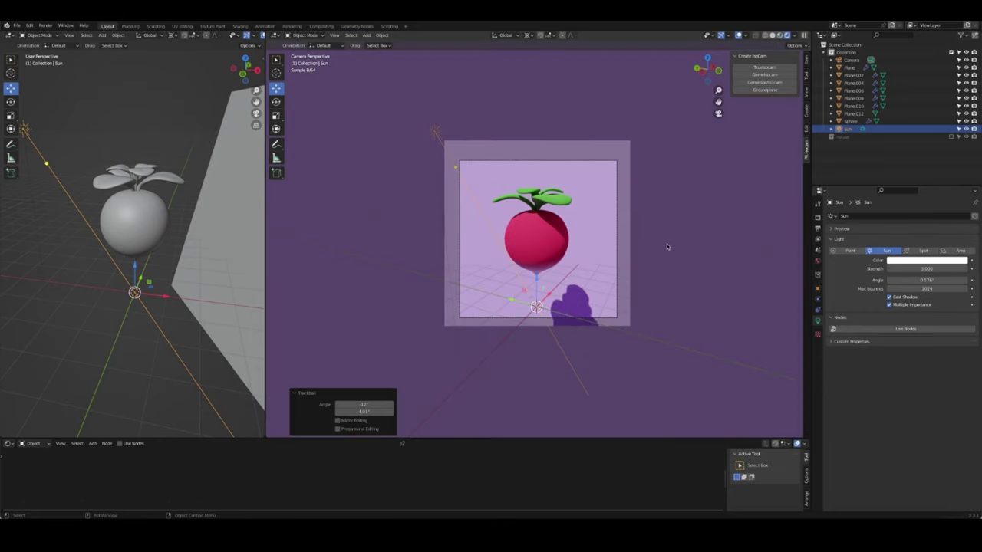
key(r)
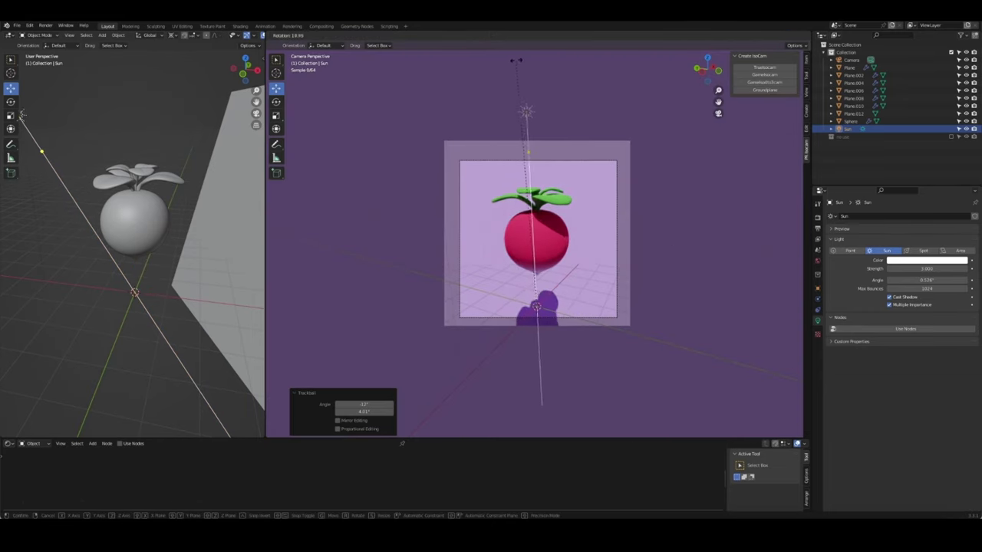
click(592, 172)
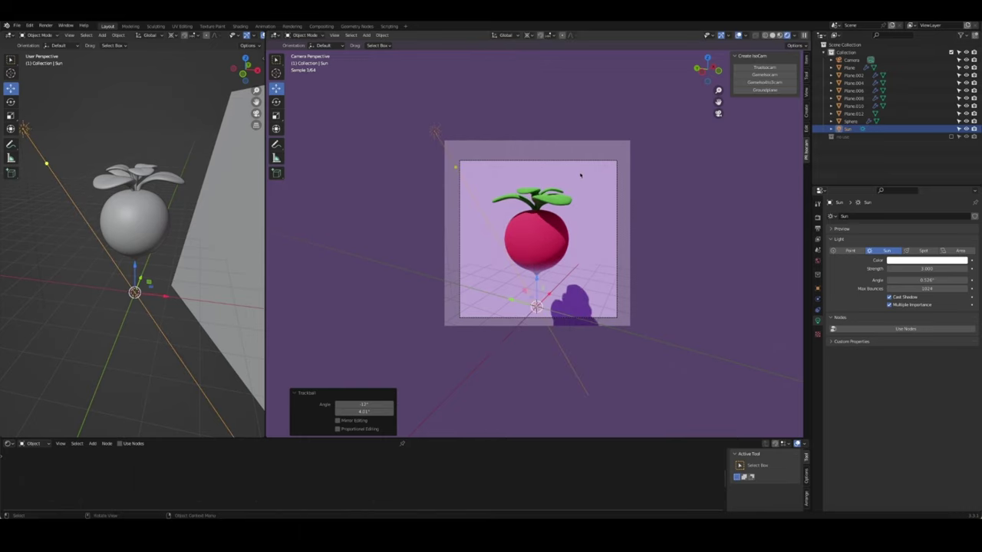
key(r)
key(z)
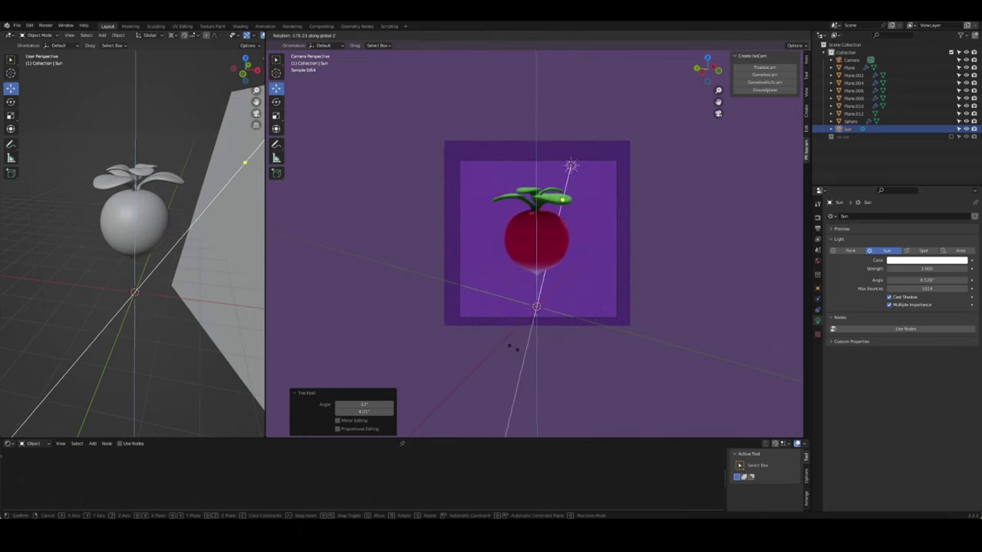
click(499, 414)
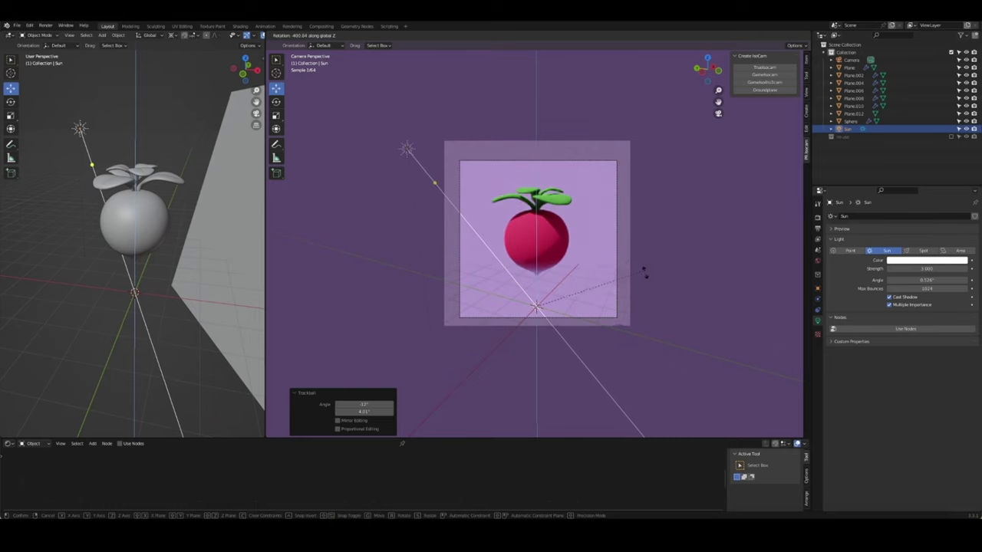
Set the Sun's Angle to 5° and save radish.blend
click(645, 314)
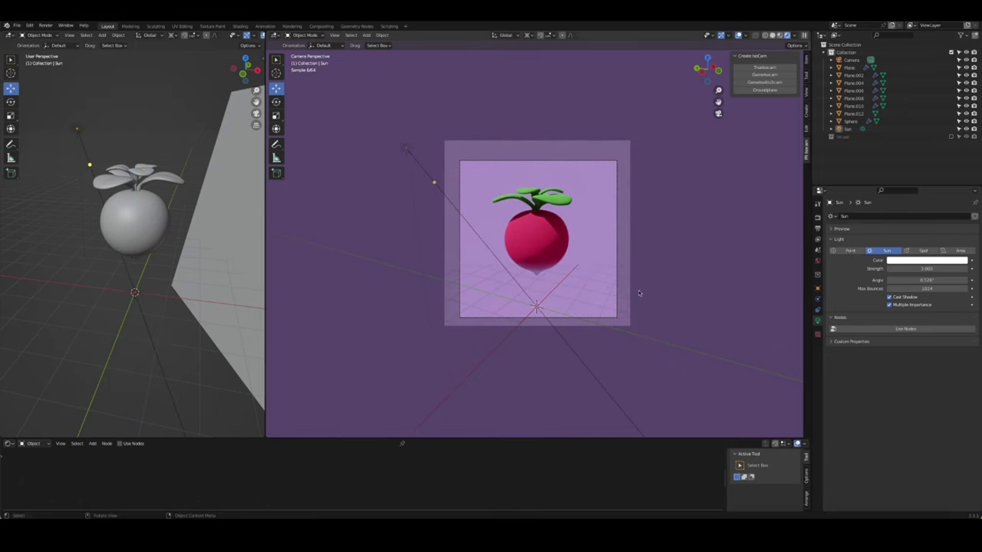
click(432, 181)
double_click(927, 280)
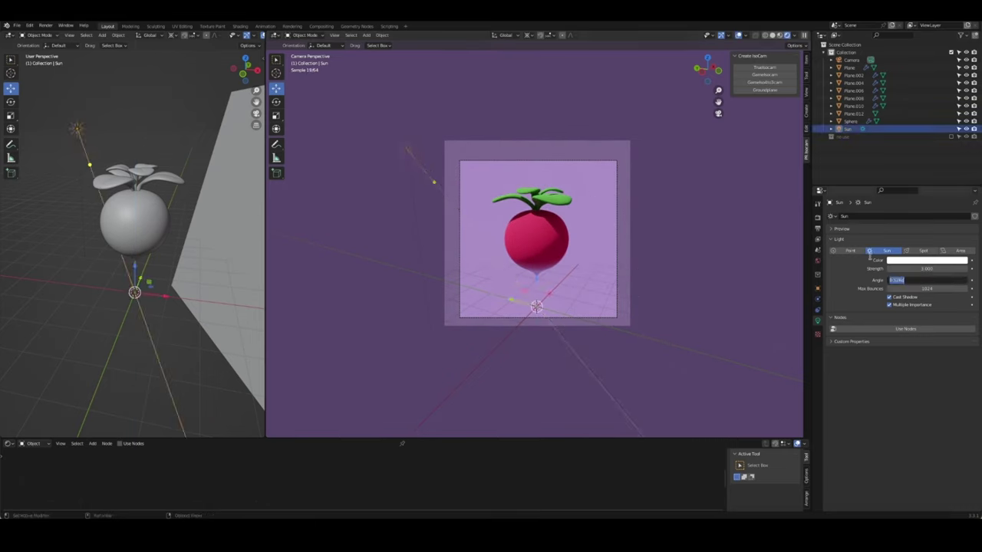
text(1)
key(Return)
click(366, 248)
key(ctrl+s)
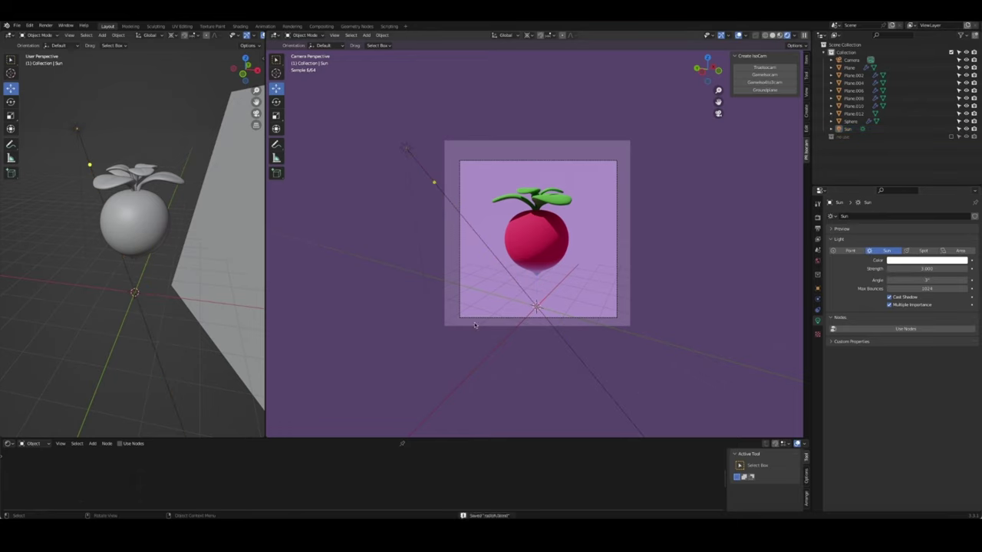
key(shift+a)
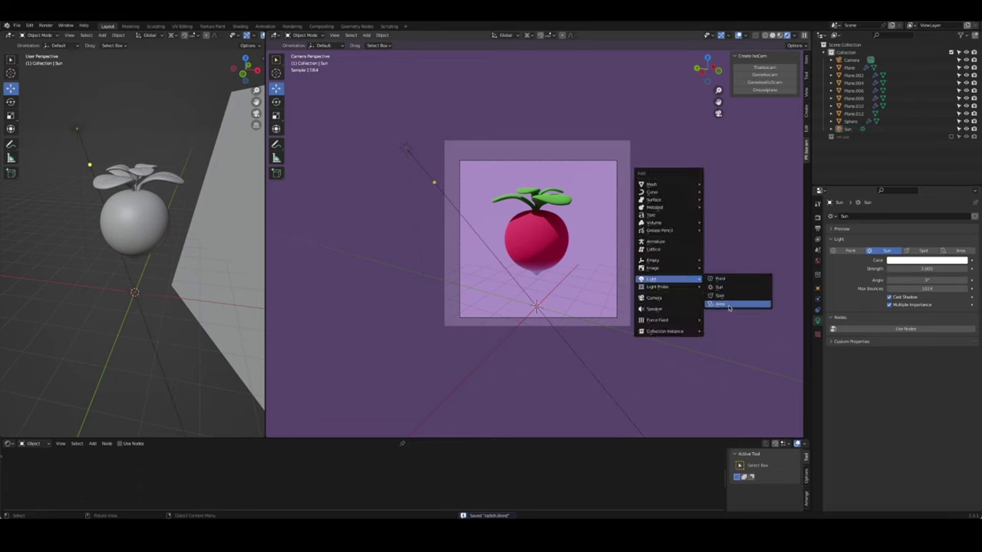
Add a 1000 W Disk area light raised about 5 m
click(729, 305)
double_click(918, 269)
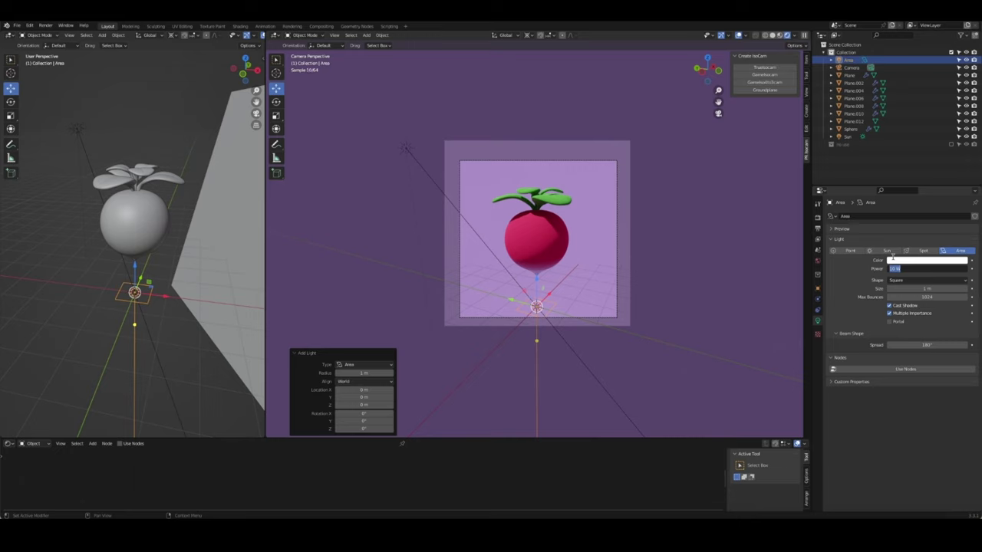
key(Return)
key(g)
key(z)
click(537, 157)
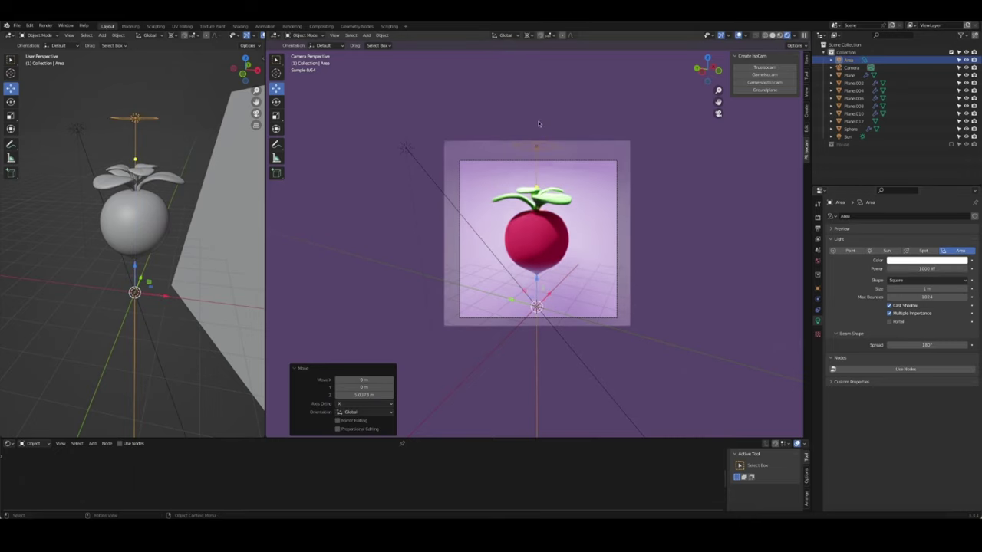
click(924, 280)
click(916, 309)
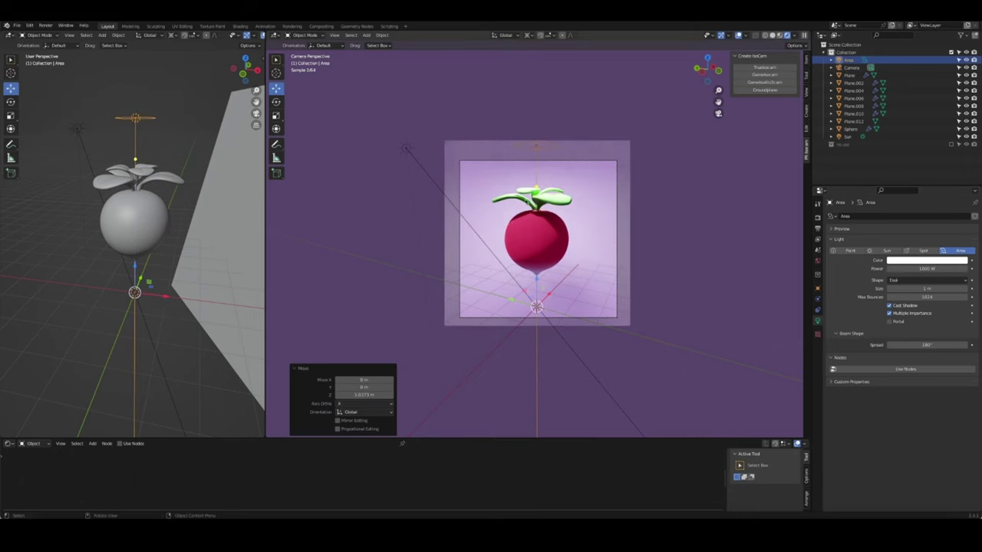
Tilt the area light 45° about X and turn it about Z toward the radish
key(r)
key(x)
key(4)
key(5)
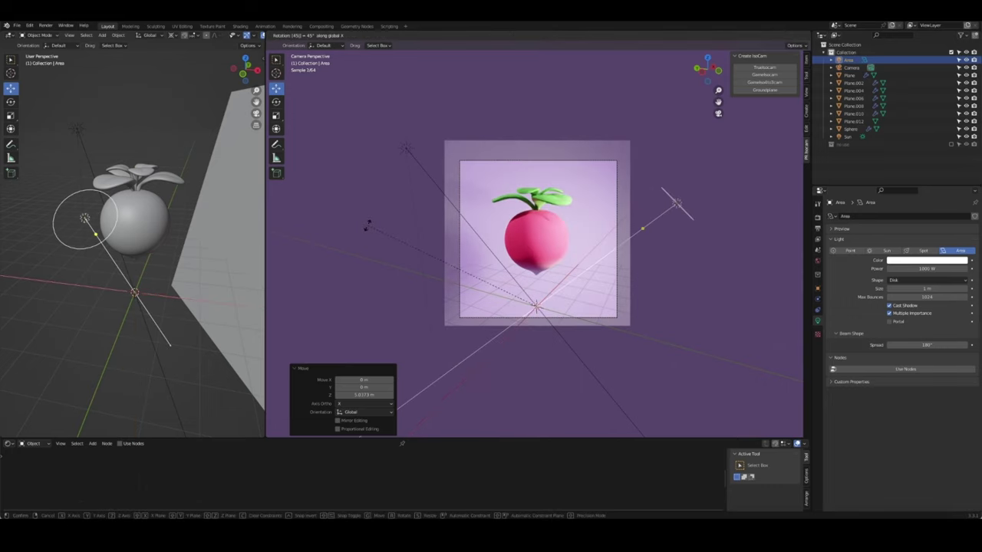
key(Return)
key(r)
key(z)
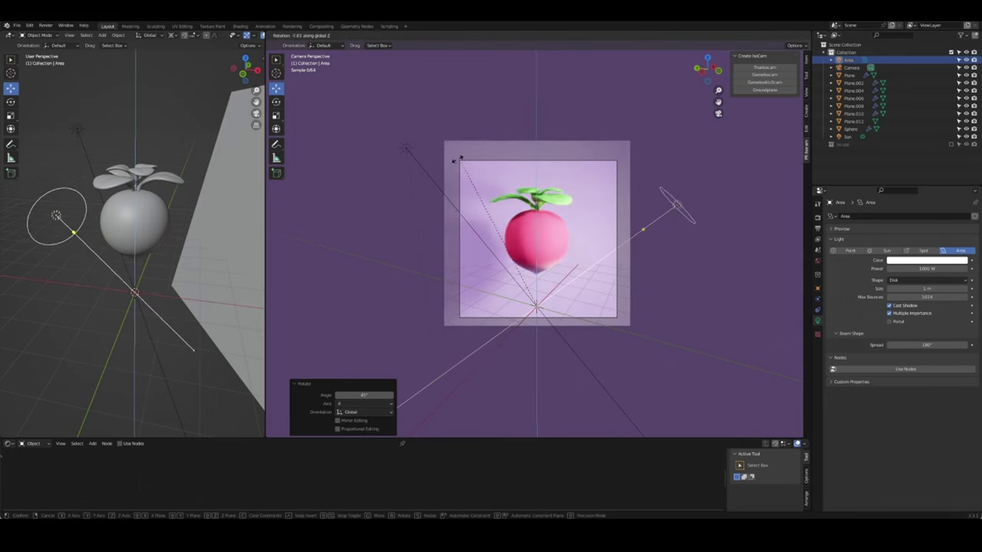
click(522, 153)
Make the area light pink and check the result in the camera view
click(931, 260)
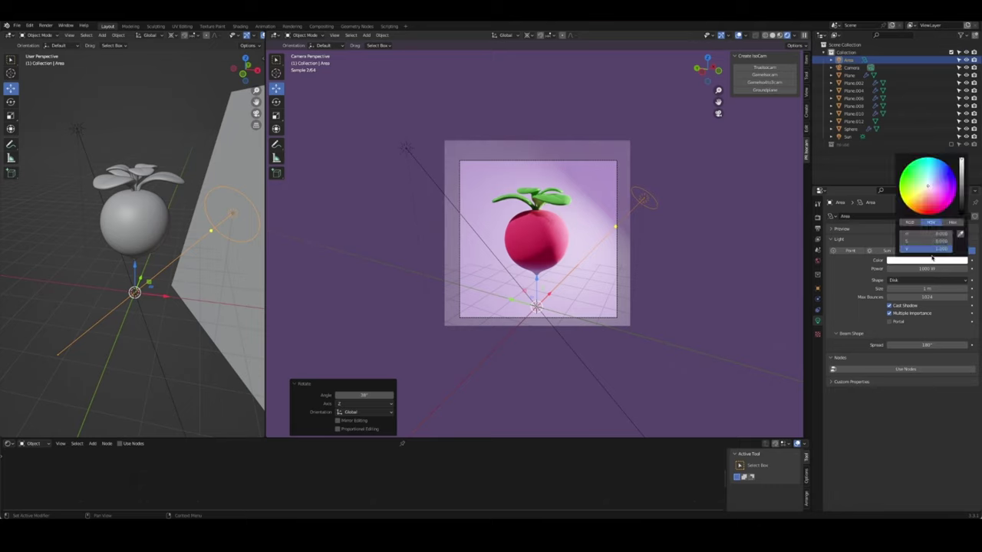
click(935, 190)
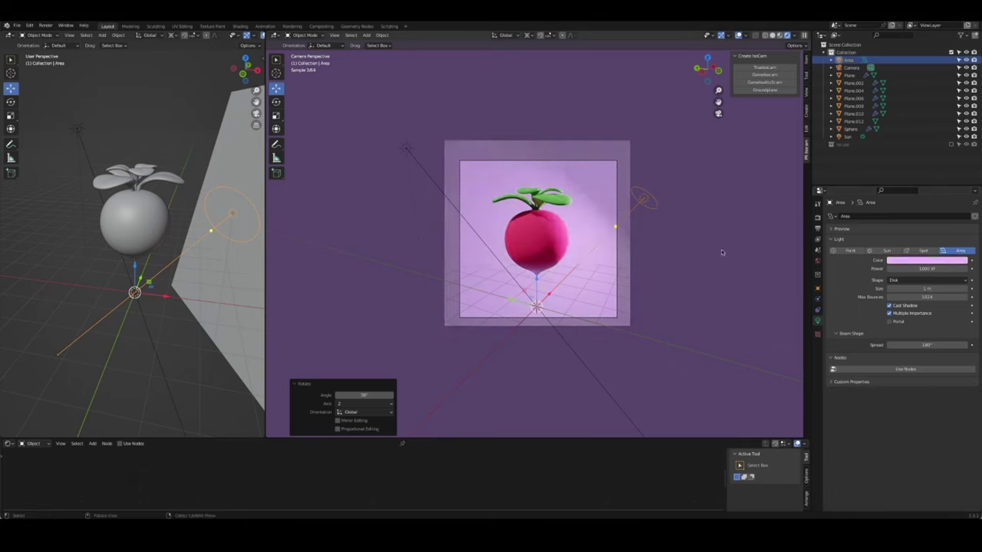
click(728, 288)
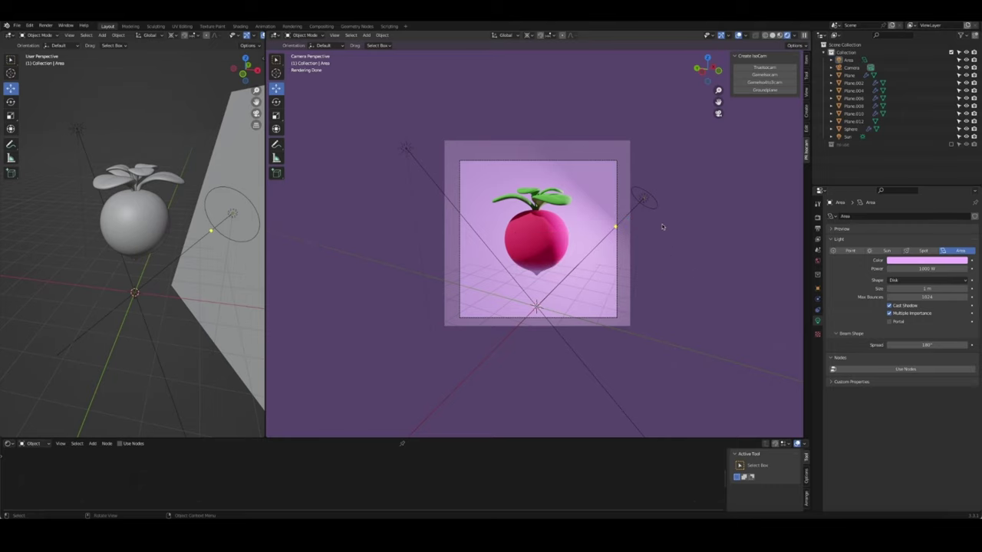
middle_drag(663, 226, 622, 232)
key(KP_0)
Nudge the backdrop plane Plane.012 along its local Z, set the pivot to Median Point, and save
click(565, 224)
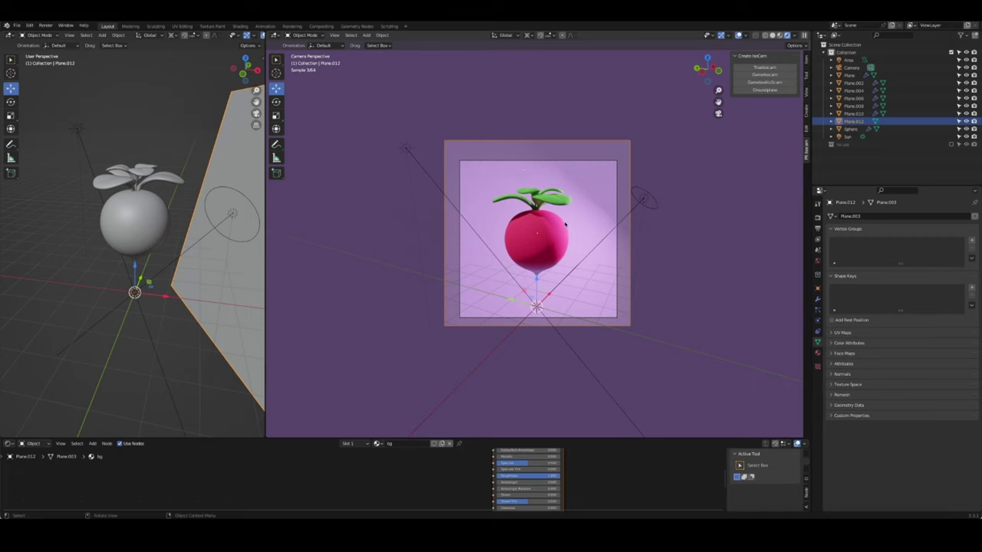
key(g)
key(z)
key(z)
click(641, 231)
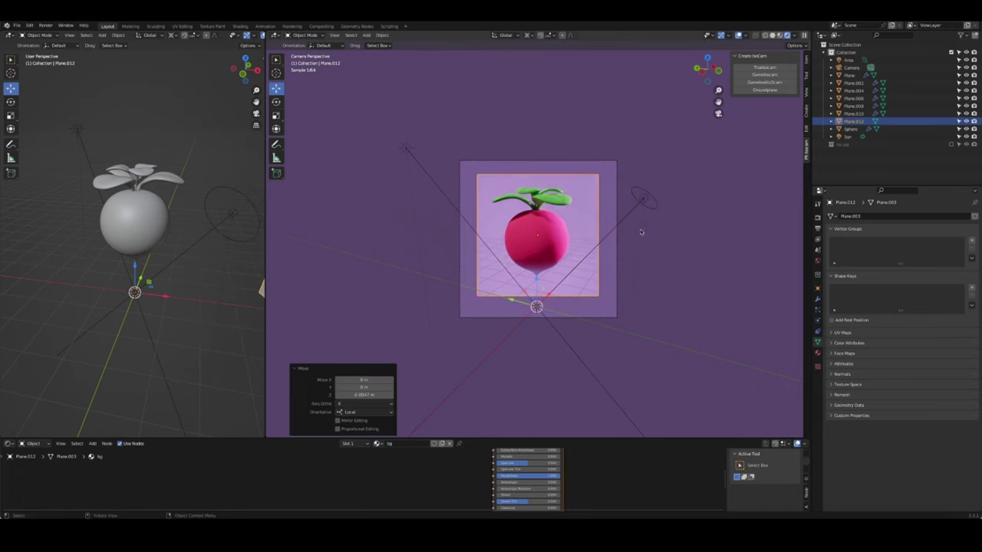
key(period)
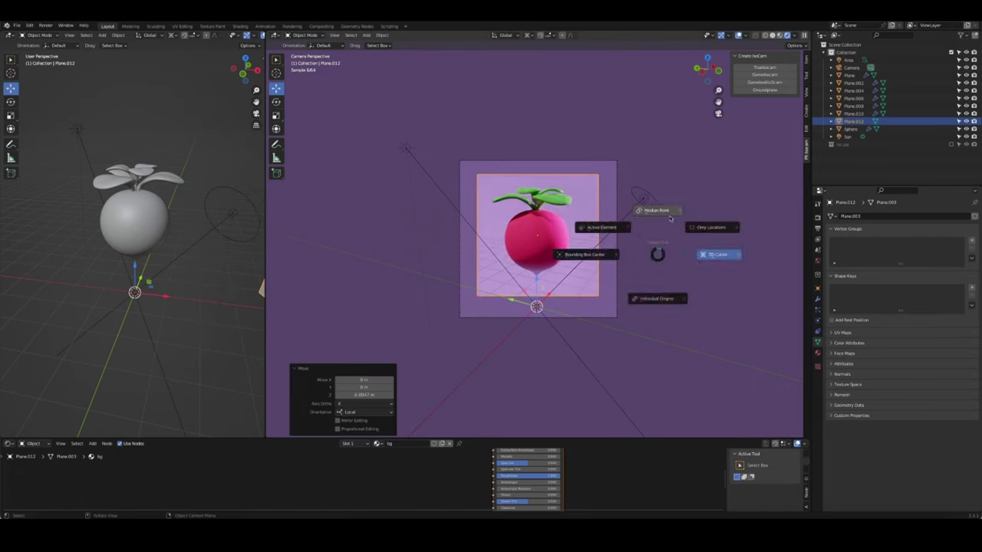
click(669, 218)
click(635, 246)
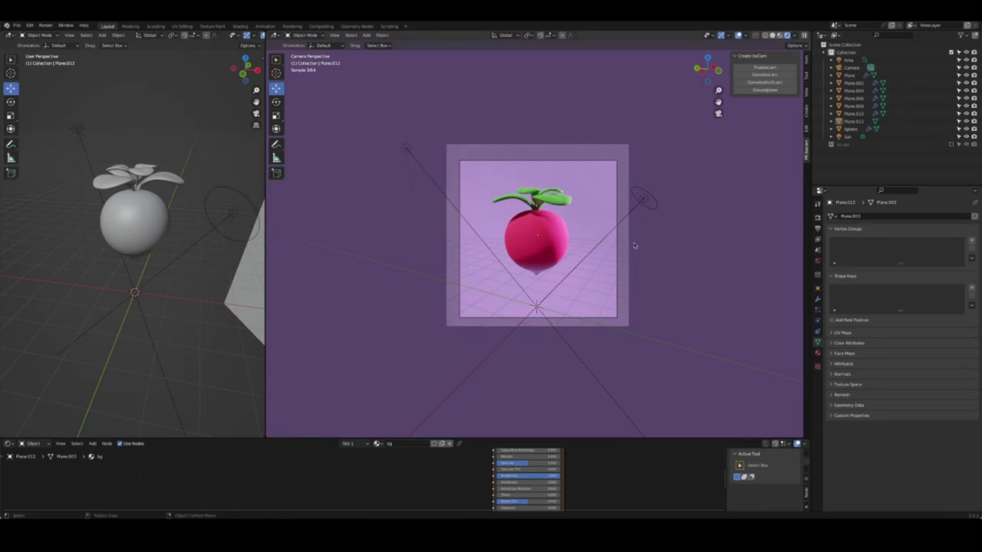
key(ctrl+s)
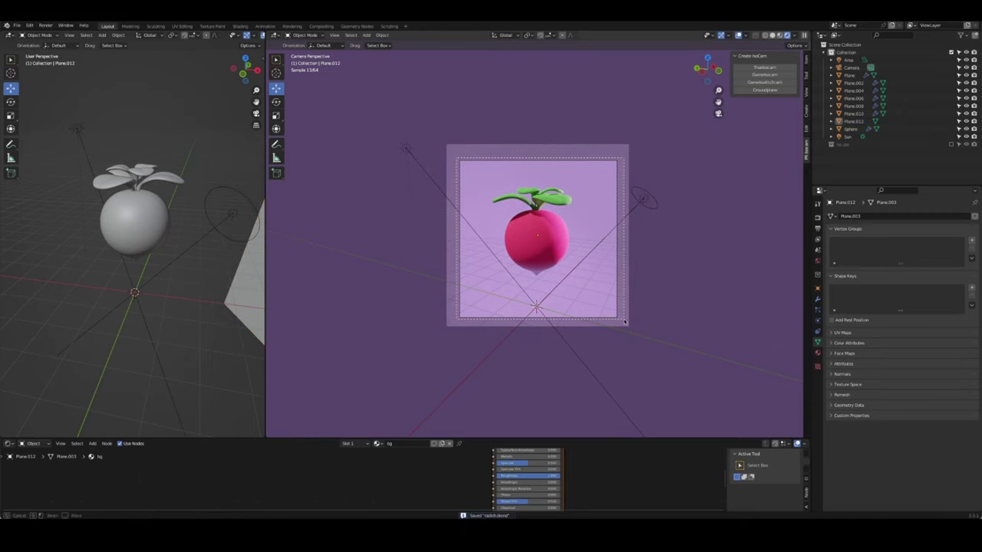
Reset the sun's rotation and position, then raise it about 6 m straight up
scroll(551, 230, up, 1)
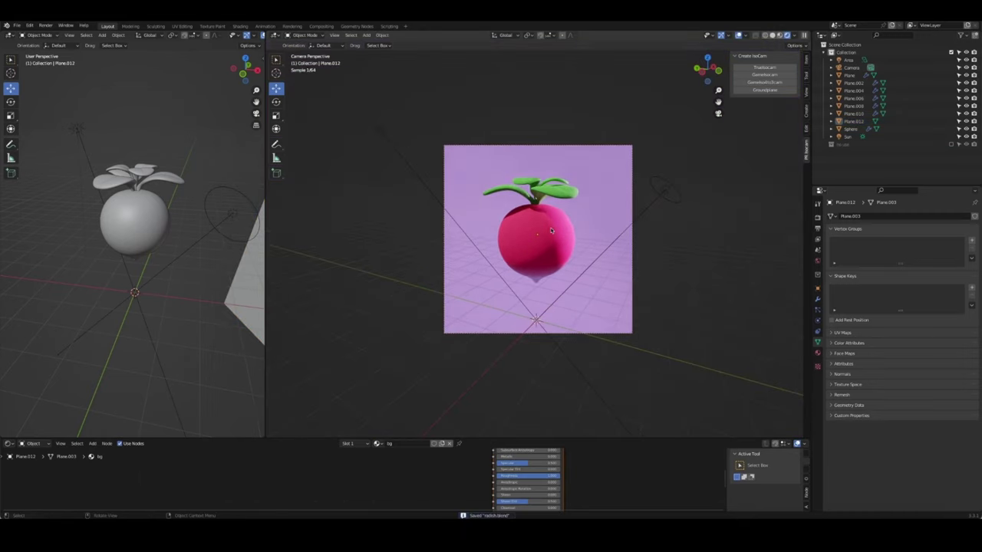
click(464, 240)
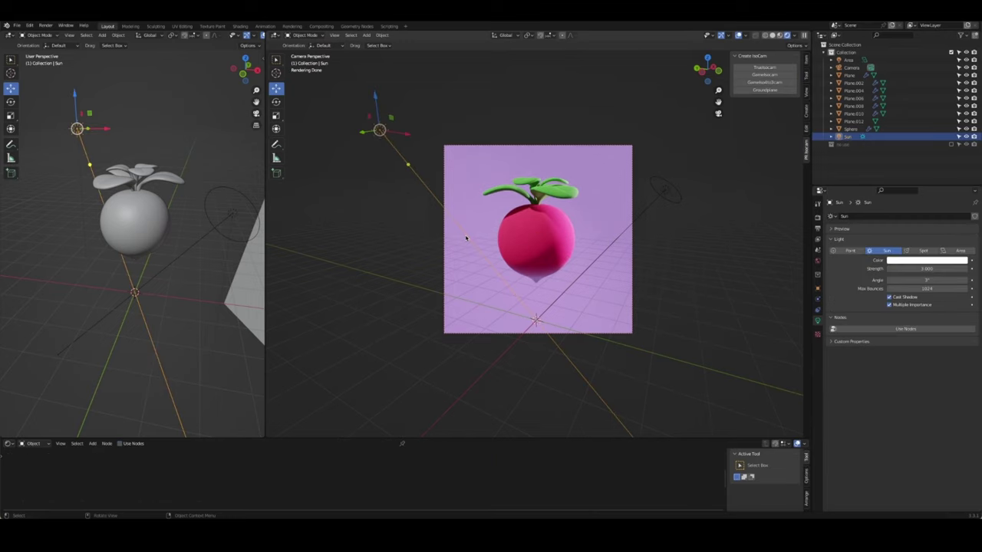
key(alt+r)
key(alt+g)
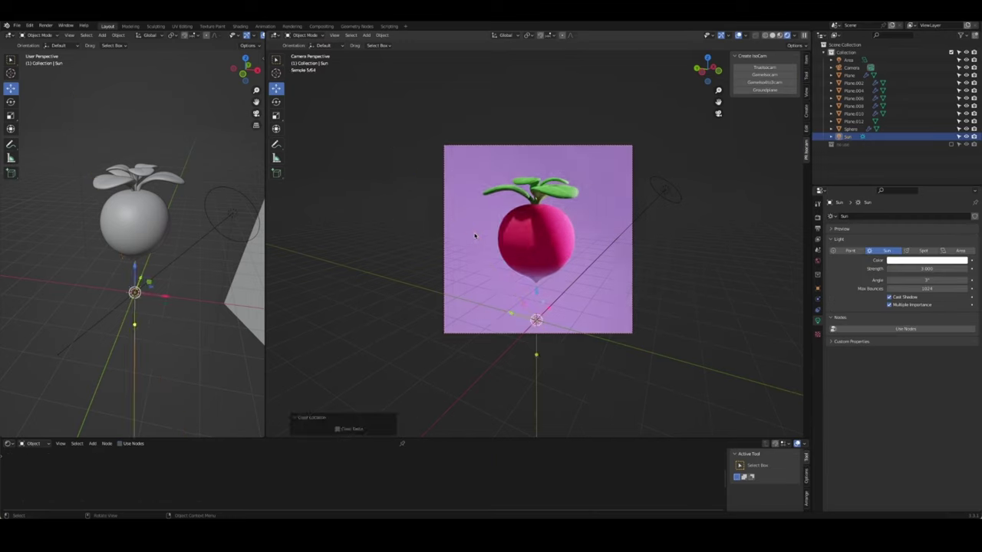
key(g)
key(z)
click(555, 61)
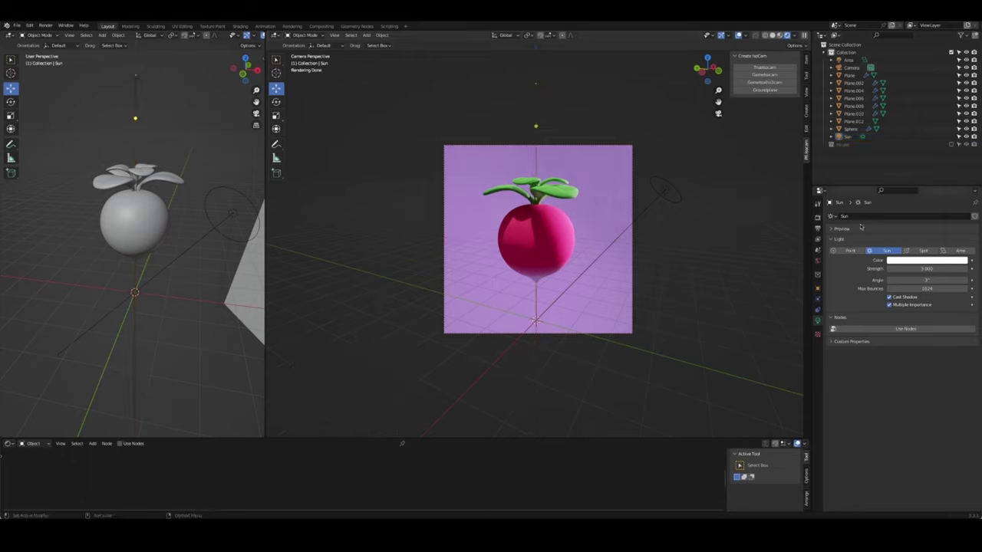
Hide and re-show the sun to compare the lighting, then select the pink area light
click(966, 136)
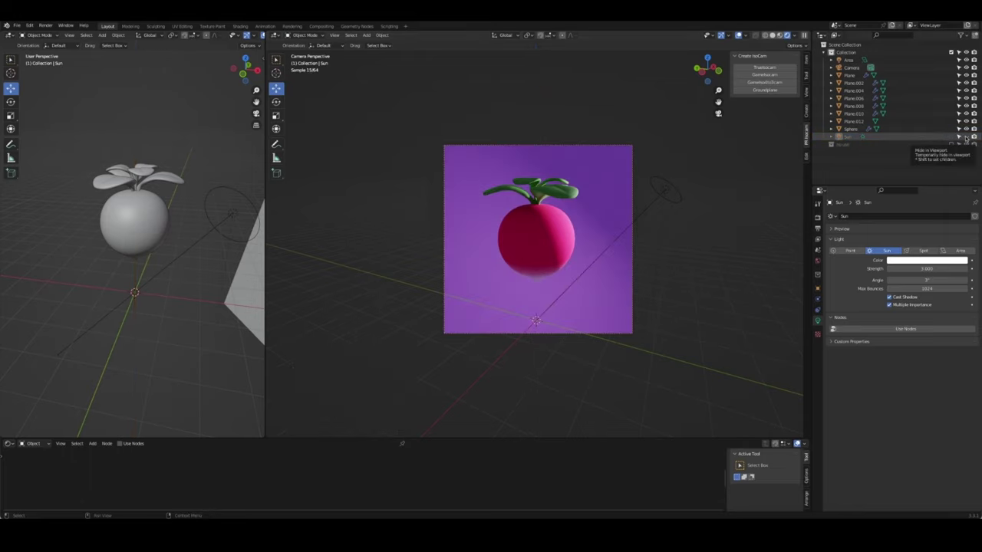
click(965, 137)
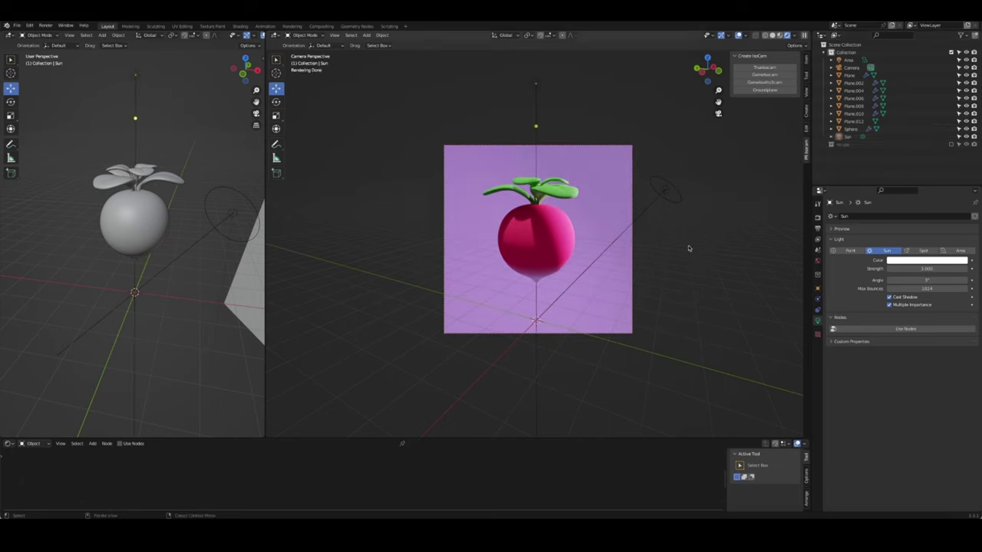
click(661, 198)
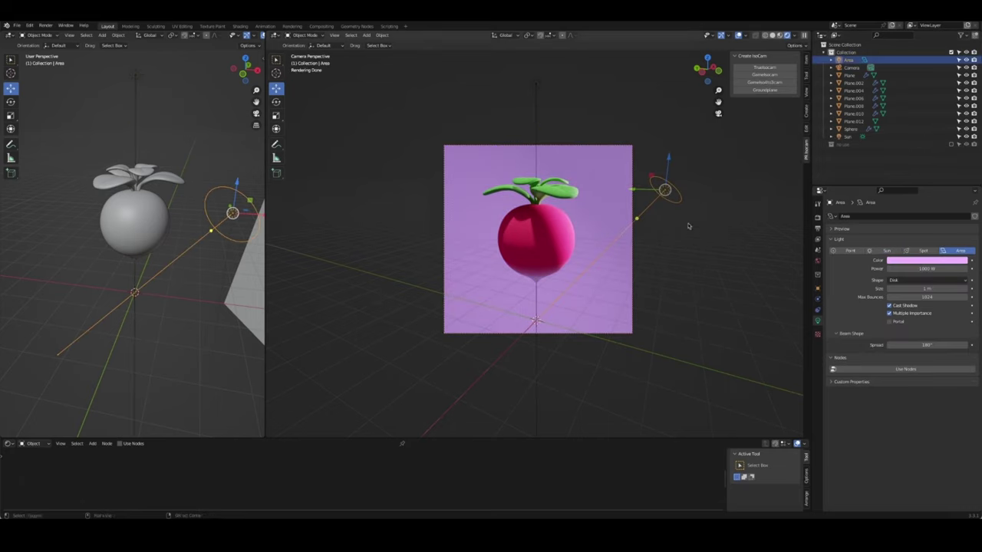
Duplicate the pink area light in place and rotate the copy around Z to the opposite side
key(shift+d)
right_click(682, 236)
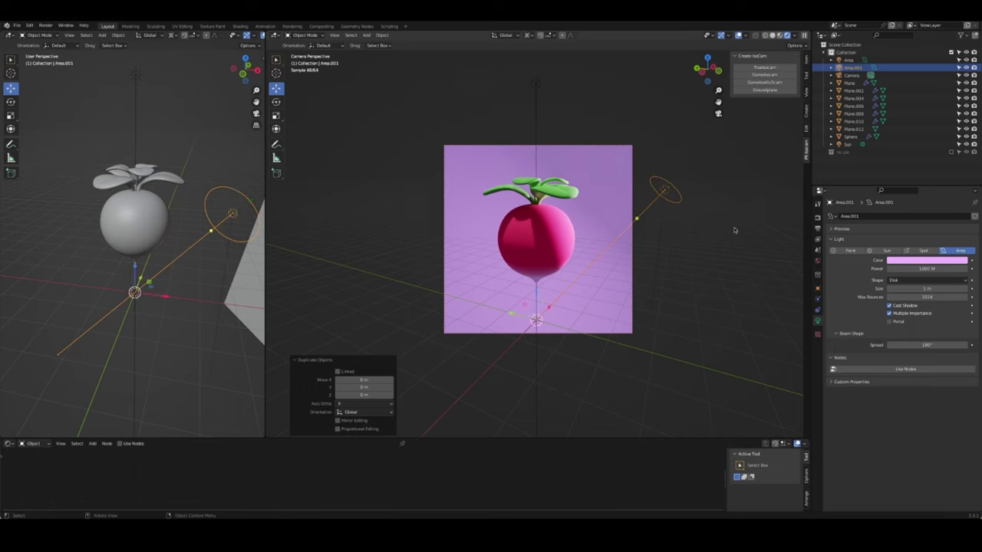
key(r)
key(z)
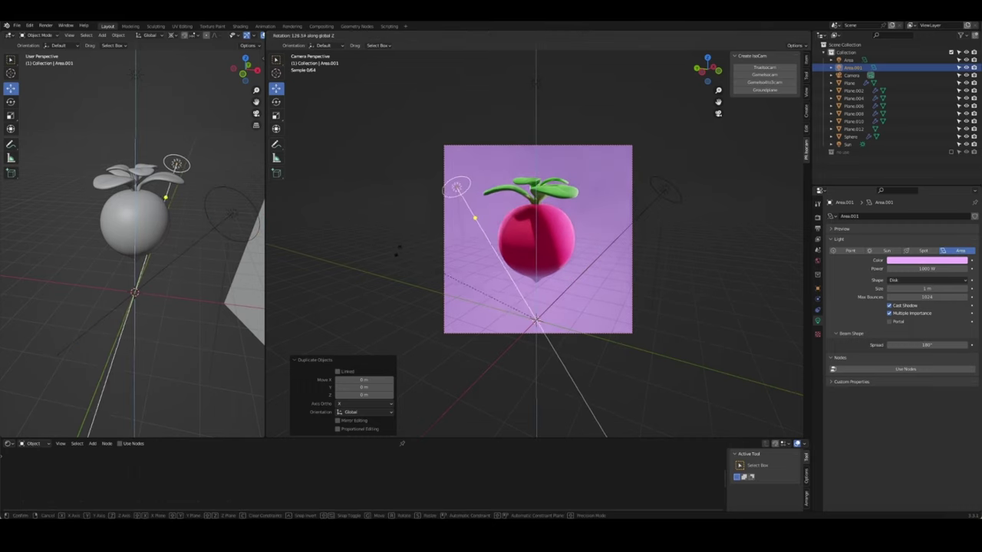
click(435, 346)
click(673, 186)
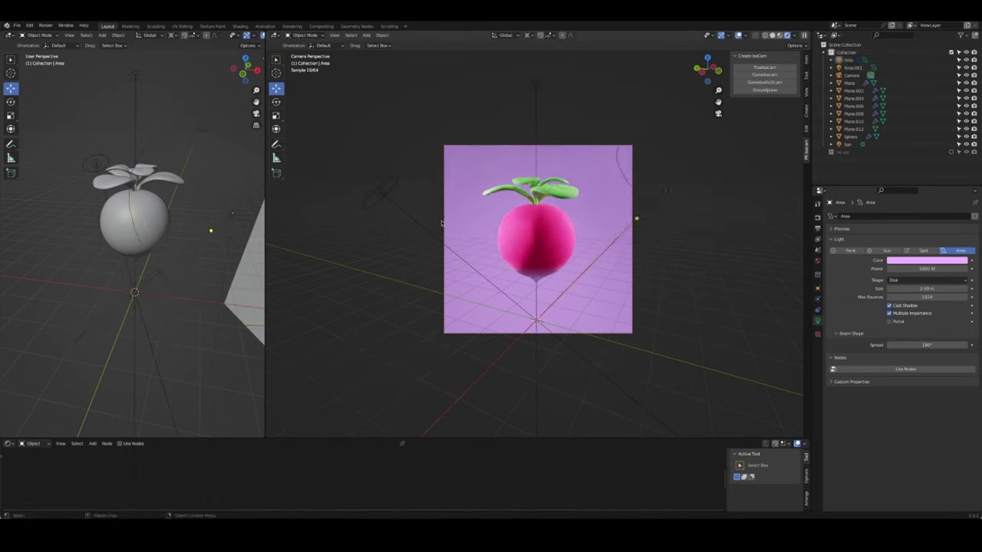
key(ctrl+z)
key(r)
key(z)
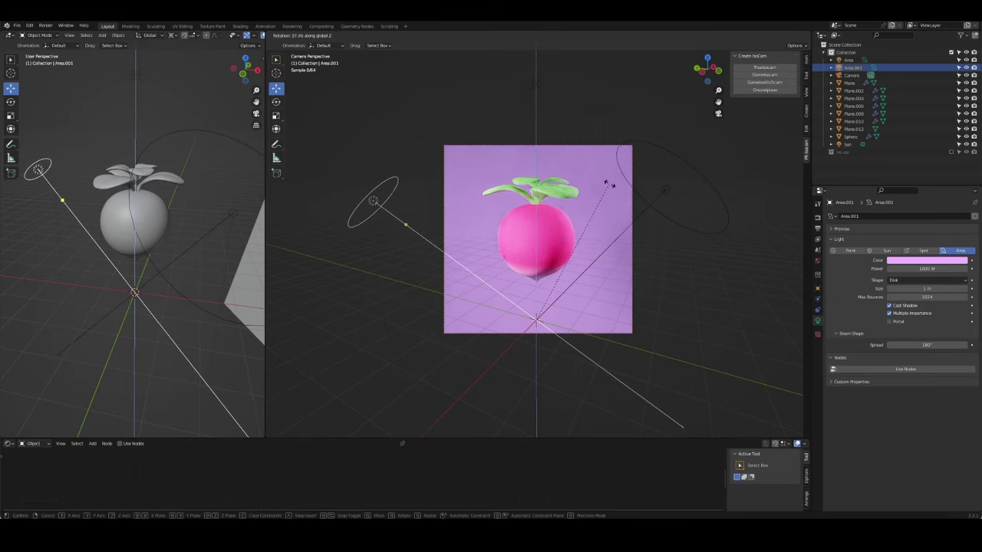
click(648, 247)
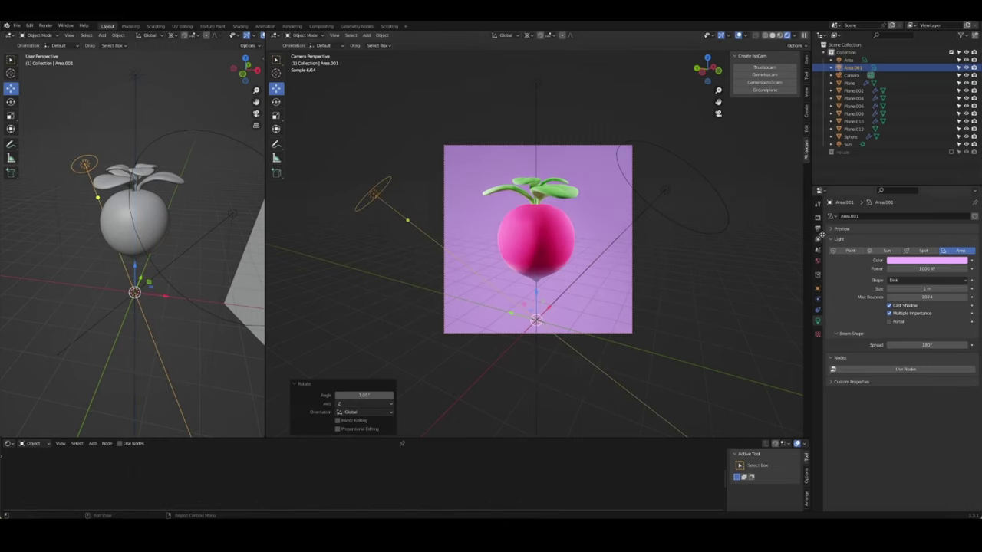
Lower the pink light's power, then make the duplicate pale peach, 2.61 m wide, turned 14°
click(661, 196)
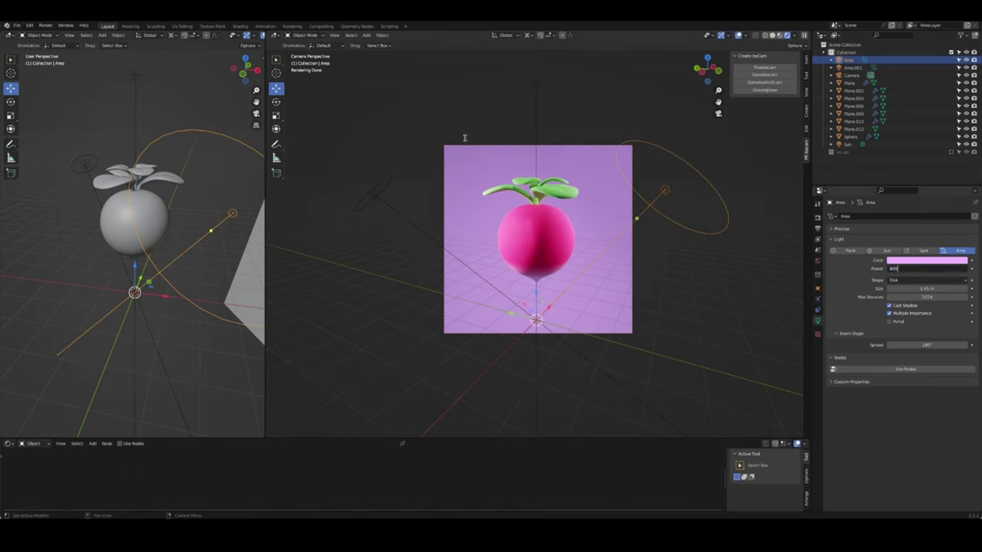
key(Return)
click(405, 218)
click(912, 260)
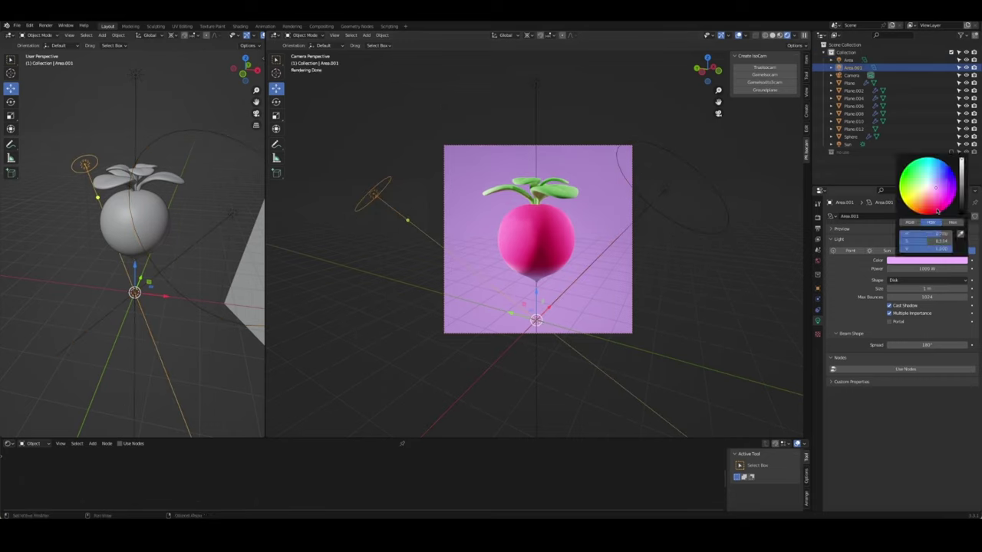
click(929, 193)
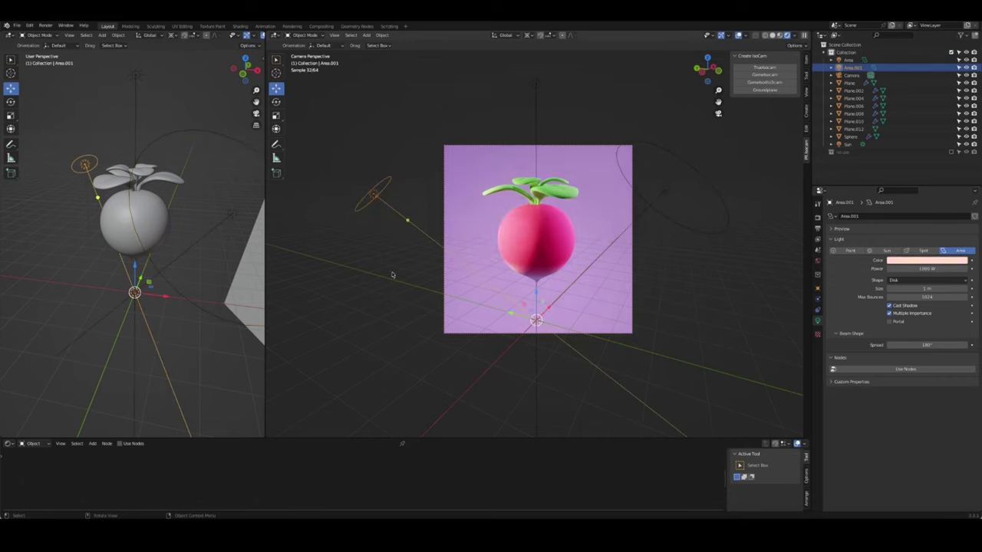
drag(385, 175, 365, 165)
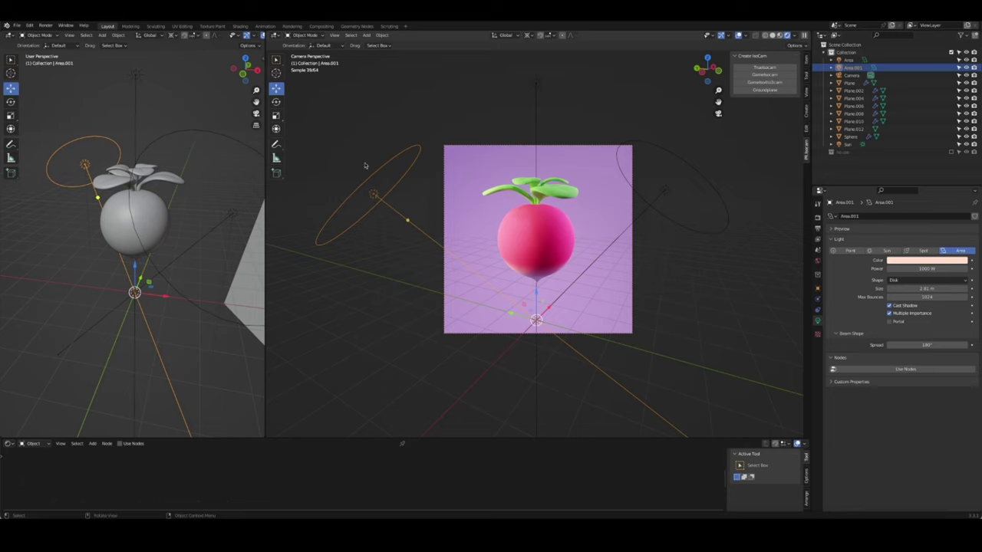
key(r)
click(421, 145)
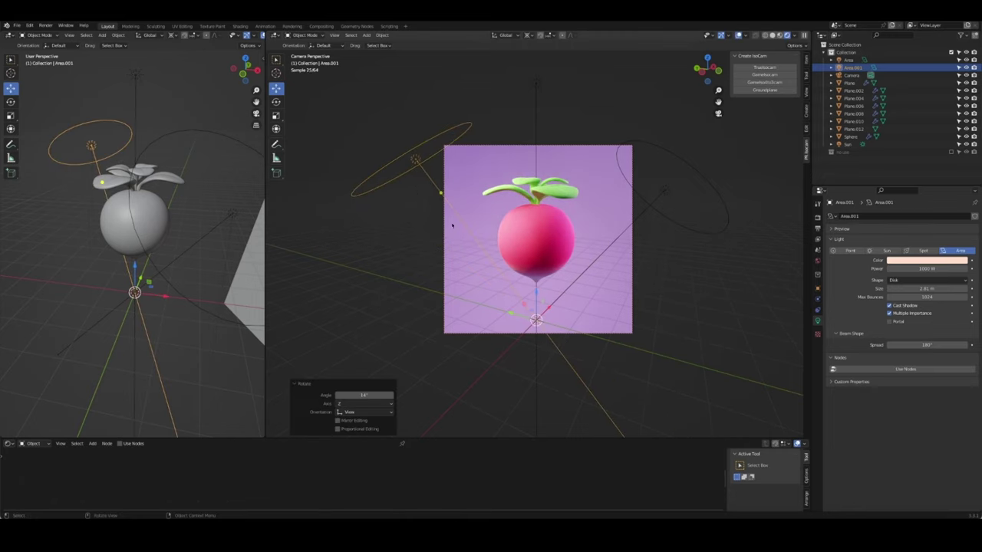
Drop the peach light's power to 200 W and set the pink light to 400 W
click(948, 268)
key(Return)
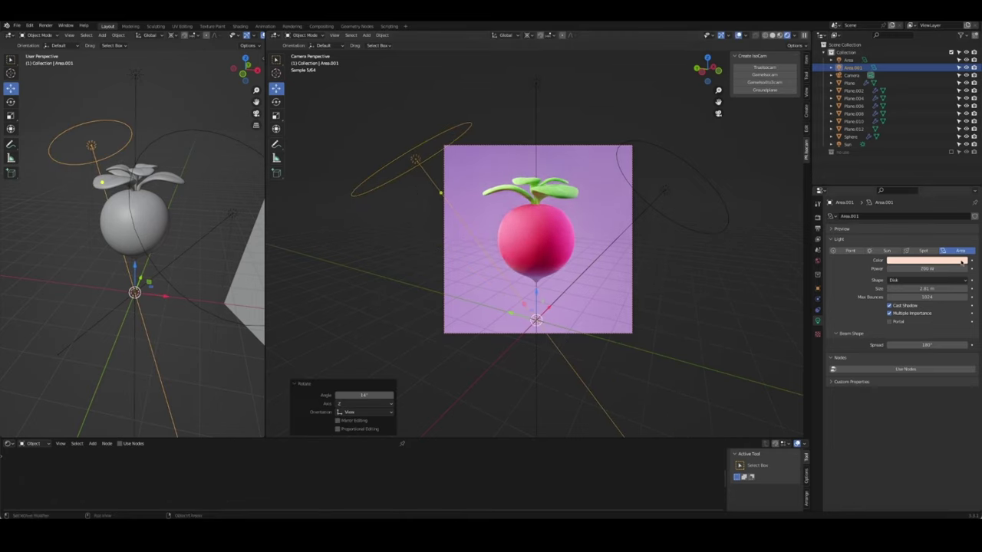
click(848, 60)
click(915, 270)
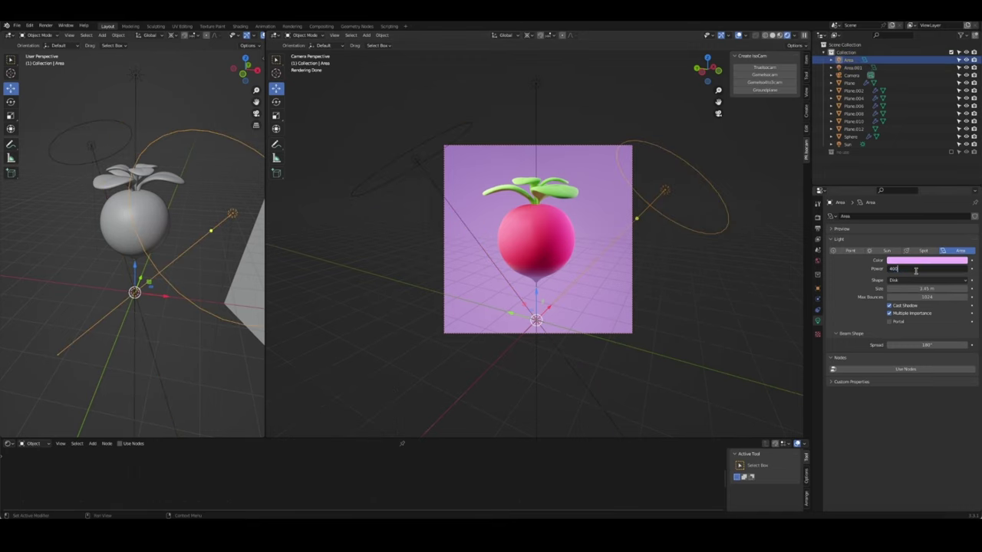
key(Return)
click(627, 276)
Adjust the Roughness in the radish's Principled BSDF material and save the file
click(536, 264)
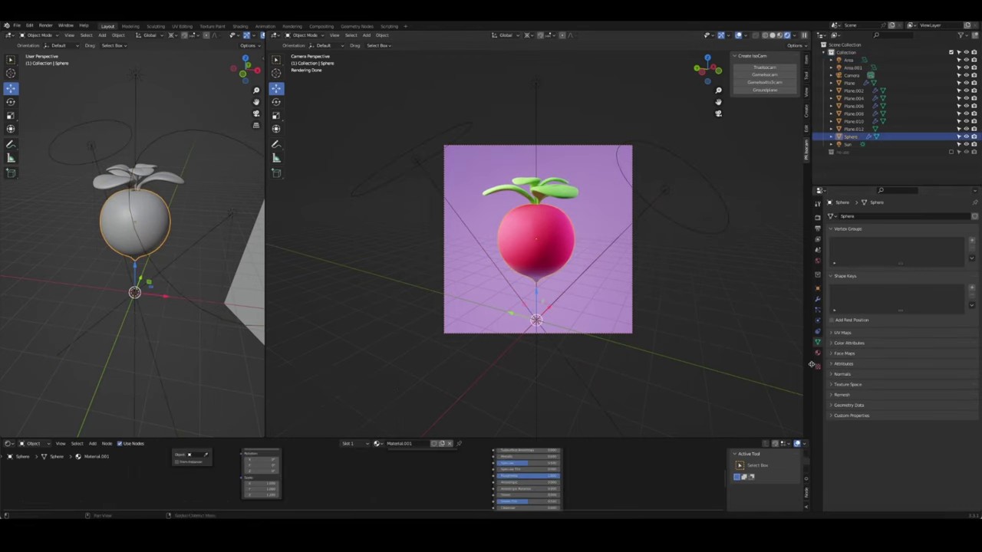
drag(520, 438, 521, 336)
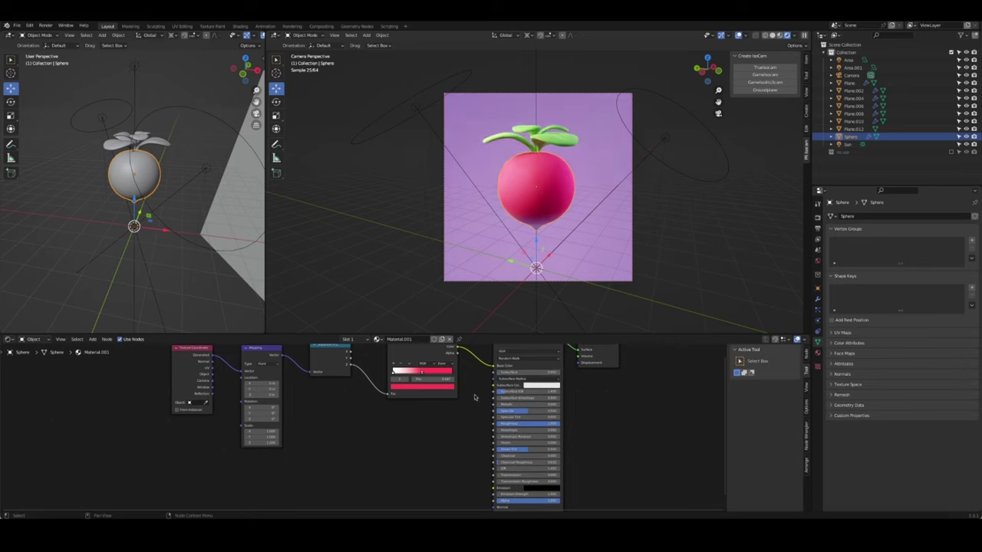
drag(525, 424, 537, 423)
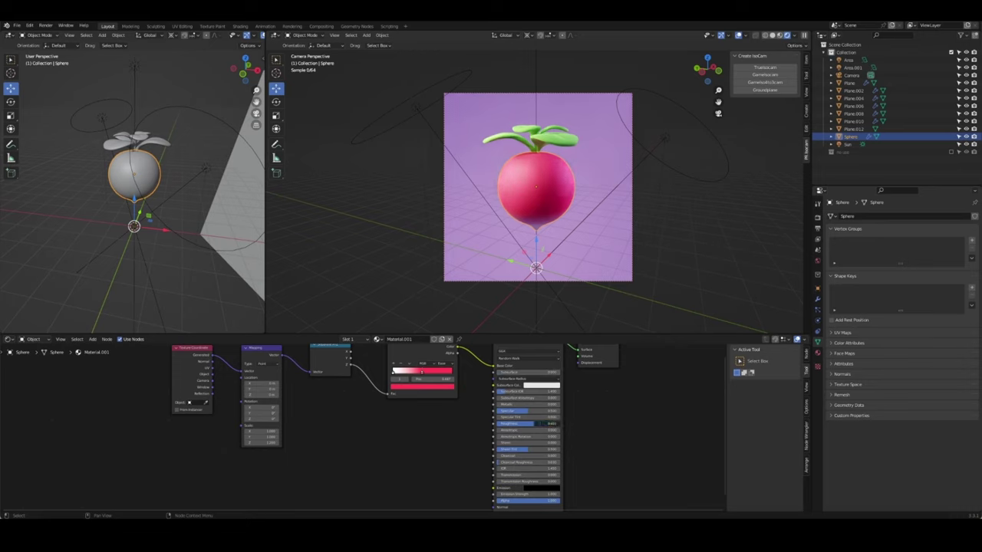
click(656, 266)
key(ctrl+s)
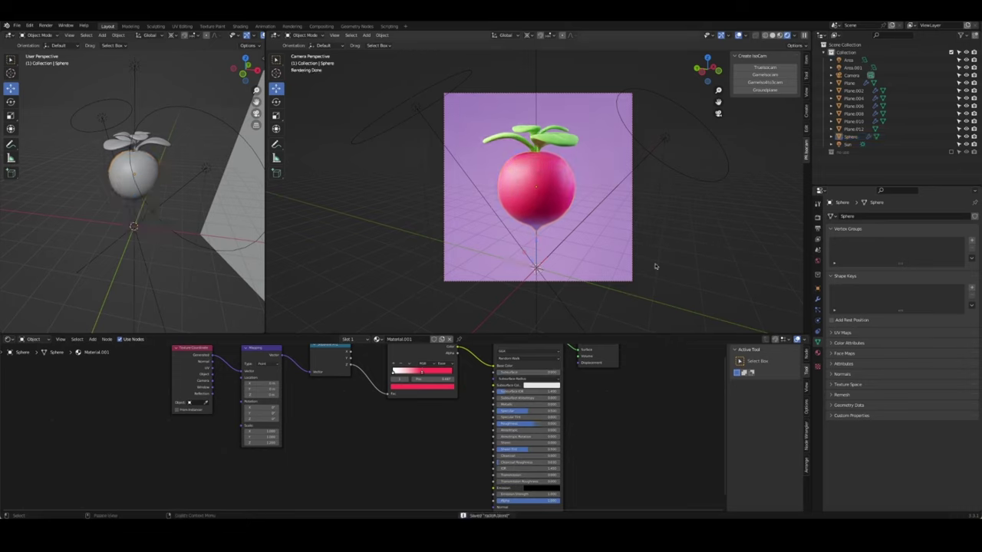
Set the render tile size to 512, save radish.blend, and render the final image with F12
click(818, 217)
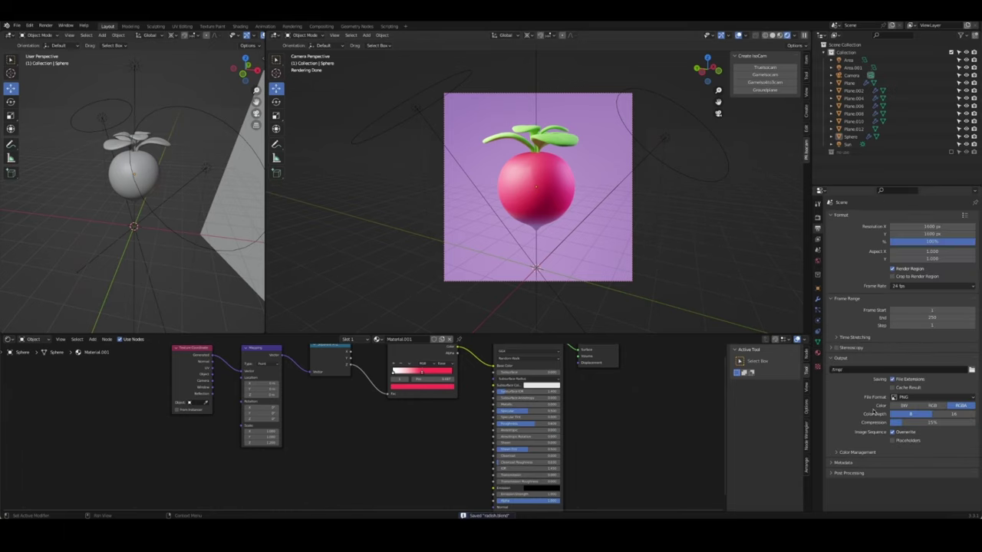
scroll(929, 429, down, 3)
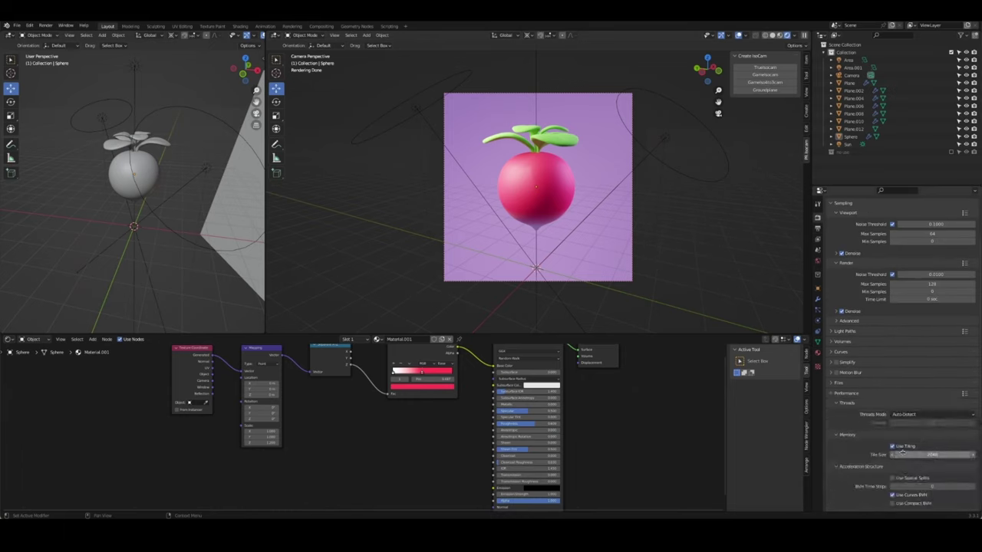
click(918, 455)
text(2)
key(Return)
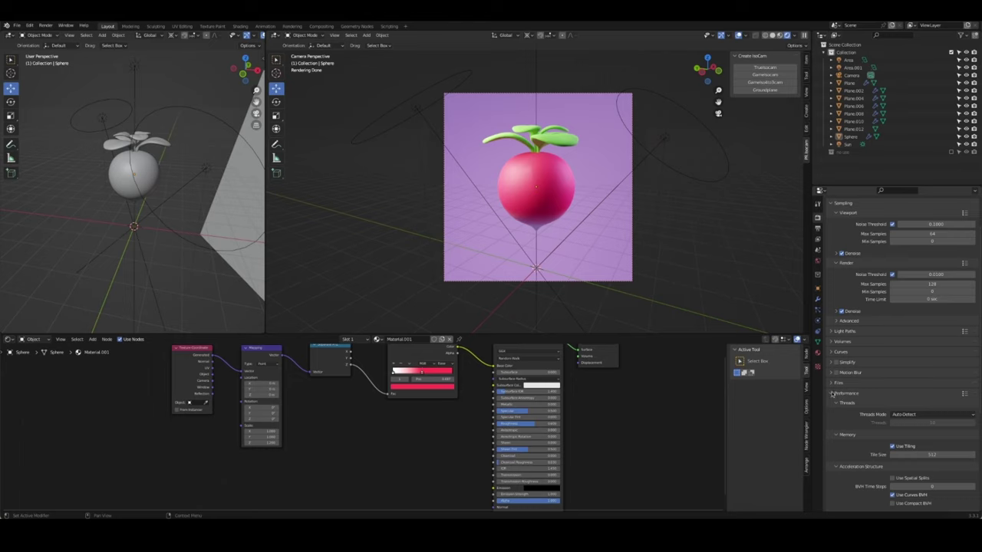
click(831, 393)
key(ctrl+s)
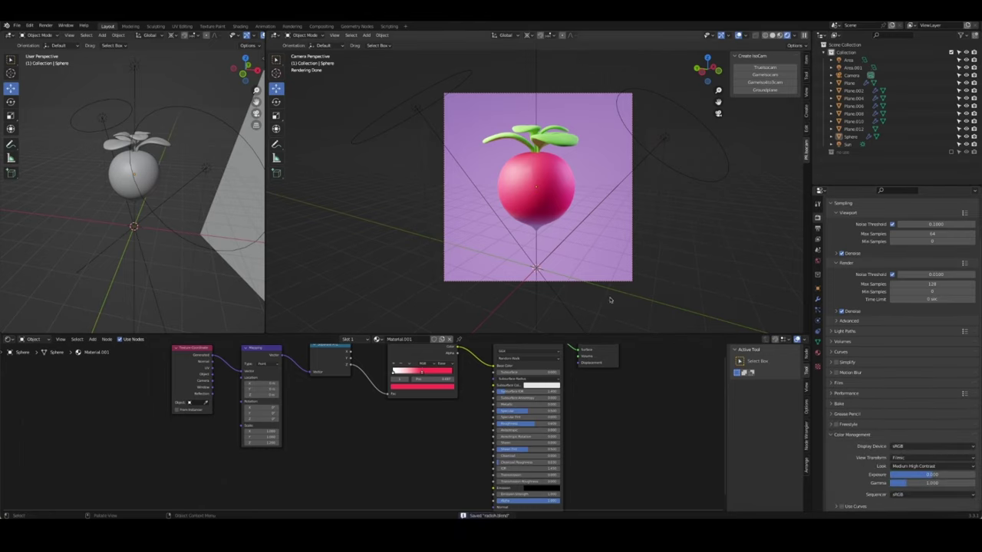
key(F12)
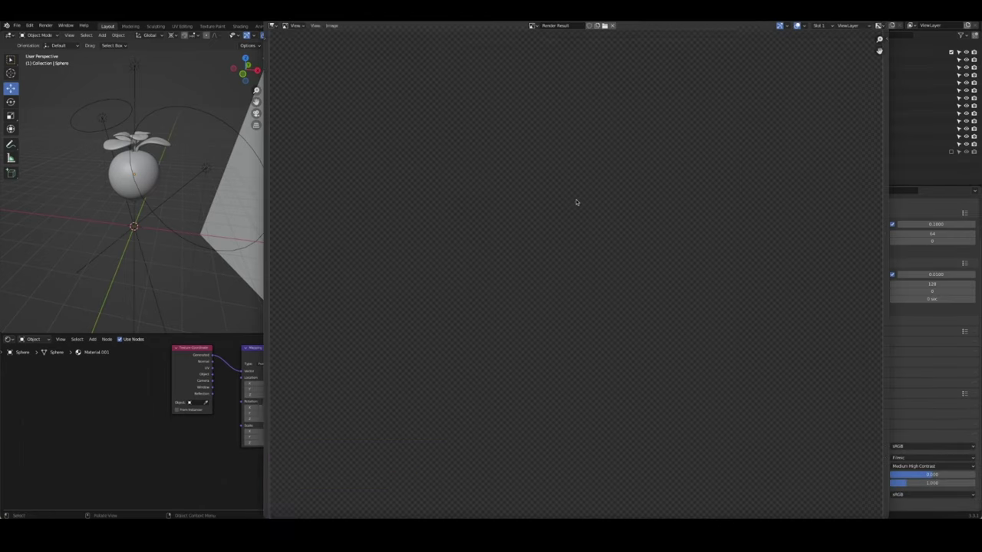
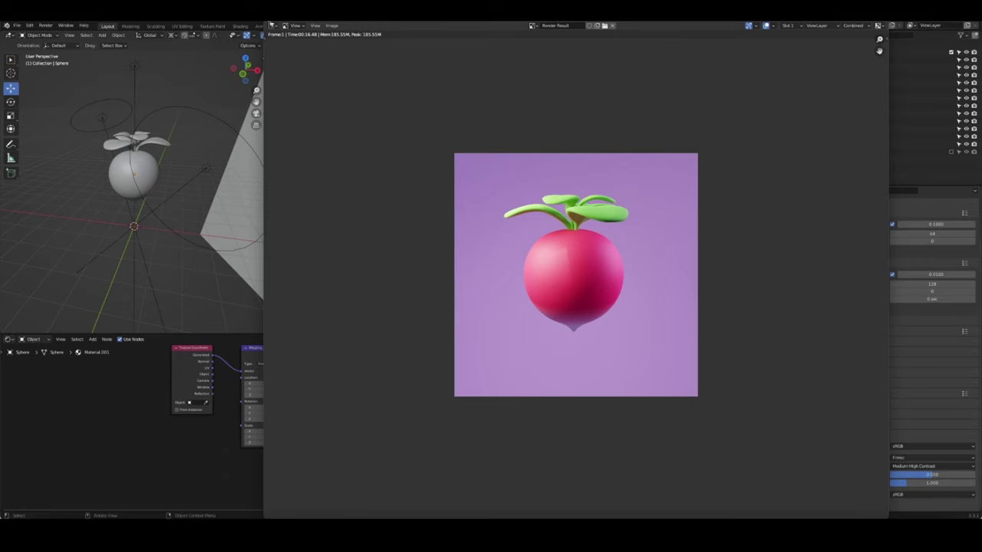
Close the render, save, and push the Area.001 light colour toward saturated red
key(Escape)
key(ctrl+s)
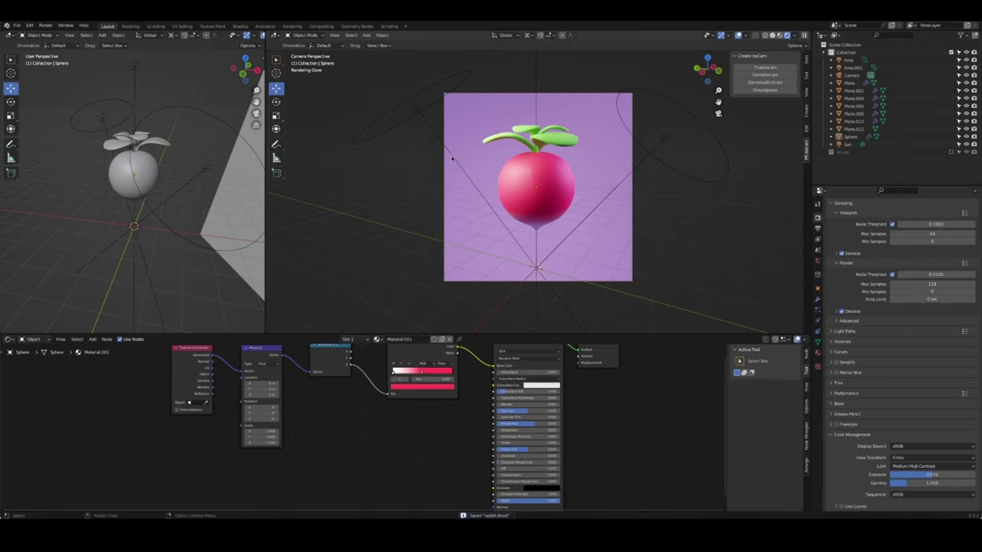
click(415, 107)
click(818, 320)
click(927, 262)
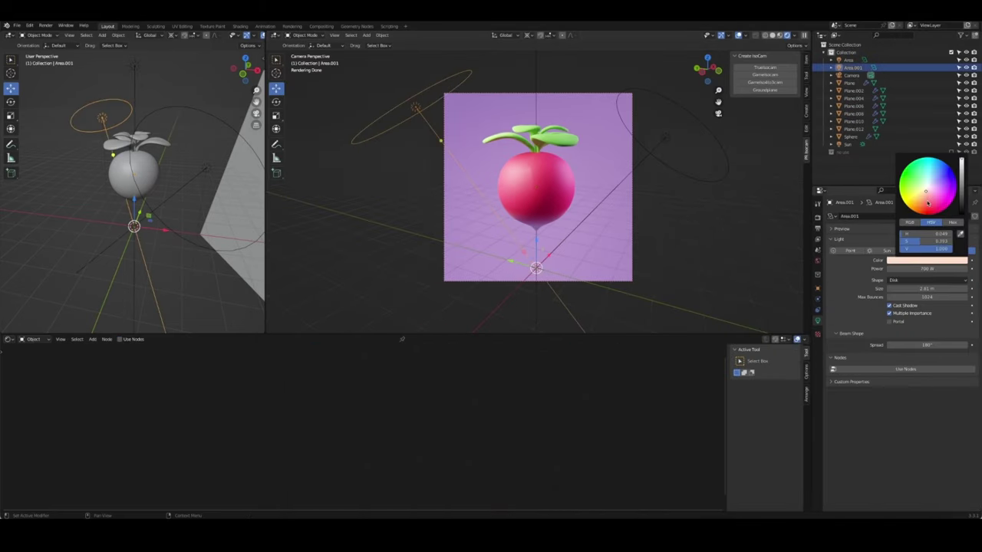
drag(928, 204, 926, 201)
Nudge a stop on the radish colour ramp and adjust a Mapping value
click(549, 198)
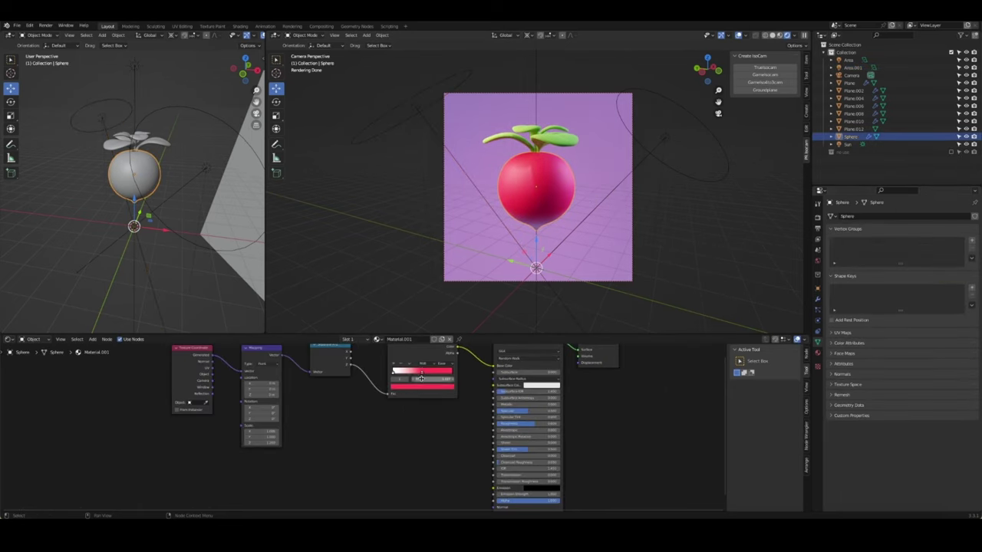
drag(422, 372, 445, 374)
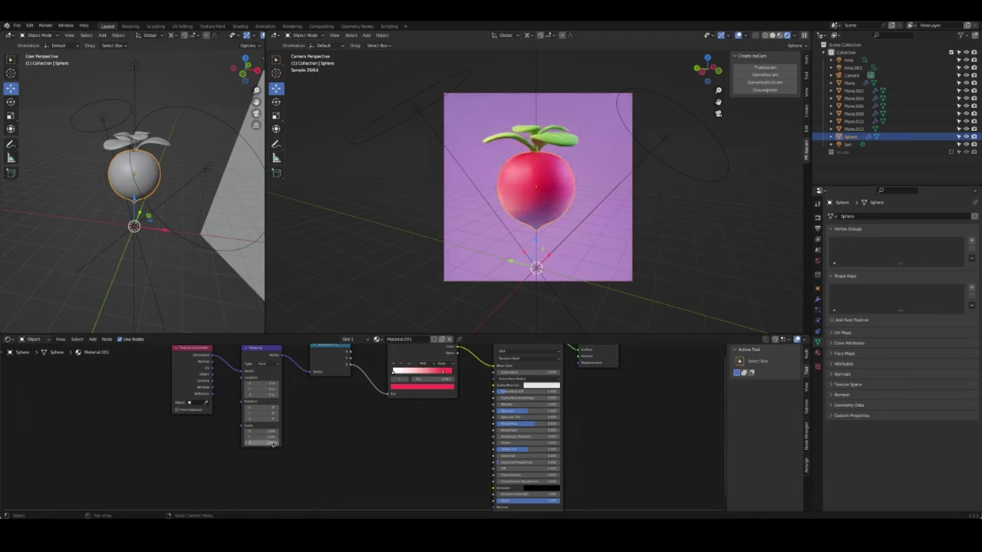
drag(261, 442, 276, 442)
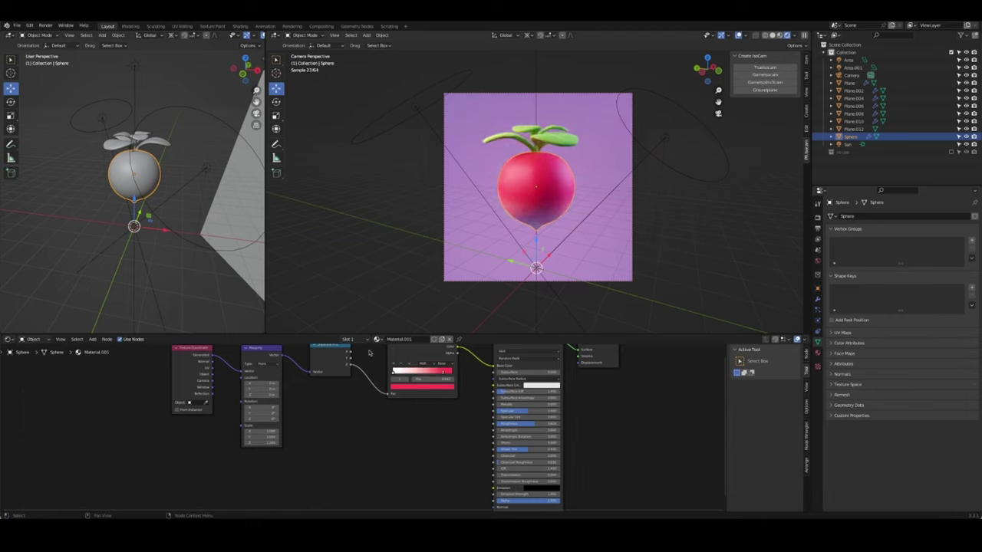
In front view, shift the Area.001 light colour to a deeper magenta pink
key(KP_1)
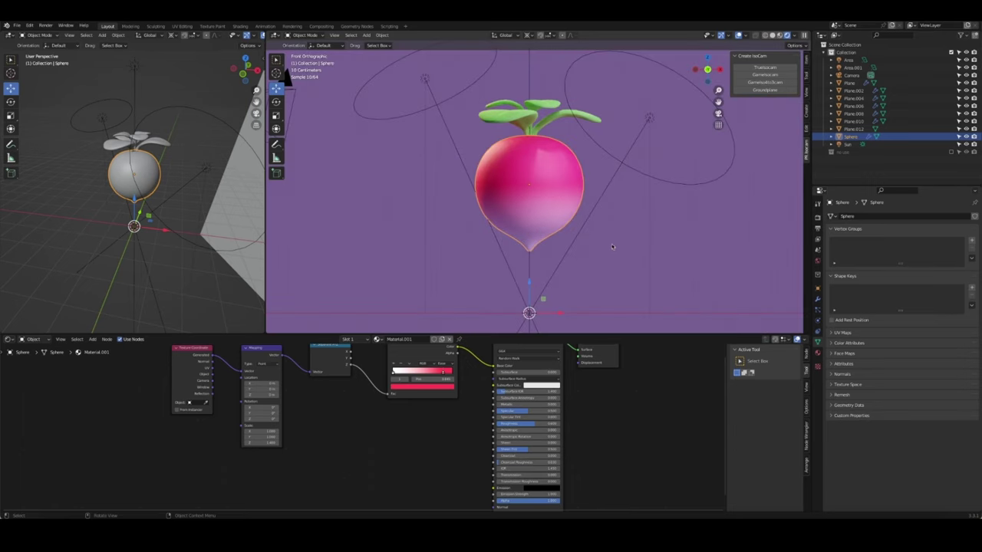
click(619, 169)
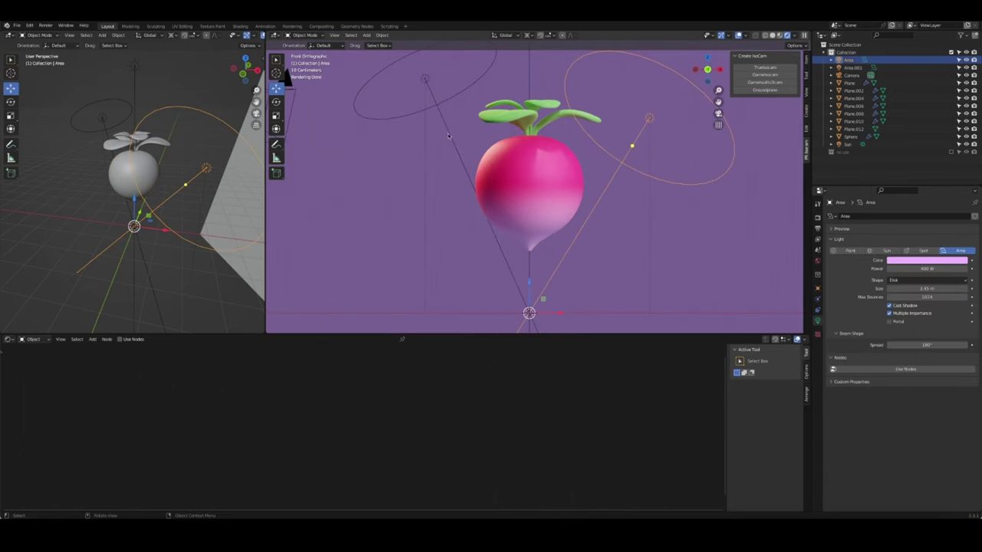
click(851, 68)
click(927, 260)
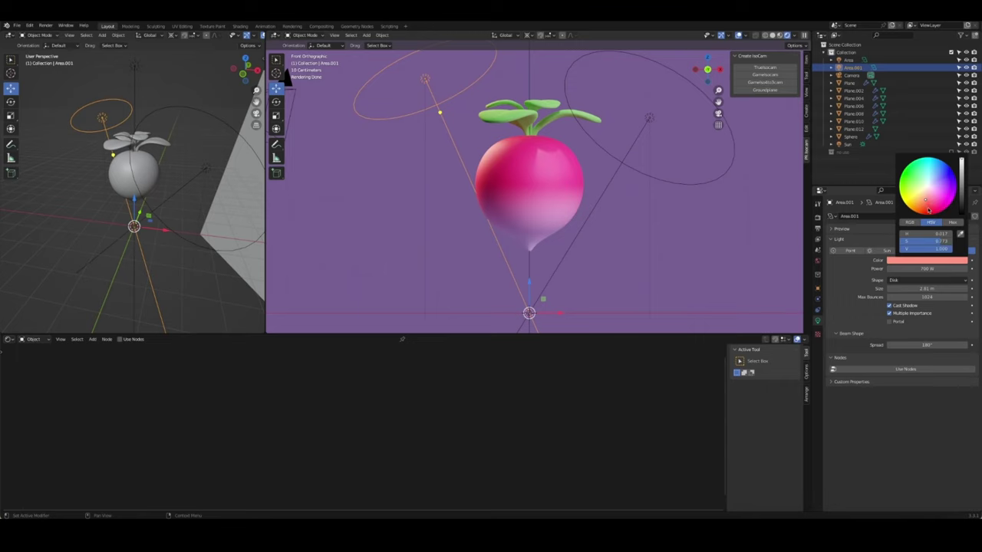
mouse_move(929, 204)
mouse_down()
mouse_move(930, 234)
mouse_move(937, 206)
mouse_up()
click(927, 261)
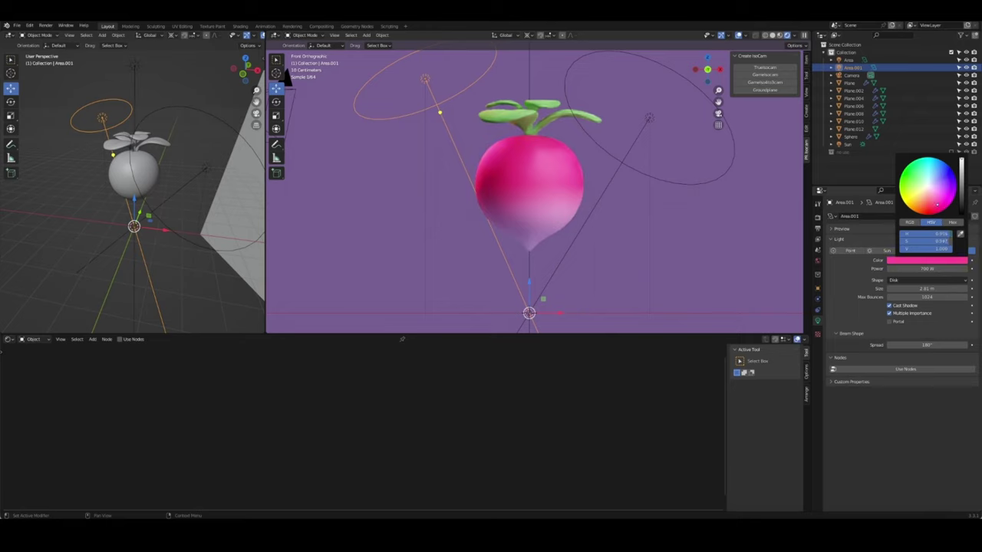
Tint the Area light pink, soften Area.001's pink, save, and return to camera view
click(649, 119)
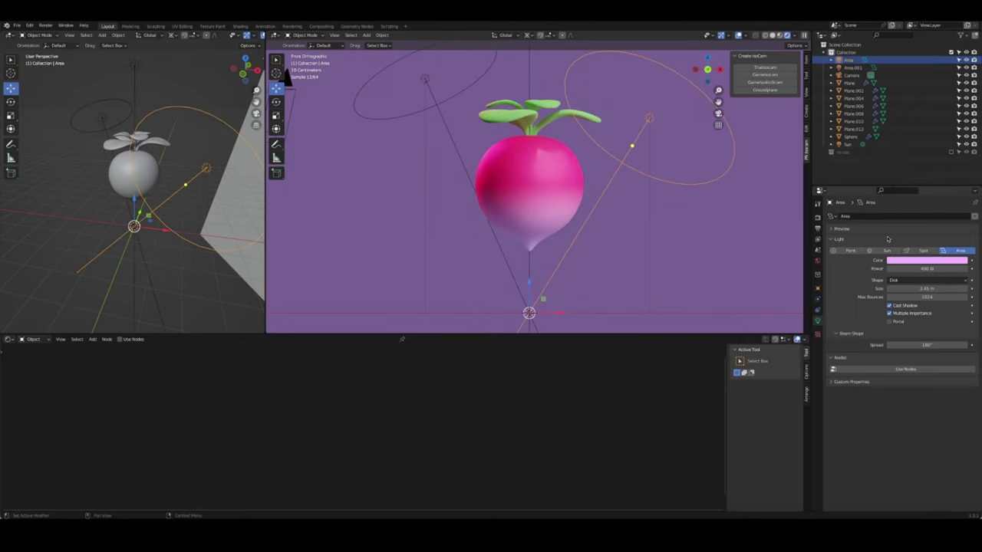
click(926, 260)
drag(936, 189, 936, 187)
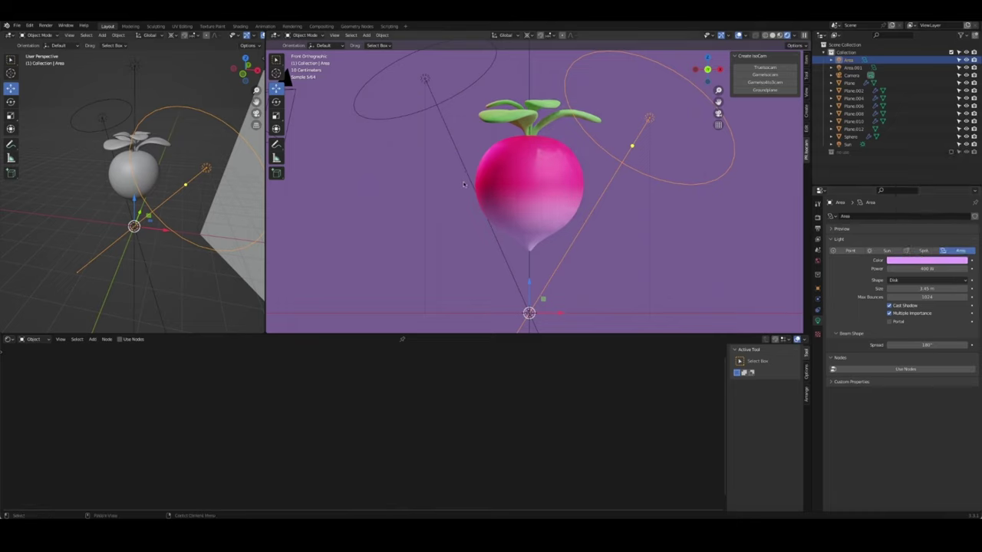
click(424, 79)
click(927, 261)
drag(935, 203, 928, 193)
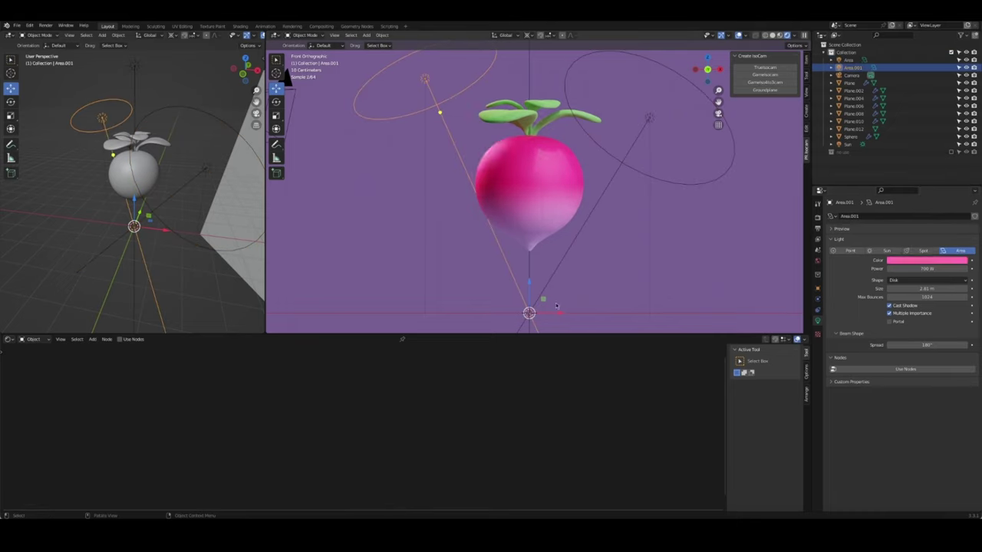
key(ctrl+s)
key(KP_0)
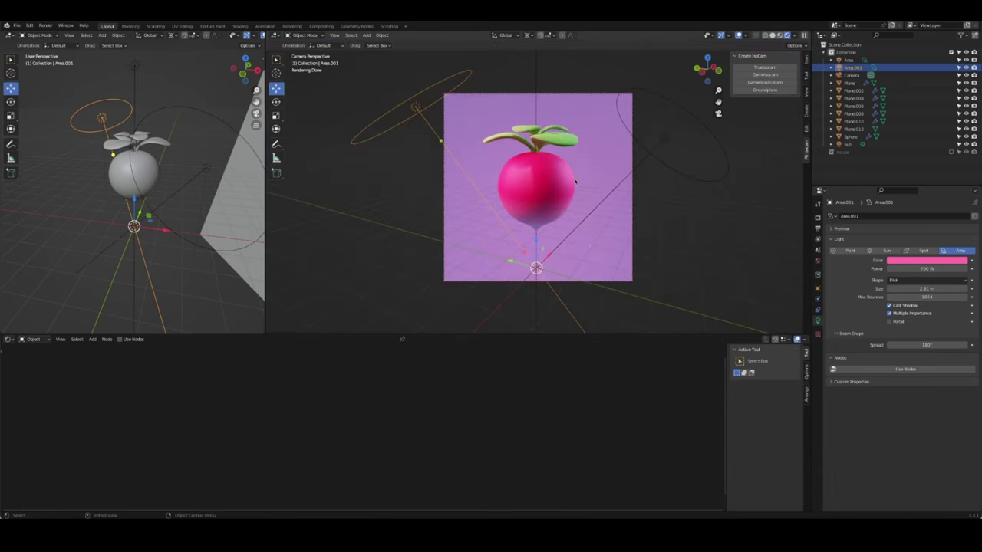
Rotate the Area.001 light around X and then Z
key(r)
key(x)
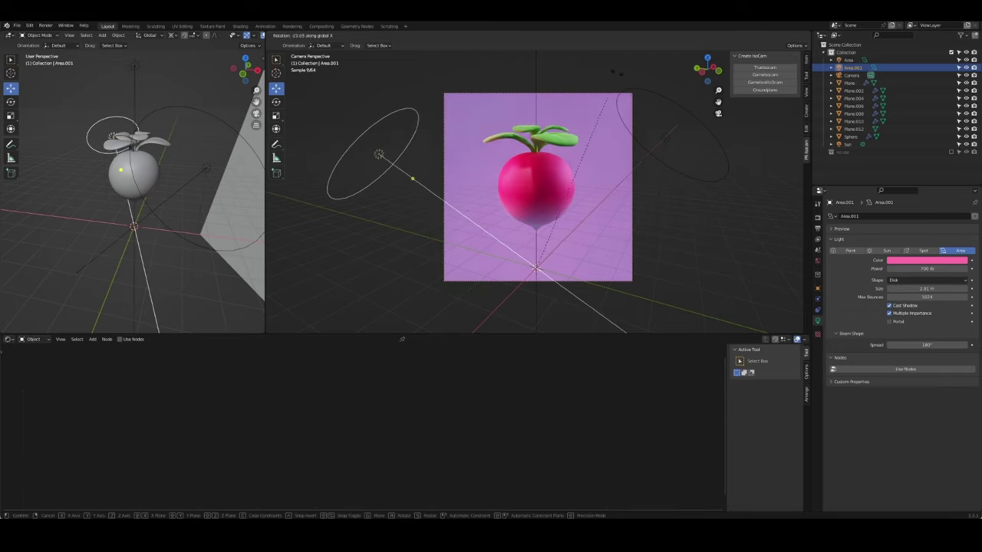
key(Return)
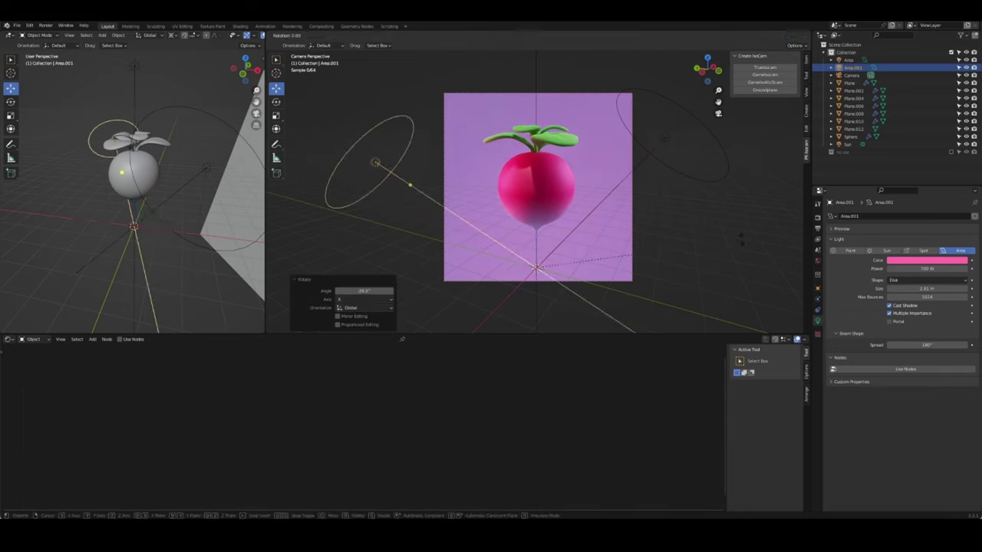
key(r)
key(z)
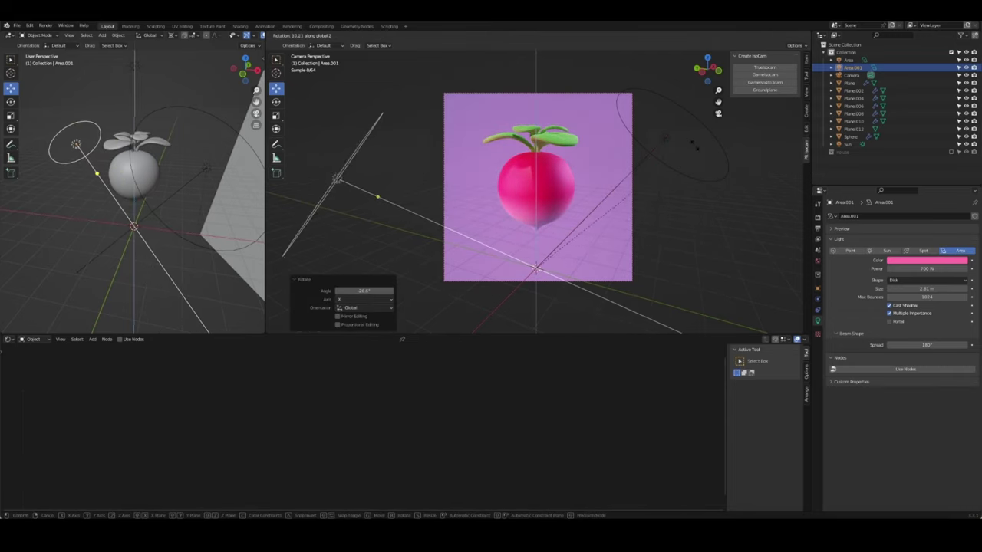
key(Return)
Raise the radish material's Specular to about 0.756
click(499, 222)
drag(528, 426, 532, 425)
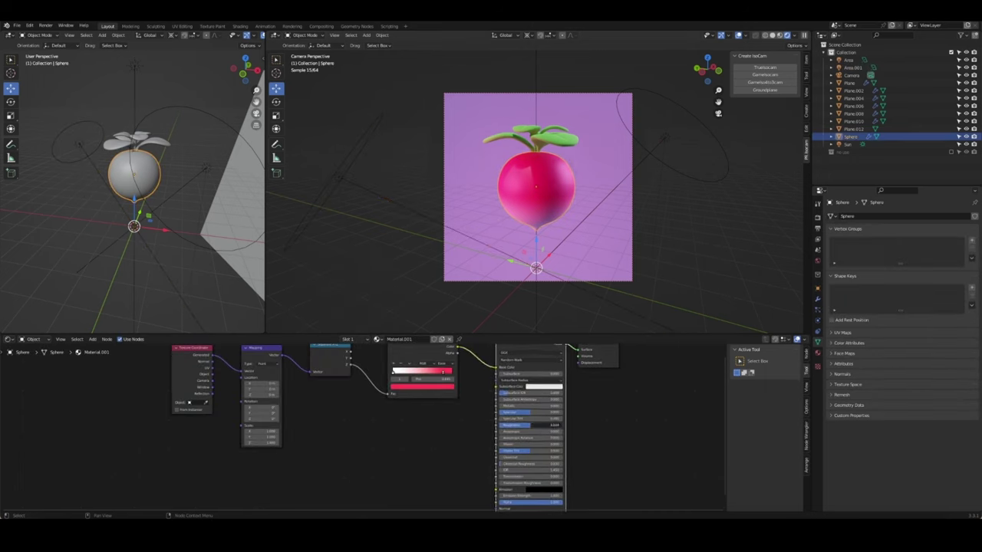
drag(529, 412, 548, 412)
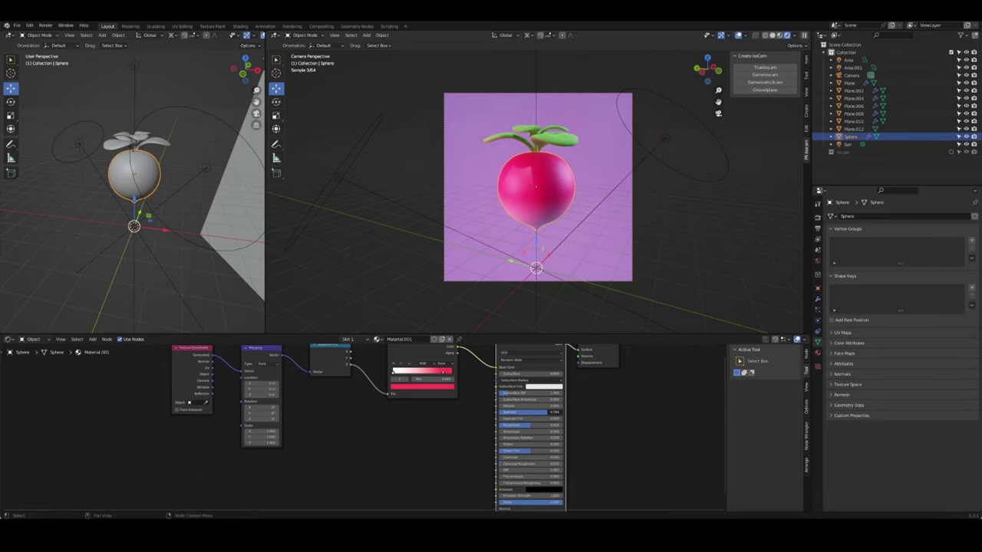
click(423, 297)
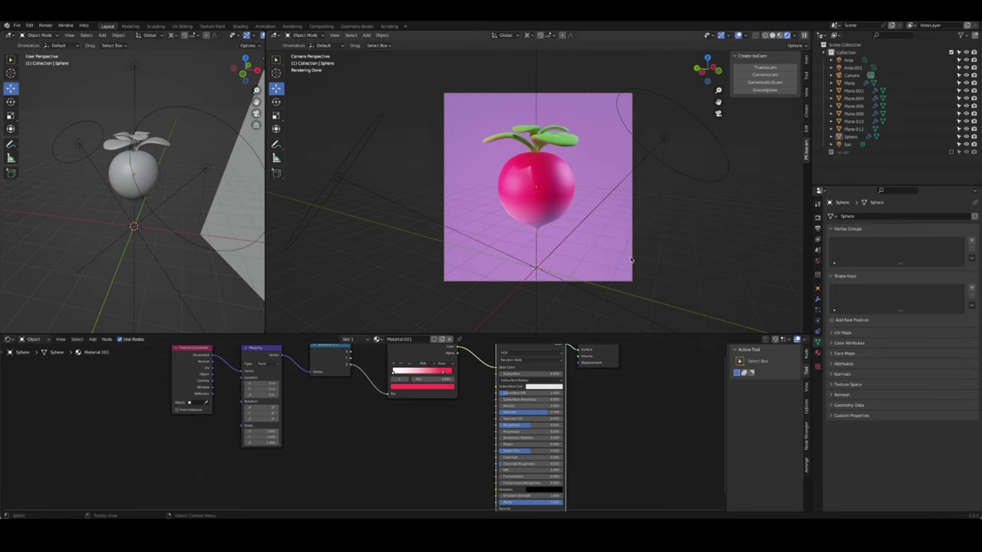
Rotate the Area light around Z and its local X axis
click(648, 158)
key(r)
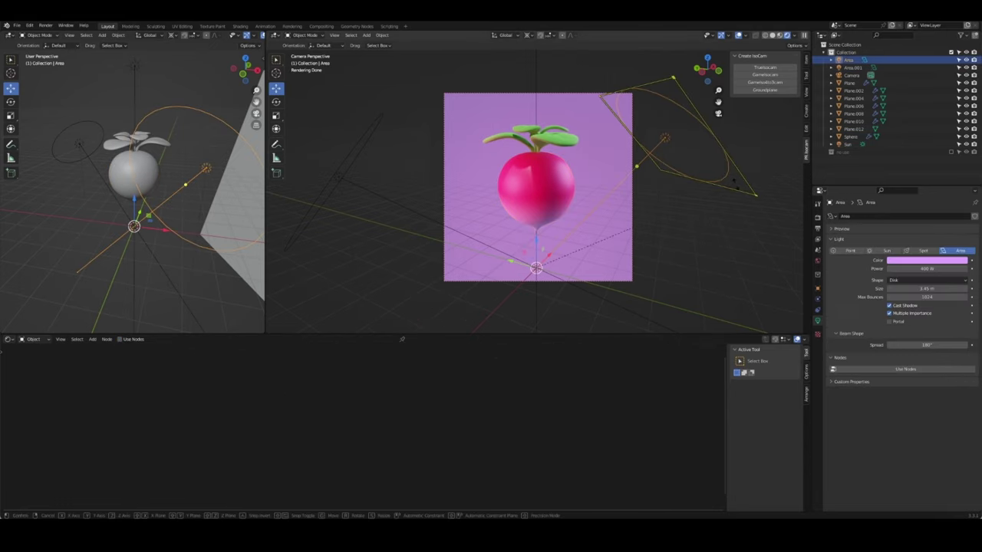
key(z)
click(625, 148)
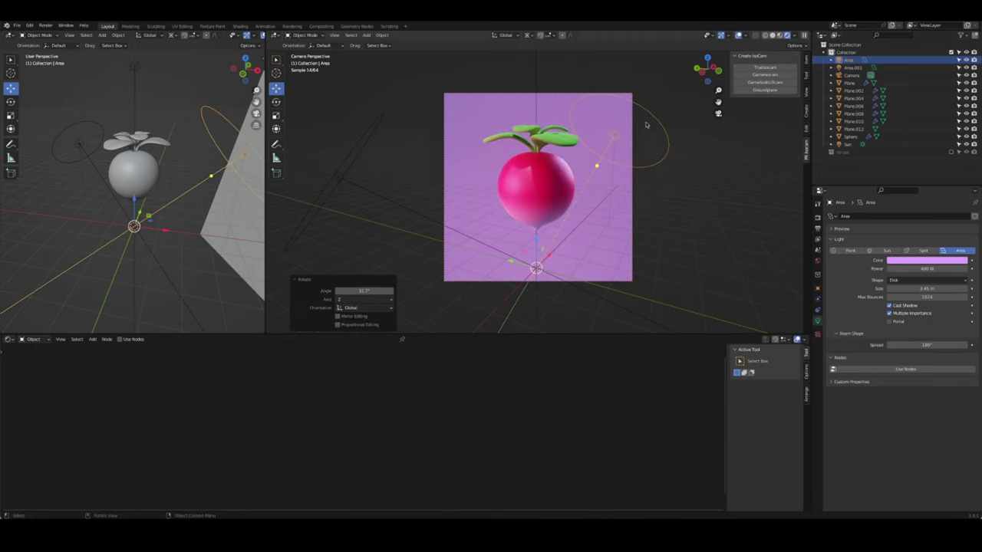
key(r)
key(x)
key(x)
click(627, 178)
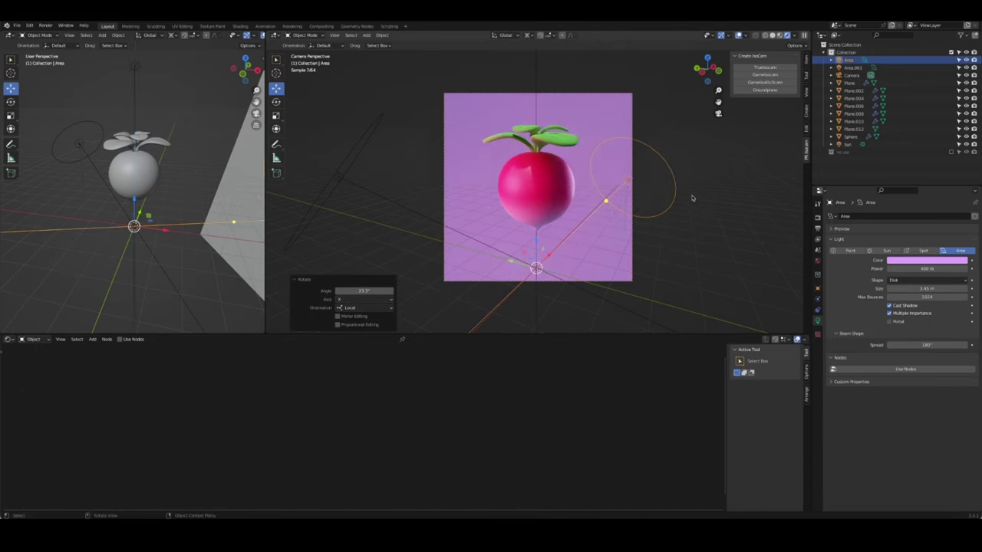
Enlarge the Area light to 6.53 m and delete the Sun light
mouse_move(675, 191)
mouse_down()
mouse_move(703, 272)
mouse_move(725, 291)
mouse_up()
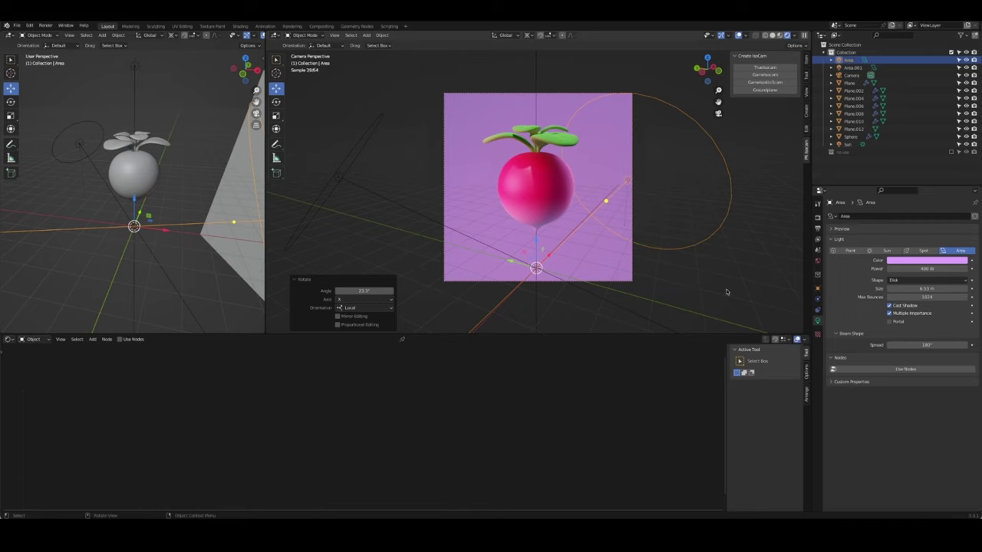
click(678, 297)
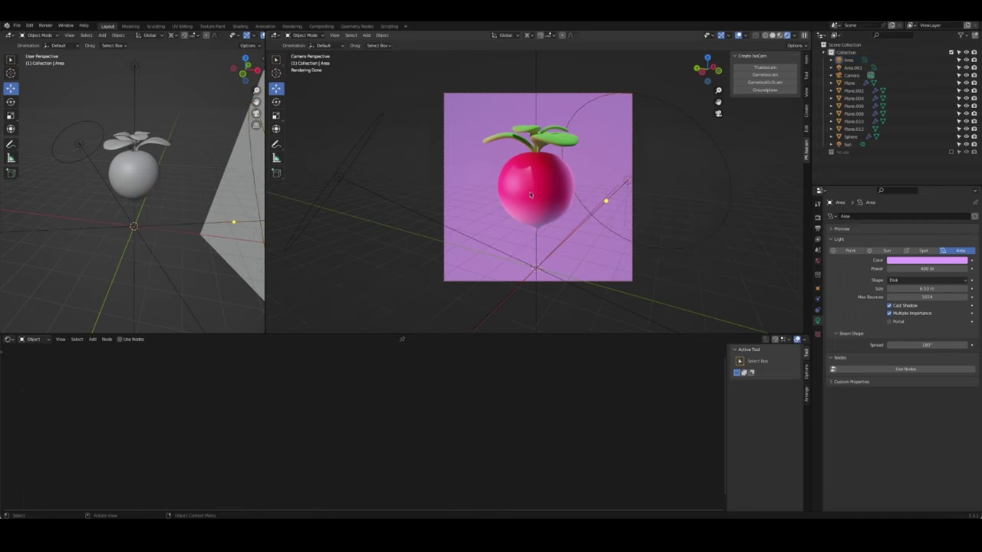
key(Delete)
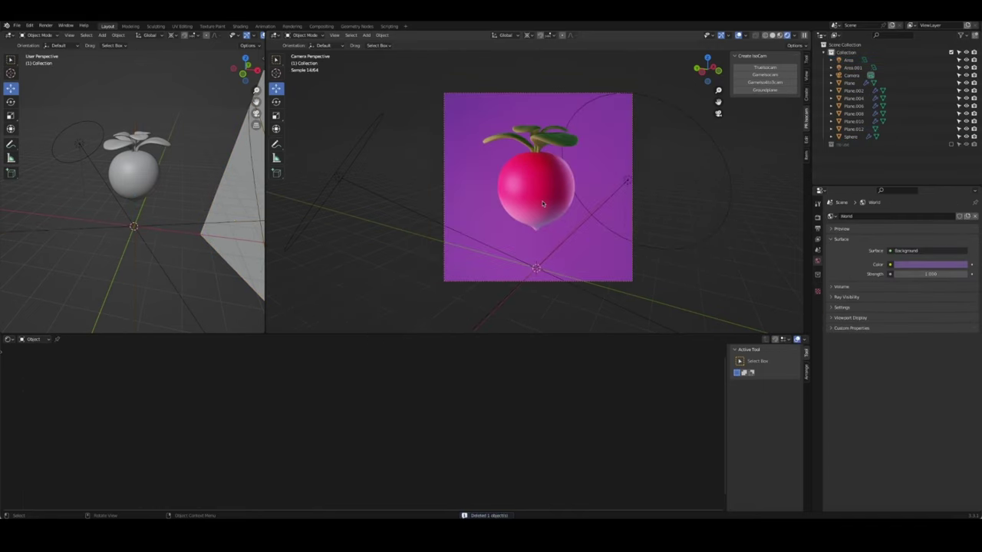
Undo and re-rotate the Area.001 light to a new angle
key(ctrl+z)
key(r)
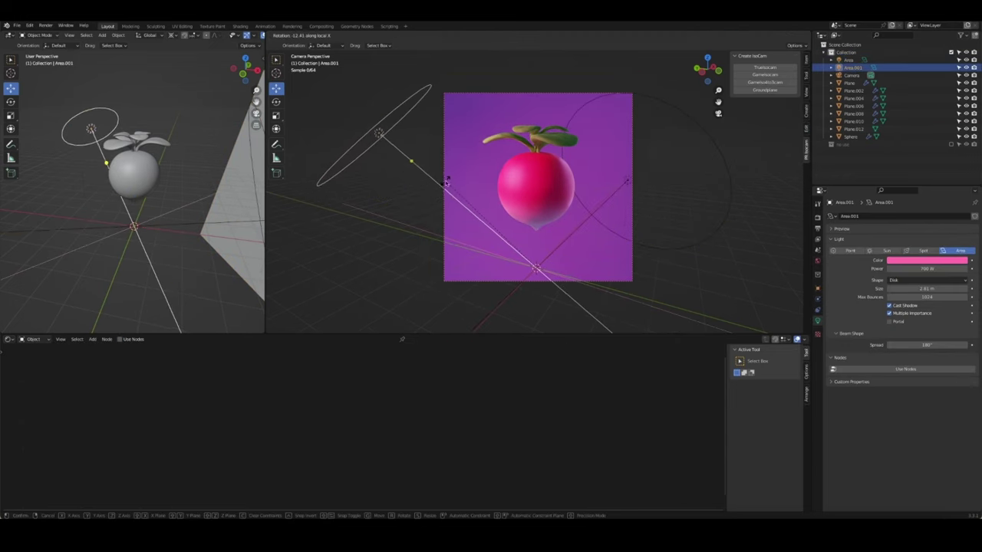
click(453, 173)
Adjust a value in the render settings and inspect the camera and Plane.012
click(818, 217)
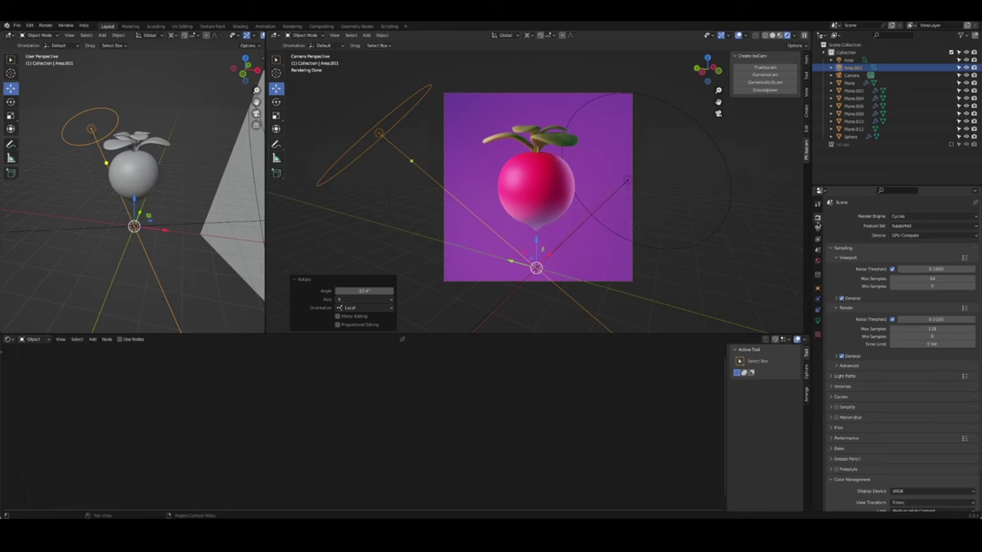
scroll(907, 415, down, 3)
drag(925, 474, 934, 474)
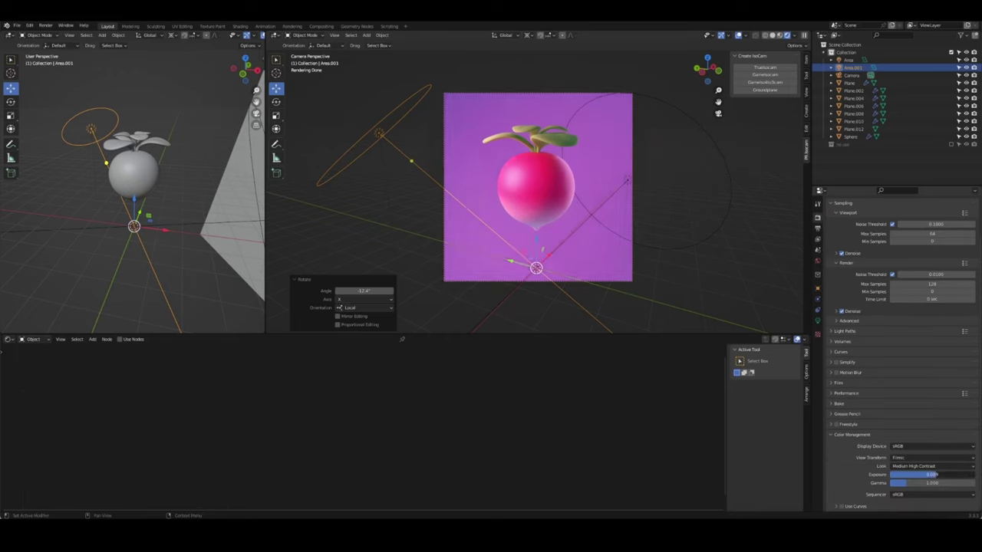
click(738, 303)
click(625, 279)
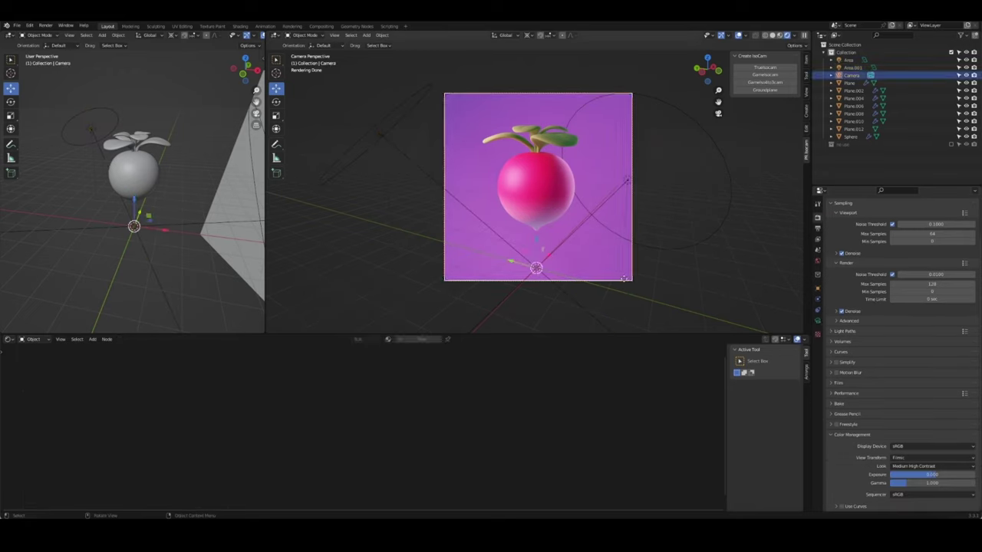
click(920, 129)
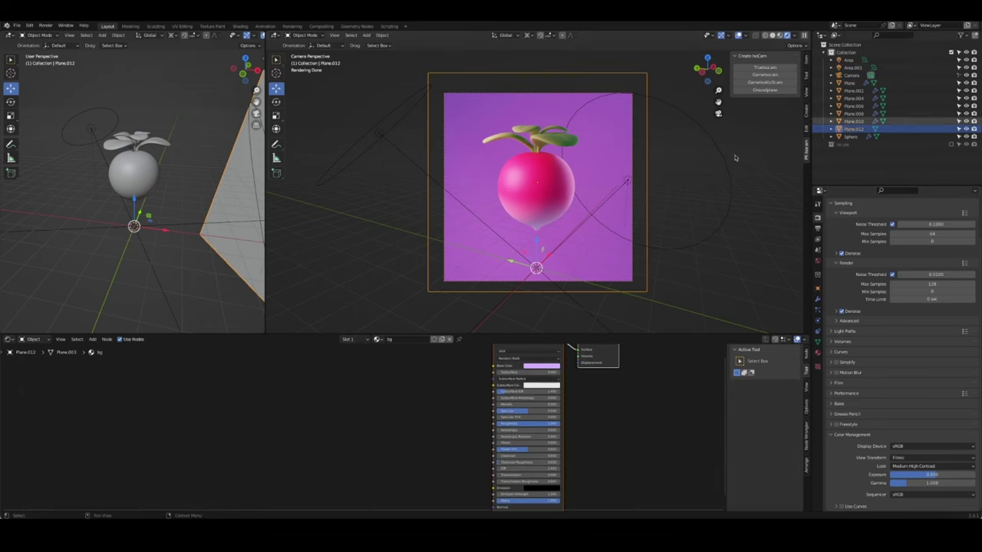
Lighten the world background colour to a lavender tone and render the scene
click(819, 269)
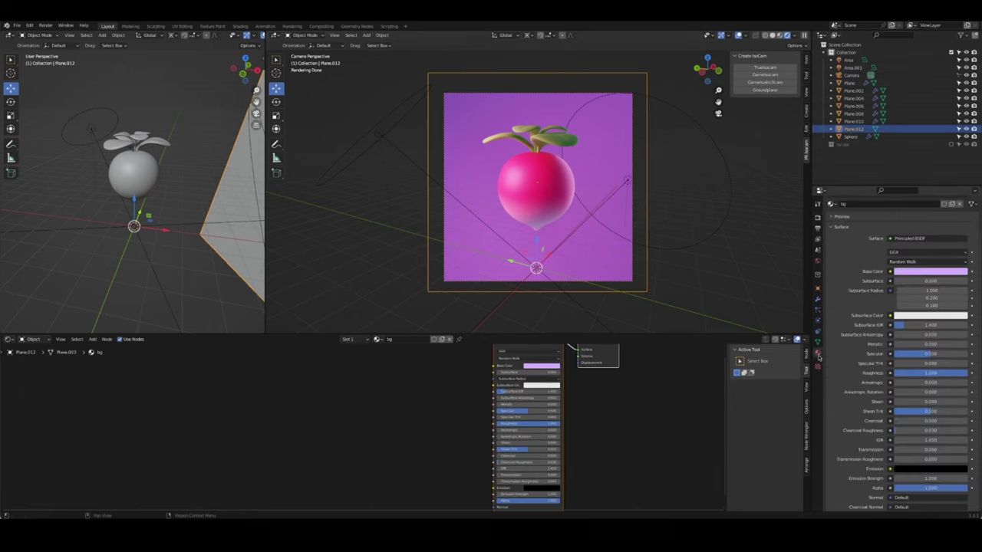
click(817, 260)
click(924, 264)
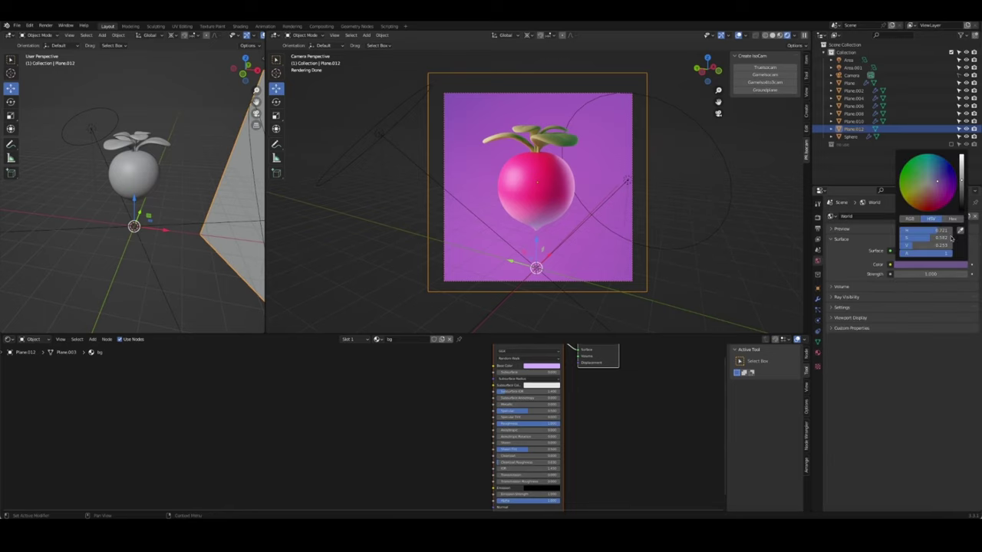
drag(937, 181, 930, 175)
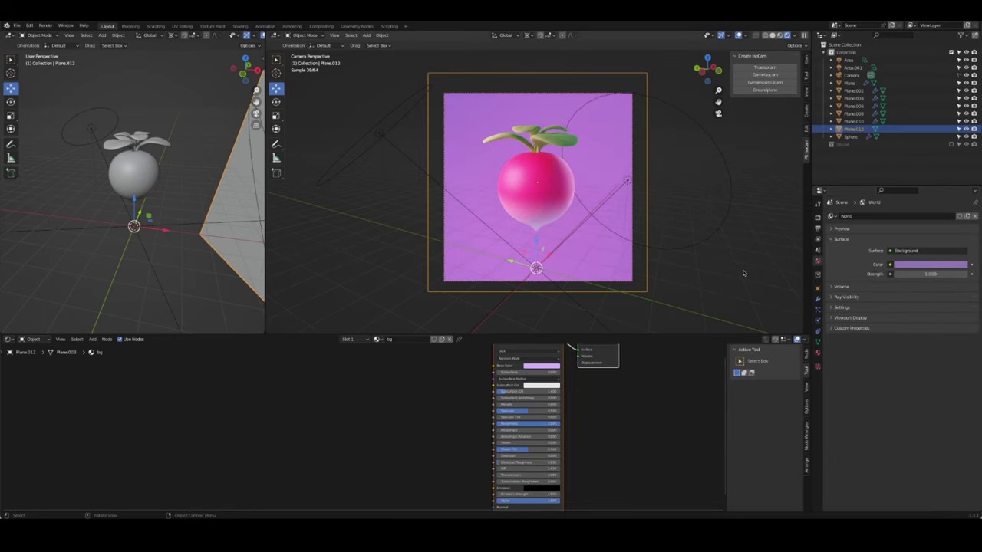
click(742, 273)
key(F12)
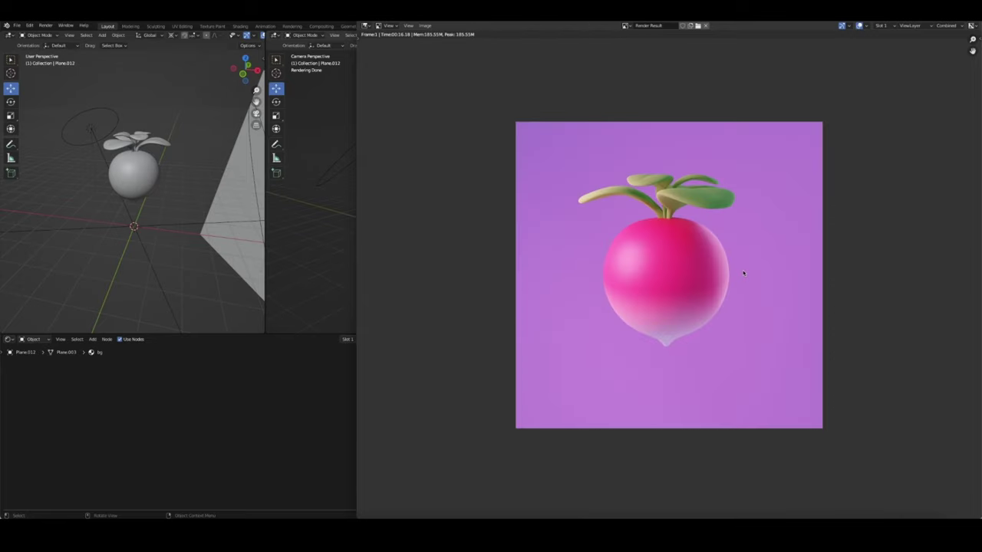
Close the render, raise the camera slightly along Z, and save radish.blend
key(Escape)
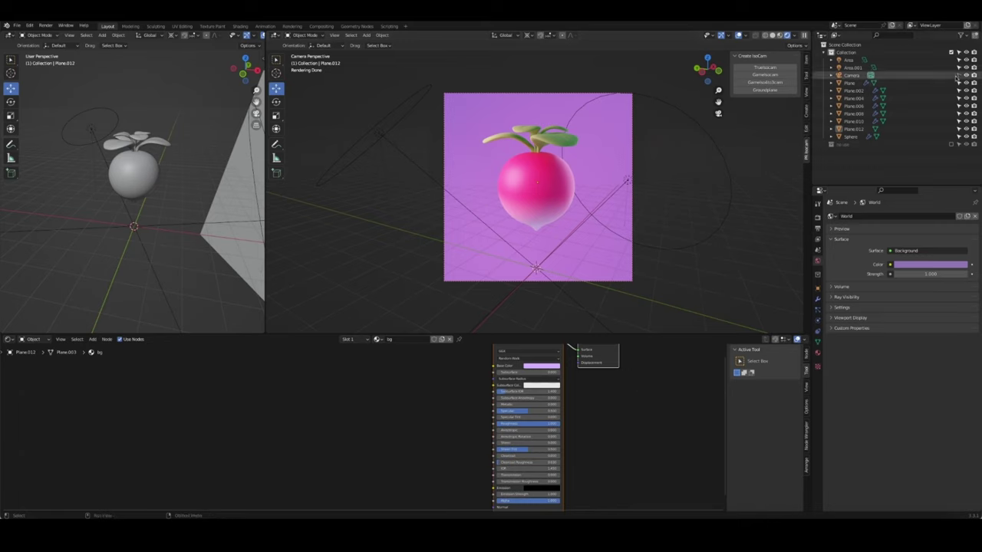
click(638, 117)
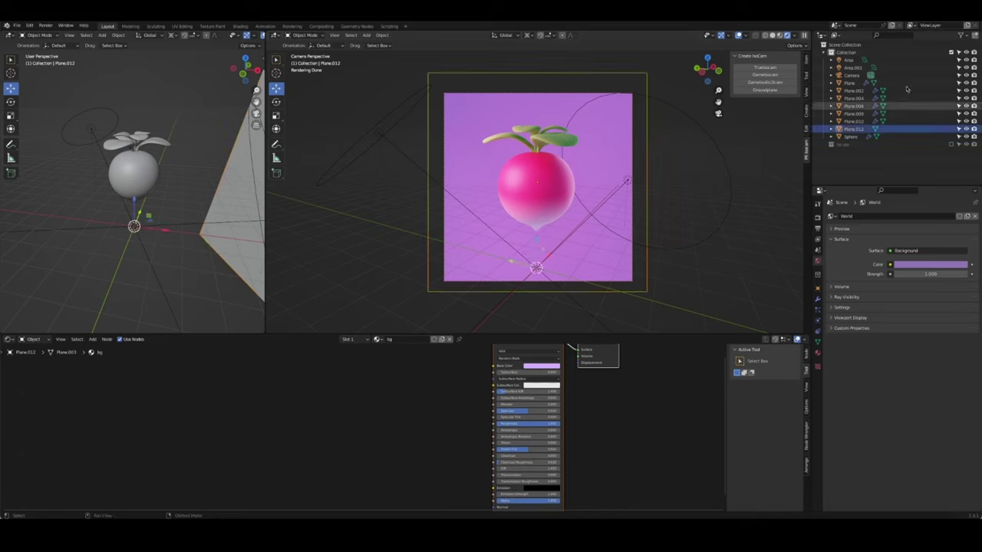
click(633, 280)
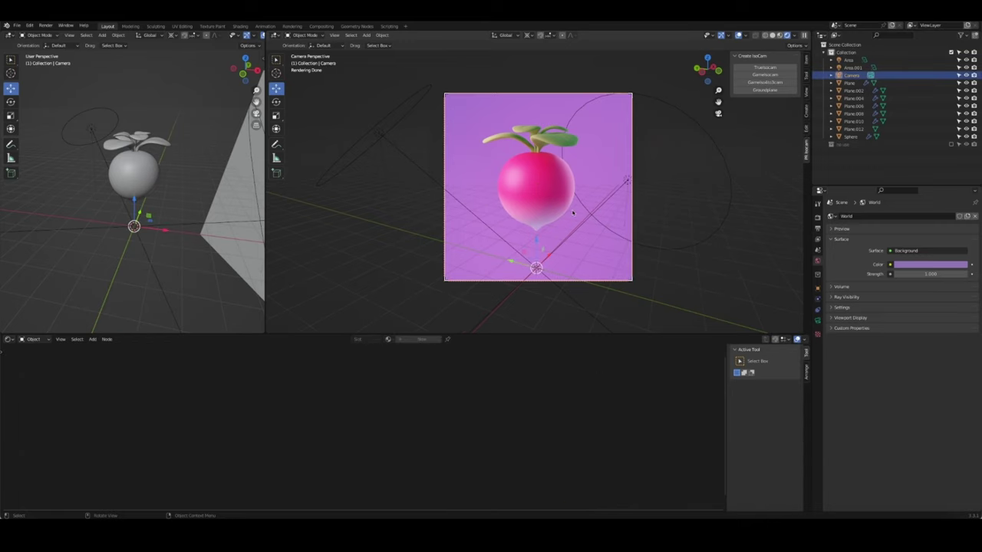
key(g)
key(z)
click(673, 244)
click(674, 244)
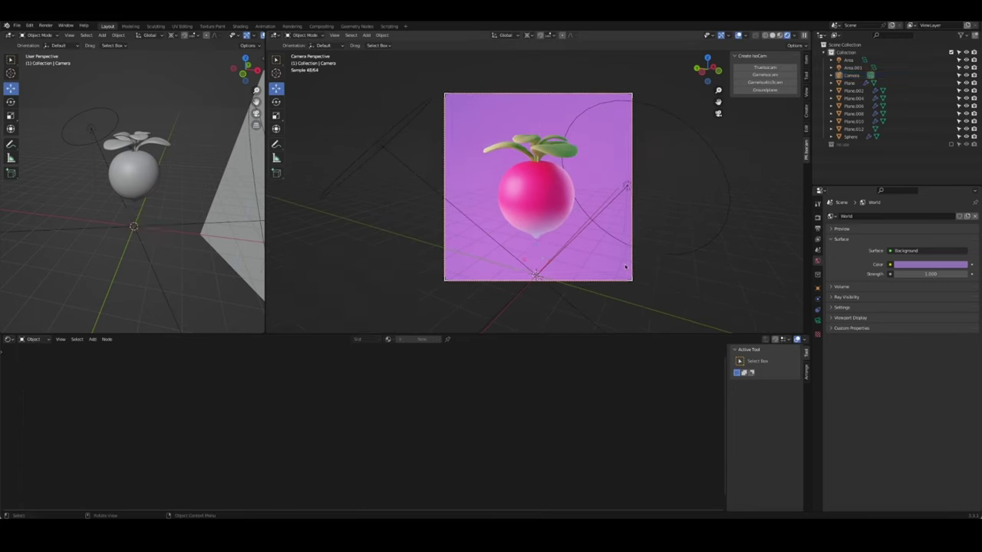
key(ctrl+s)
Tint the Area light a pale pink
click(626, 188)
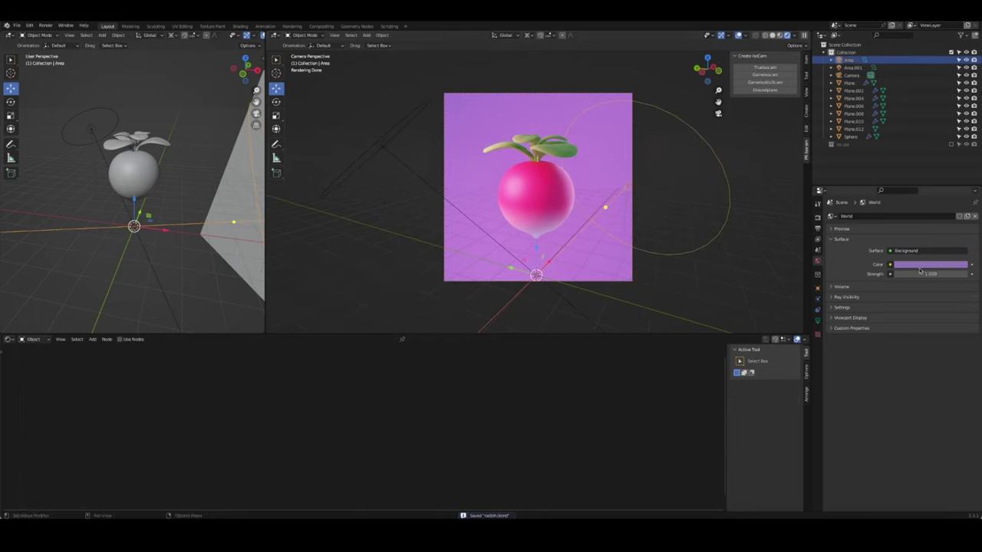
click(818, 321)
click(922, 262)
click(943, 202)
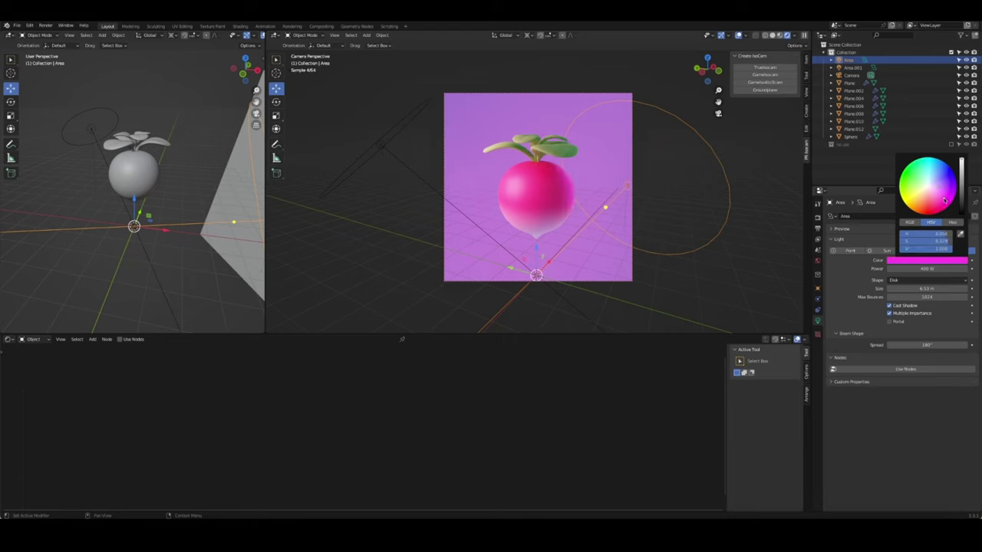
drag(944, 198, 932, 200)
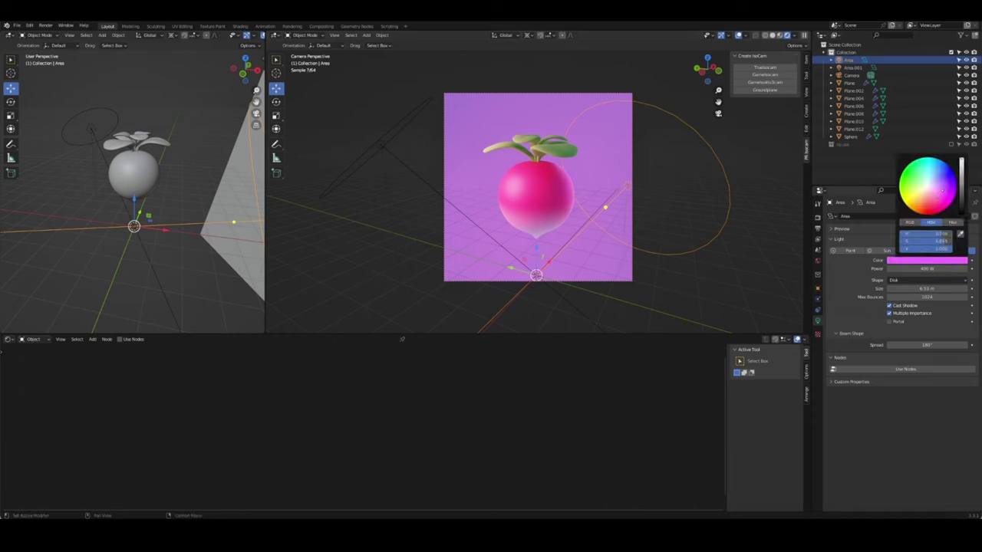
Add a mid-gradient stop to the radish ColorRamp and give it a pasted deep pink-red hex colour
click(539, 205)
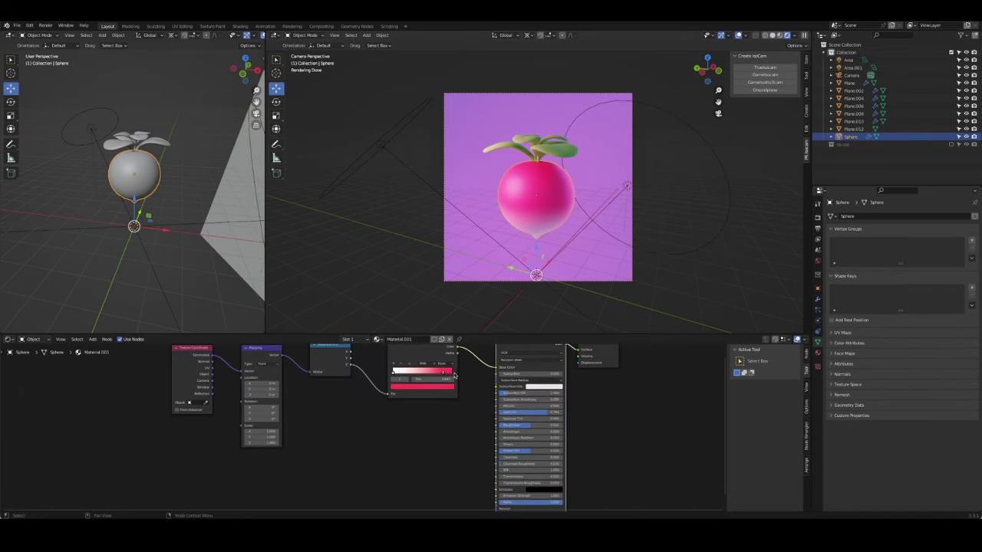
click(455, 375)
click(394, 365)
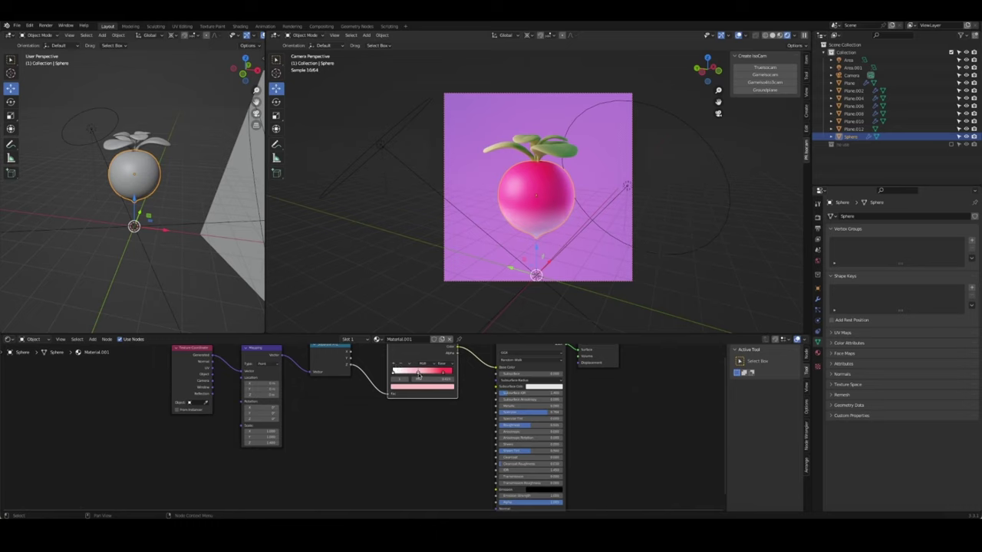
drag(417, 381, 451, 388)
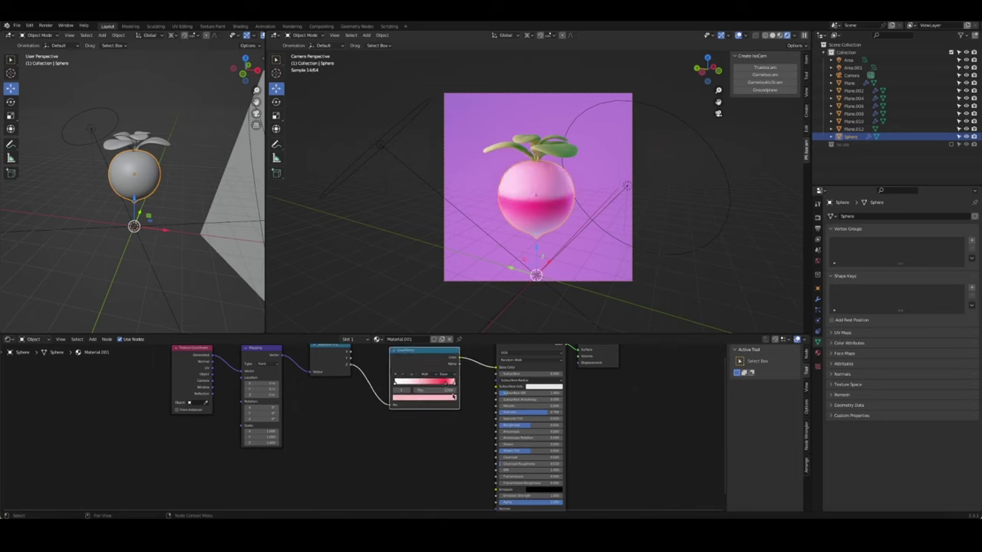
click(433, 398)
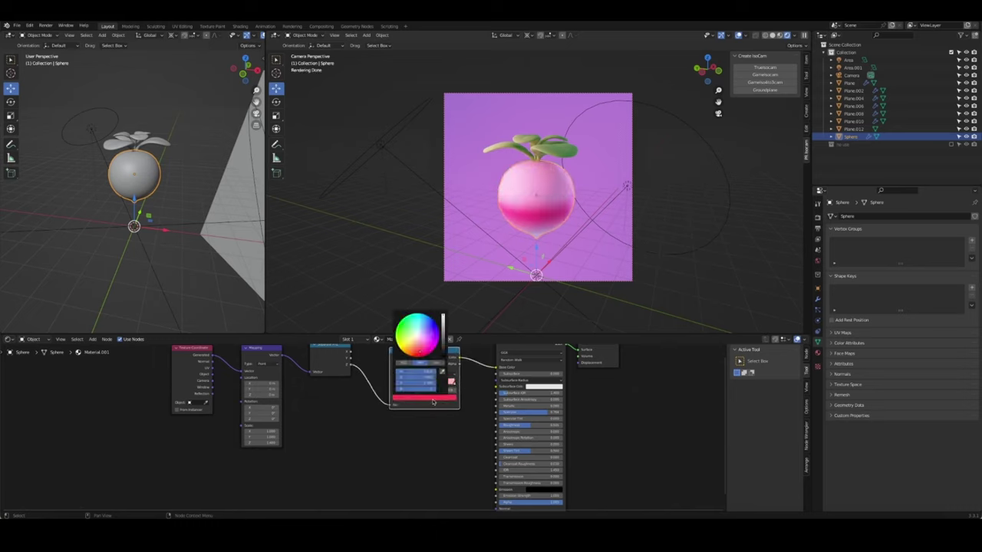
click(434, 361)
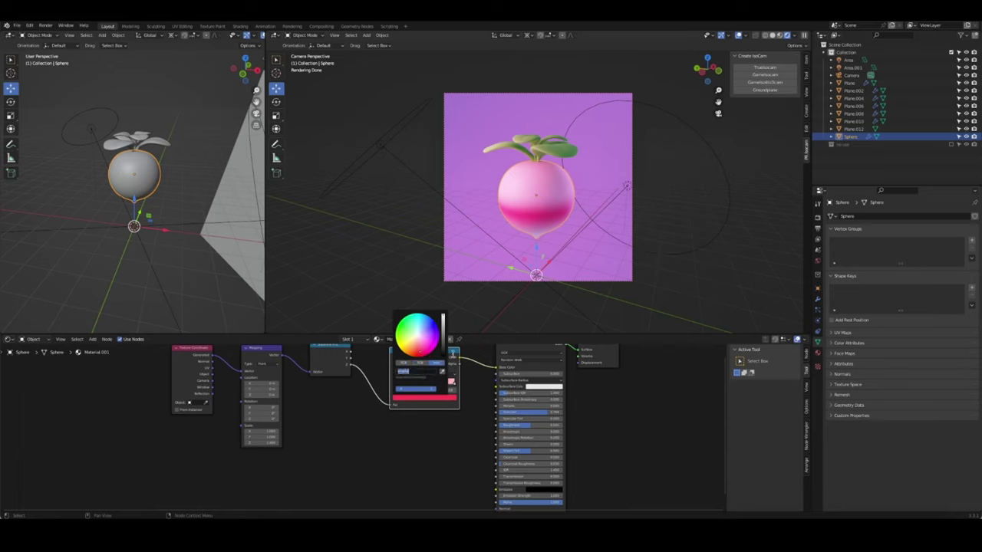
click(439, 400)
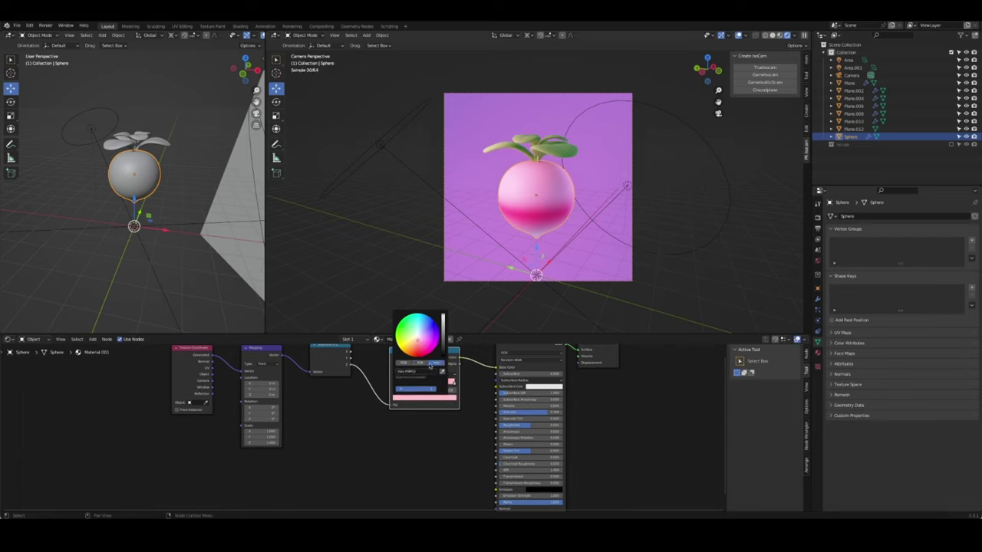
click(418, 372)
key(ctrl+v)
key(Return)
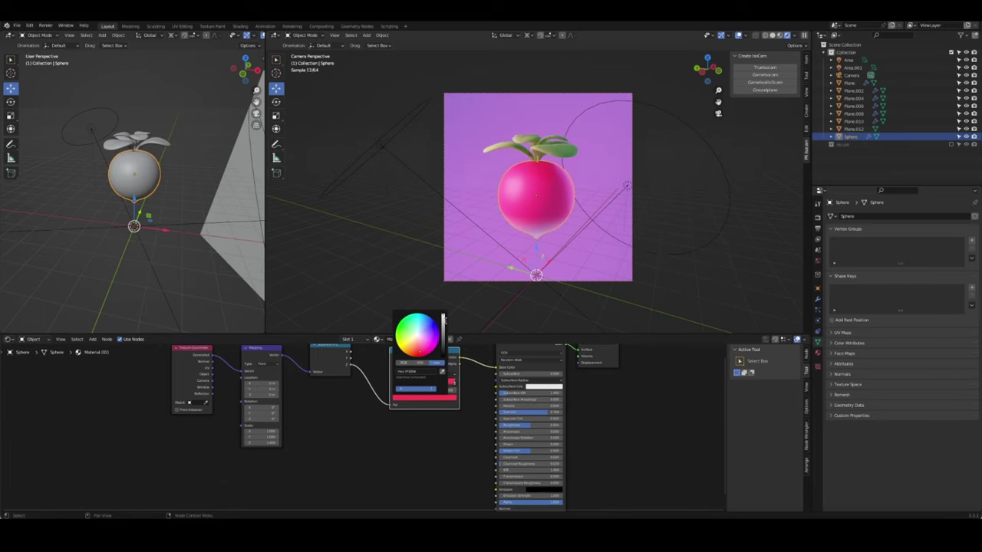
drag(443, 322, 443, 330)
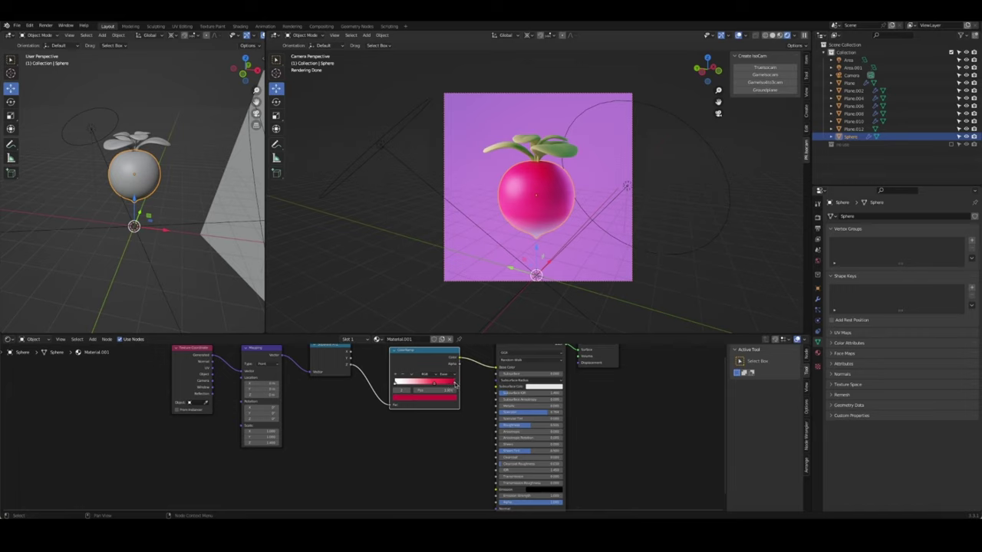
Shift the ramp stop, test-render, darken the pink stop to deep red, tweak Mapping scale, save
drag(455, 383, 449, 384)
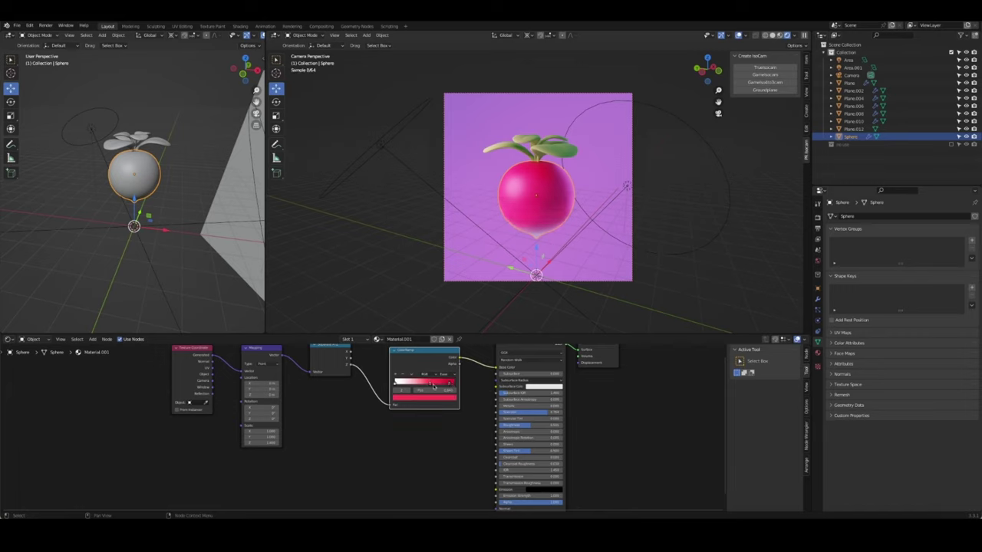
click(450, 397)
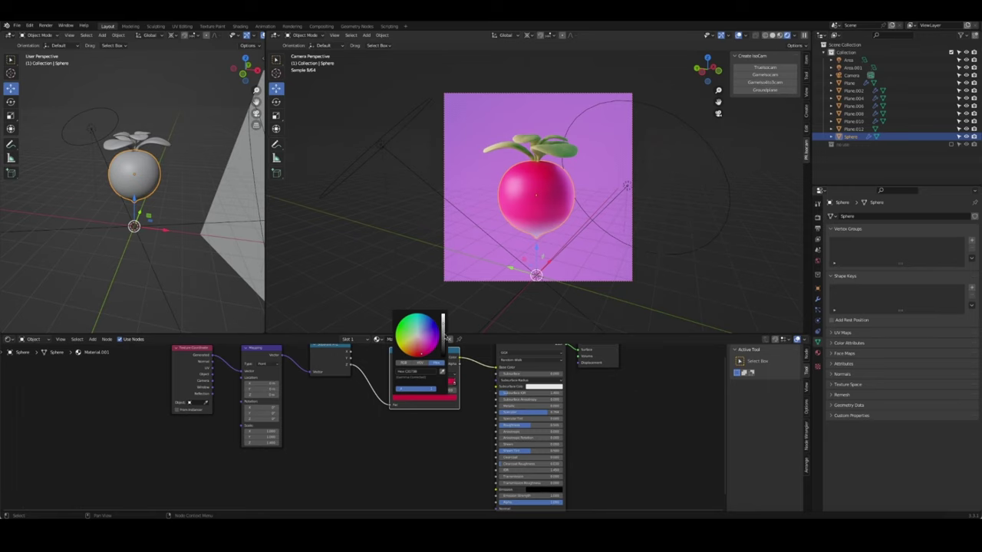
key(F12)
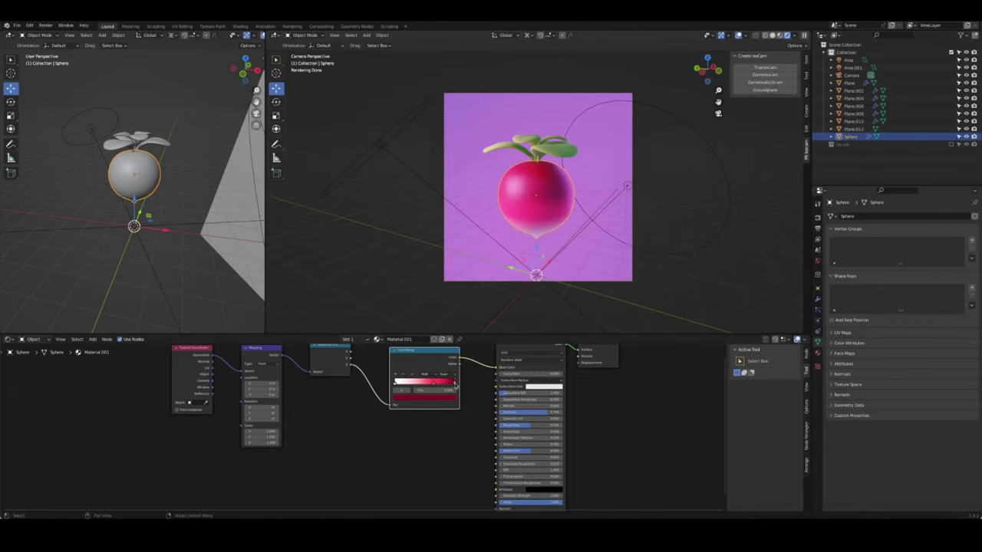
click(405, 372)
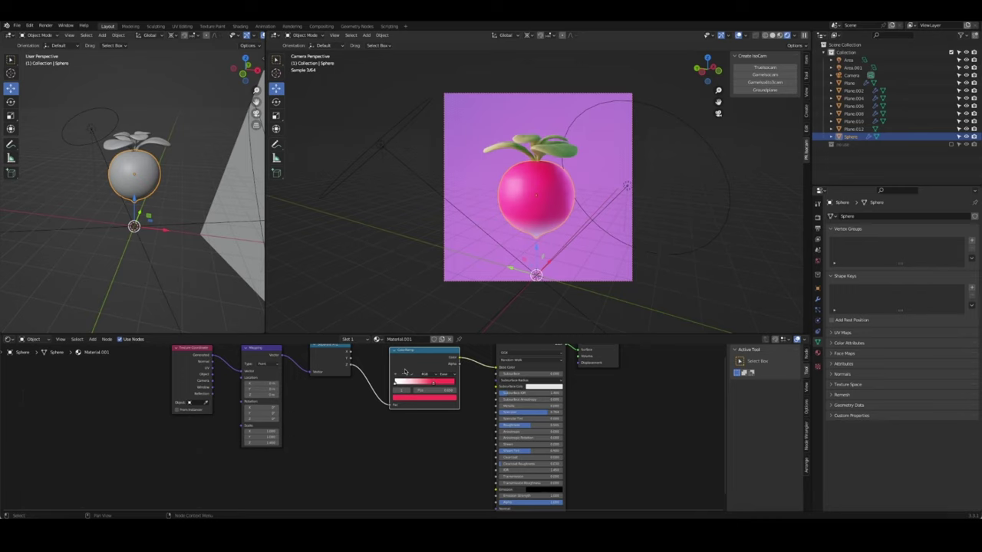
click(440, 398)
drag(443, 315, 443, 320)
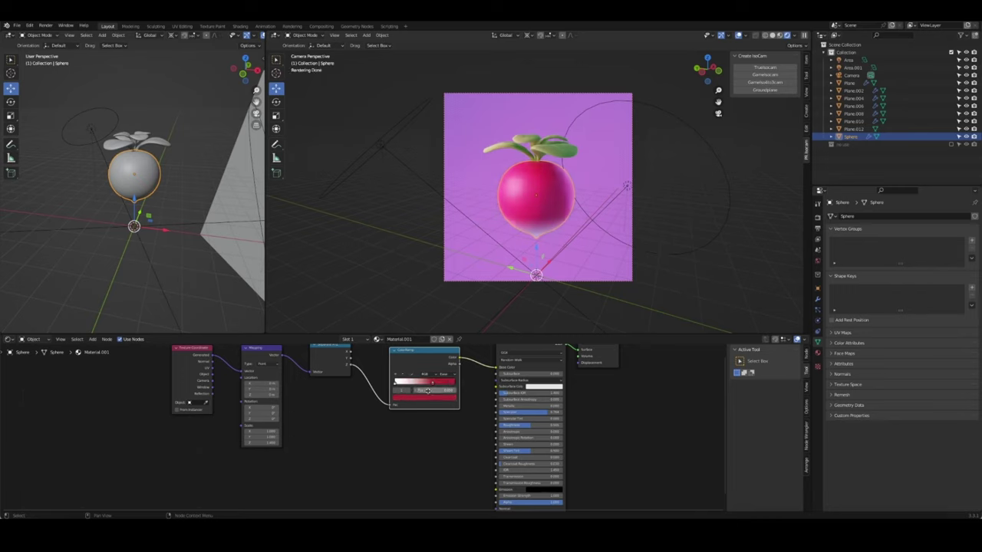
drag(261, 442, 265, 442)
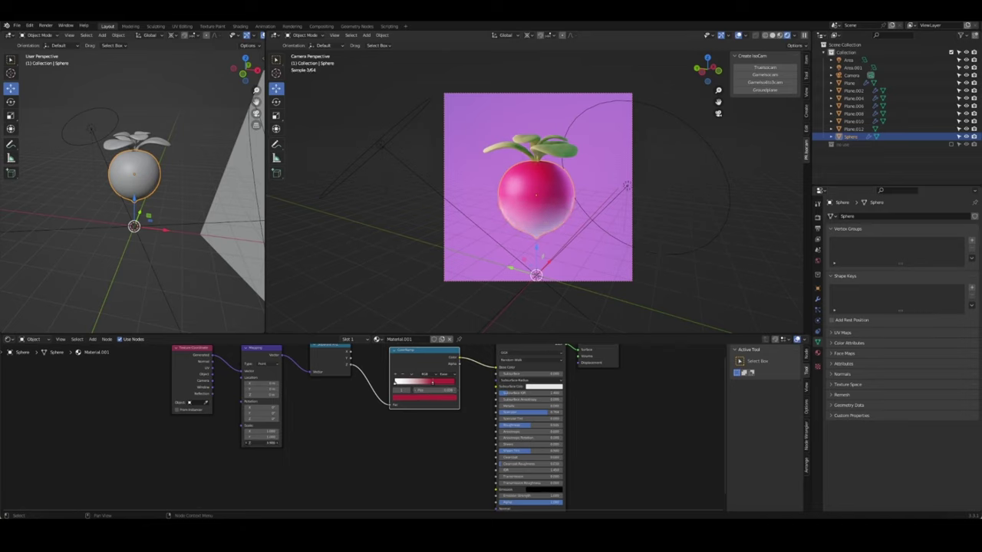
key(ctrl+s)
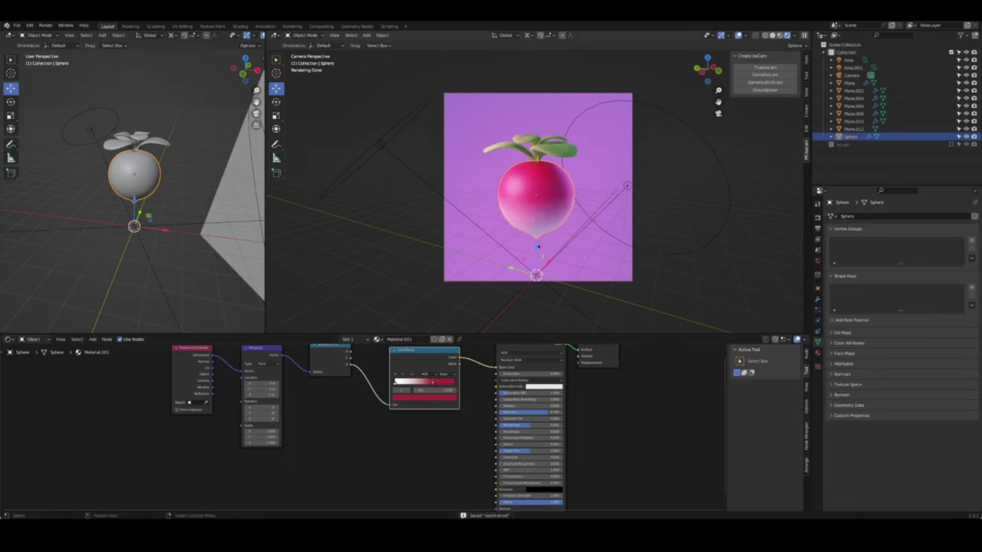
Adjust the camera's framing of the radish slightly
click(617, 285)
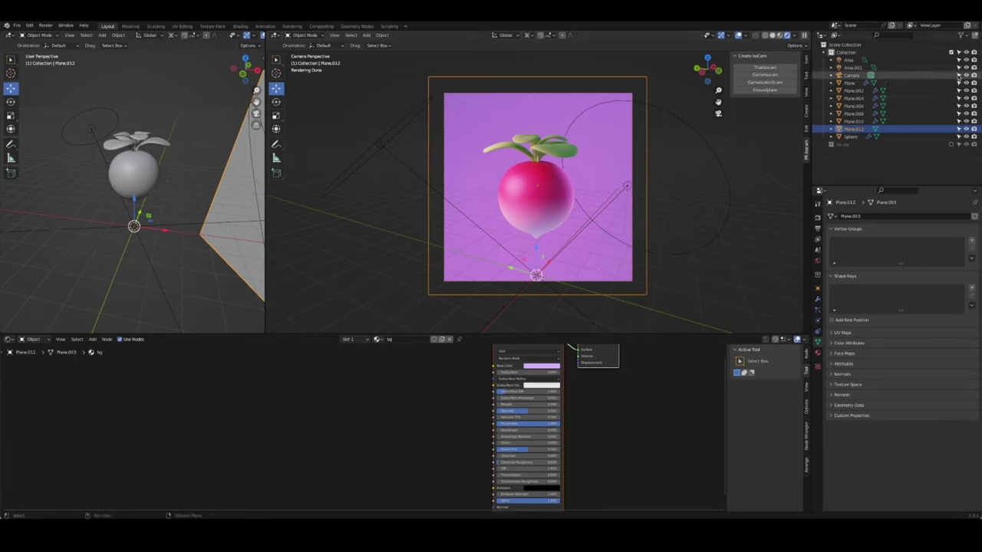
click(851, 75)
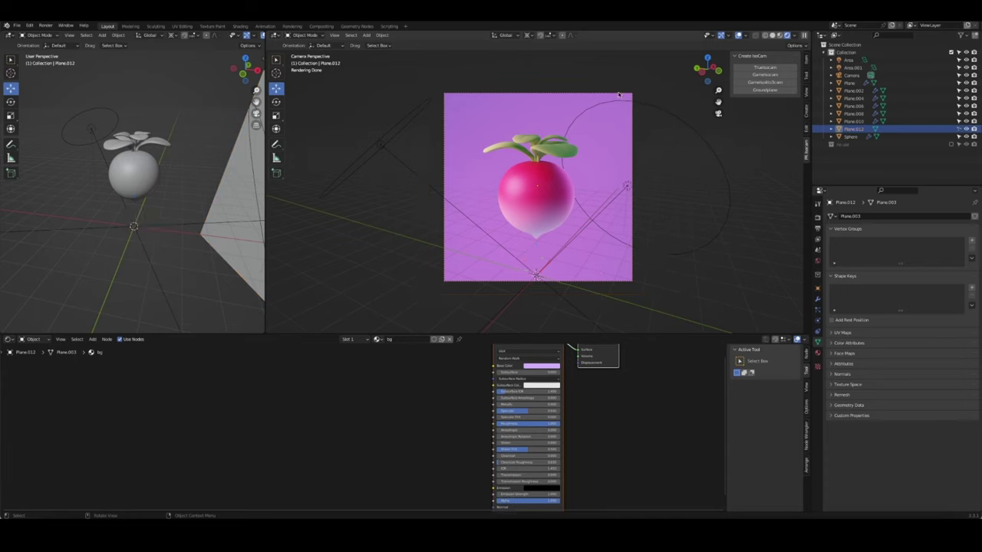
right_click(556, 165)
key(Escape)
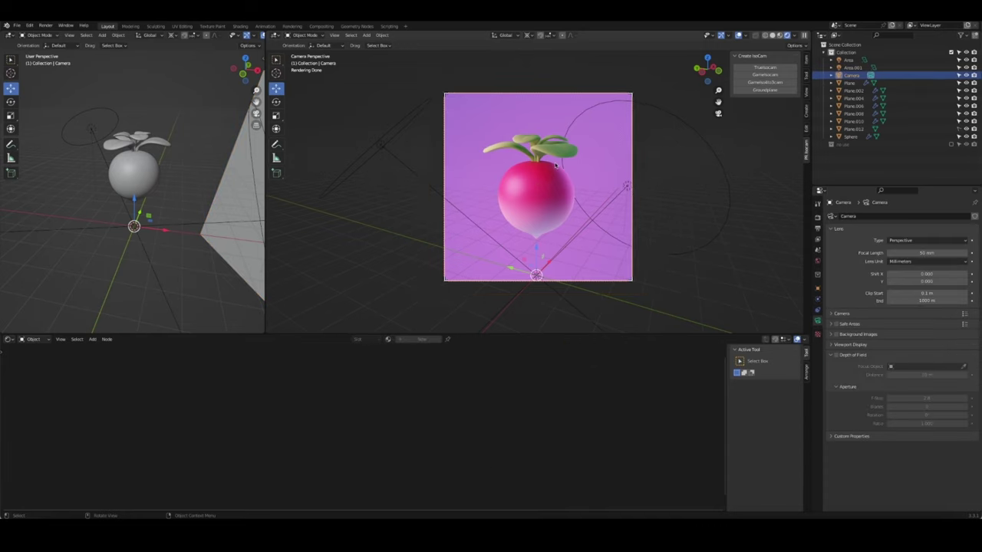
middle_drag(544, 162, 649, 249)
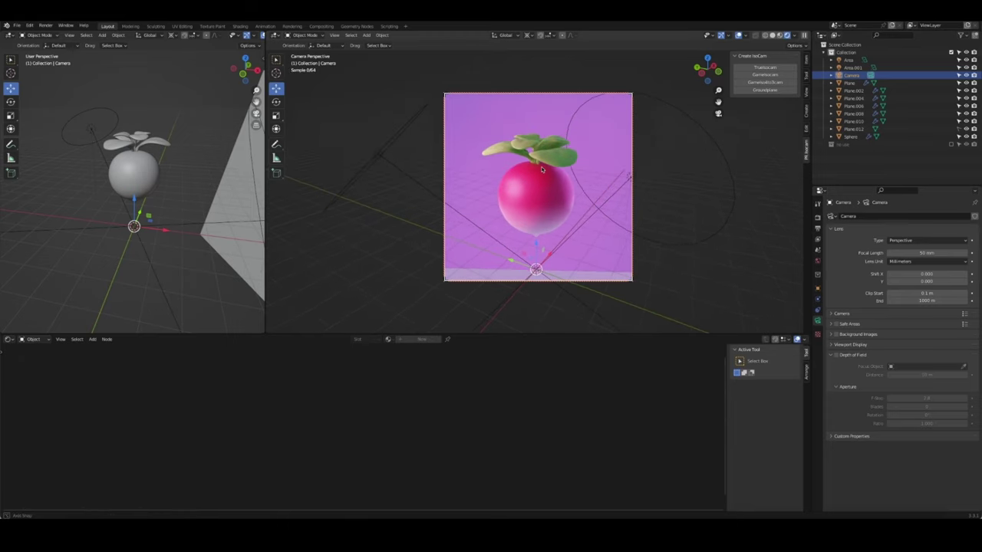
right_click(549, 222)
click(606, 249)
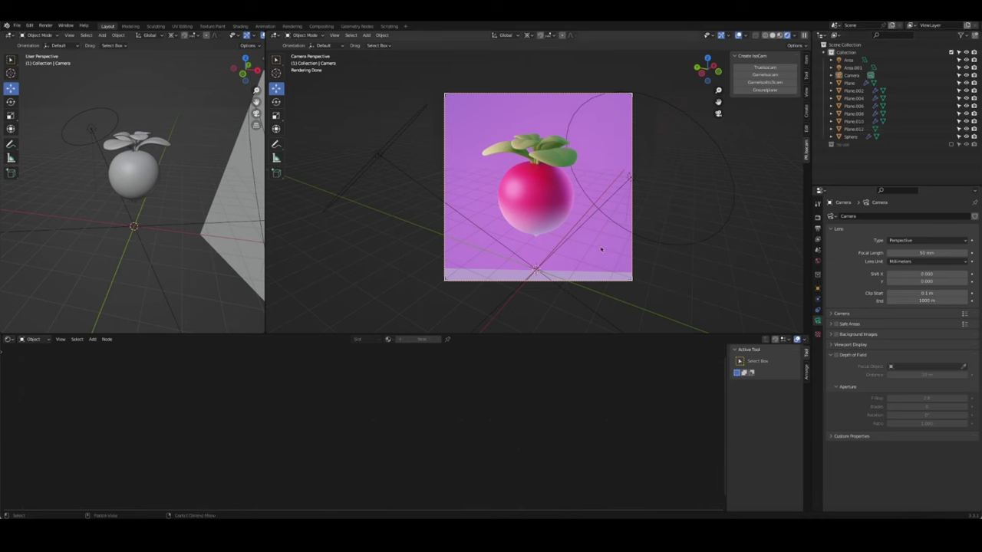
Scale the purple backdrop up by 1.192, save radish.blend, and review a render
click(600, 255)
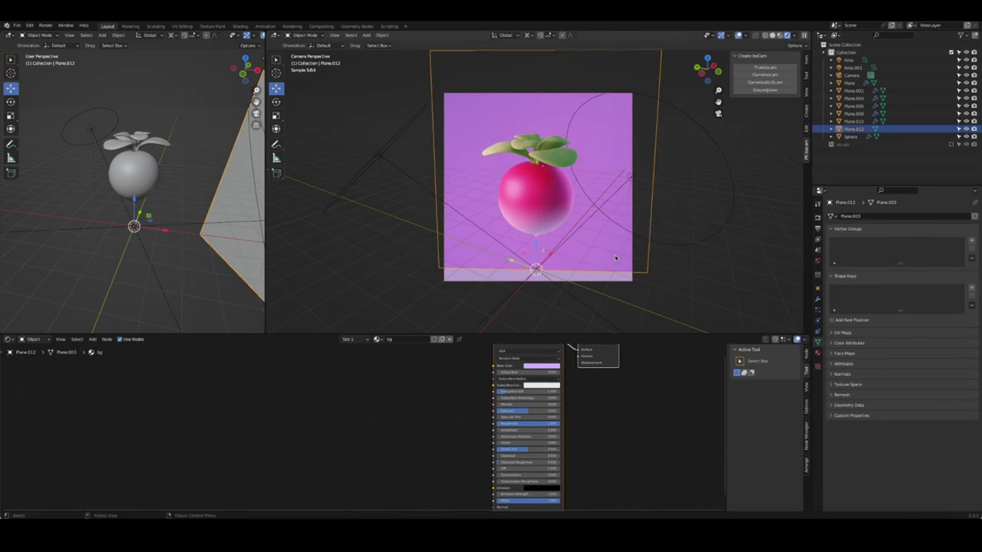
key(shift+s)
click(622, 225)
key(ctrl+z)
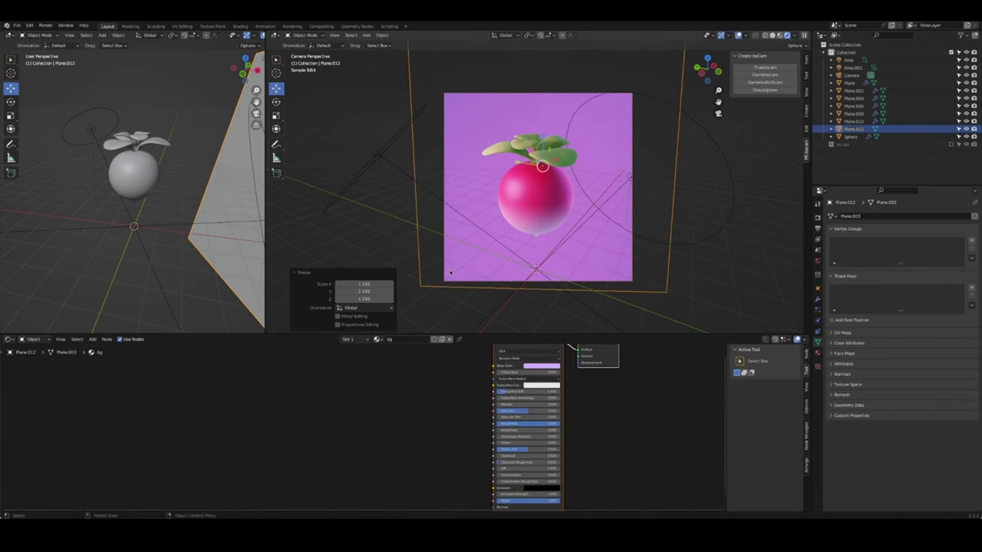
key(ctrl+s)
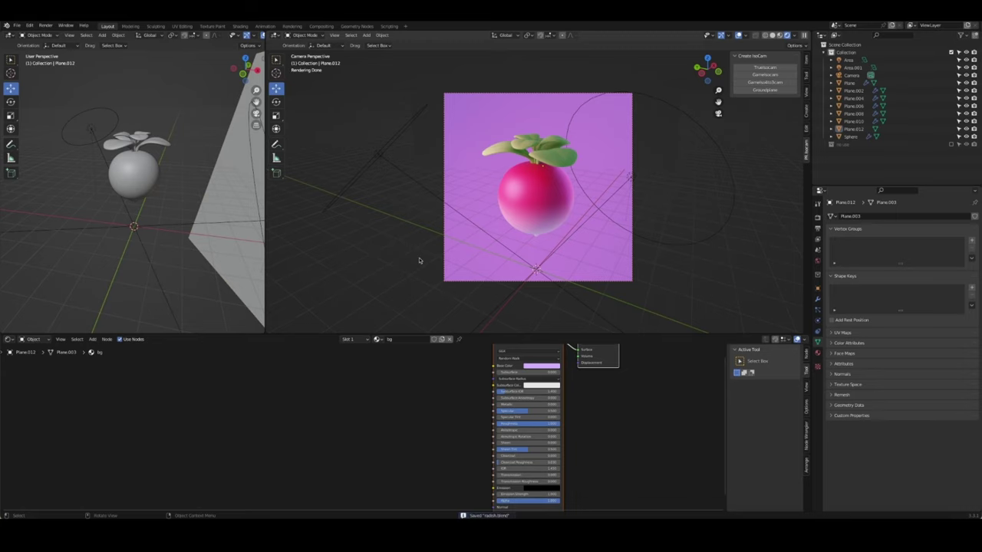
key(F12)
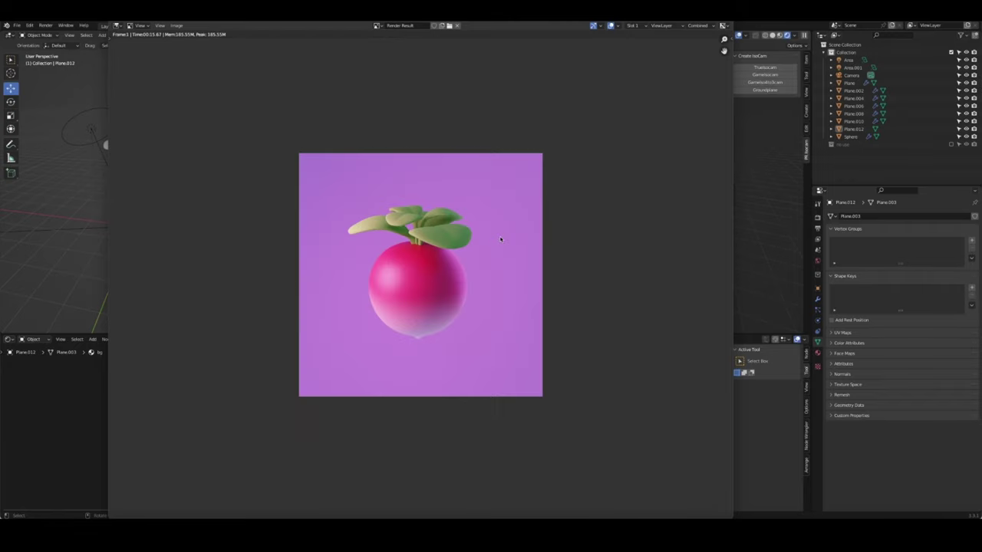
key(Escape)
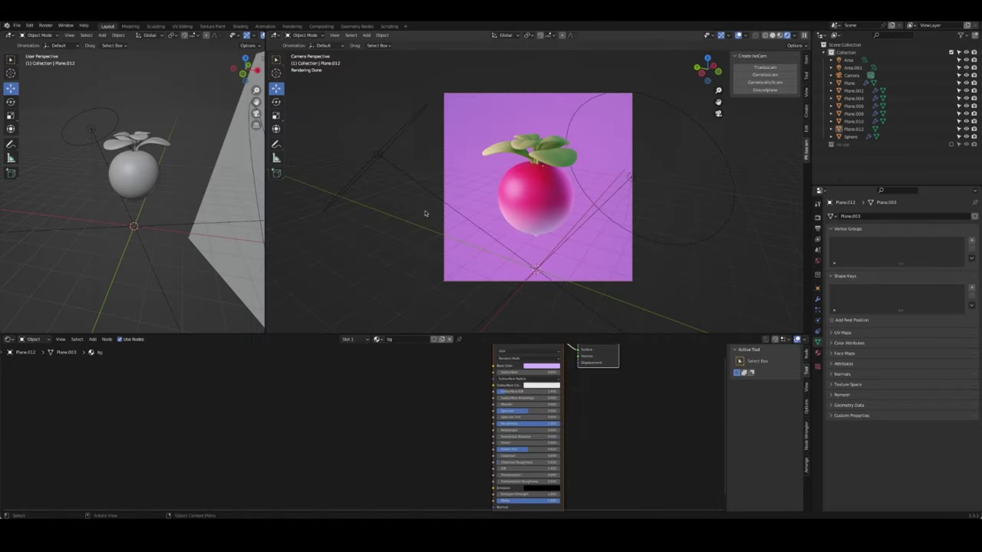
Duplicate the radish body into a new 'spare' collection and exclude it from view
click(554, 204)
key(shift+d)
right_click(554, 204)
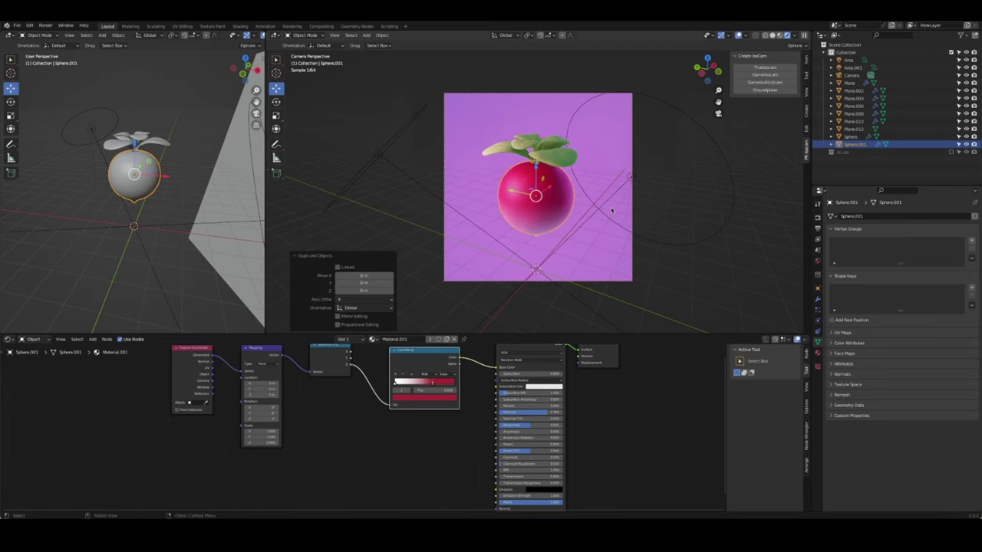
key(m)
click(567, 208)
text(spare)
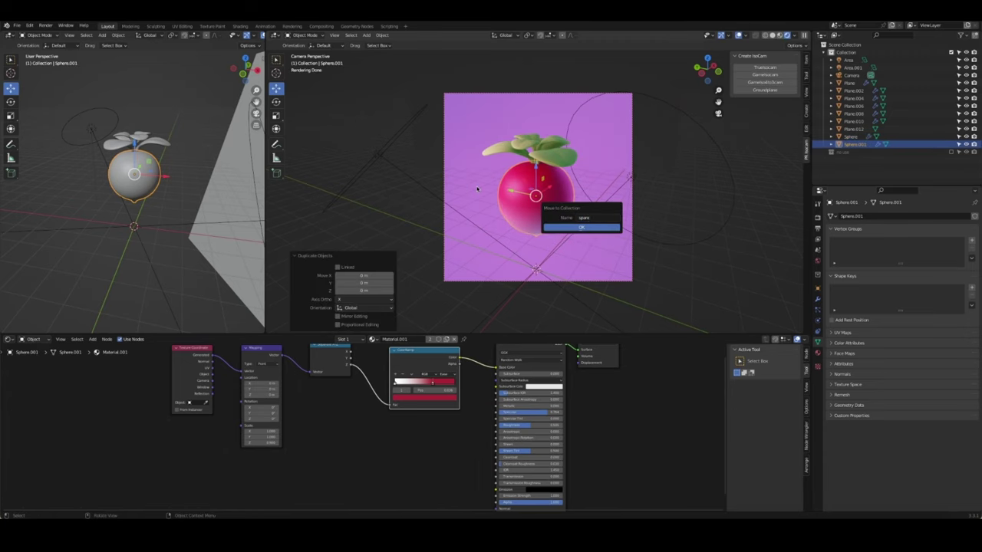
click(592, 228)
click(951, 152)
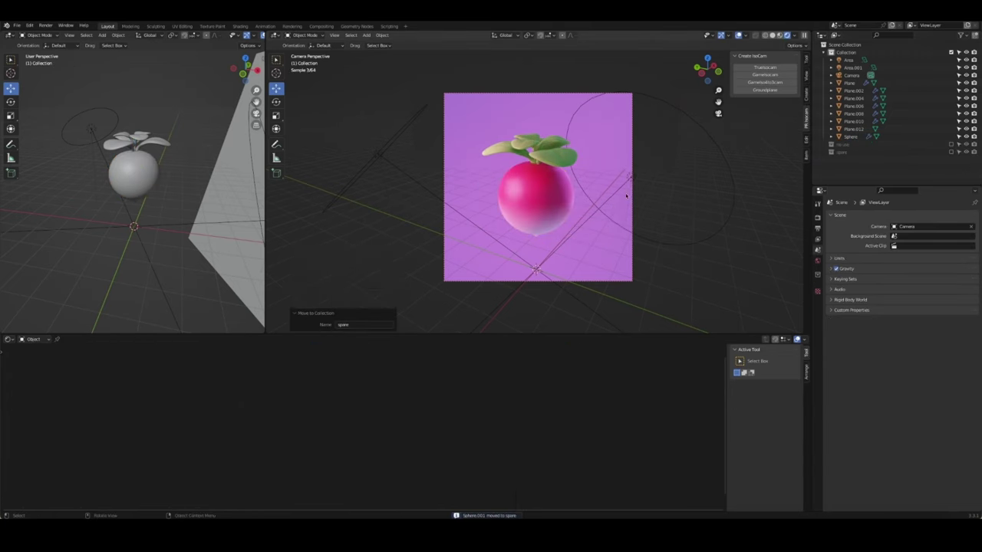
Select the original radish and view through the camera with rendered shading
click(851, 136)
scroll(532, 230, up, 2)
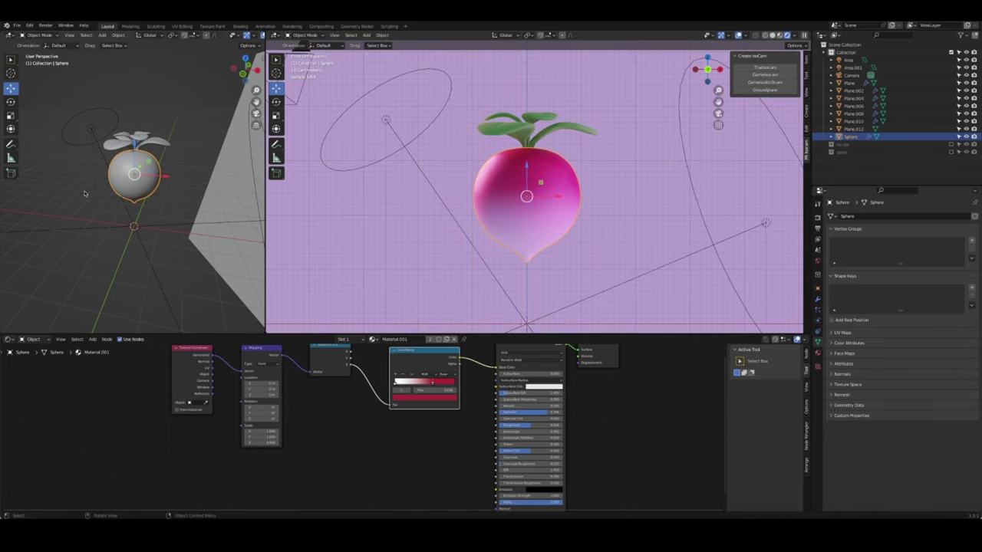
key(z)
key(grave)
click(28, 192)
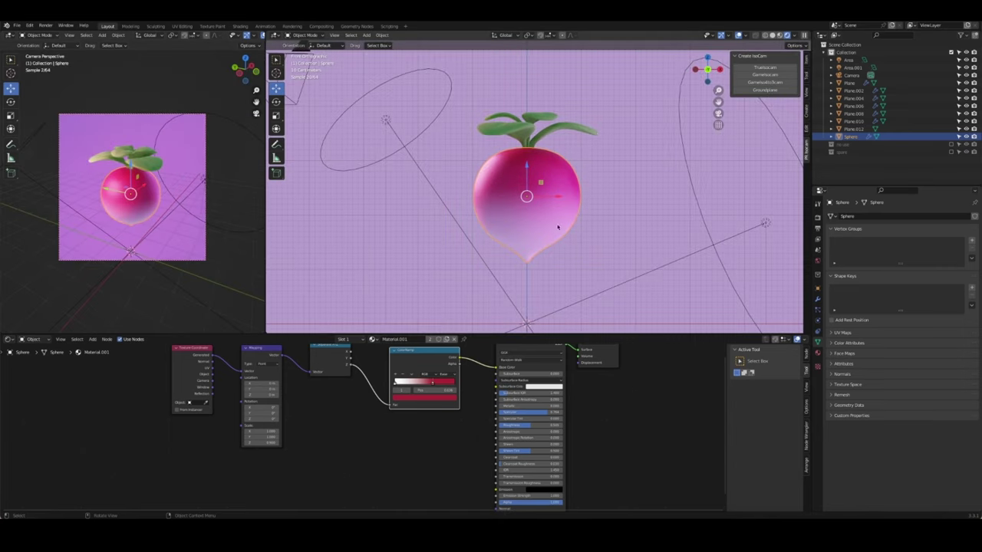
In solid shading, enter Edit Mode on the radish body and select the vertices around its tip
key(z)
click(690, 210)
key(Tab)
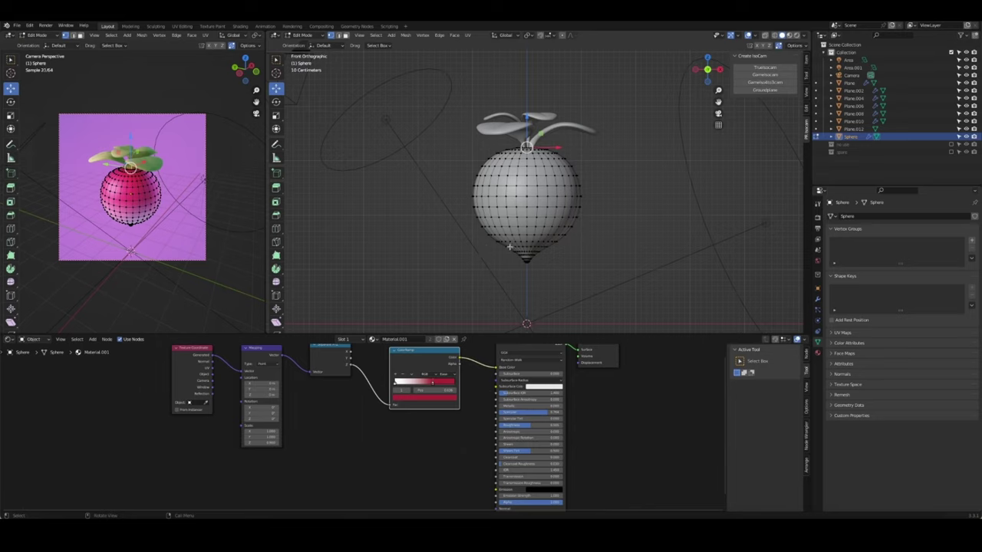
key(a)
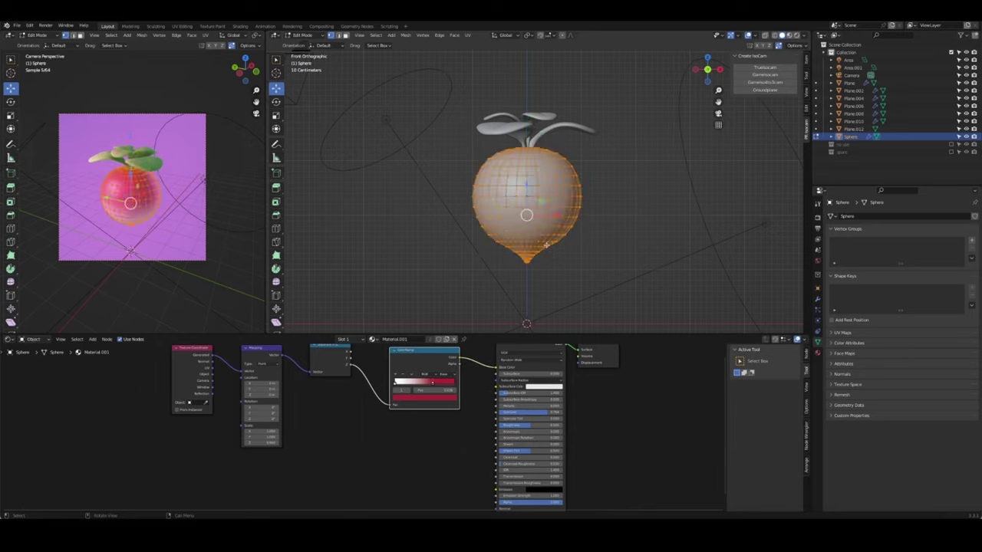
click(526, 264)
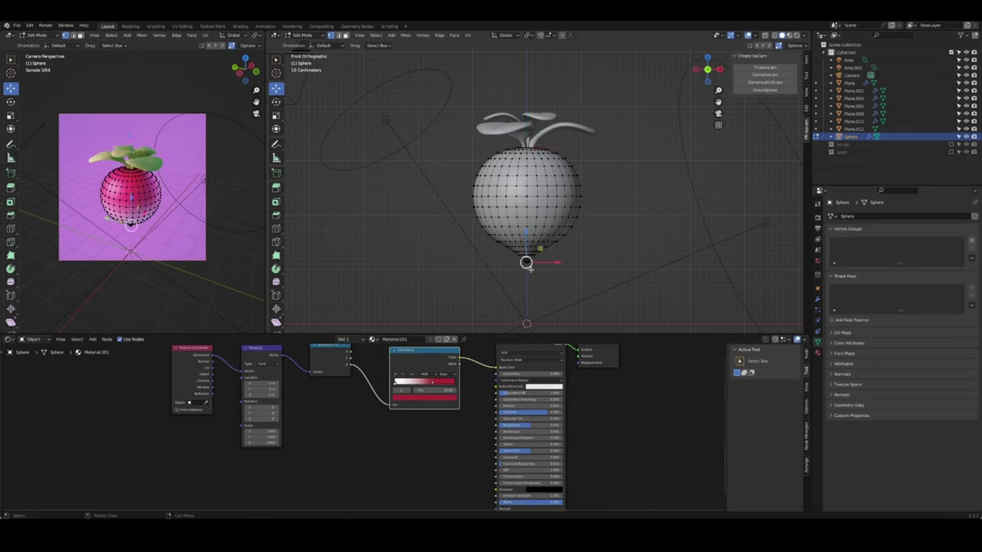
scroll(529, 260, up, 5)
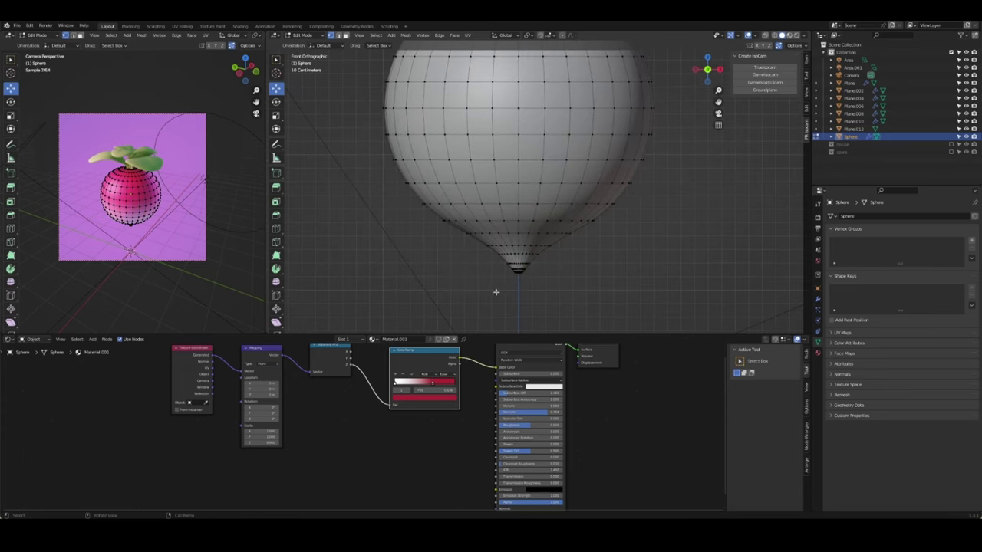
scroll(529, 299, up, 5)
scroll(491, 280, down, 3)
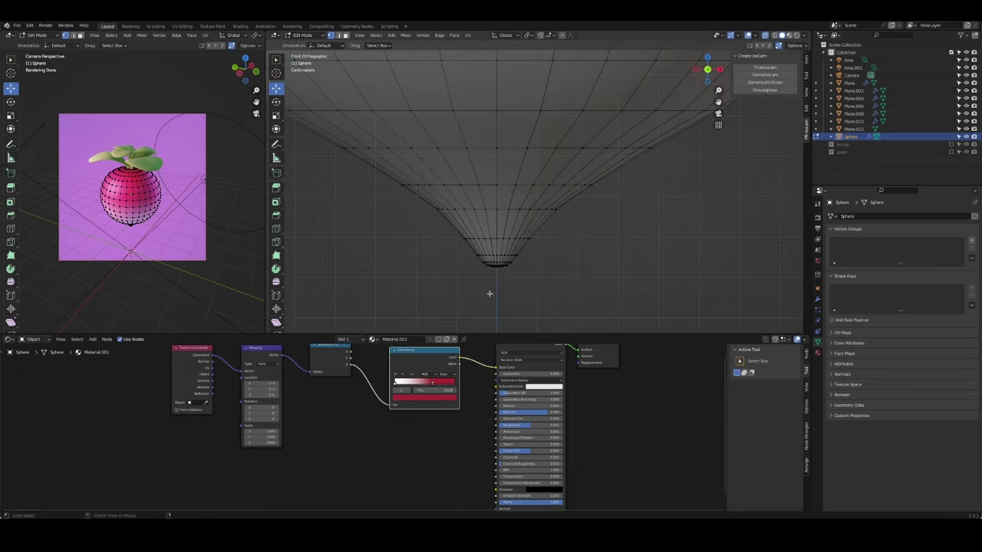
drag(459, 295, 544, 234)
scroll(507, 246, down, 5)
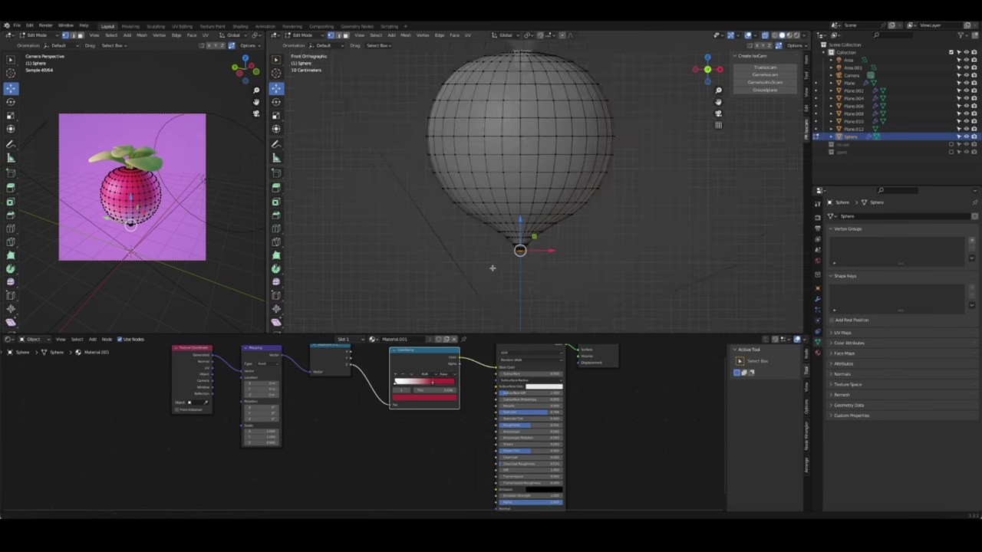
Pull the radish tip vertices down along Z with proportional falloff
key(g)
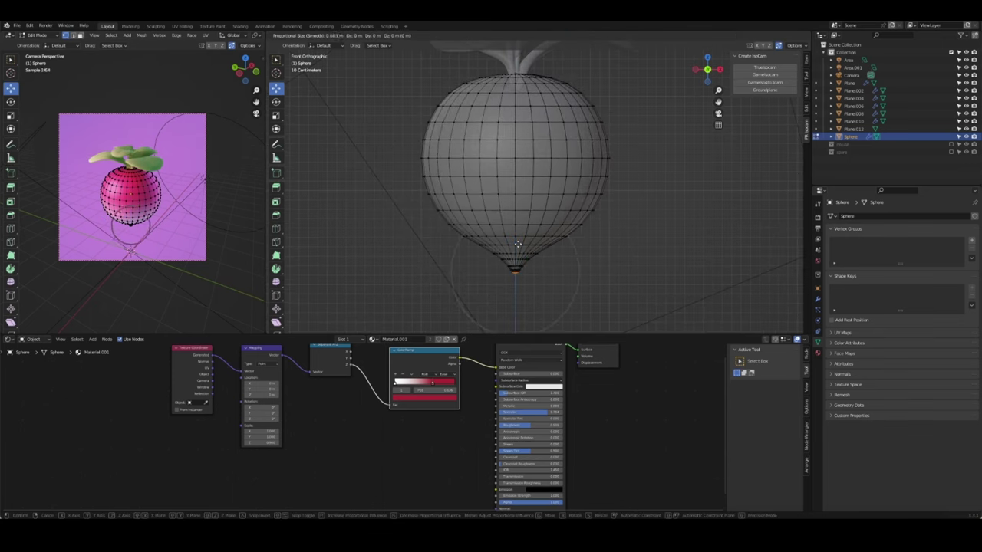
scroll(517, 244, down, 2)
click(515, 244)
key(g)
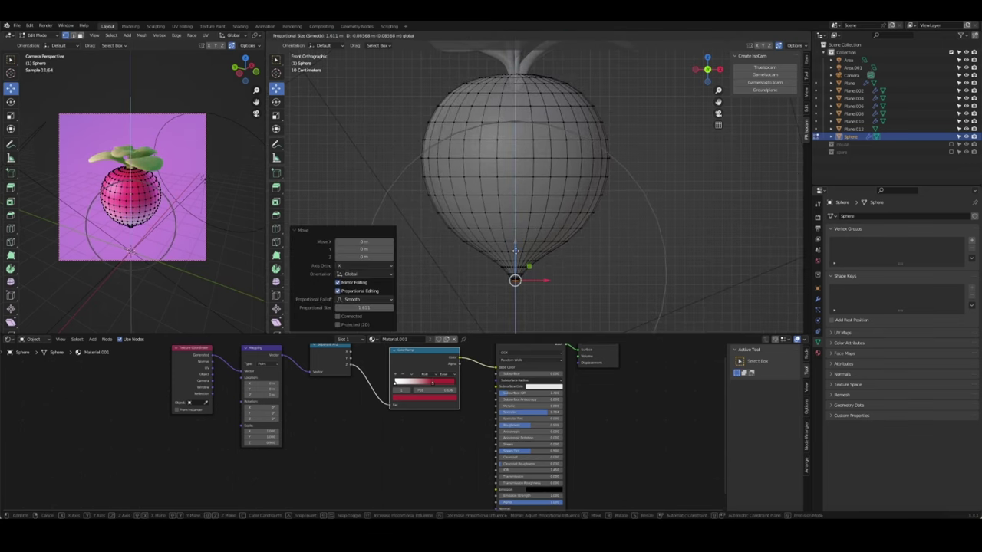
click(514, 253)
key(g)
key(z)
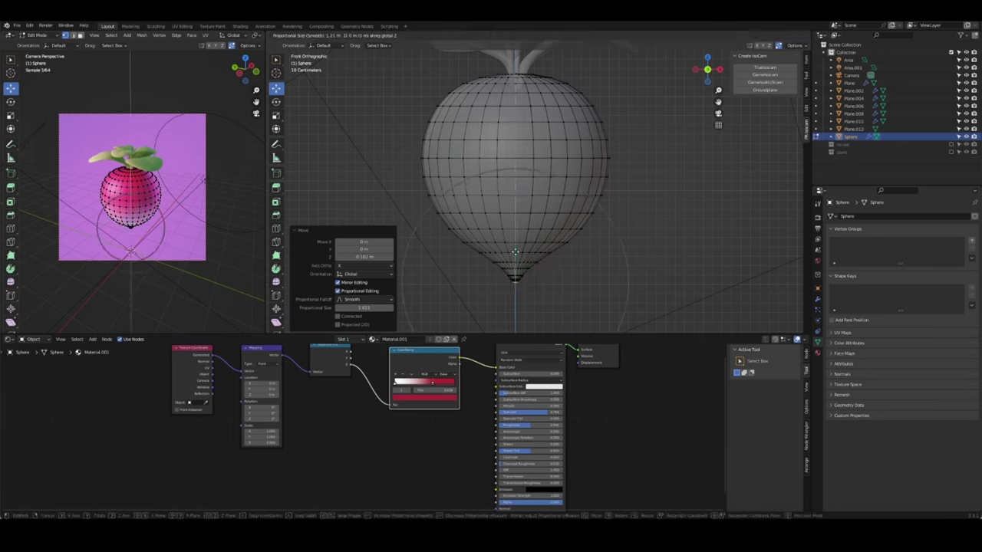
click(514, 256)
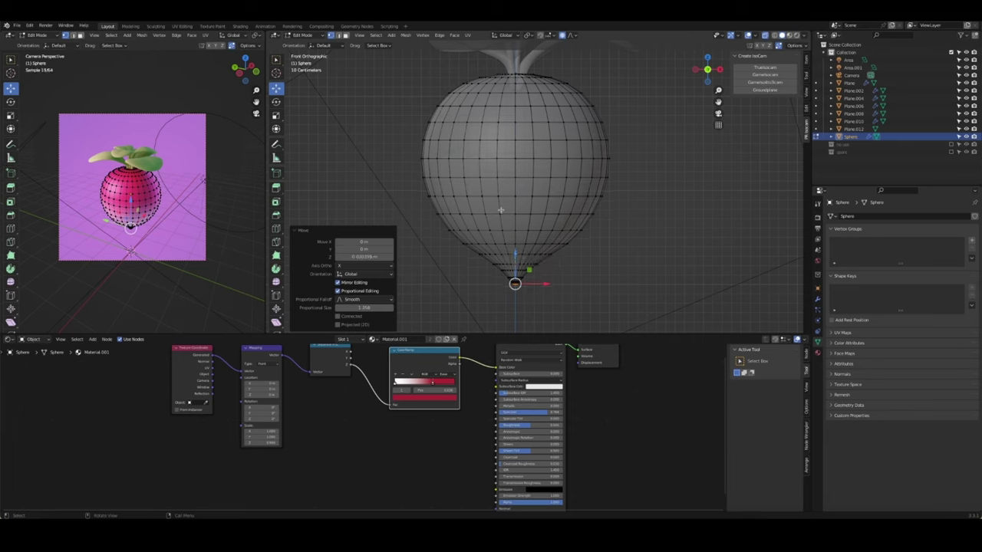
Softly move the lower-body vertices along Z to reshape the bottom of the radish
click(515, 244)
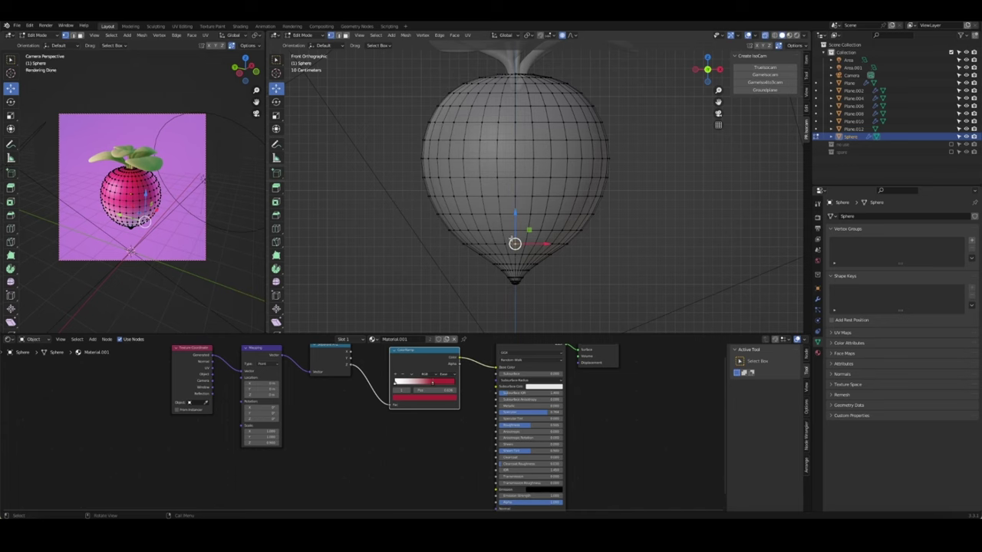
click(514, 244)
key(g)
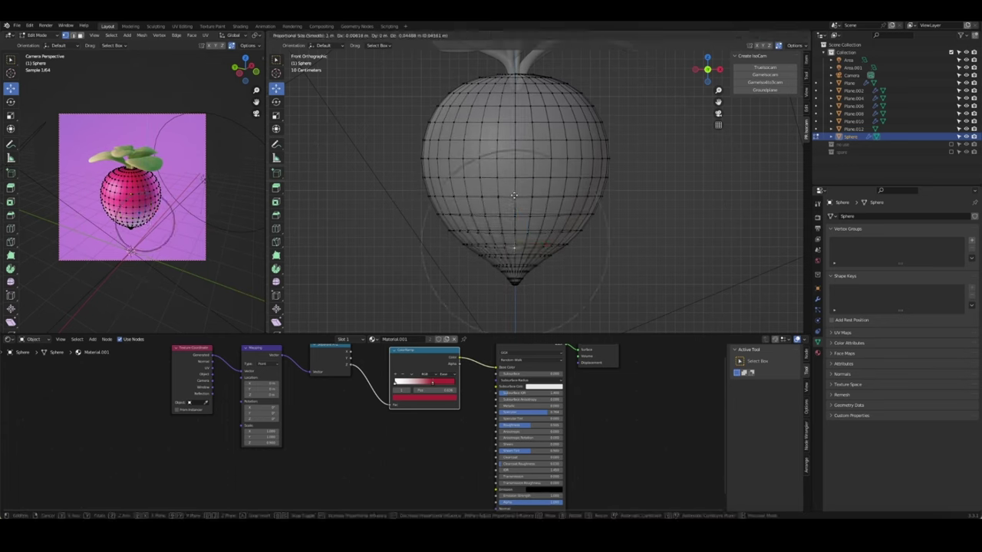
click(515, 205)
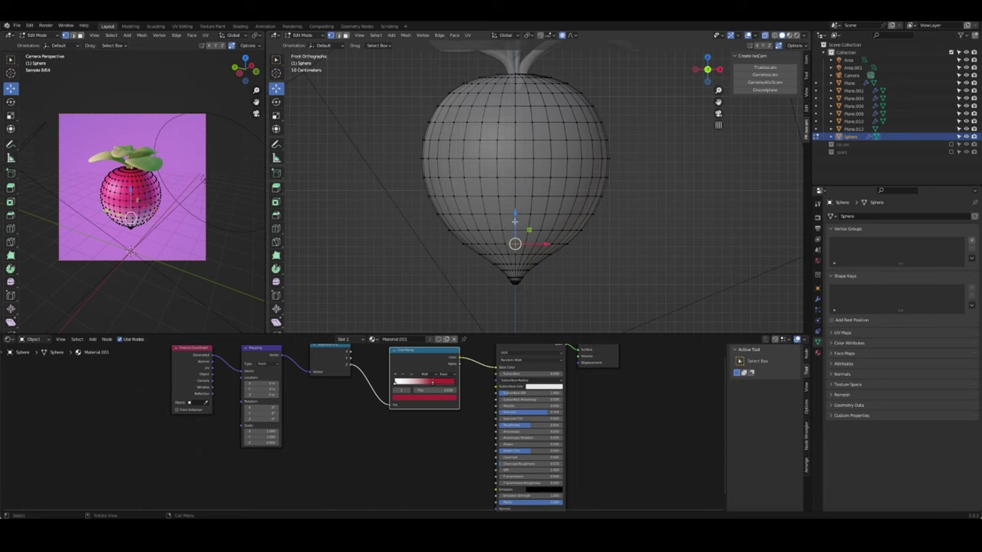
key(g)
key(z)
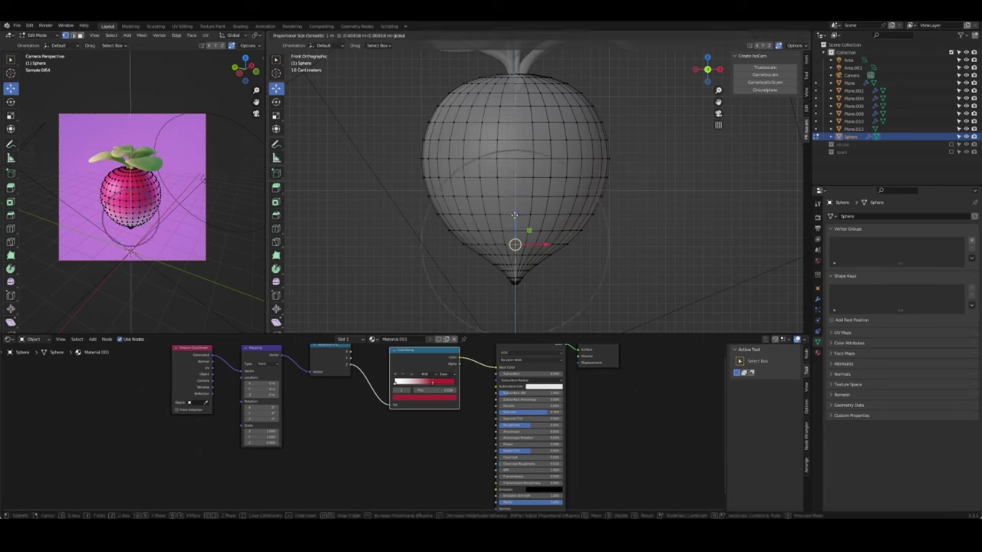
click(535, 224)
Exit Edit Mode and hide overlays in the camera preview
key(Tab)
click(619, 228)
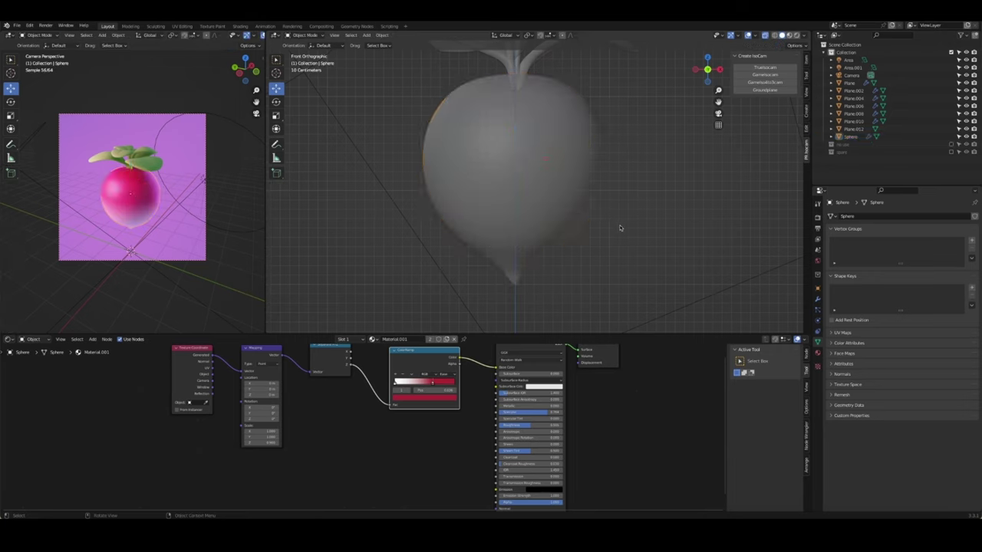
scroll(634, 231, down, 4)
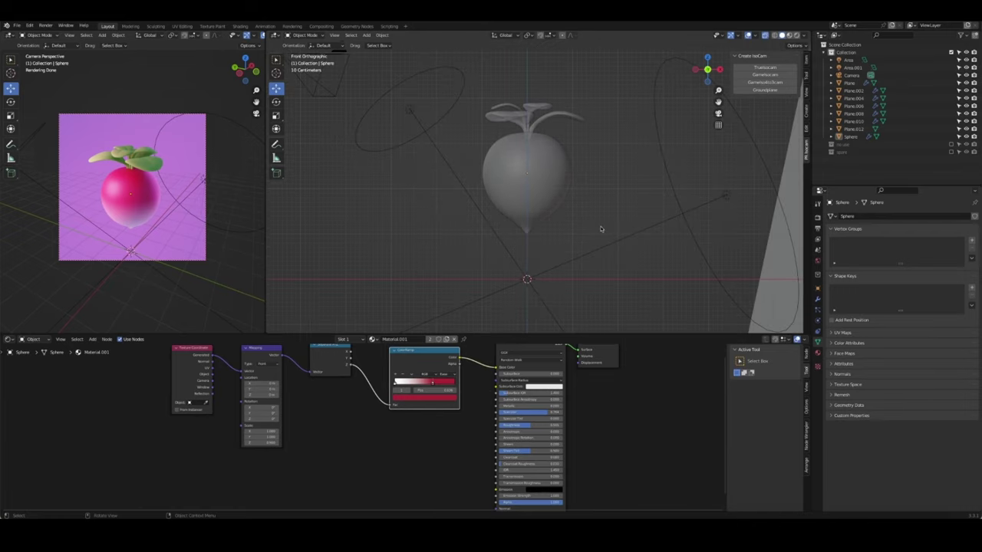
scroll(238, 36, down, 4)
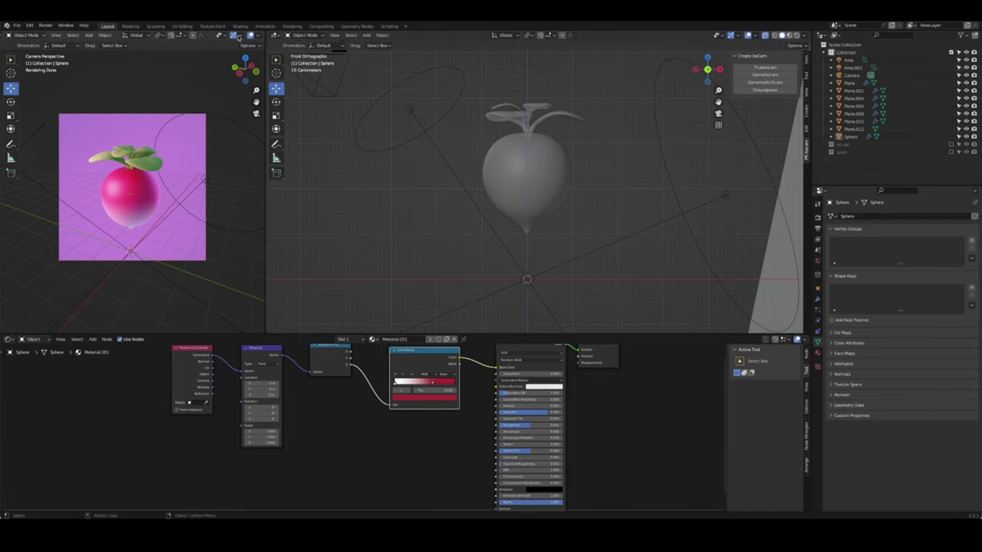
click(225, 38)
scroll(139, 183, up, 2)
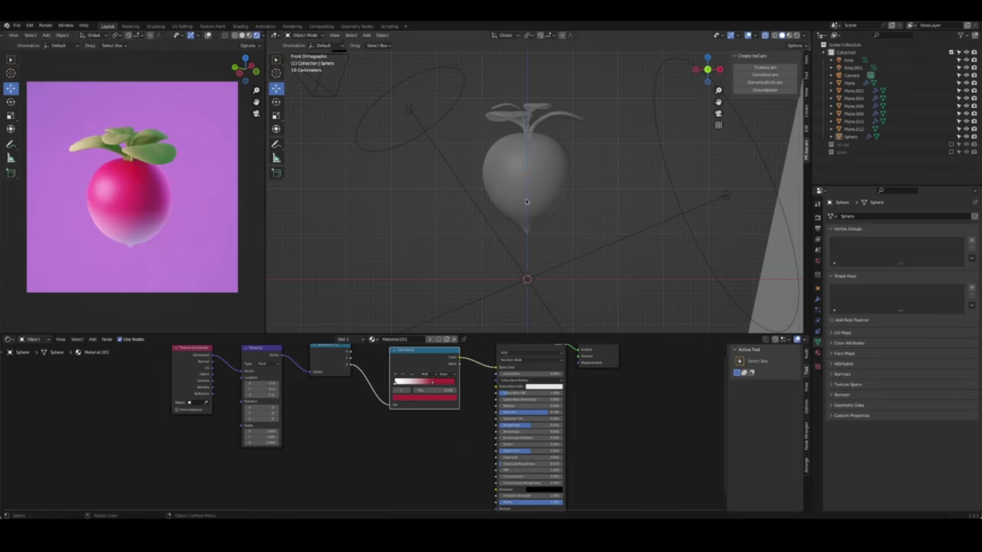
click(537, 154)
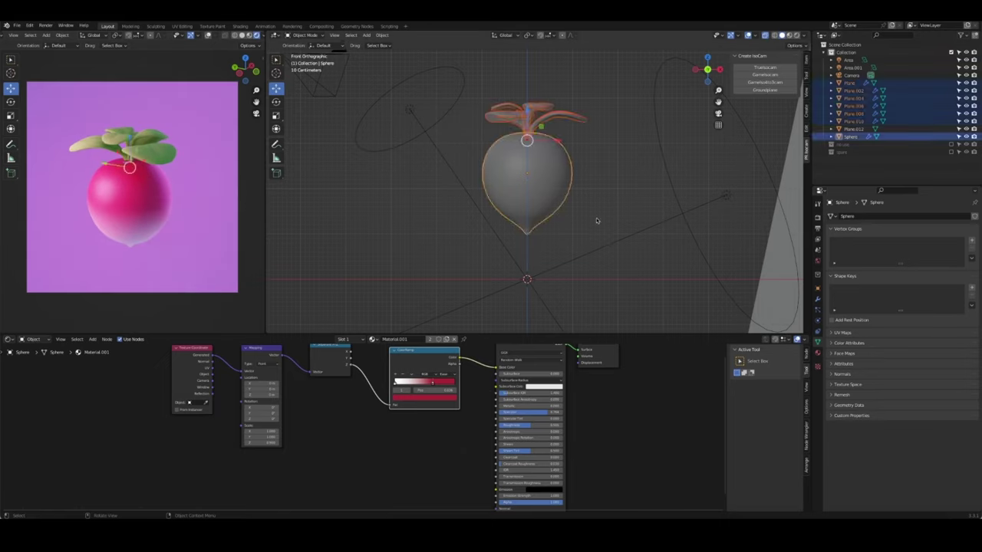
click(599, 217)
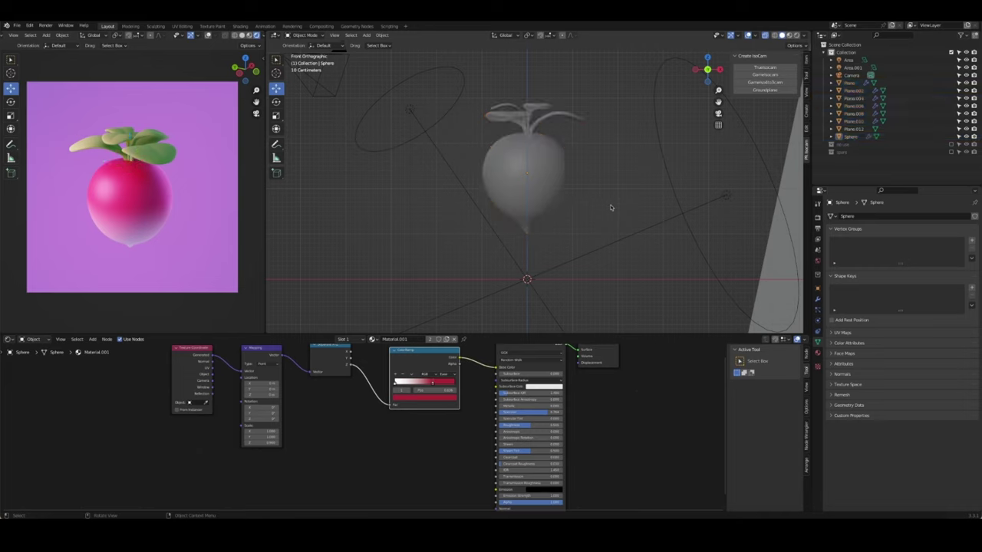
Rotate the radish and its leaves around Z about their median point
drag(483, 86, 587, 207)
key(period)
click(594, 164)
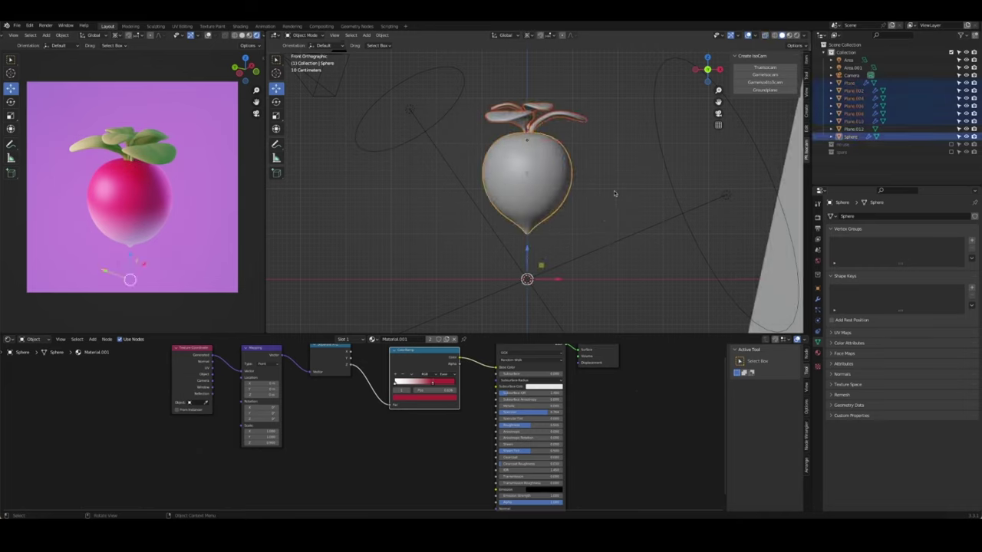
key(r)
key(z)
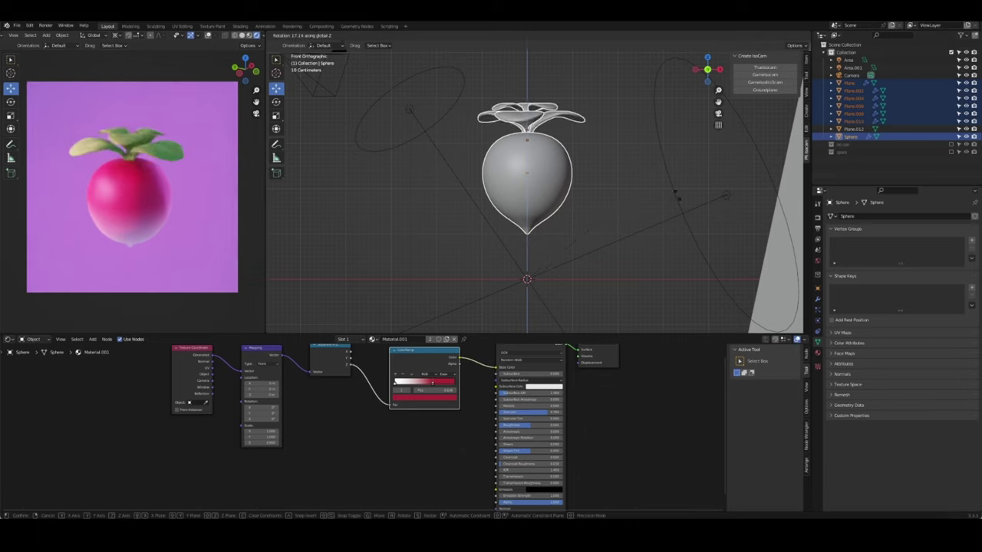
click(536, 296)
Slightly enlarge an upper-body edge loop of the radish with proportional scaling
click(558, 262)
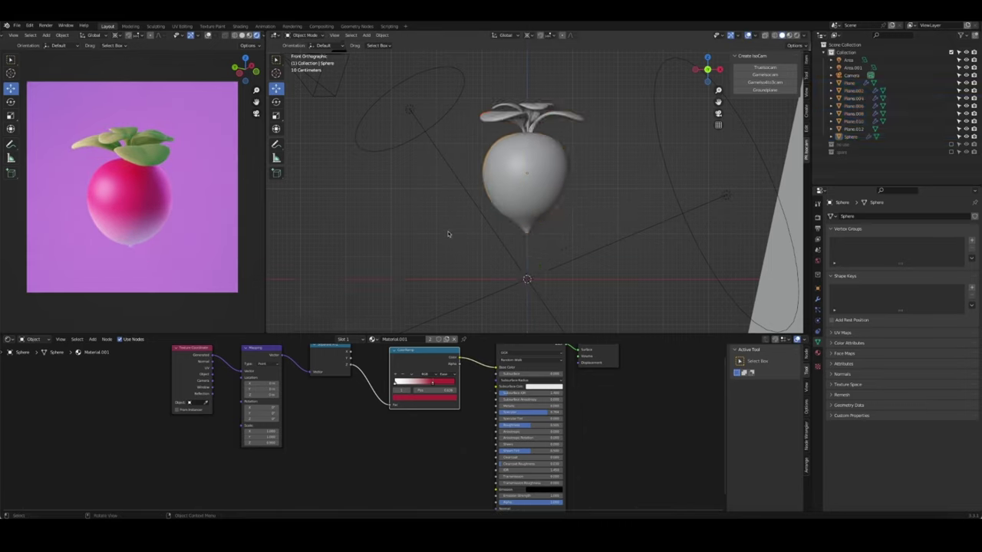
click(522, 159)
key(Tab)
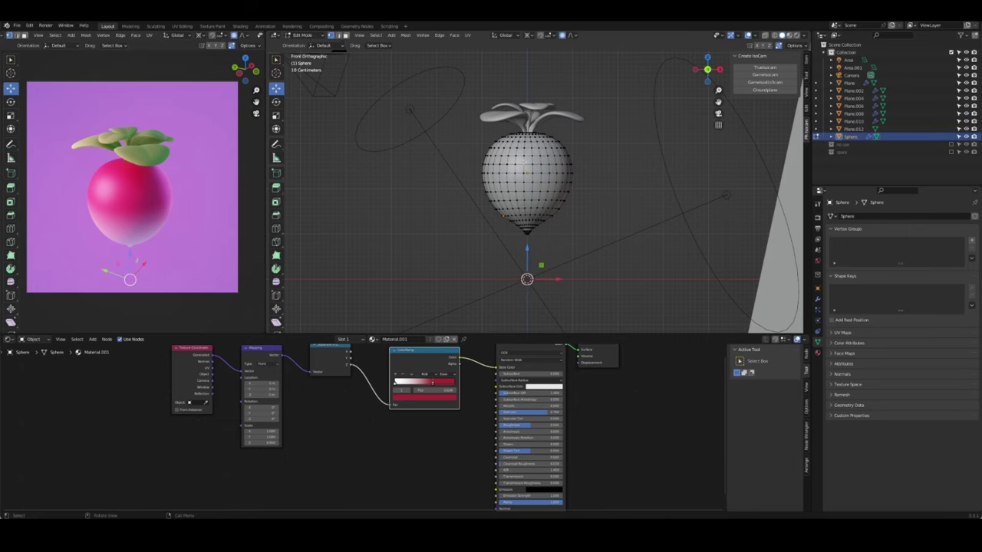
click(553, 70)
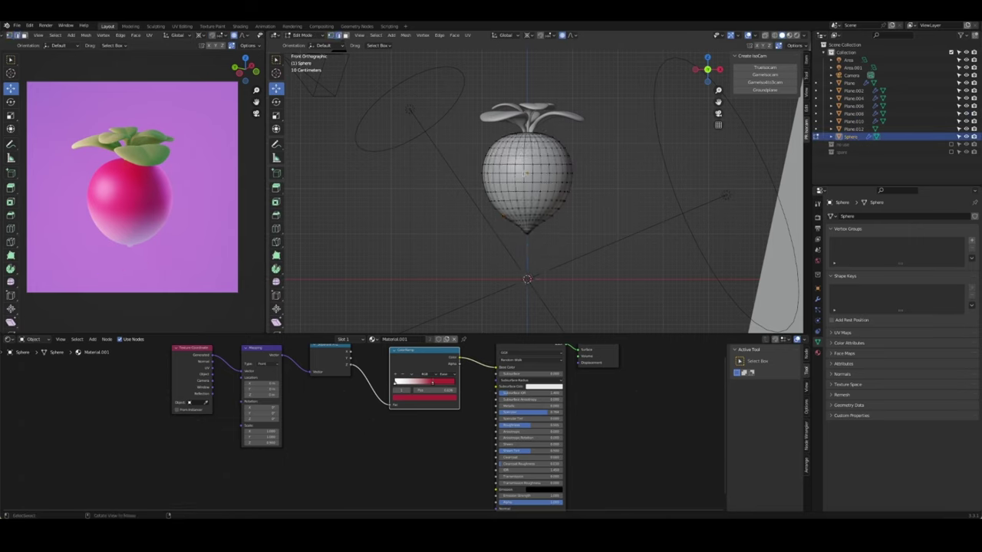
alt+click(529, 156)
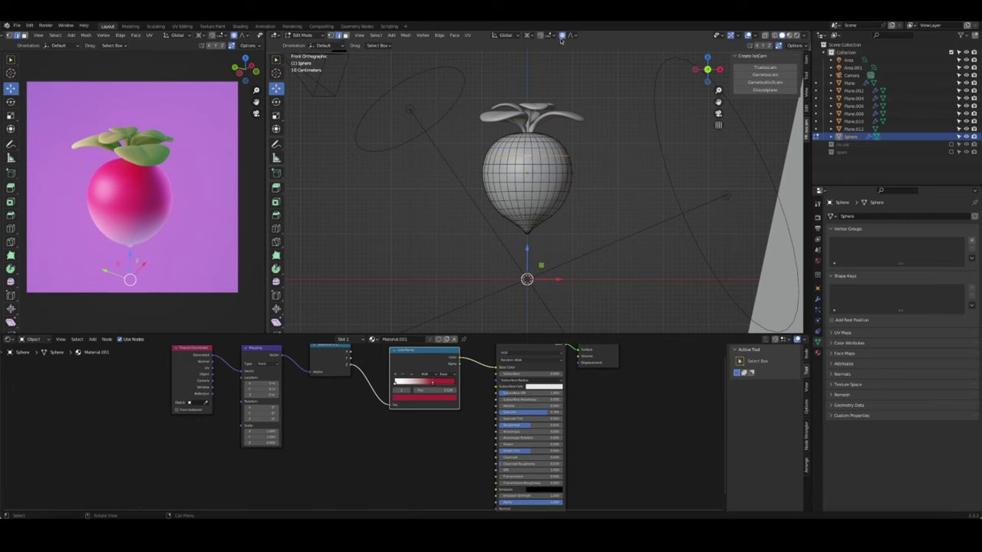
key(shift+s)
click(595, 213)
scroll(560, 145, up, 3)
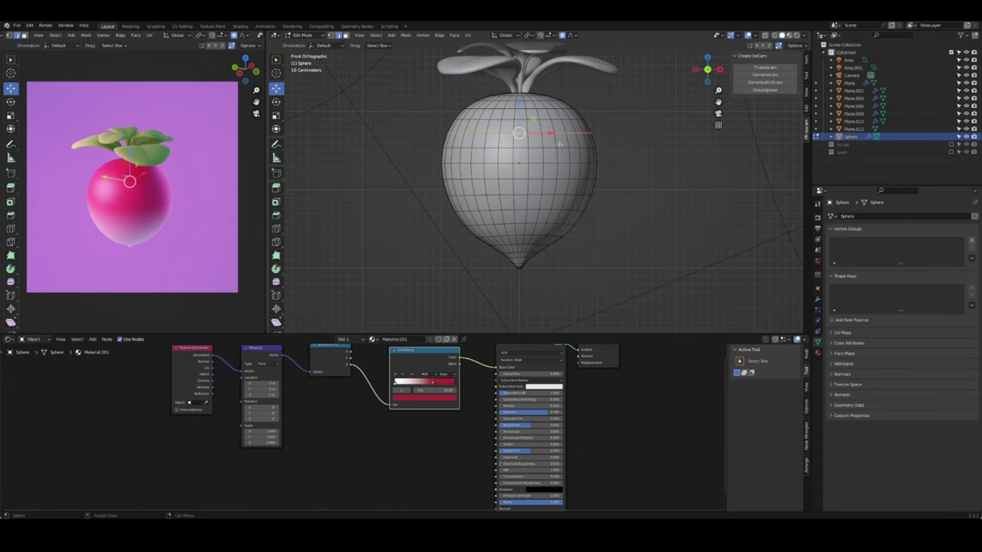
key(s)
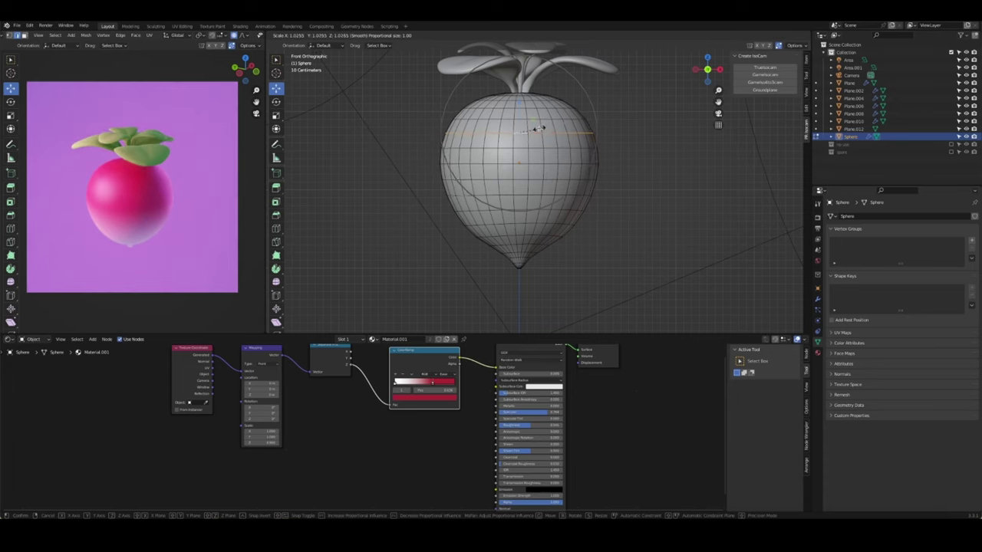
click(546, 130)
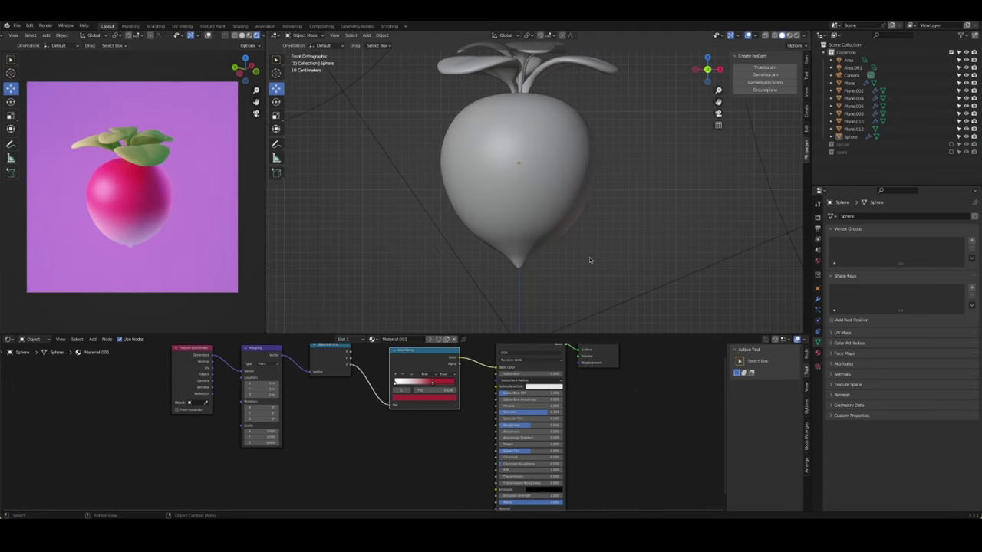
Widen the upper body by scaling two upper edge loops, the higher one to 1.028
alt+click(585, 210)
key(shift+s)
middle_drag(616, 219, 535, 238)
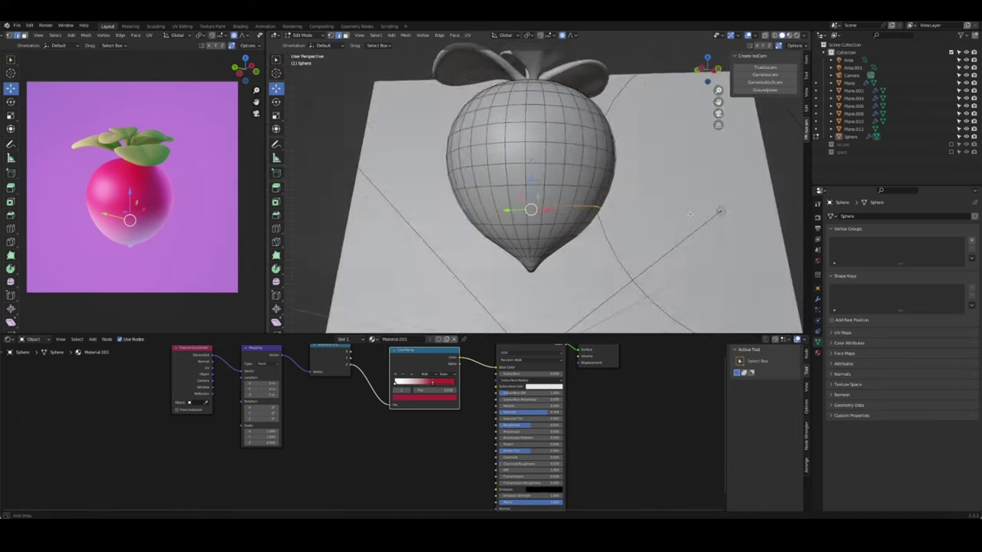
key(Tab)
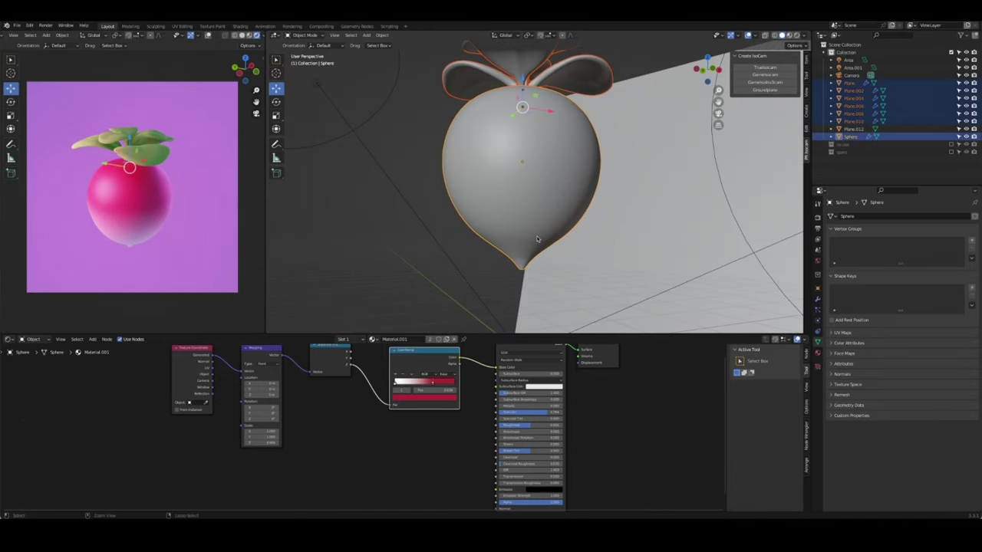
key(Tab)
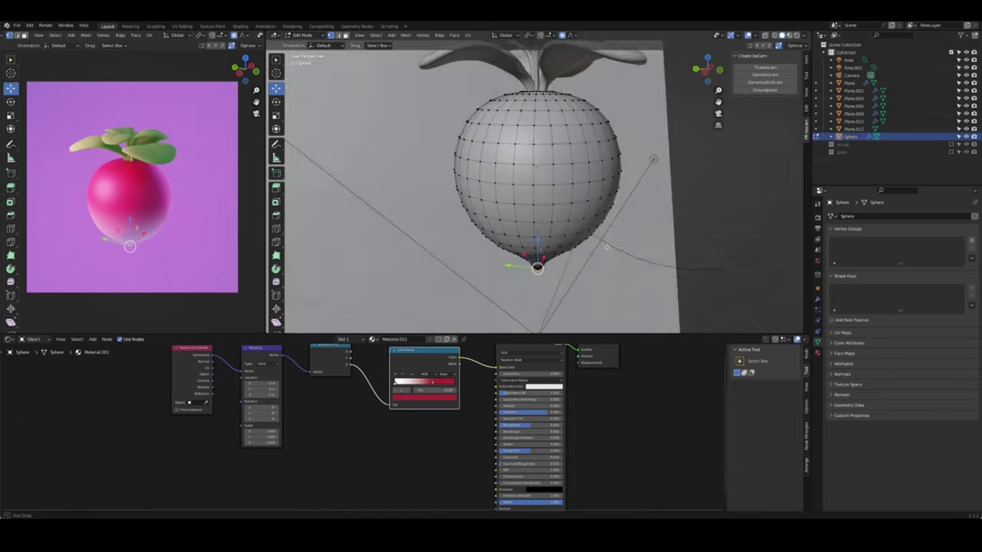
middle_drag(543, 224, 566, 218)
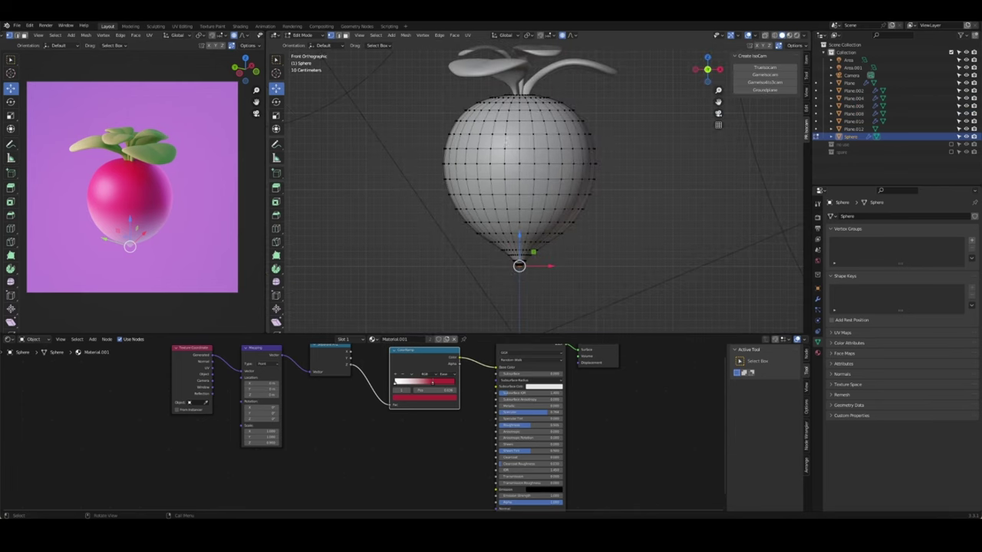
alt+click(536, 135)
key(s)
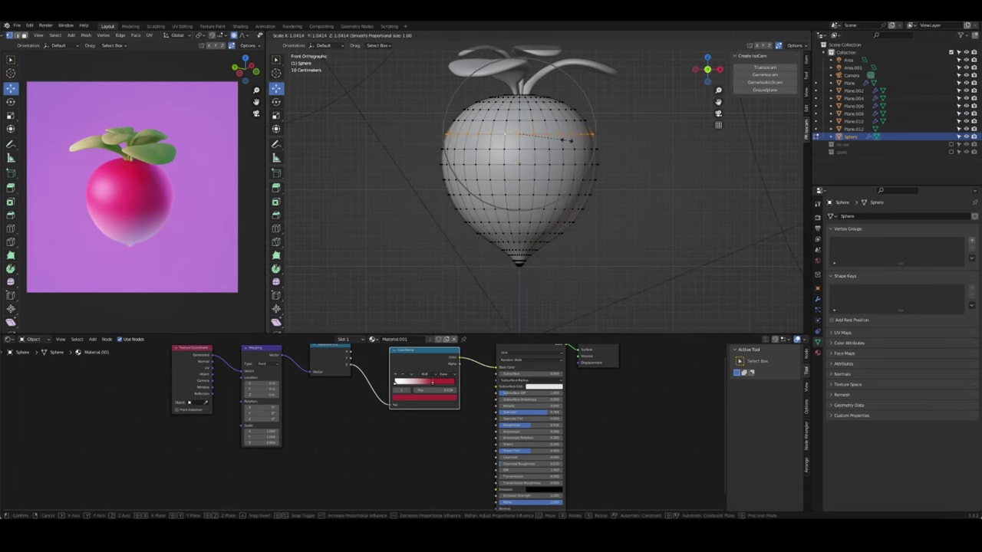
click(568, 140)
alt+click(522, 121)
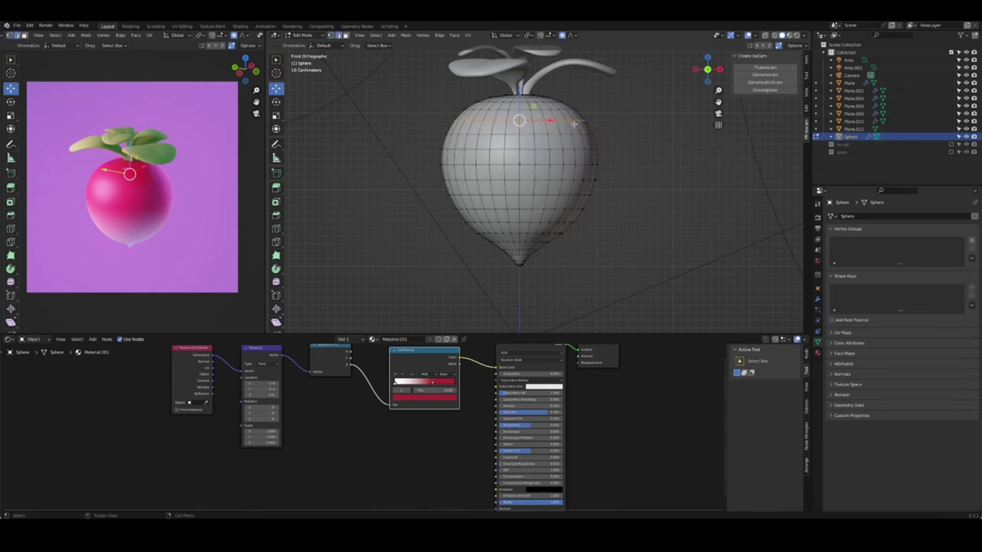
key(s)
click(575, 123)
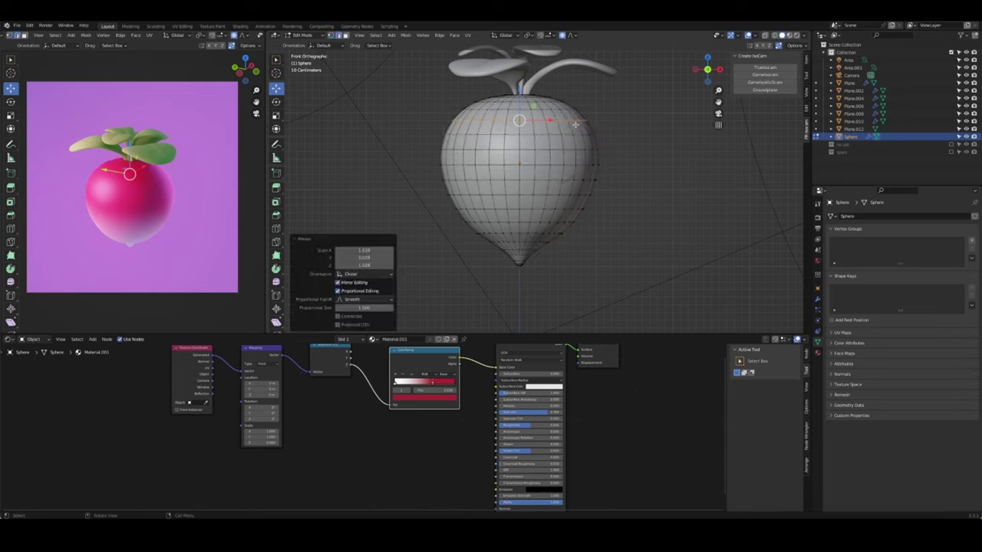
Scale the edge loop near the bottom tip to taper the root
alt+click(508, 241)
key(s)
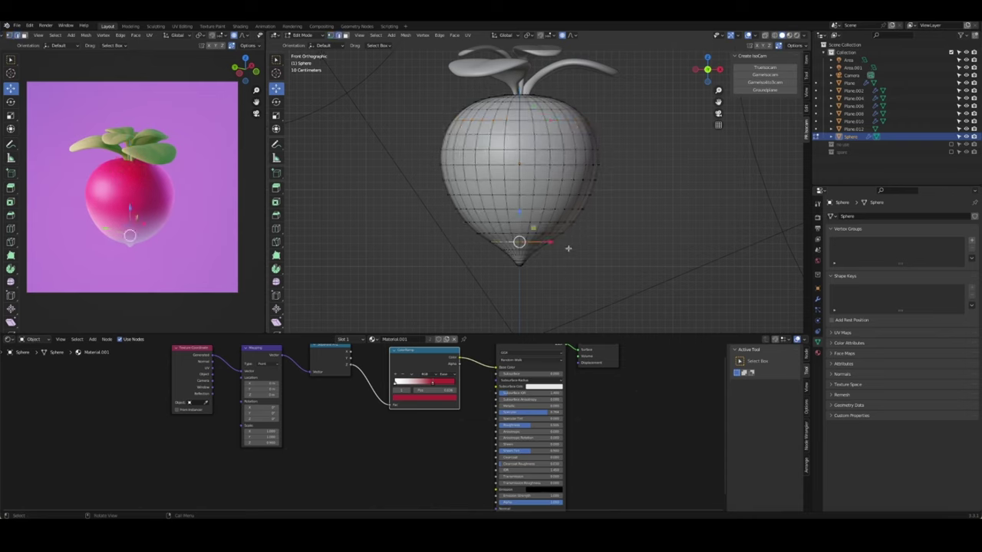
scroll(568, 247, up, 4)
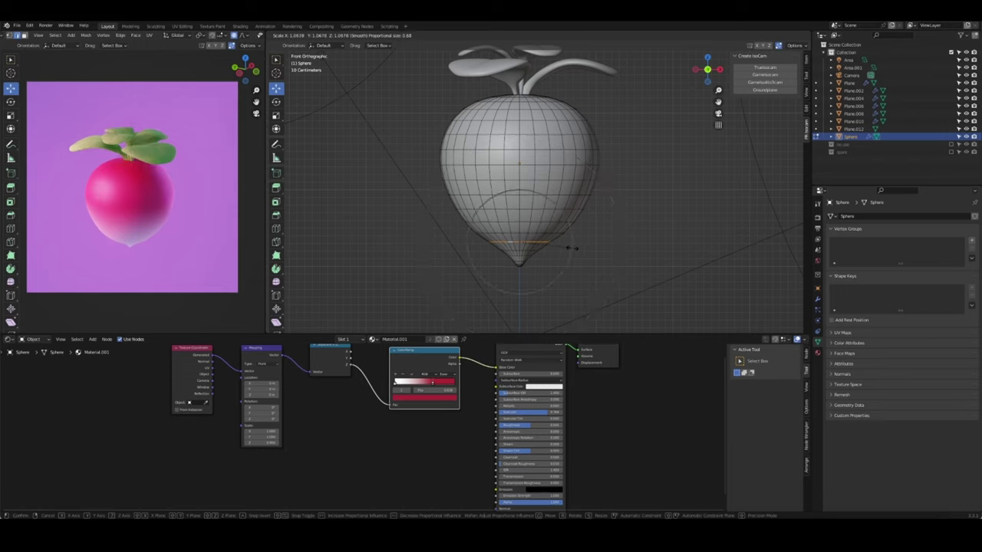
scroll(572, 248, up, 3)
click(573, 247)
Scale the middle edge loop and a final loop to round out the bulb
key(Tab)
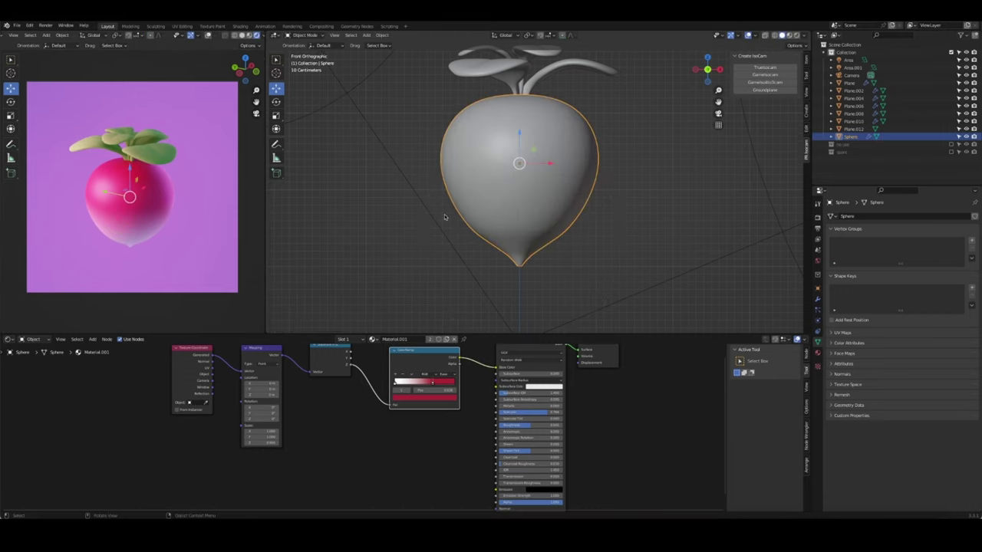
click(613, 203)
key(Tab)
alt+click(490, 208)
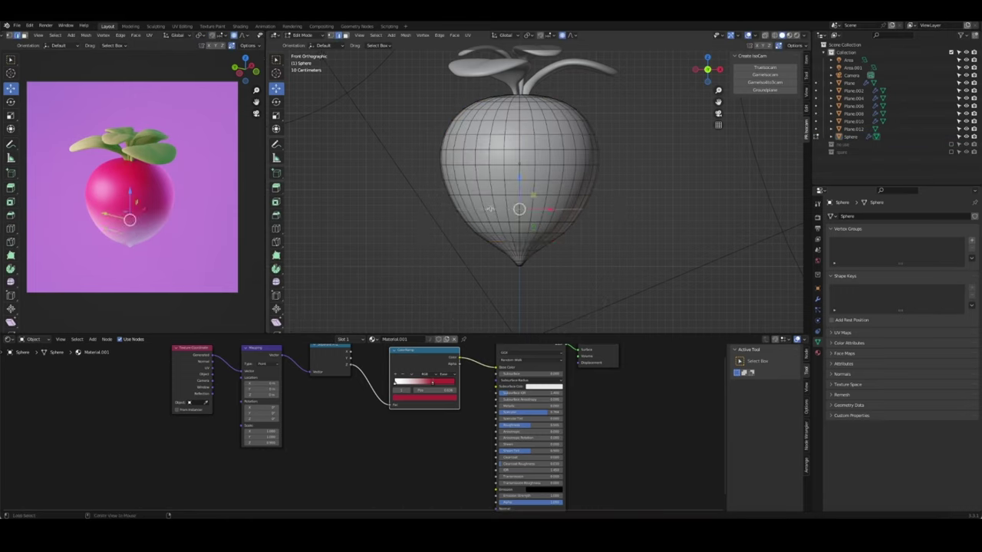
key(s)
click(565, 209)
key(Tab)
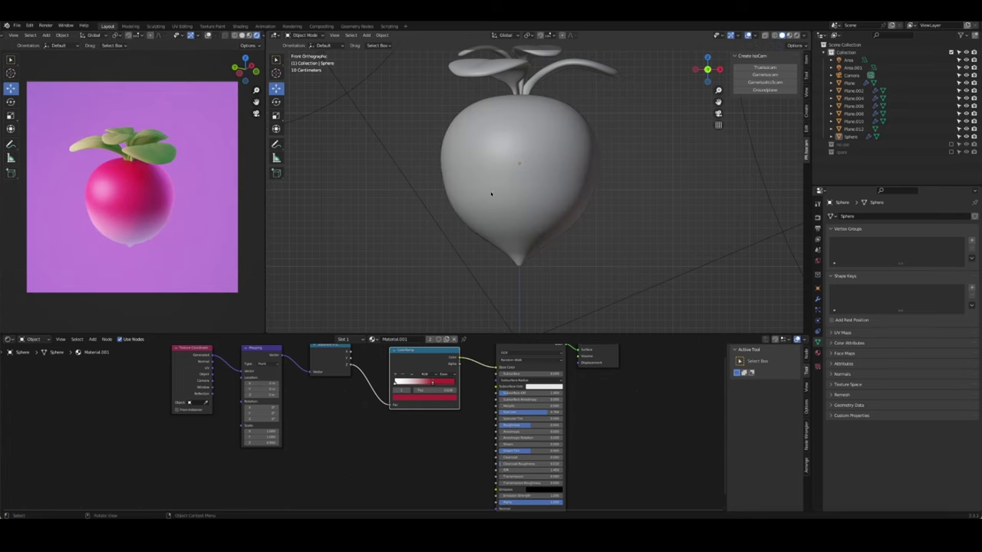
click(491, 194)
key(Tab)
key(s)
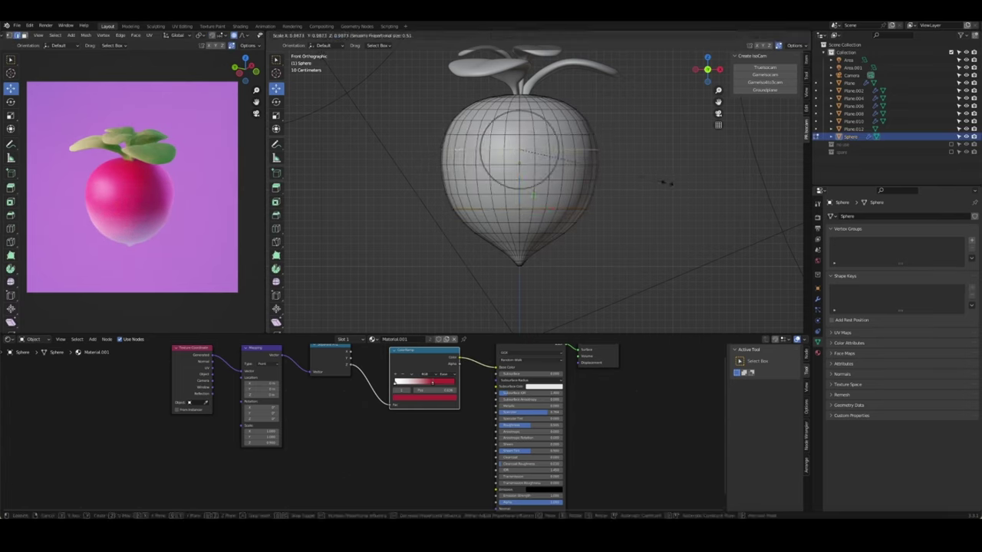
click(666, 183)
key(Tab)
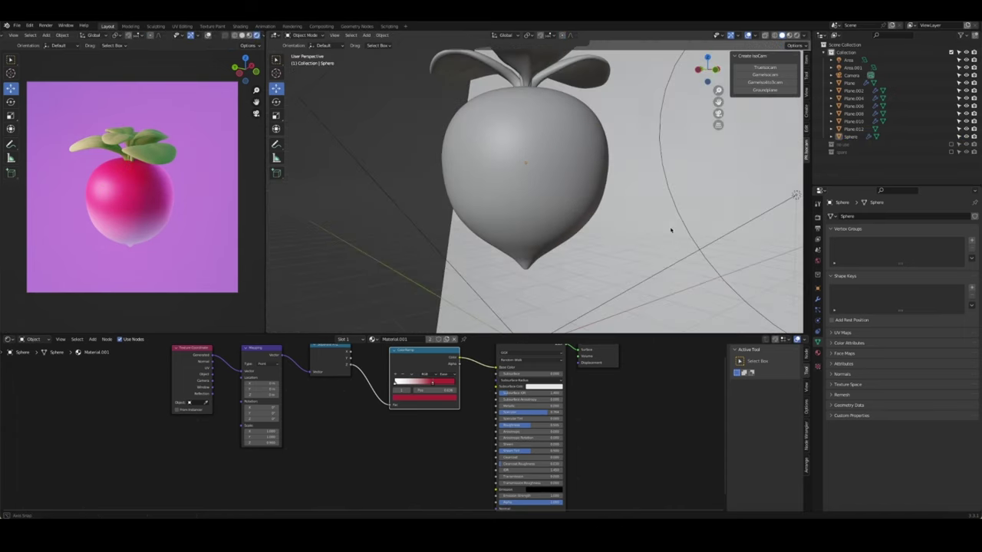
Rotate the pink Area.001 light around Z while viewing through the camera
mouse_move(671, 230)
middle_down()
mouse_move(621, 225)
mouse_move(693, 219)
mouse_move(587, 247)
mouse_move(599, 217)
mouse_move(565, 227)
middle_up()
click(545, 212)
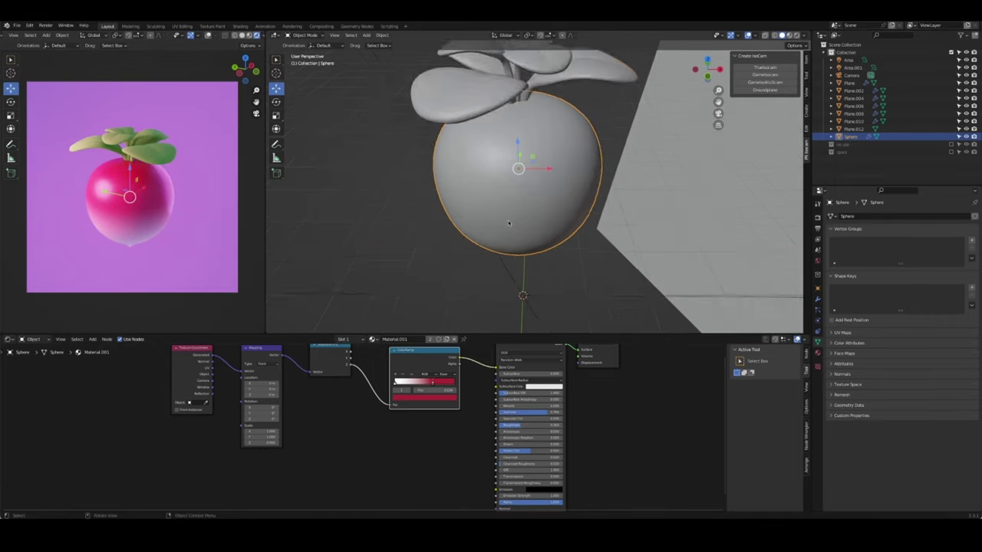
scroll(508, 223, down, 5)
click(712, 226)
key(KP_0)
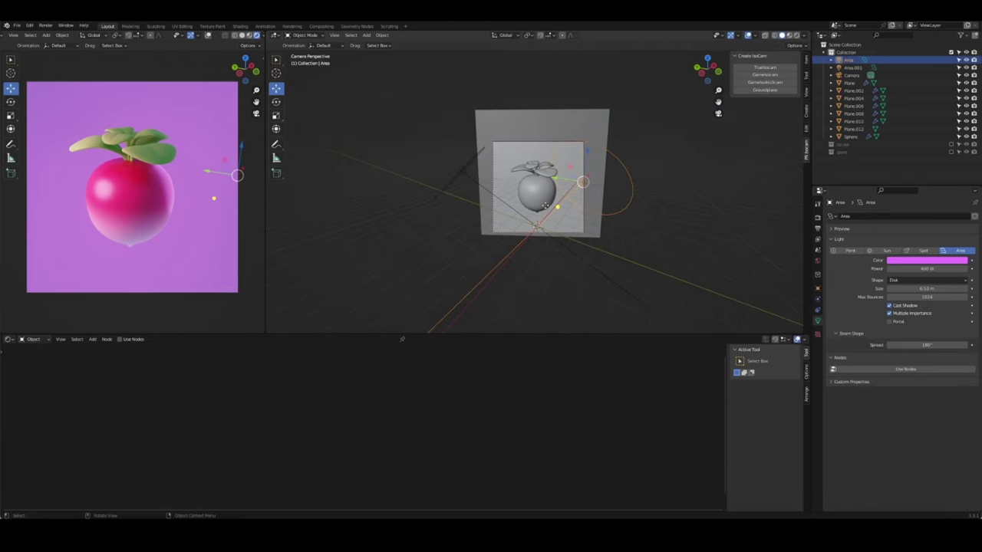
click(460, 170)
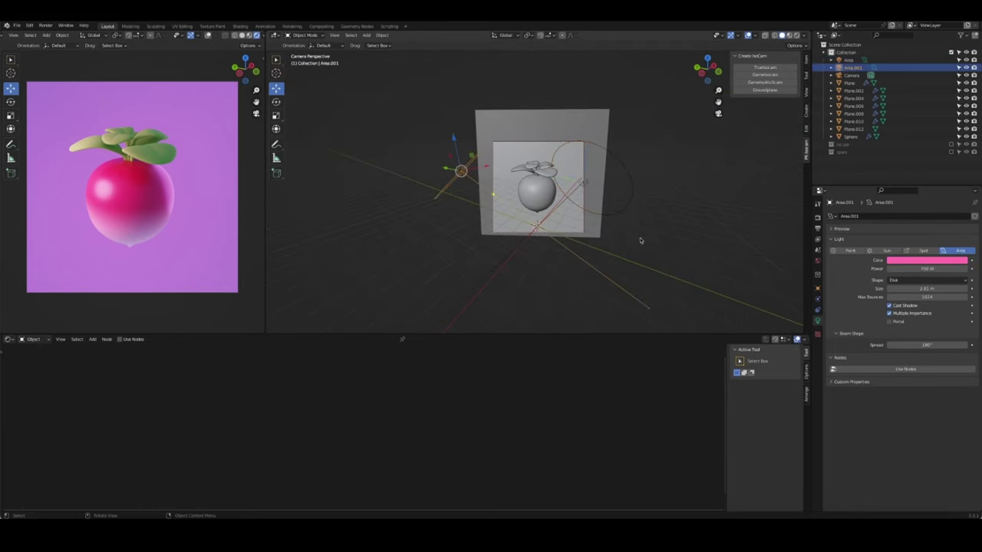
key(r)
key(z)
click(690, 214)
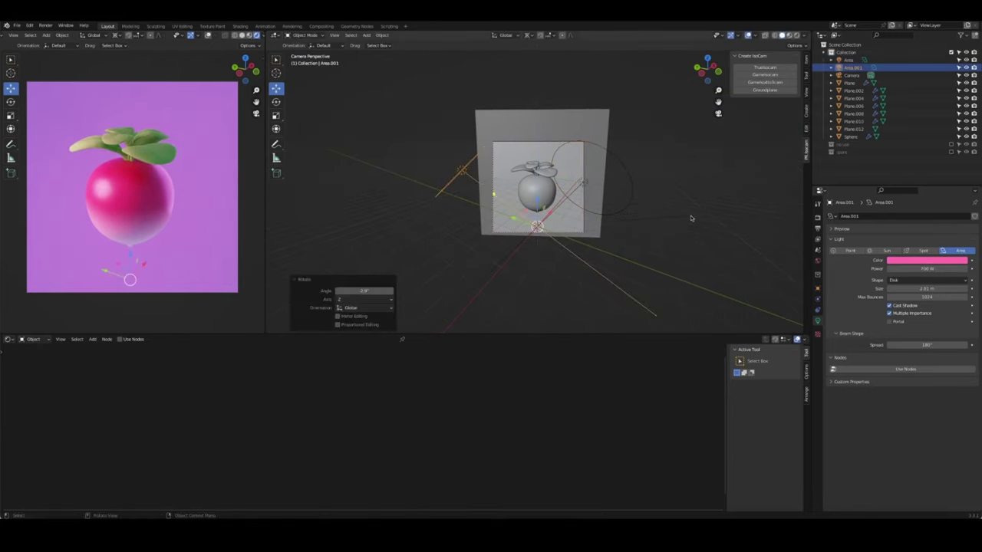
click(561, 252)
Render the image, close the result, and select the main Area light
key(F12)
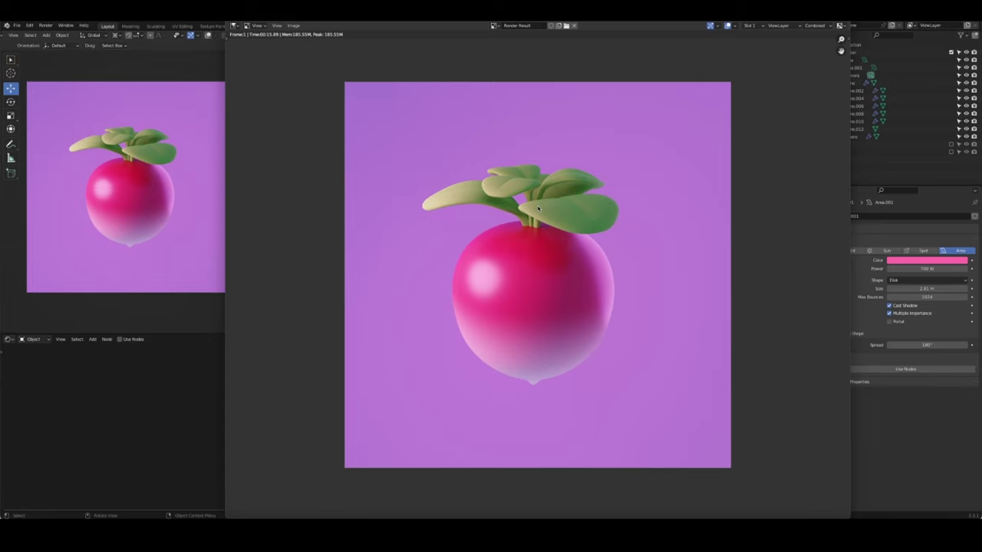
key(Escape)
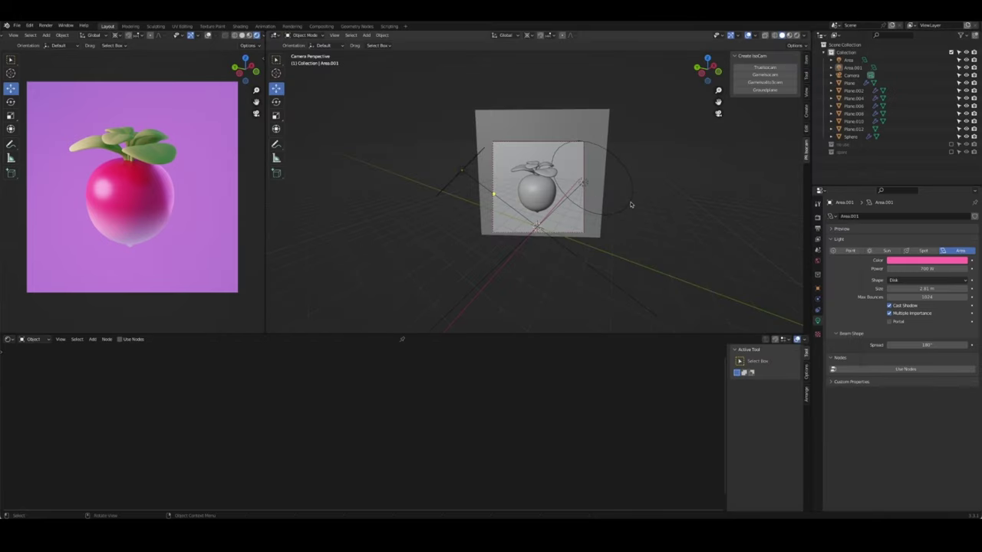
click(630, 199)
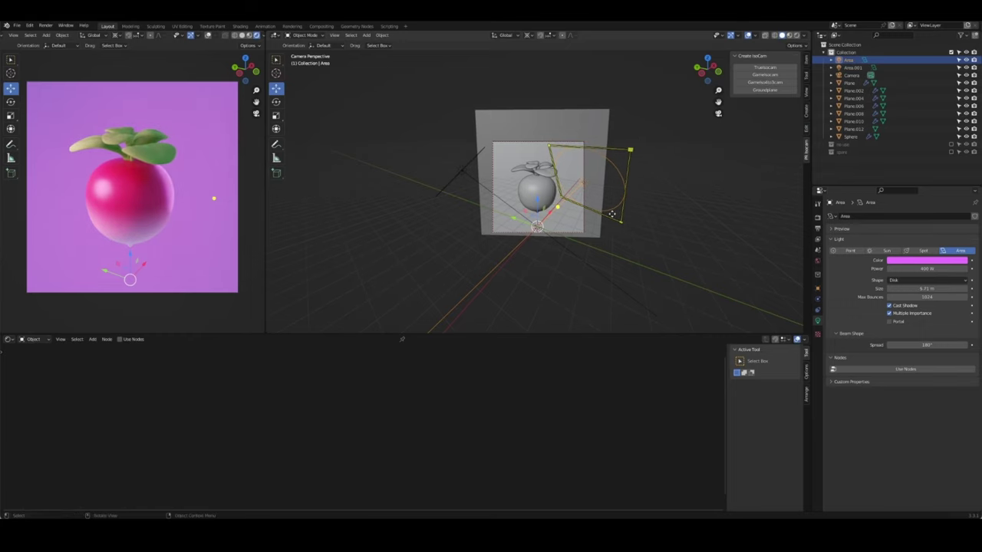
Switch the viewport to rendered shading
key(z)
click(534, 181)
scroll(534, 181, up, 4)
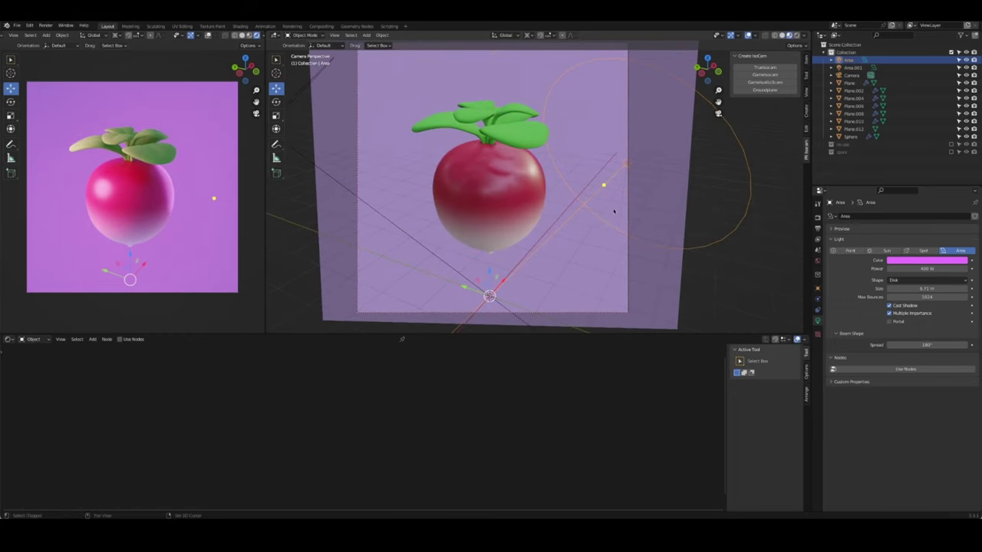
key(z)
click(659, 225)
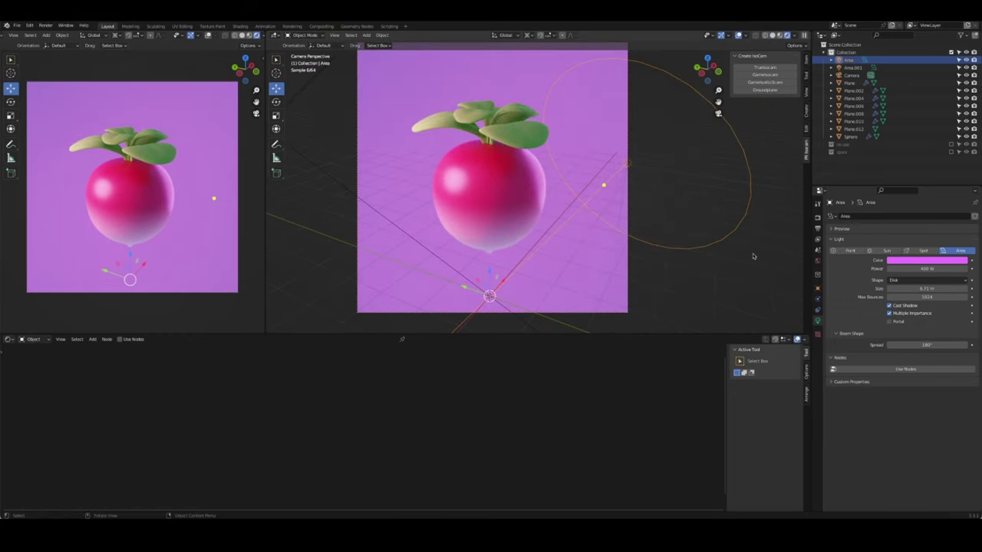
Rotate the Area light around Z, shrink it to 4.45 m, and move it along its axis
key(r)
key(z)
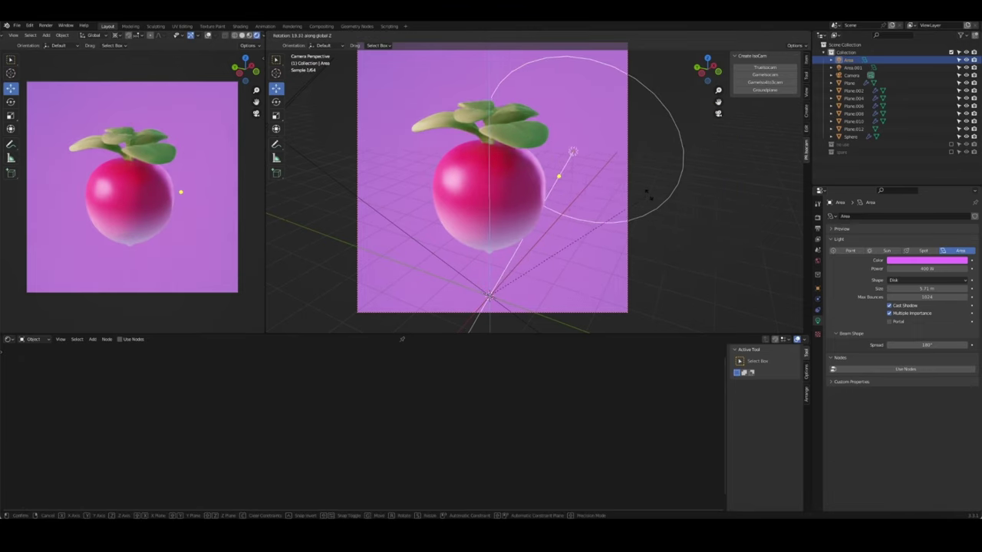
click(572, 157)
drag(649, 222, 701, 200)
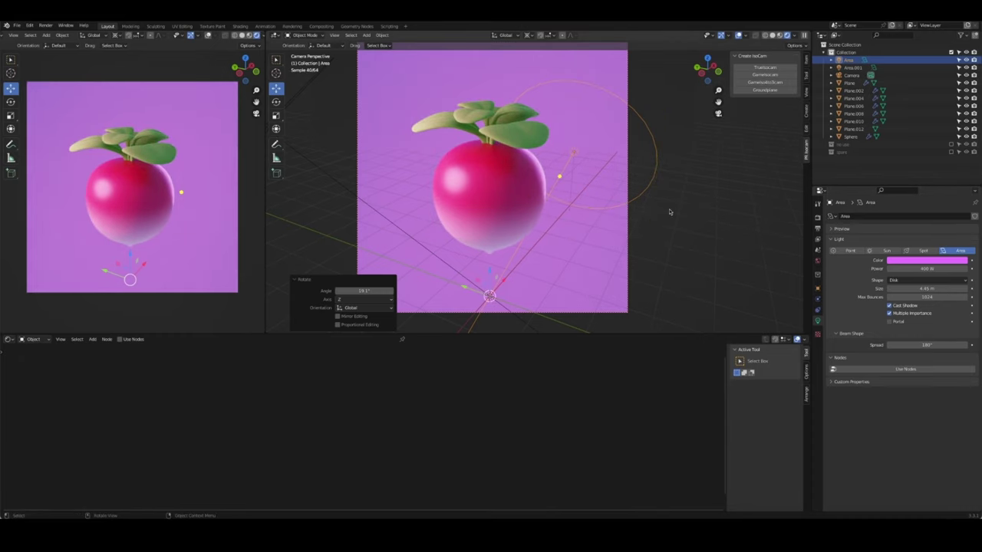
middle_drag(714, 201, 705, 208)
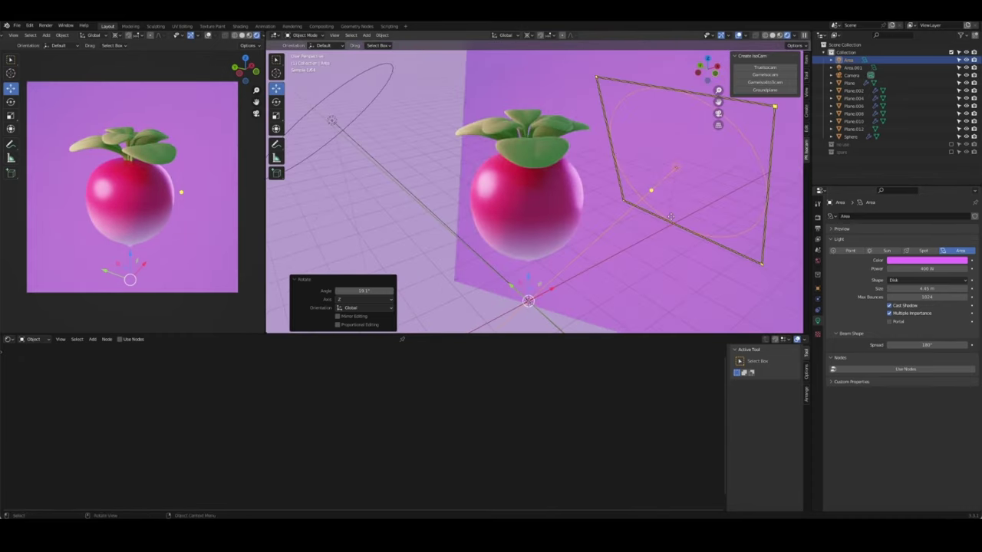
key(g)
key(z)
key(z)
click(694, 215)
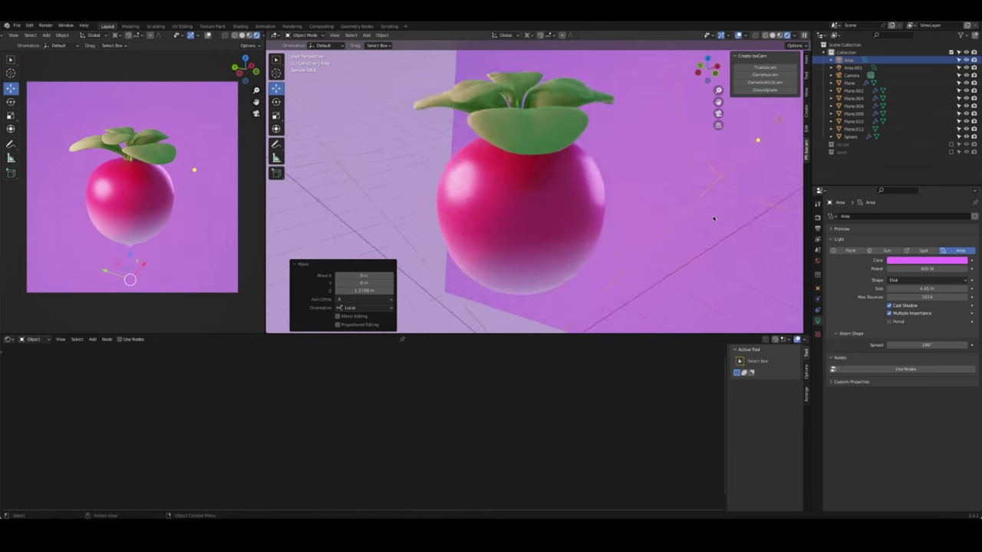
middle_drag(694, 215, 680, 223)
Make the Area light white at 120 W and enlarge it to about 5.9 m
click(895, 260)
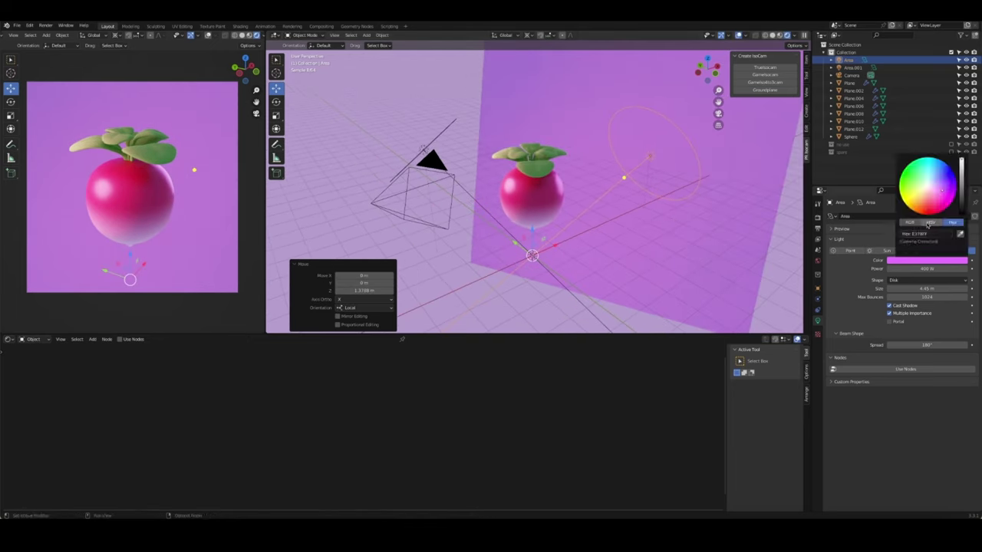
click(928, 223)
drag(932, 233, 901, 241)
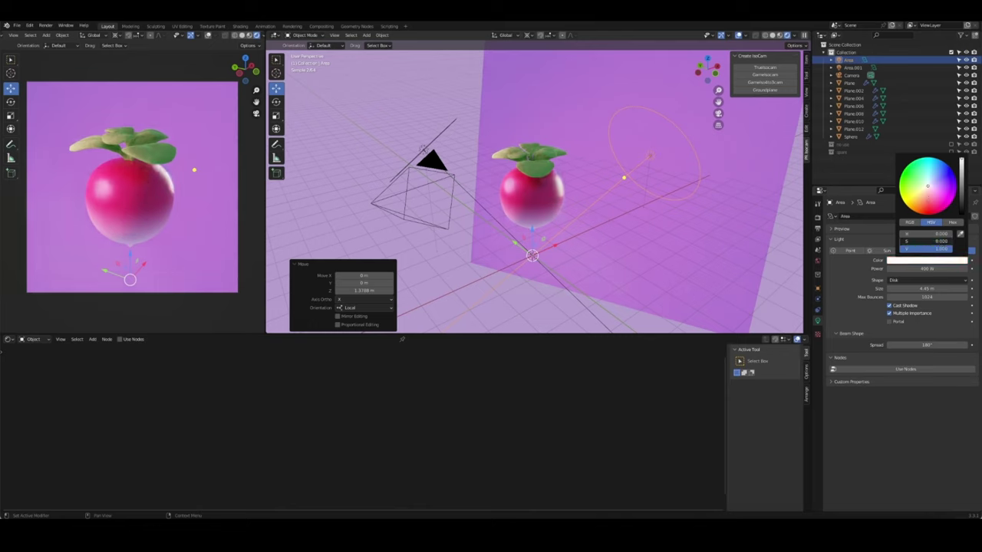
click(938, 270)
text(120)
key(Return)
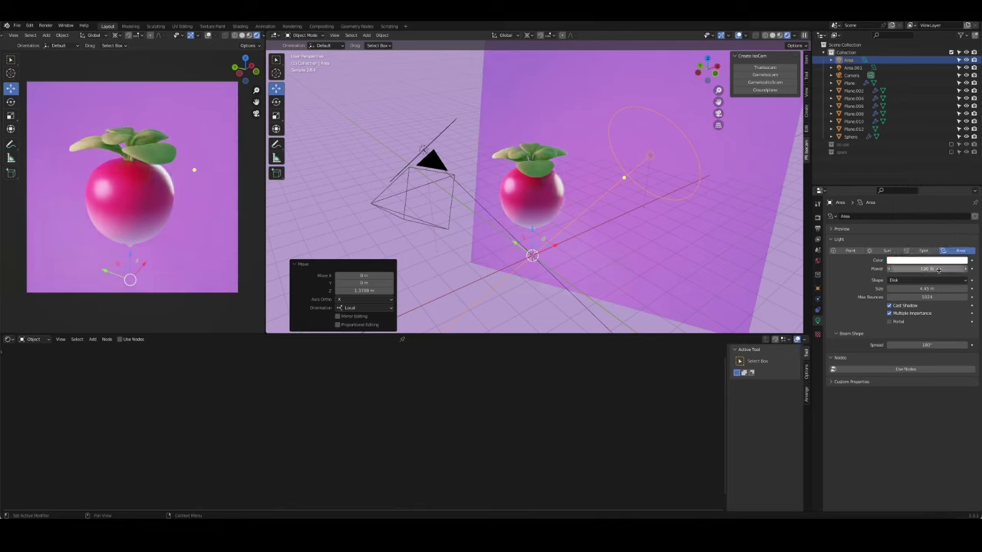
drag(702, 215, 719, 234)
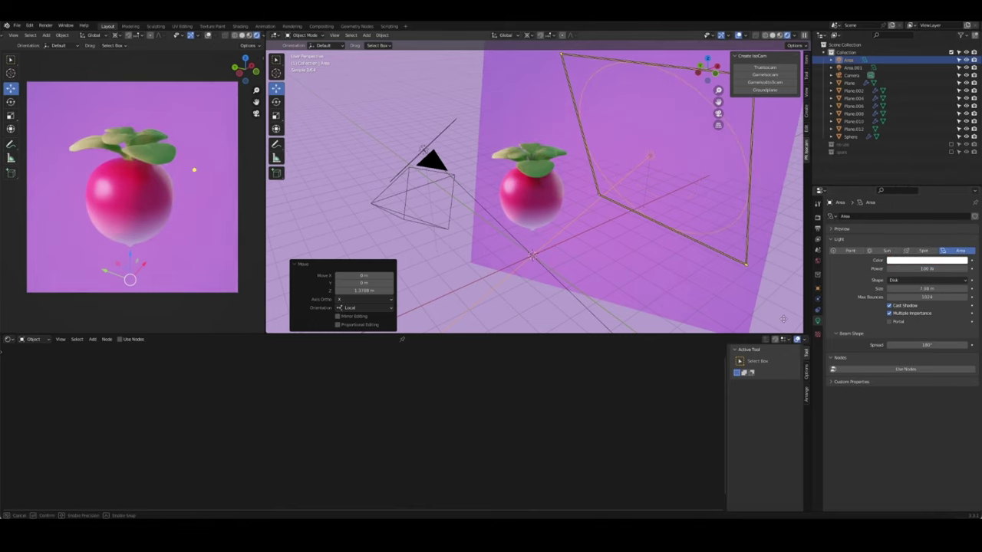
click(557, 305)
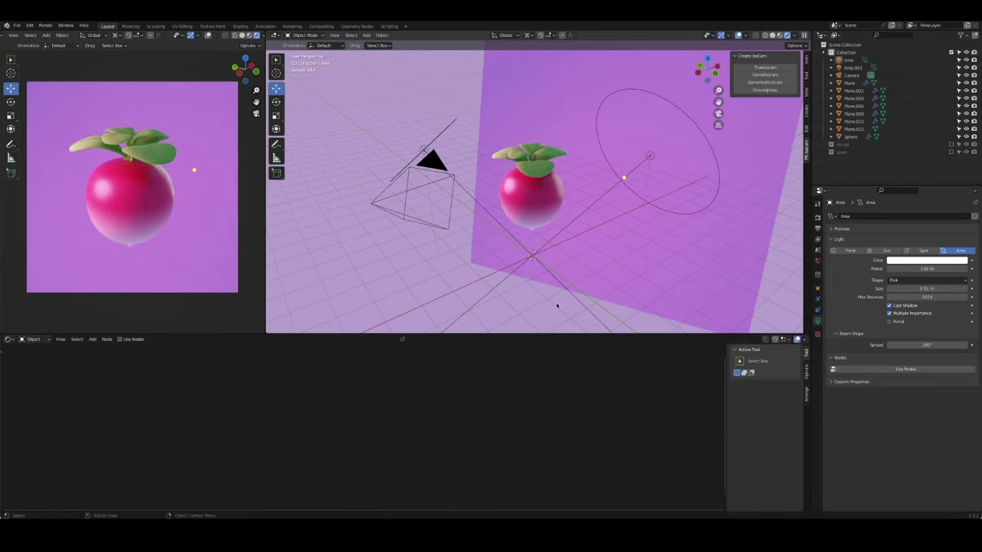
middle_drag(556, 304, 657, 283)
From the camera view, rotate the Area light around Z again and set its power to 200 W
key(KP_0)
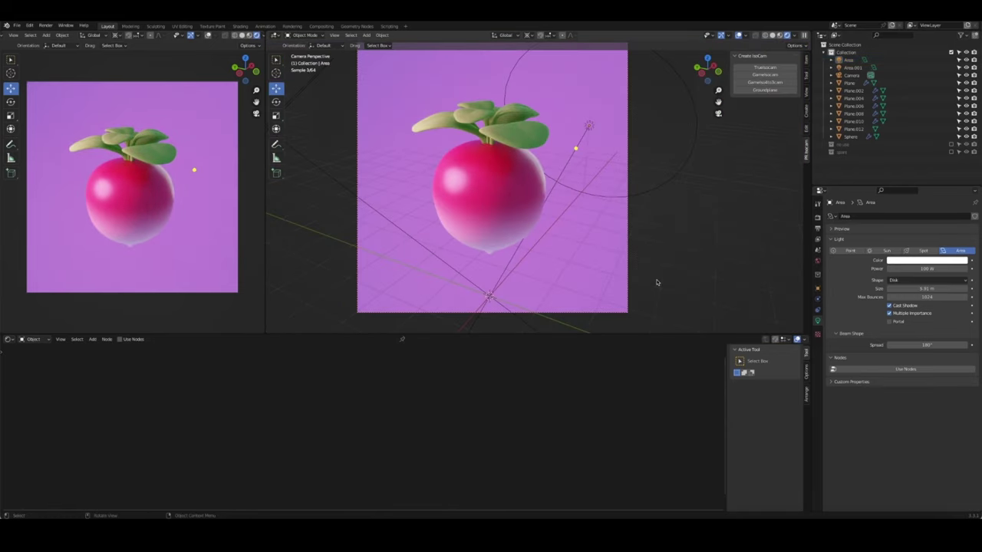
click(586, 132)
key(r)
key(z)
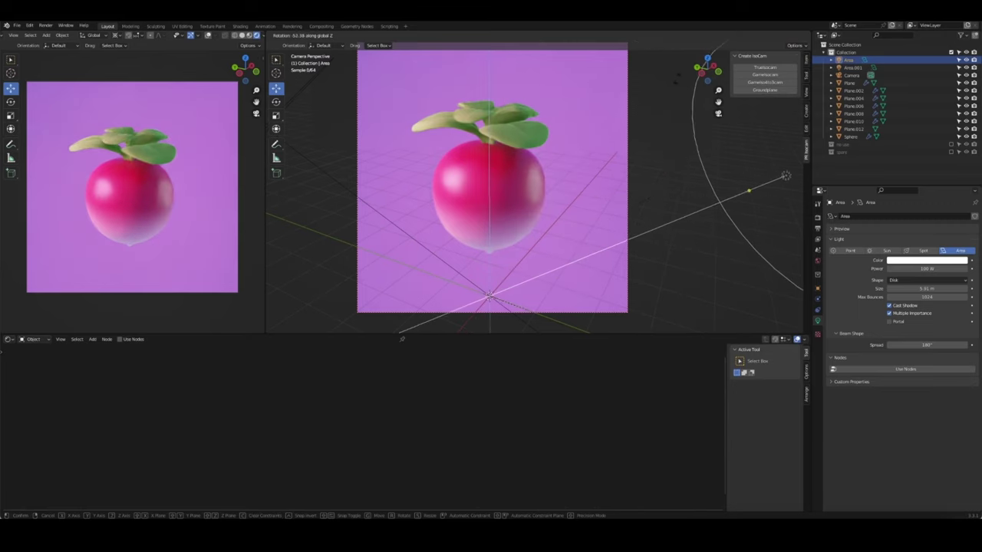
click(603, 287)
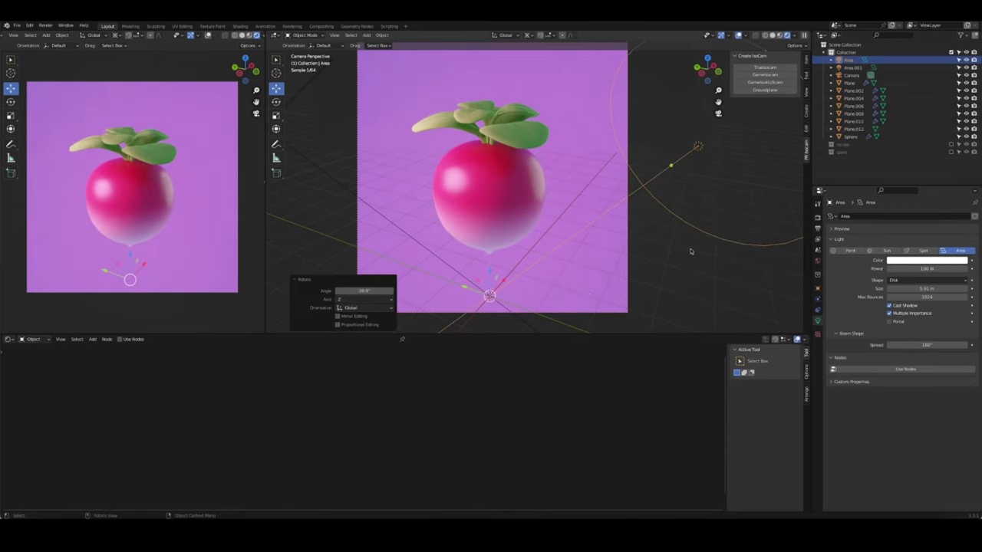
click(924, 268)
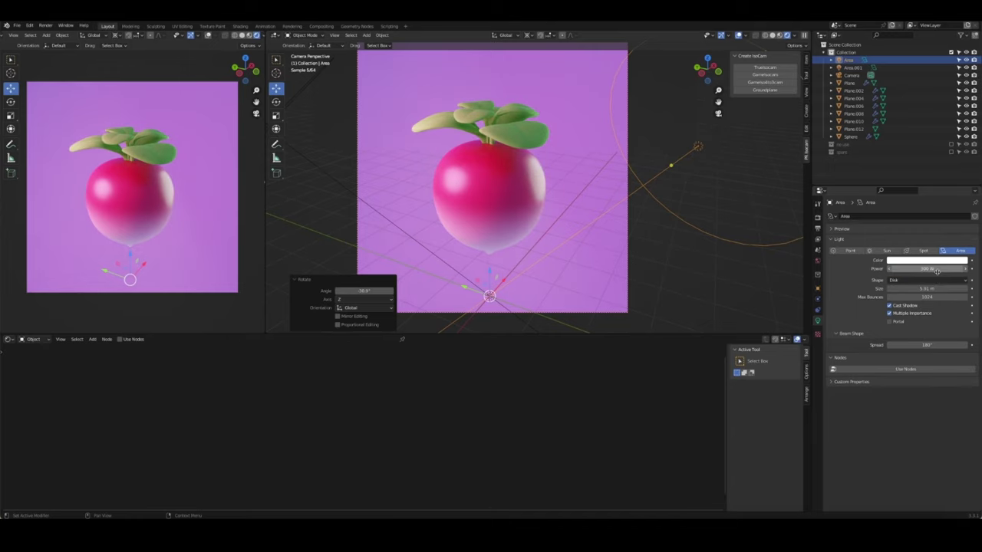
key(Return)
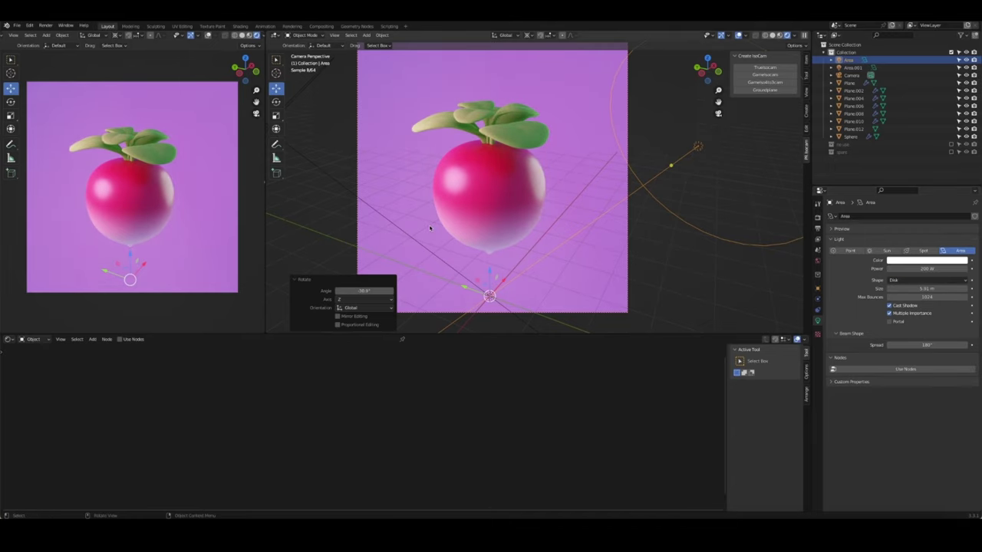
Tint the Area light pale pink and give it one more rotation
scroll(426, 221, down, 2)
click(351, 250)
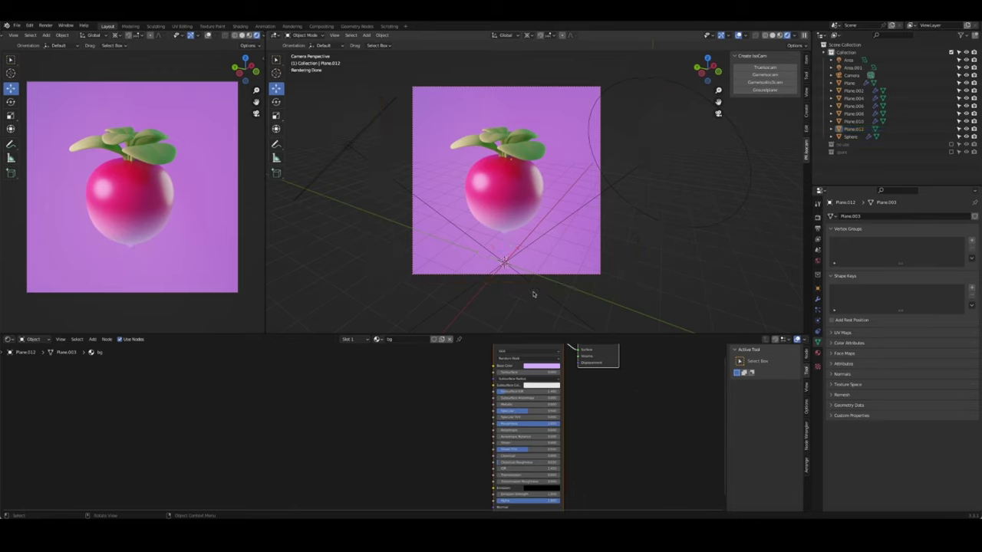
click(647, 160)
click(926, 261)
click(935, 189)
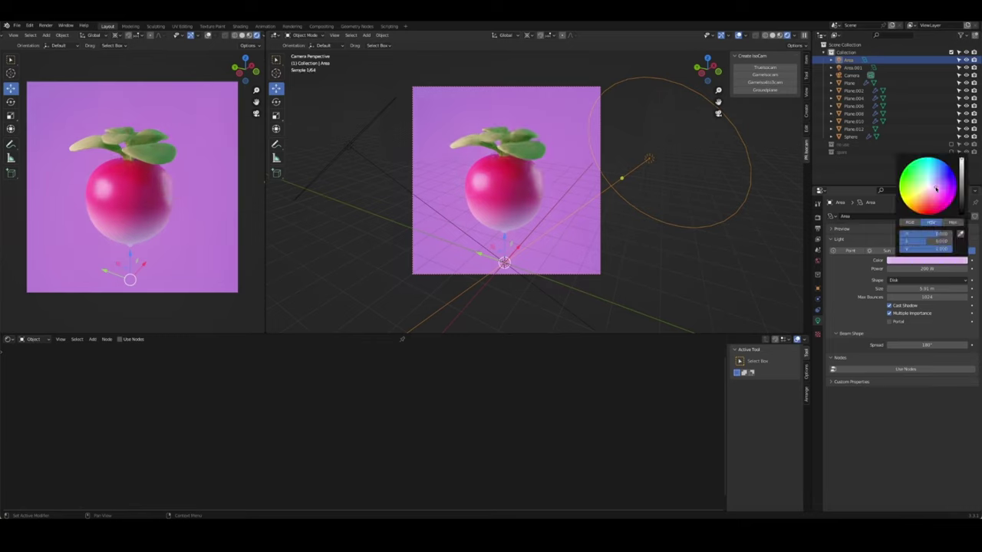
click(687, 157)
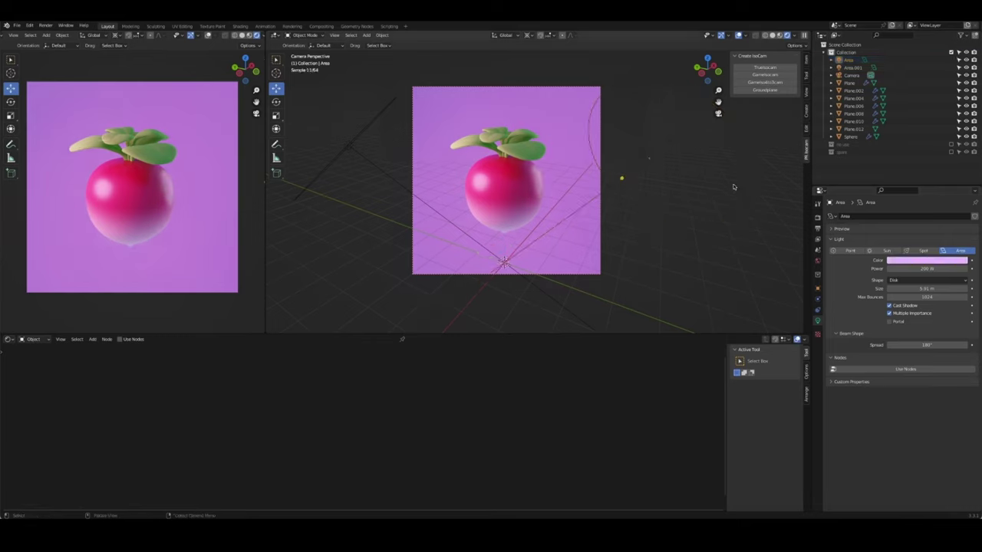
click(738, 192)
key(r)
click(606, 261)
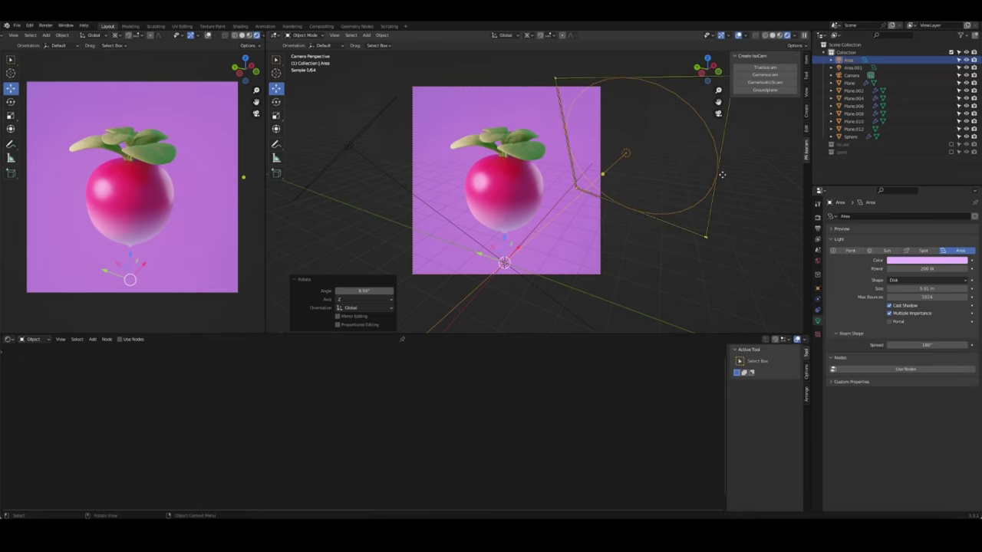
click(612, 283)
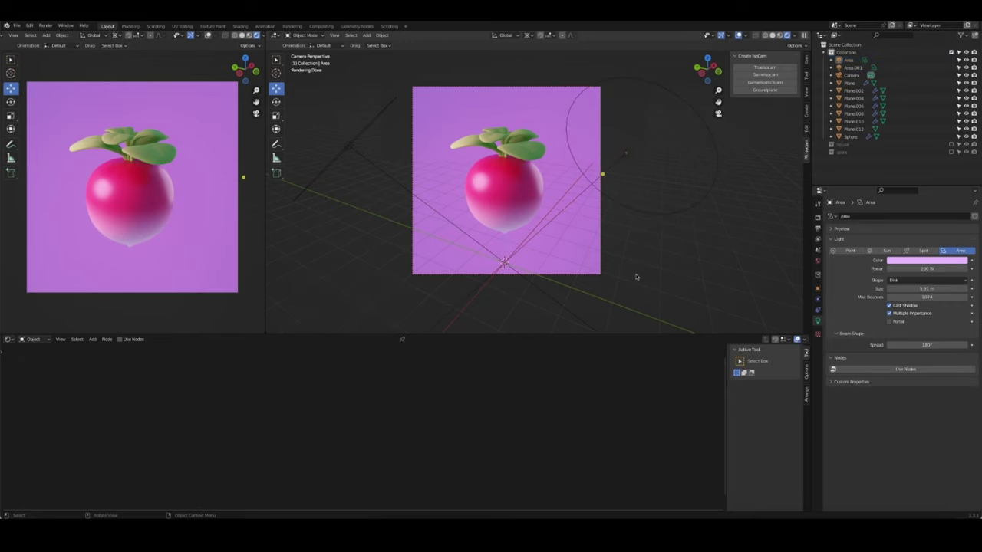
click(636, 276)
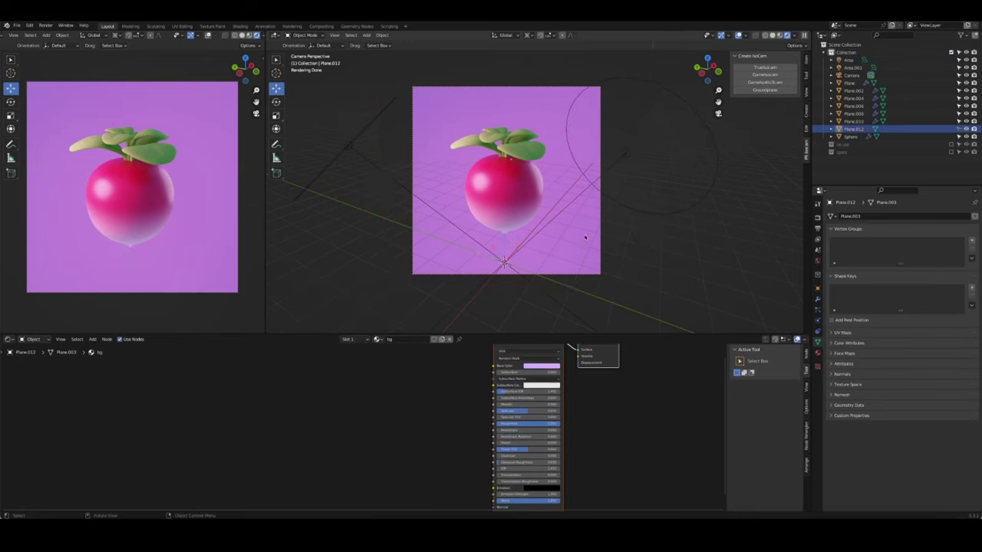
key(shift+a)
Add a disk-shaped area light and raise it to about 5.3 m
click(621, 260)
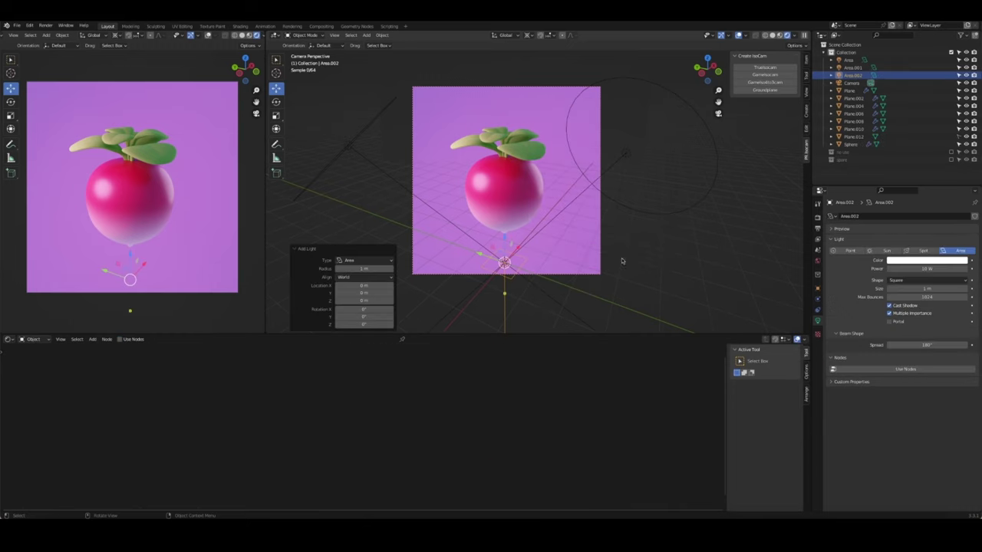
click(927, 280)
click(921, 307)
key(z)
click(506, 68)
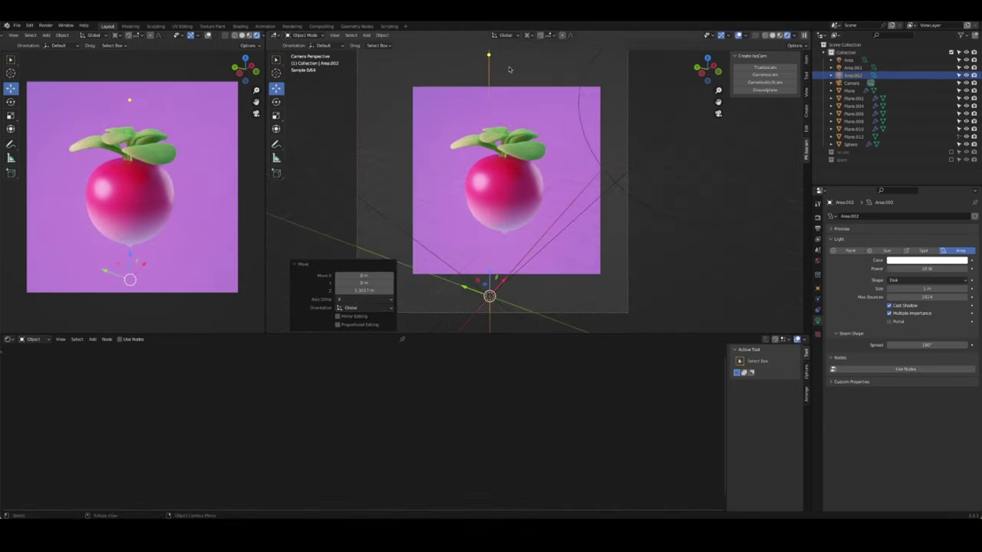
scroll(509, 69, down, 3)
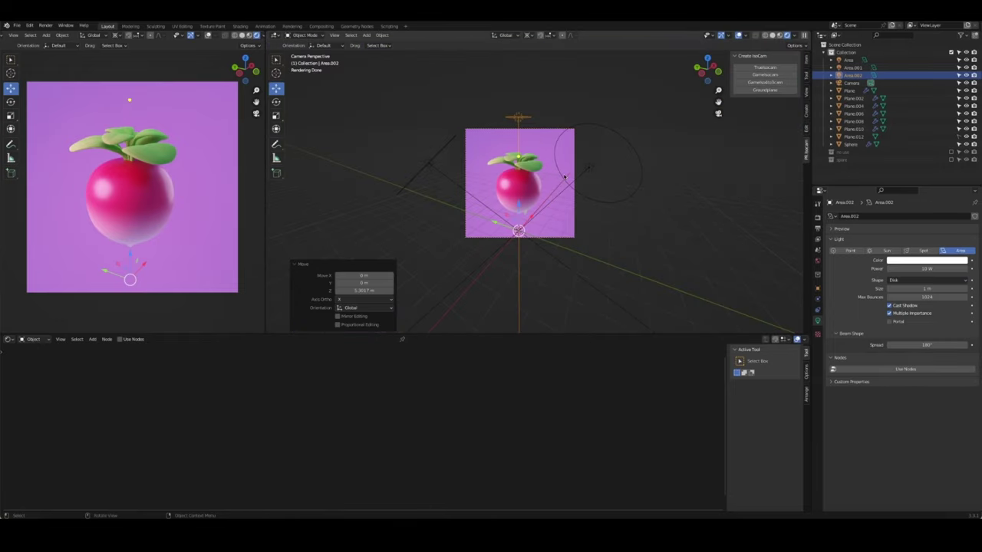
Tilt the new light 45° and turn it 45° around the Z axis
key(z)
text(r)
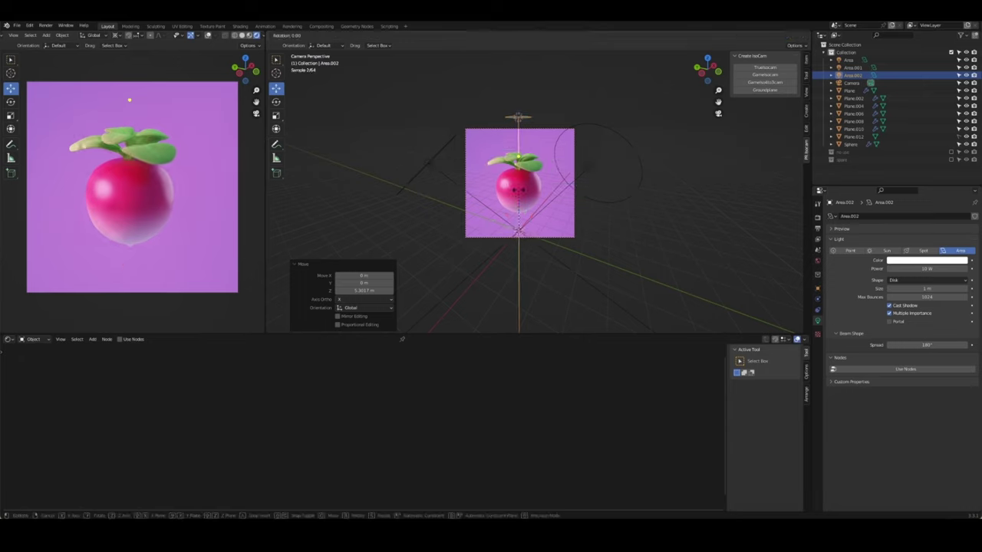
text(45)
key(Return)
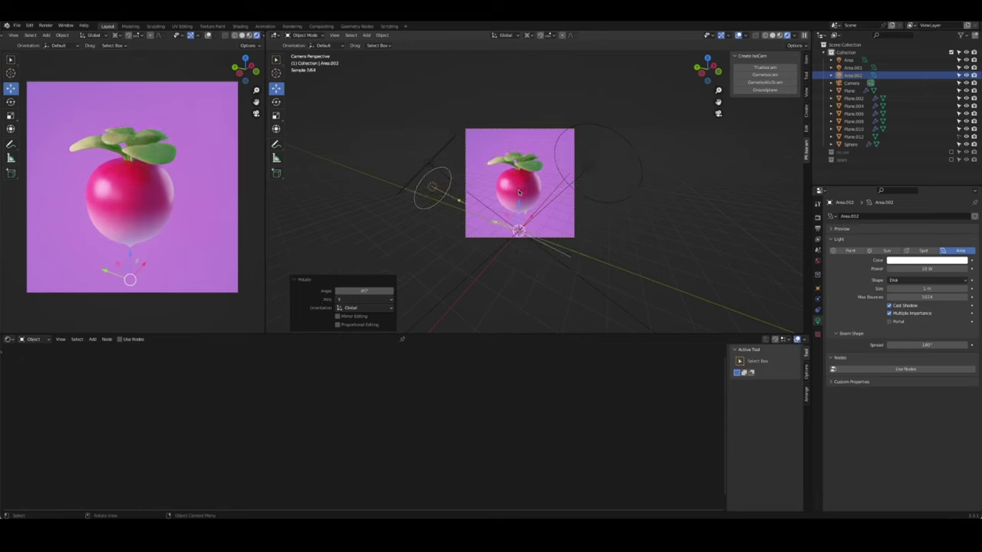
text(rz45)
key(Return)
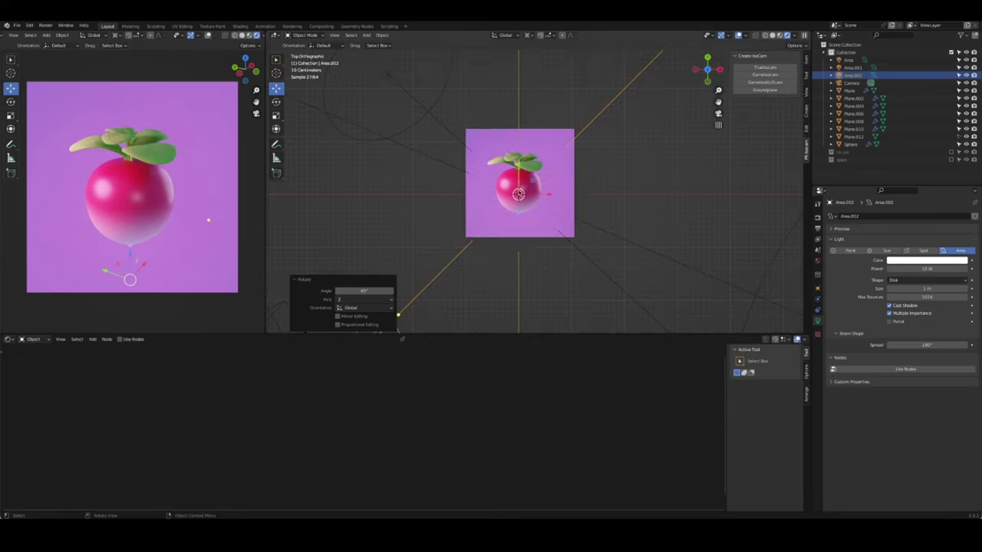
From the top view, rotate the light and move it further up and right
key(KP_7)
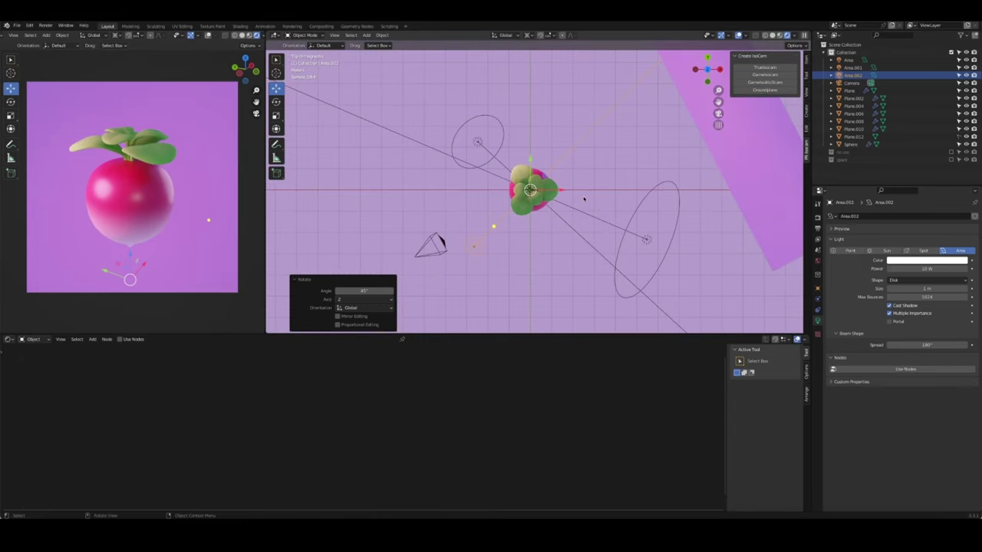
key(r)
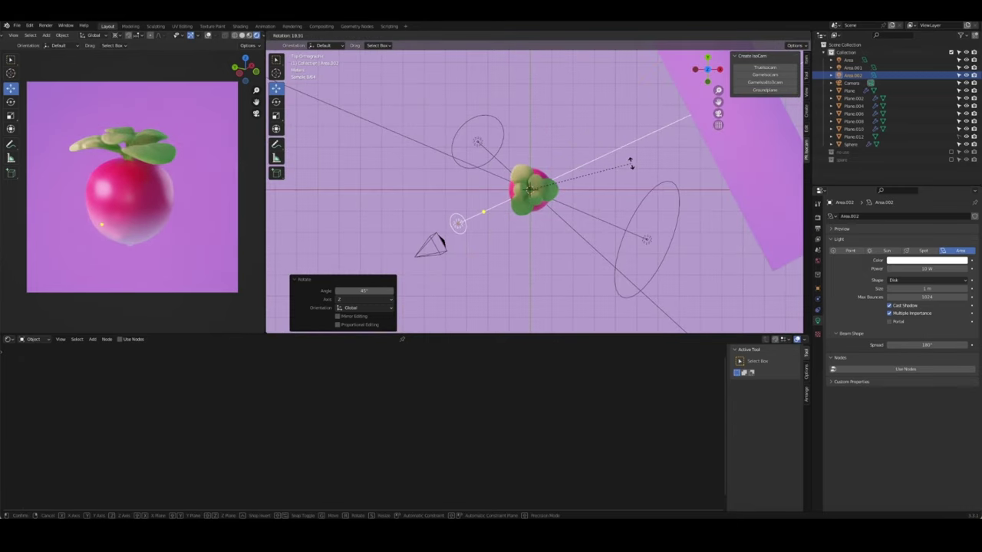
click(631, 160)
key(g)
click(658, 115)
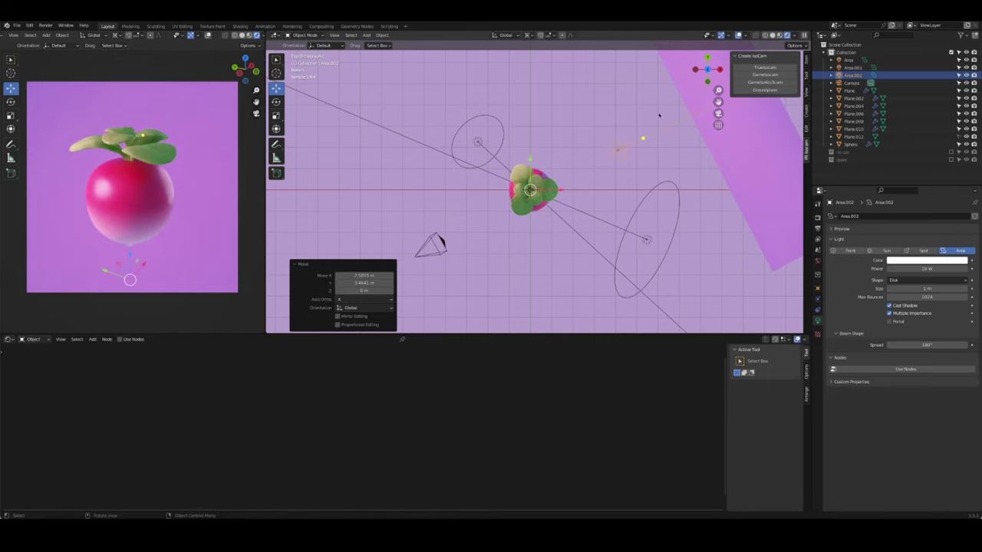
Enlarge the area light to about 5.24 m and set its power to 500 W
drag(927, 288, 951, 289)
click(942, 268)
text(5)
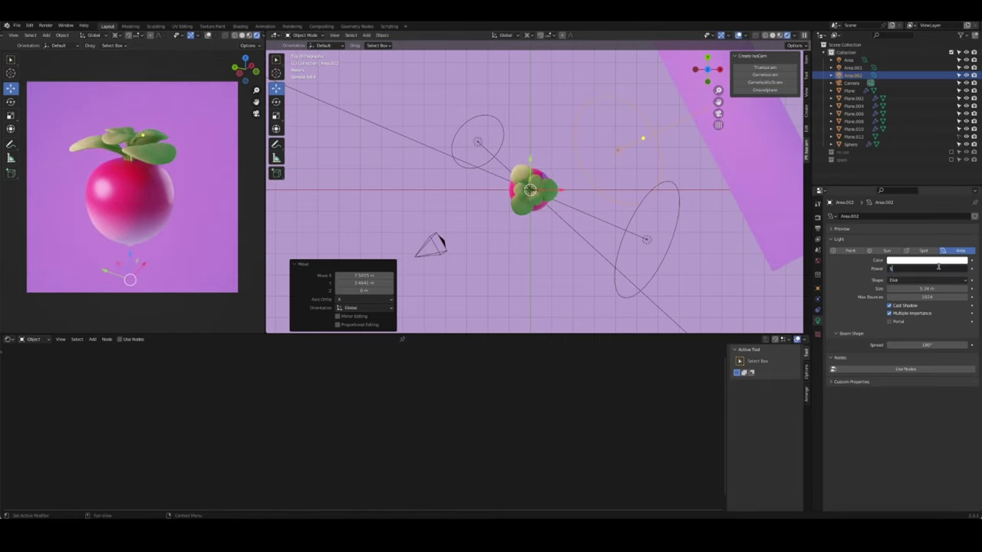
text(00)
key(Return)
In perspective, raise the light along Z, then lower it again
middle_drag(742, 279, 628, 166)
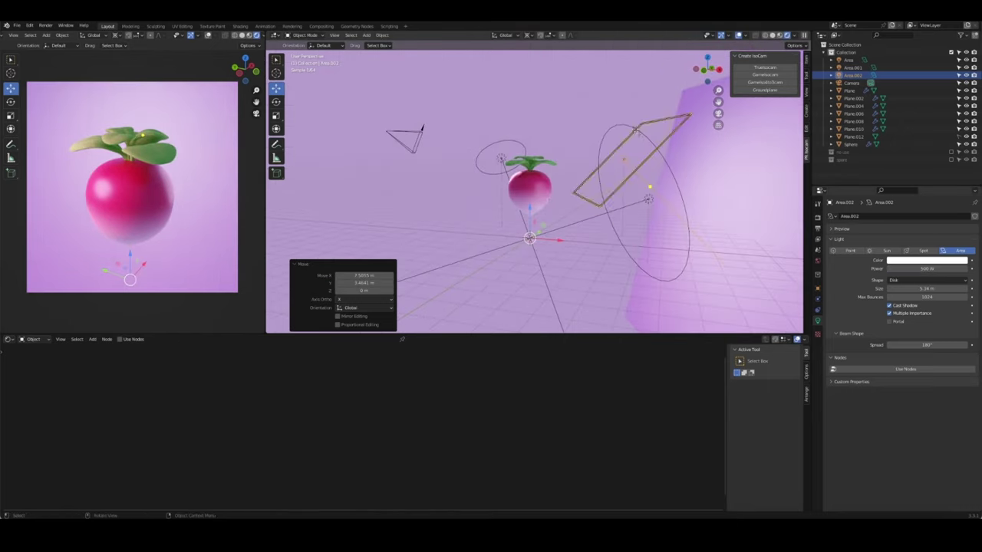
key(g)
key(z)
click(539, 164)
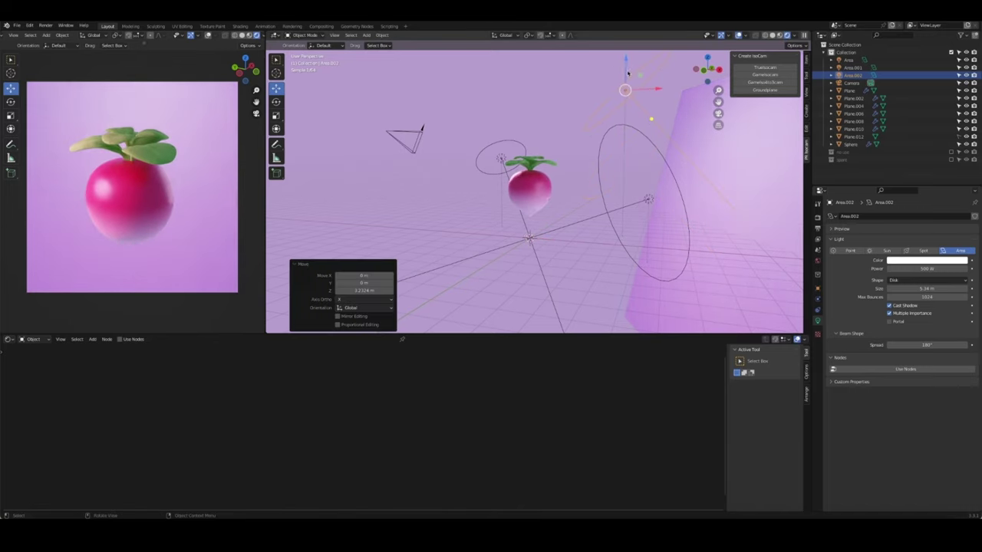
drag(627, 73, 626, 163)
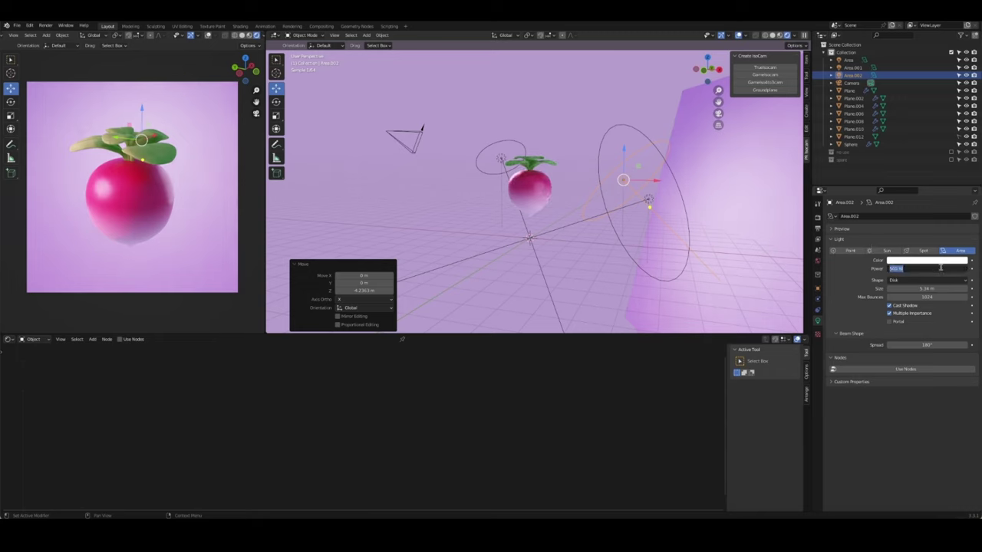
Set the light's power to 300 W and shrink it to about 4.13 m
text(300)
key(Return)
middle_drag(663, 268, 583, 261)
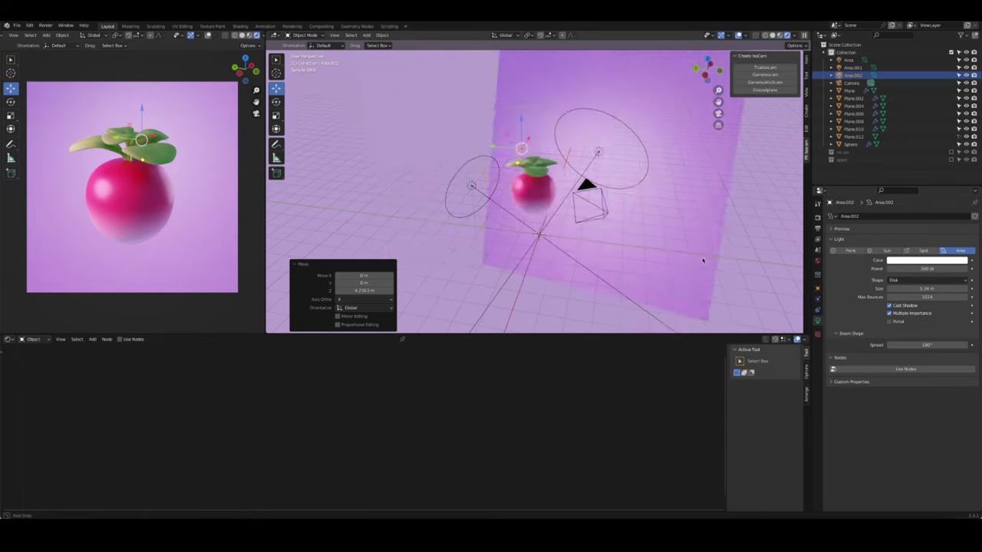
right_click(539, 122)
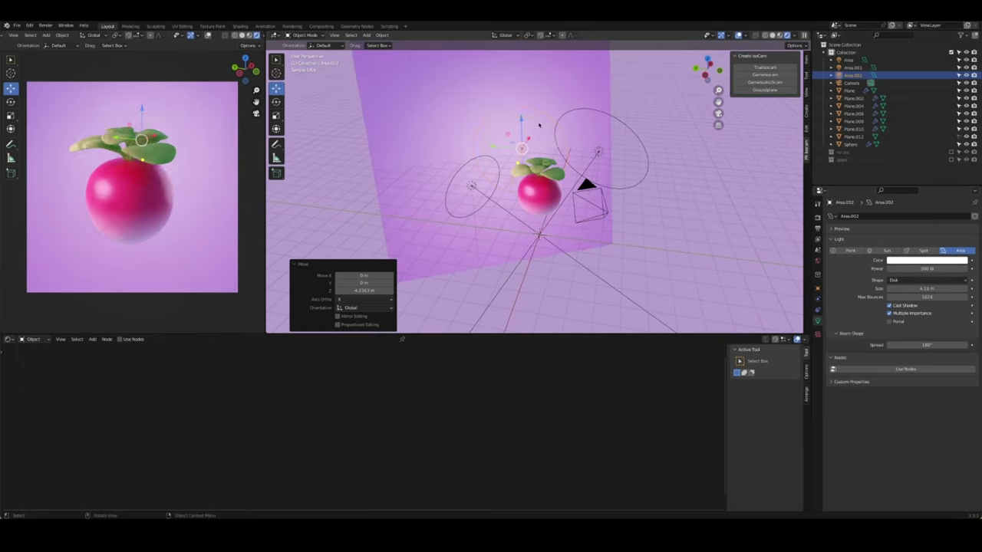
Nudge the light's position and rotation slightly while checking the camera view
key(KP_0)
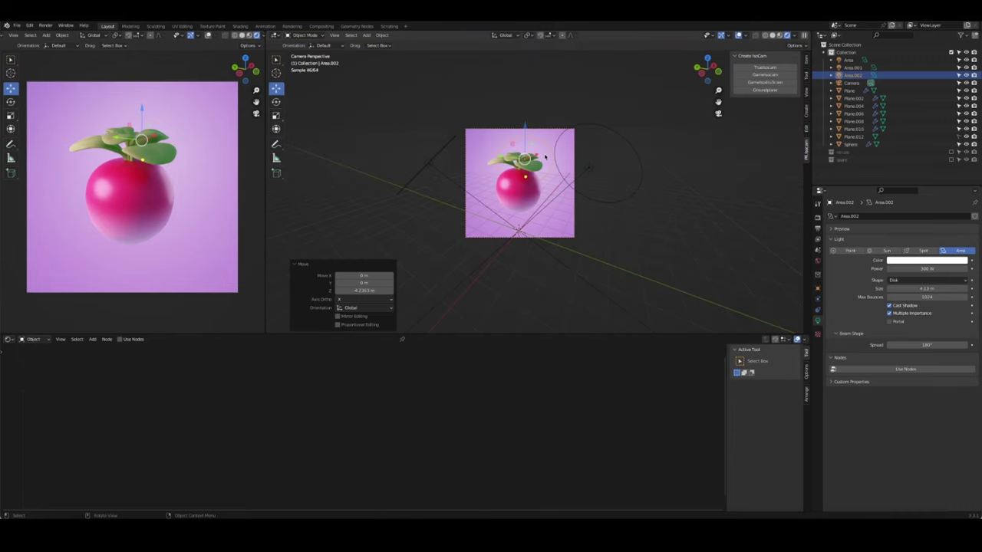
key(g)
click(643, 184)
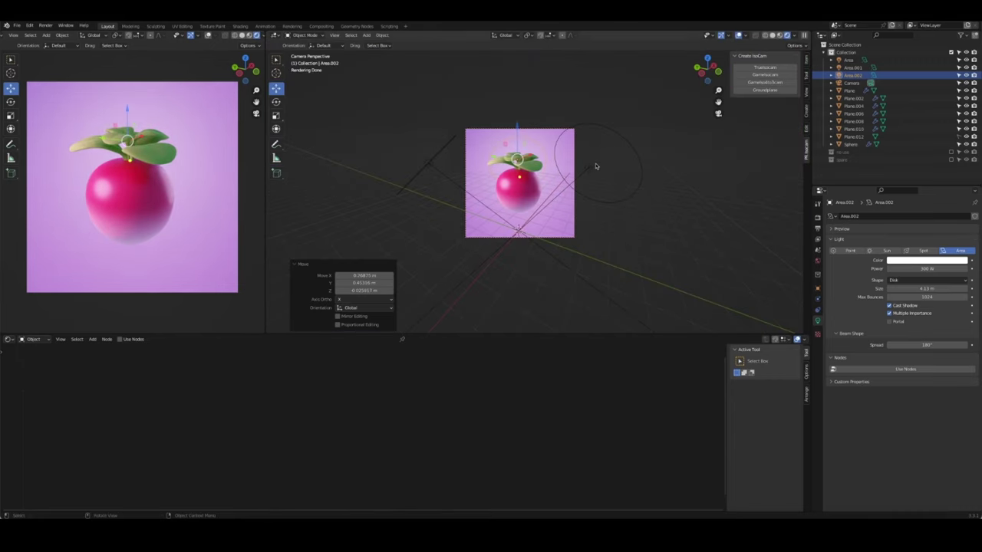
key(KP_0)
key(r)
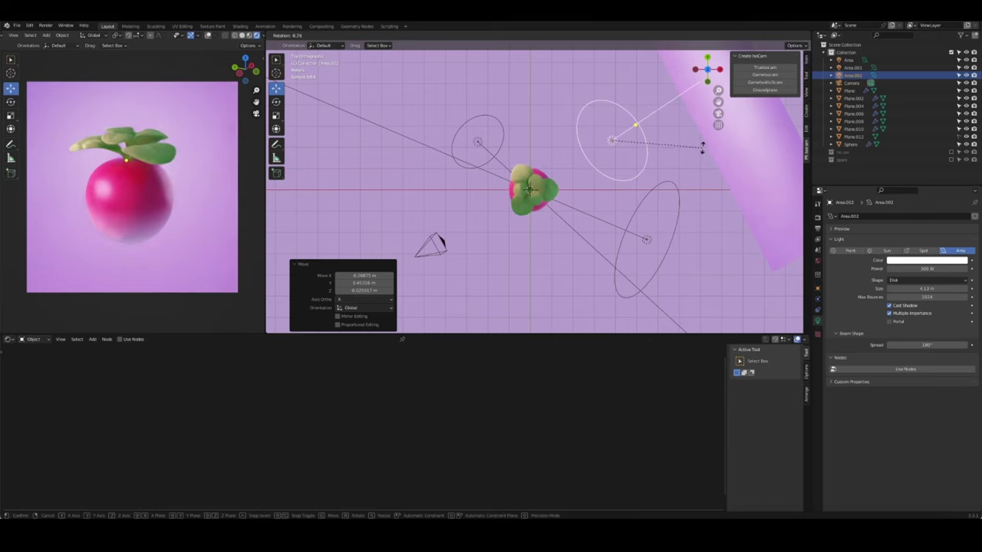
click(701, 151)
key(KP_0)
click(619, 256)
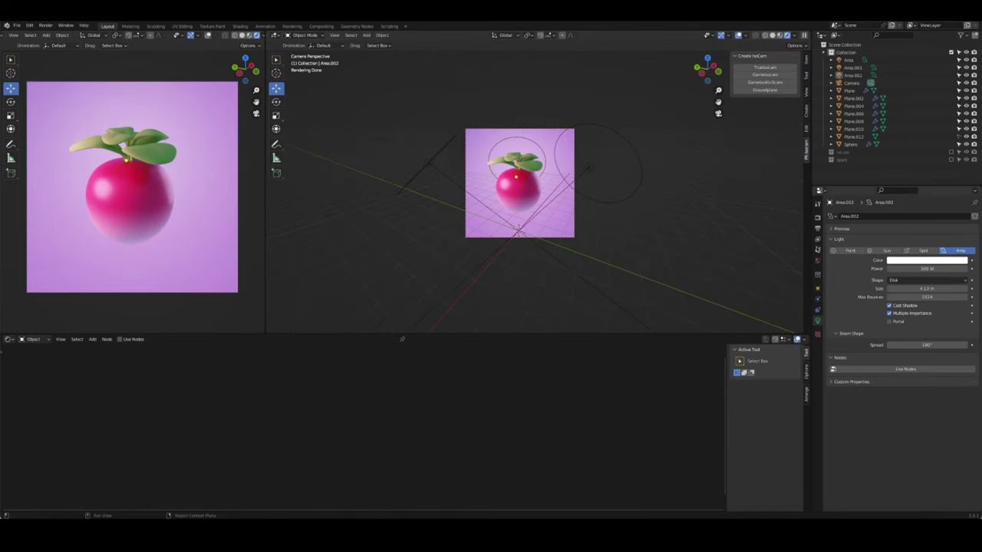
Adjust the purple world background colour
click(818, 260)
click(930, 264)
click(936, 181)
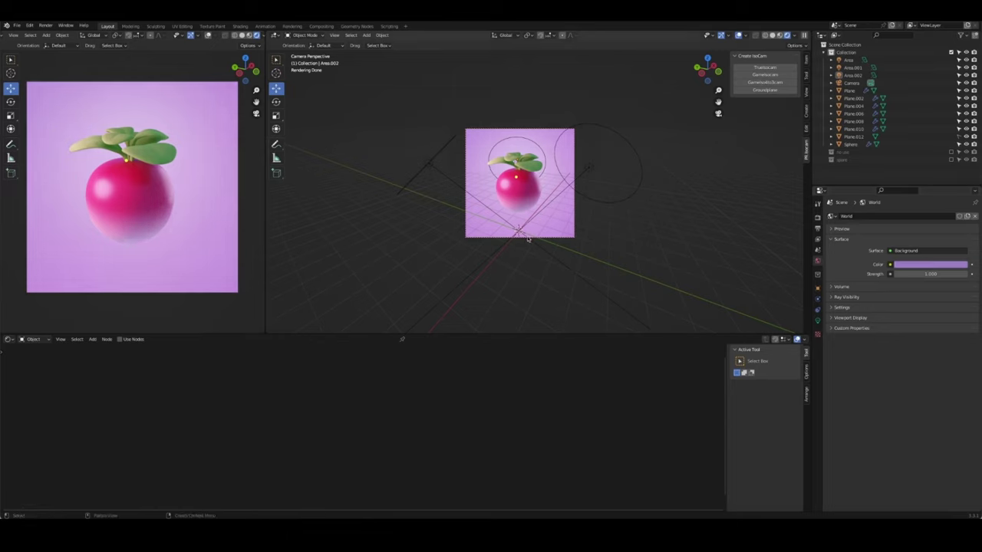
Add an area light, raise it about 5 m, and set its power to 100 W
scroll(527, 239, up, 2)
key(shift+a)
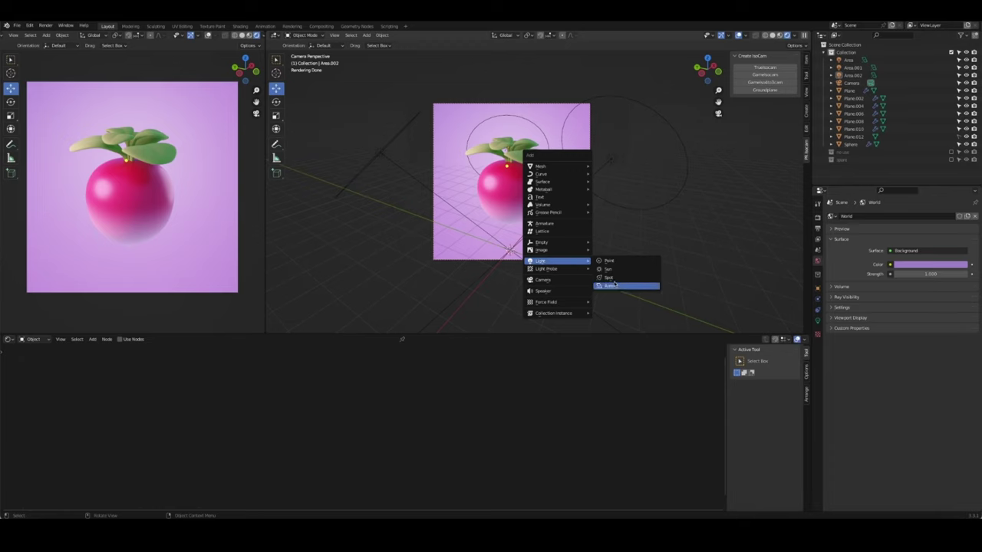
click(609, 289)
key(g)
key(z)
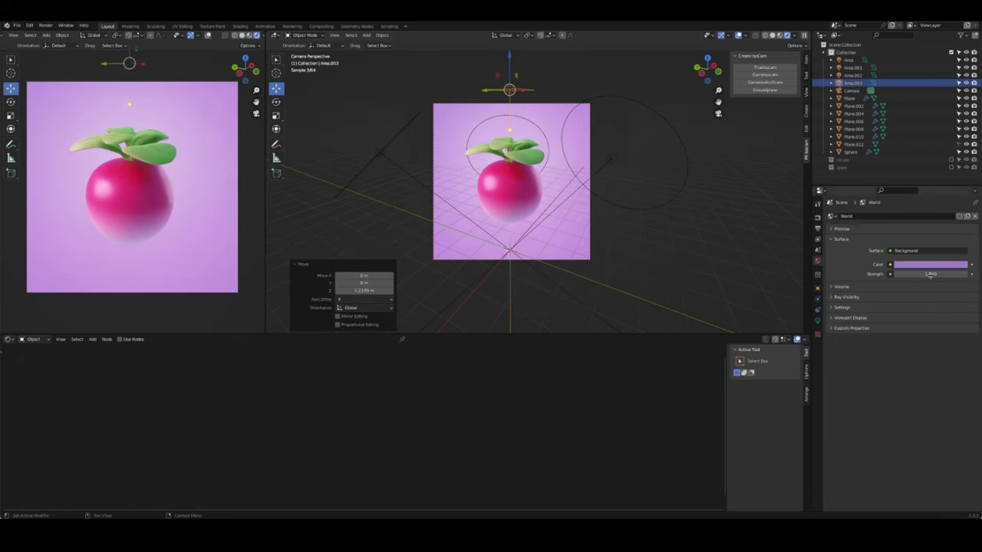
click(817, 322)
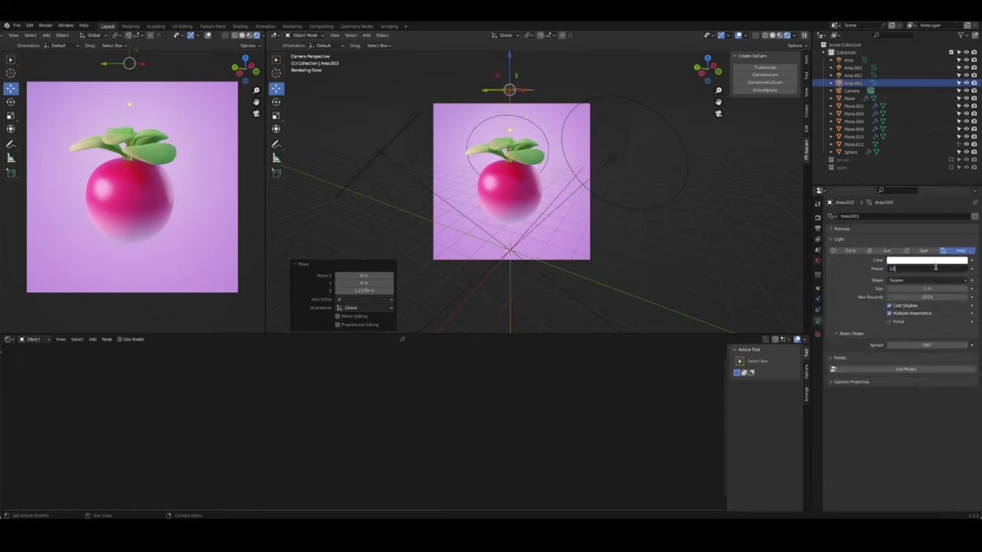
key(Return)
Try rectangle and ellipse shapes, then make the new light a disk
key(KP_0)
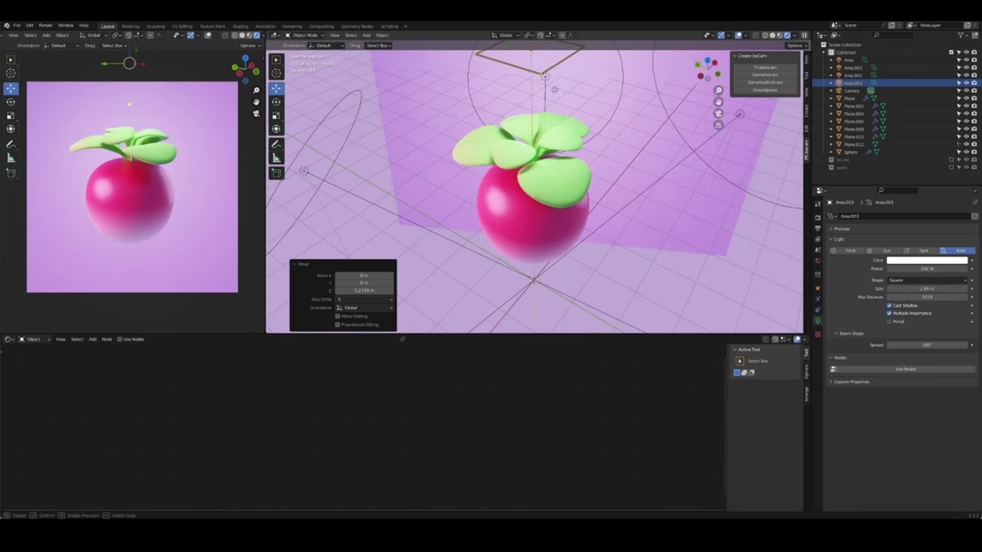
click(925, 280)
click(900, 297)
click(925, 280)
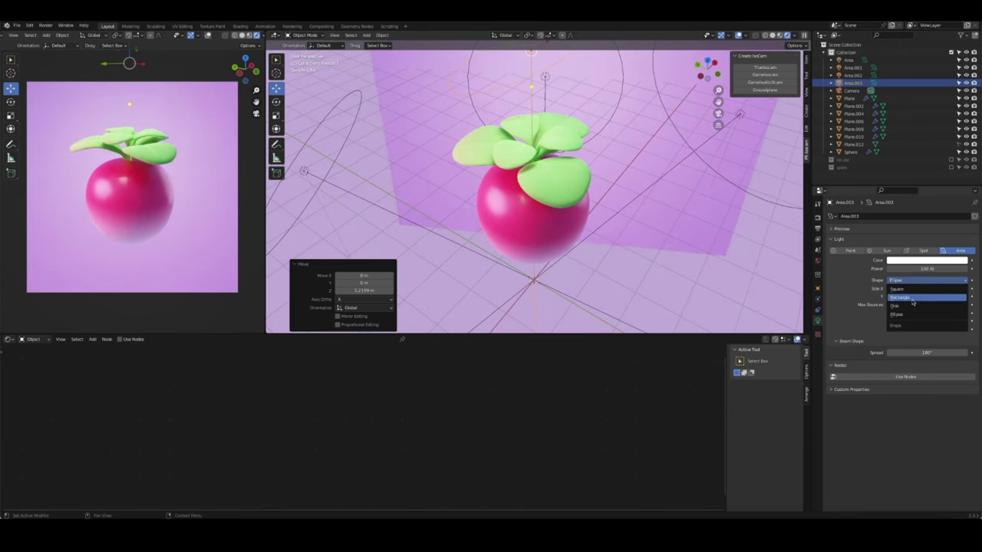
click(897, 313)
click(926, 280)
click(901, 306)
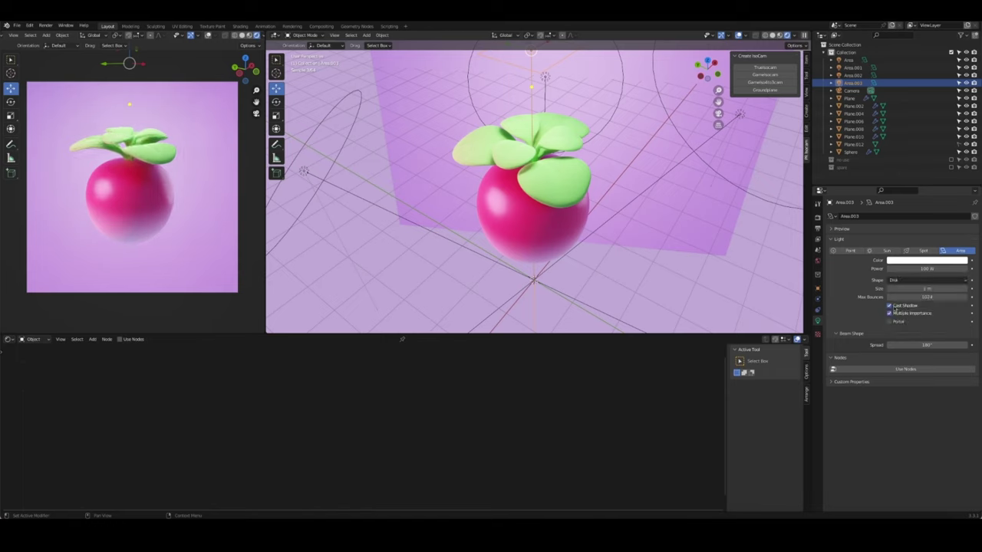
Resize Area.003 to about 3.2 m, save radish.blend, and render the image
key(KP_0)
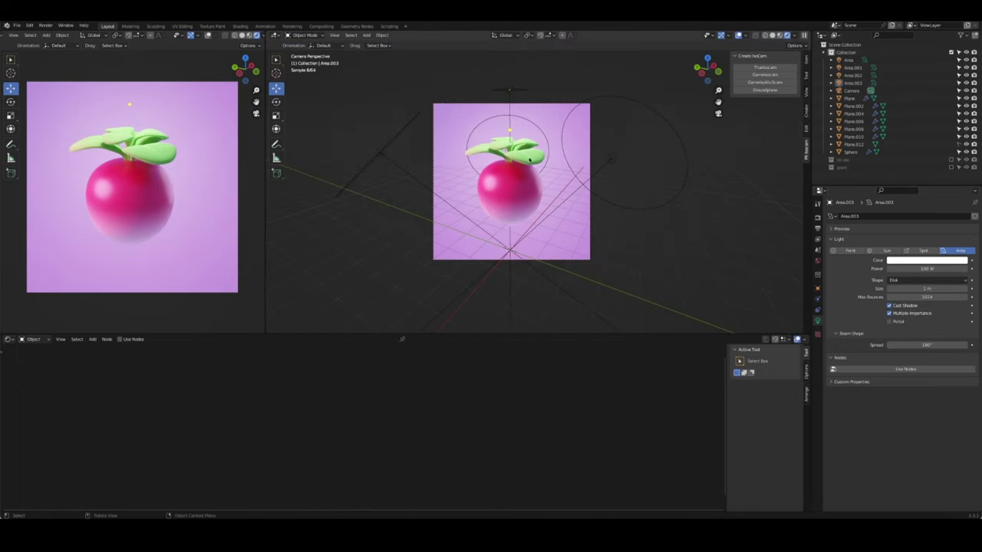
click(851, 83)
drag(890, 289, 943, 289)
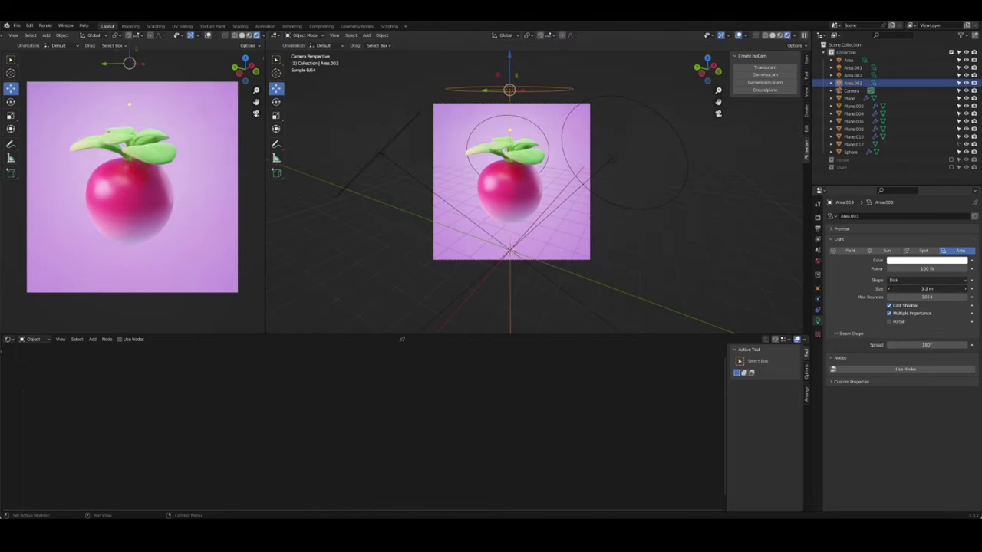
click(657, 254)
key(ctrl+s)
key(F12)
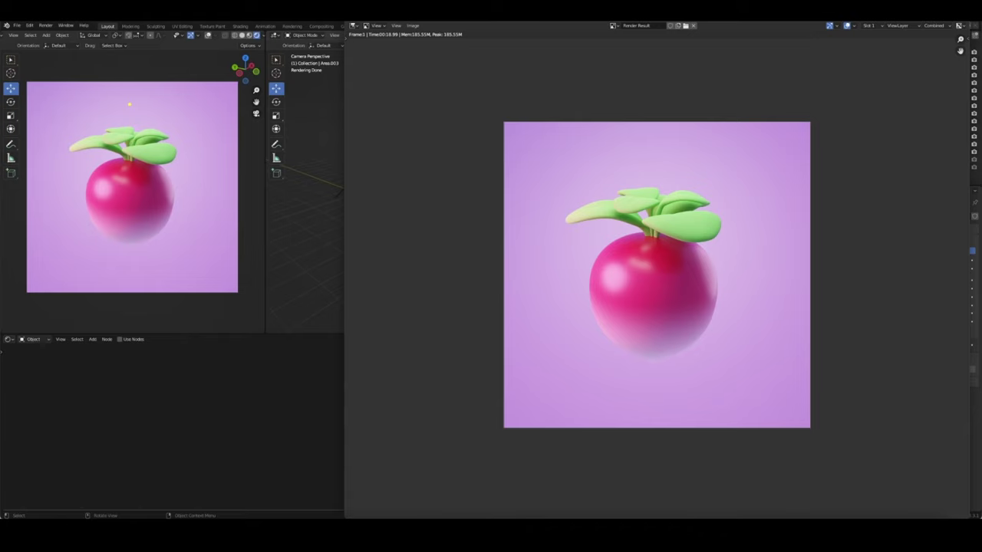
Close the render, set the Color Management Look to High Contrast, and select Plane.012
key(Escape)
click(817, 230)
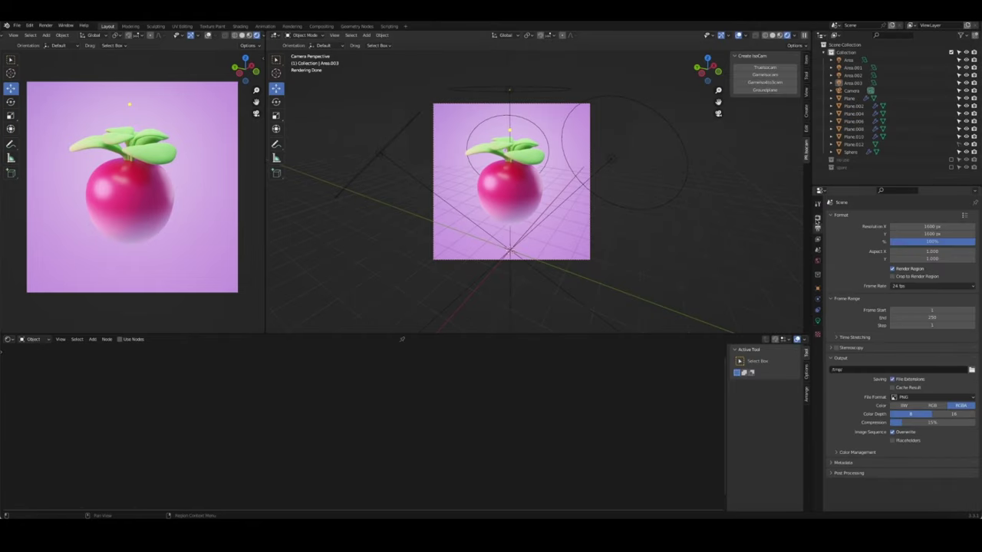
click(818, 219)
click(882, 434)
click(931, 466)
click(925, 438)
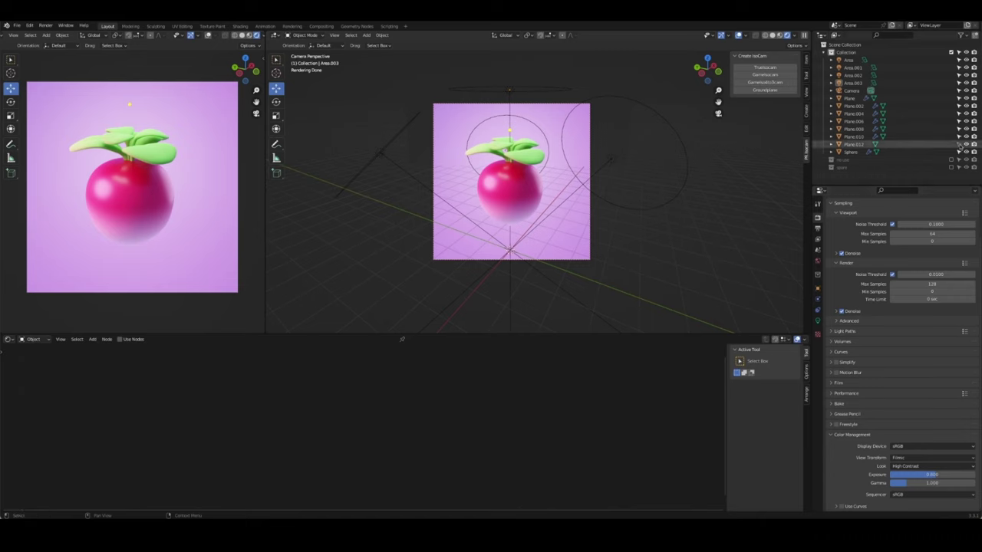
click(590, 233)
Darken the backdrop's 'bg' base colour to a deeper purple in two passes
click(818, 366)
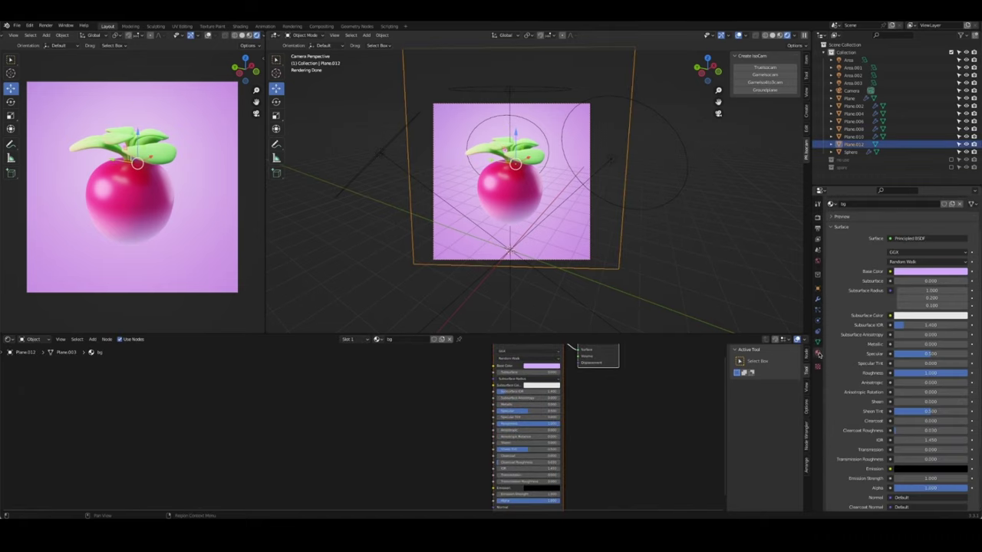
click(930, 271)
click(929, 191)
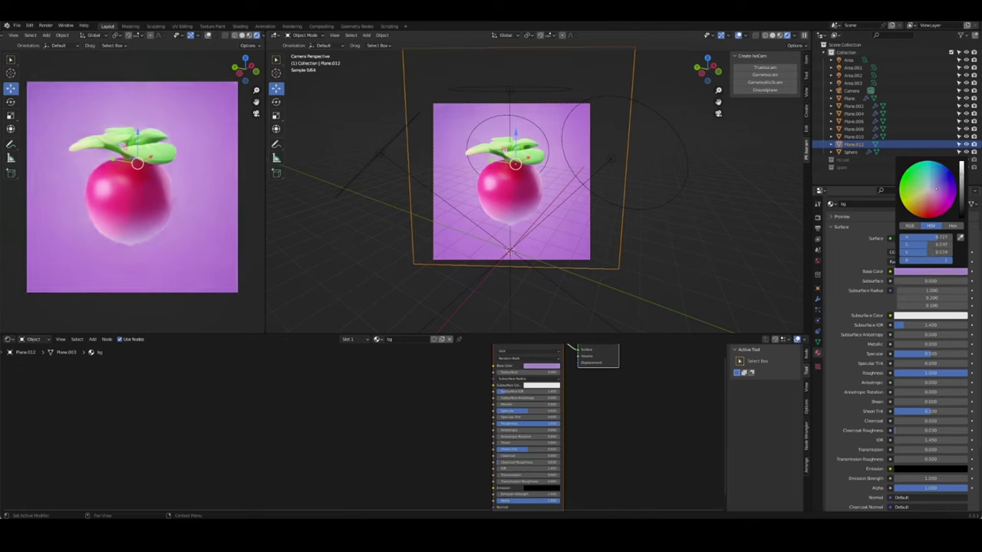
click(934, 272)
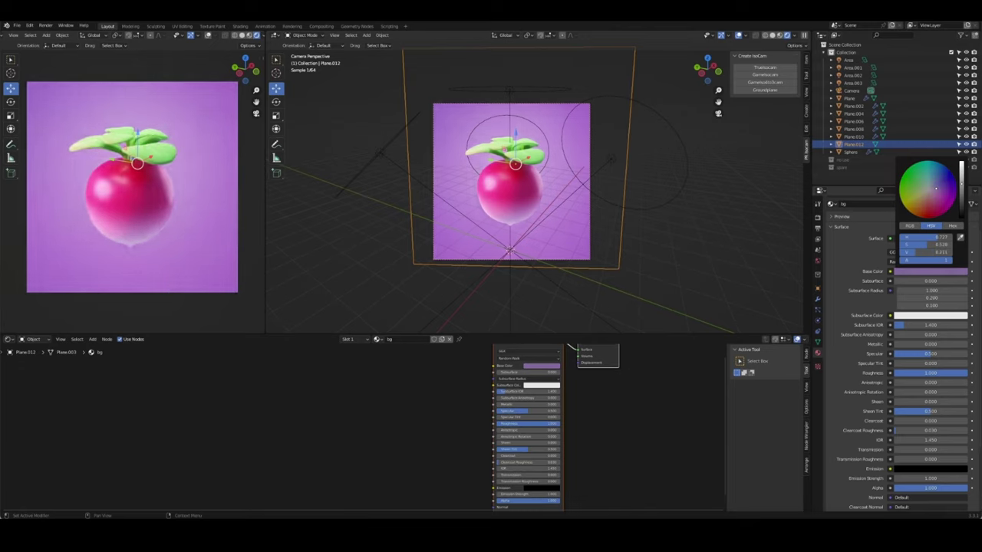
click(919, 184)
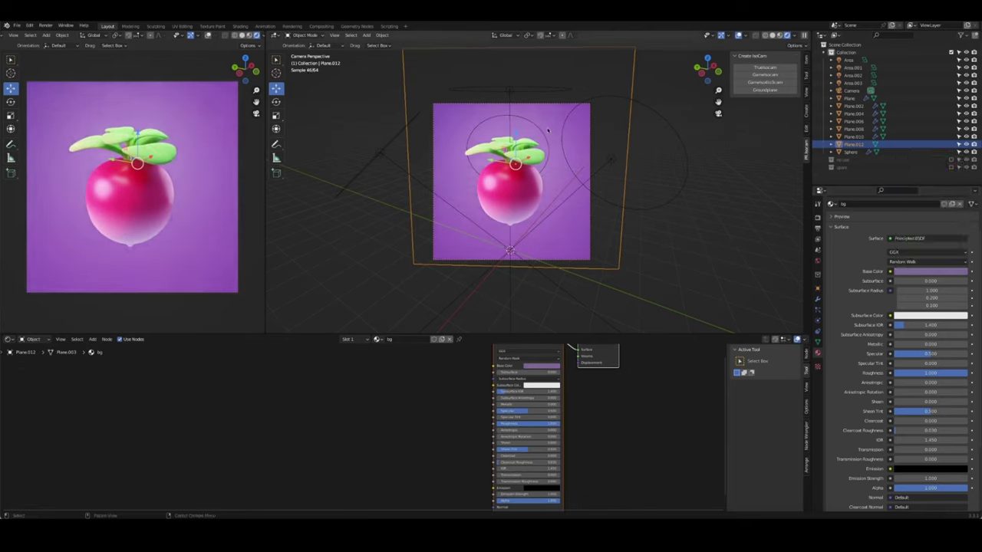
Raise the Area.002 light's power to 600 W
click(621, 189)
click(927, 269)
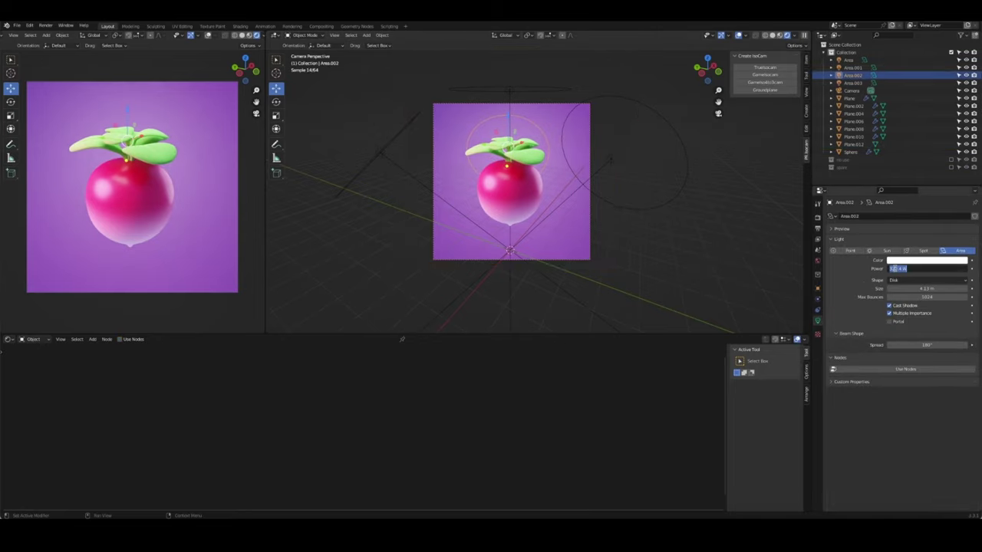
text(600)
key(Return)
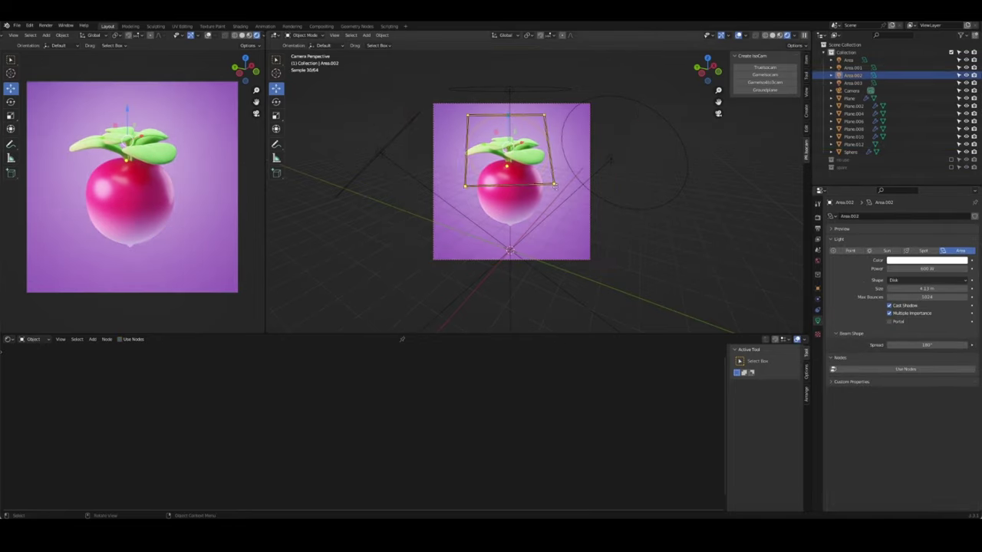
Move Area.002 to a new spot, orbit to check it, and return to the camera view
key(g)
click(523, 150)
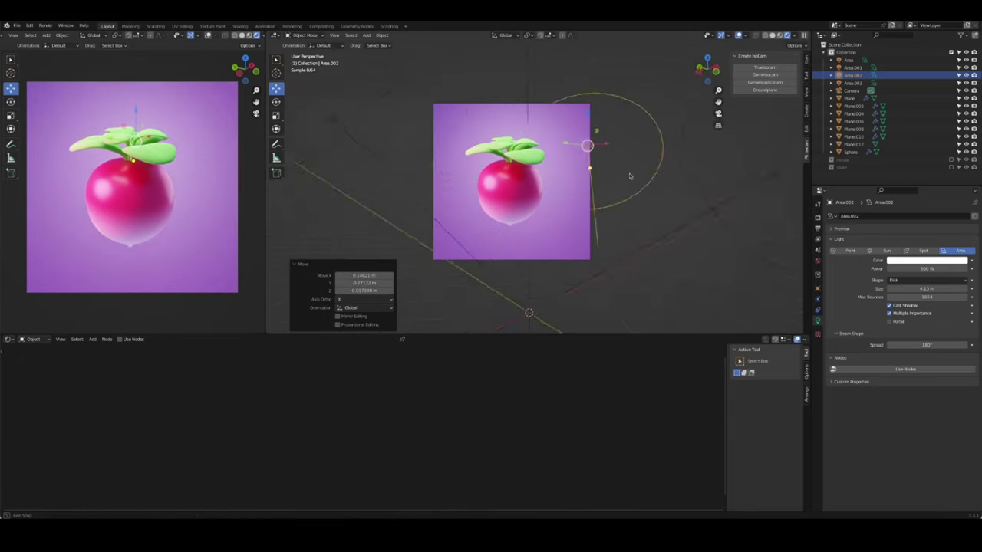
mouse_move(629, 176)
middle_down()
mouse_move(604, 181)
mouse_move(713, 190)
middle_up()
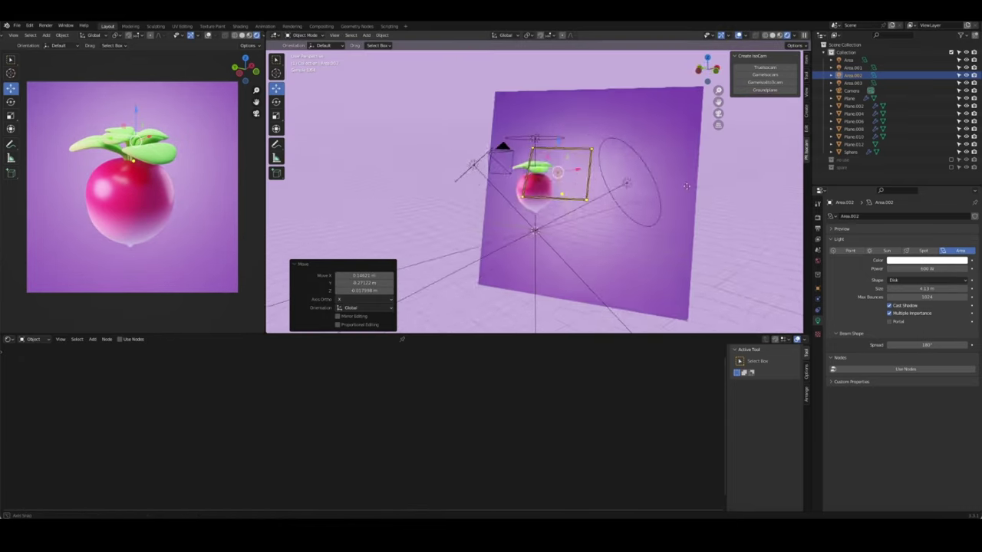
key(KP_0)
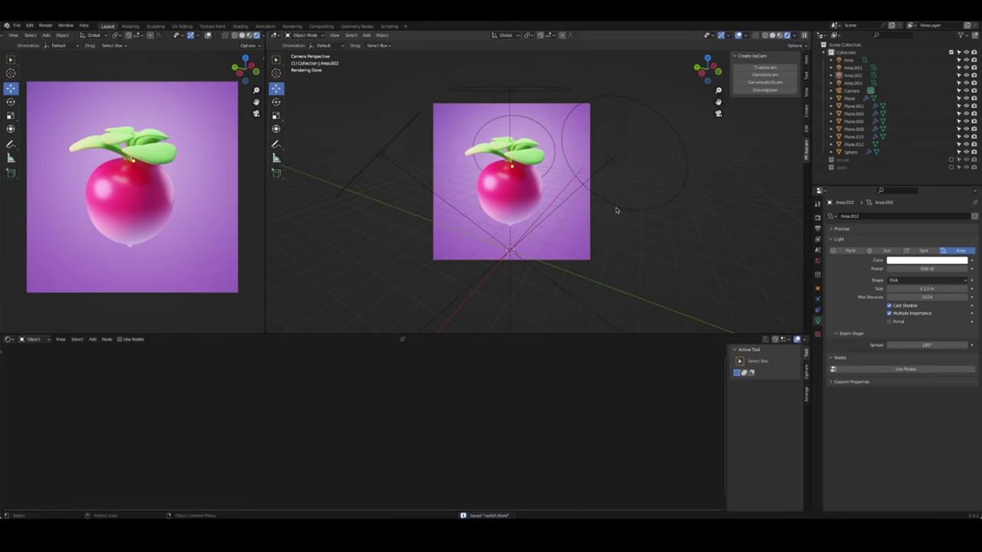
scroll(614, 210, up, 2)
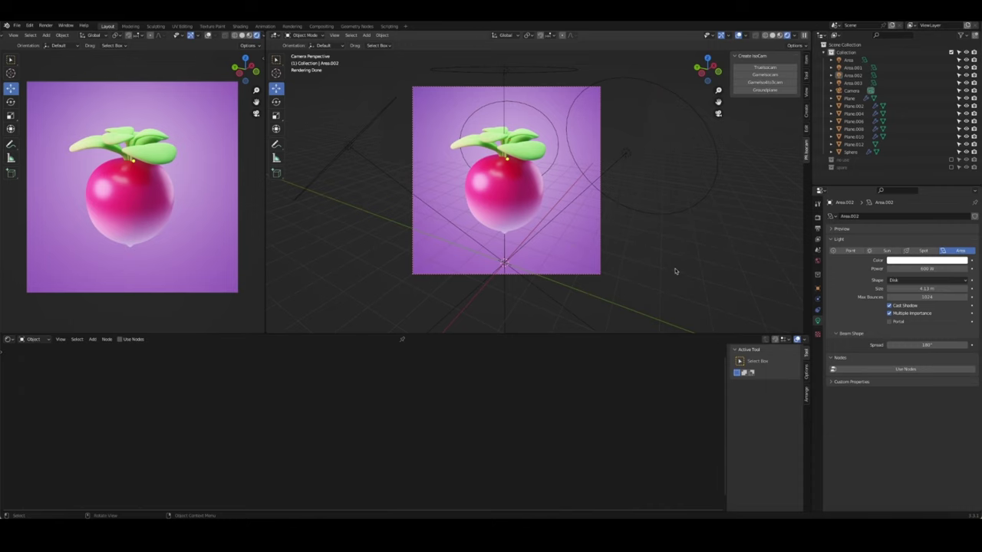
drag(421, 332, 421, 376)
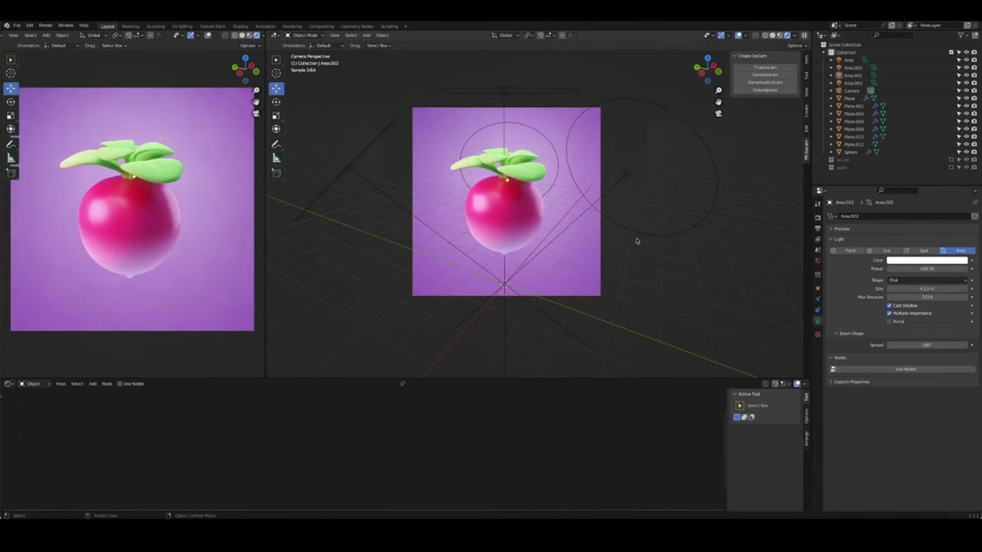
Select all the area lights and move them into a new 'lights' collection
click(621, 230)
click(528, 95)
click(529, 95)
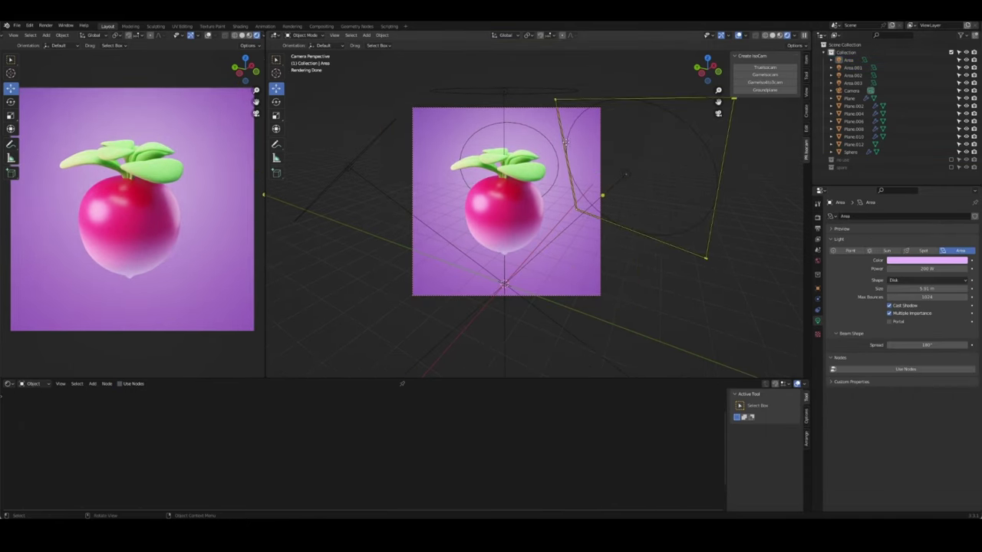
click(529, 95)
click(528, 95)
shift+click(528, 95)
shift+click(529, 95)
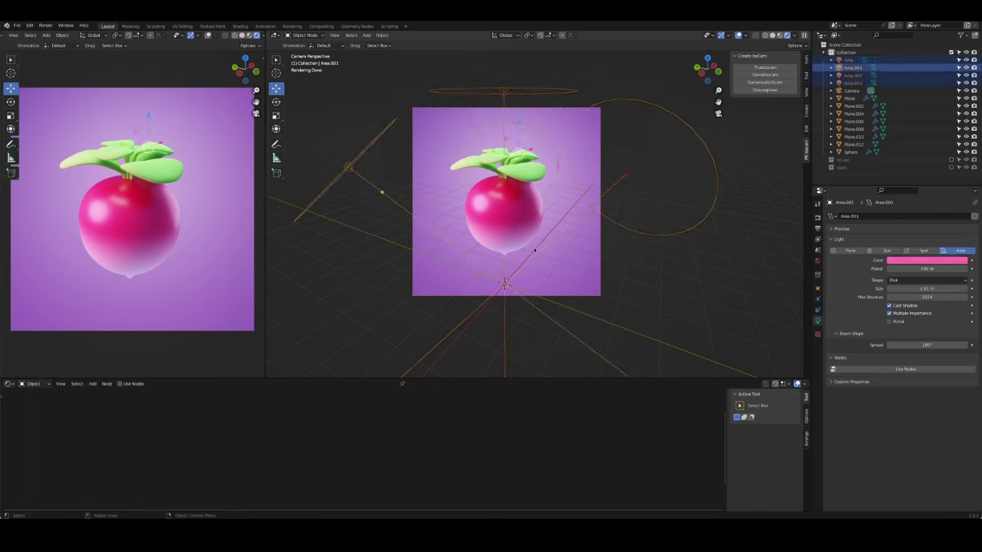
key(m)
click(534, 249)
text(Lights)
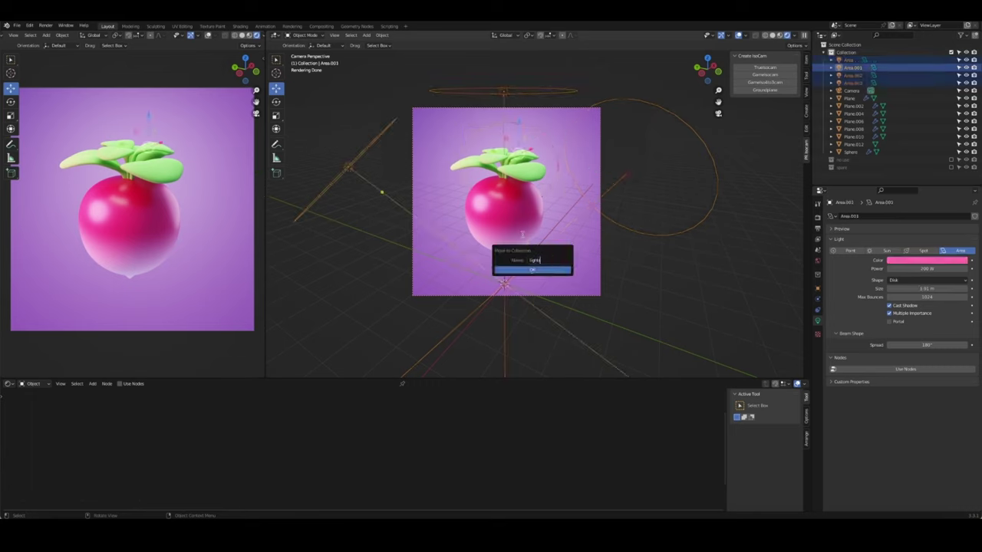
click(548, 273)
Move the Camera into a new 'cams' collection
click(477, 203)
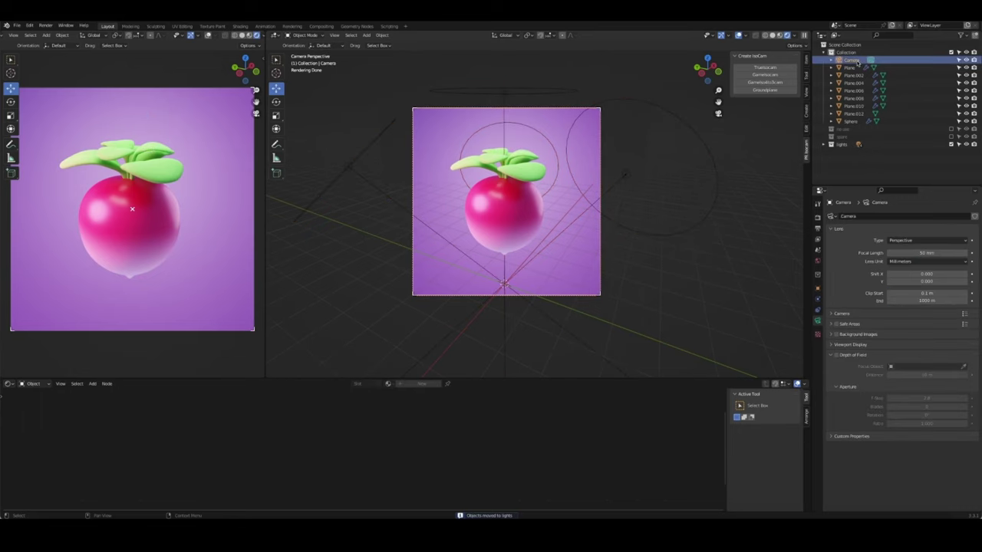
key(m)
click(477, 204)
text(cams)
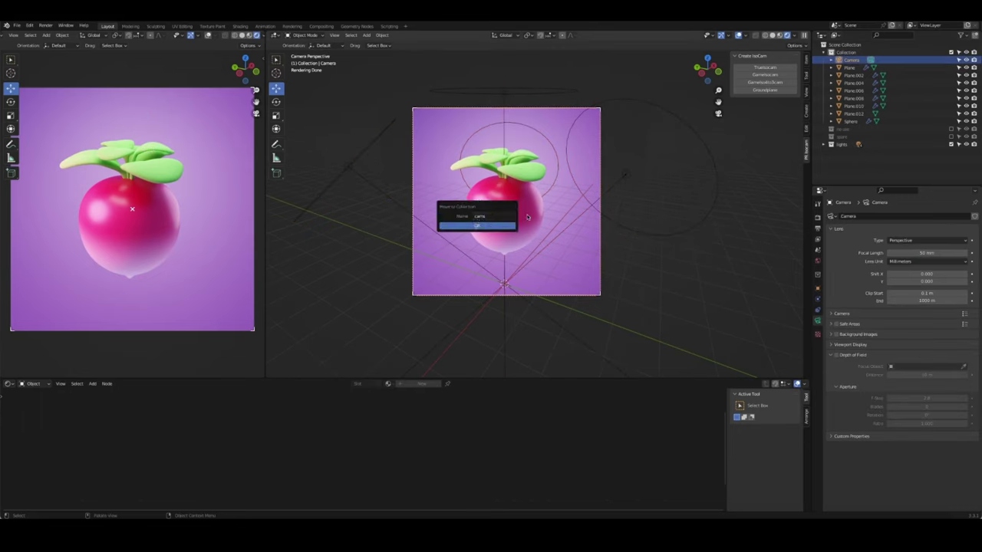
key(Return)
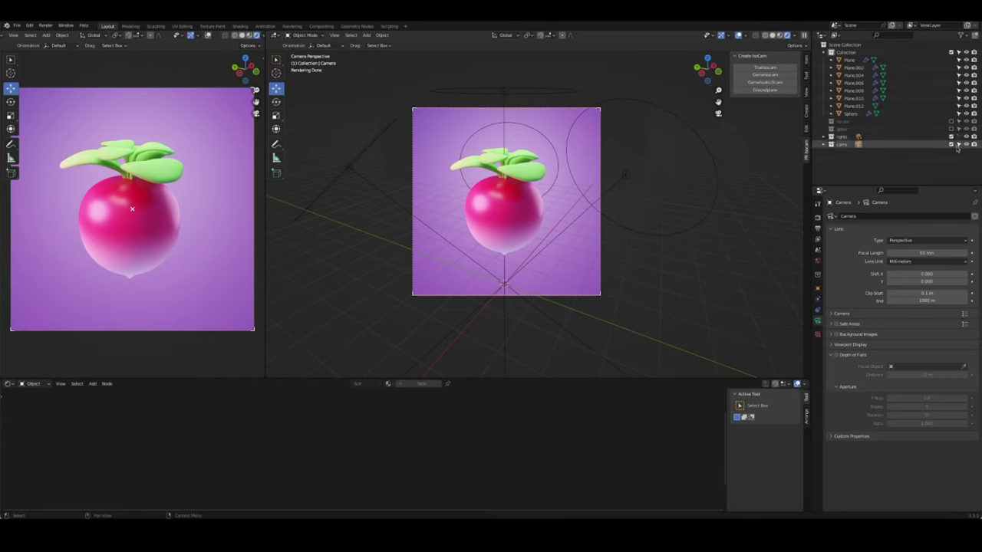
Move the radish sphere and leaf planes into a new 'radish' collection
drag(490, 181, 532, 233)
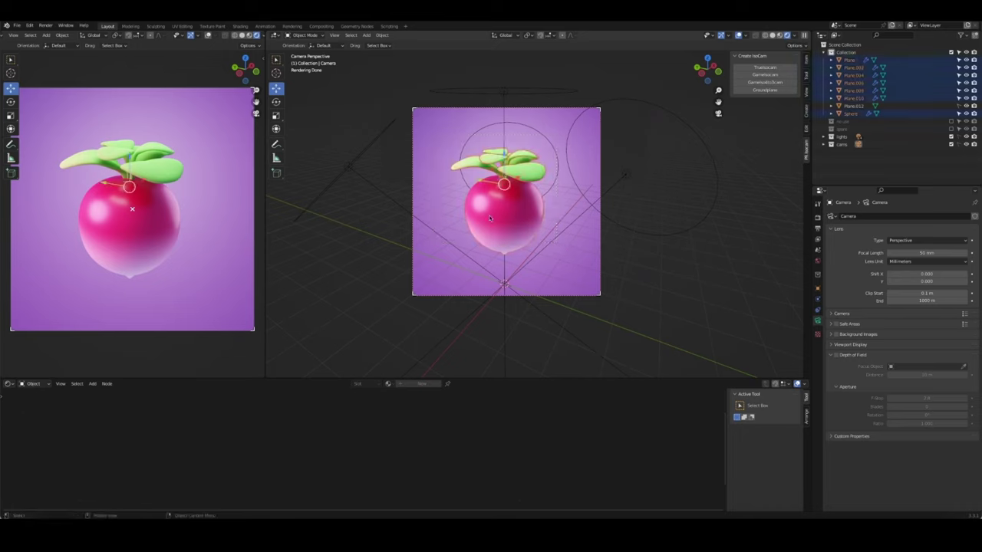
key(m)
click(509, 187)
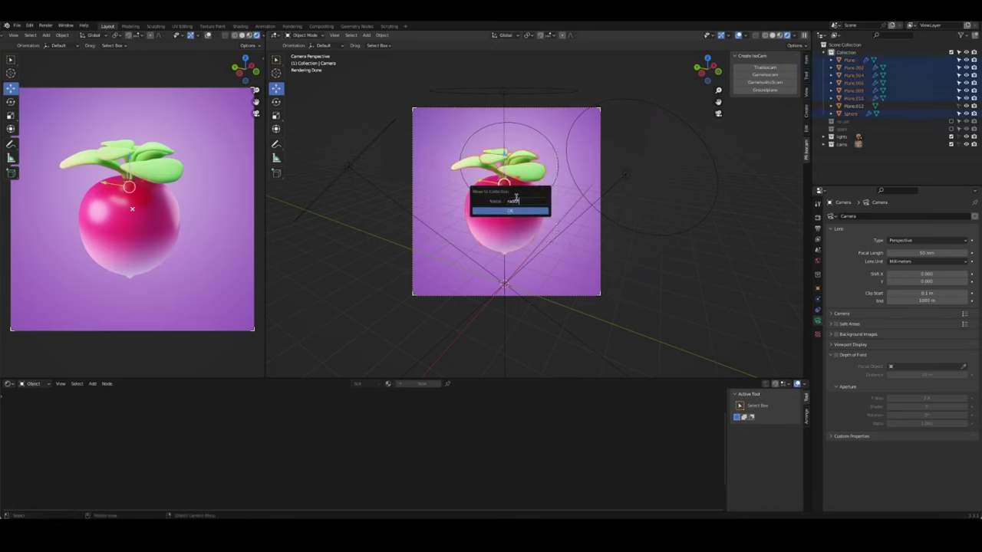
click(532, 211)
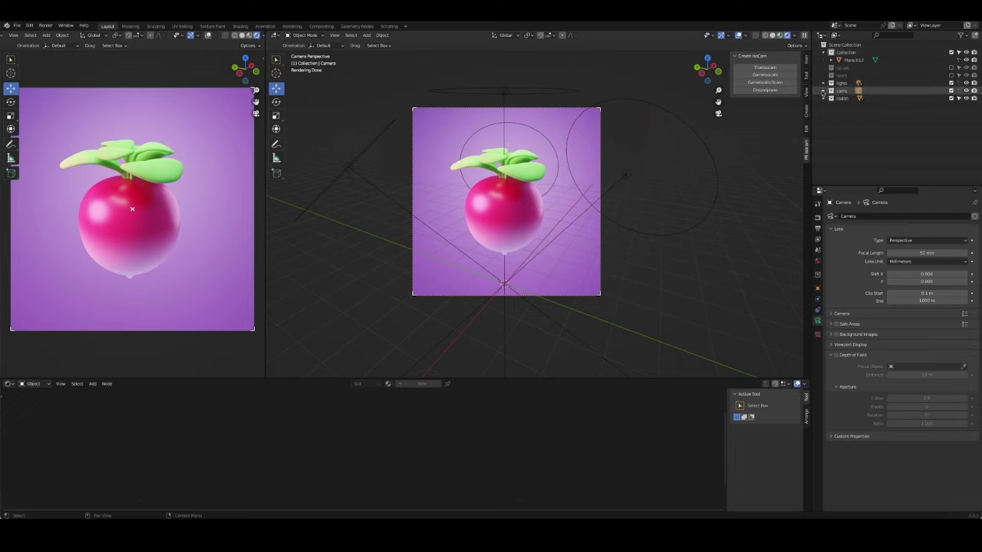
Snap Area.001 to the 3D cursor, rotate it ~41° around Z, and shrink it to 2.2 m
click(348, 167)
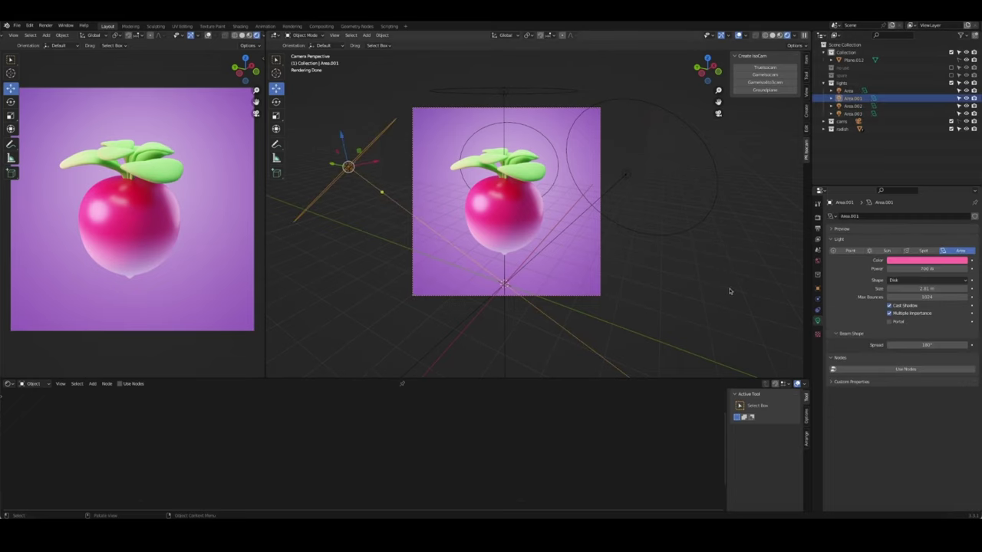
key(shift+s)
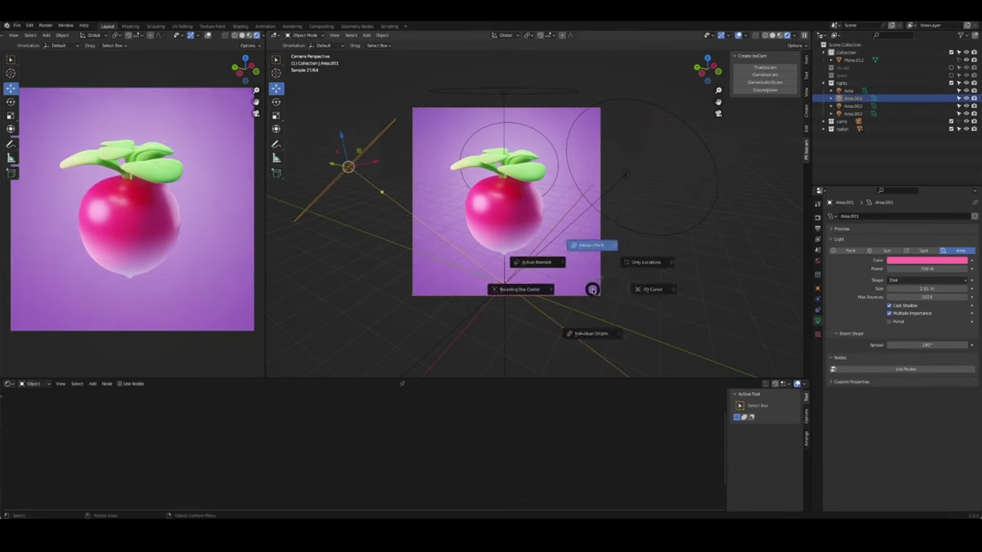
click(631, 260)
key(r)
key(z)
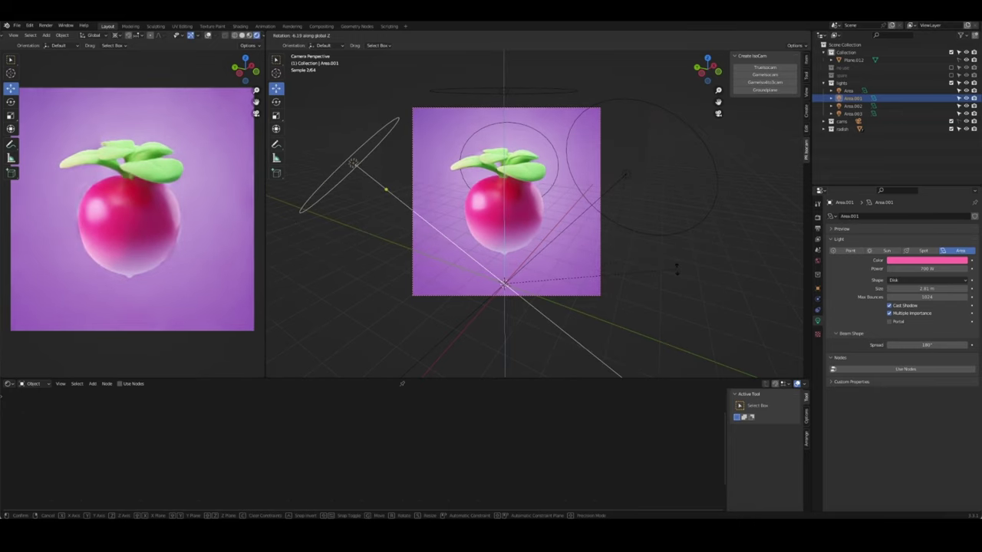
click(600, 292)
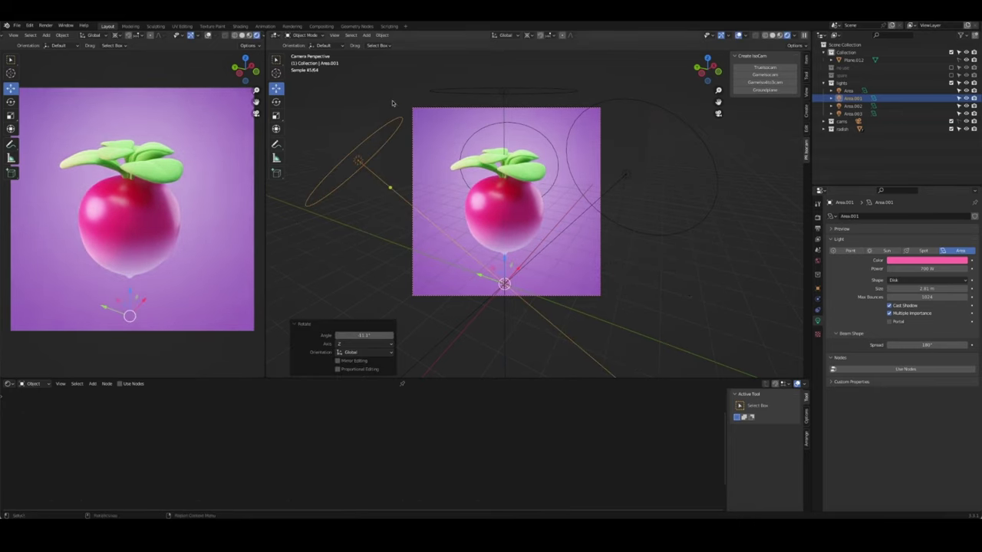
drag(396, 117, 389, 187)
click(650, 276)
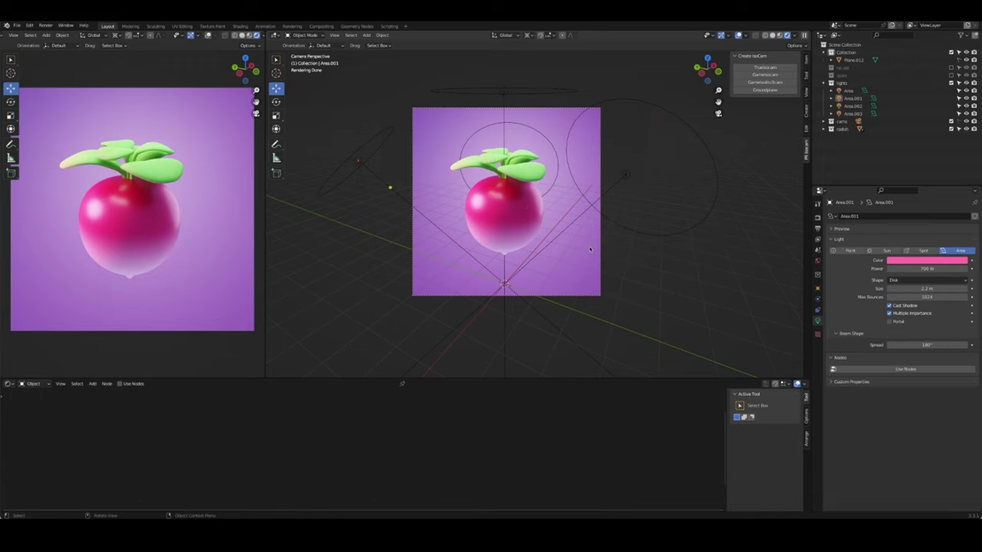
Duplicate the radish collection as radish.001, briefly toggling the lights collection off and on
click(827, 83)
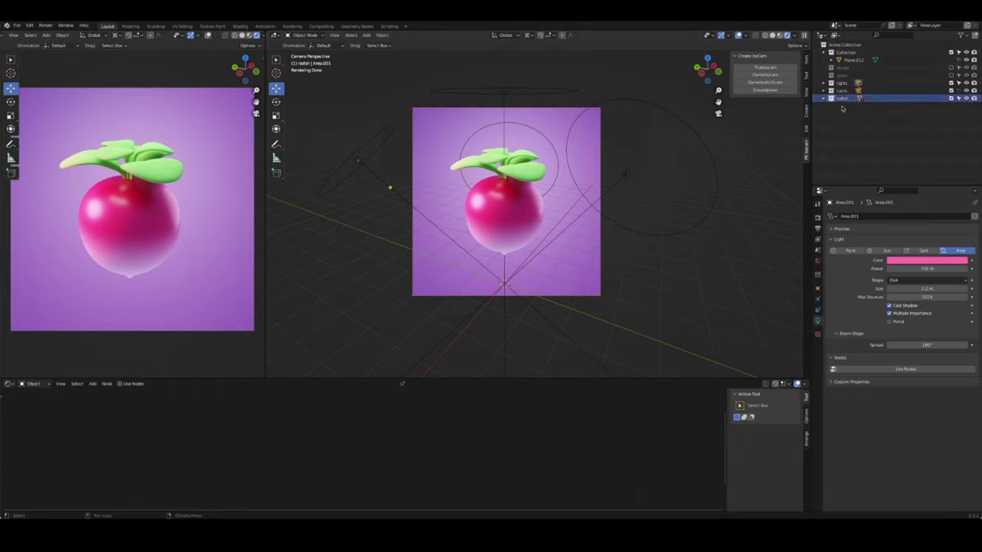
right_click(841, 107)
click(821, 106)
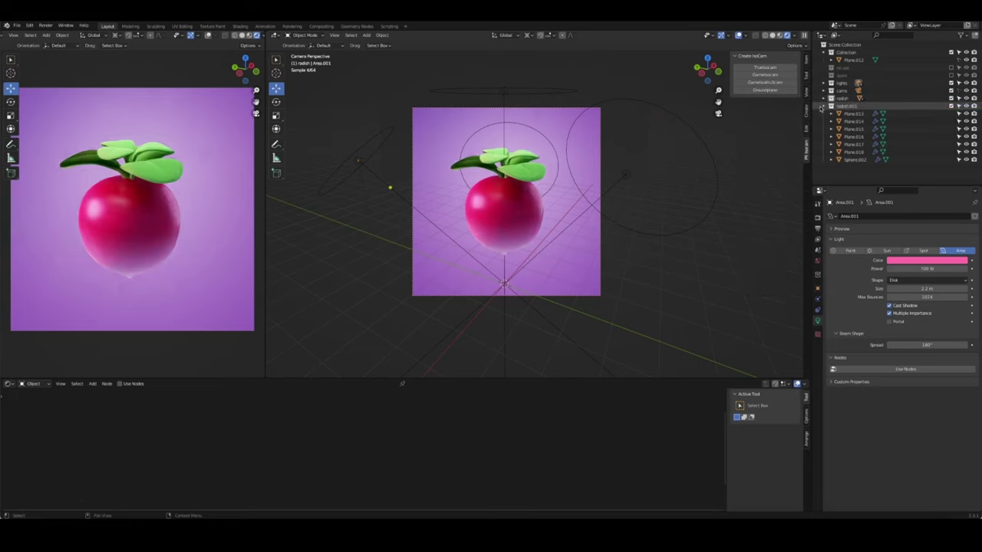
click(825, 107)
click(826, 108)
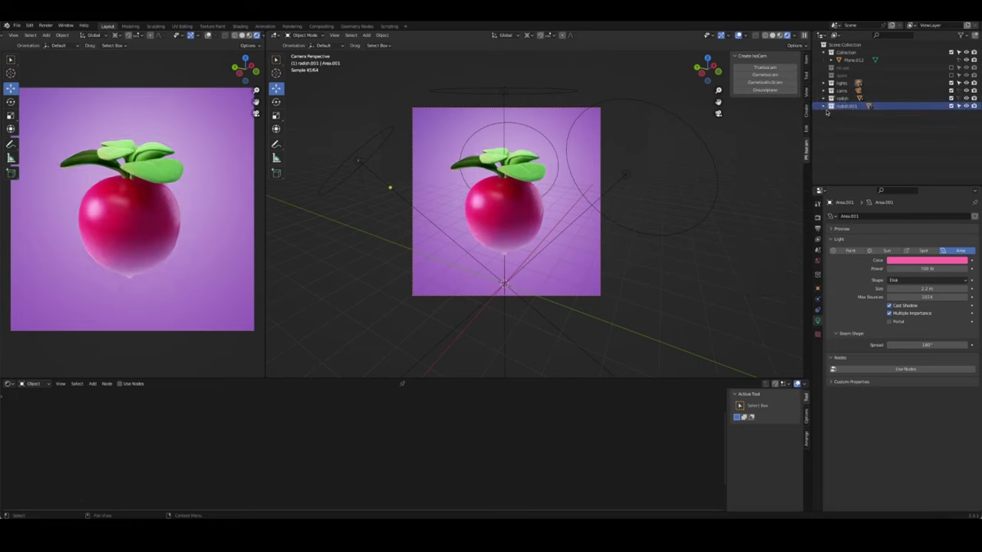
click(839, 107)
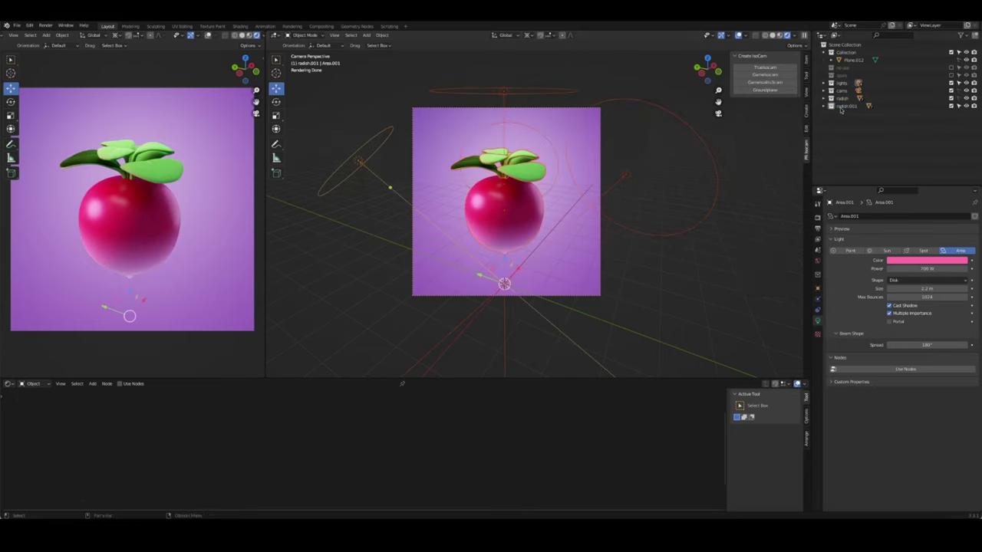
click(951, 82)
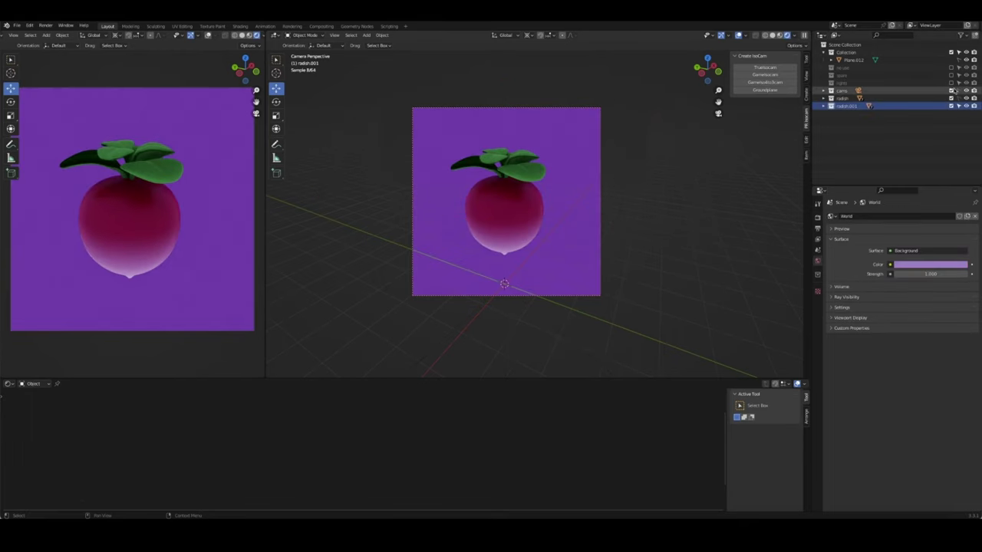
click(951, 82)
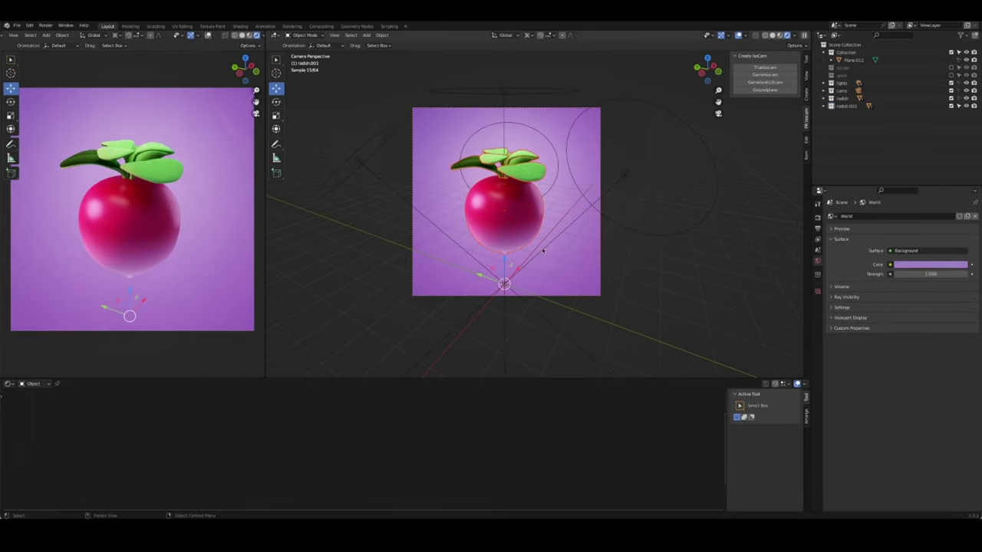
Snap the 3D cursor to the radish top and parent the radish parts to its body
key(shift+s)
click(572, 244)
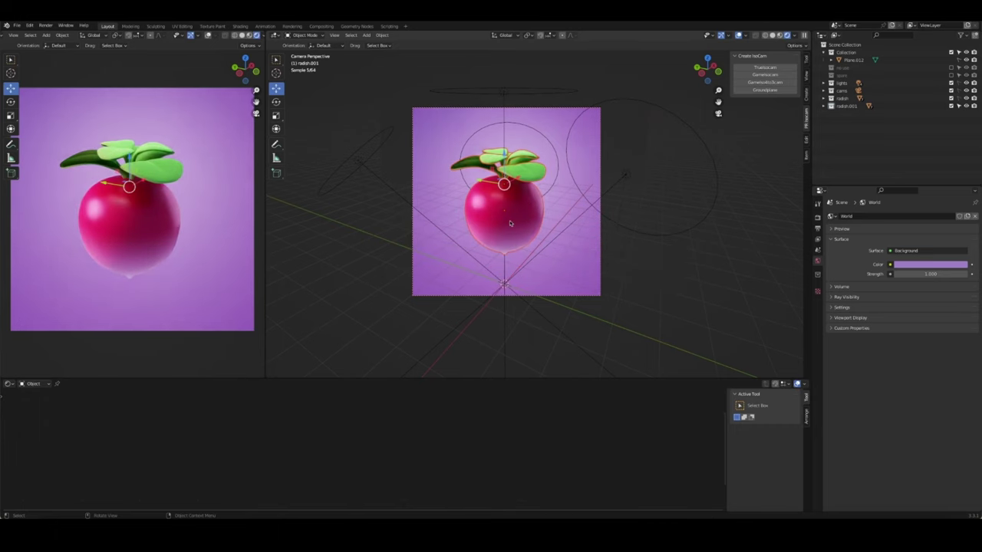
click(511, 223)
key(ctrl+p)
click(506, 222)
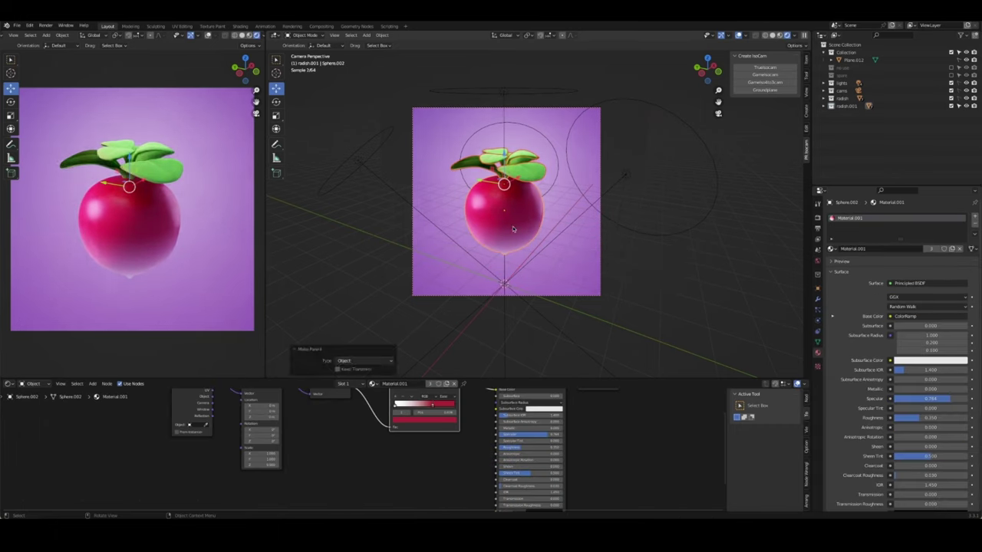
Duplicate the radish beside the first, shrink the copy to 0.55 and tilt it
key(shift+d)
click(540, 199)
key(s)
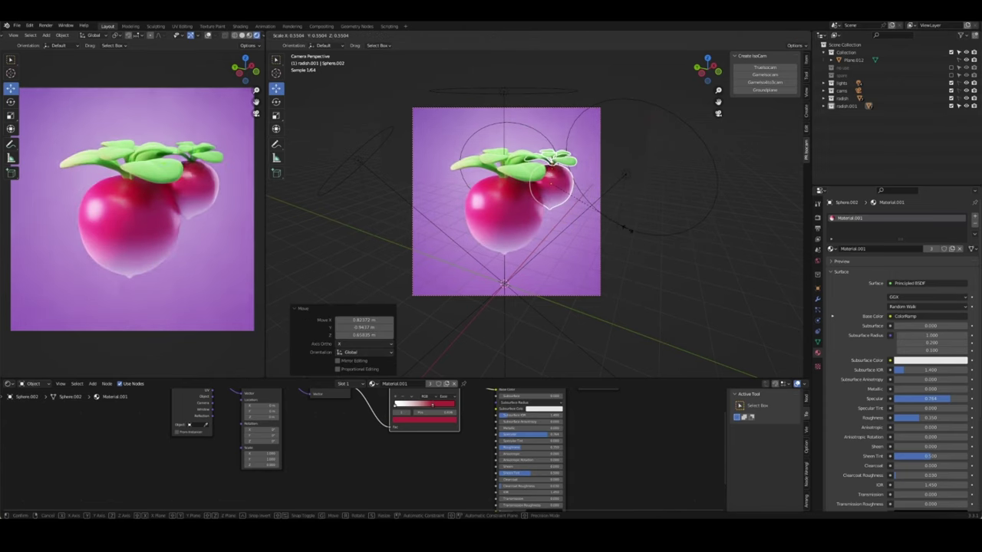
click(568, 177)
key(r)
key(r)
click(552, 201)
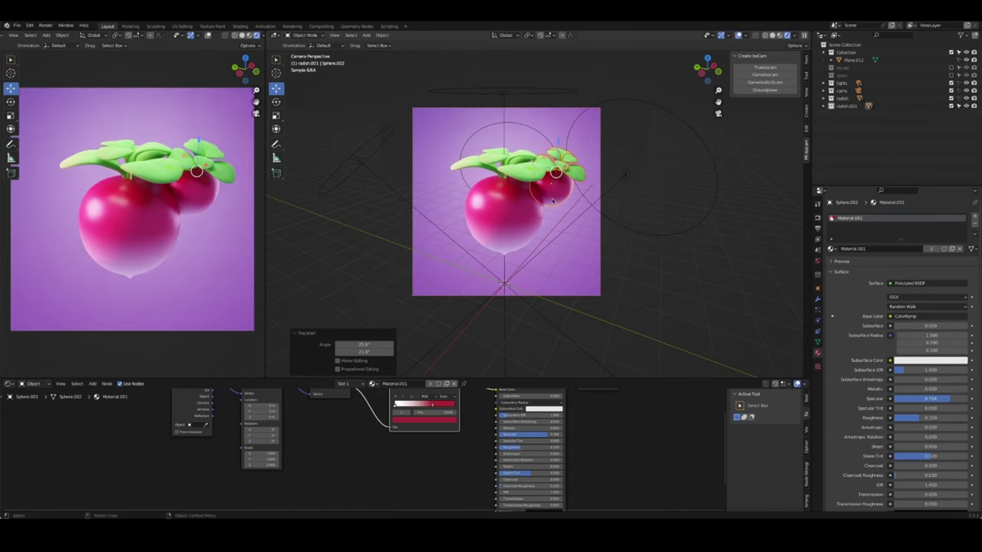
Reposition the small radish from the top view and raise it slightly
key(KP_7)
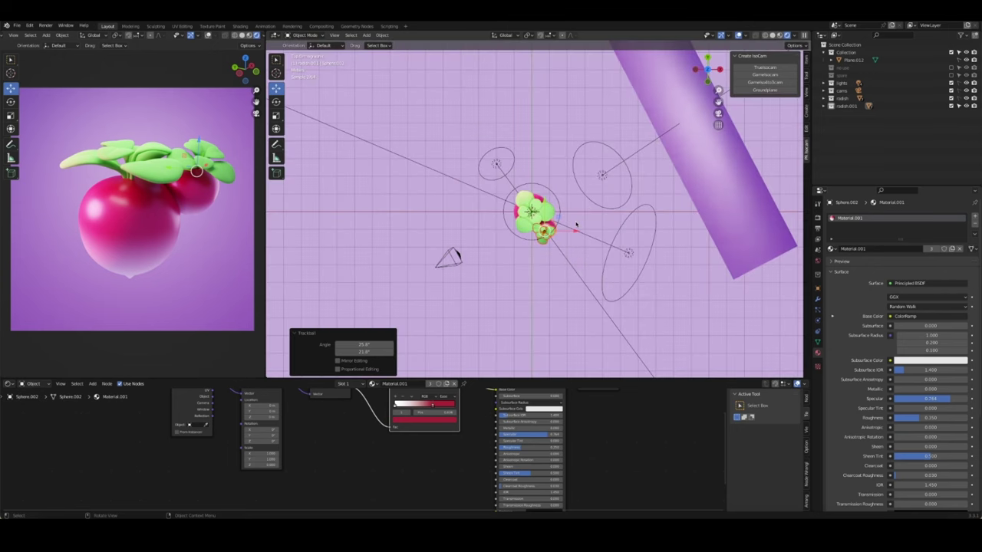
key(g)
click(578, 198)
key(KP_0)
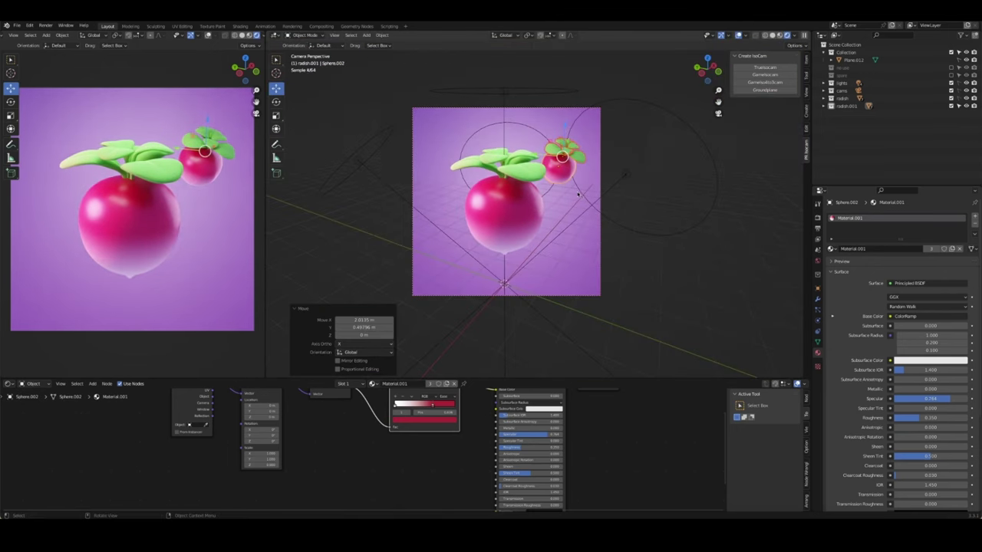
key(g)
click(567, 170)
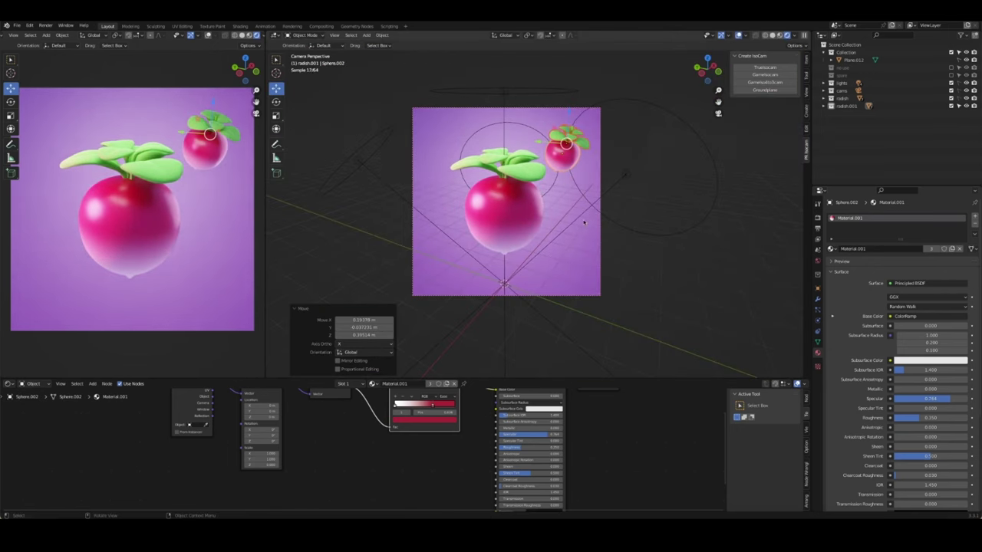
Duplicate the radish.001 collection, after undoing a first duplicate attempt
click(847, 106)
right_click(847, 106)
click(813, 106)
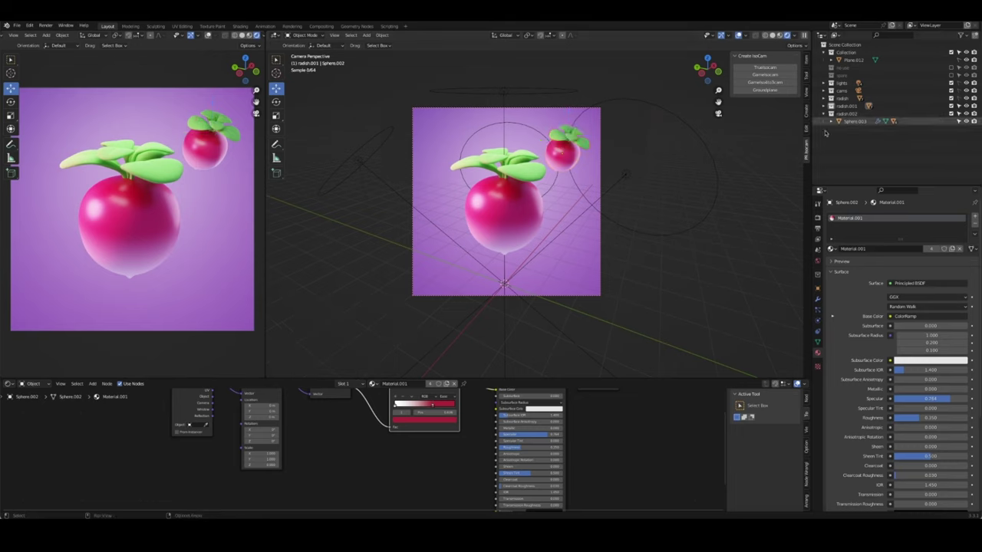
key(ctrl+z)
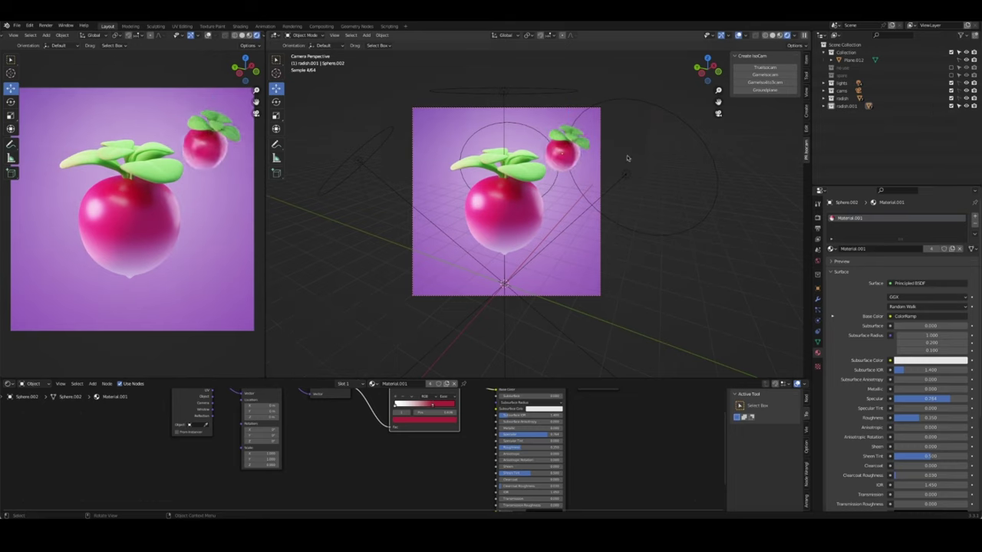
click(957, 108)
right_click(850, 109)
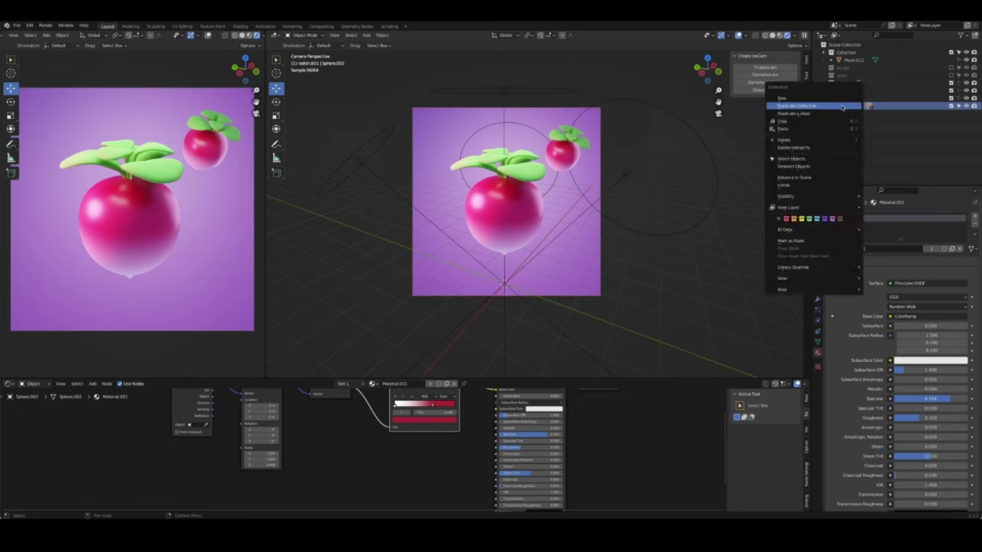
click(844, 109)
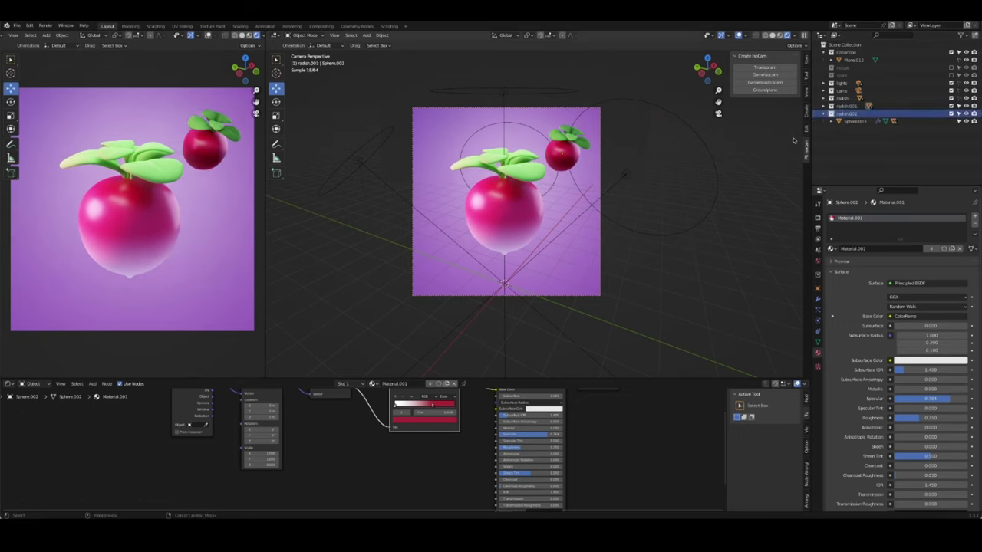
Copy the small radish to the upper left of the frame, rotating and positioning it
click(565, 147)
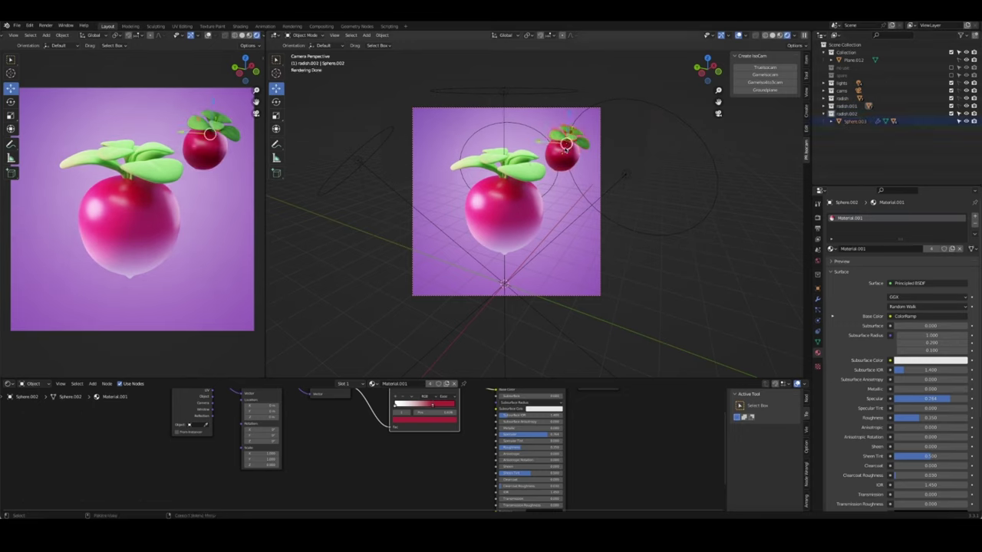
key(g)
key(Escape)
key(shift+d)
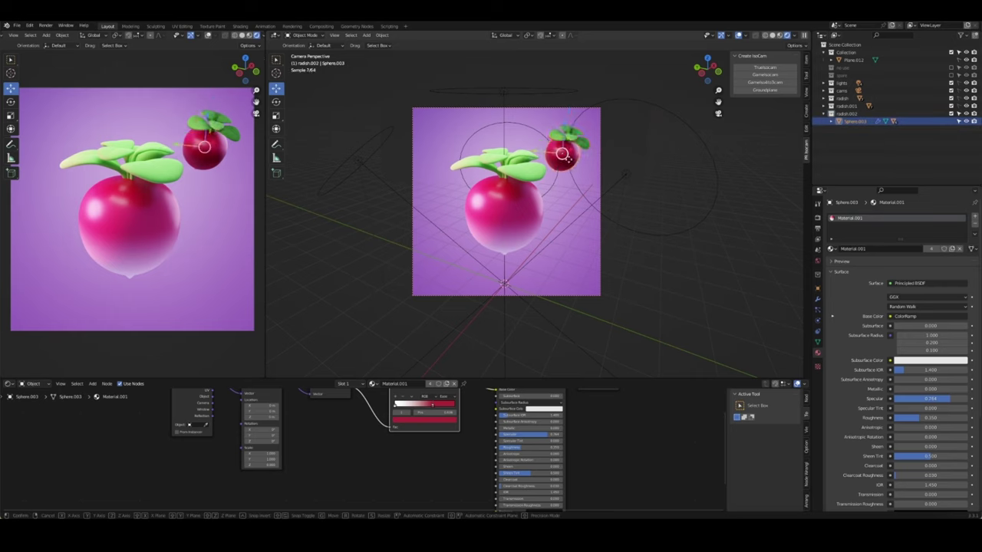
click(460, 166)
key(r)
key(r)
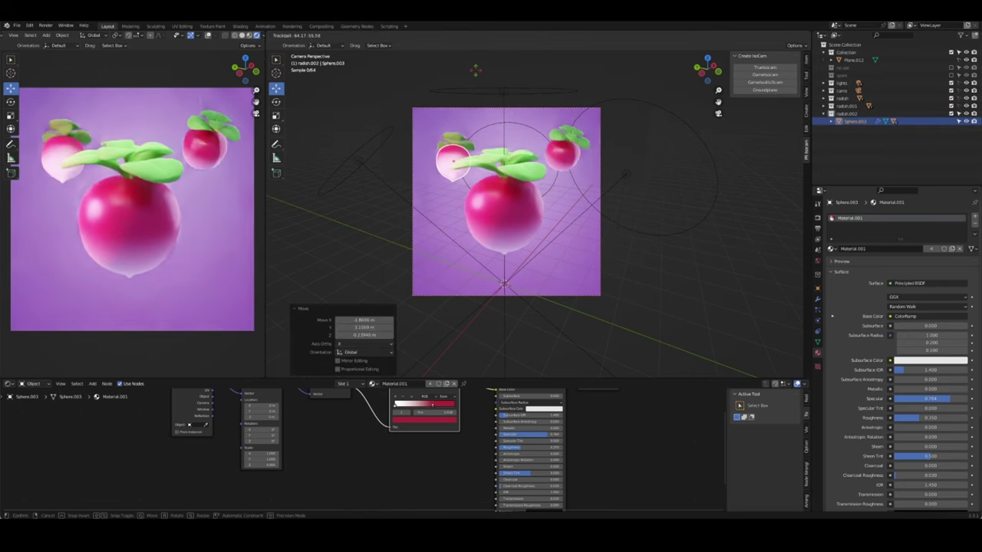
click(373, 113)
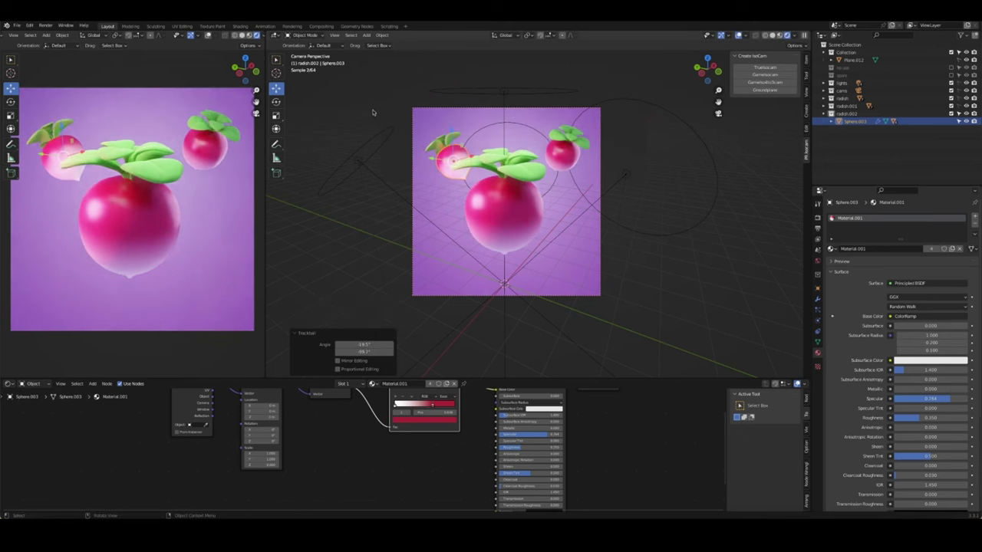
key(KP_7)
key(g)
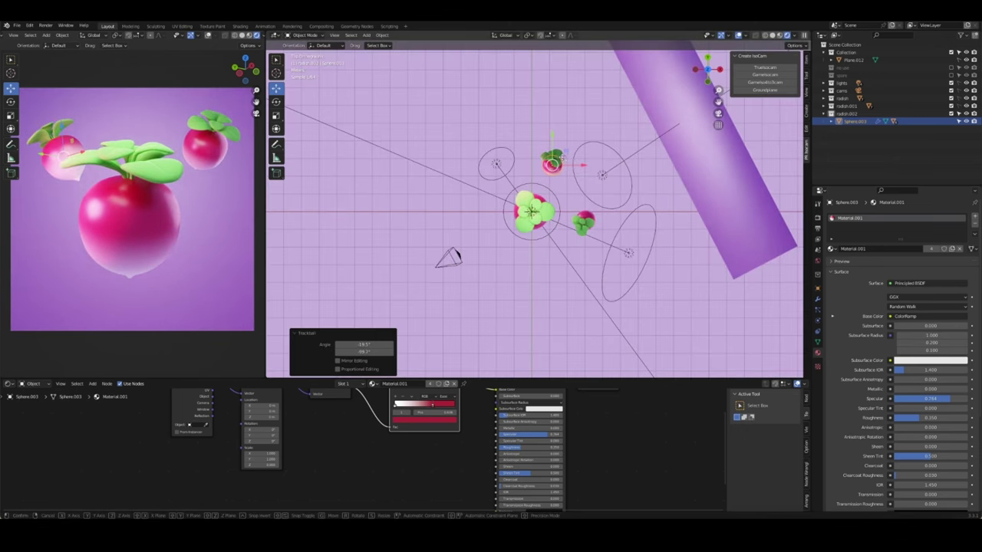
click(559, 151)
key(KP_0)
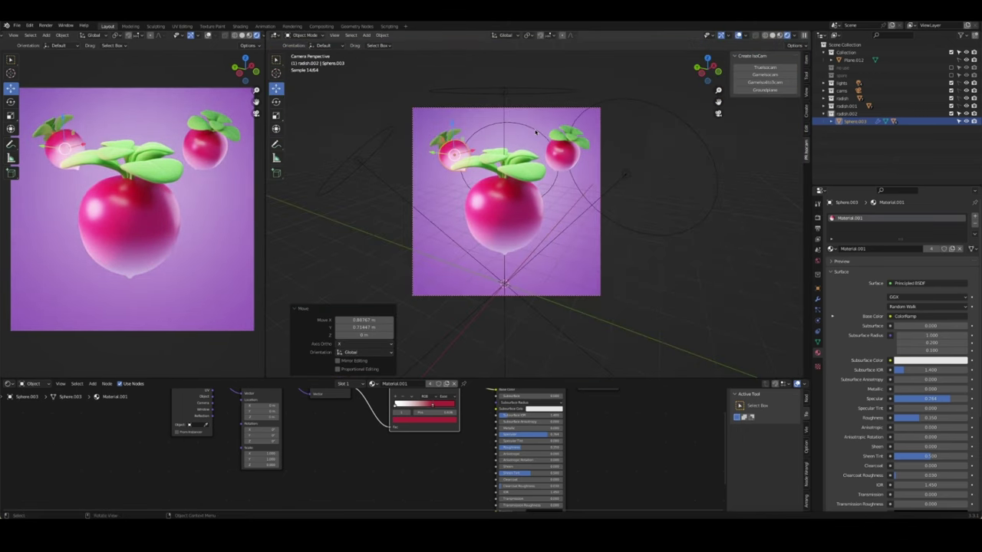
click(655, 221)
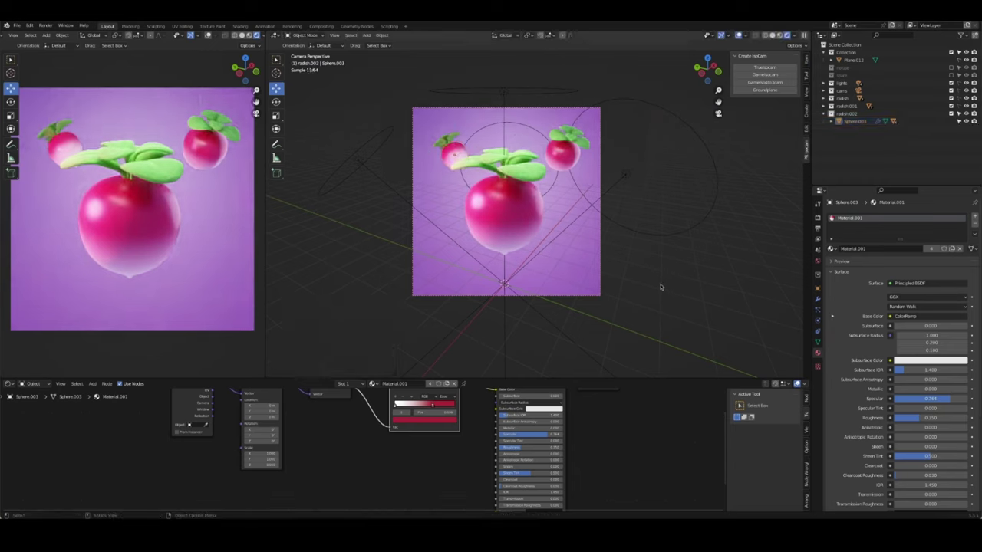
Duplicate the radish collection as radish.003 and exclude the original from the scene
right_click(843, 99)
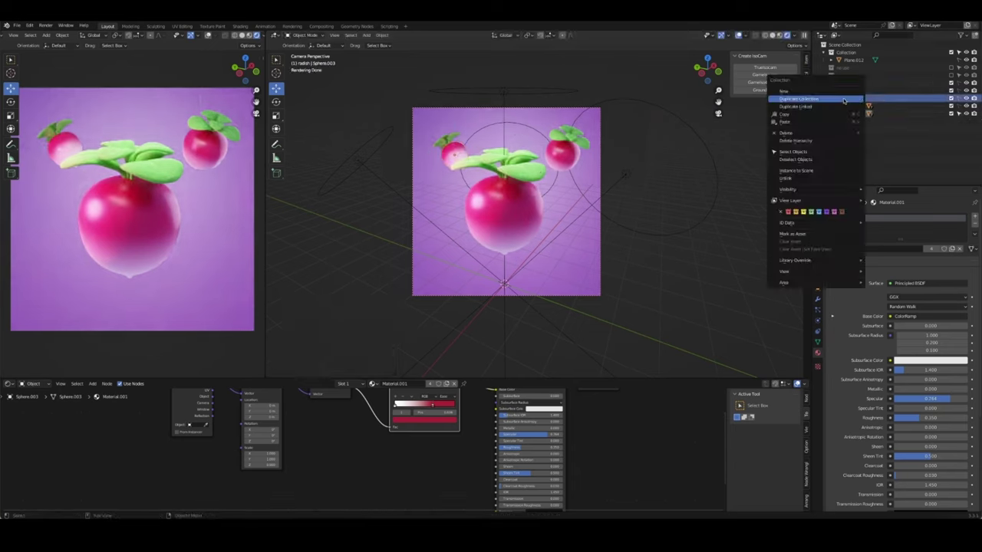
click(844, 99)
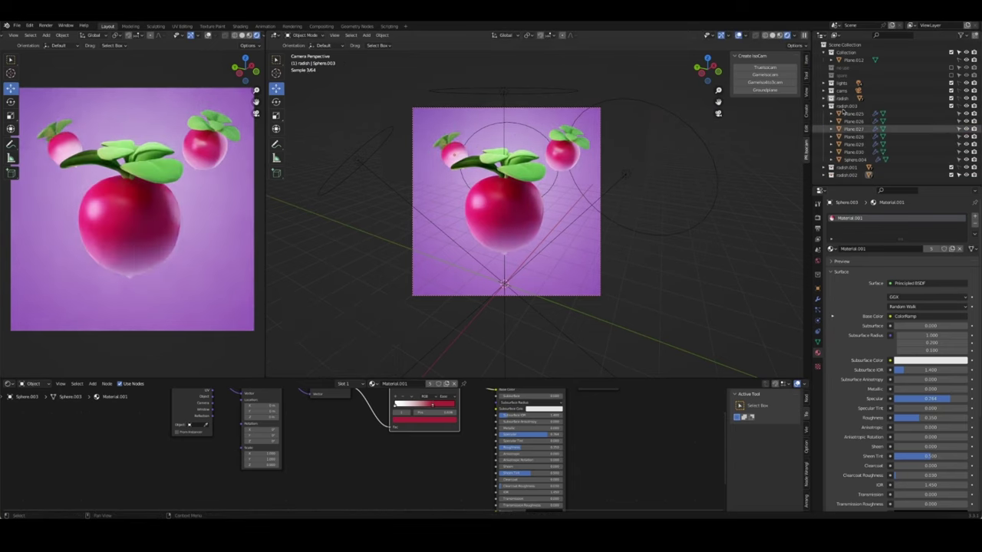
click(951, 99)
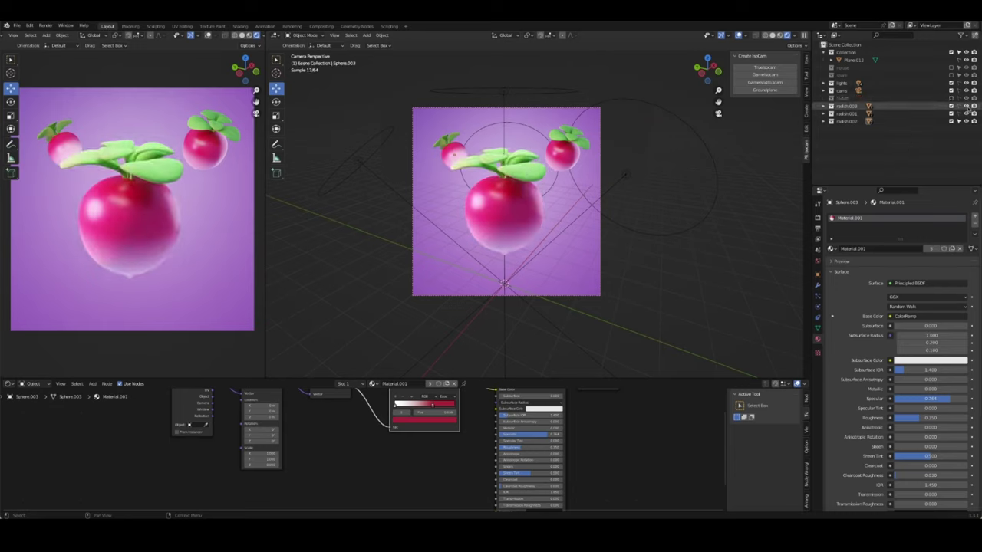
Parent the leaves to the large radish body and tilt the radish with them
click(511, 217)
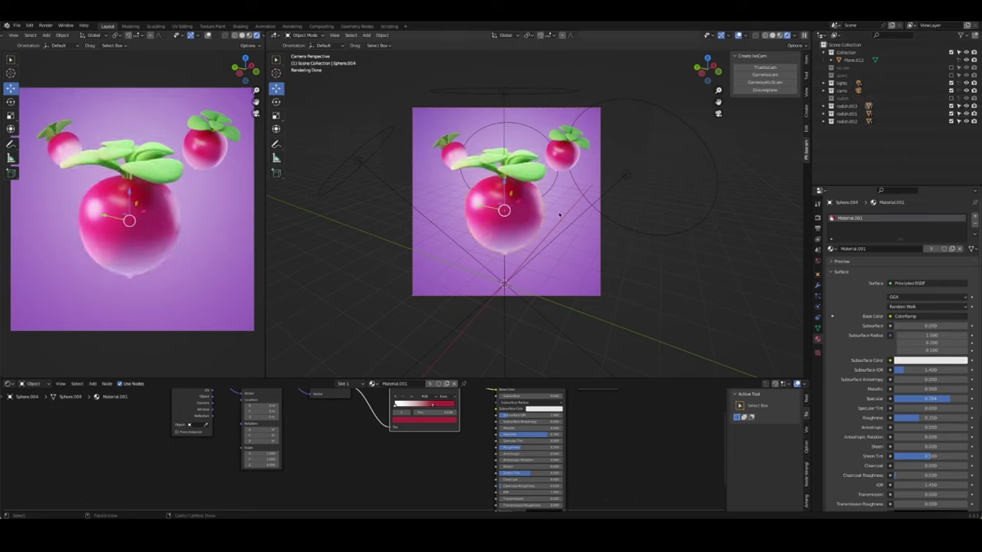
drag(431, 120, 457, 148)
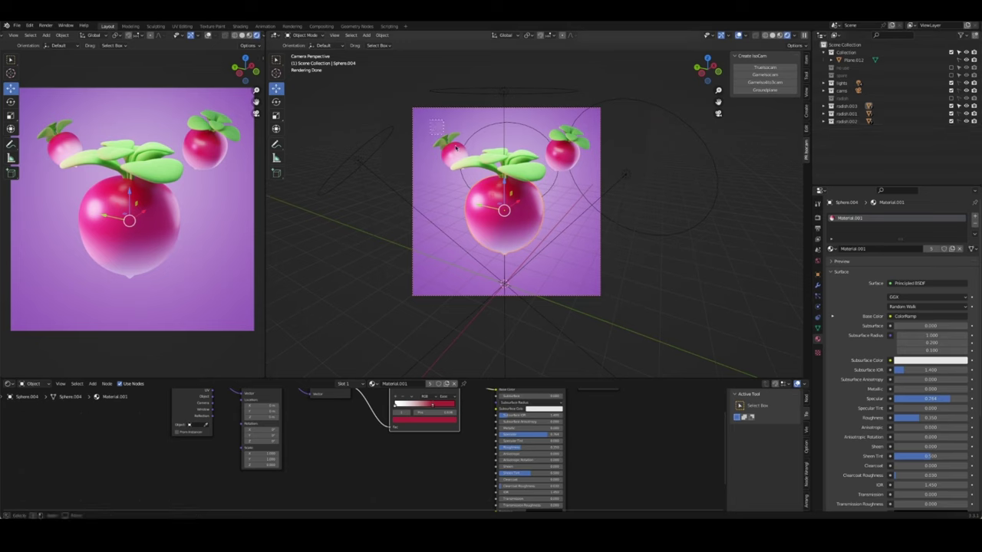
key(ctrl+p)
click(518, 222)
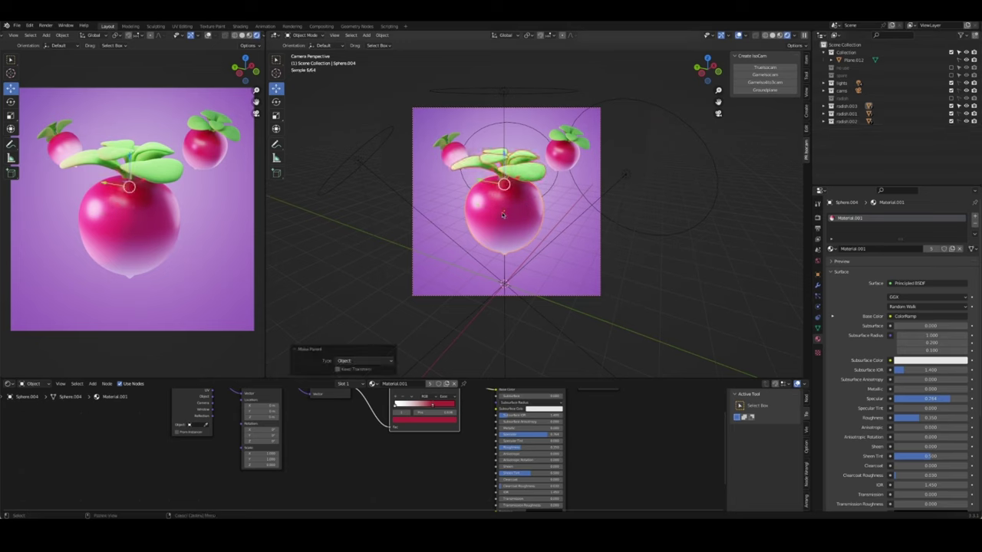
key(r)
key(r)
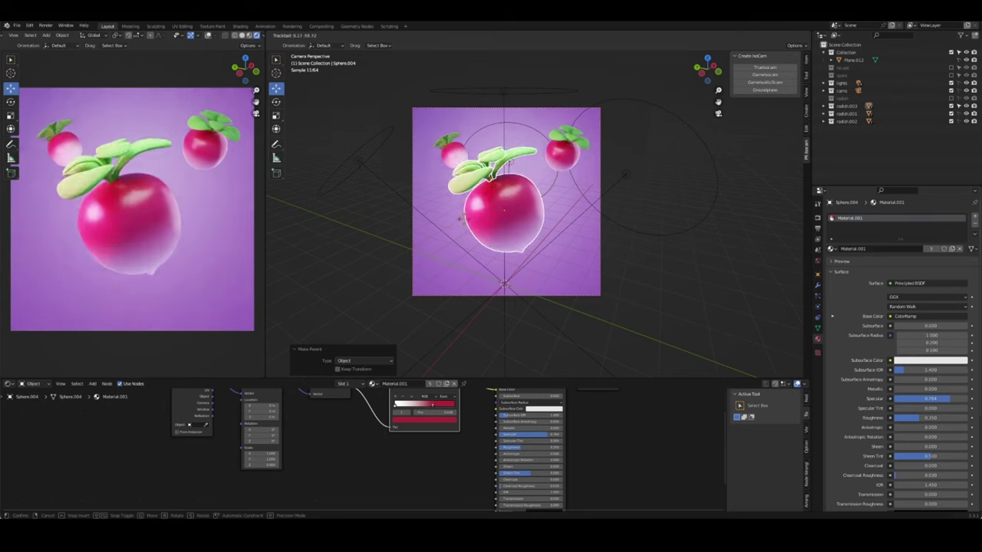
click(451, 182)
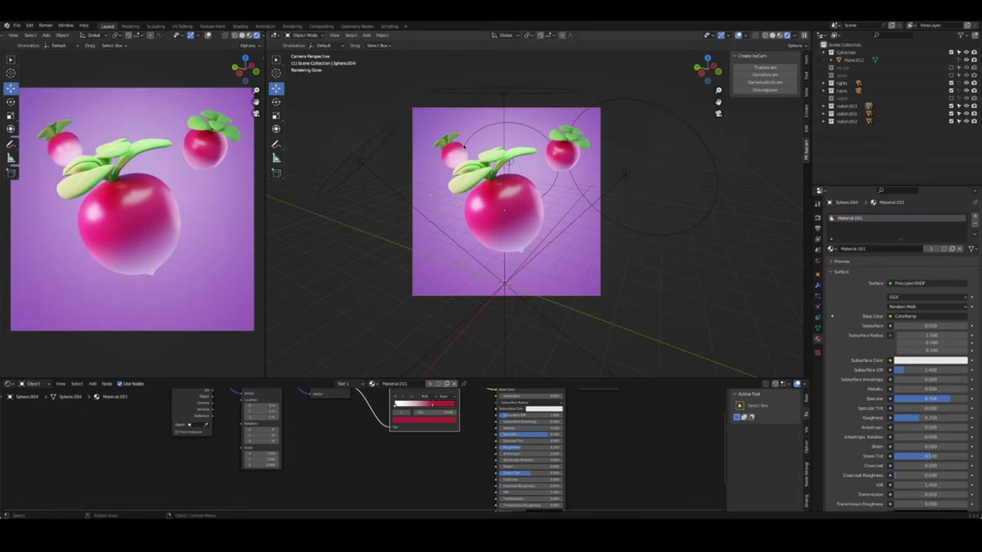
Rotate the upper-left small radish and shift the large radish vertically along Z
key(r)
key(r)
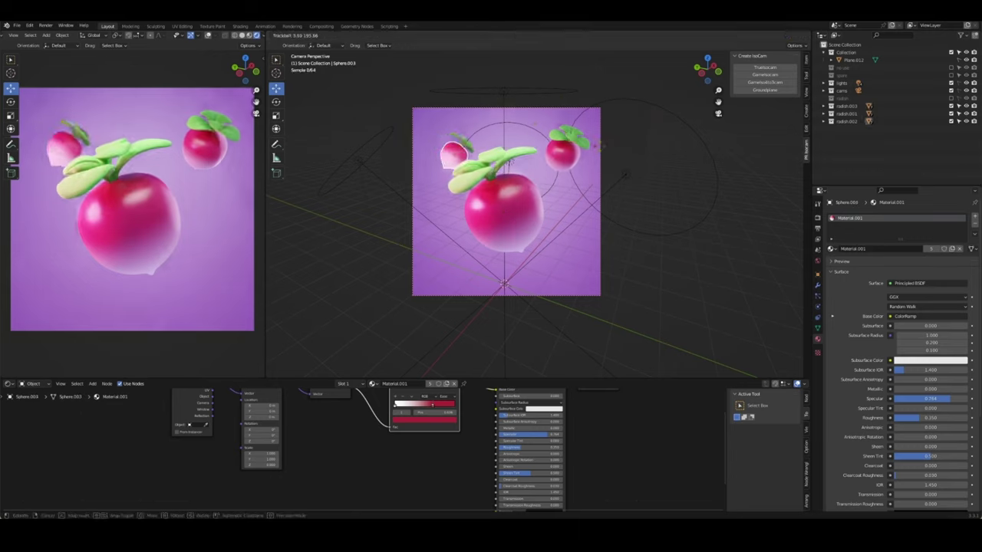
click(508, 162)
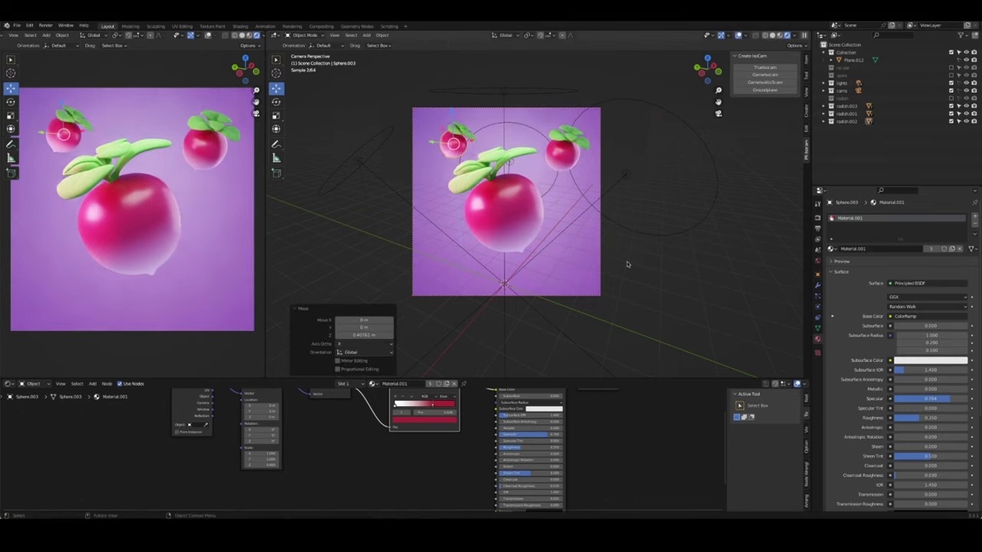
click(512, 218)
key(g)
key(z)
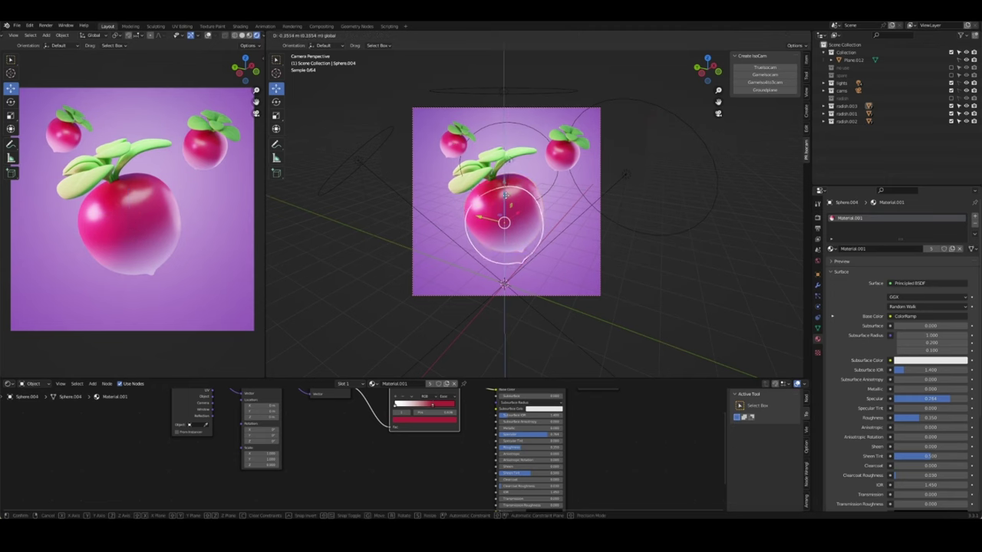
click(711, 257)
From the top view, move the upper-right small radish closer to the large one
click(712, 257)
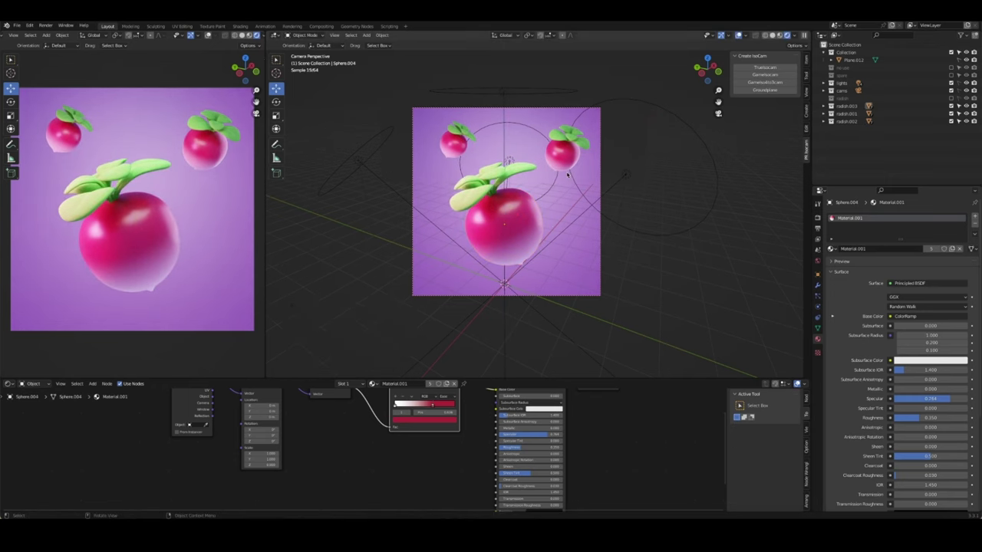
key(KP_7)
click(583, 219)
drag(583, 218, 566, 211)
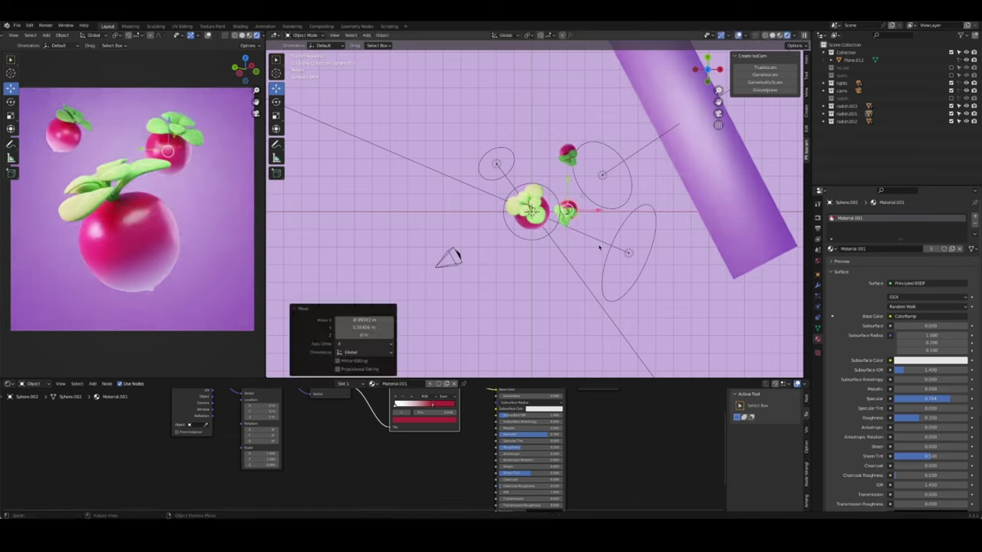
Enlarge the upper-right small radish and lower it along Z
key(s)
click(606, 247)
middle_drag(605, 247, 605, 180)
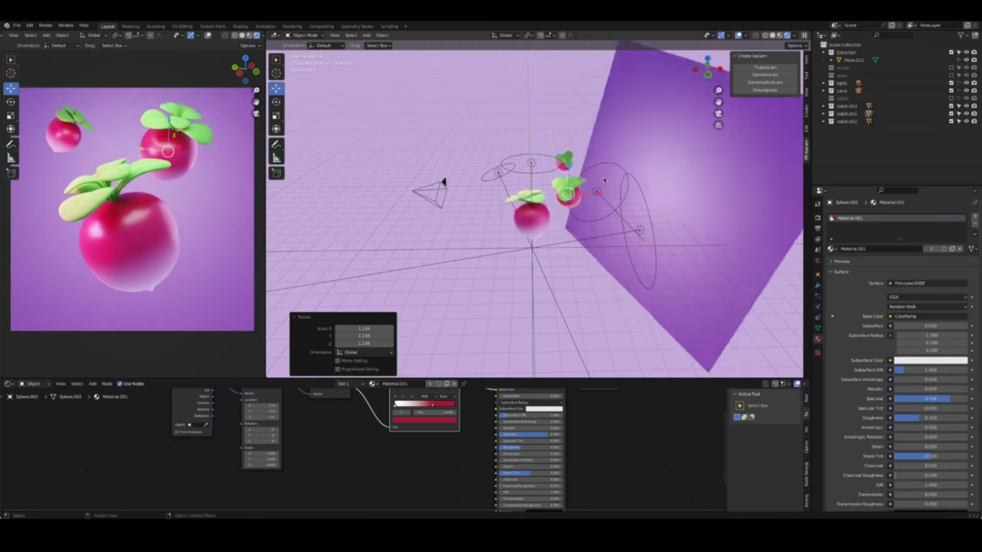
key(g)
key(z)
click(434, 296)
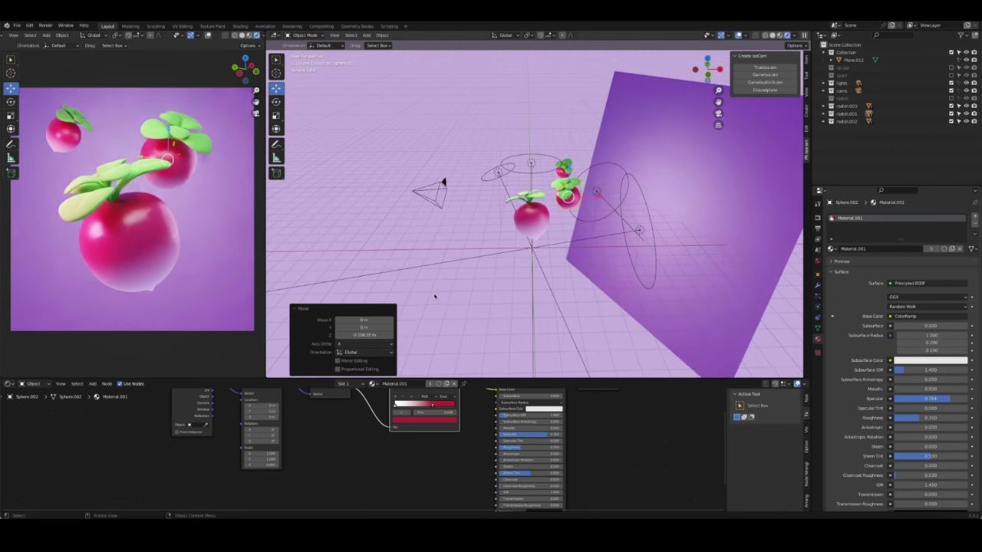
middle_drag(524, 224, 557, 205)
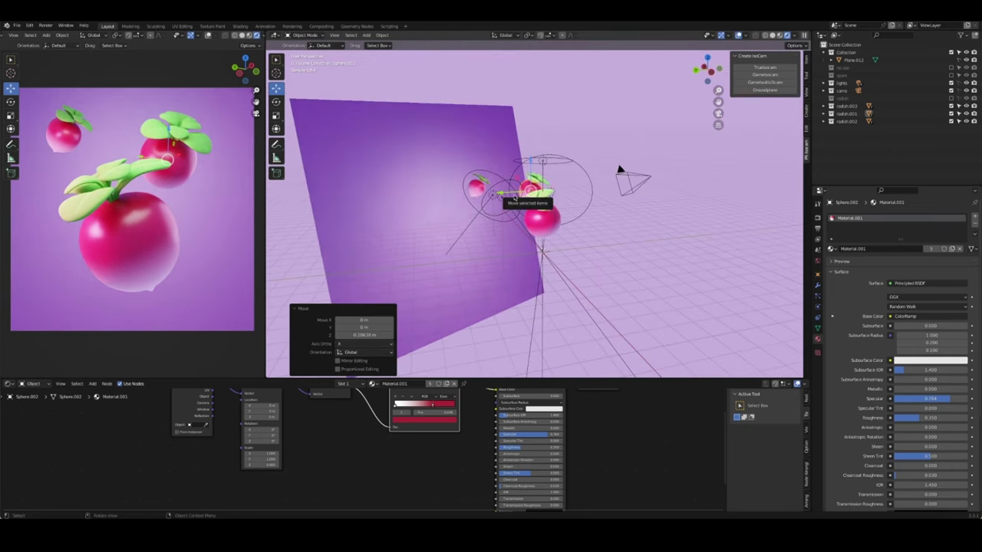
key(KP_0)
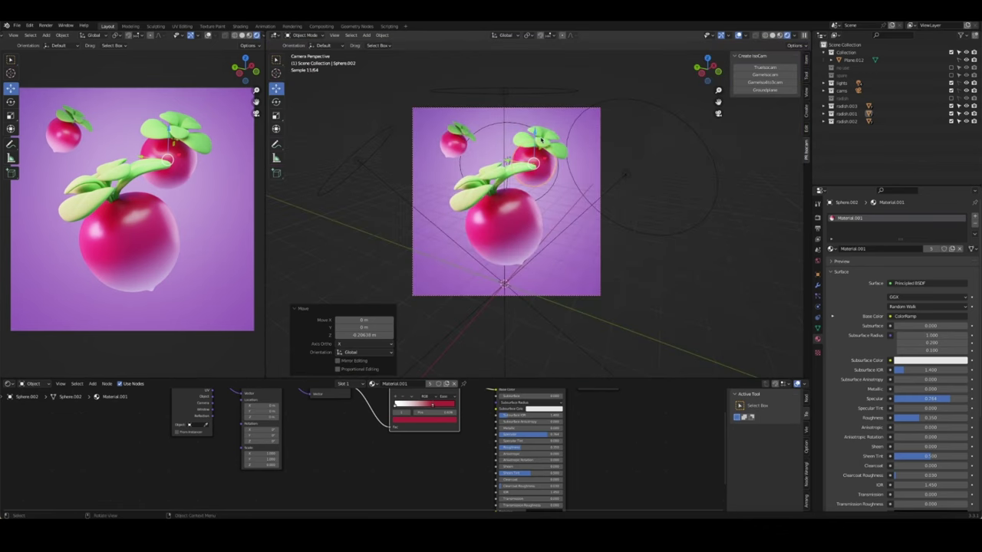
Trackball-rotate the small radish, then the big radish, in camera view
key(r)
key(r)
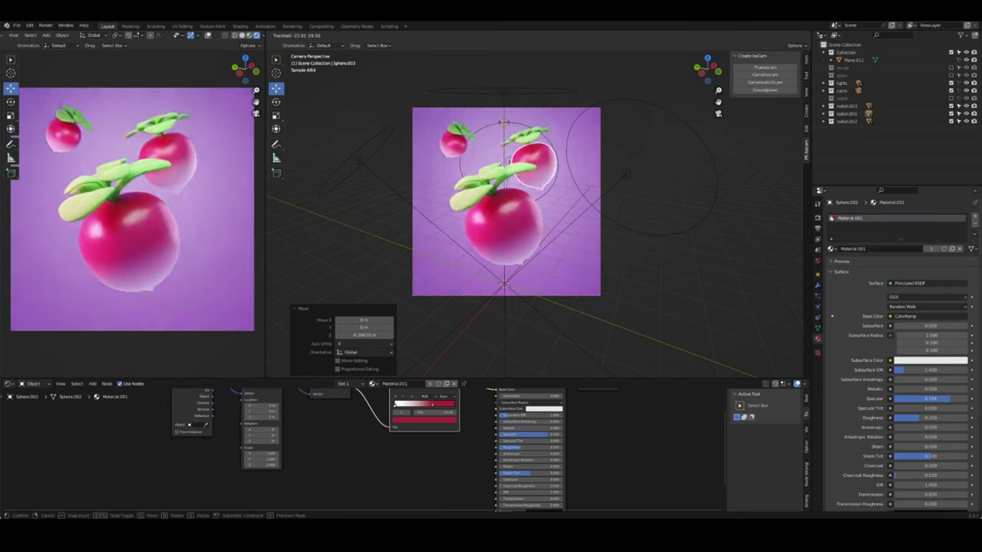
click(486, 214)
click(504, 224)
key(r)
key(r)
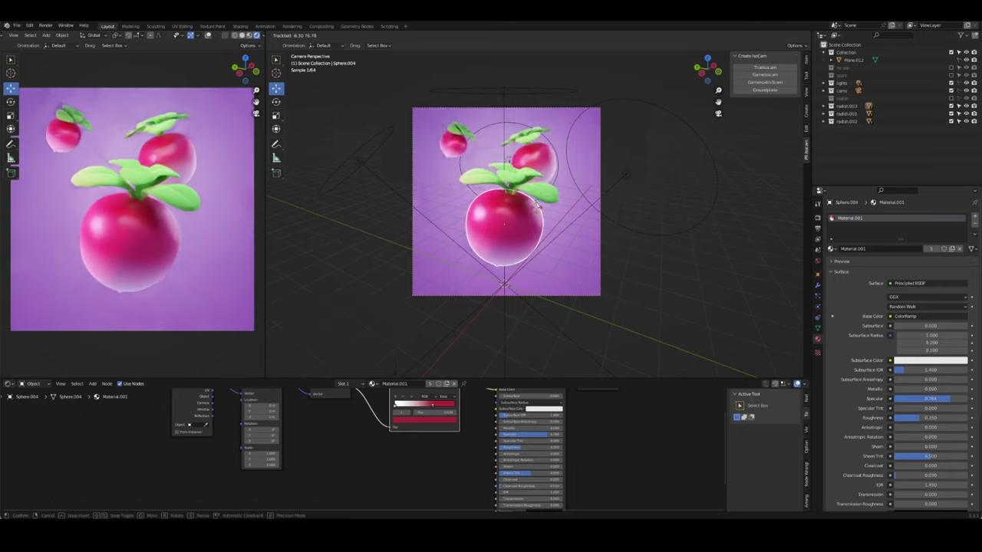
click(545, 198)
Shift and re-rotate the small upper-right radish, and nudge the big radish slightly
click(534, 161)
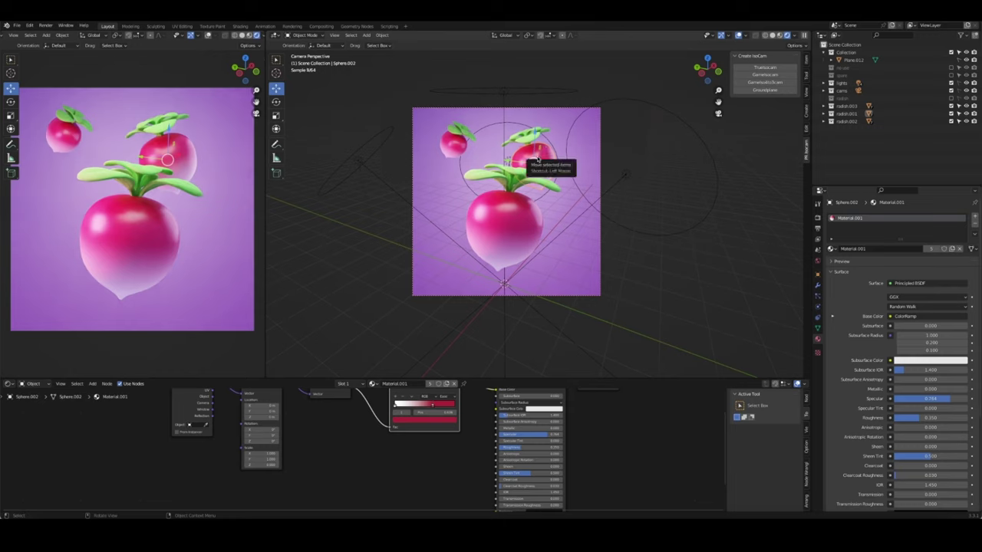
drag(537, 158, 547, 156)
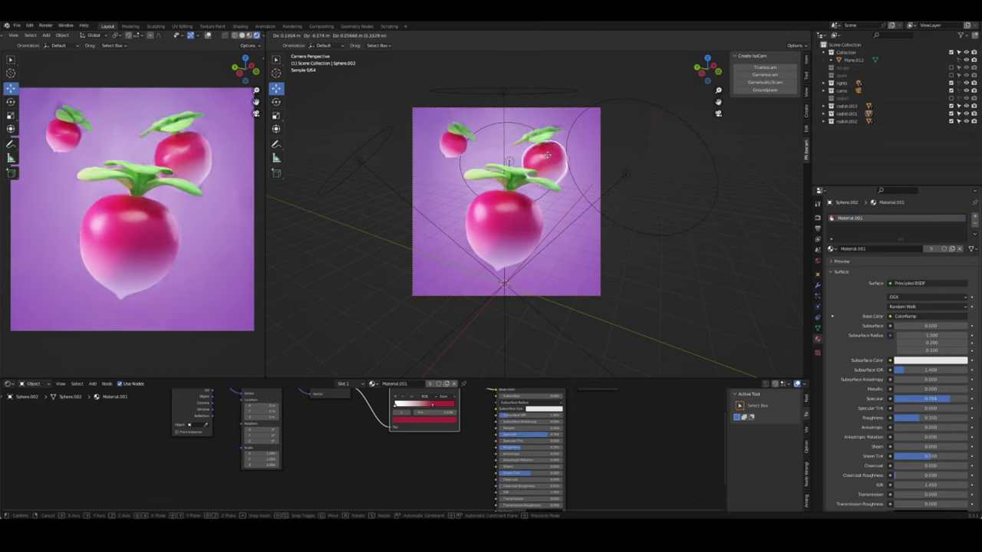
click(547, 156)
key(r)
key(r)
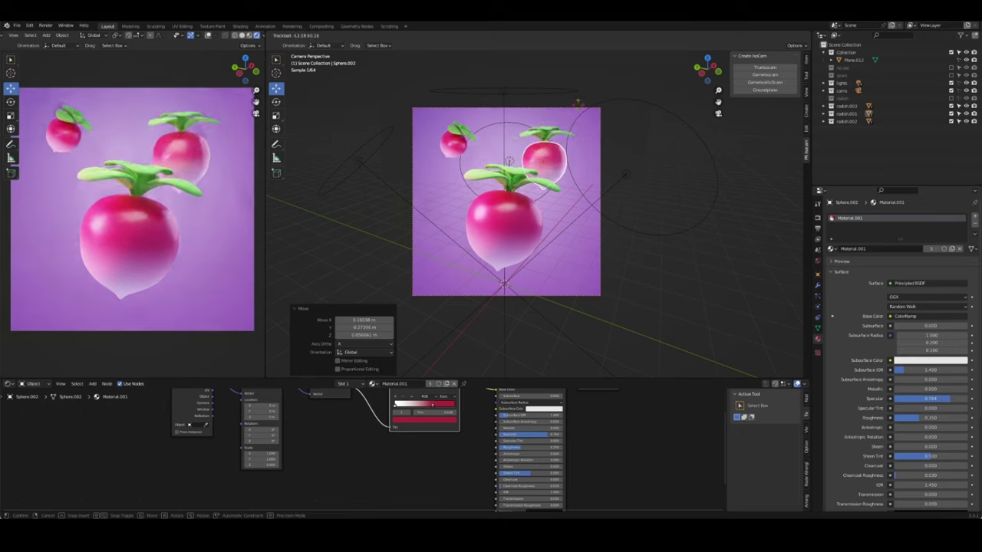
click(568, 222)
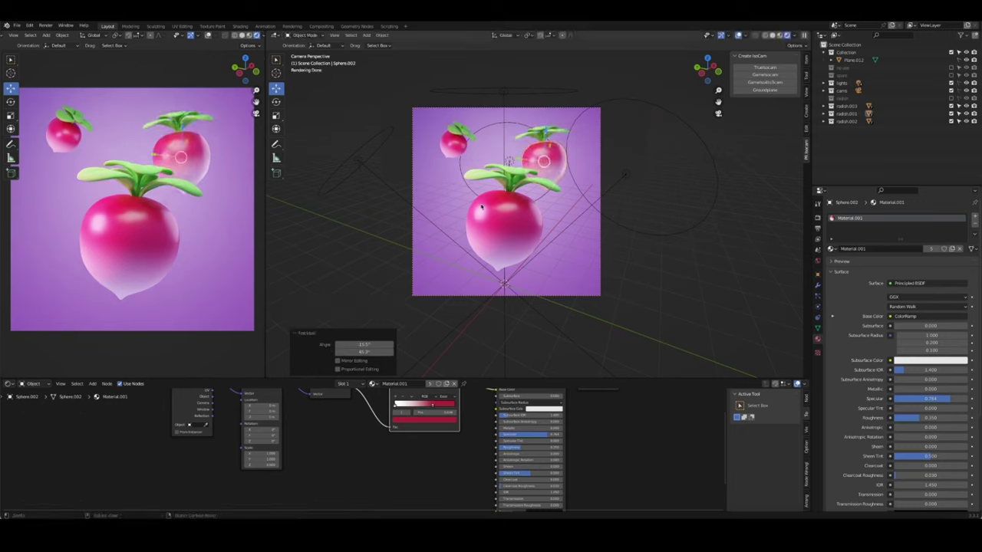
click(525, 217)
key(g)
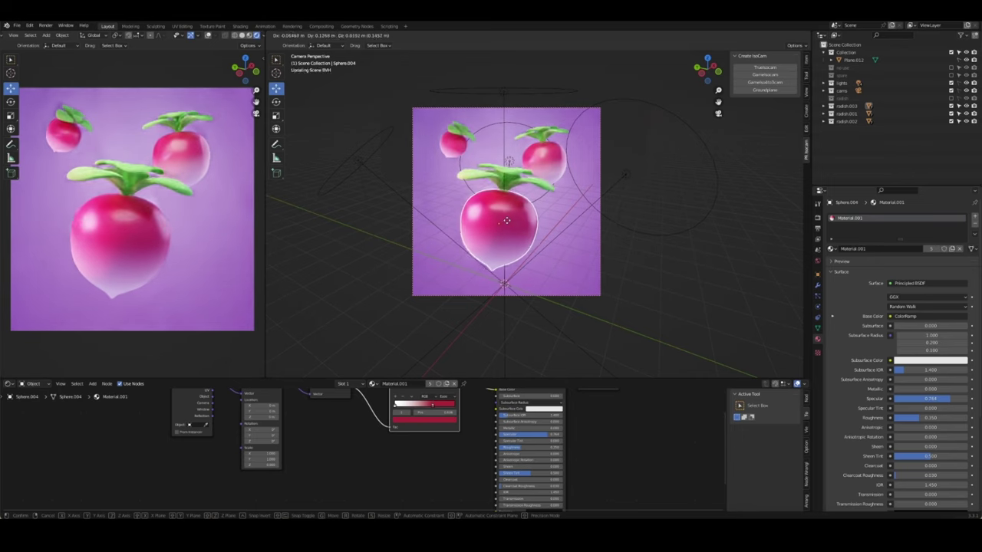
click(507, 221)
click(546, 149)
key(g)
click(631, 200)
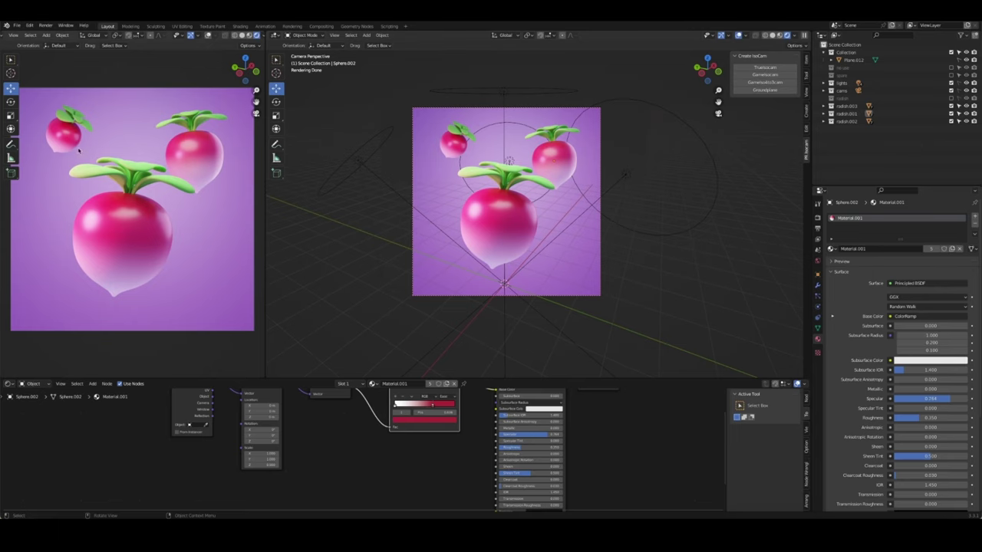
Move the top-left radish in top view, scale it by 1.641 and lower it slightly
key(KP_0)
key(KP_0)
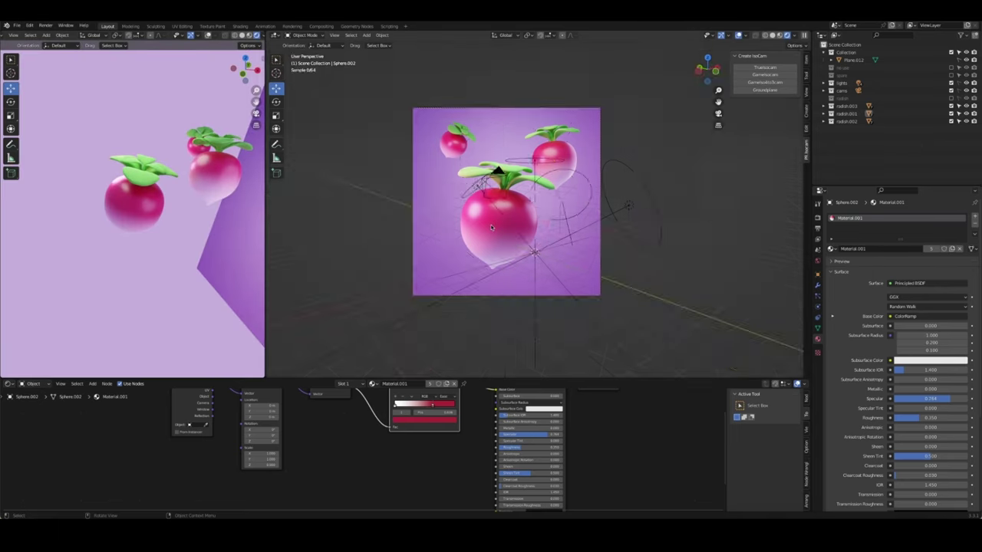
key(KP_0)
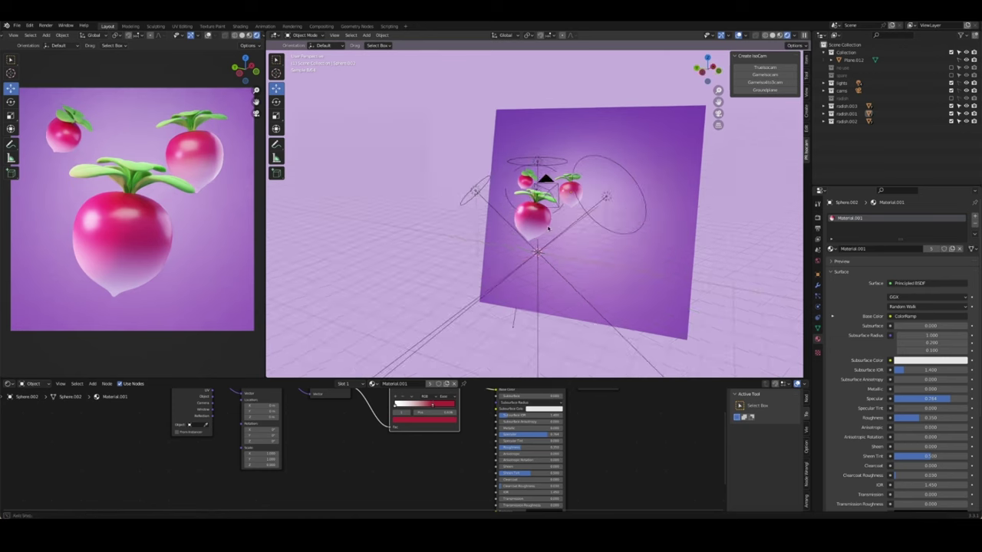
key(KP_7)
drag(566, 148, 550, 168)
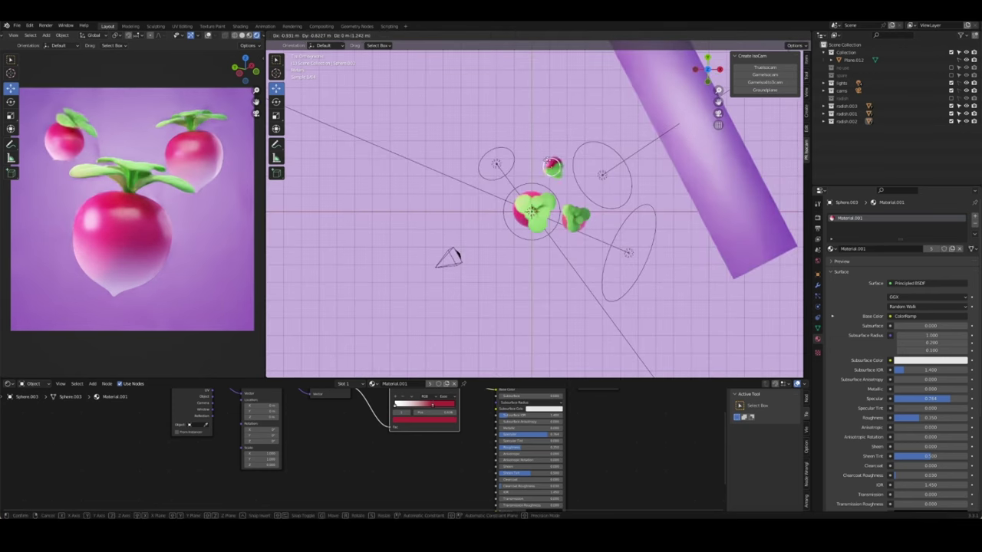
key(s)
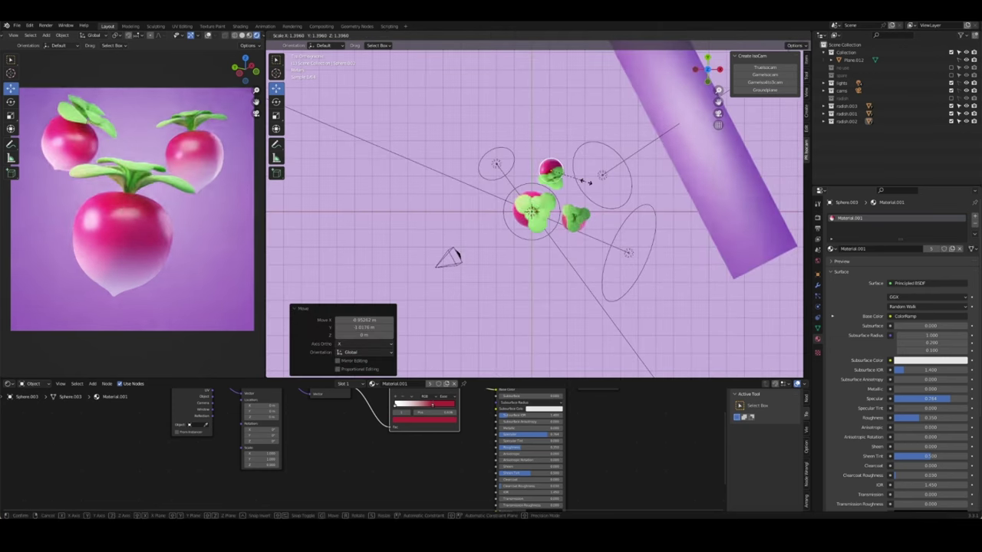
click(564, 245)
middle_drag(552, 170, 512, 149)
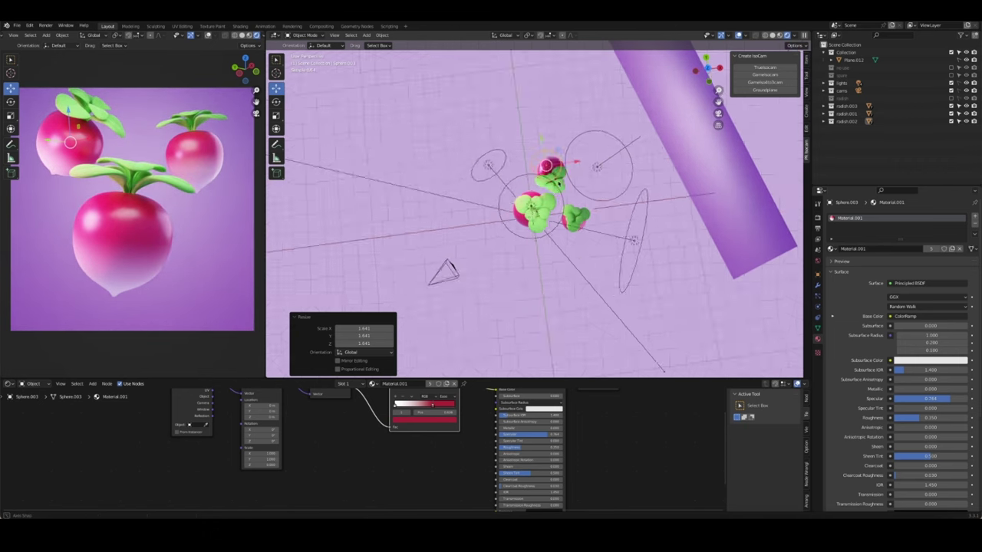
key(g)
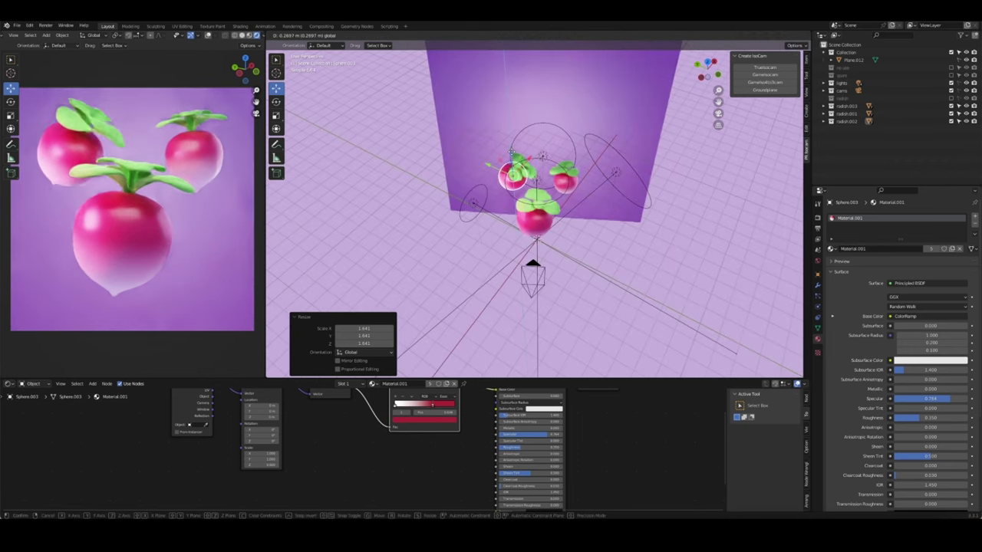
click(402, 210)
key(KP_3)
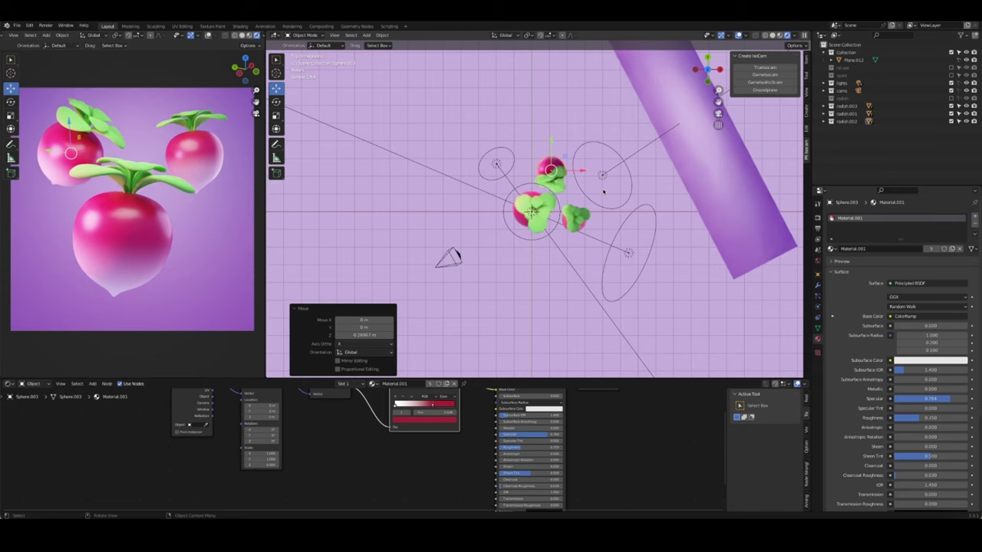
key(KP_1)
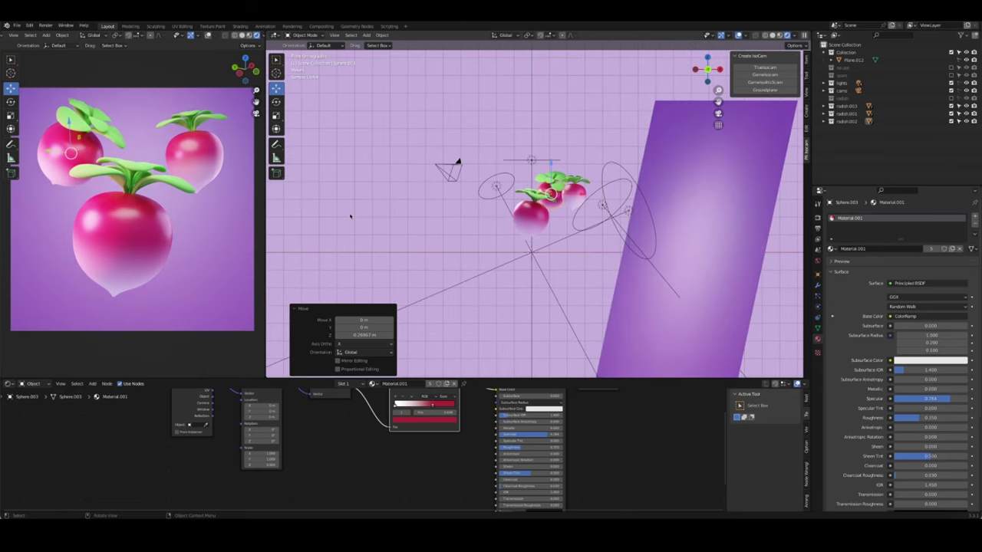
click(382, 212)
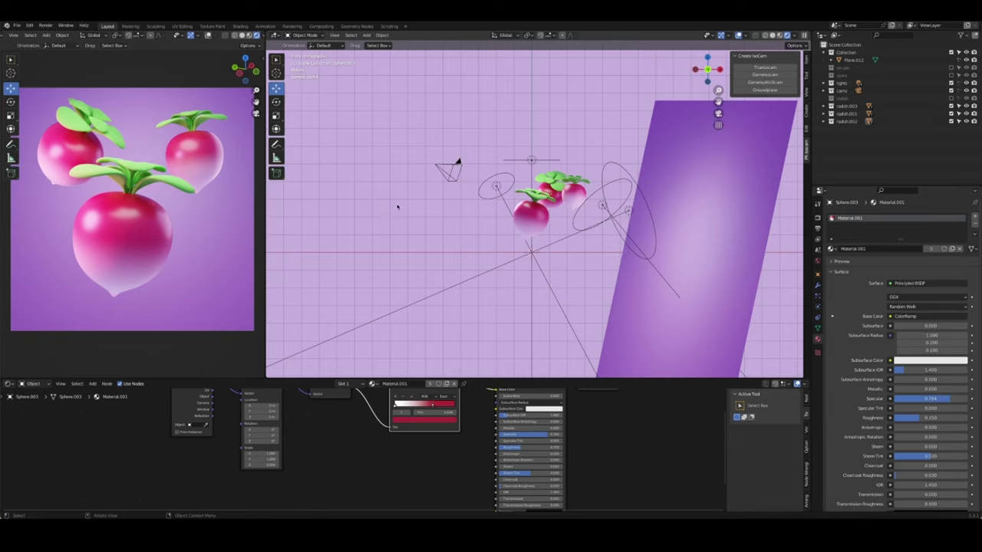
Set the Area.002 light power to 800 W, shift it along Z, and save radish.blend
click(830, 82)
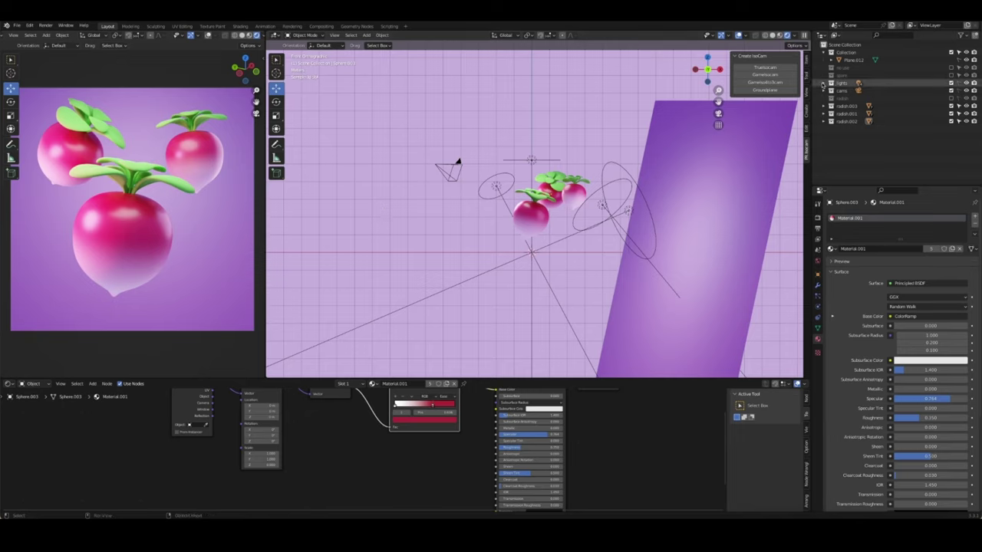
click(664, 280)
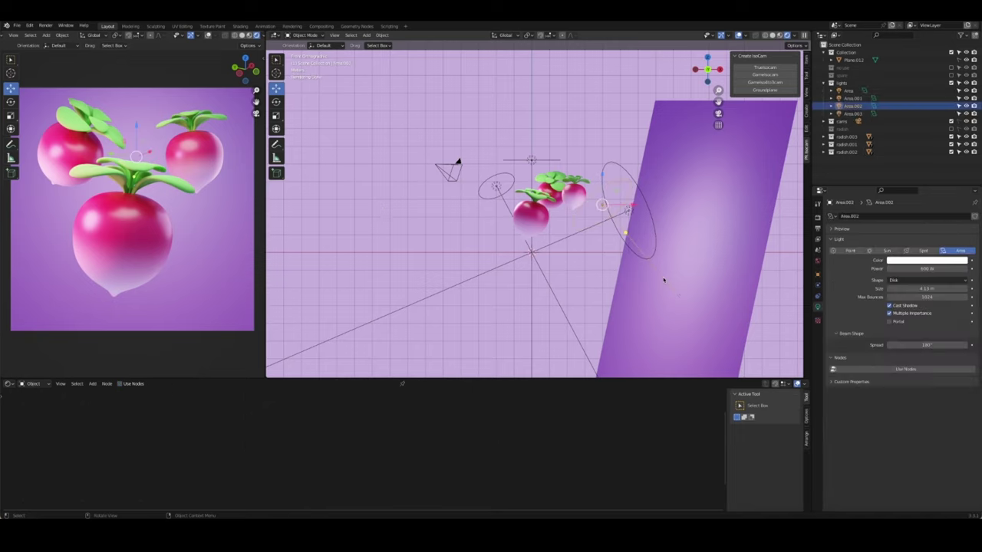
text(00)
key(Return)
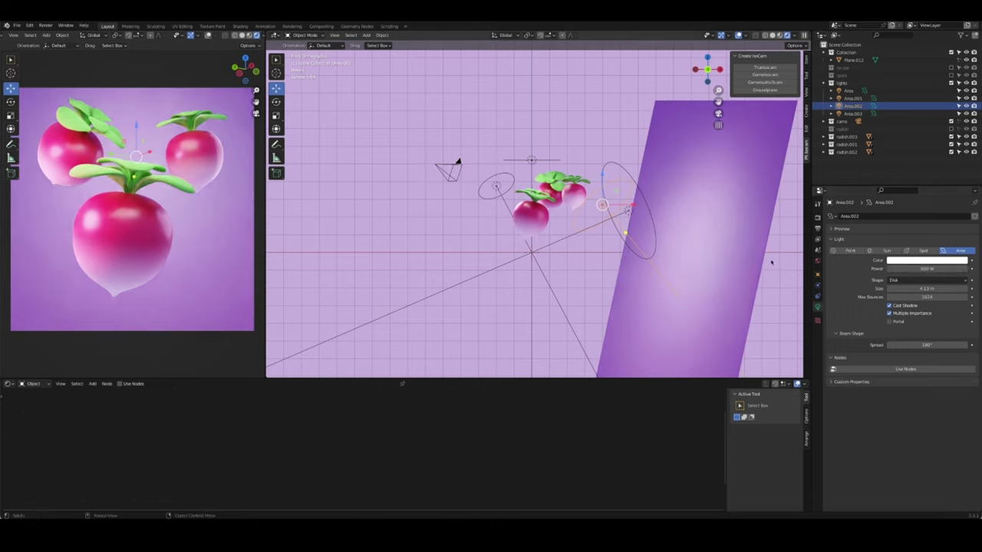
key(g)
key(z)
key(z)
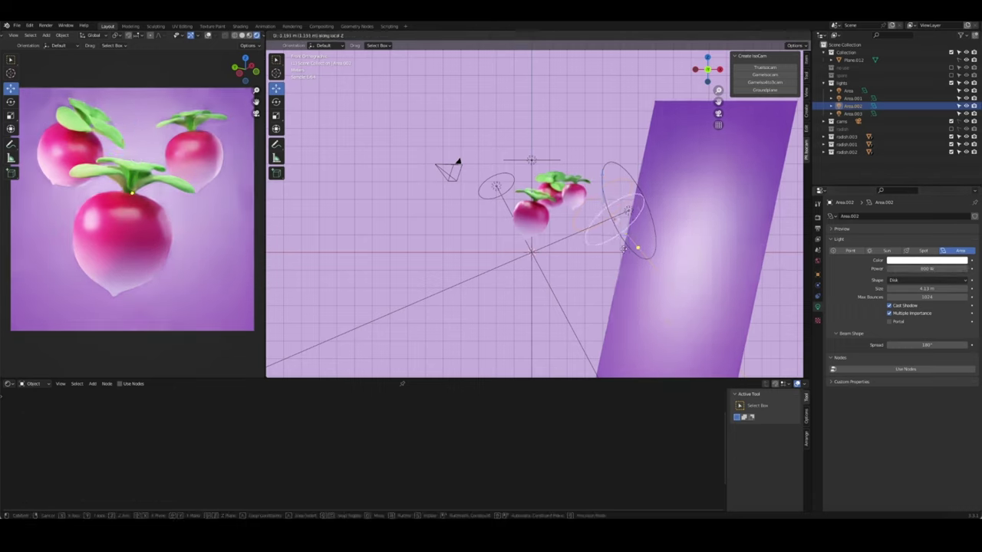
click(637, 222)
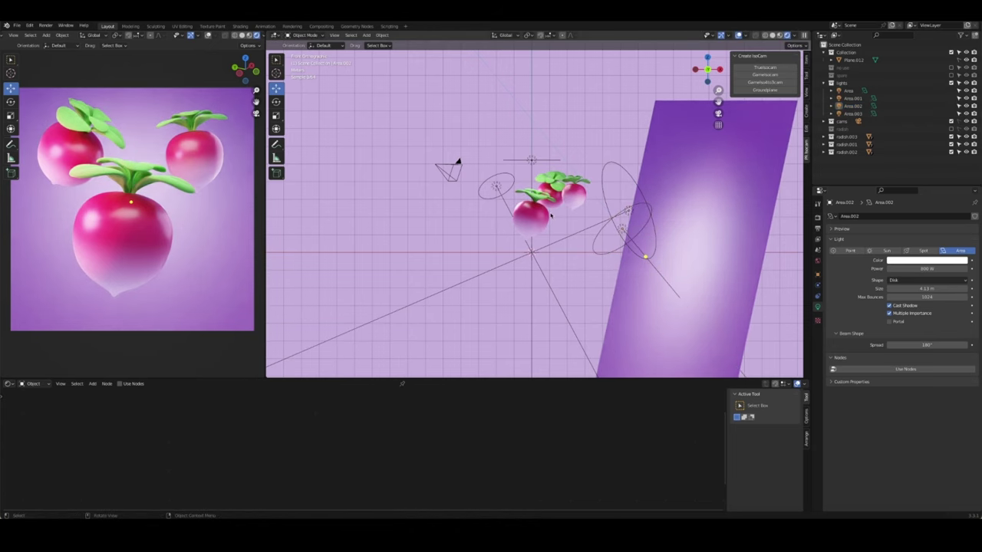
key(ctrl+s)
Raise the Camera slightly along Z and render the final image with F12
middle_drag(642, 220, 614, 221)
key(KP_0)
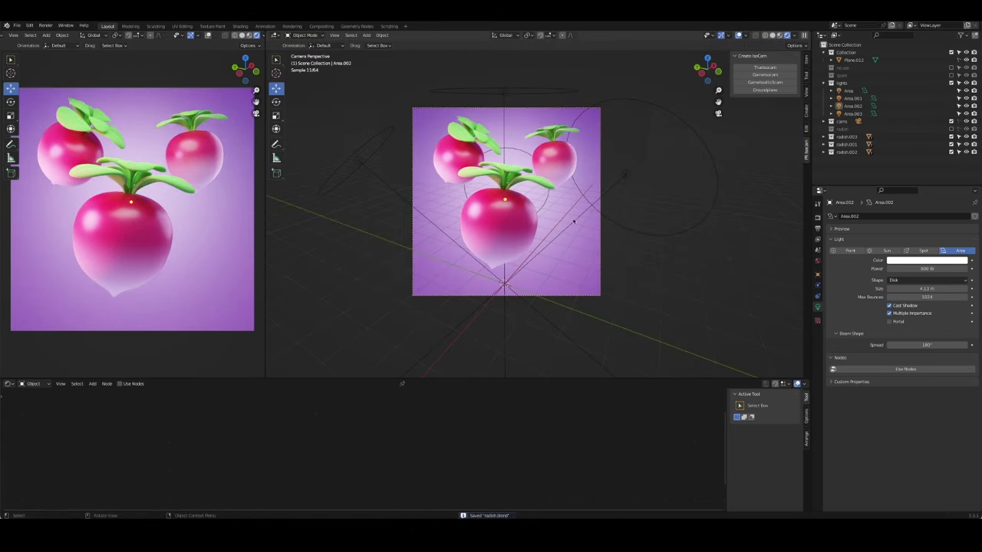
click(826, 122)
click(852, 129)
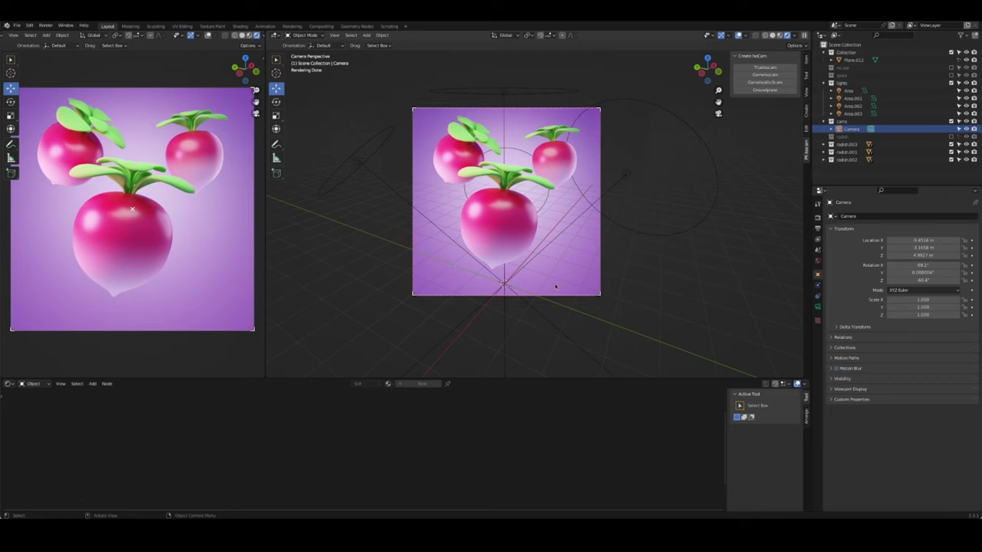
key(z)
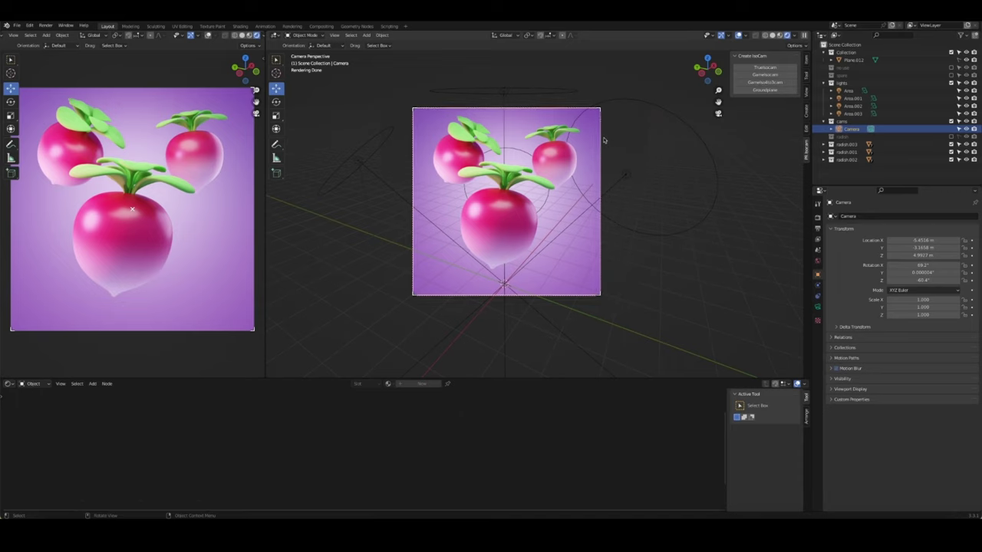
key(g)
key(z)
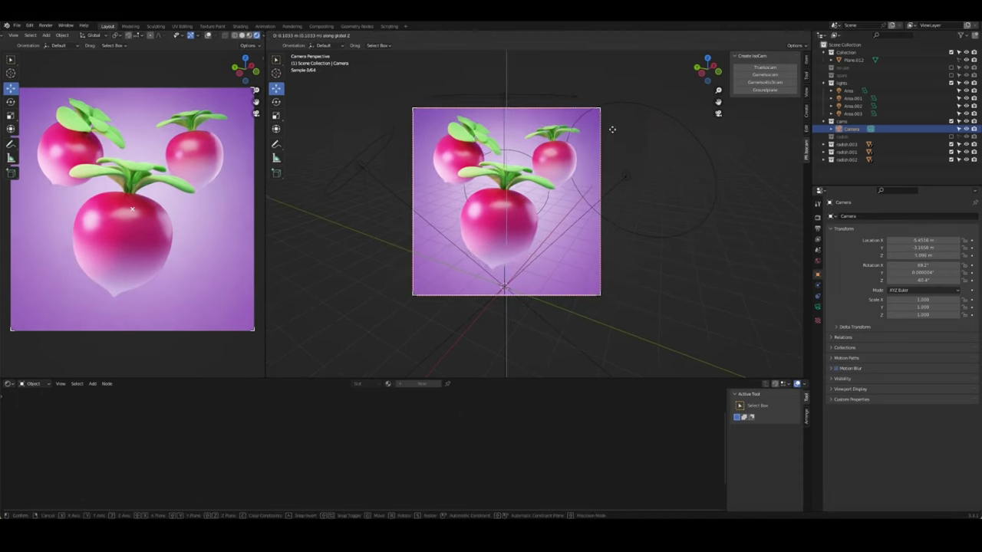
click(612, 125)
click(673, 242)
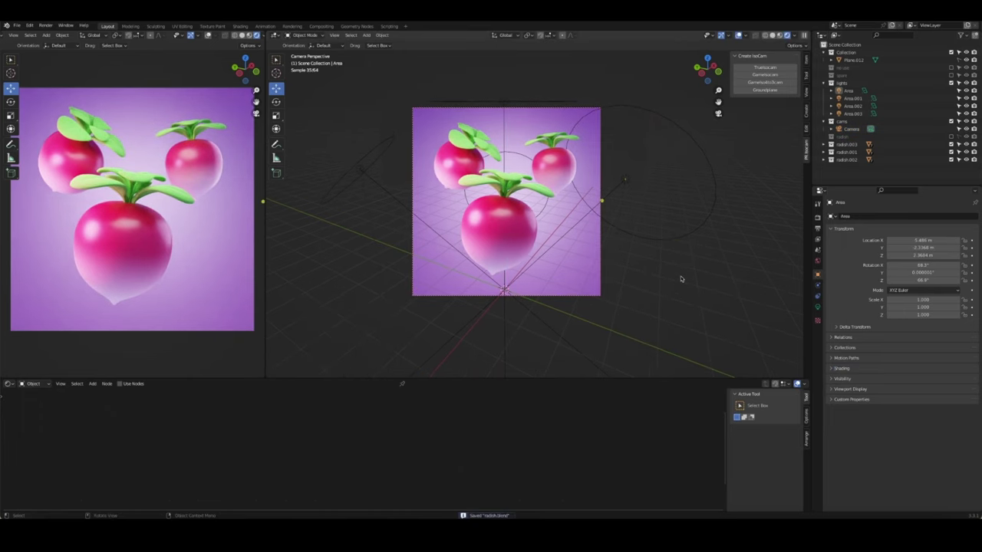
key(F12)
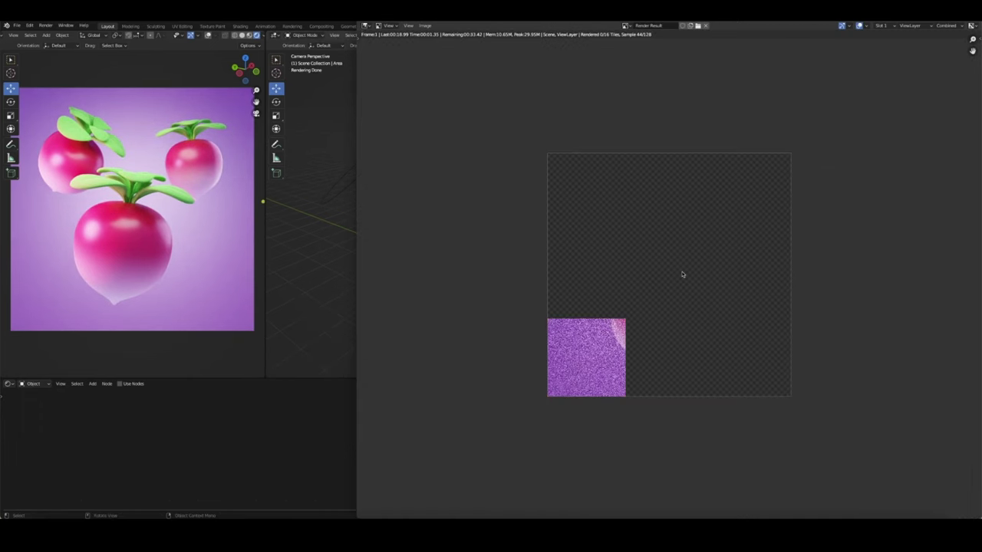
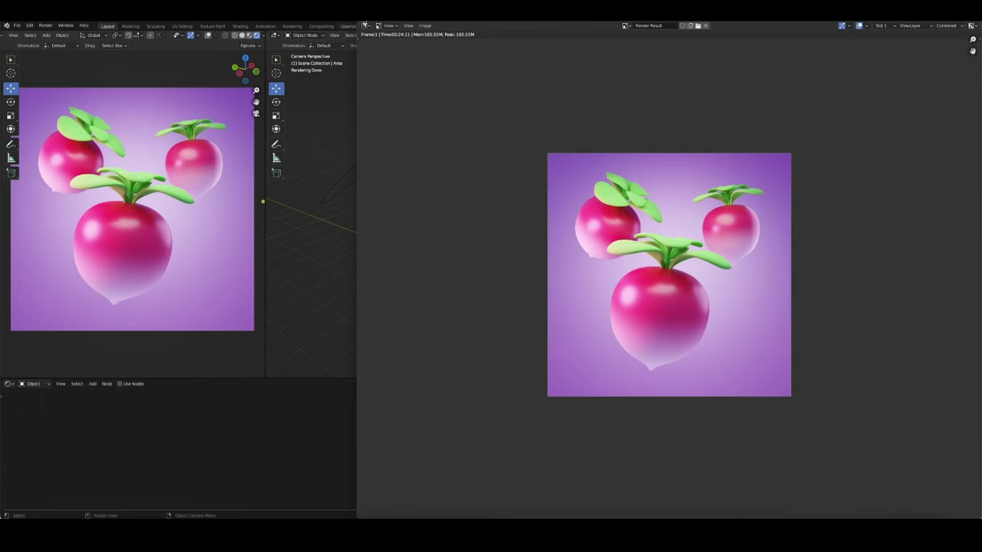
Close the render result and select the Camera in the Outliner
key(Escape)
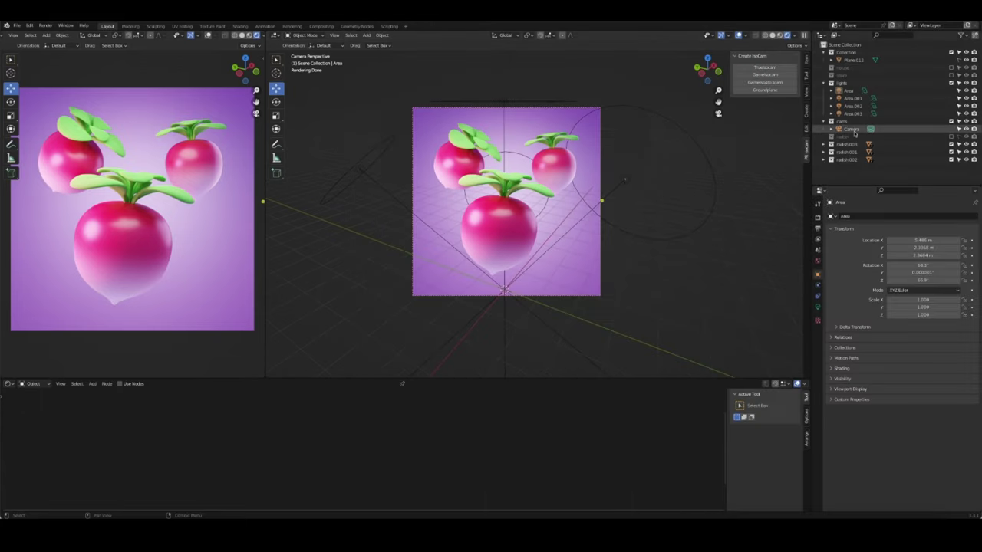
click(851, 129)
Enable depth of field on the camera and lower the F-Stop from 2.8 to 2.0
click(818, 307)
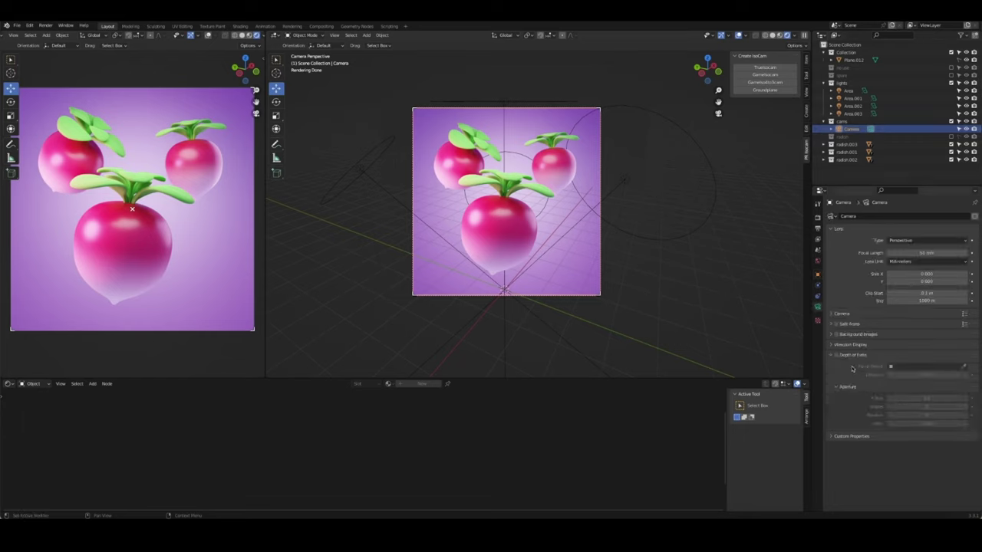
click(836, 355)
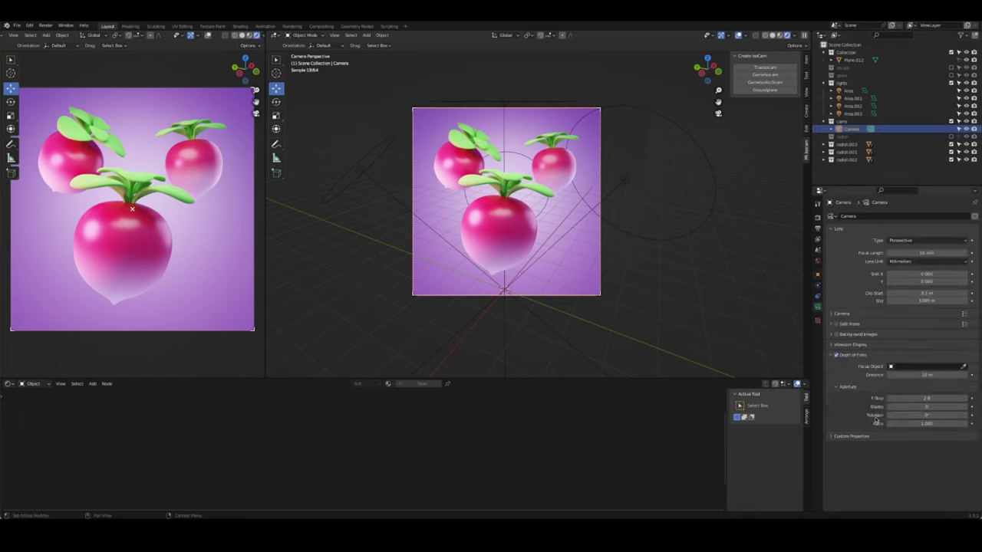
drag(921, 398, 894, 398)
Try focus distances of 9.2 m and 1 m, then make the front radish Sphere.004 the focus object
click(537, 227)
click(634, 323)
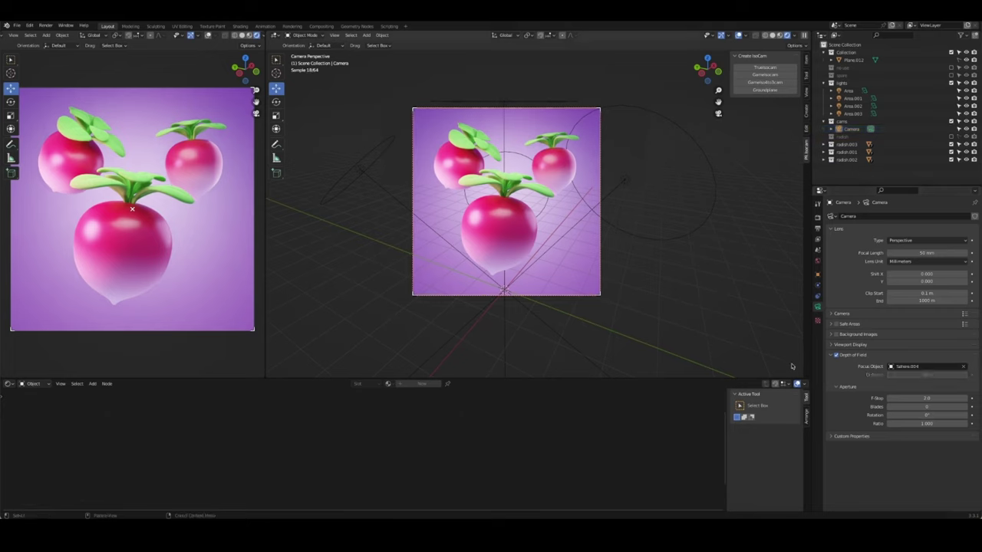
click(964, 367)
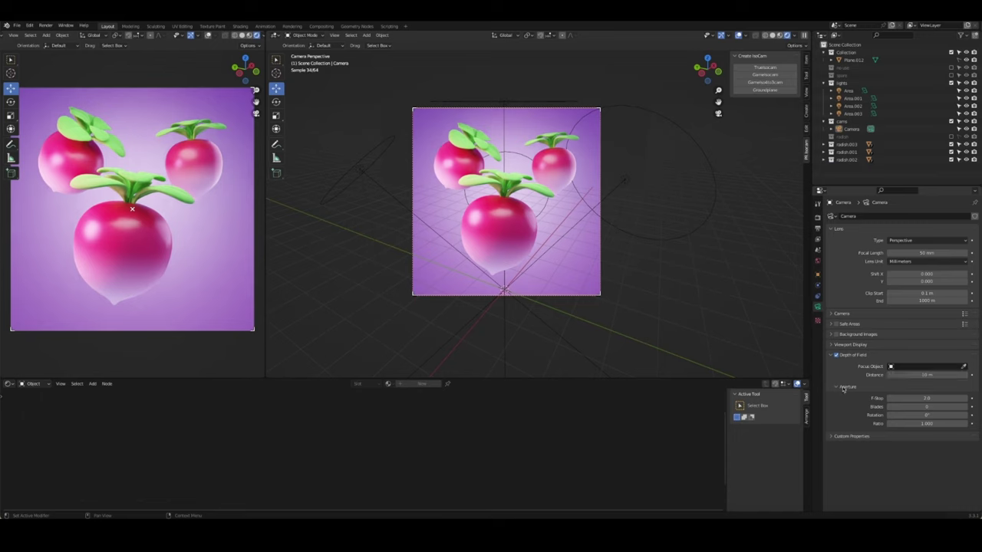
drag(912, 375, 901, 375)
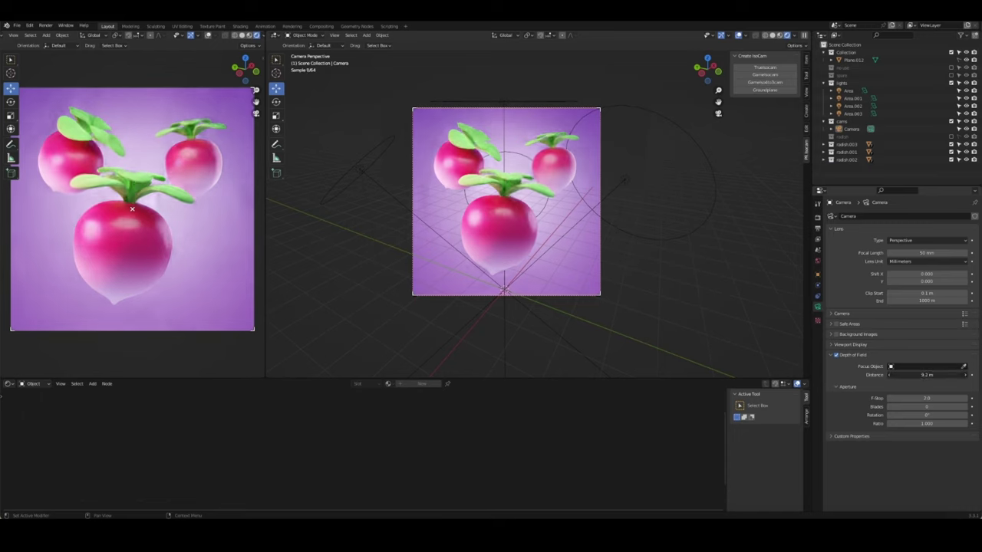
click(926, 373)
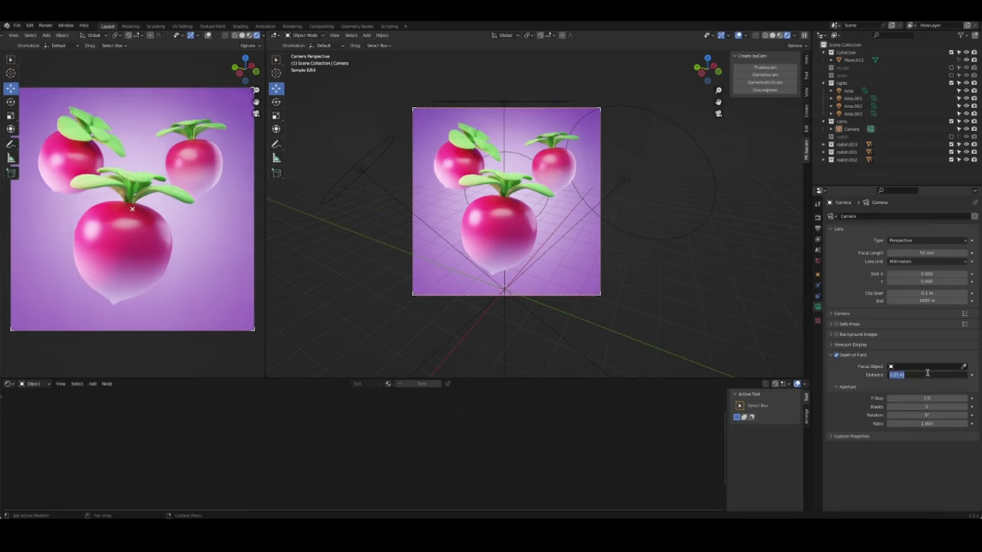
text(1)
key(Return)
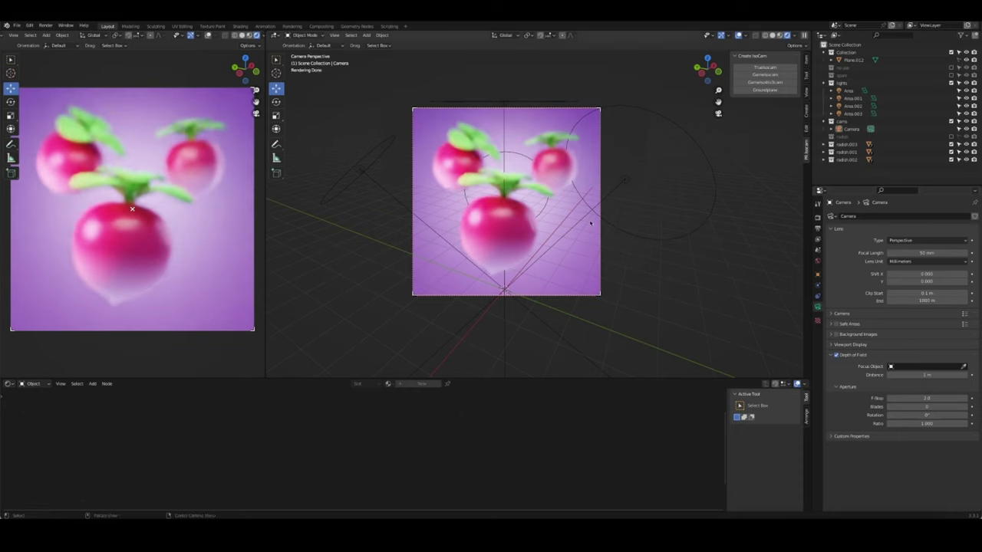
click(525, 244)
key(KP_7)
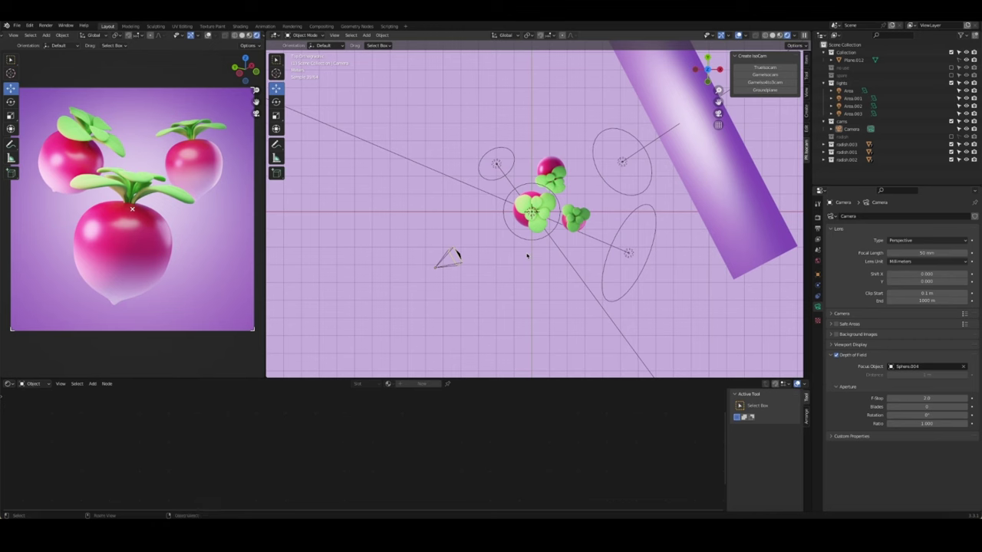
Inspect the light, camera and Sphere.004 transforms, then look through the camera with Sphere.004 selected
mouse_move(542, 251)
middle_down()
mouse_move(509, 256)
mouse_move(572, 233)
mouse_move(559, 214)
middle_up()
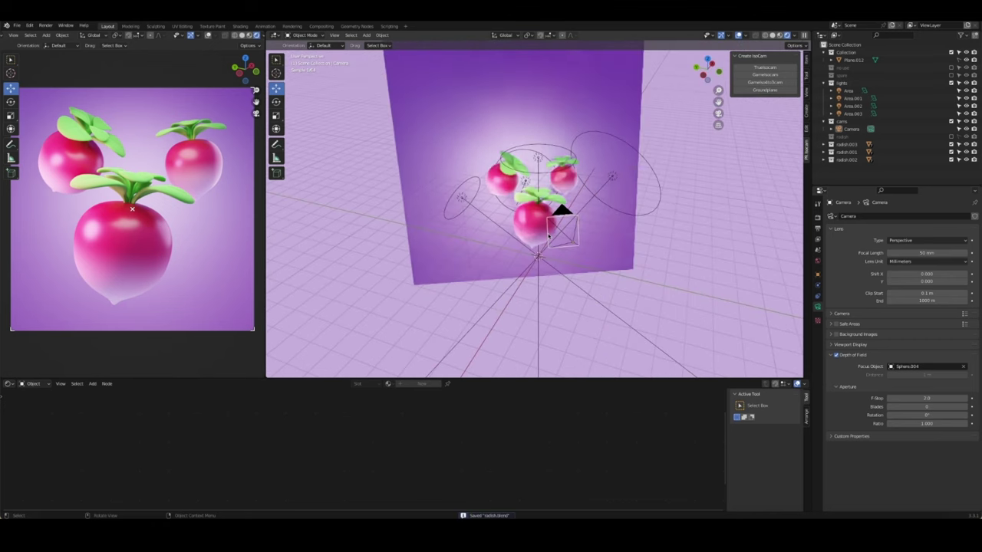
click(561, 220)
click(561, 230)
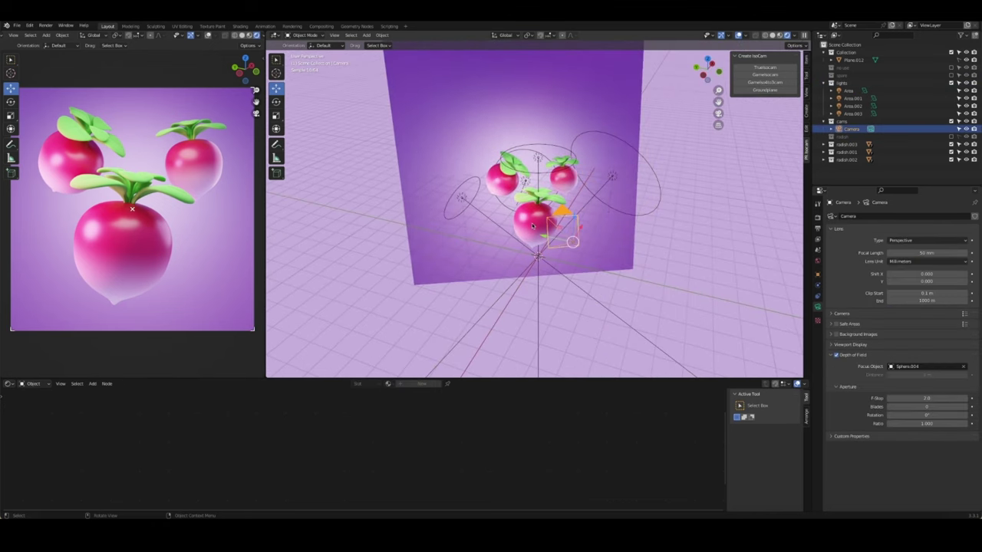
click(533, 225)
click(807, 60)
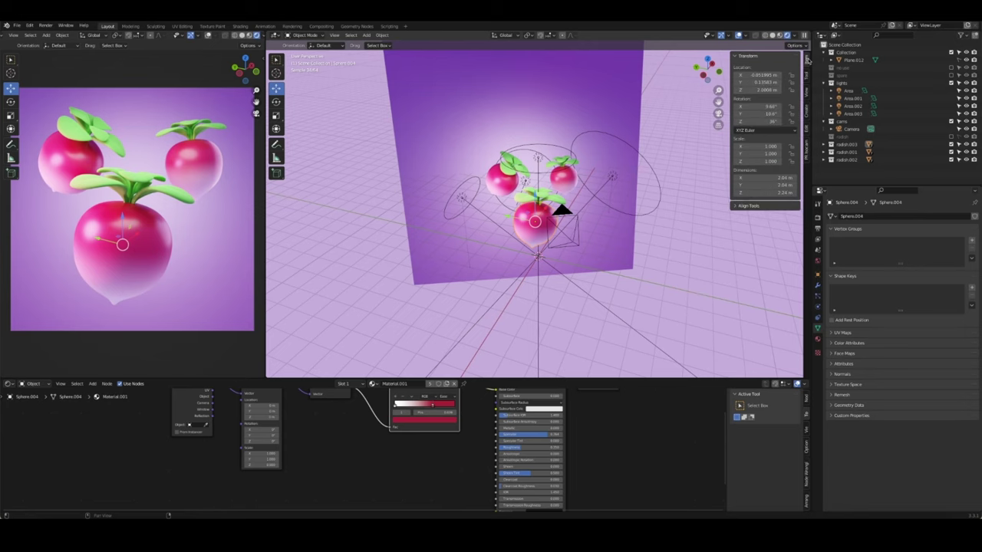
middle_drag(539, 240, 636, 202)
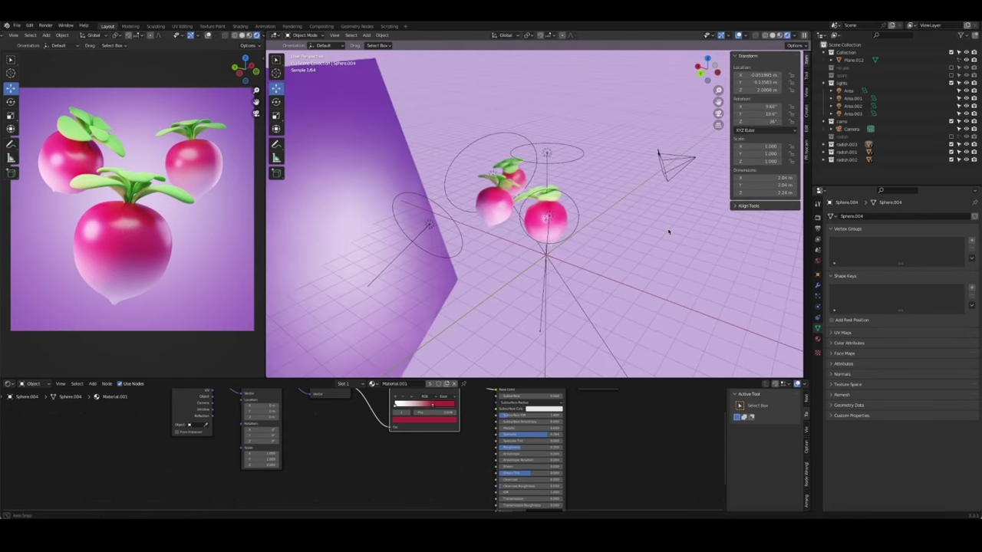
click(636, 202)
key(KP_0)
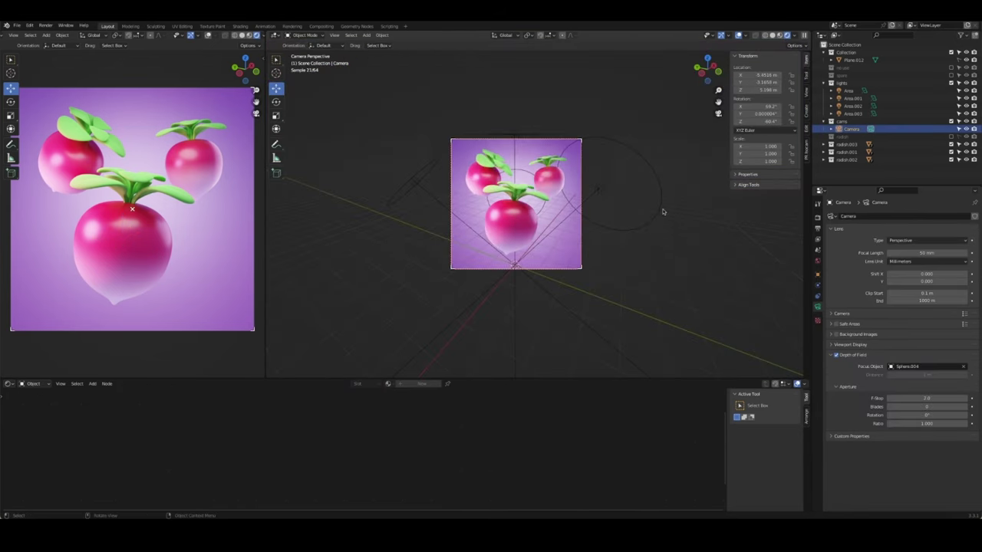
click(510, 236)
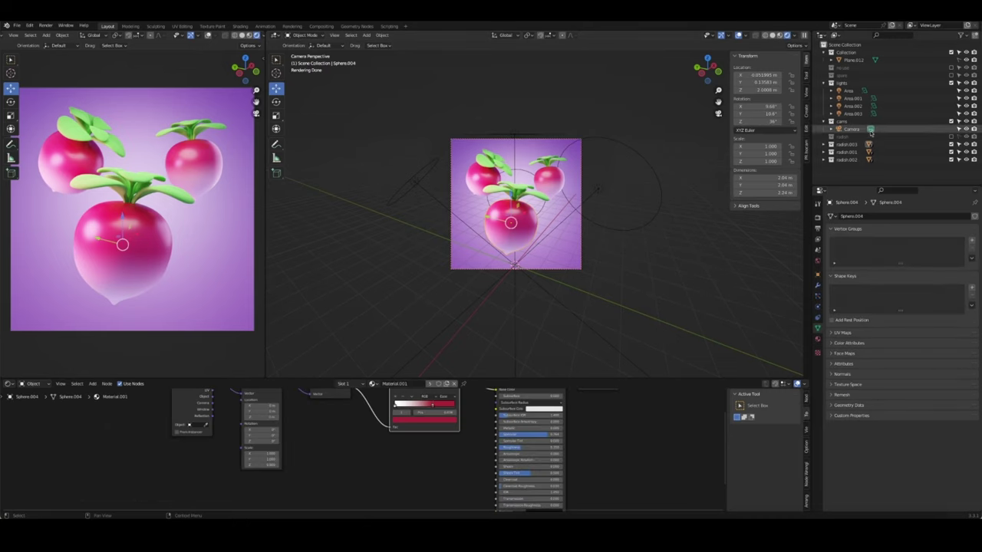
Enter an F-Stop of 0.4 on the camera and reselect objects to check the shallower focus
click(852, 128)
click(927, 399)
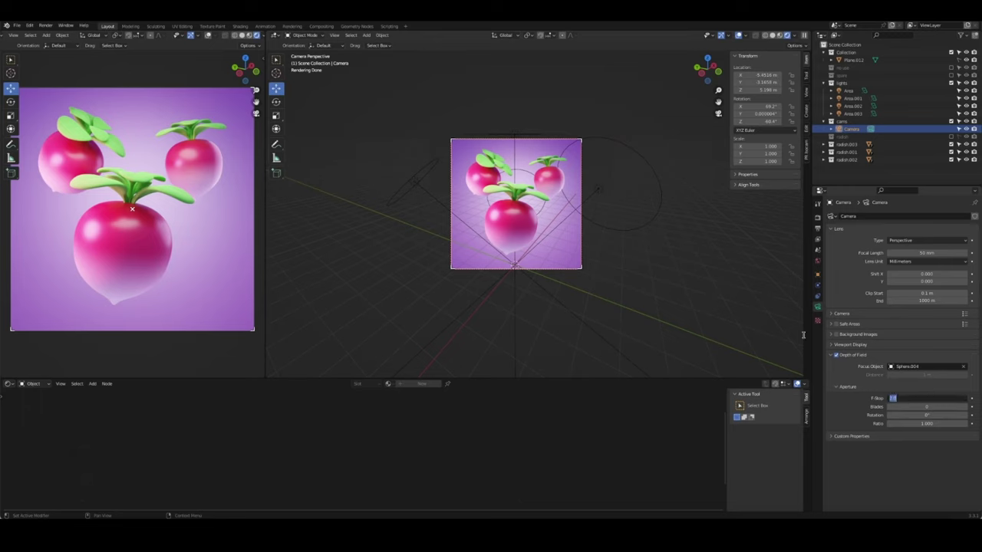
key(Return)
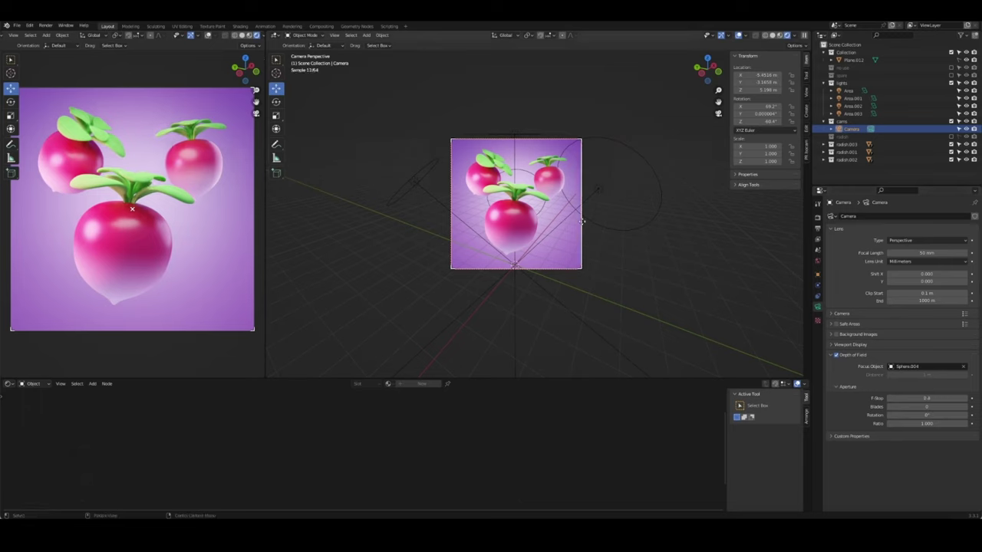
click(542, 223)
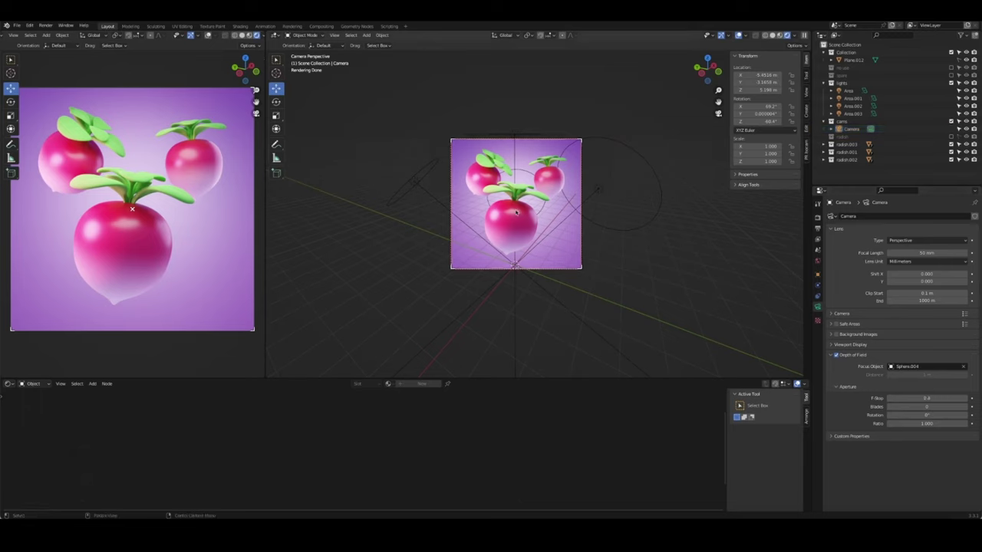
click(507, 240)
click(629, 230)
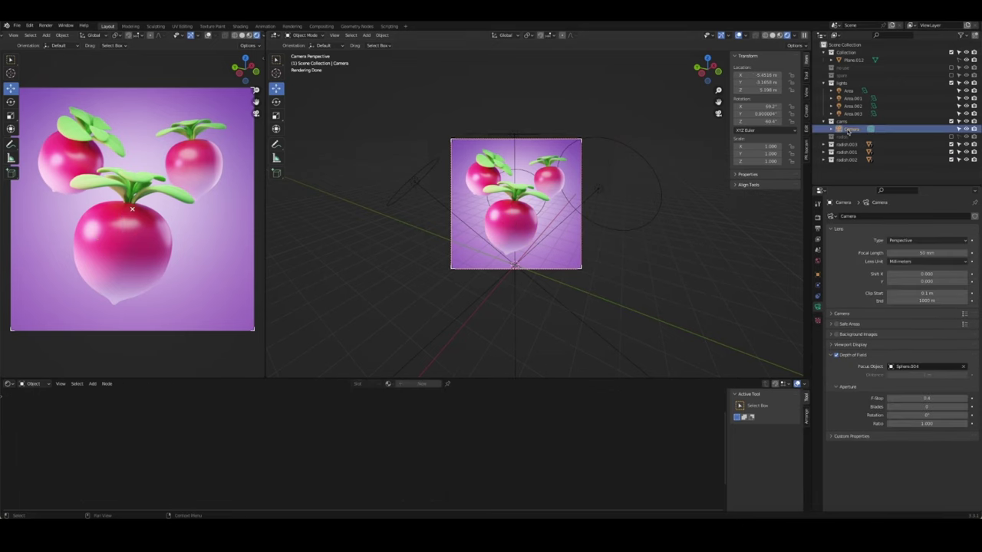
Duplicate the camera and give the copy an 85 mm focal length
key(shift+d)
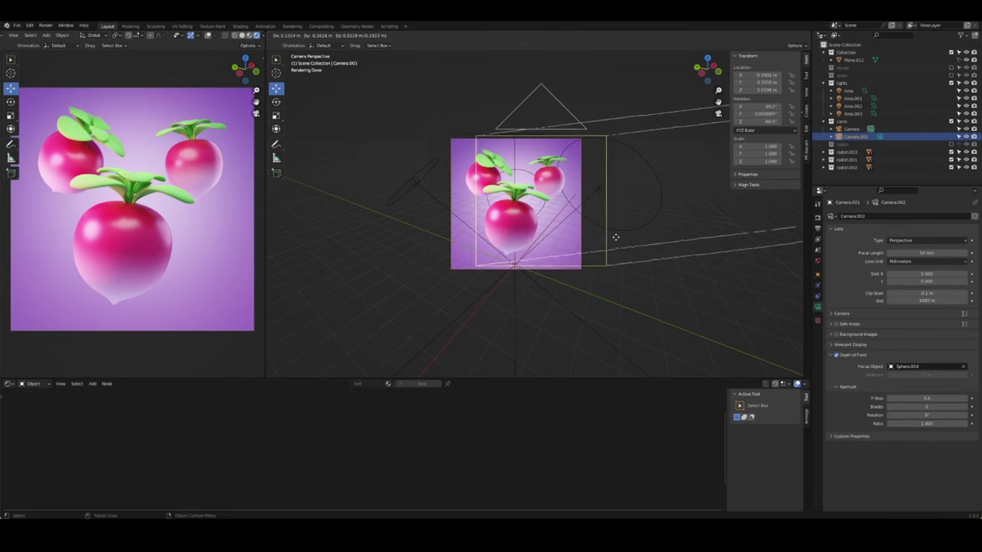
key(Escape)
click(851, 137)
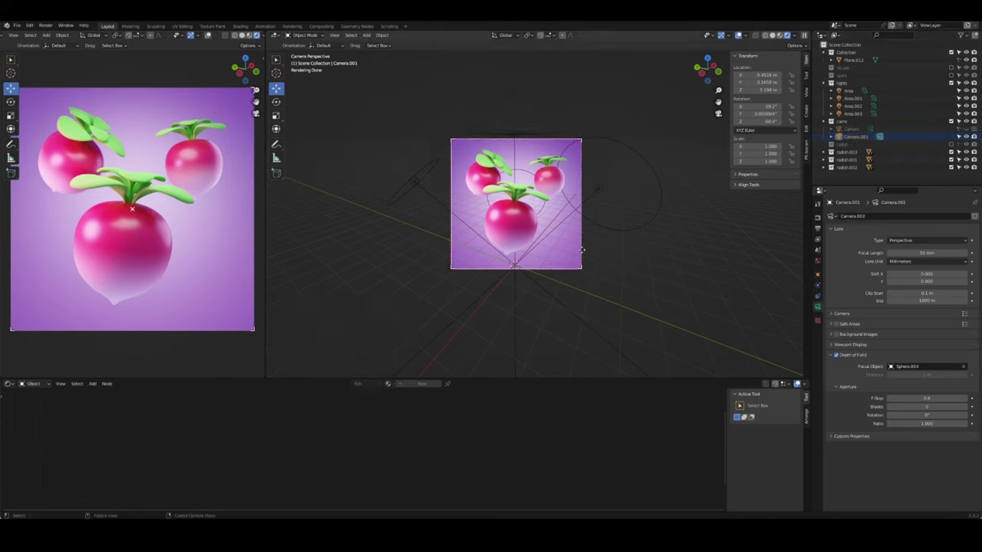
click(917, 252)
text(85)
key(Return)
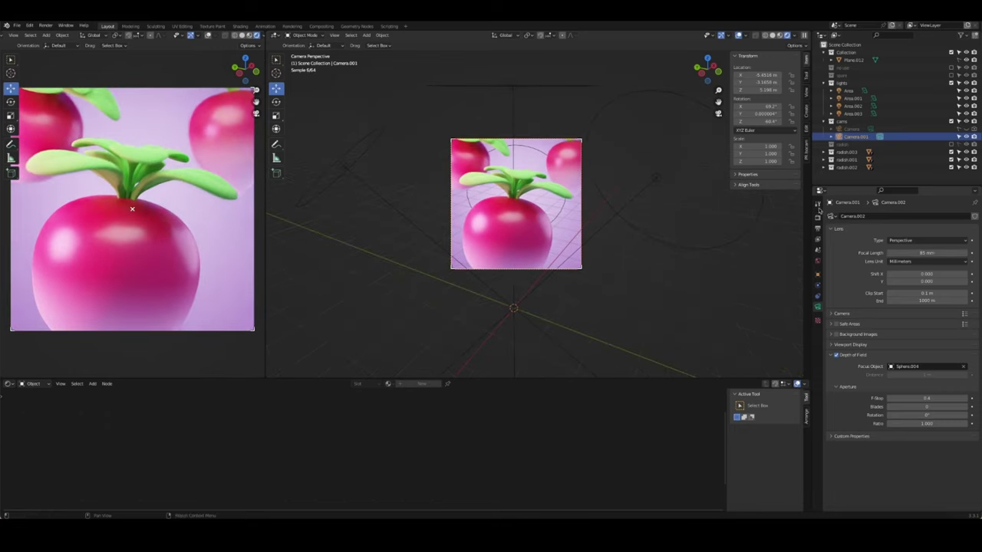
Dolly the camera back along its local Z axis until all three radishes fit the frame
key(g)
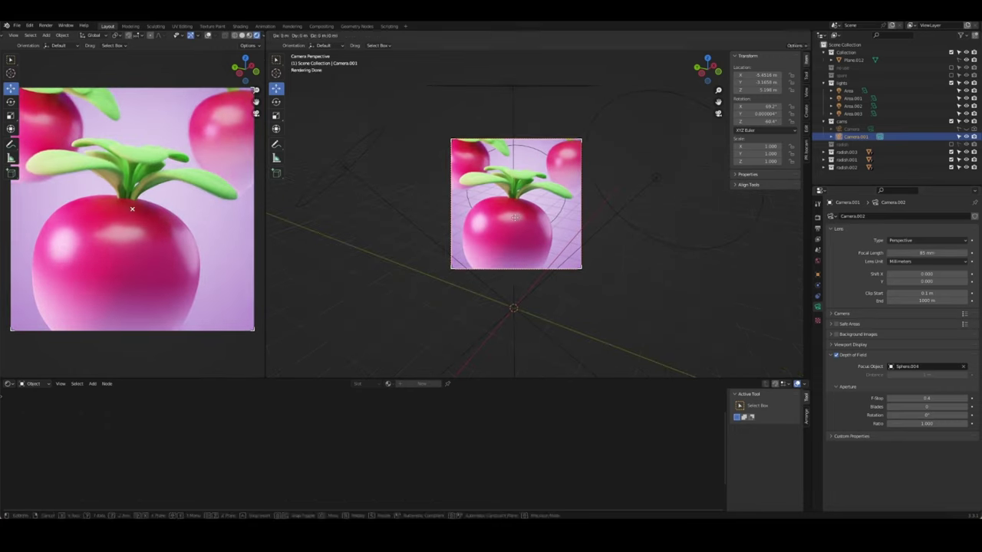
key(z)
key(z)
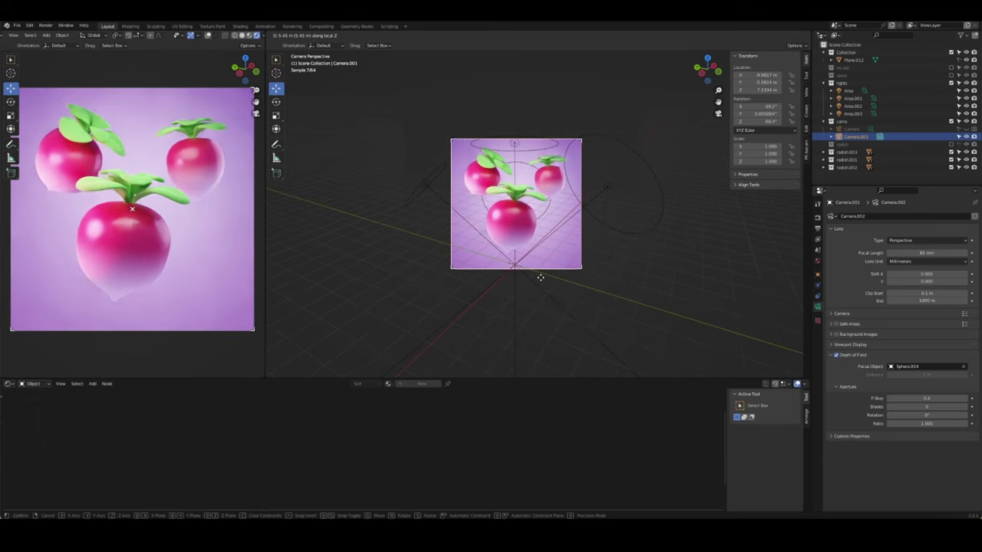
click(609, 291)
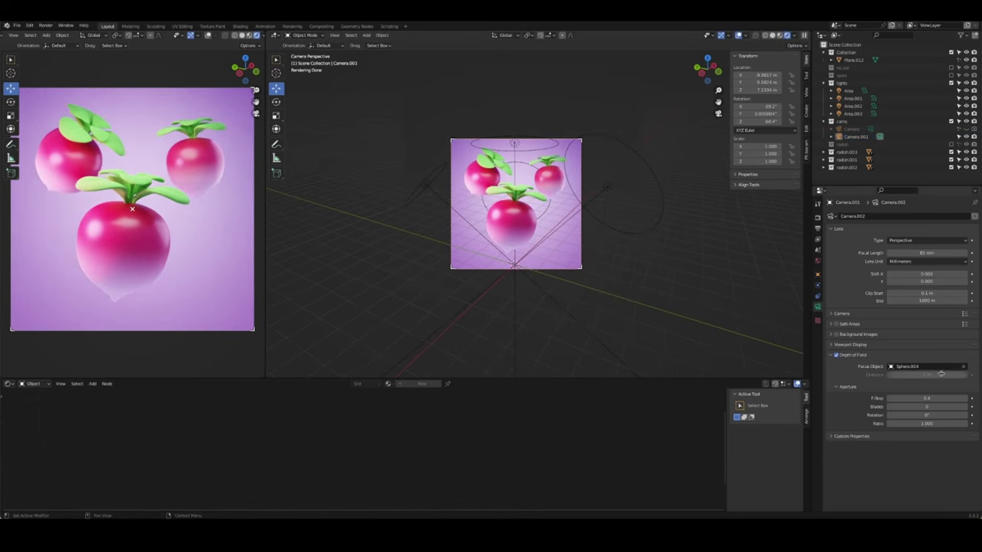
Clear Sphere.004 as the focus object and set a manual focus distance of about 10 m
click(963, 367)
drag(926, 375, 951, 375)
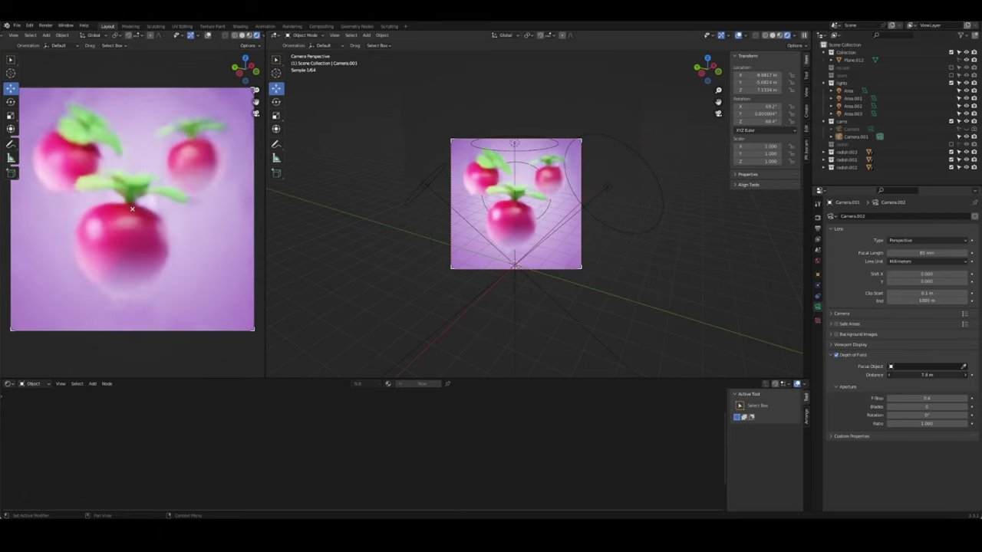
scroll(525, 222, up, 4)
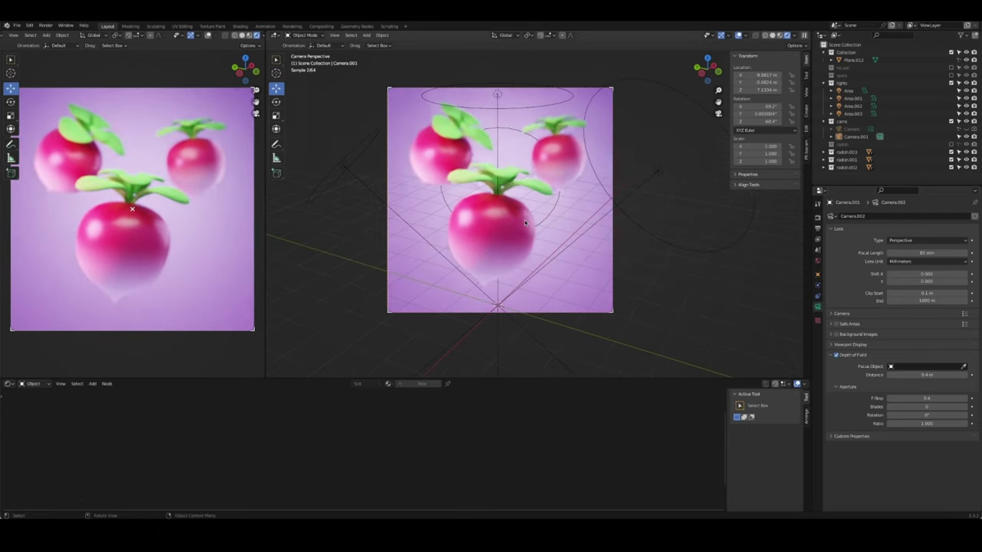
scroll(525, 222, up, 2)
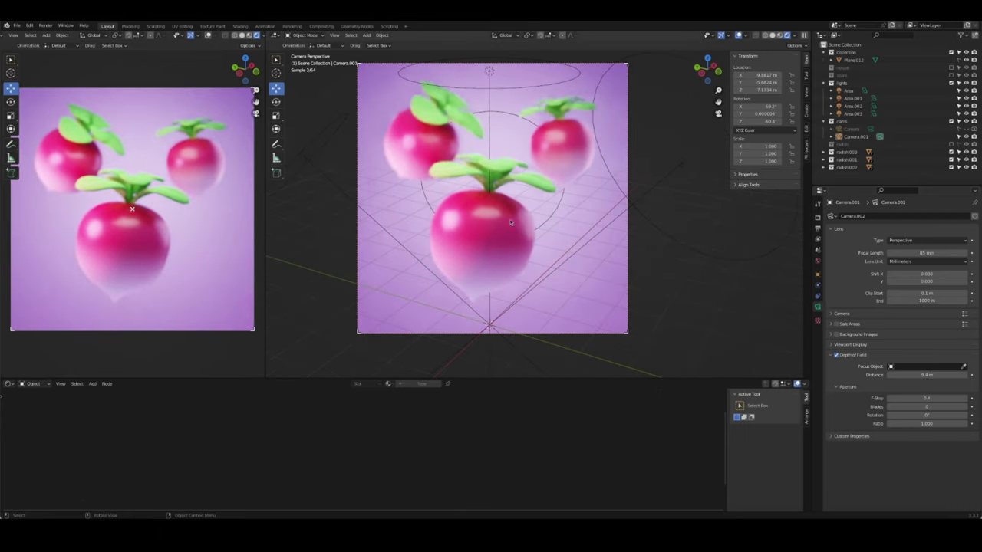
drag(927, 375, 931, 374)
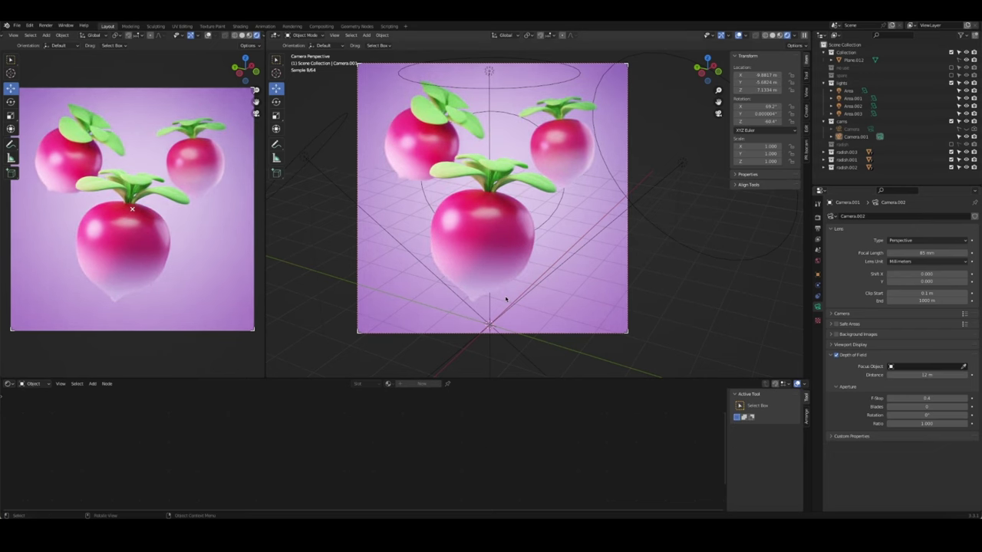
key(KP_7)
Slide the back radish Sphere.003 to a new spot in top view, keeping its height fixed
click(549, 161)
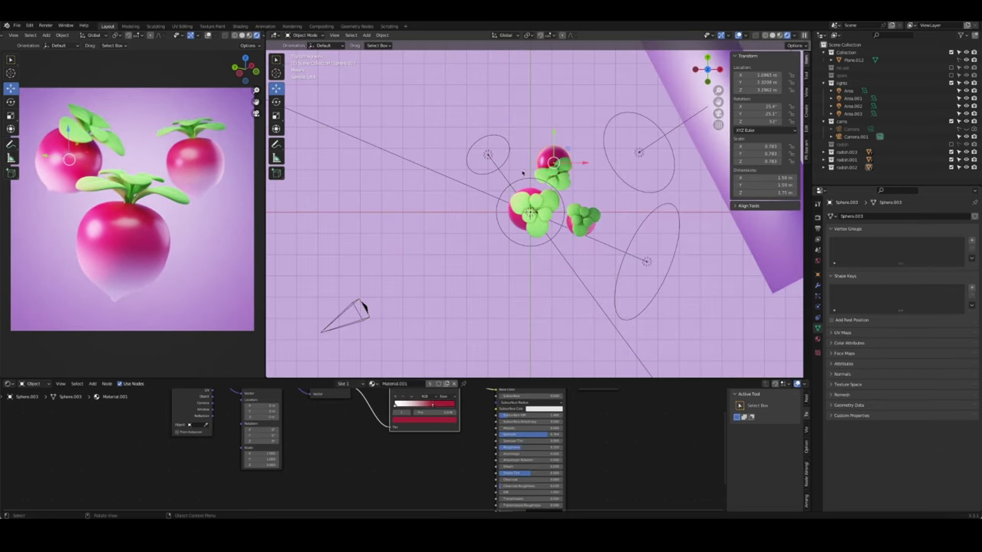
key(g)
key(z)
key(z)
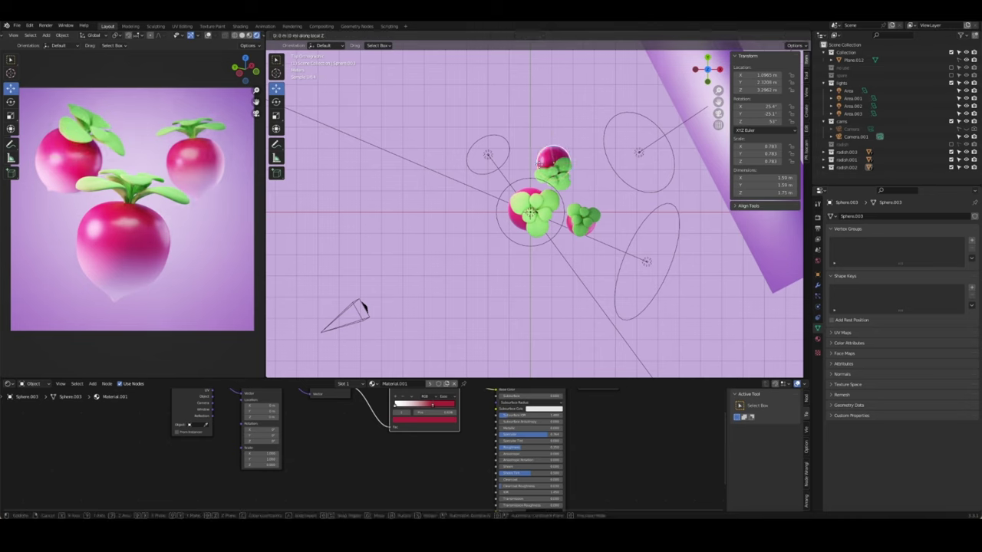
key(x)
key(x)
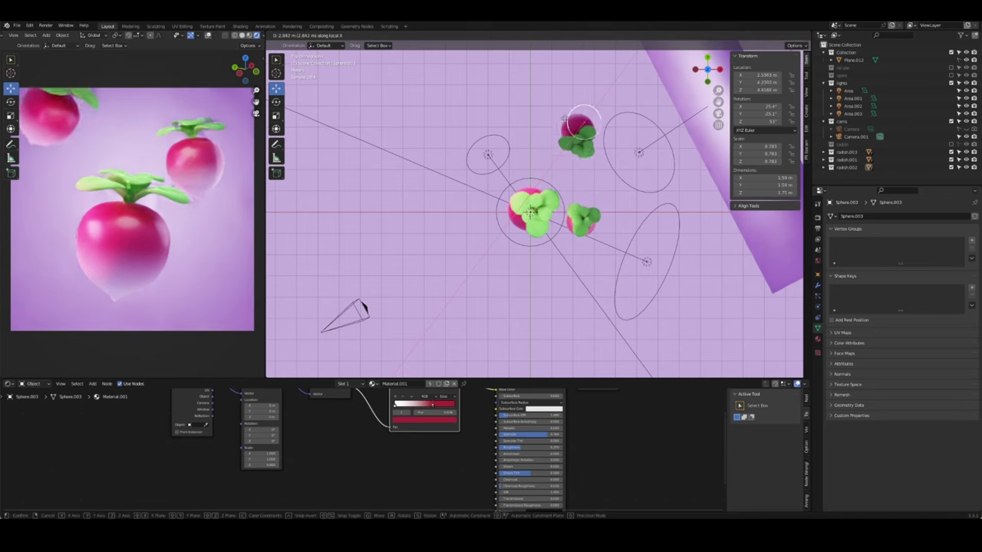
key(x)
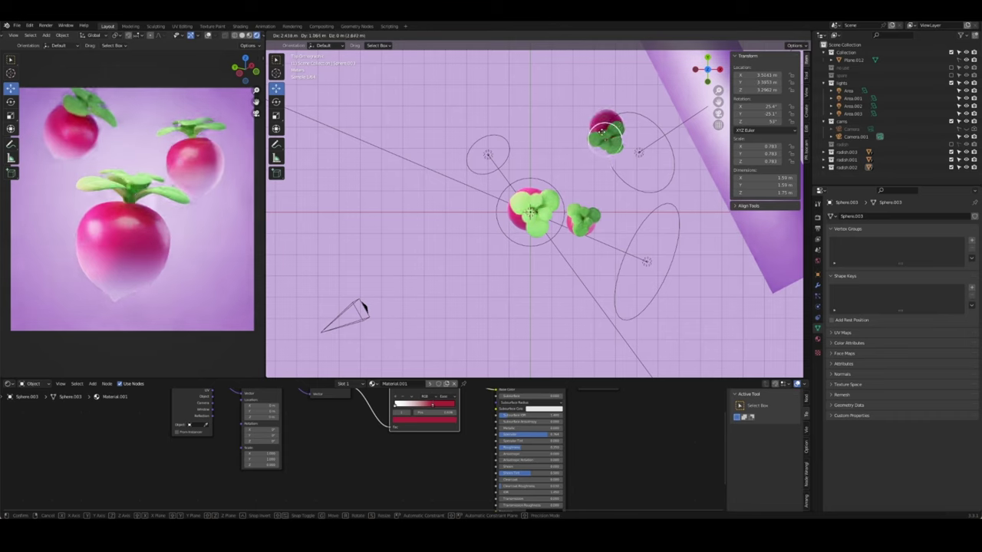
key(shift+z)
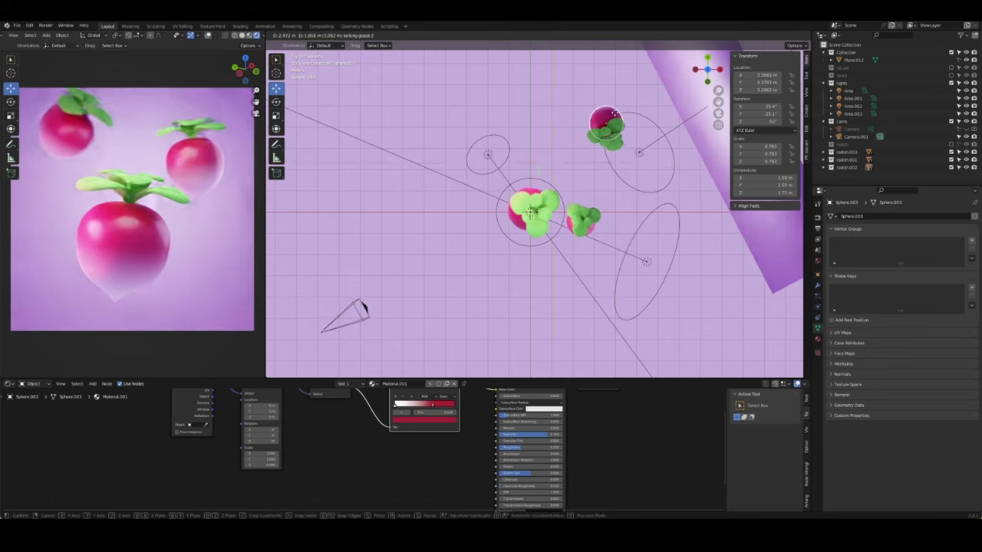
click(611, 121)
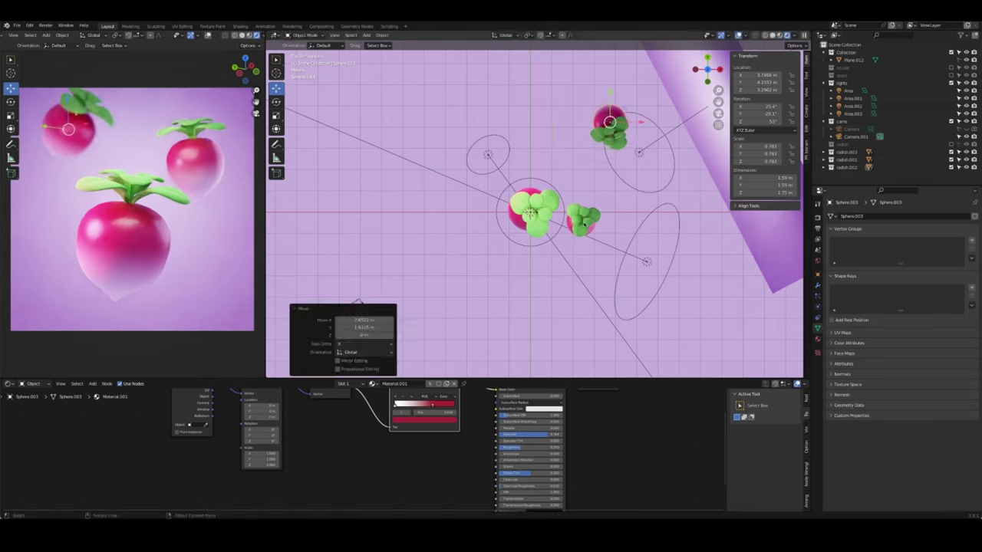
Reposition Sphere.002 and nudge Sphere.003 again around the front radish
click(582, 218)
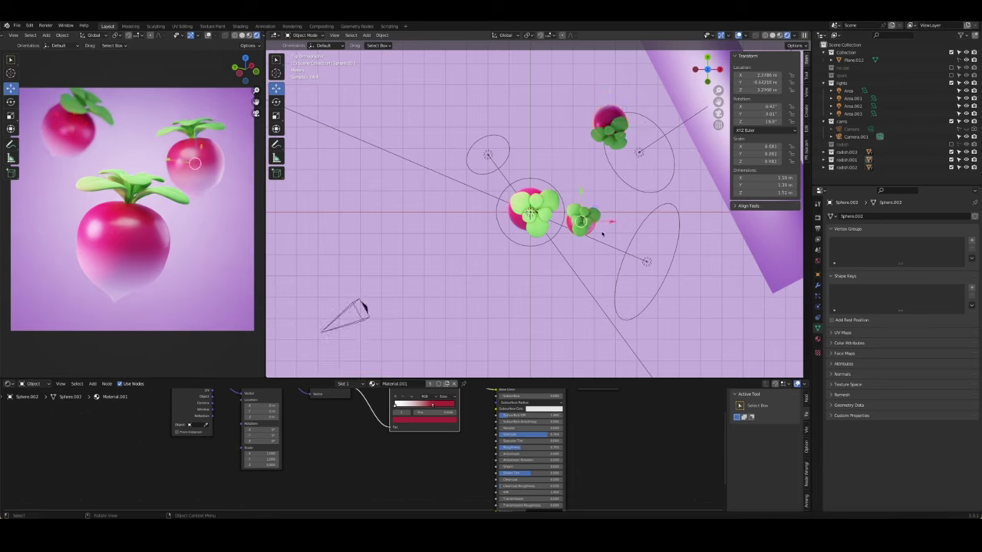
key(g)
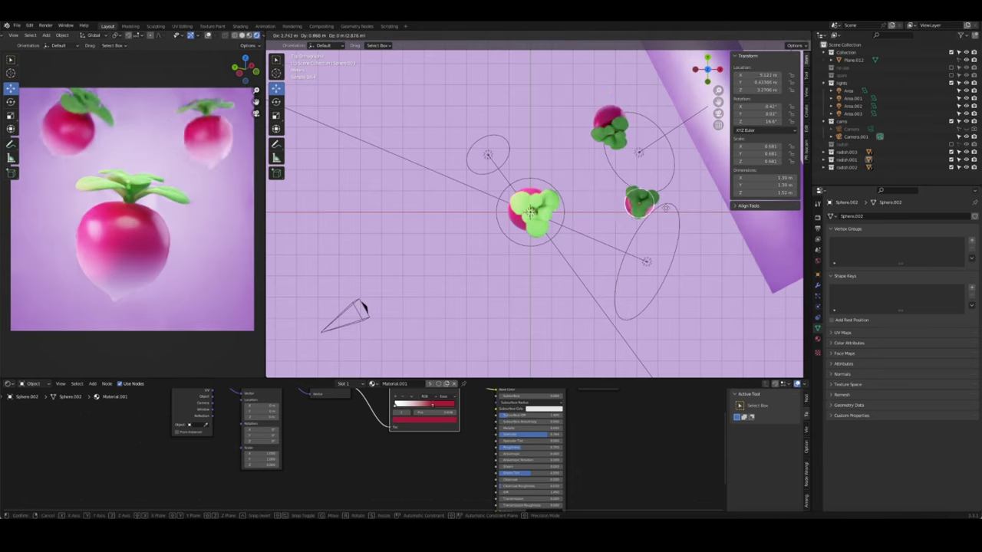
click(633, 201)
click(610, 123)
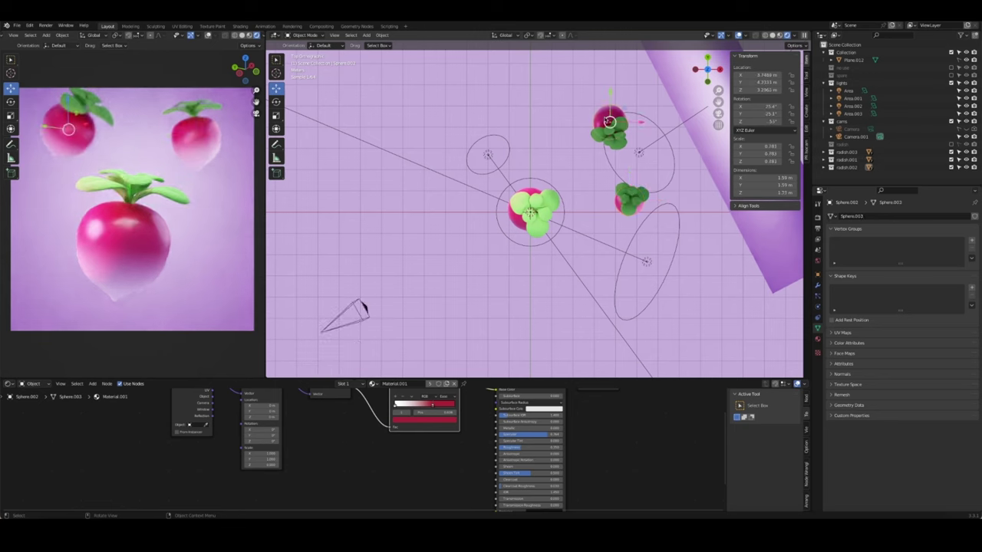
key(g)
click(628, 113)
mouse_move(629, 113)
middle_down()
mouse_move(667, 129)
mouse_move(598, 161)
middle_up()
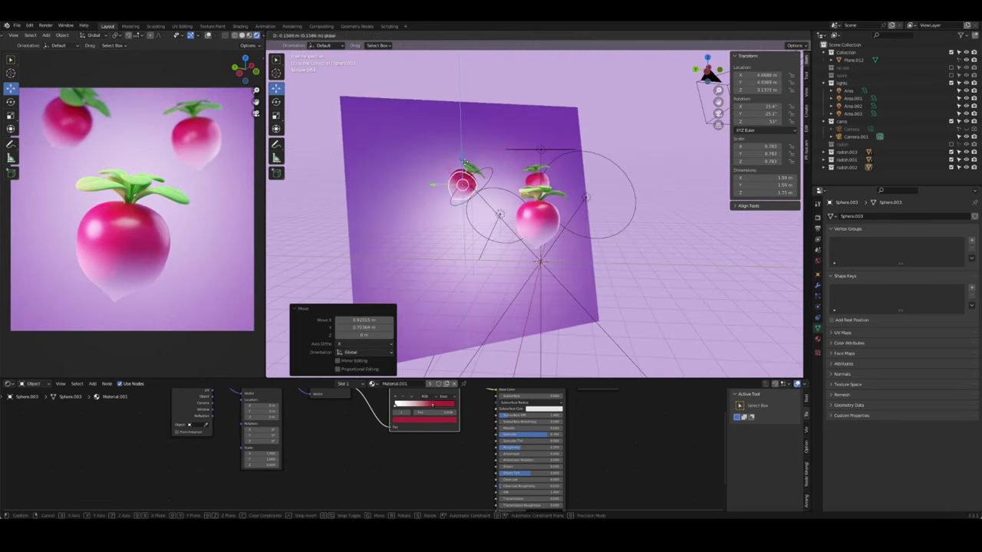
Raise Sphere.003 and lower Sphere.002 vertically, then return to the camera view
key(g)
key(z)
click(569, 177)
click(529, 184)
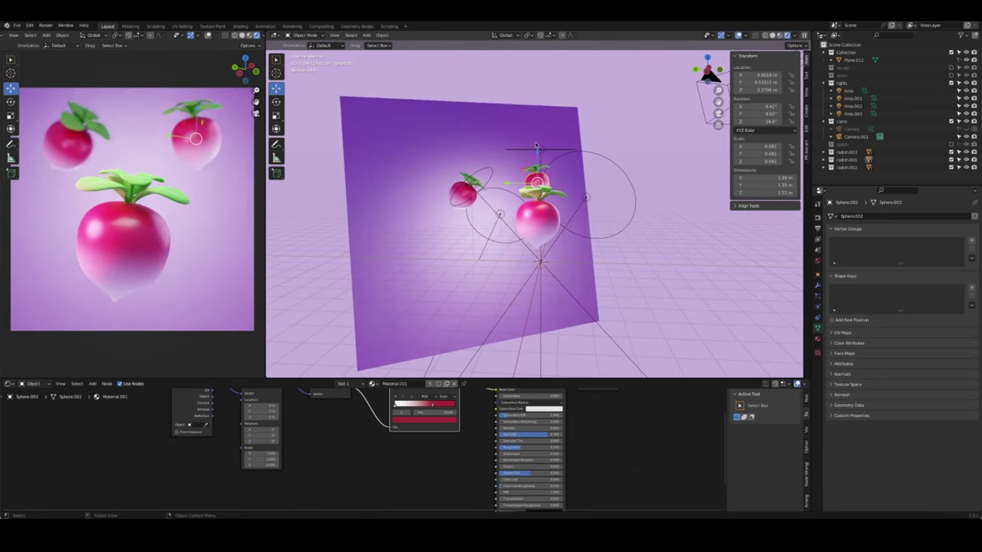
key(g)
key(z)
click(533, 175)
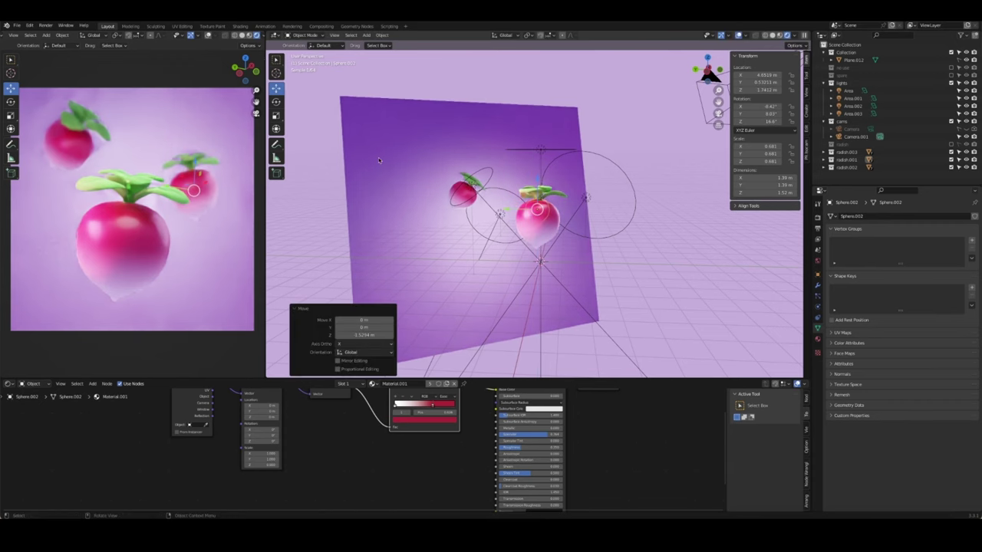
key(KP_0)
click(533, 244)
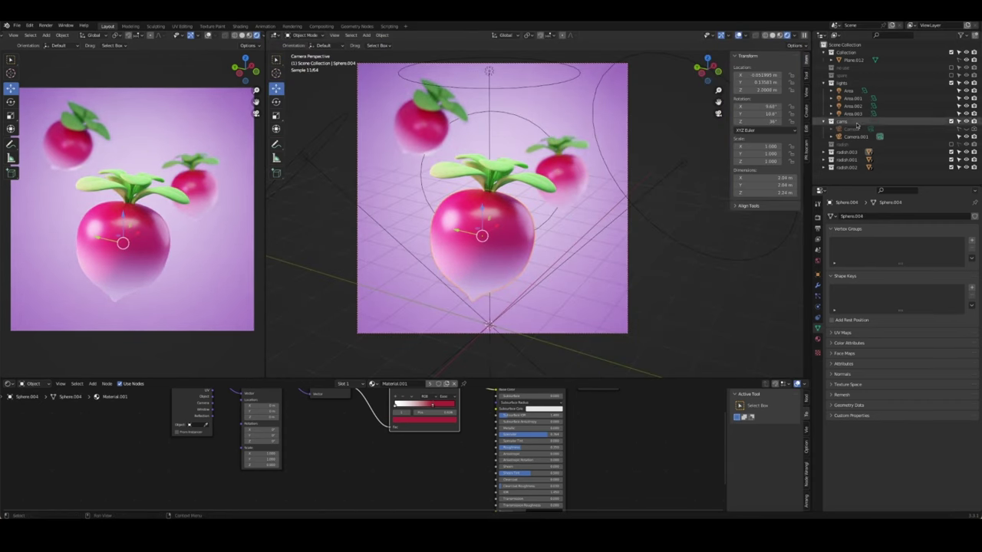
Set Sphere.004 as Camera.001's focus object and try F-Stops of 0.2 and 0.3
click(856, 136)
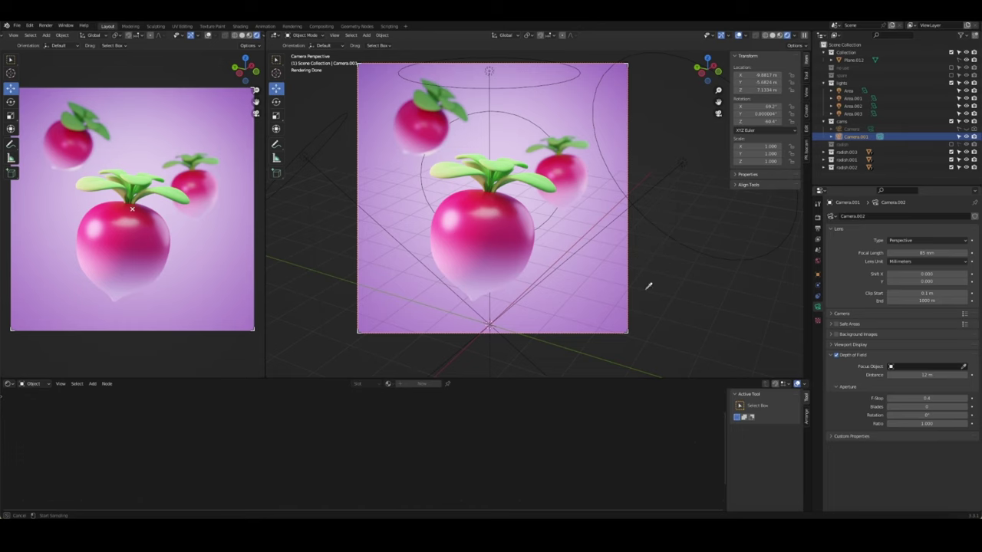
click(512, 231)
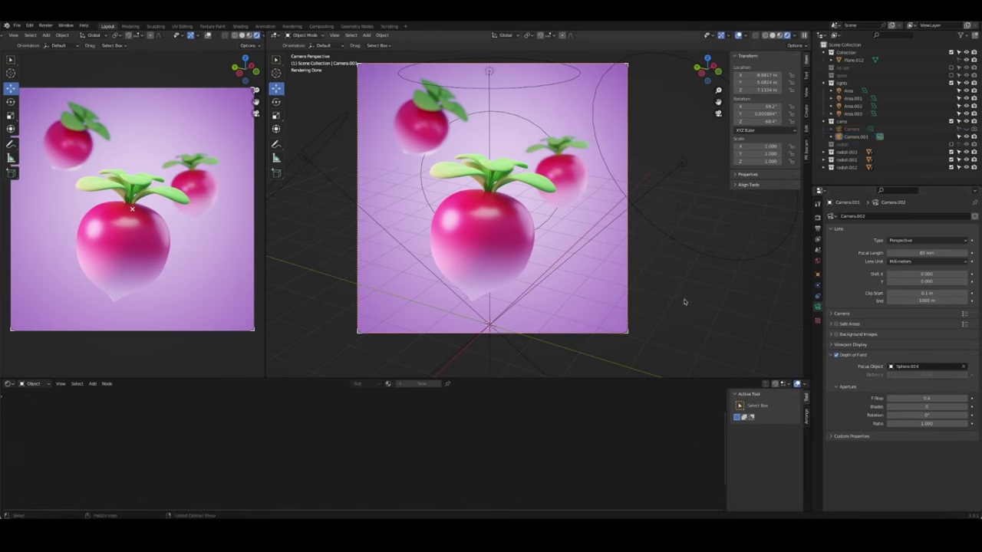
click(926, 398)
text(2)
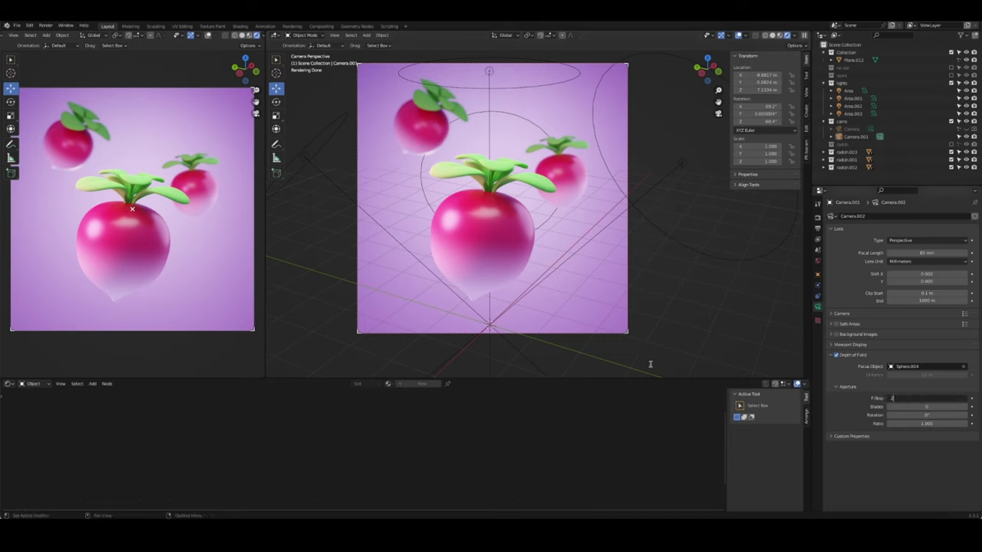
key(Return)
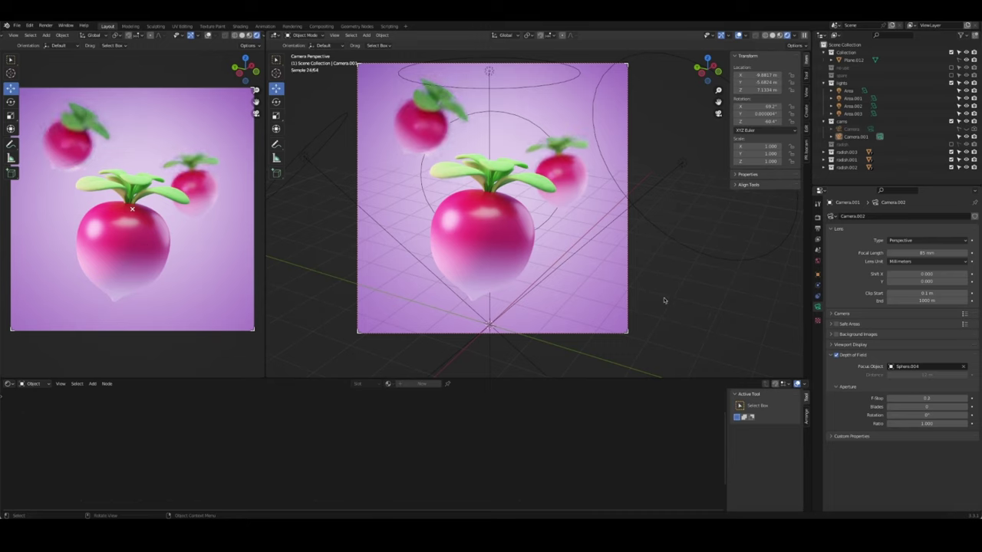
click(925, 398)
key(Return)
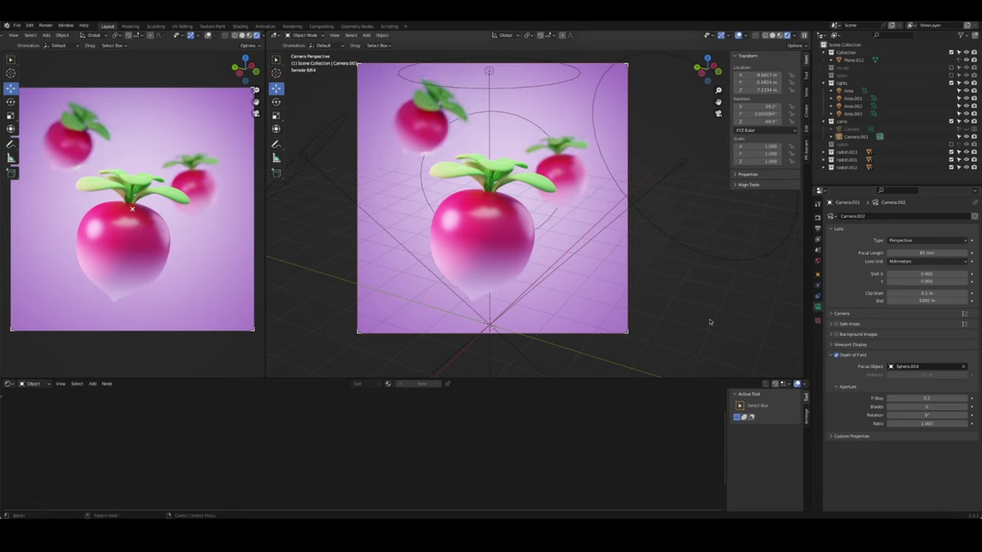
Settle on an F-Stop of 0.4 for the camera
click(510, 261)
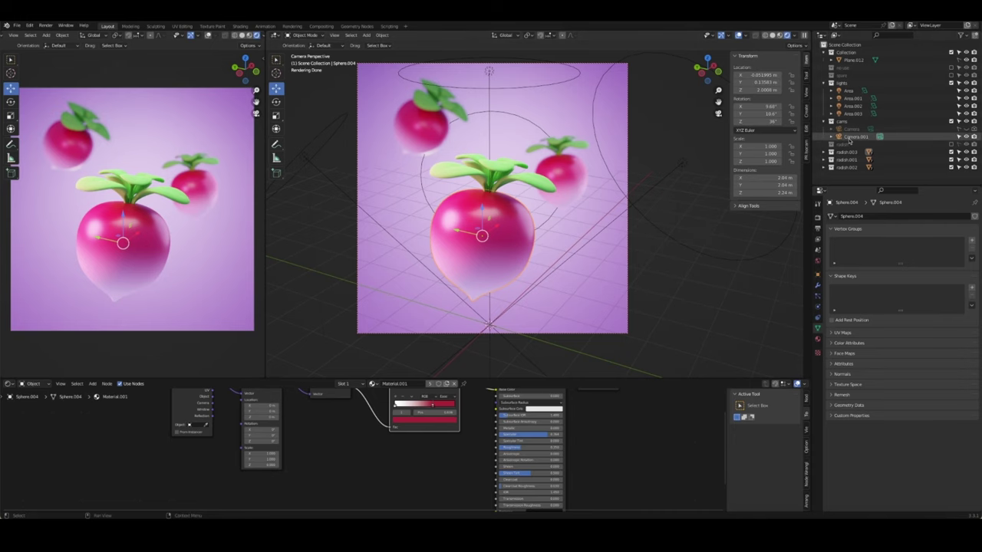
click(855, 136)
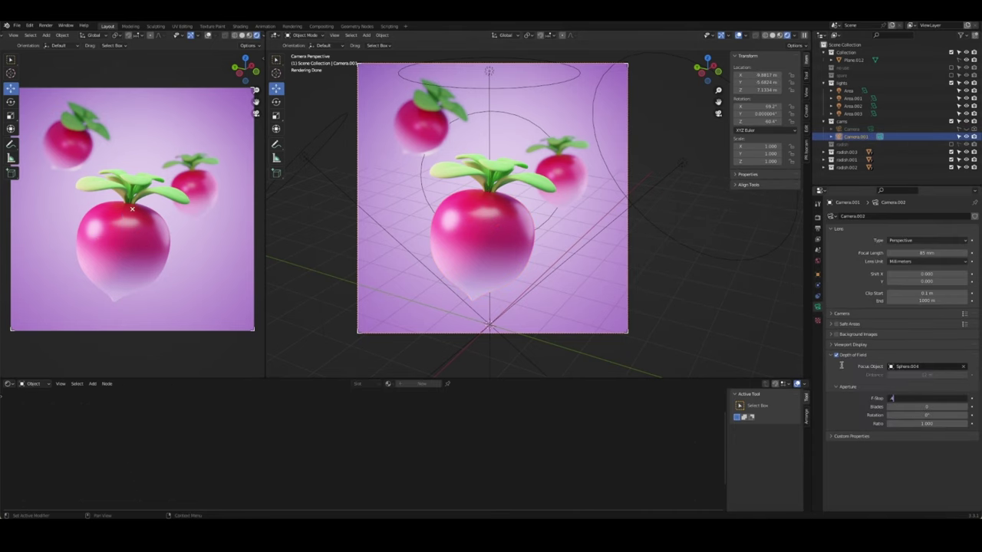
key(Return)
click(713, 328)
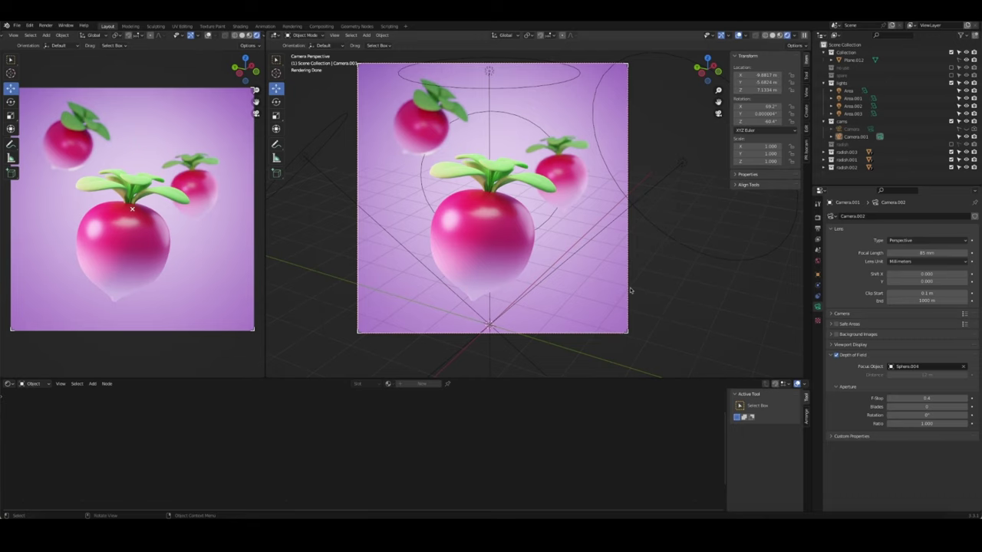
mouse_move(631, 295)
middle_down()
mouse_move(629, 210)
mouse_move(583, 191)
middle_up()
Clear the render region and raise the Area.003 light higher above the radishes
key(ctrl+alt+b)
click(531, 185)
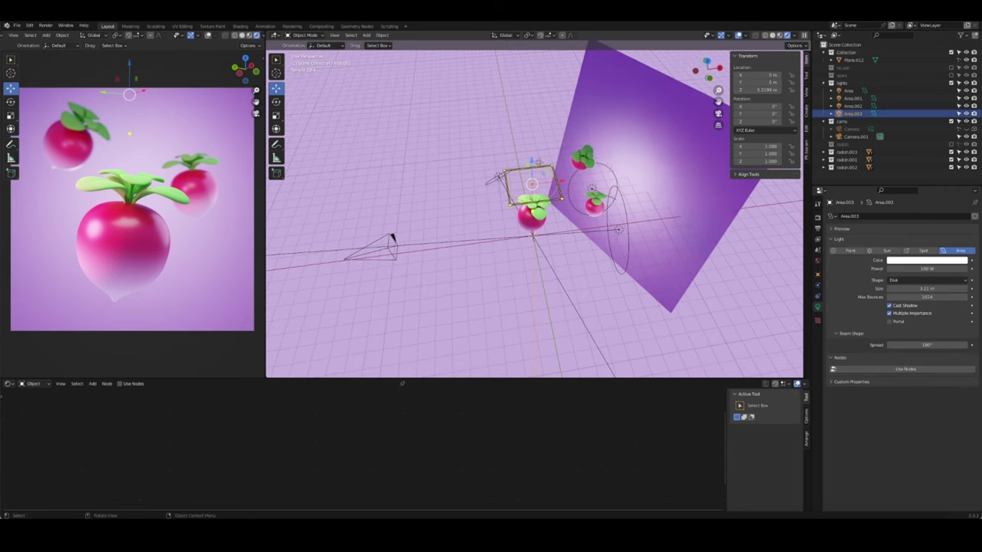
key(g)
key(z)
click(560, 157)
Move Area.003 over the back radishes and give it a 6.63 m size and 500 W power
key(KP_7)
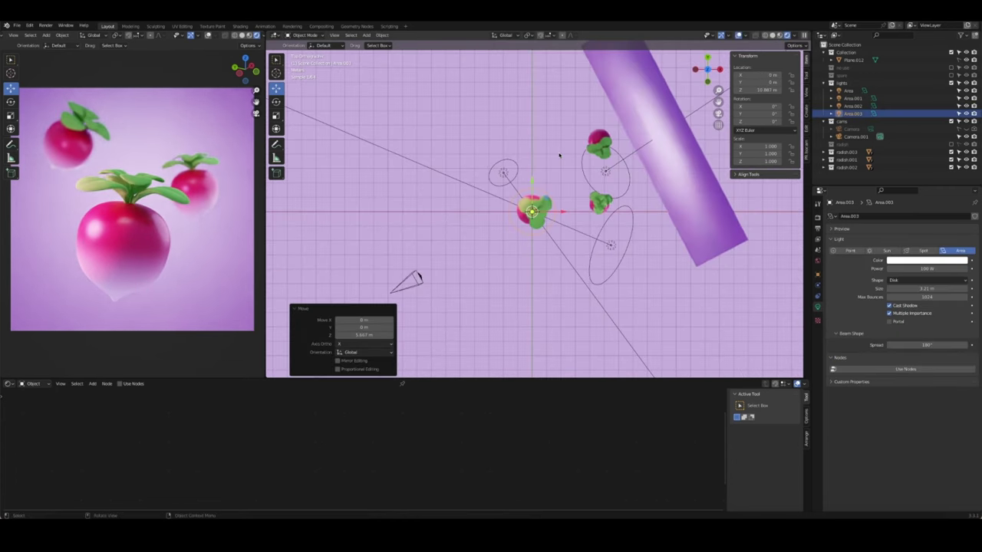
key(g)
click(605, 176)
drag(920, 288, 951, 288)
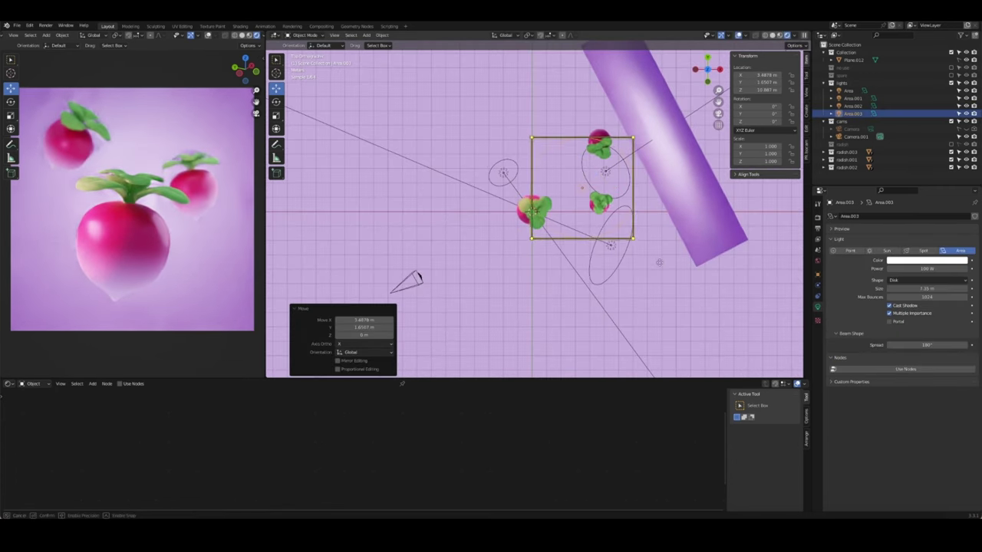
text(500)
key(Return)
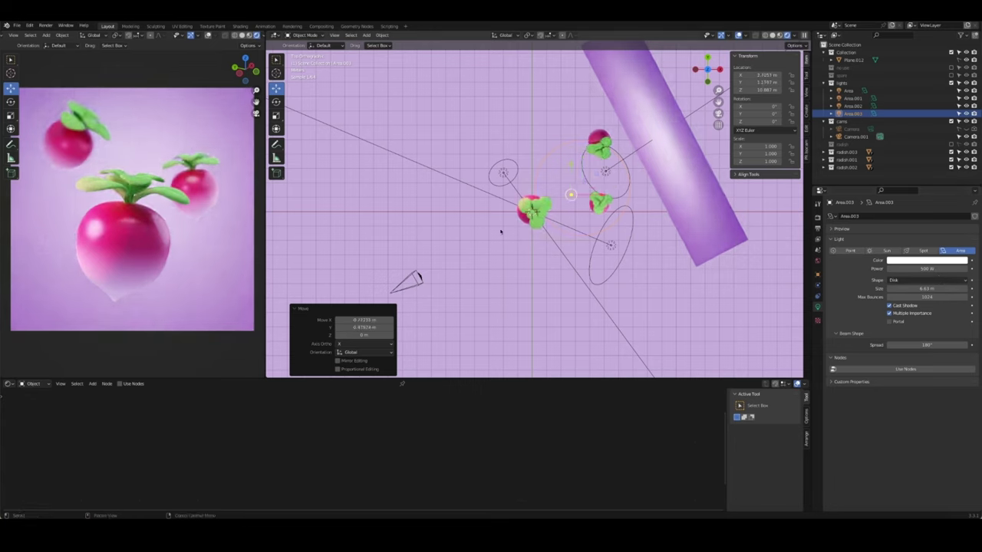
Fine-tune the Area.003 light's position from top view, then return to the camera view
key(g)
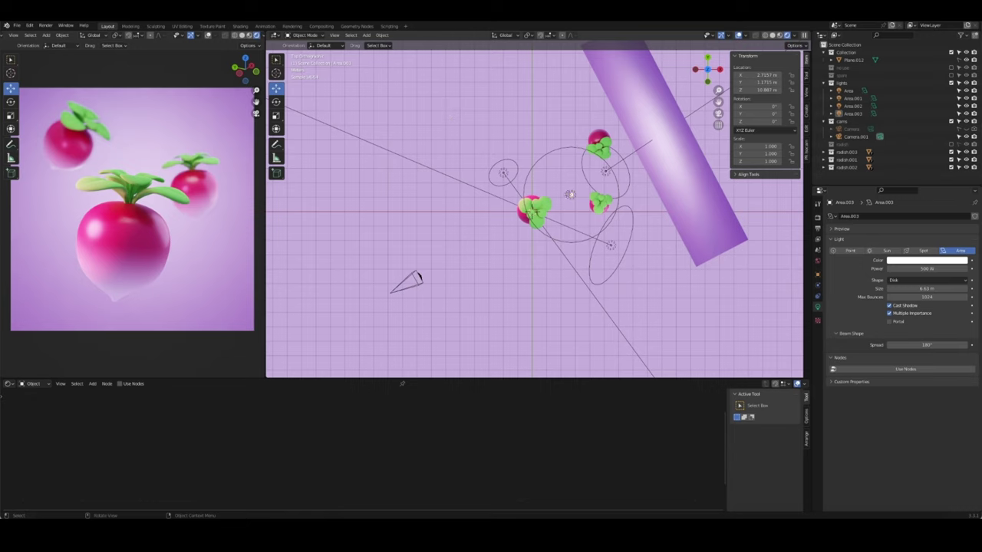
key(Return)
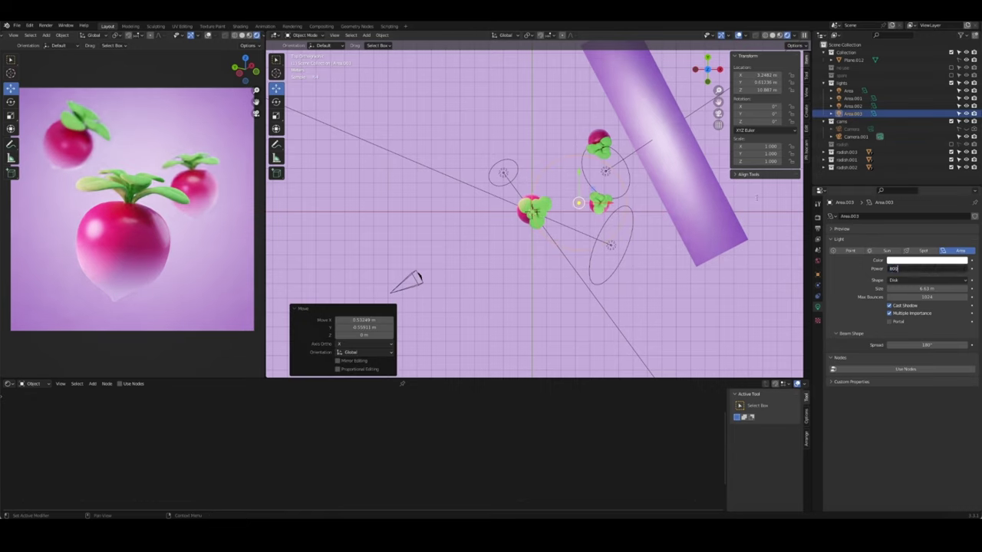
click(513, 115)
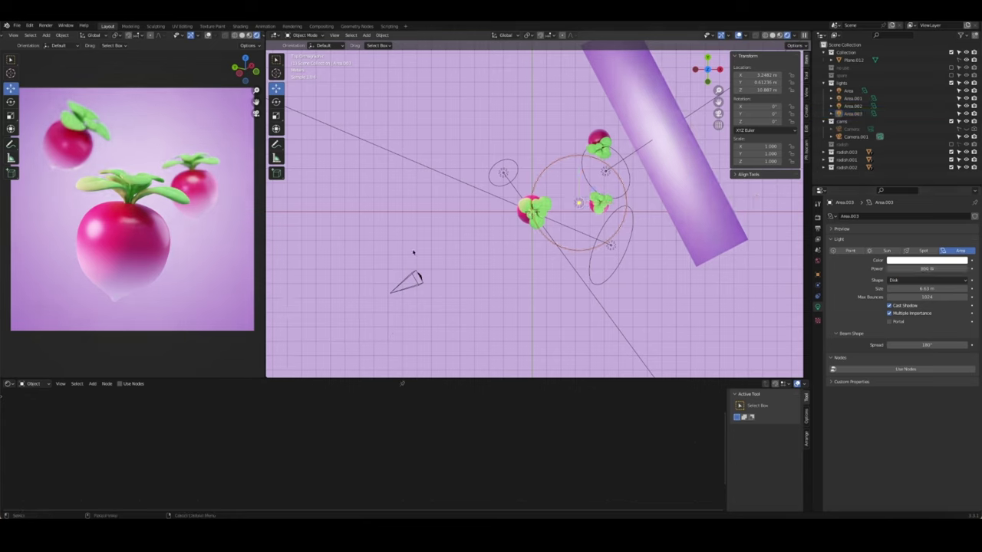
drag(530, 153, 626, 248)
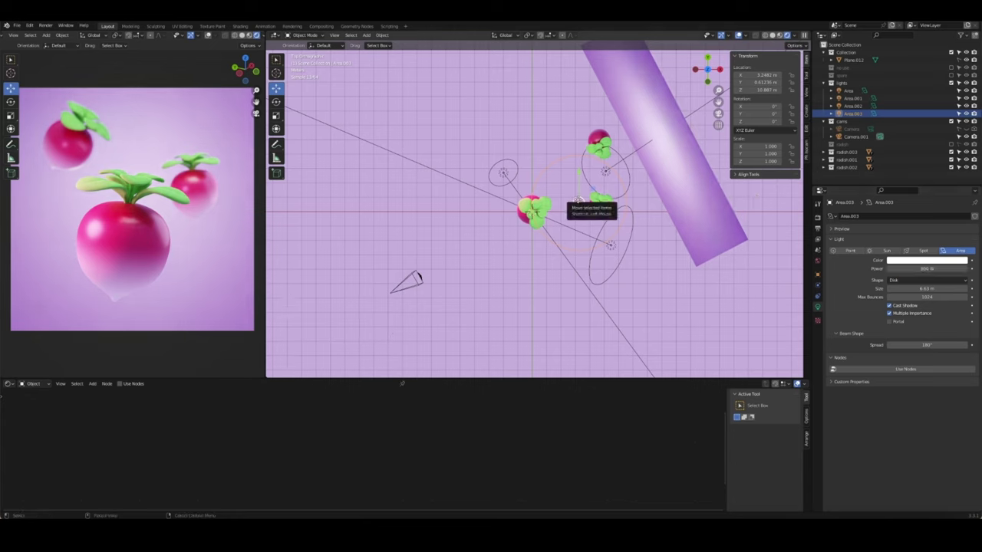
key(g)
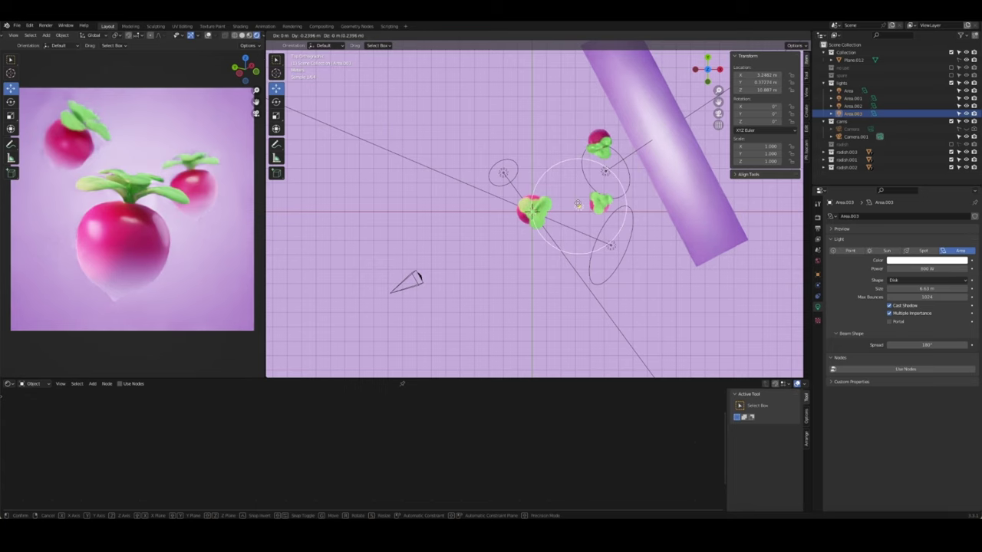
click(554, 269)
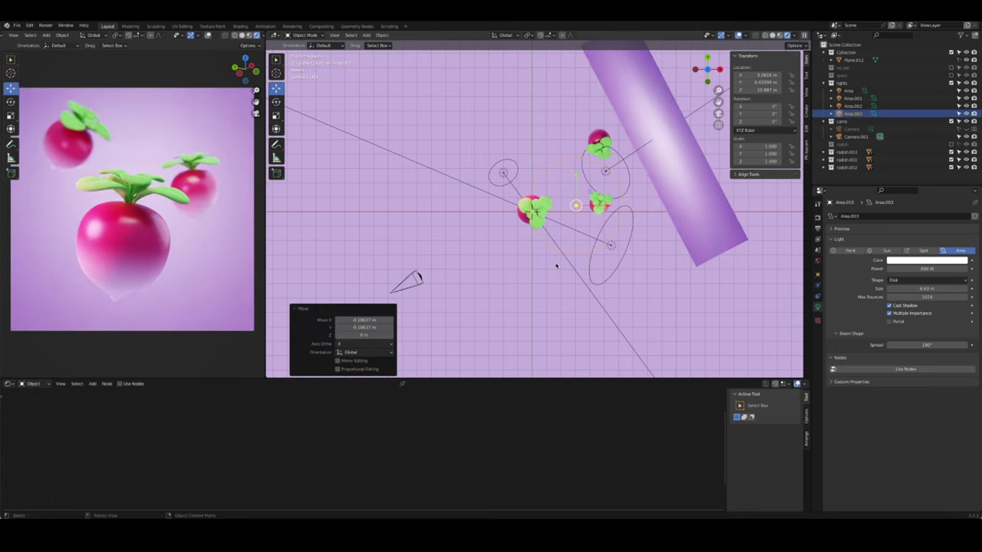
key(KP_0)
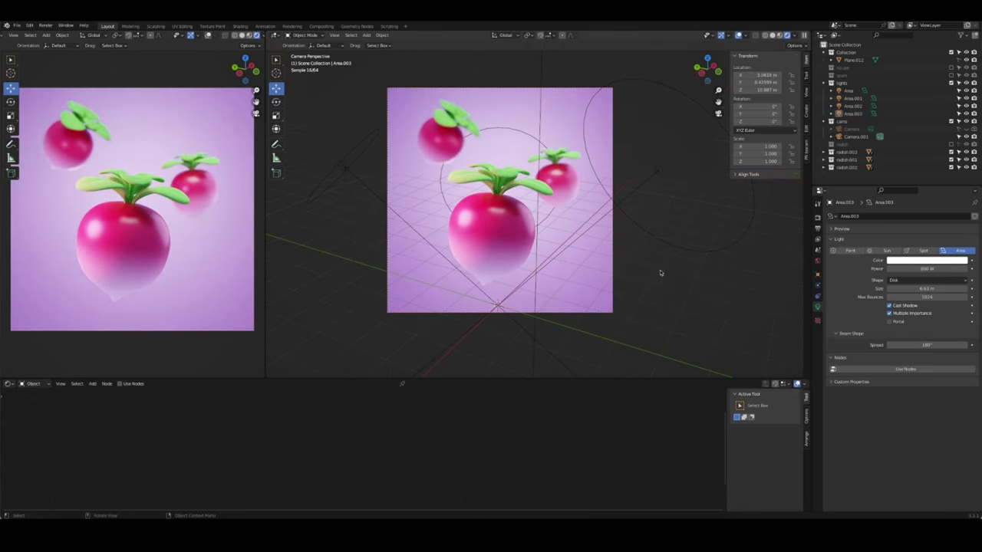
Hide overlays and make the backdrop Plane.012's Base Color a more saturated purple
click(738, 35)
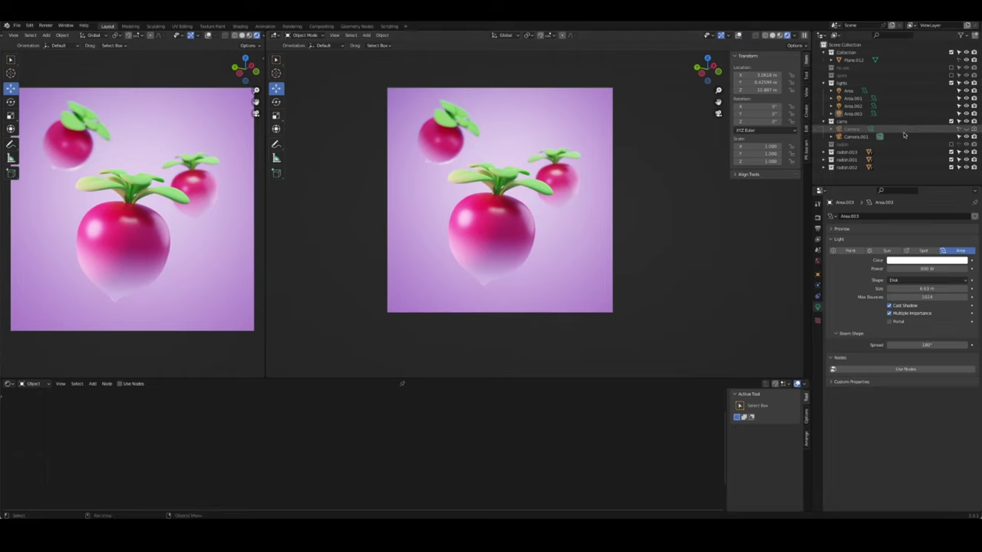
click(824, 83)
click(855, 59)
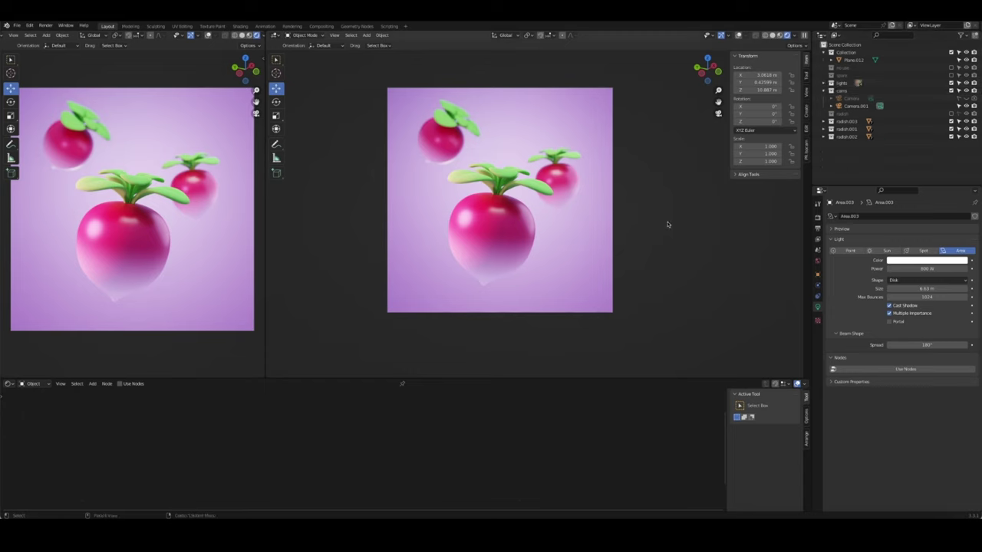
click(817, 339)
click(938, 316)
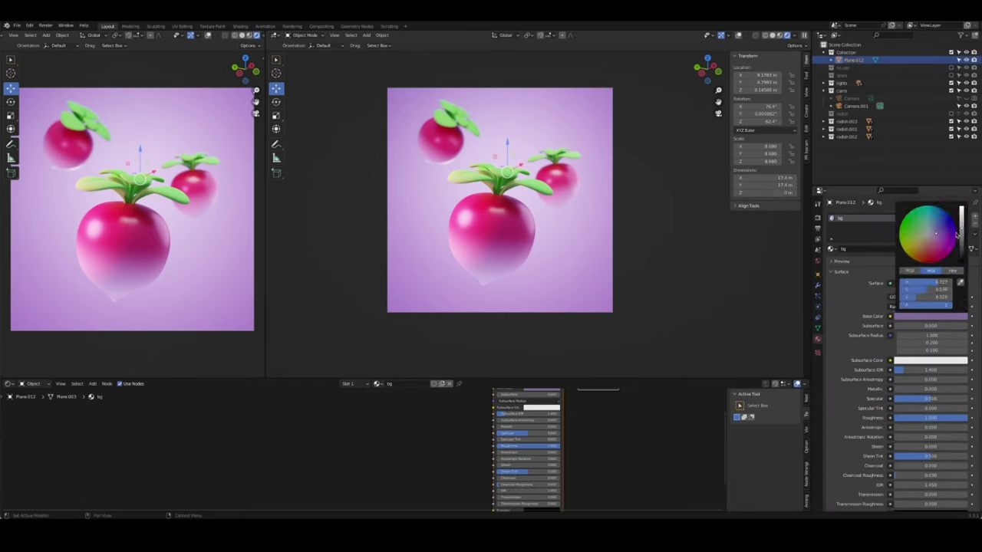
drag(943, 235, 940, 236)
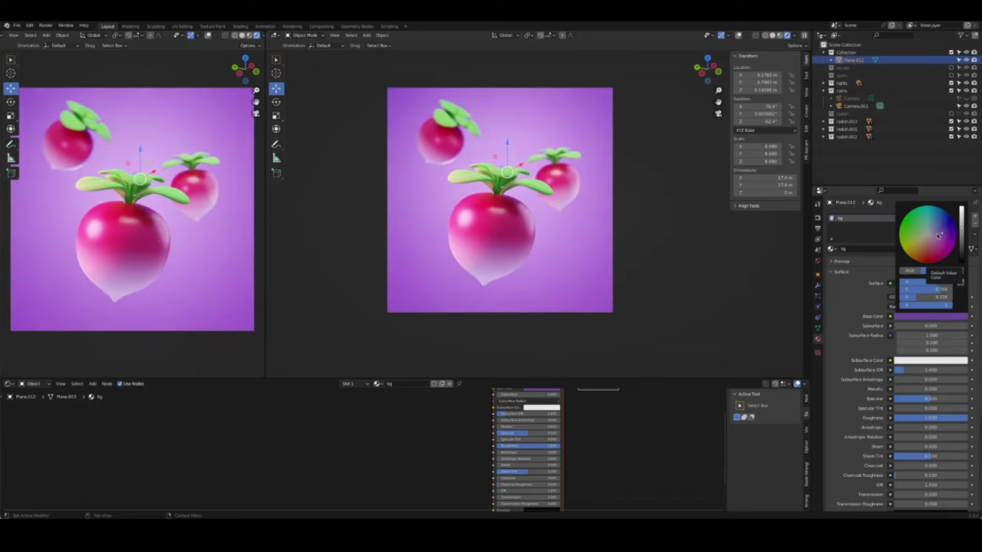